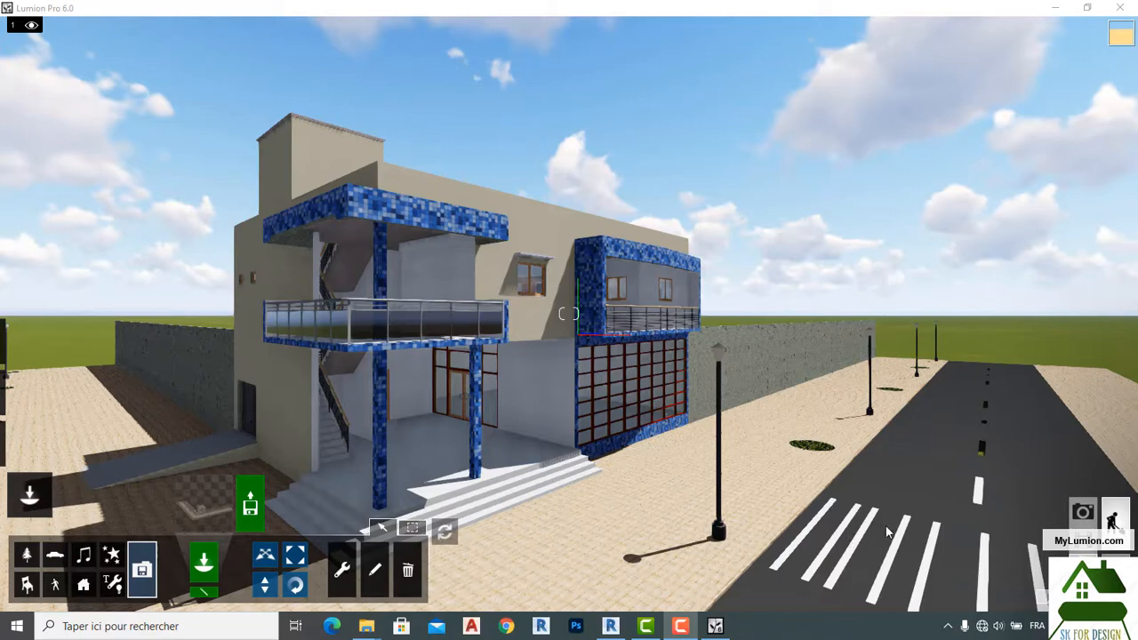
Switch to Revit and set the 3D view's visual style to Réaliste.
click(610, 628)
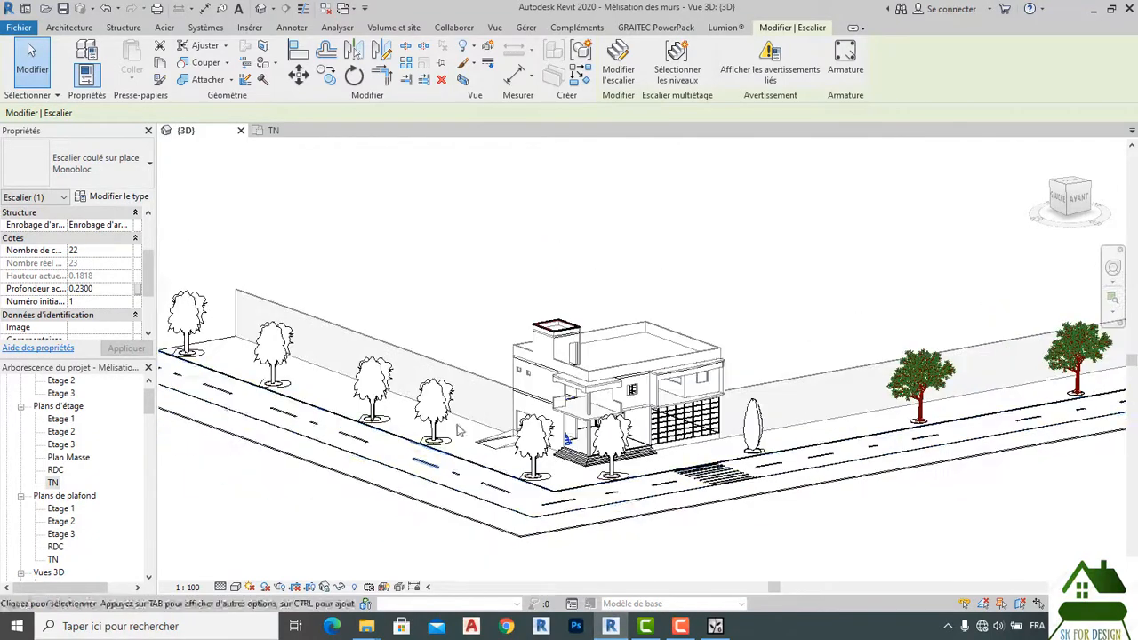
scroll(373, 431, up, 2)
scroll(374, 431, up, 2)
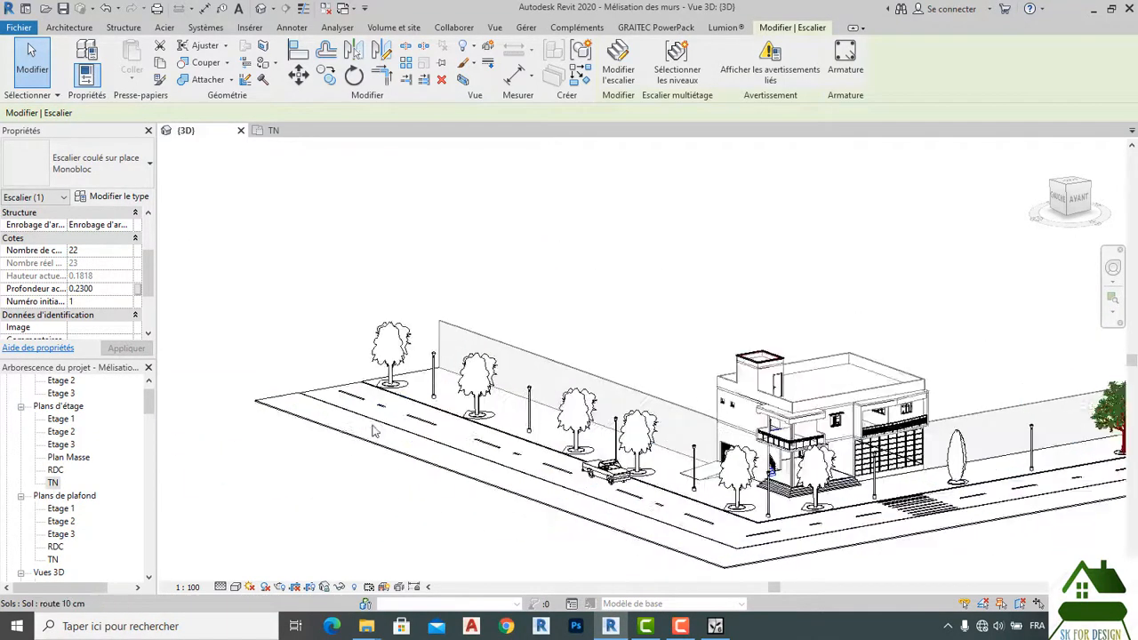
scroll(373, 432, up, 2)
click(235, 587)
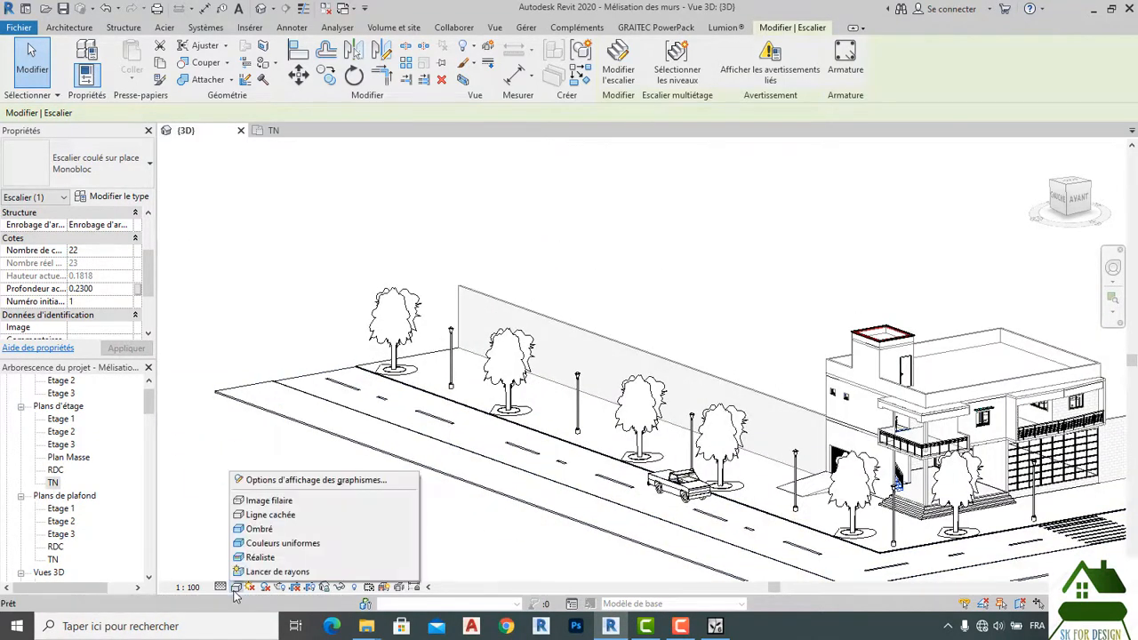
click(265, 560)
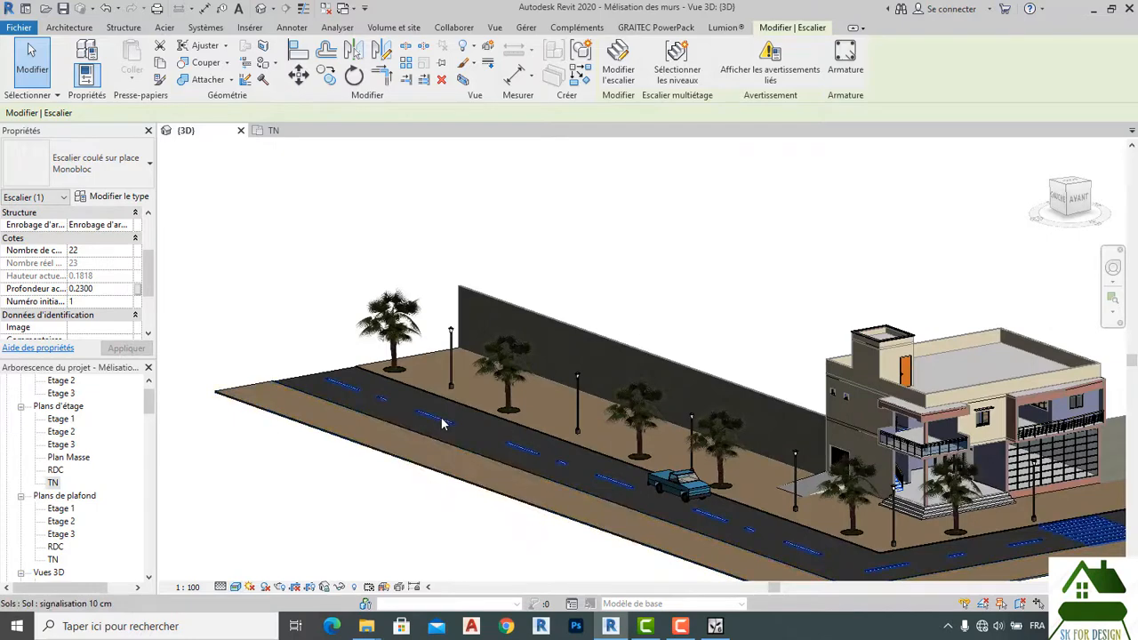
Examine the road, the building façades and the entrance staircase in the 3D view.
scroll(440, 420, up, 4)
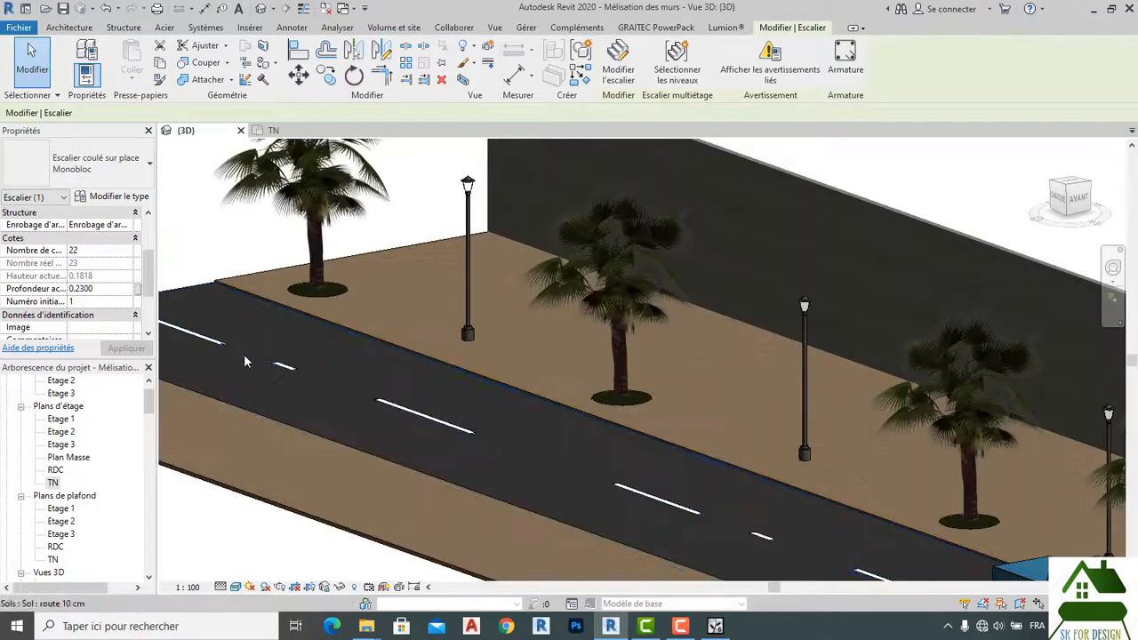
scroll(384, 417, down, 3)
scroll(377, 412, down, 4)
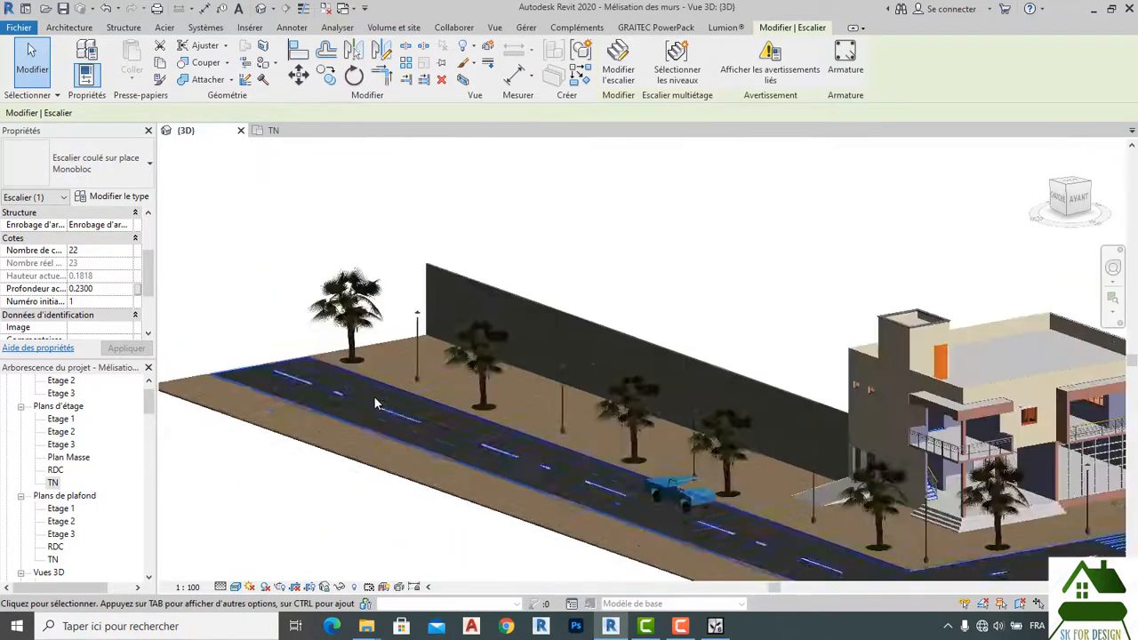
scroll(378, 400, down, 5)
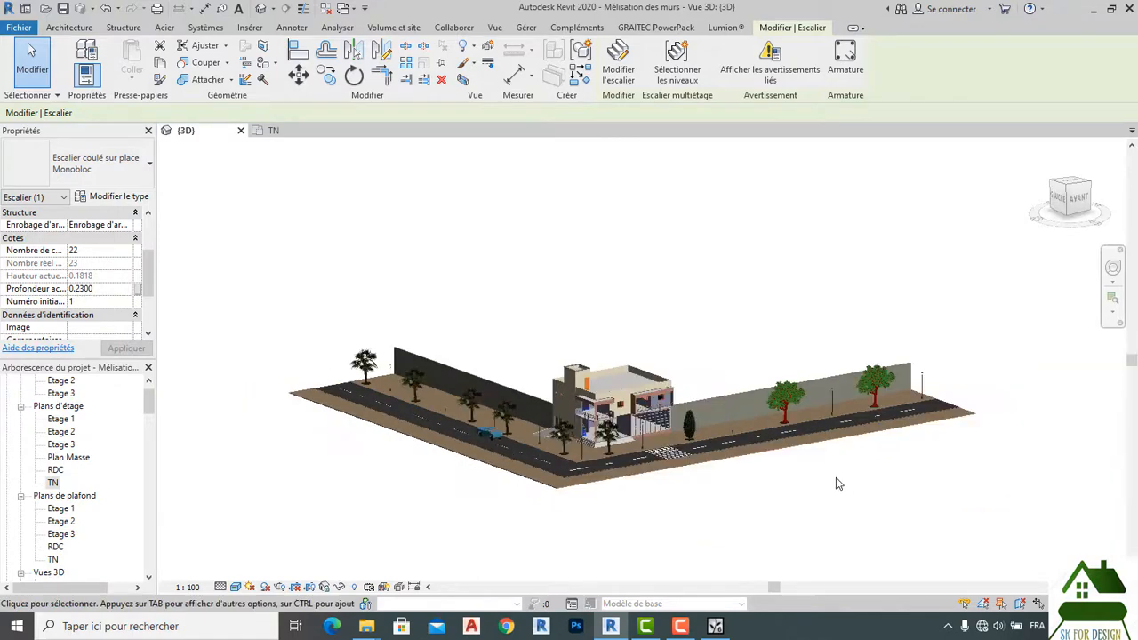
scroll(668, 461, up, 3)
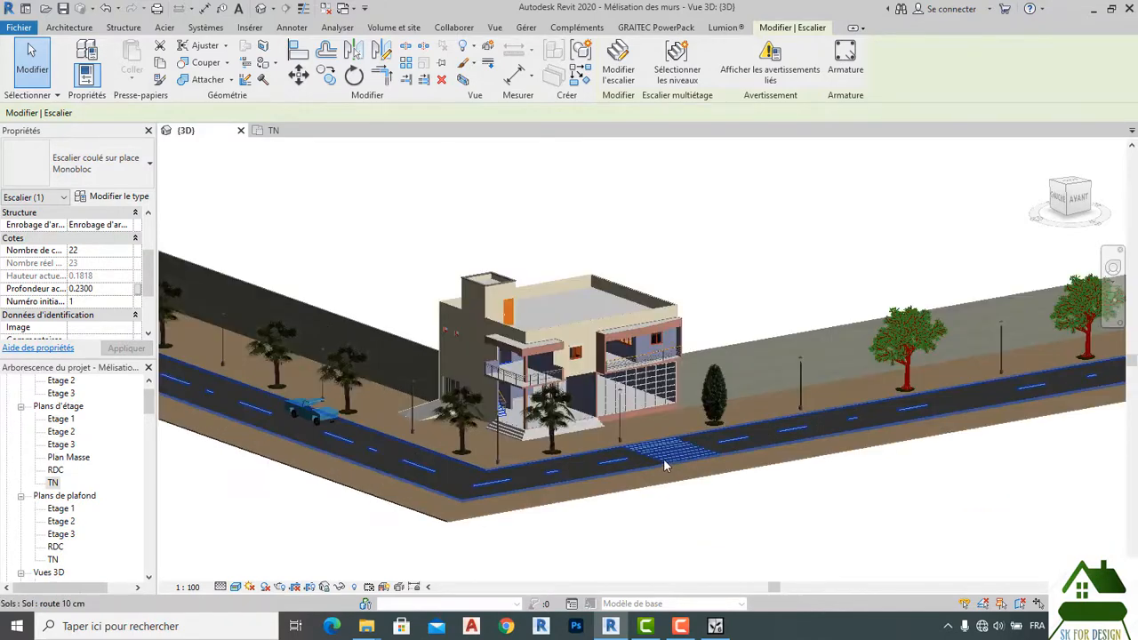
scroll(627, 373, up, 3)
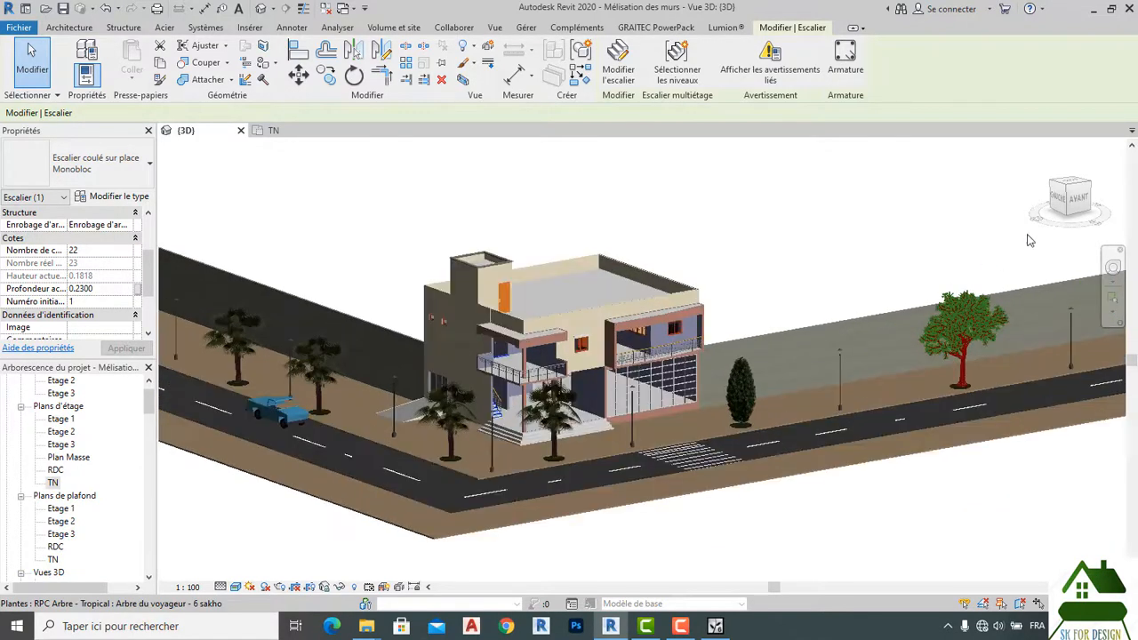
mouse_move(1074, 202)
mouse_down()
mouse_move(924, 180)
mouse_move(822, 224)
mouse_up()
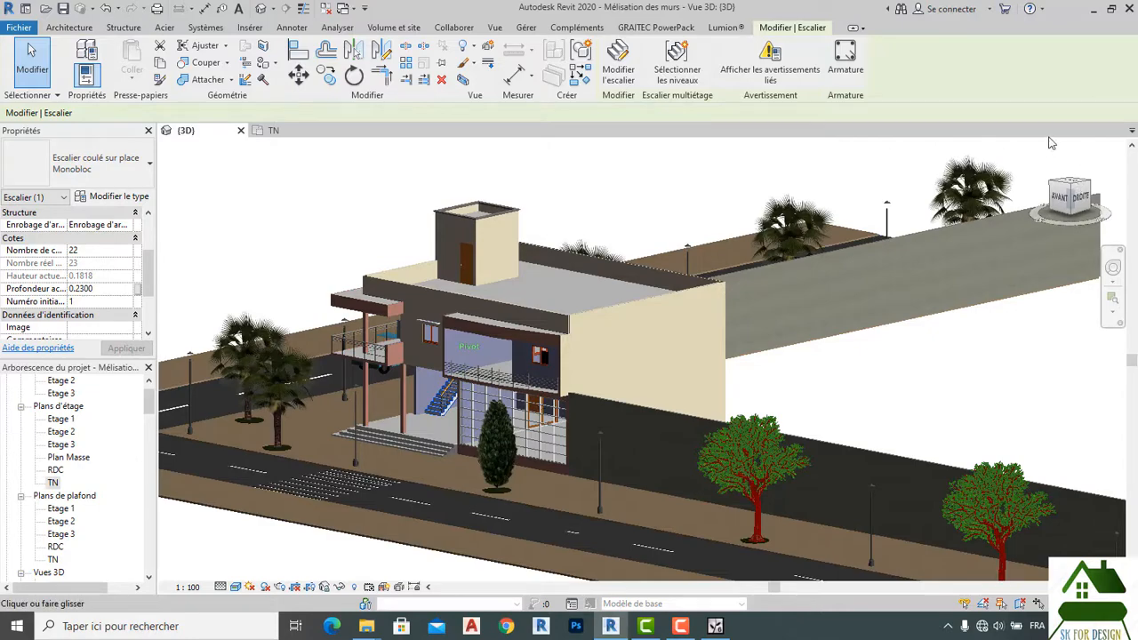
scroll(433, 414, up, 4)
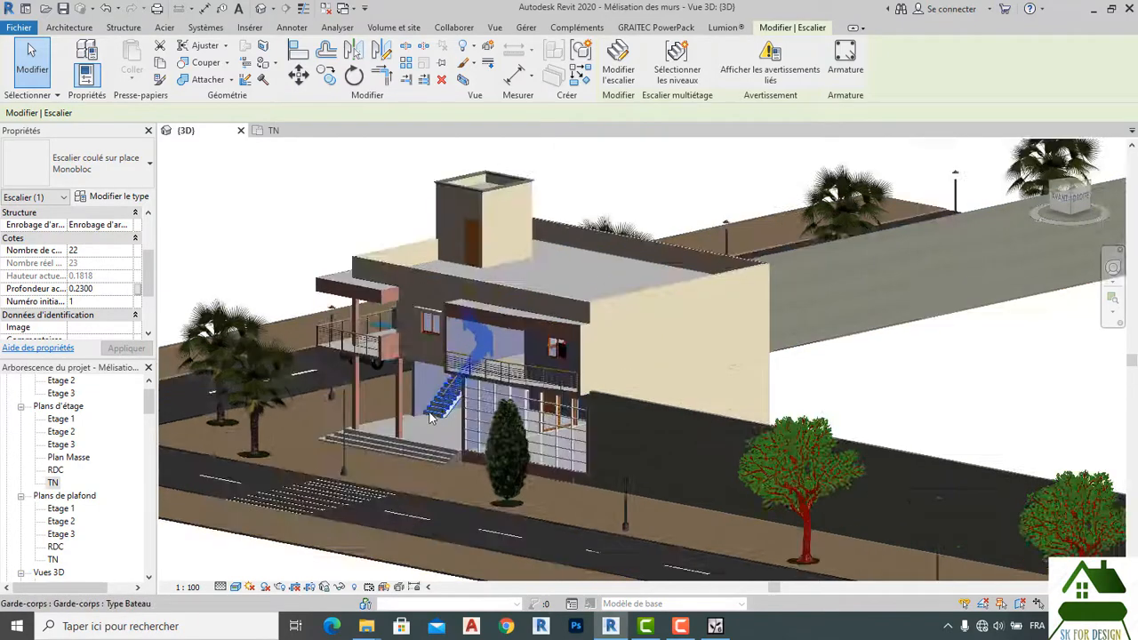
scroll(433, 415, up, 4)
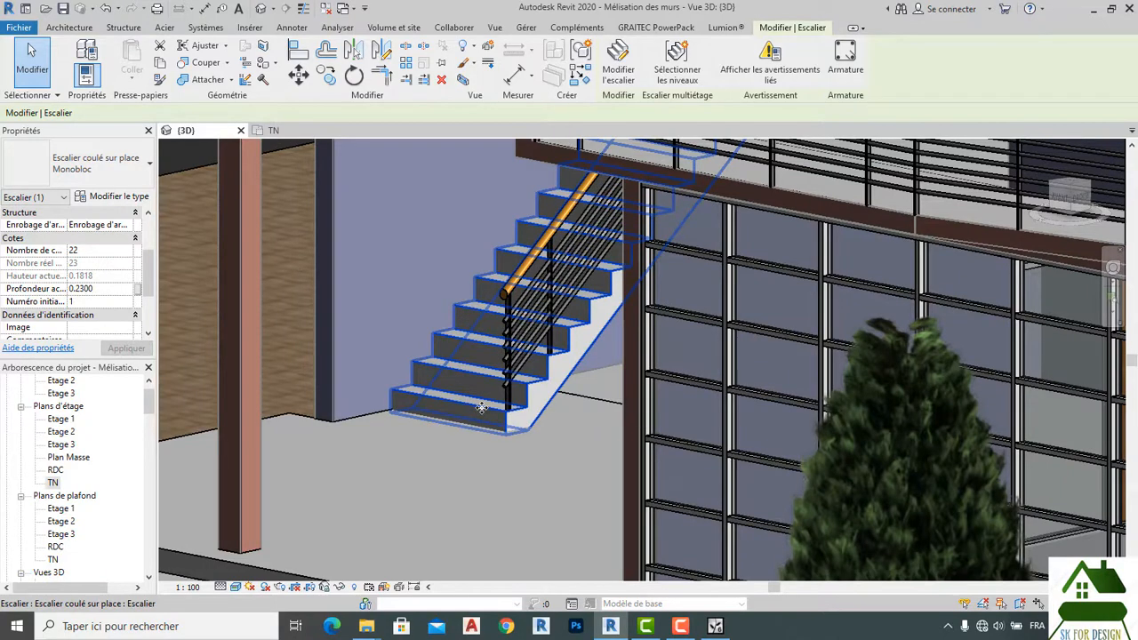
Inspect the material of the Monobloc staircase's flight type in its type properties, and close them without changes.
click(86, 55)
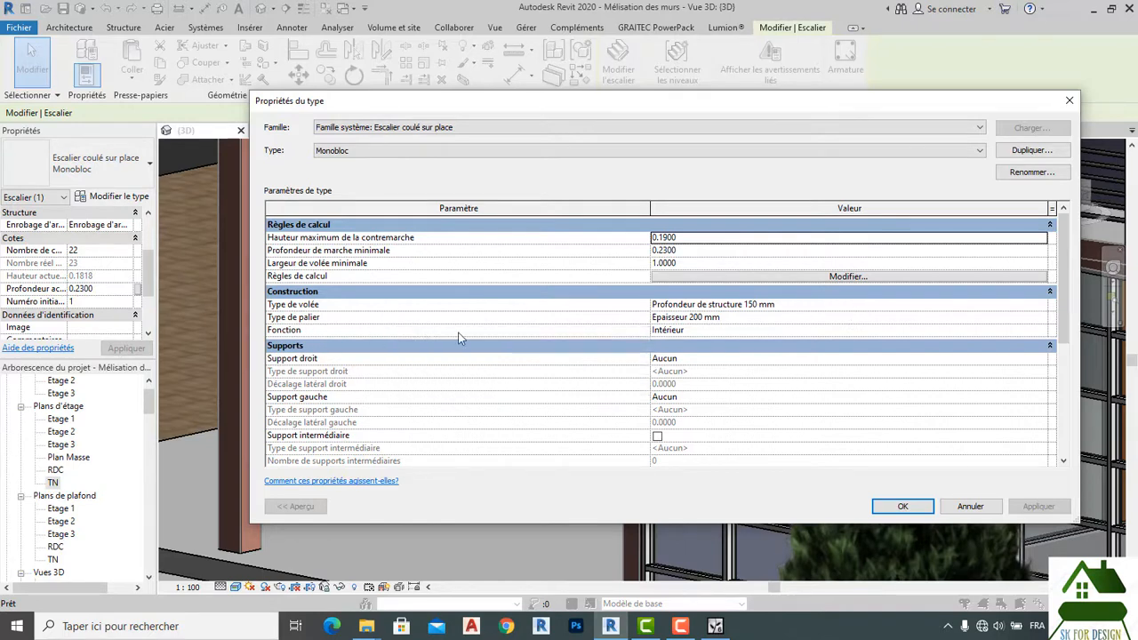
click(1041, 305)
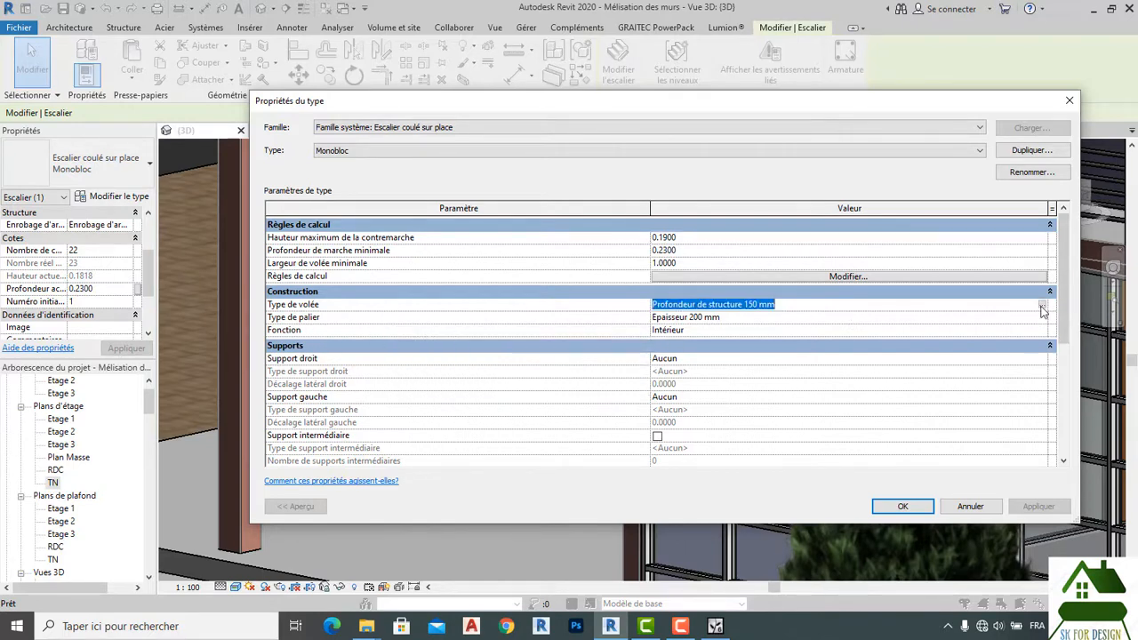
click(1042, 305)
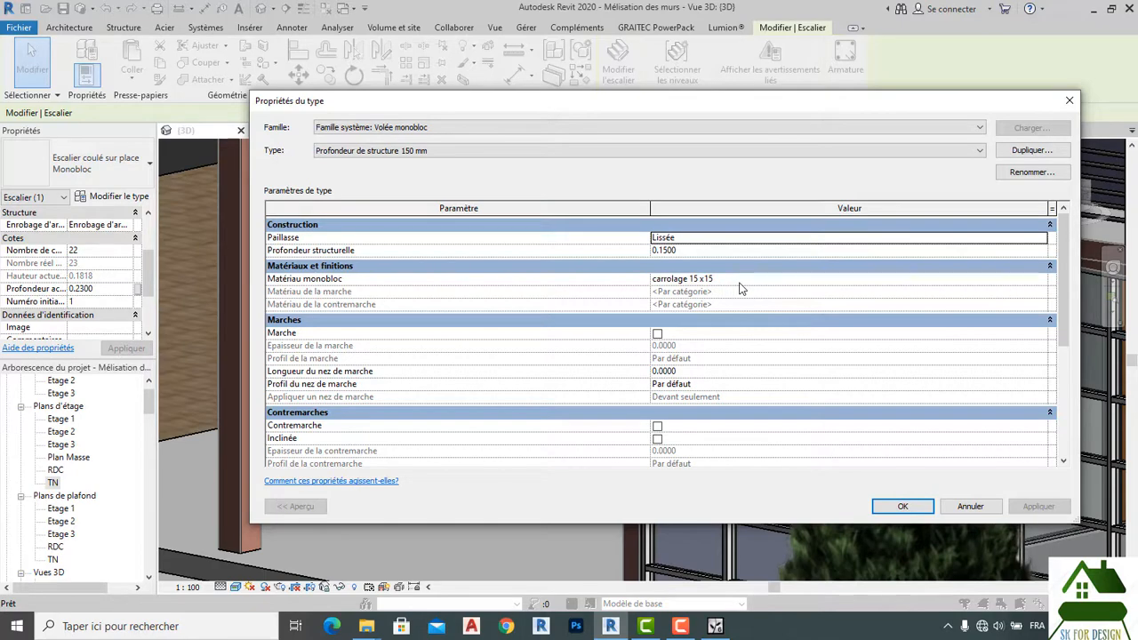
click(970, 506)
click(966, 504)
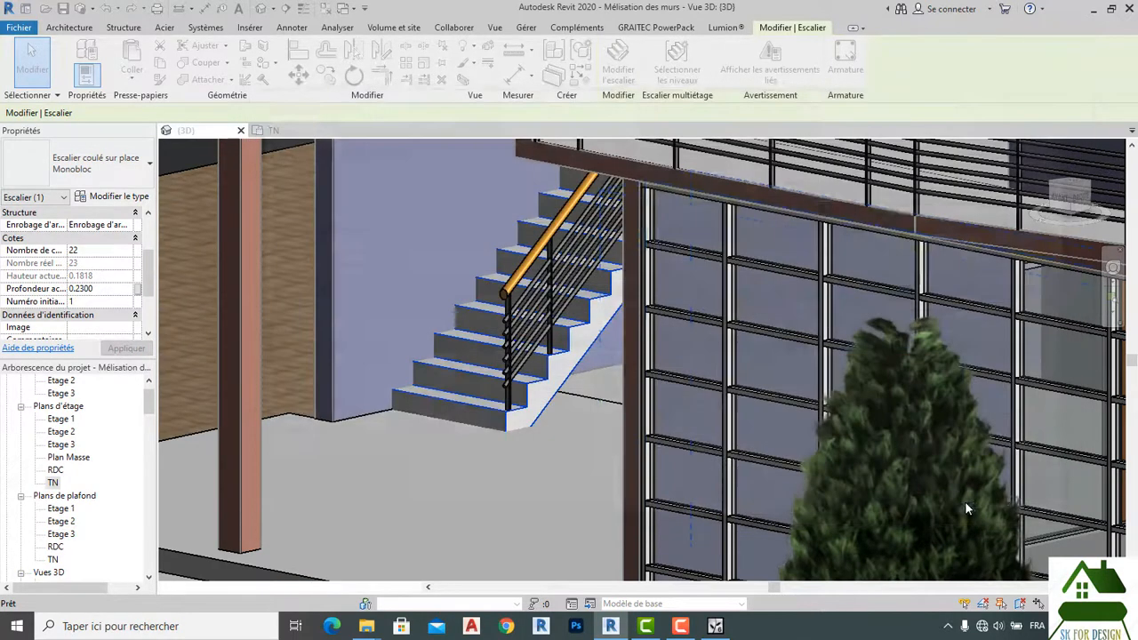
Switch to Lumion and activate the move mode for the imported building model.
click(715, 626)
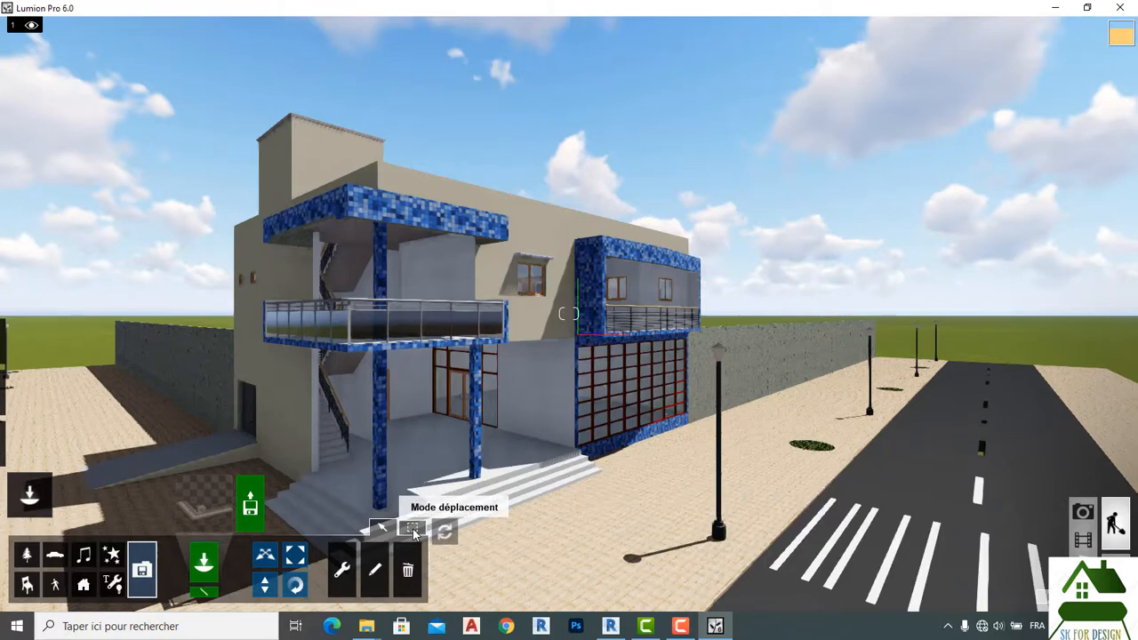
click(412, 530)
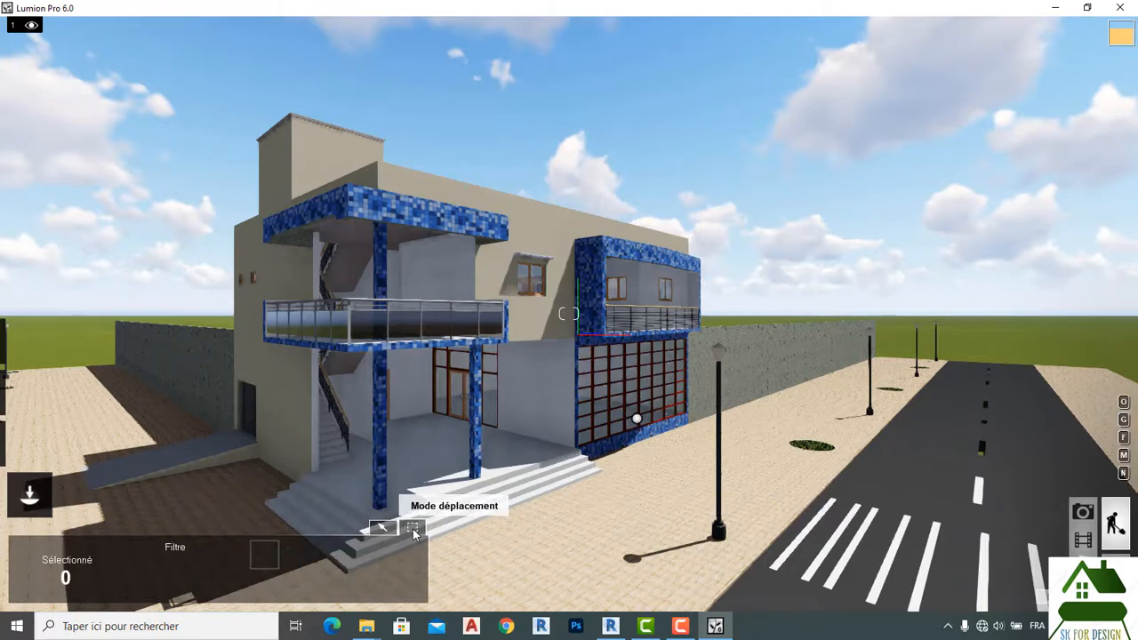
click(633, 423)
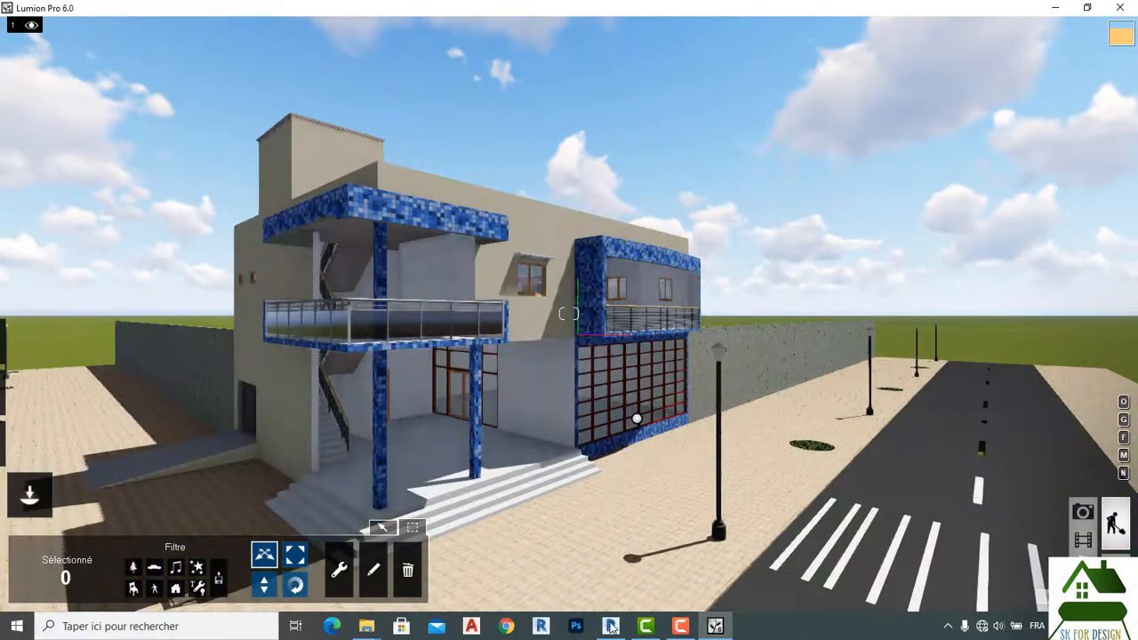
Return to Revit and start the Lumion export with project-north base point, high surface smoothing, textures and nodes.
click(611, 627)
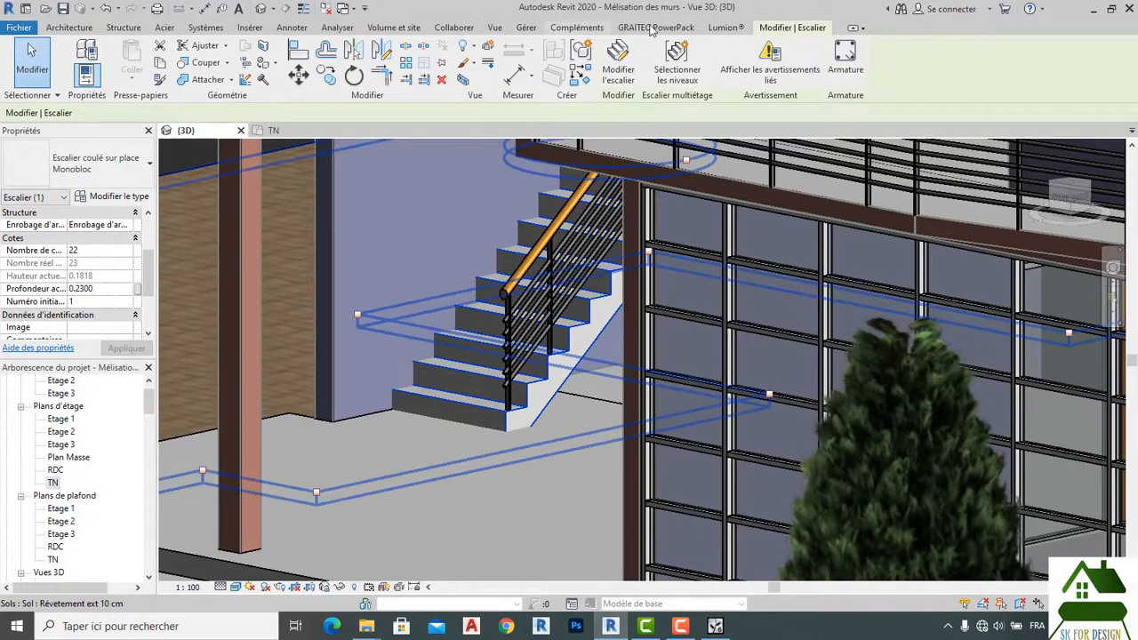
click(727, 27)
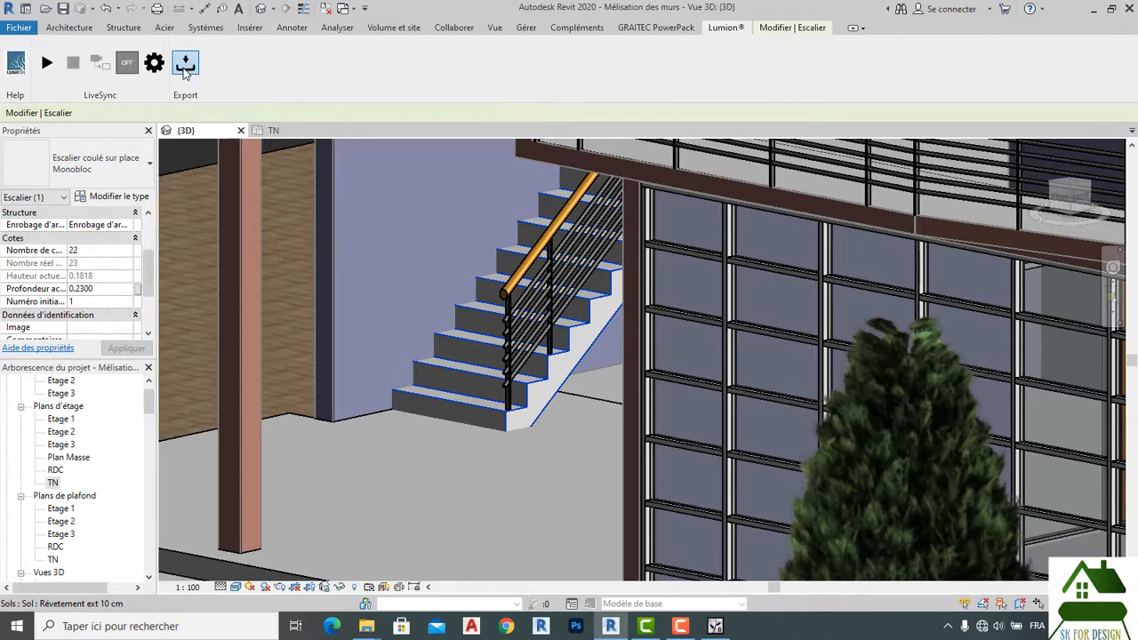
click(185, 73)
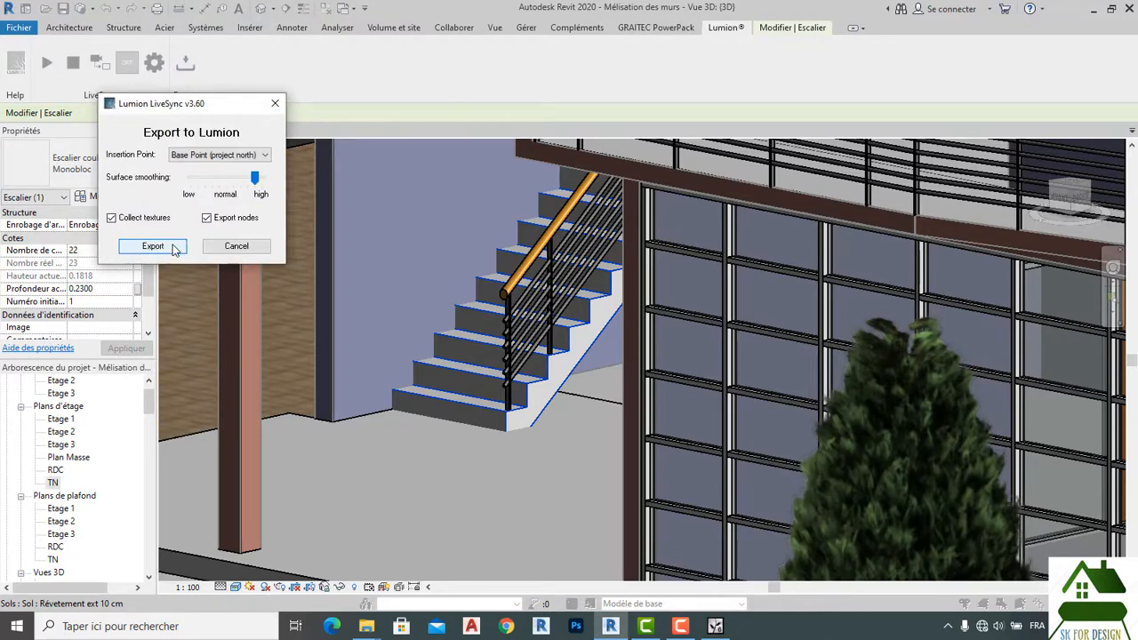
click(168, 252)
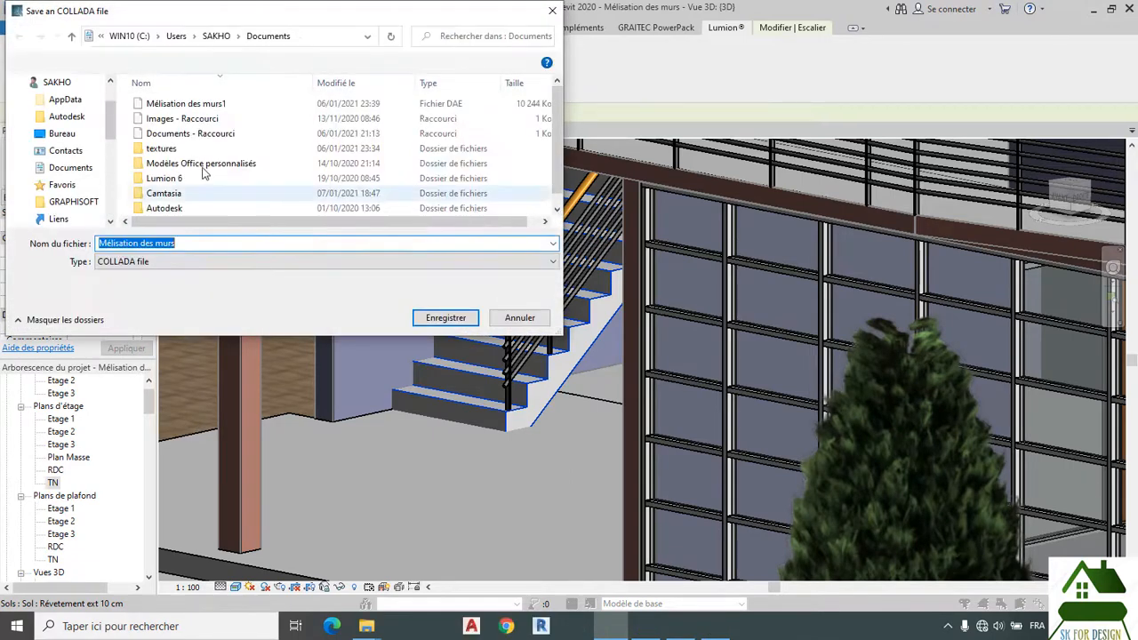
Save the COLLADA export over the existing file Mélisation des murs1 in the Documents folder.
scroll(211, 166, down, 1)
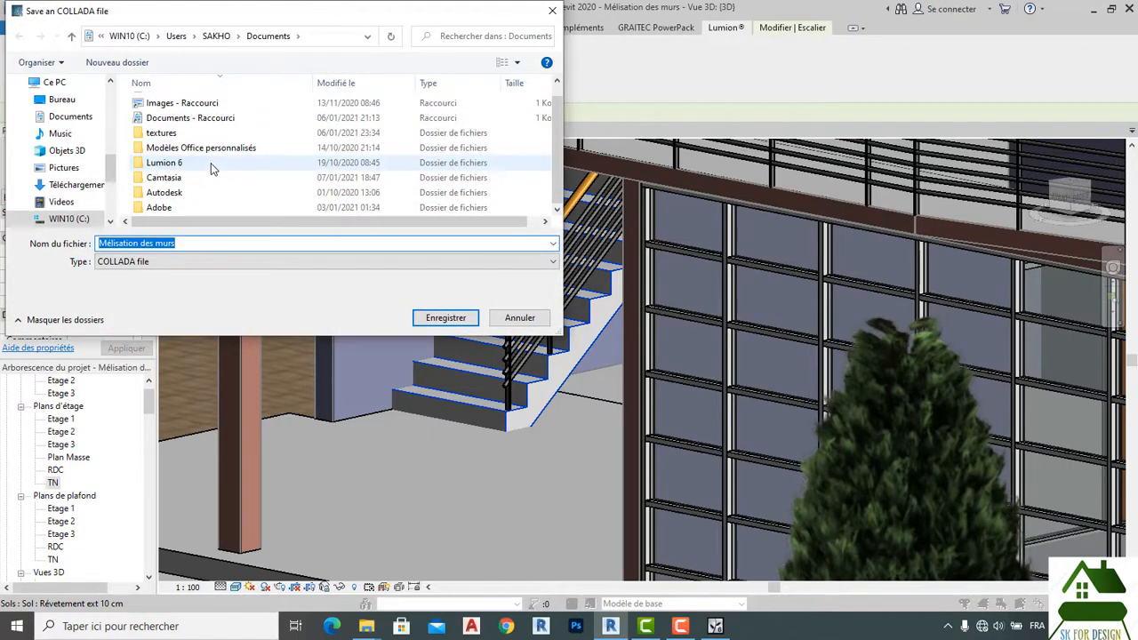
scroll(211, 163, up, 1)
scroll(213, 166, down, 1)
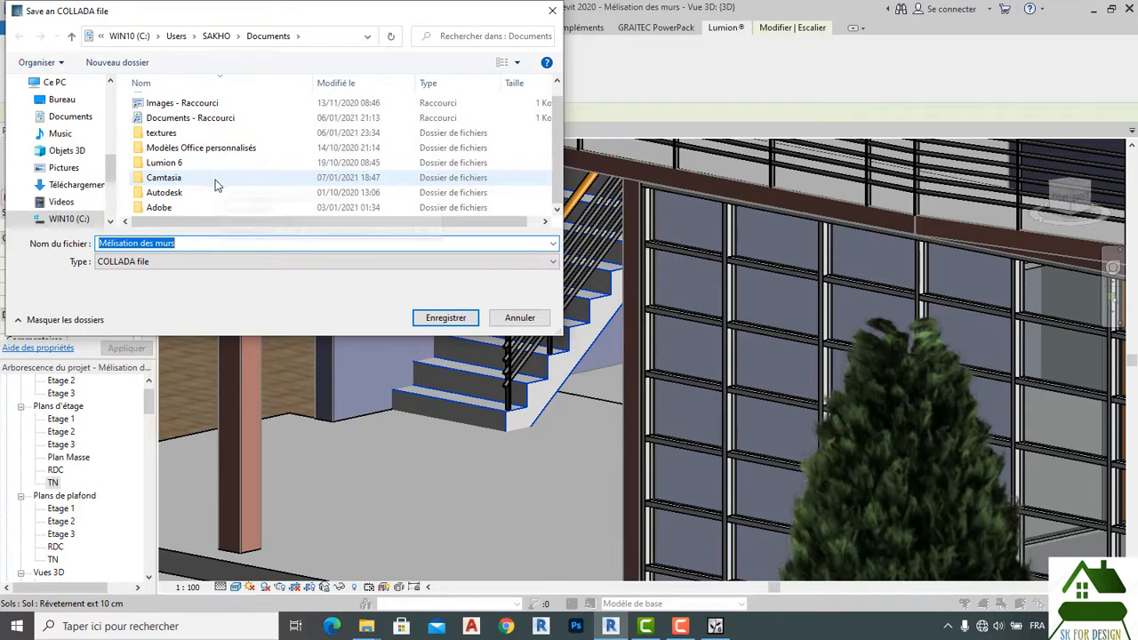
scroll(215, 183, up, 1)
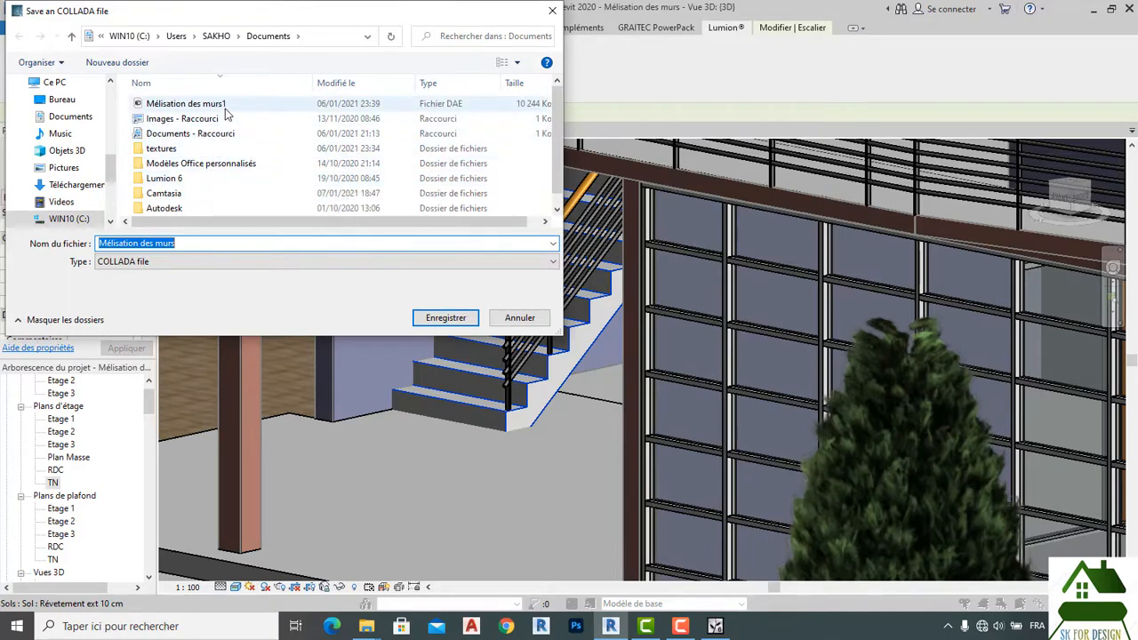
click(240, 107)
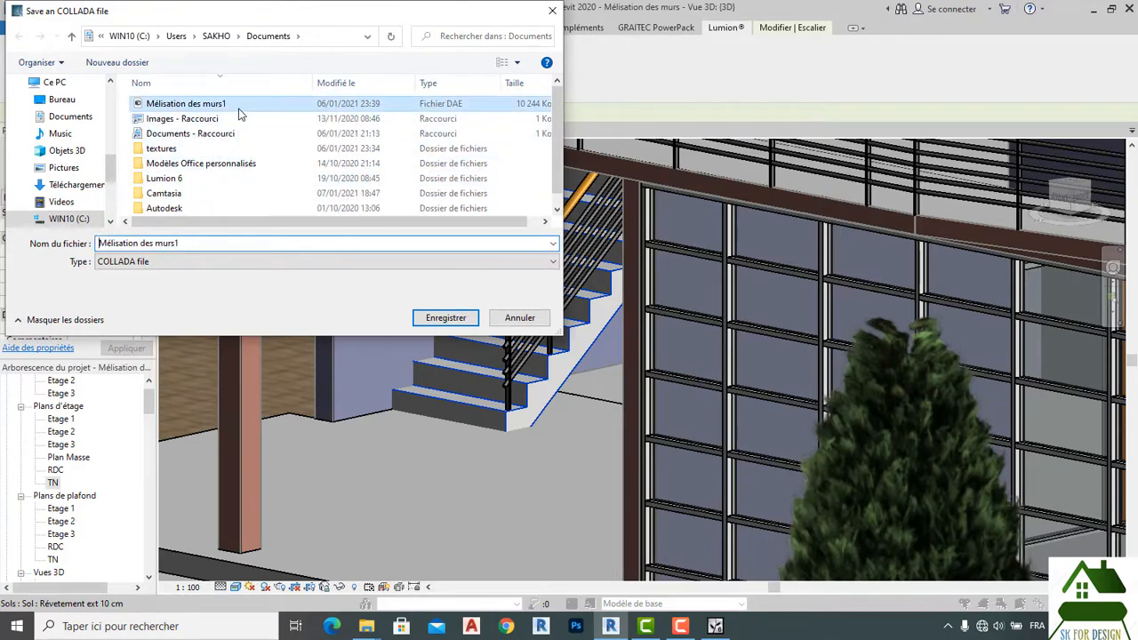
click(445, 317)
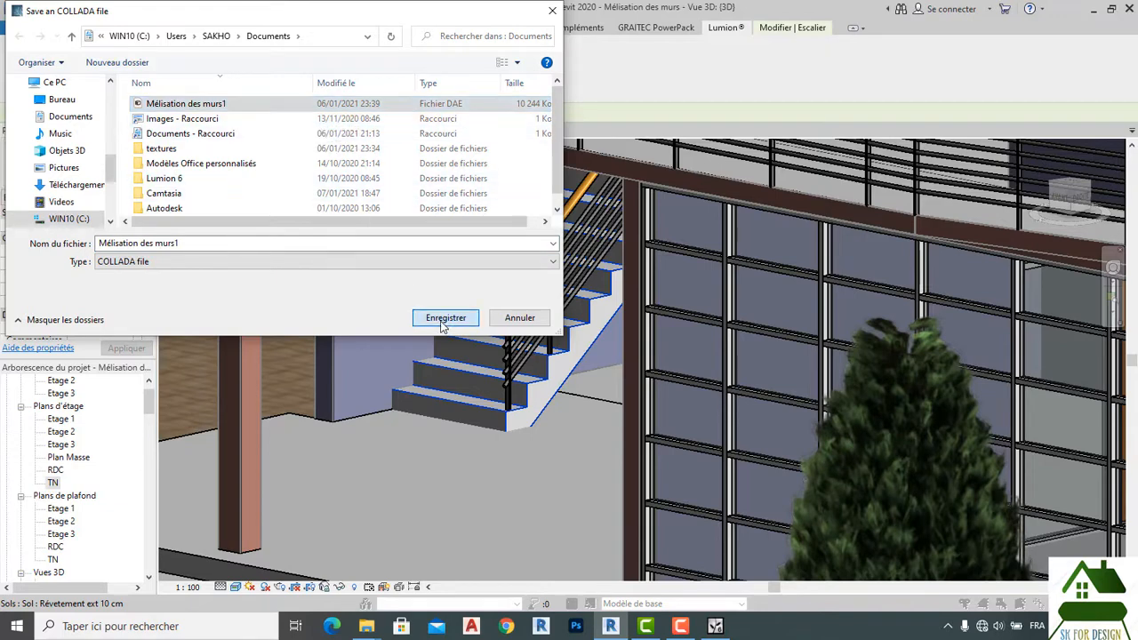
click(604, 314)
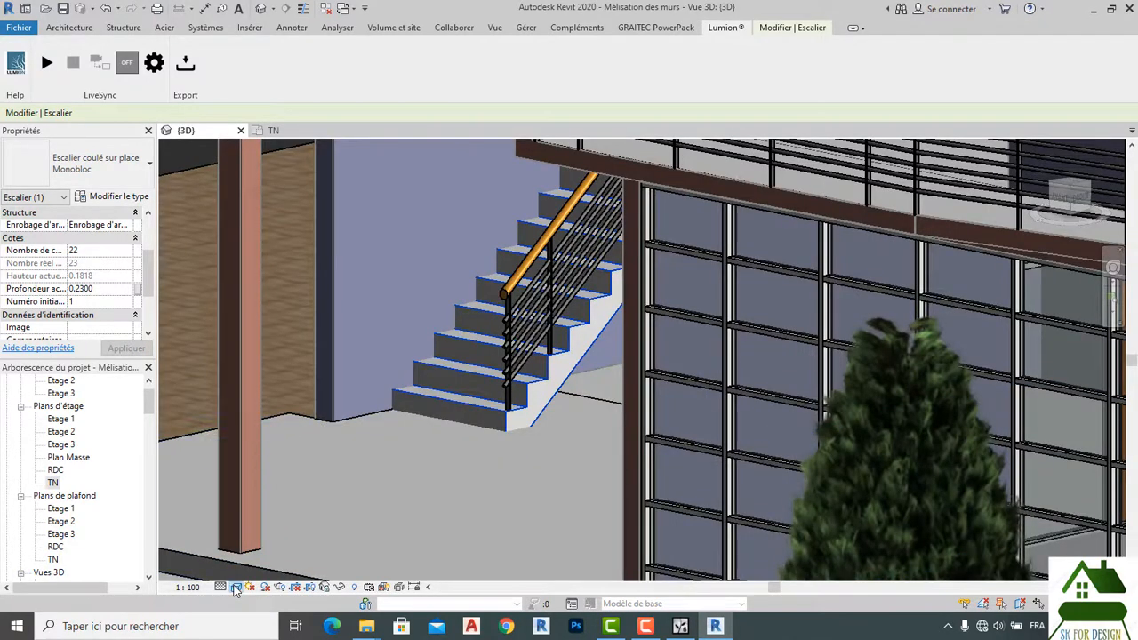
Set the 3D view's visual style to Ligne cachée.
click(236, 586)
click(258, 518)
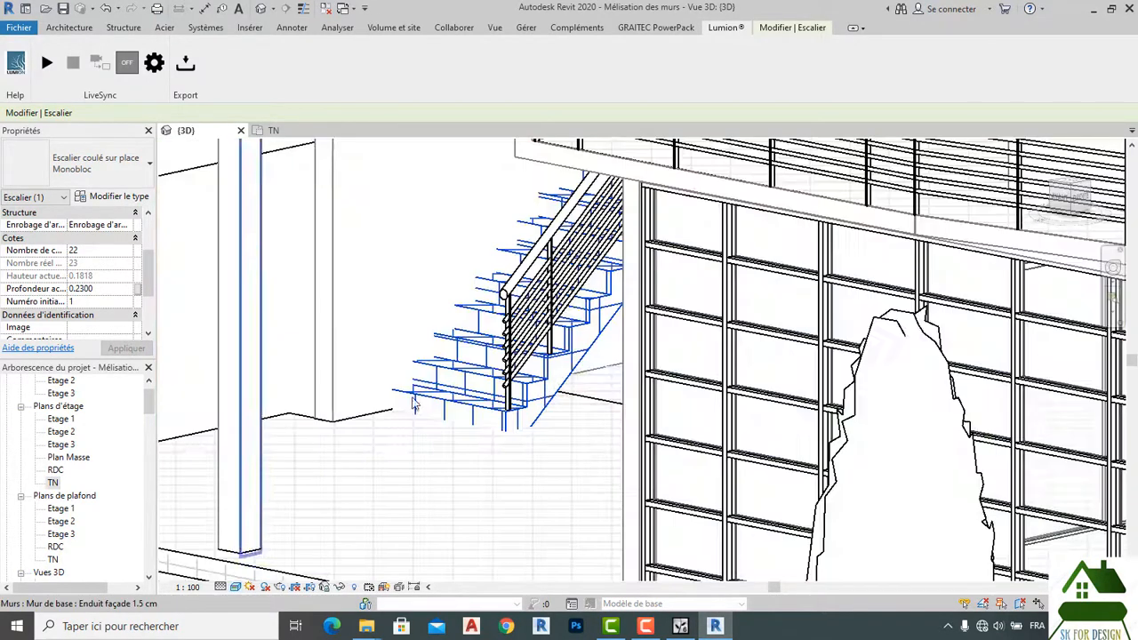
scroll(494, 425, down, 5)
scroll(495, 423, down, 3)
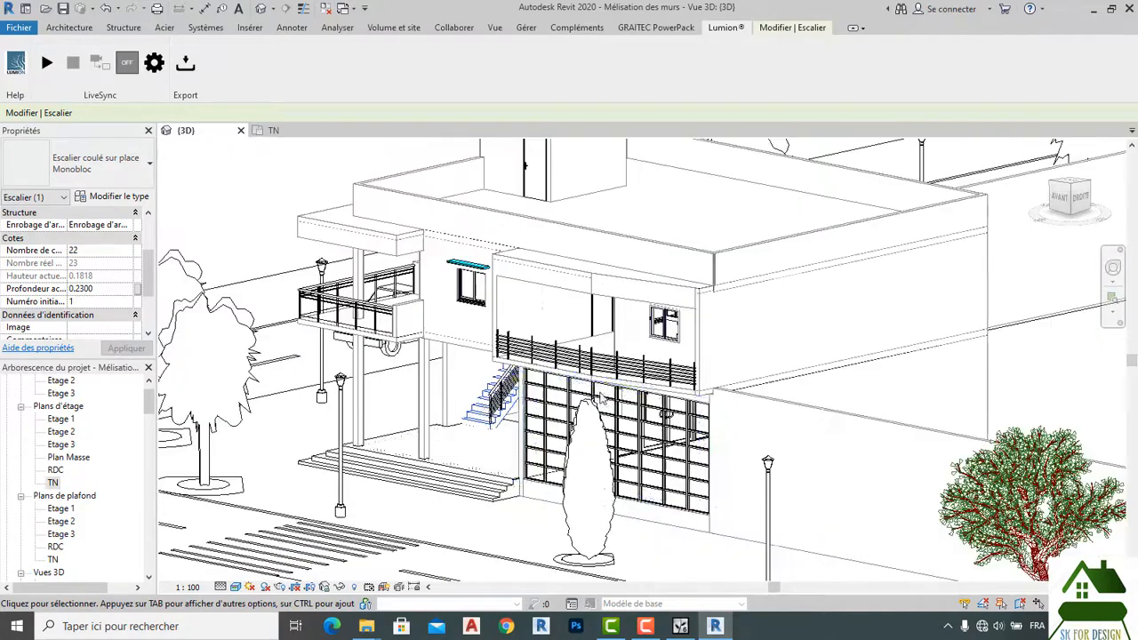
Switch to Lumion and select the imported building model Mélisation des murs1.
click(680, 626)
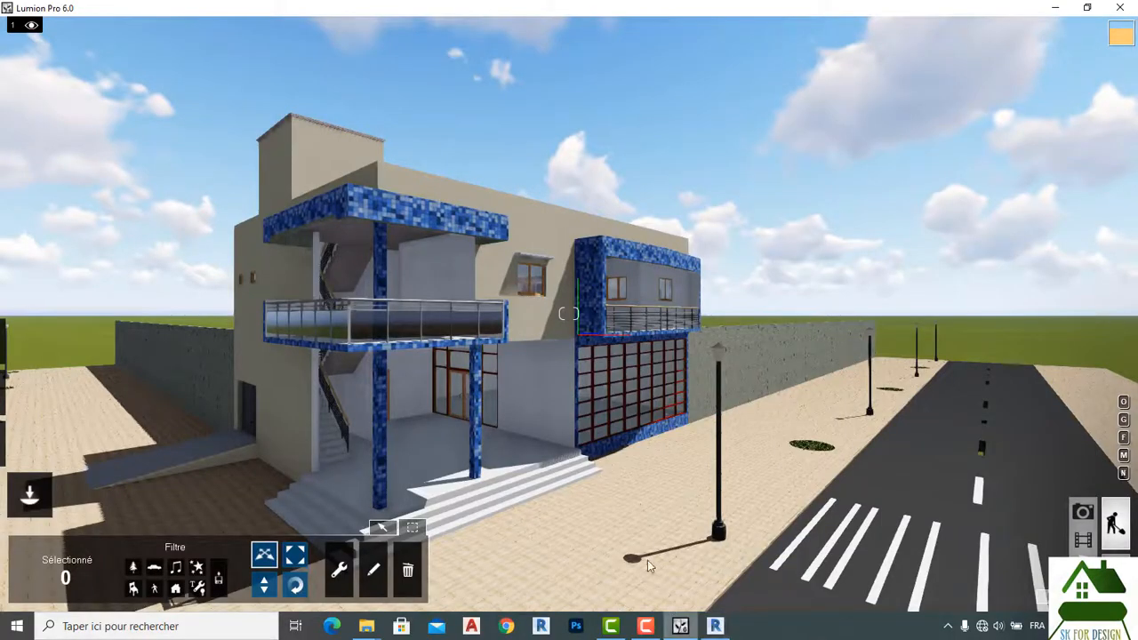
click(637, 418)
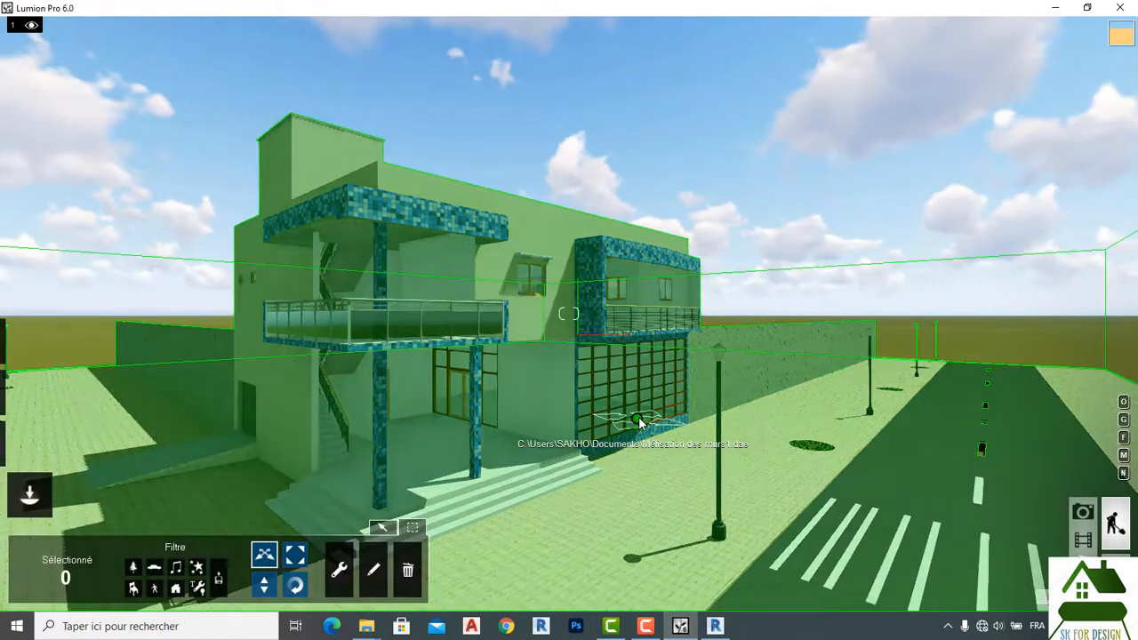
click(638, 419)
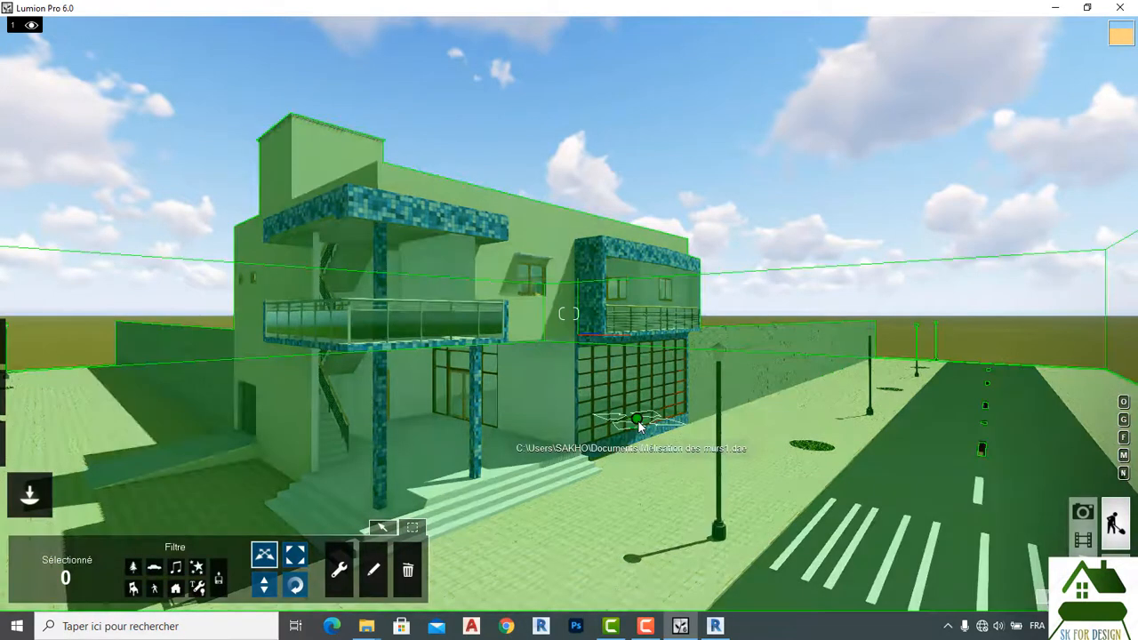
click(639, 419)
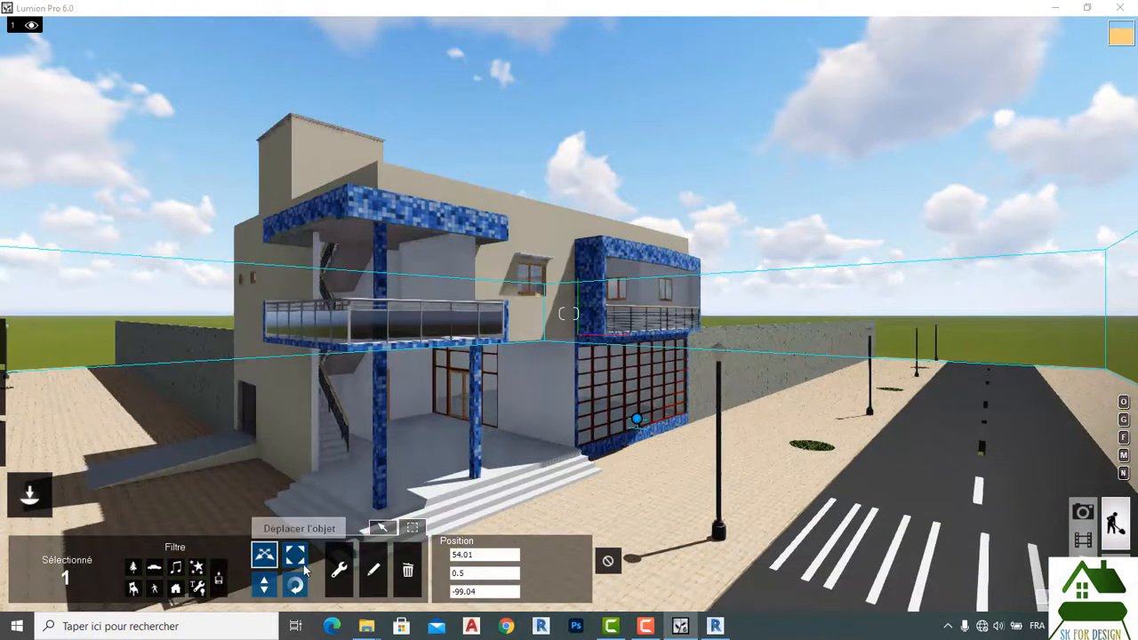
Try to import the DAE file Mélisation des murs1 from the Documents folder as a new model.
click(383, 530)
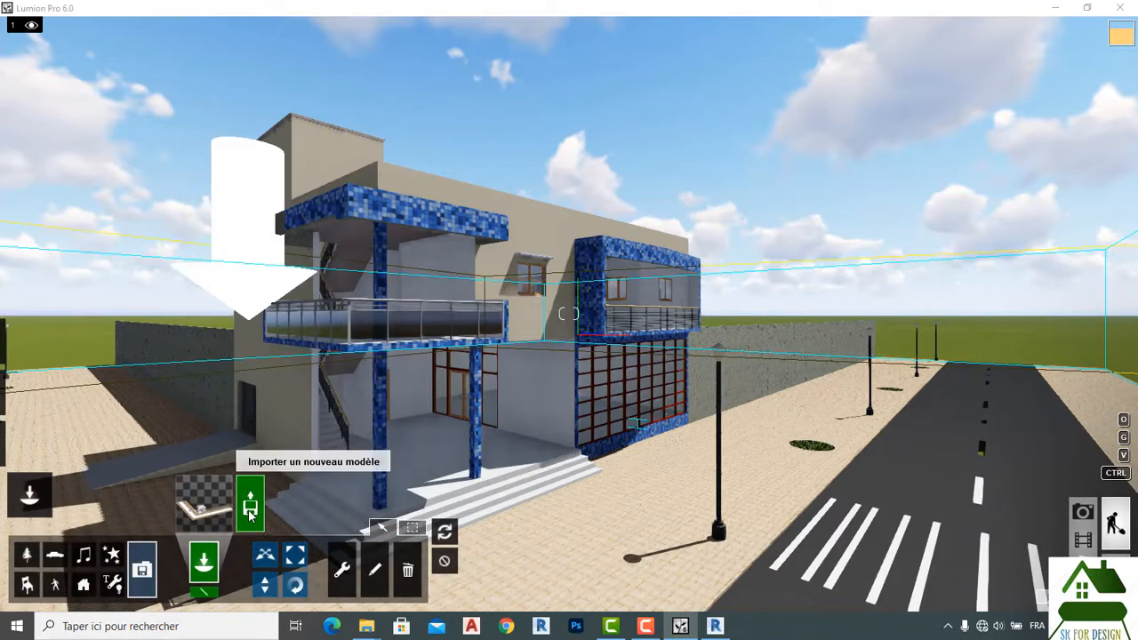
click(249, 506)
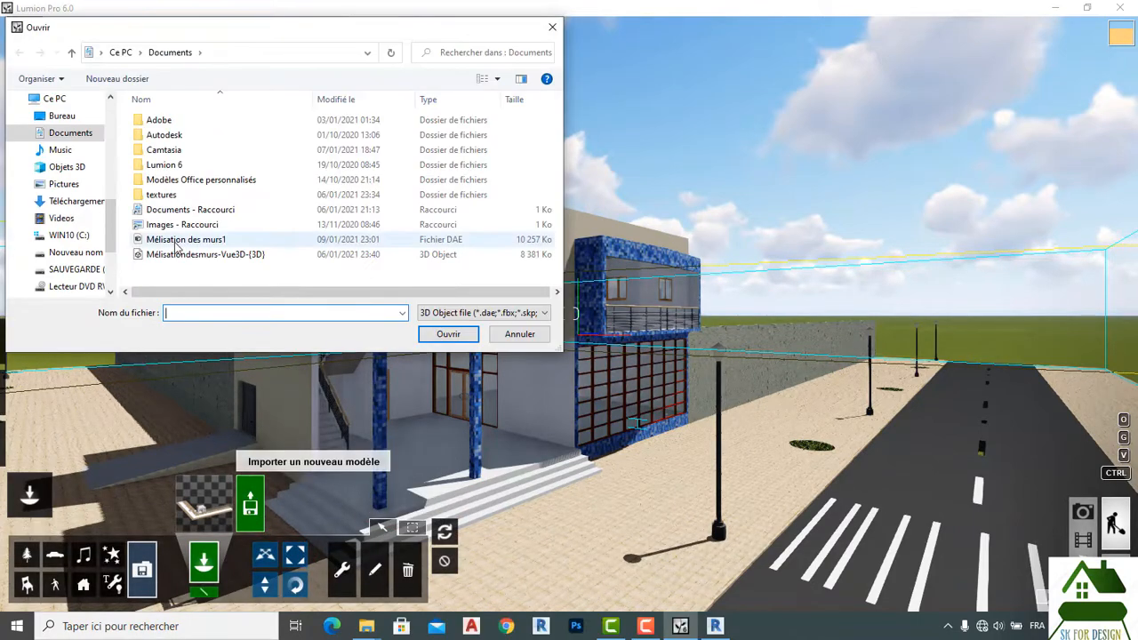
click(182, 240)
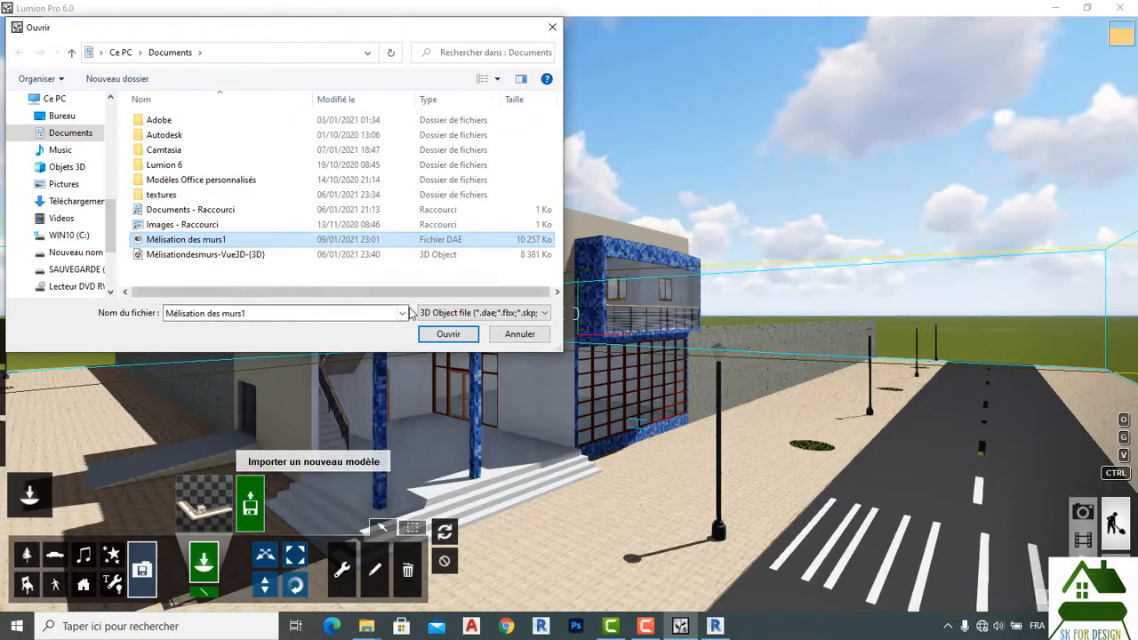
click(446, 336)
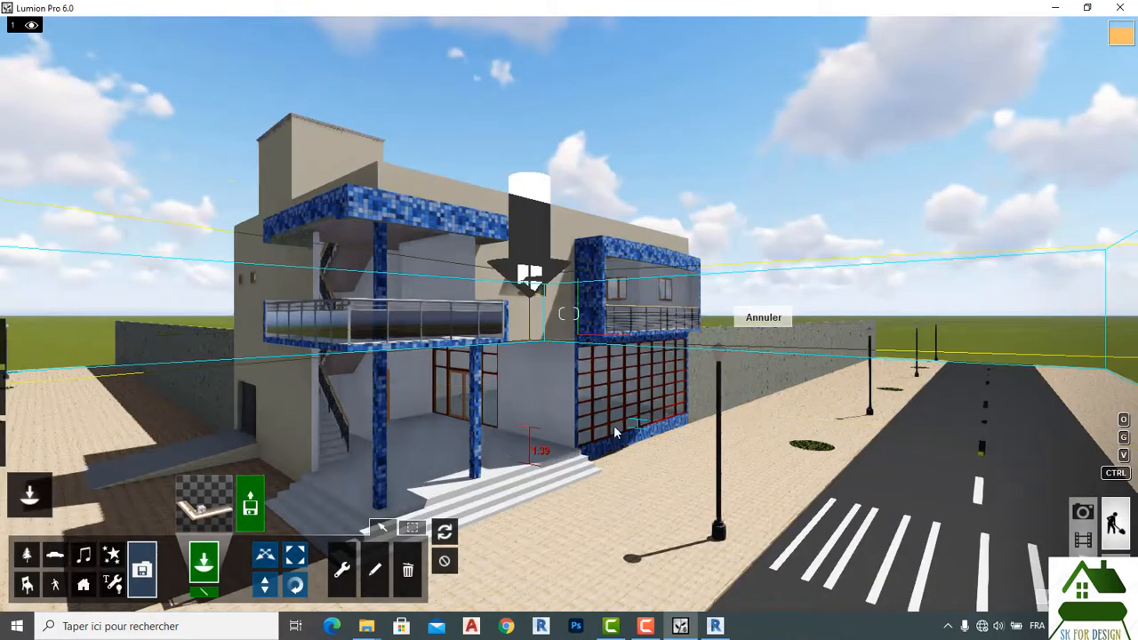
click(250, 505)
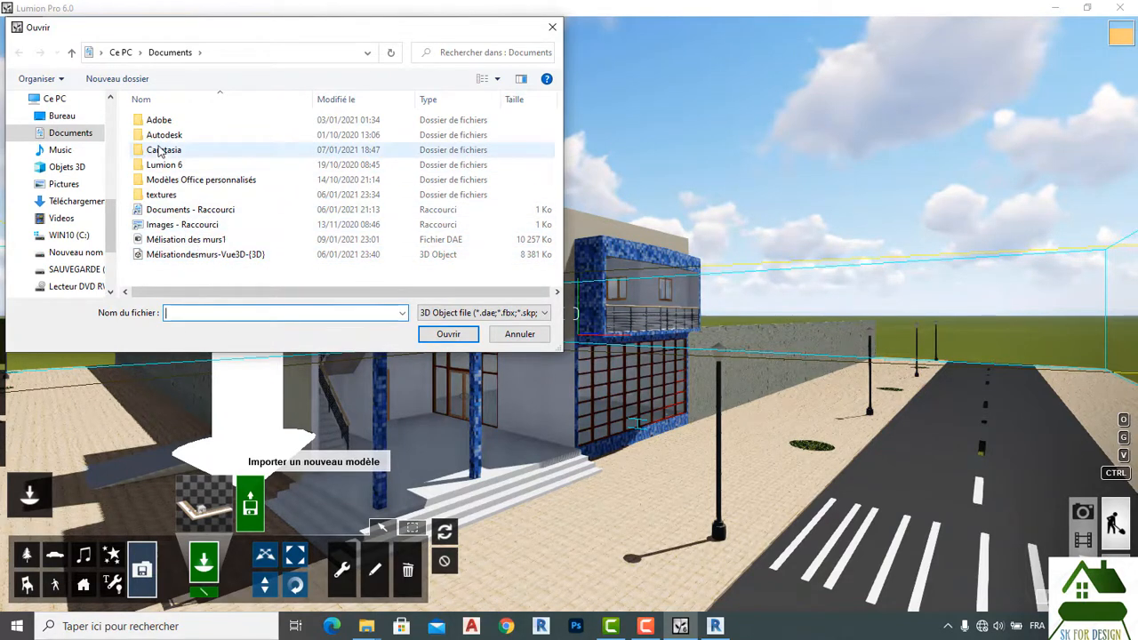
click(552, 29)
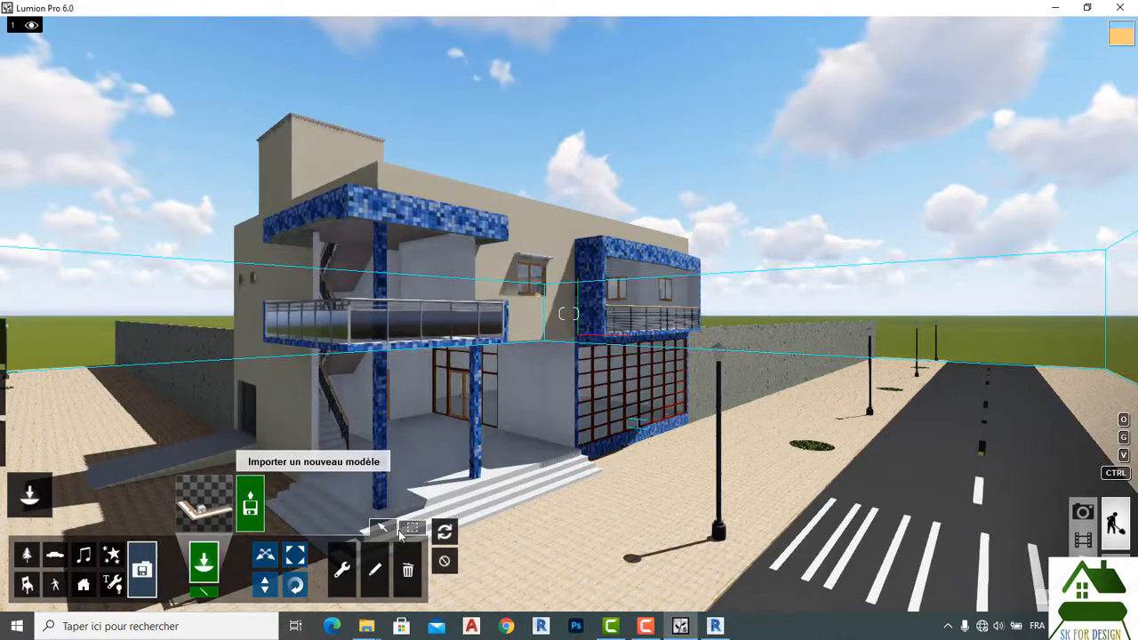
click(251, 503)
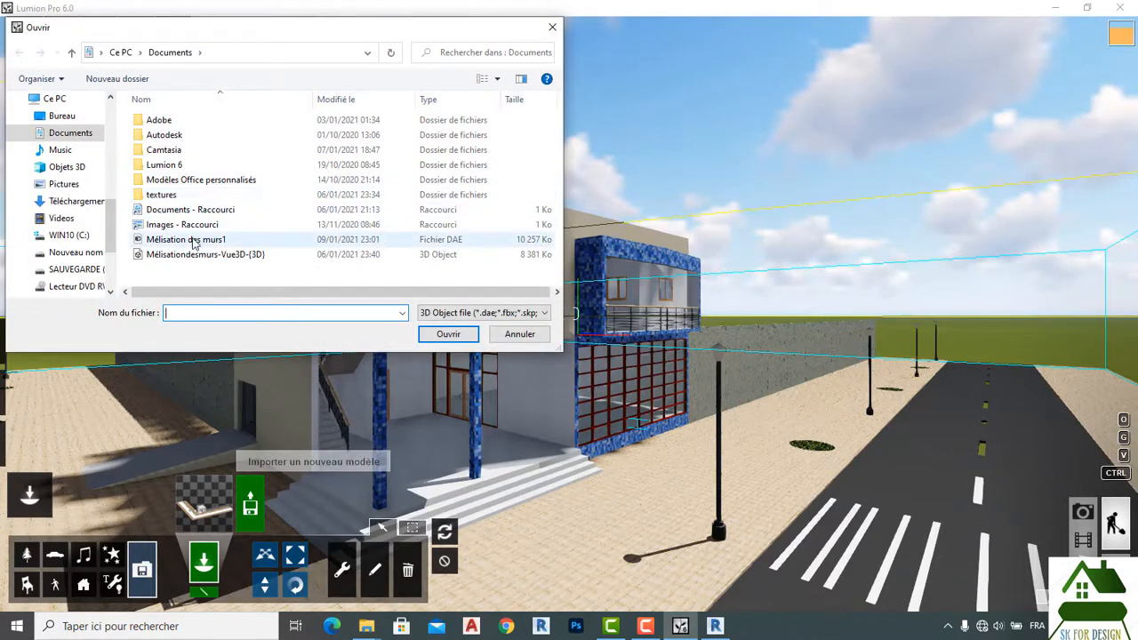
click(551, 27)
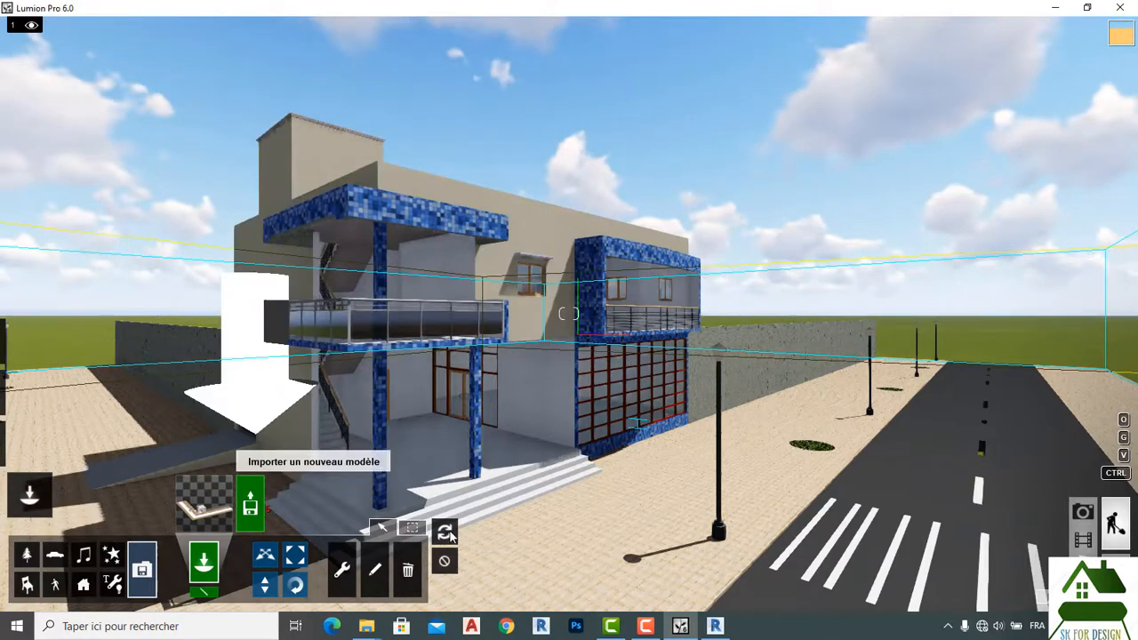
Reload the selected building model from its re-exported file and clear the selection.
click(451, 534)
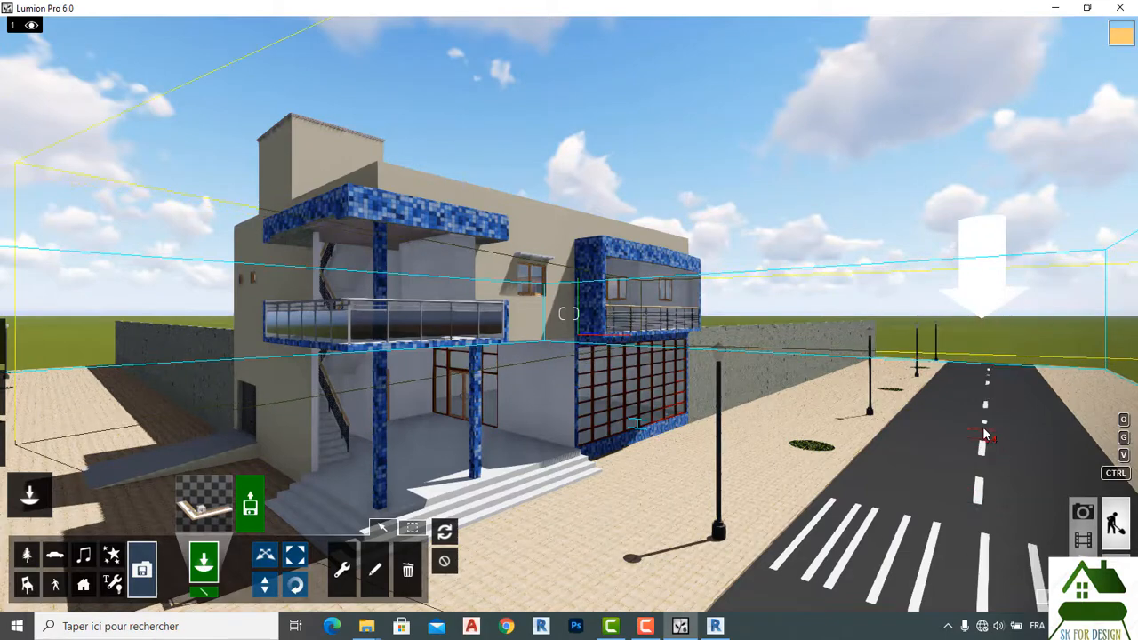
click(445, 563)
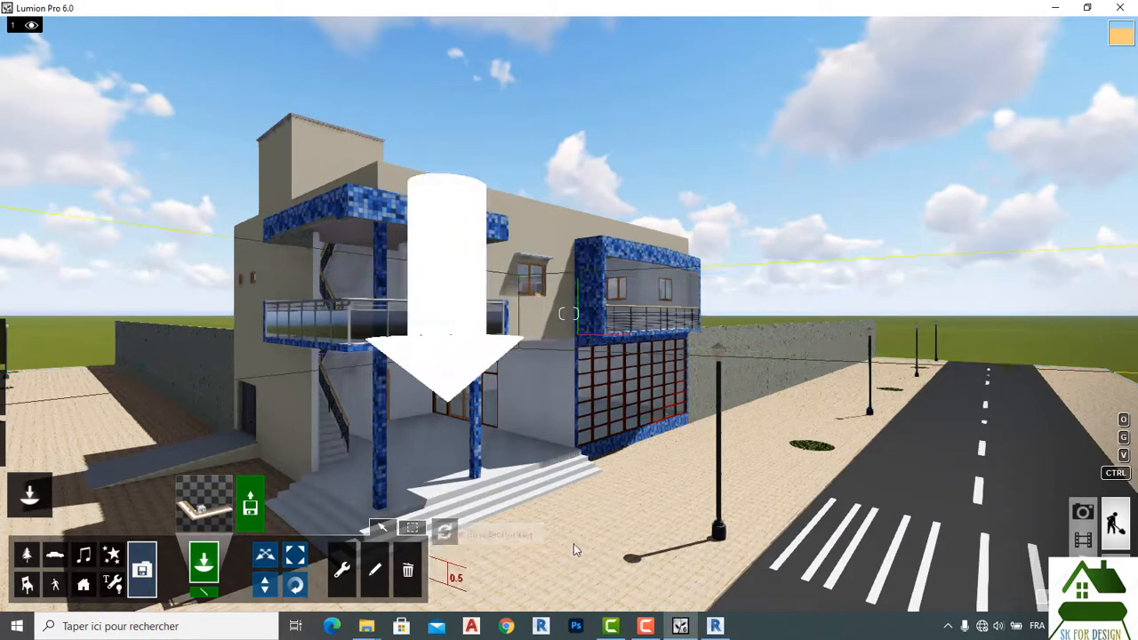
Examine the reloaded building from the street corner and compare it with the 3D view in Revit, returning to Lumion.
key(s)
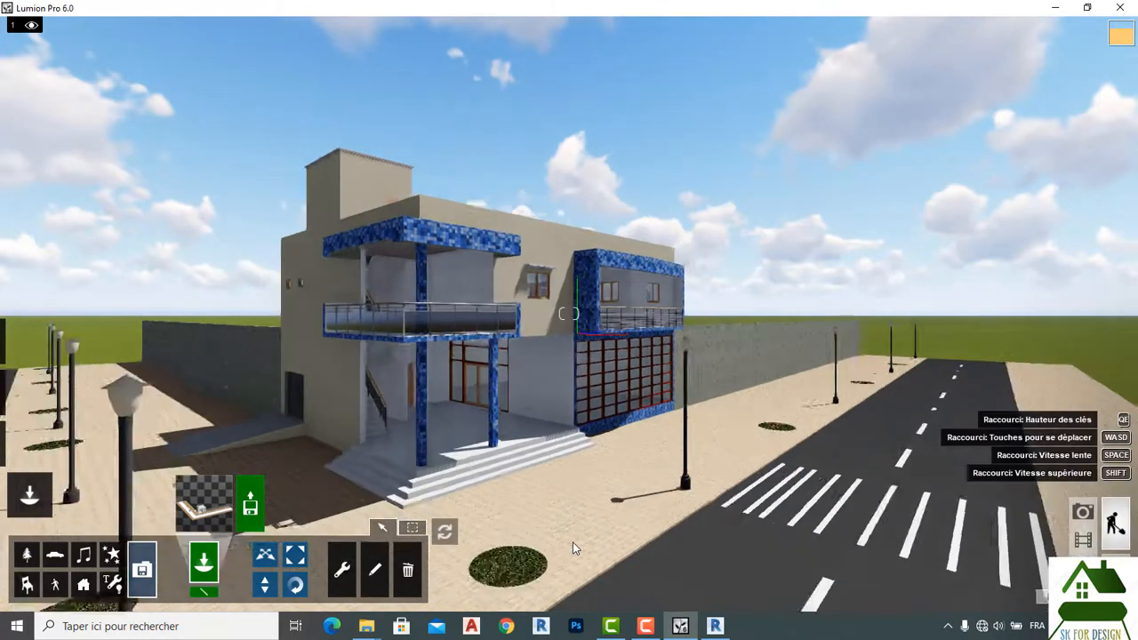
key(s)
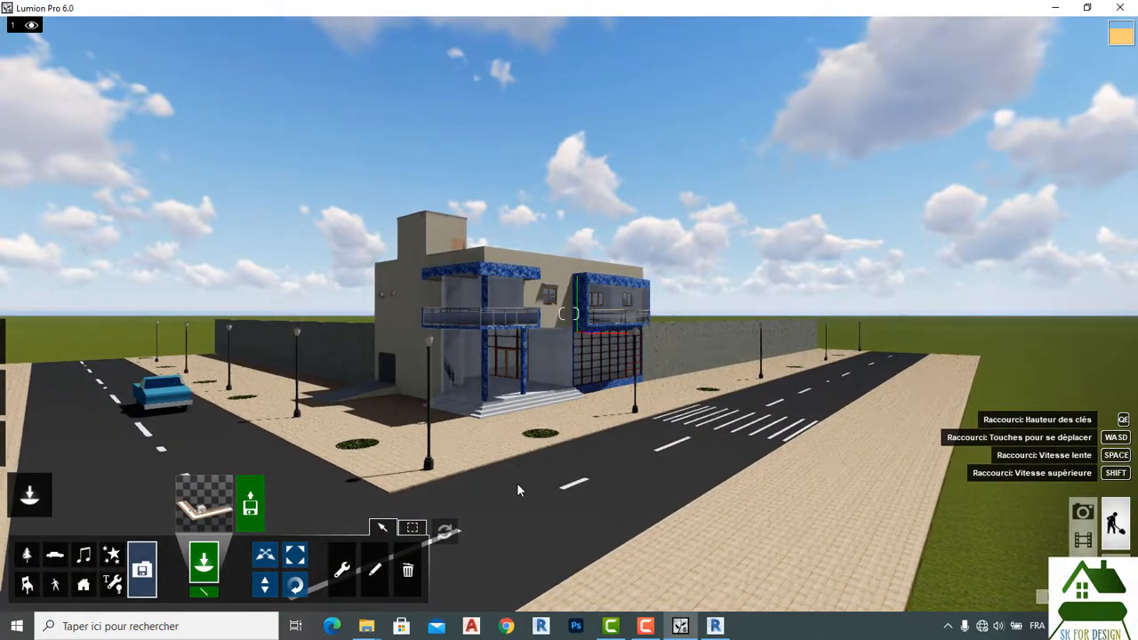
key(d)
key(a)
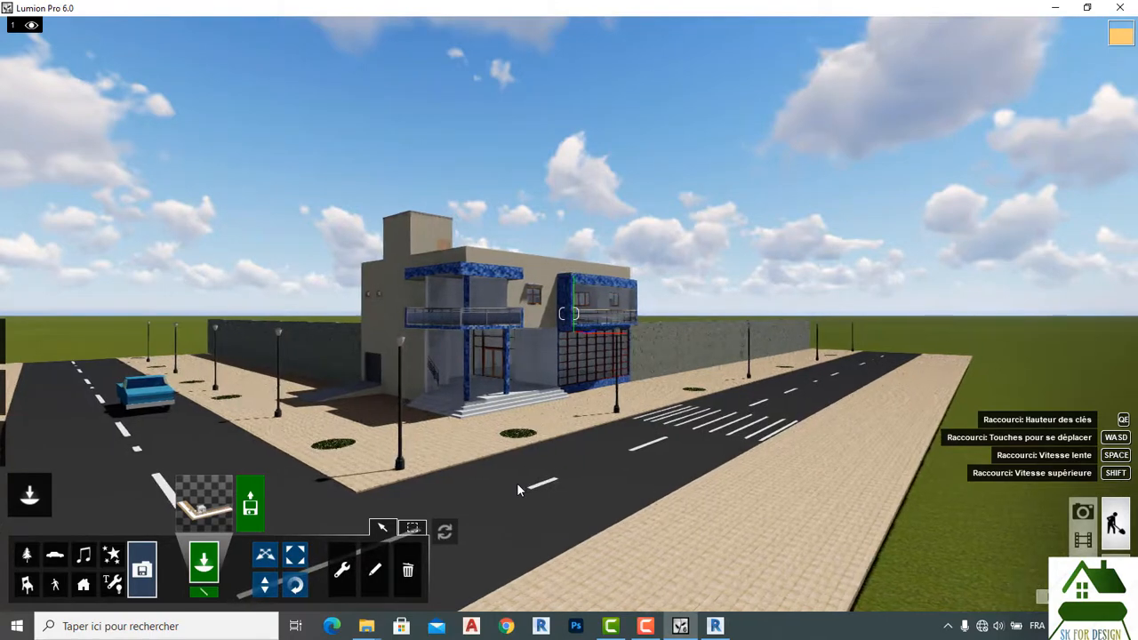
key(a)
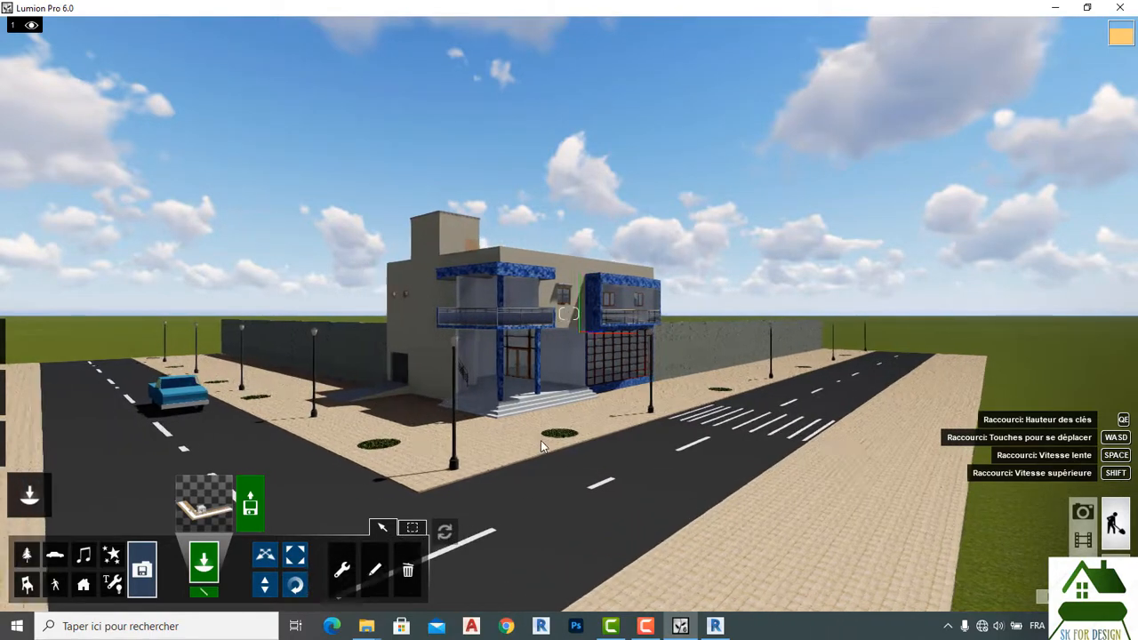
key(w)
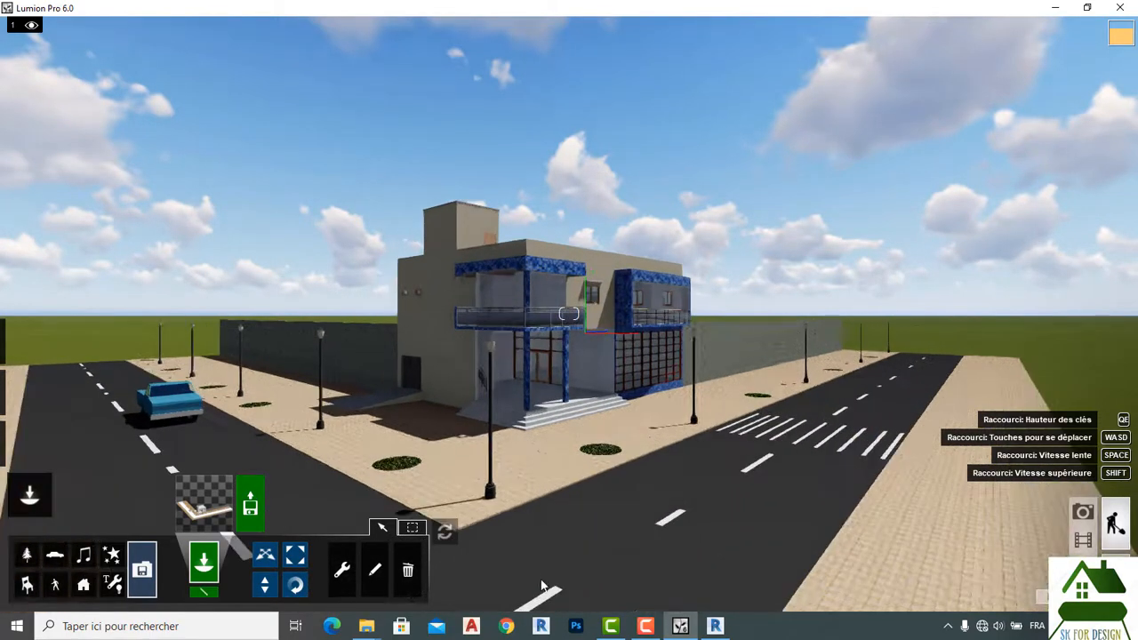
key(w)
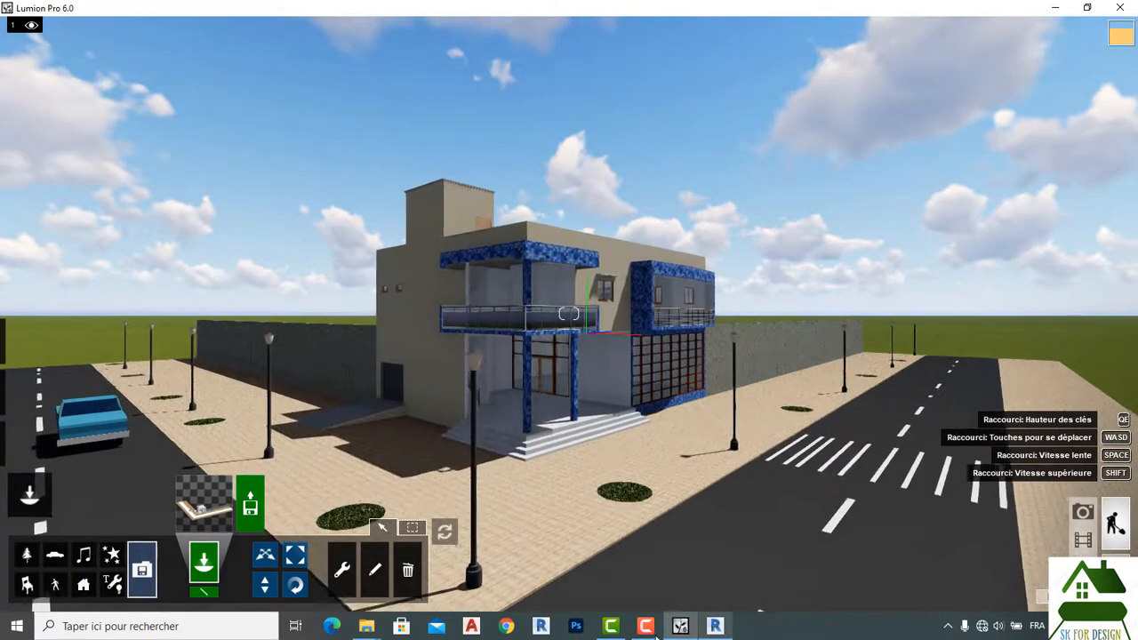
click(715, 626)
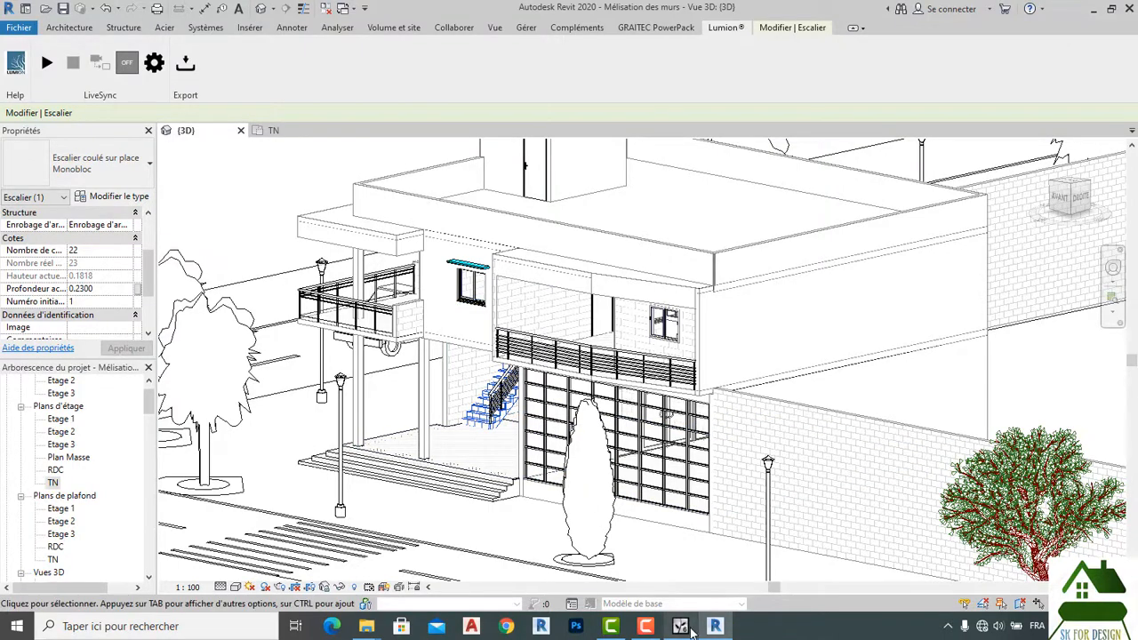
click(691, 628)
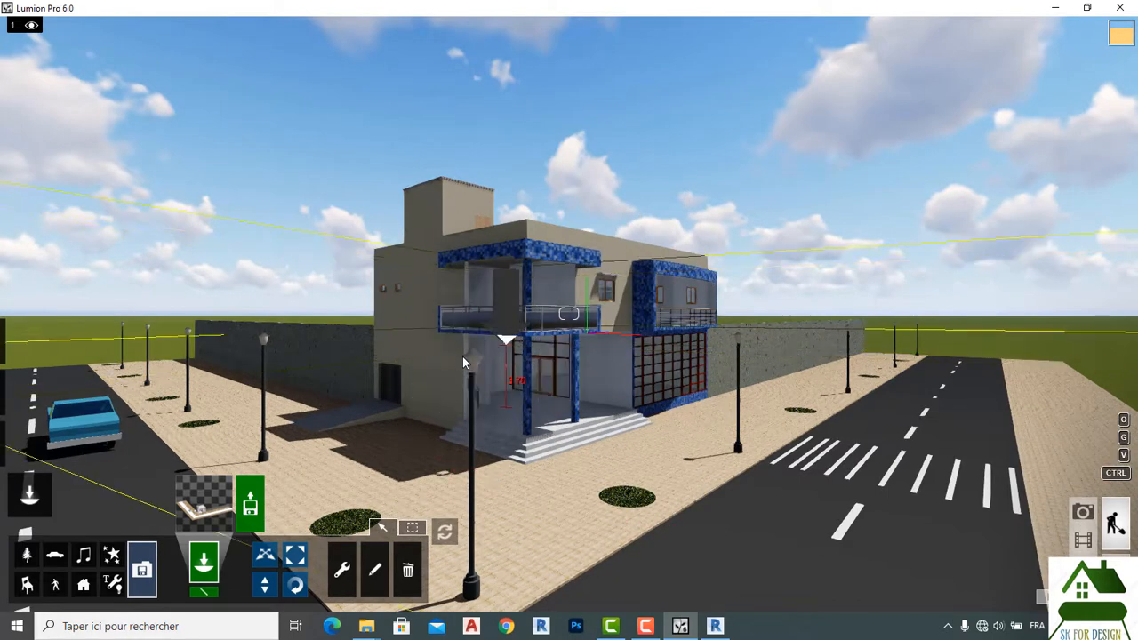
Inspect the corner balcony's glass railing, the canopy above it and the adjoining facade from close up.
scroll(463, 356, up, 8)
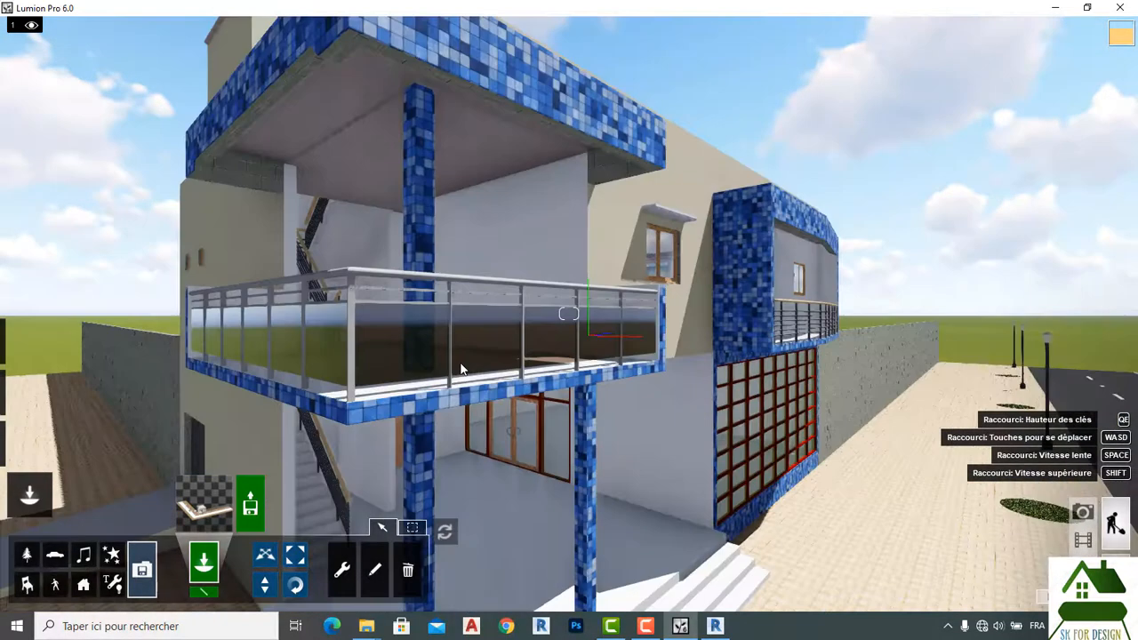
scroll(460, 369, up, 10)
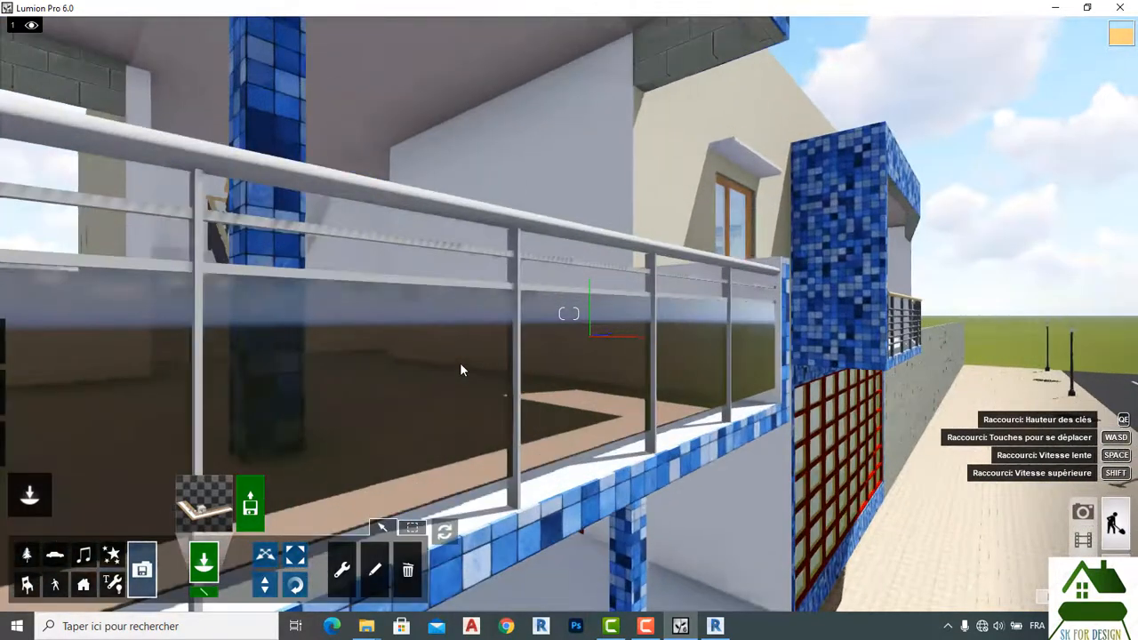
scroll(460, 362, up, 5)
key(s)
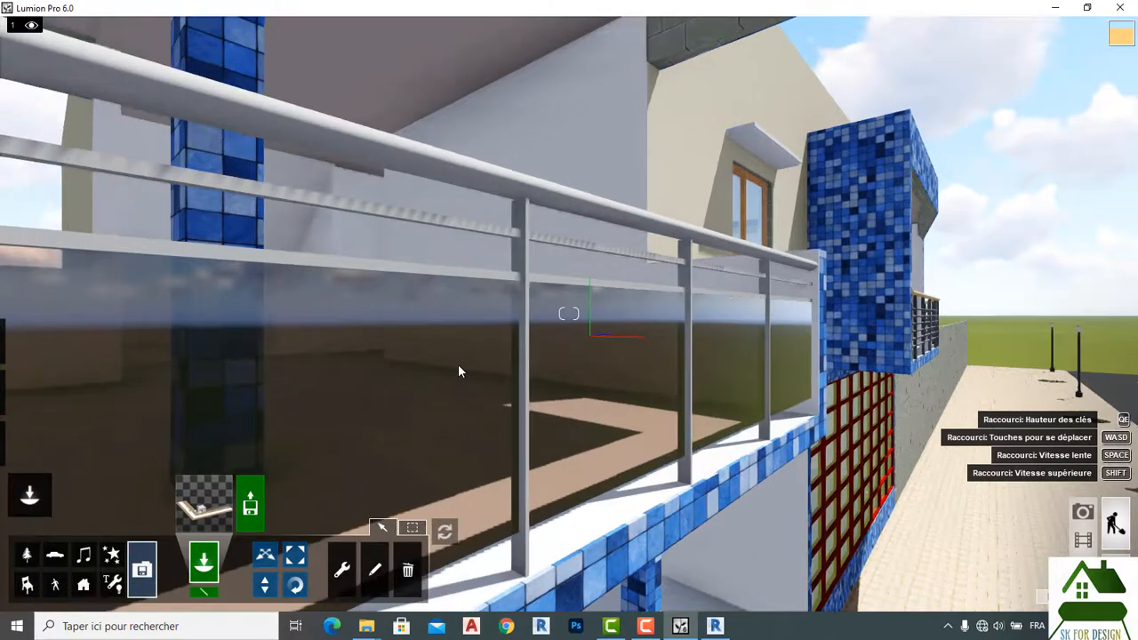
key(s)
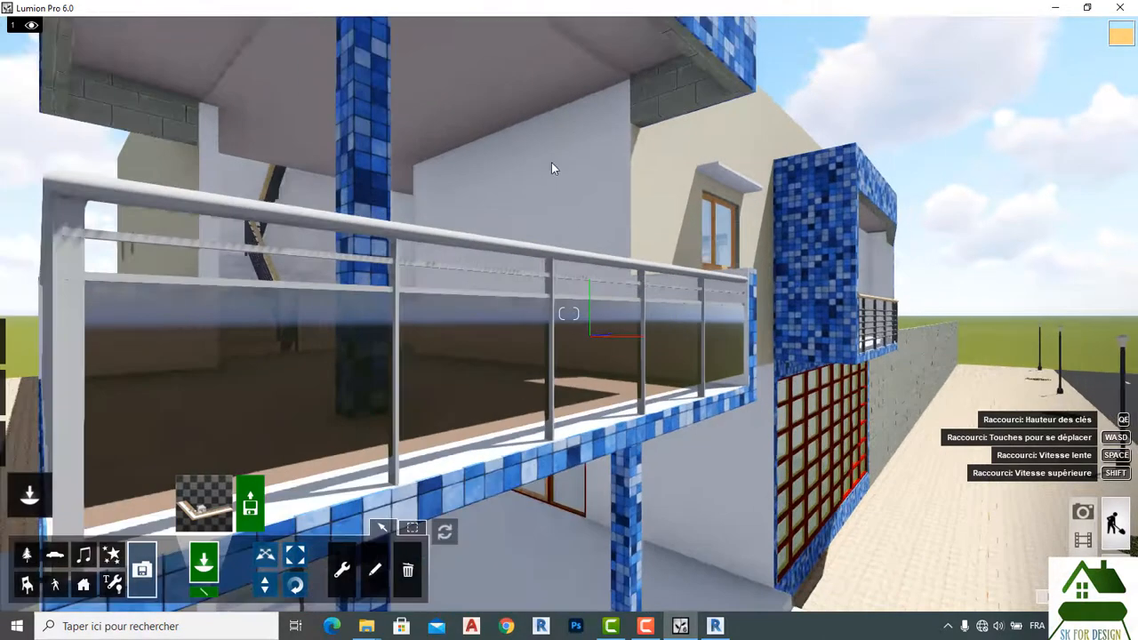
key(s)
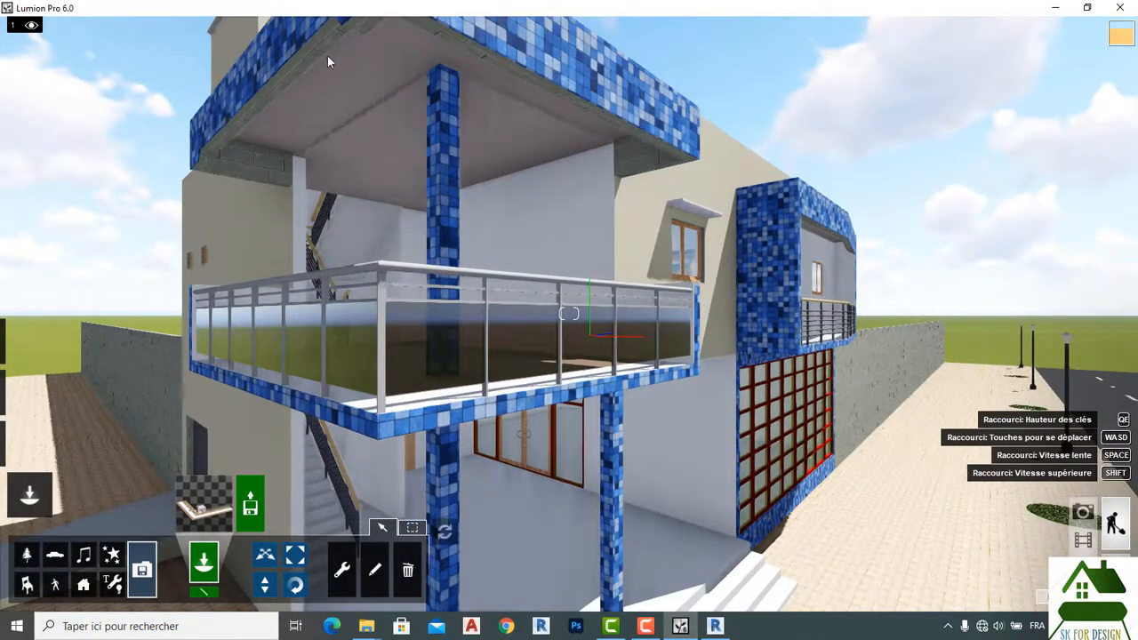
key(s)
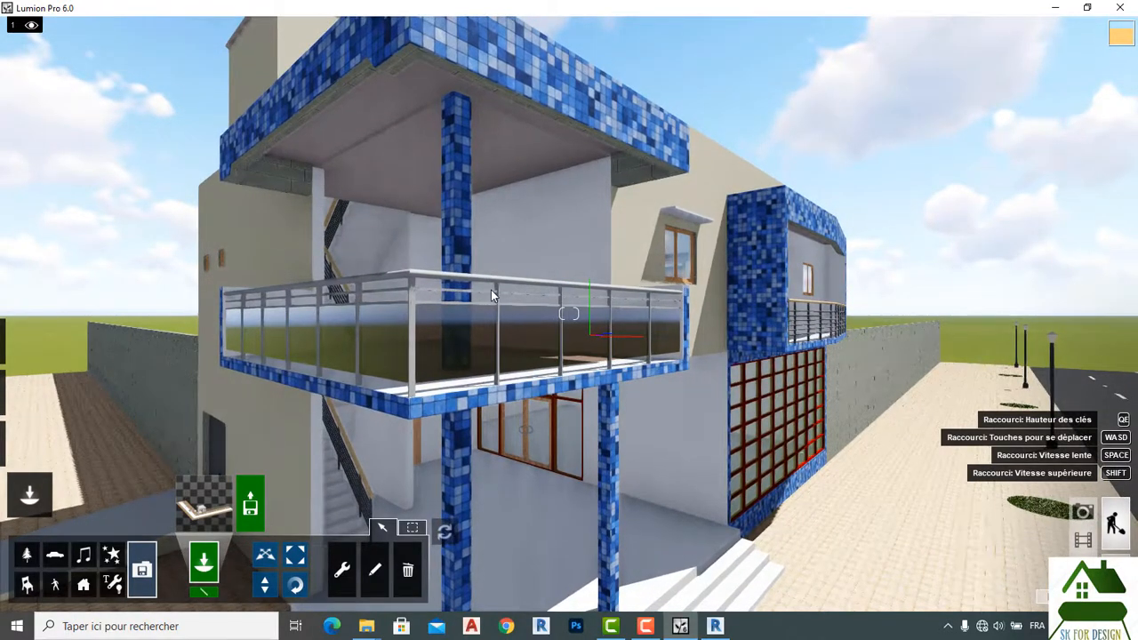
Open the Endut int 1.5 cm wall material for editing, try a light purple, and set its colour to white.
mouse_move(32, 502)
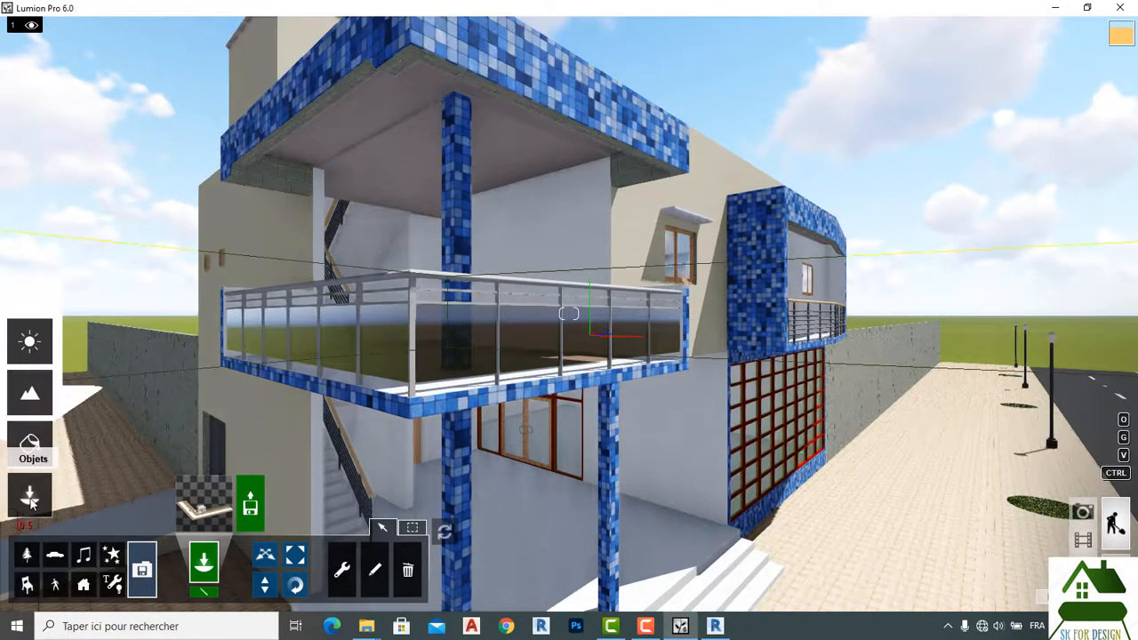
click(33, 445)
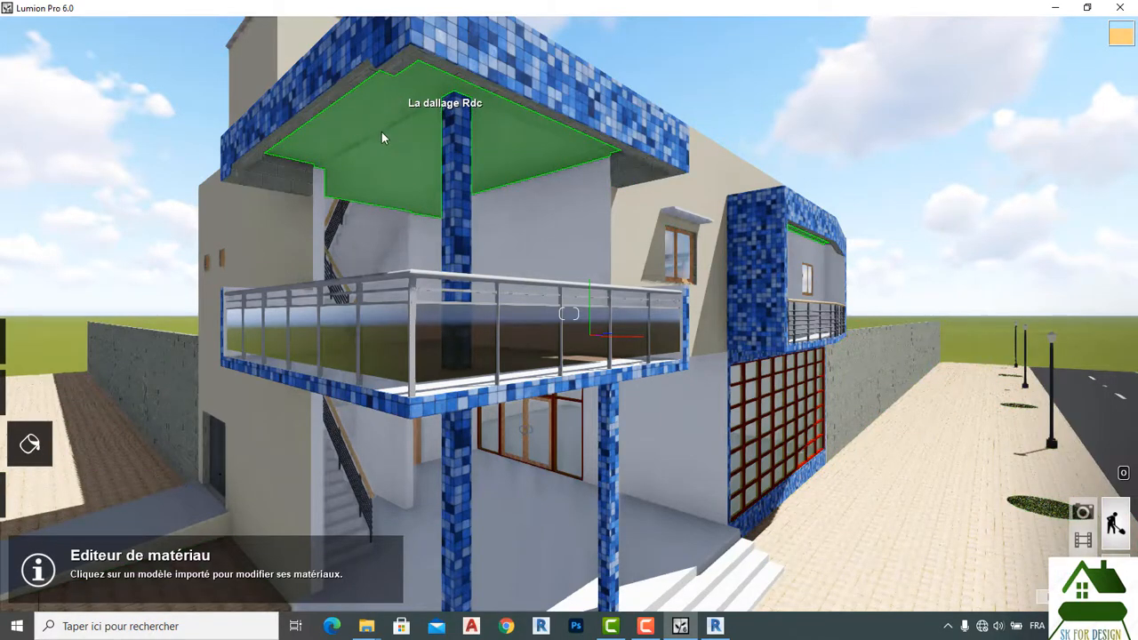
click(607, 243)
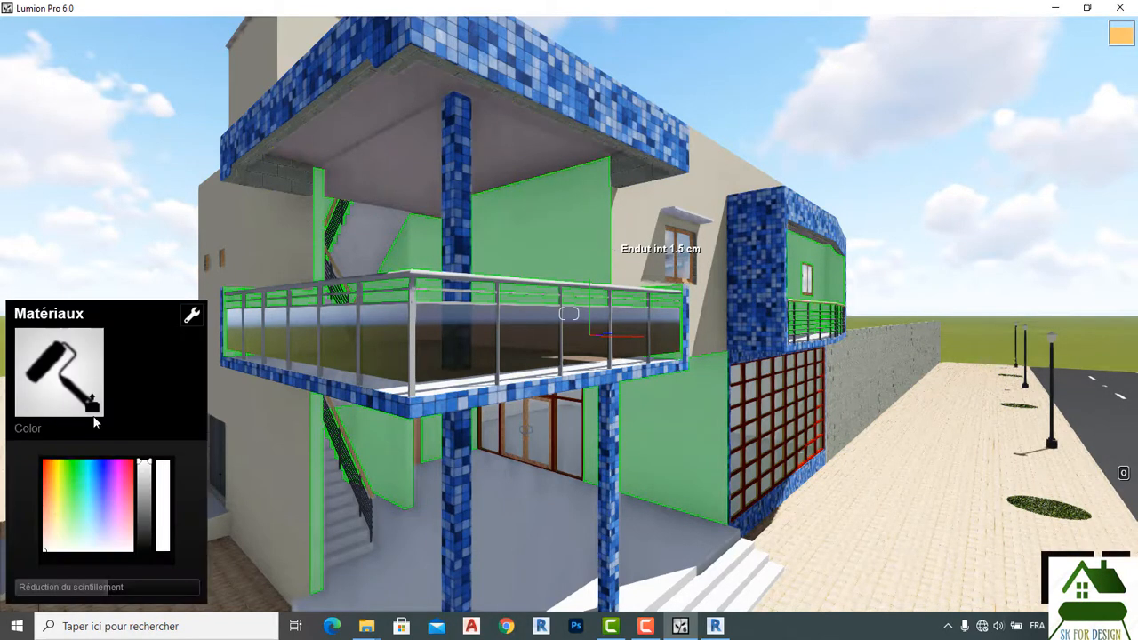
click(108, 517)
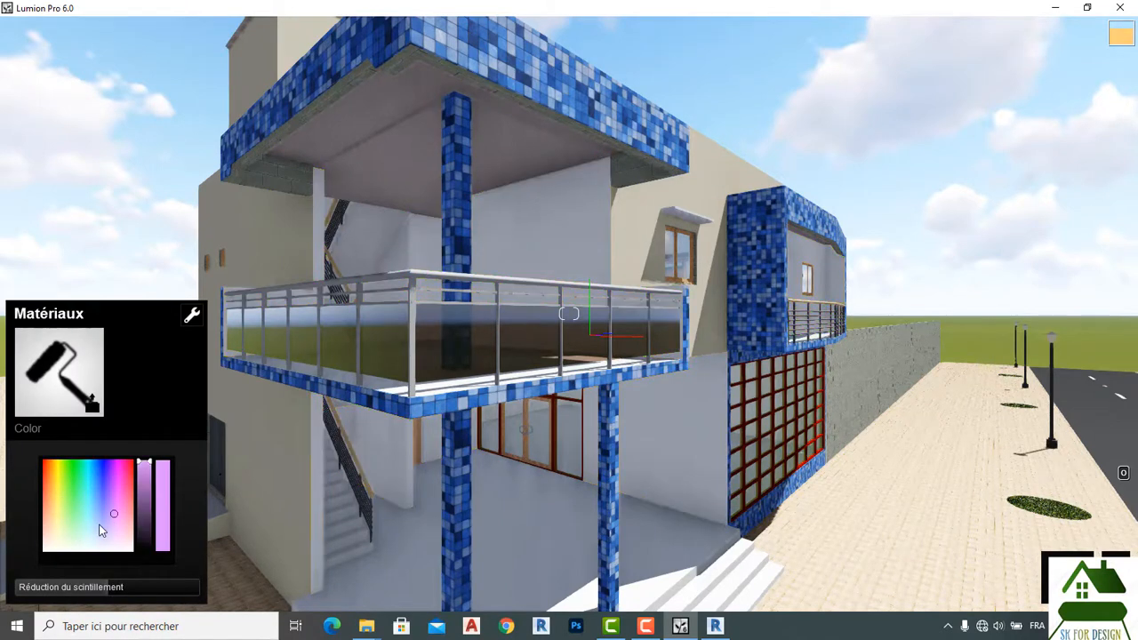
drag(101, 530, 78, 550)
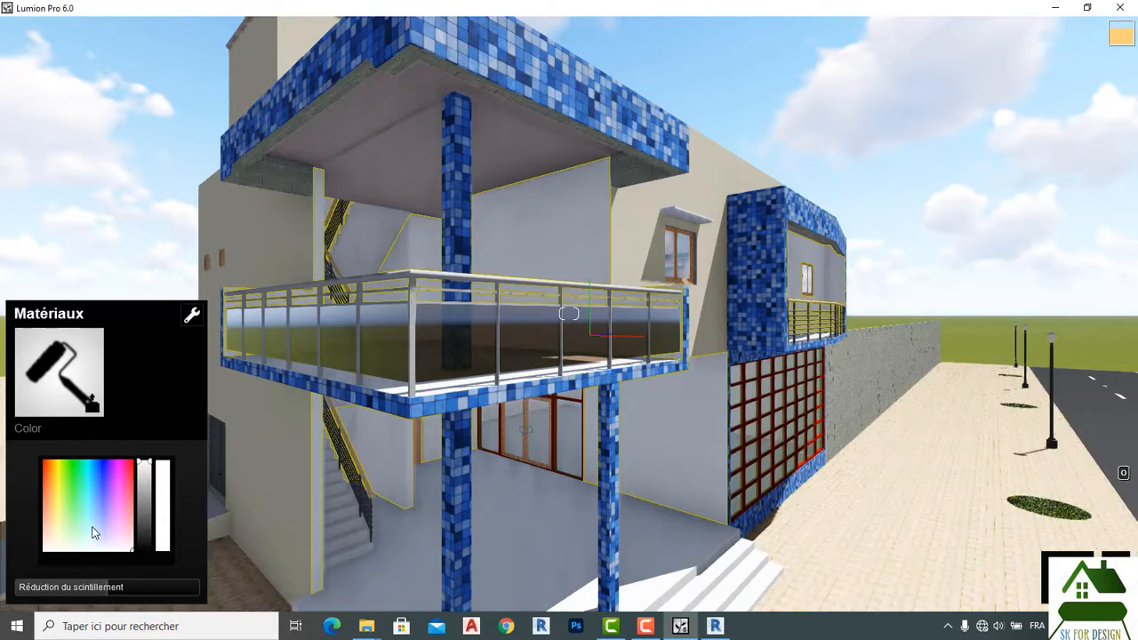
Try light blue, pale green and red on the Endut int 1.5 cm walls, ending with white.
click(91, 540)
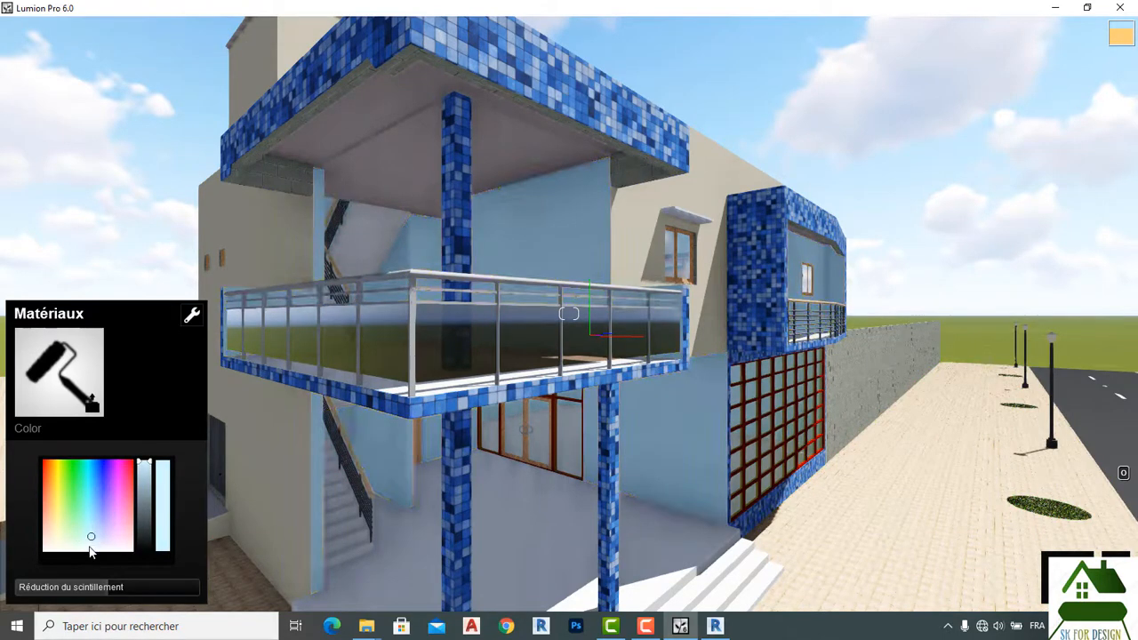
click(75, 546)
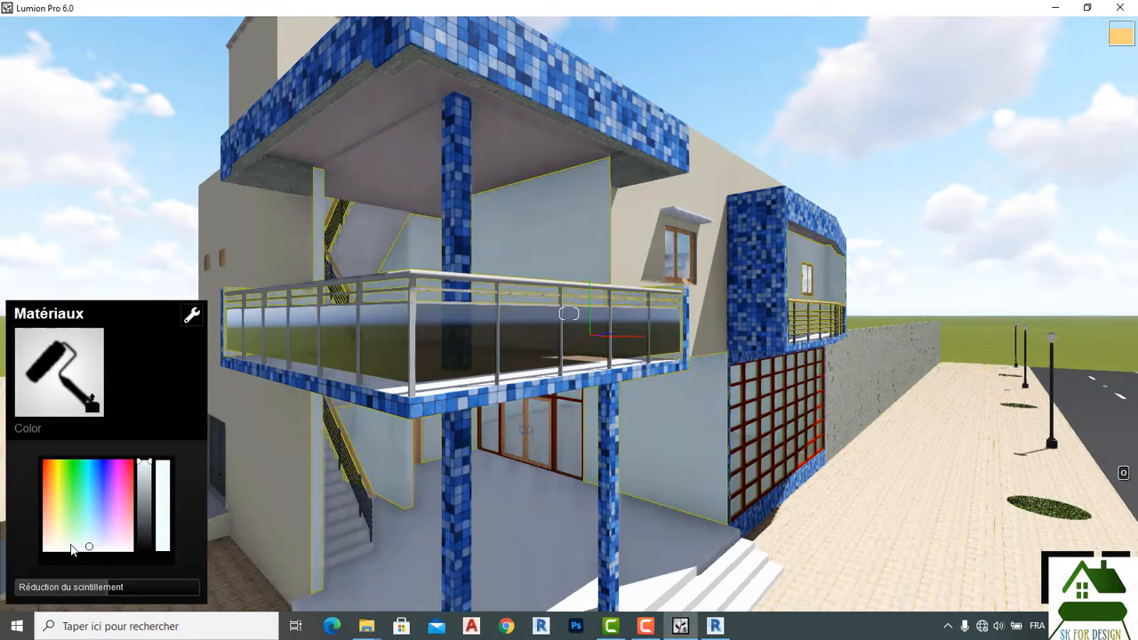
click(69, 545)
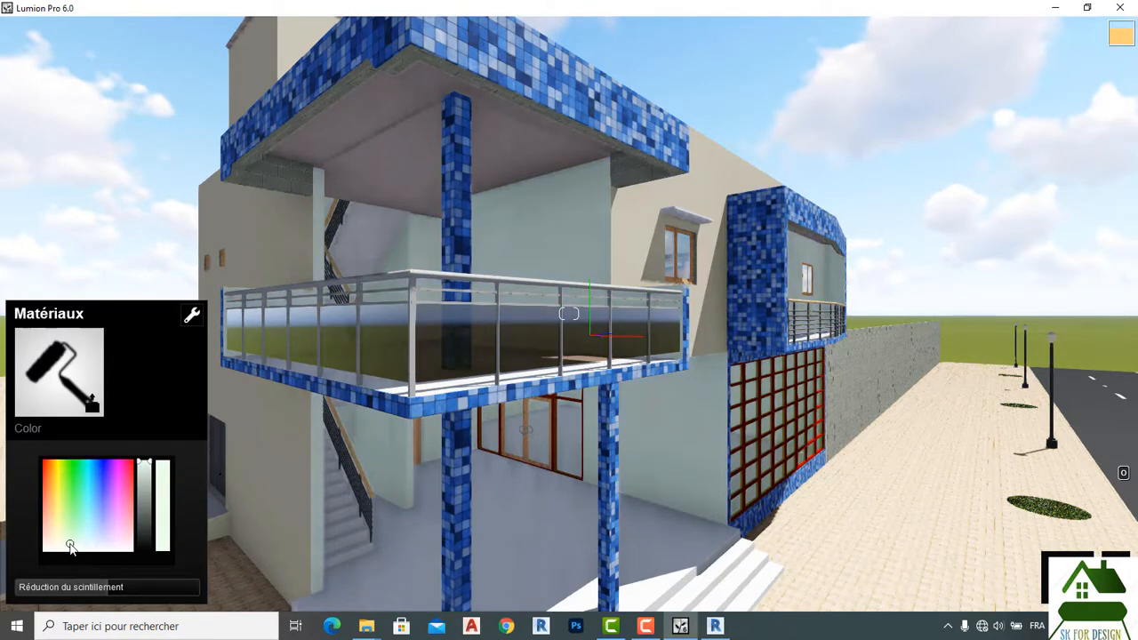
click(44, 461)
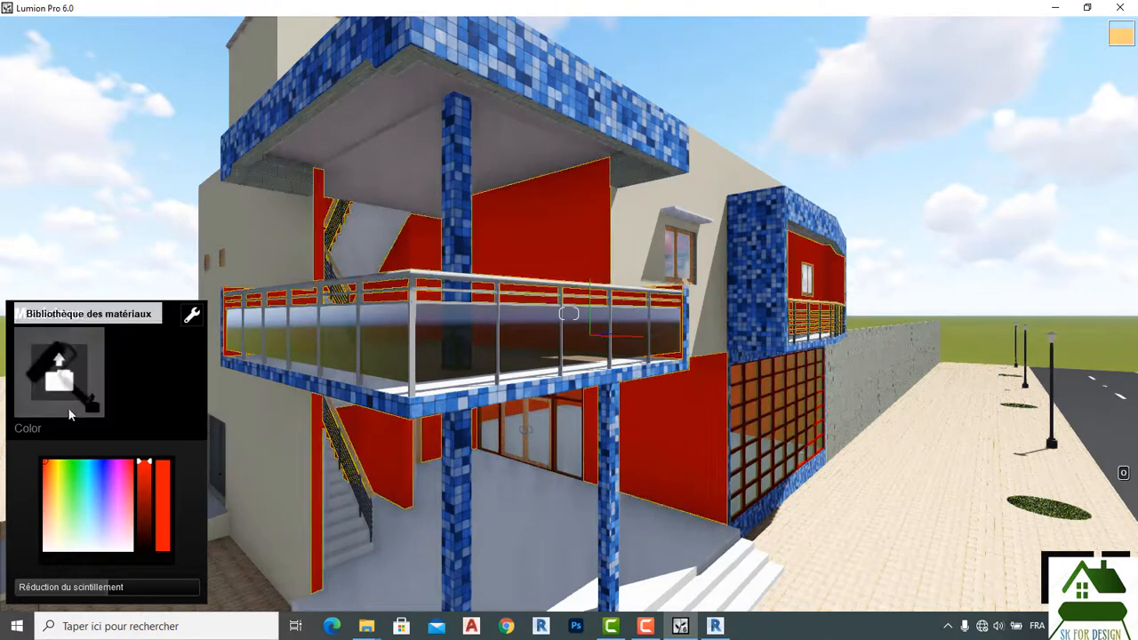
click(88, 545)
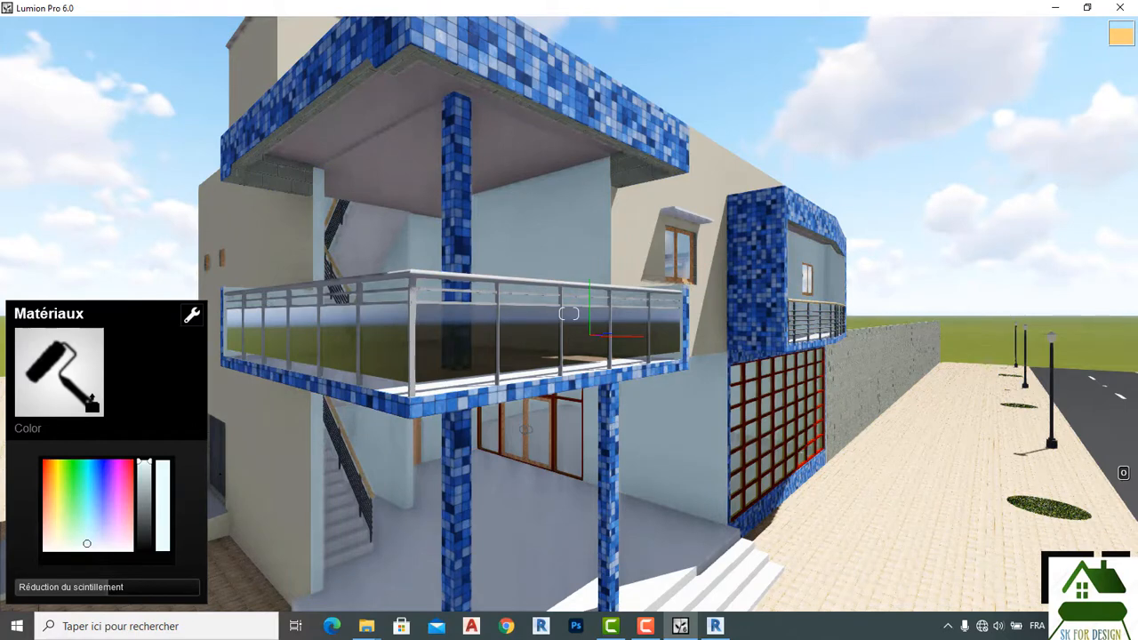
drag(113, 548, 133, 551)
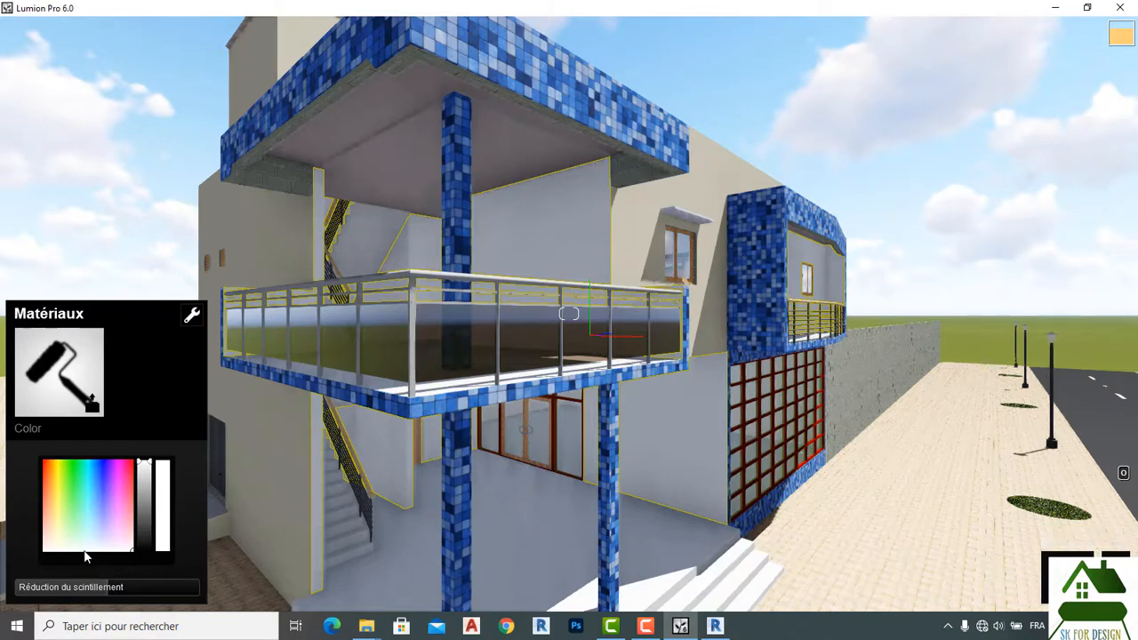
Try light blue, near-white blue and pale green tints on the Endut int 1.5 cm walls.
click(85, 552)
click(86, 540)
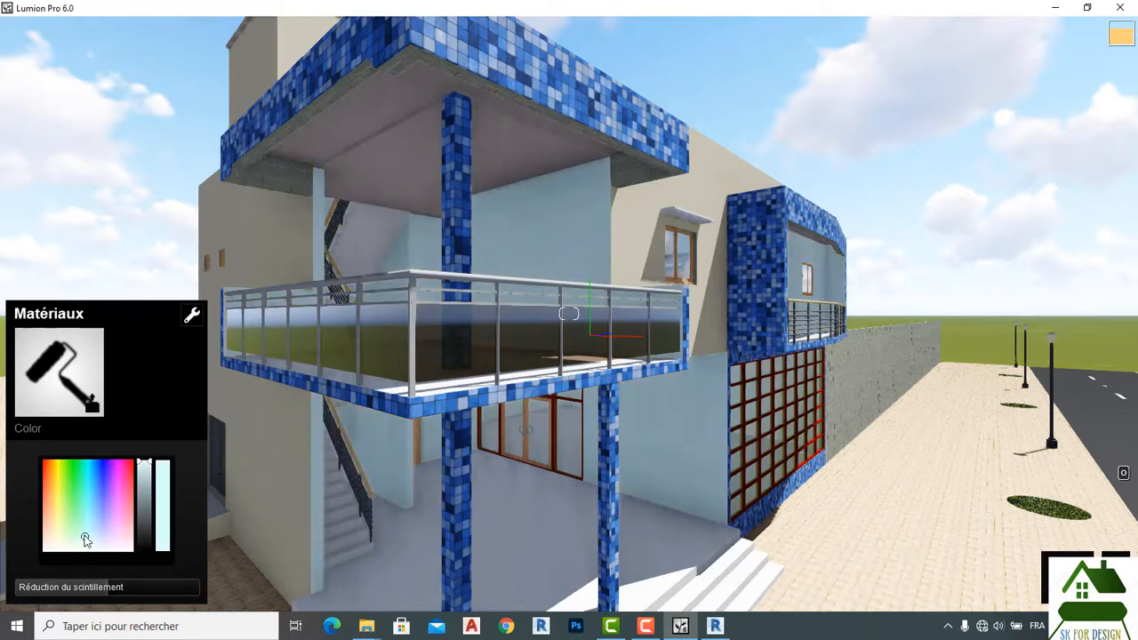
click(85, 550)
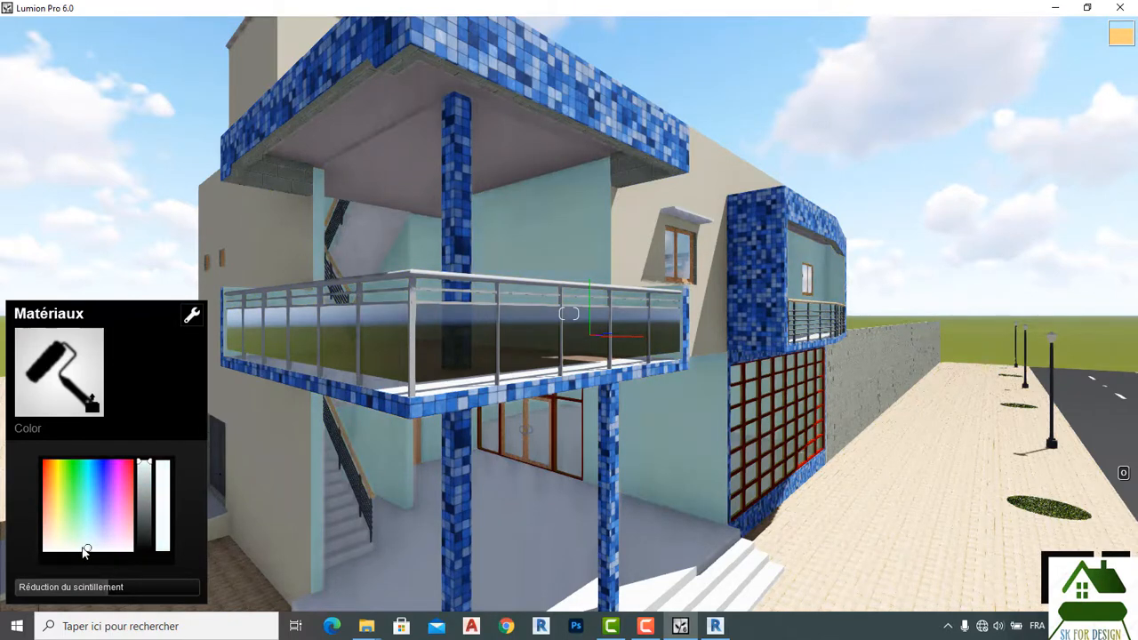
click(77, 548)
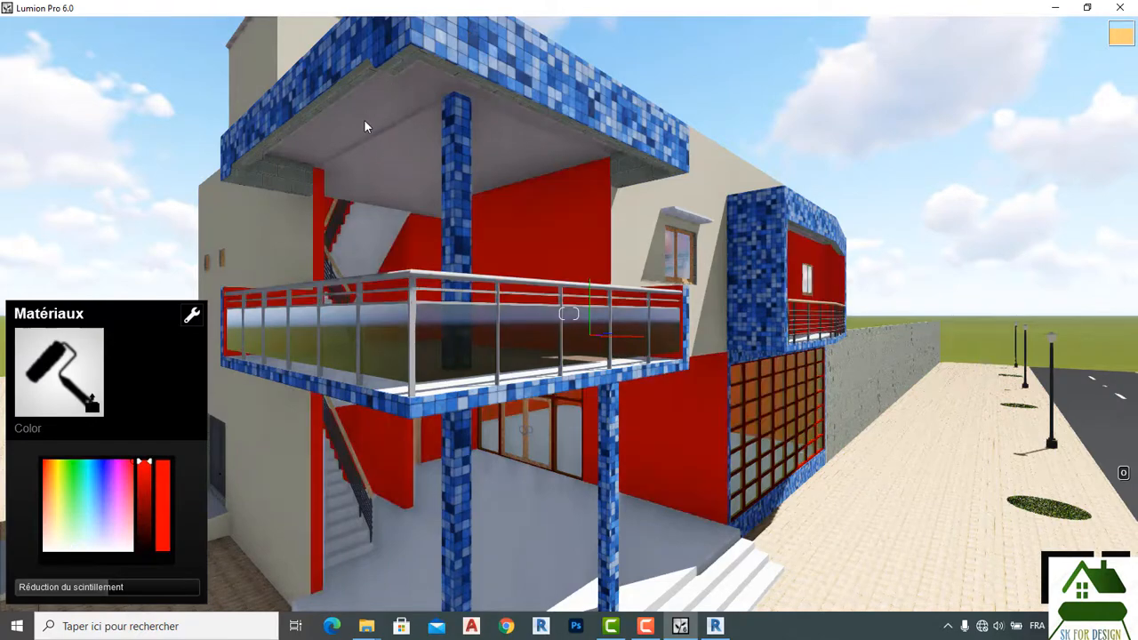
Apply the Color material in white to the La dallage Rdc ceiling and tint the Endut int 1.5 cm walls light blue.
click(364, 119)
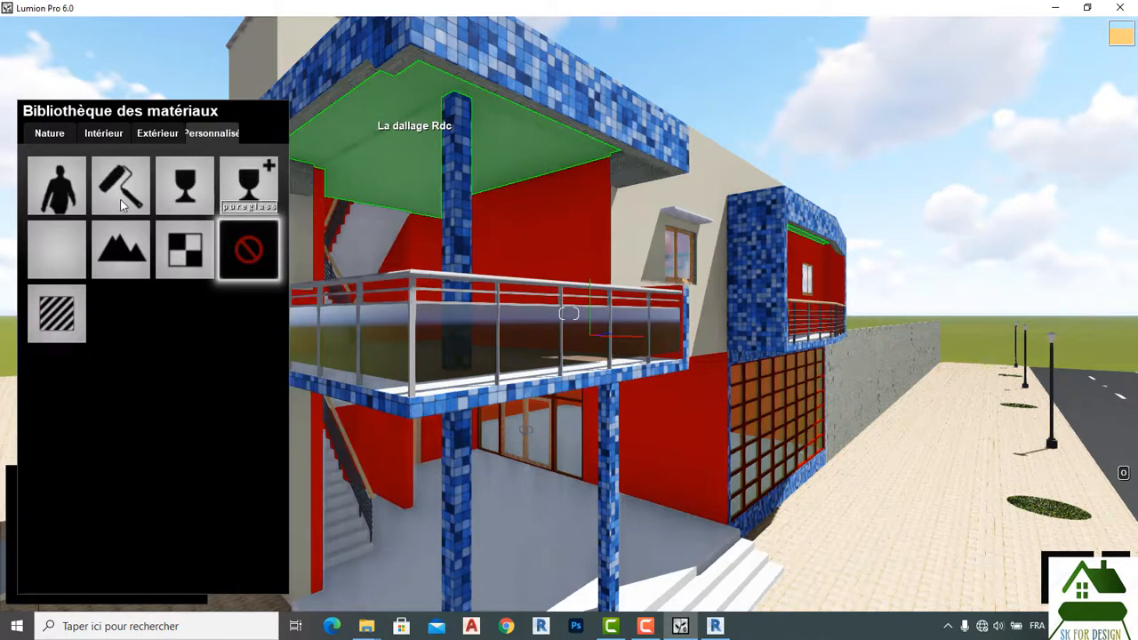
click(487, 260)
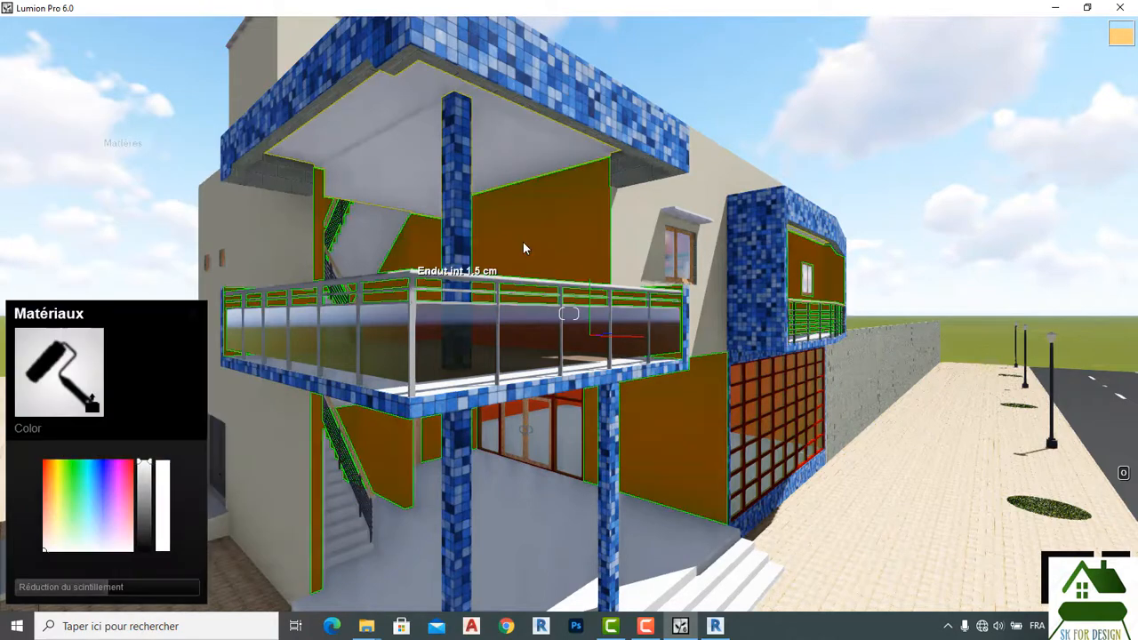
click(89, 531)
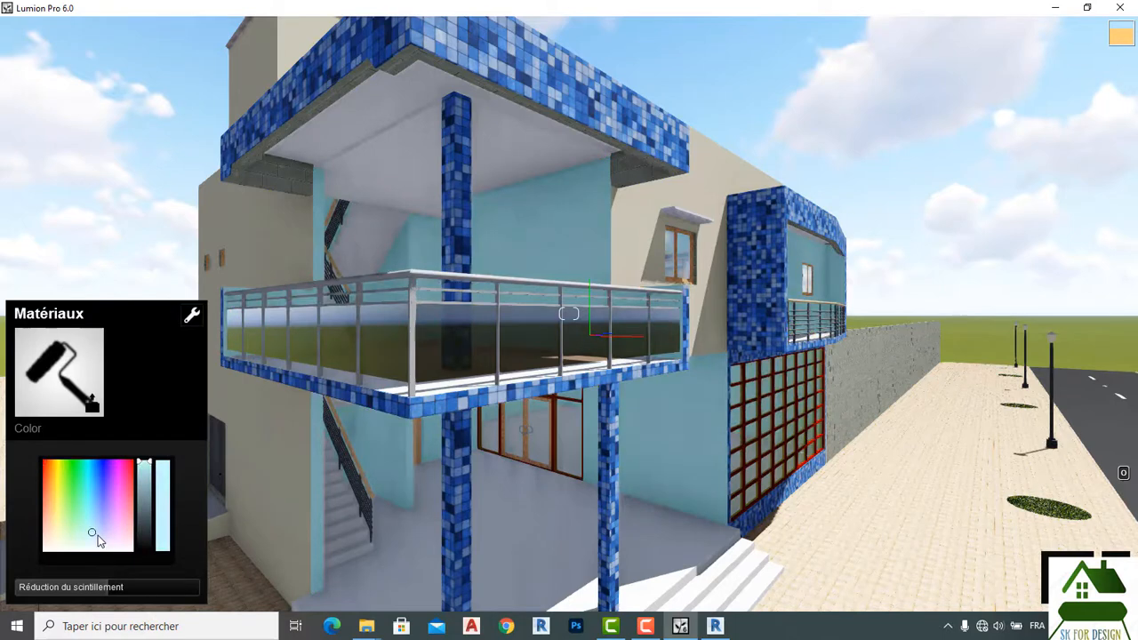
Try pale green and pale cyan on the Endut int 1.5 cm walls, set them to white and save the materials.
click(75, 536)
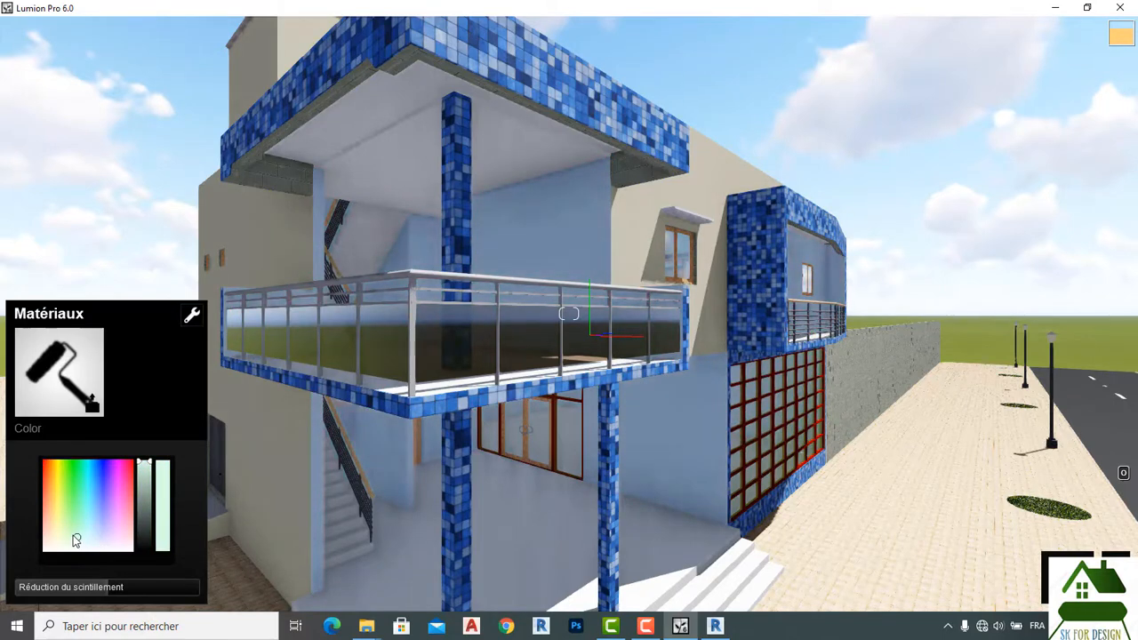
drag(70, 541, 86, 544)
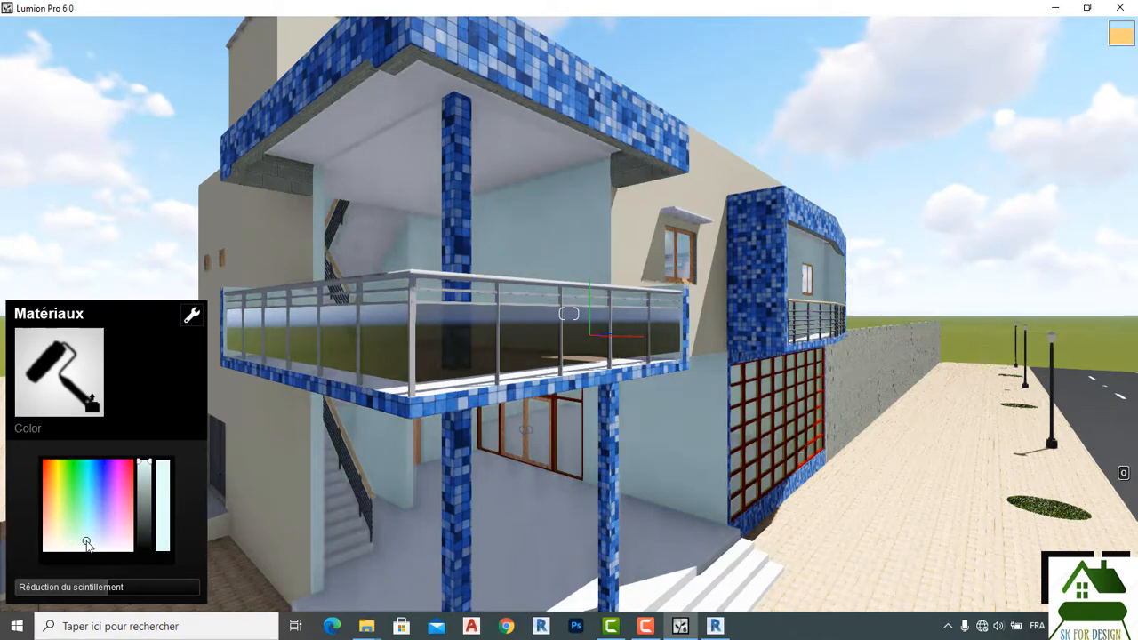
drag(87, 544, 132, 550)
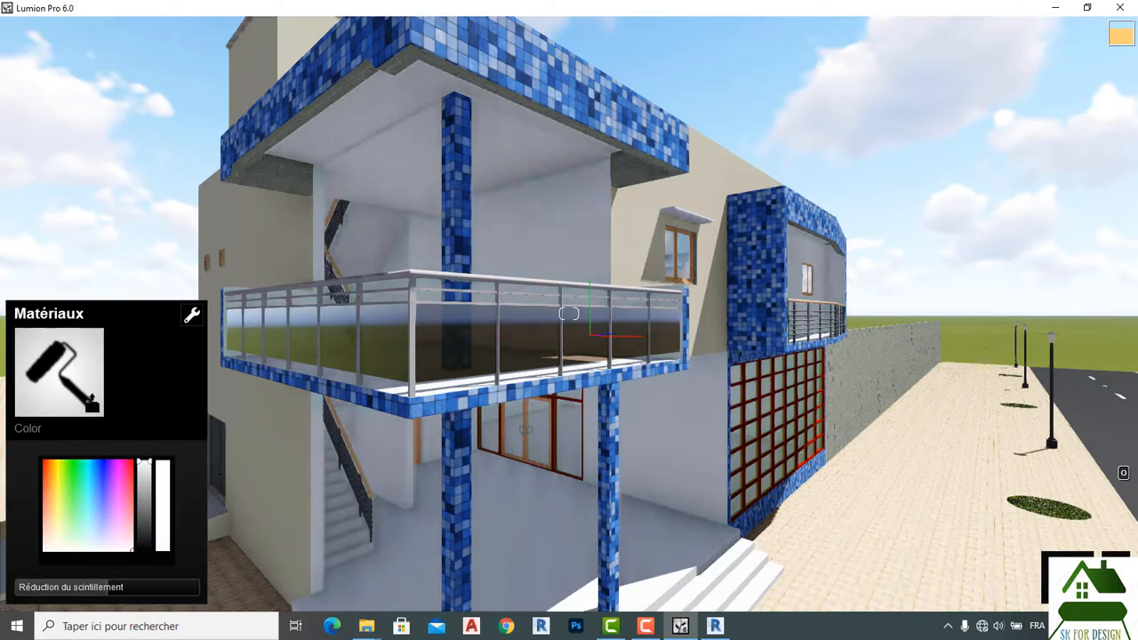
click(1069, 578)
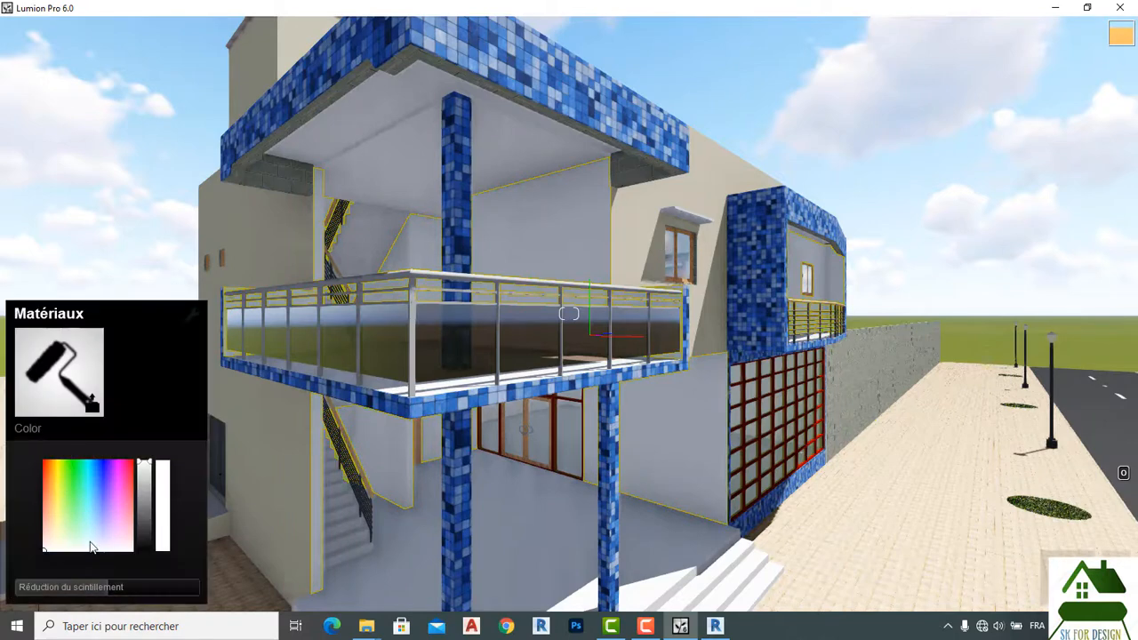
Compare pale cyan, pale lavender-blue and very pale green tints on the Endut int 1.5 cm walls.
click(86, 541)
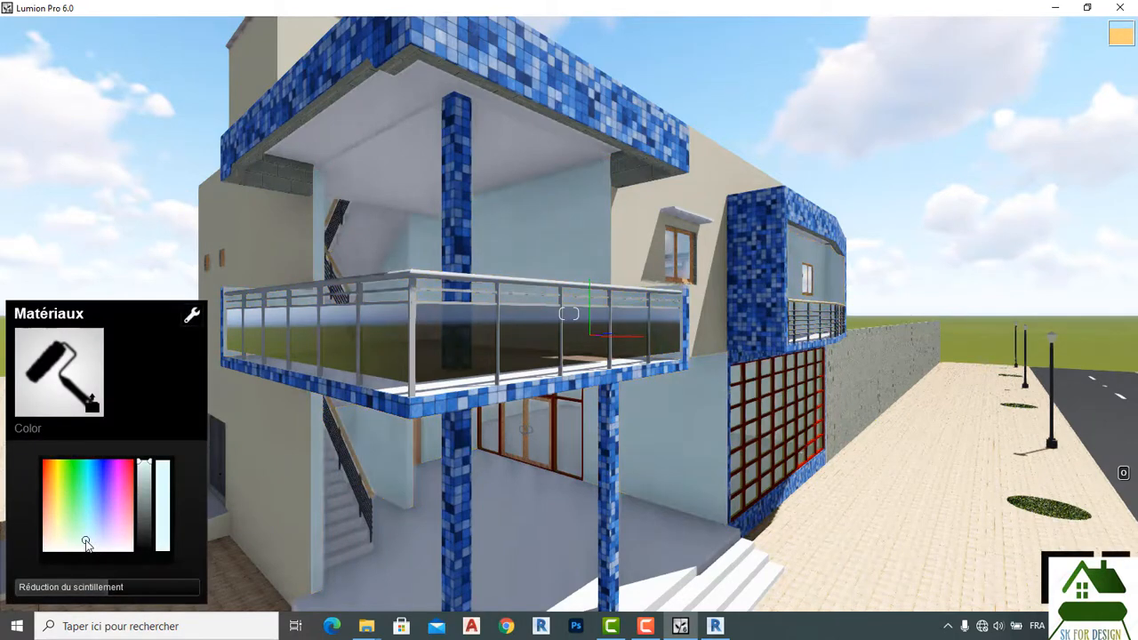
click(96, 542)
click(87, 541)
click(93, 547)
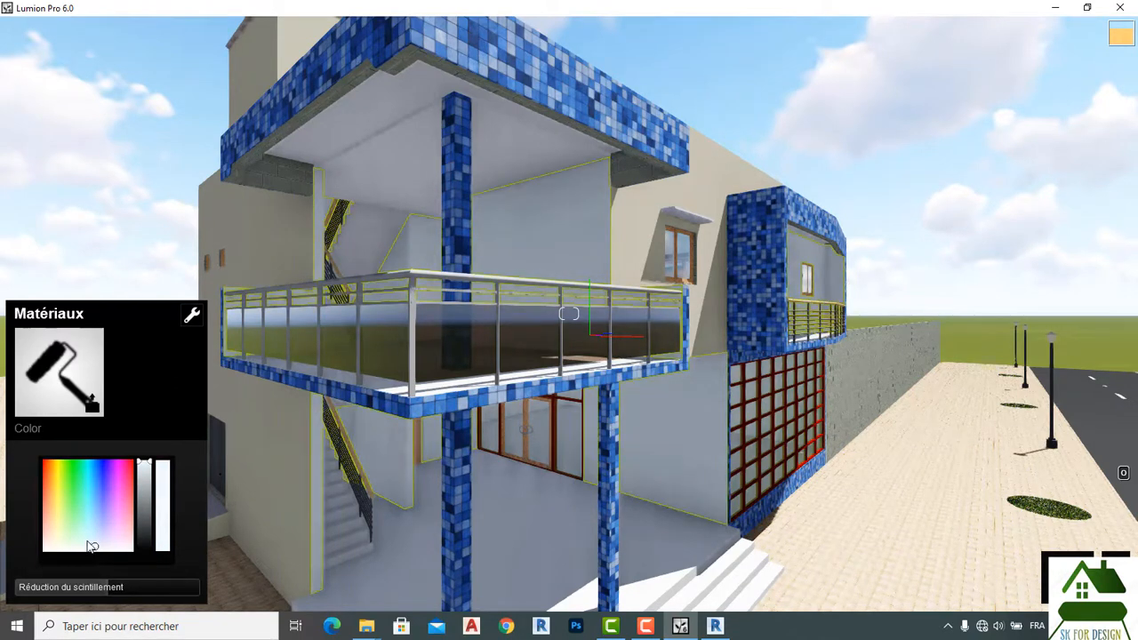
click(85, 543)
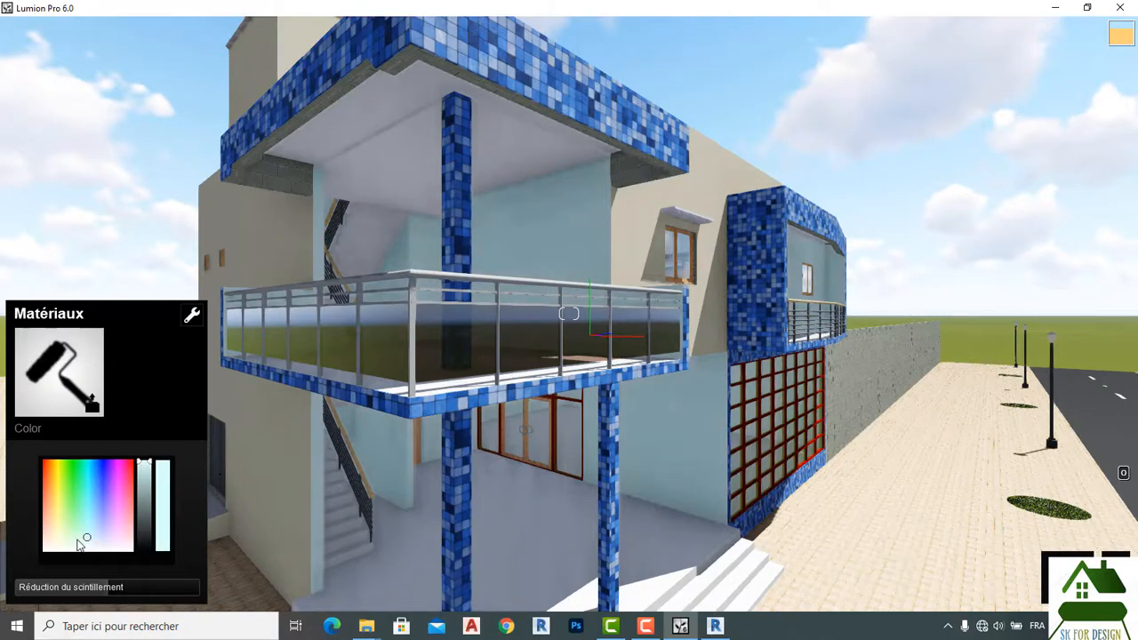
click(72, 549)
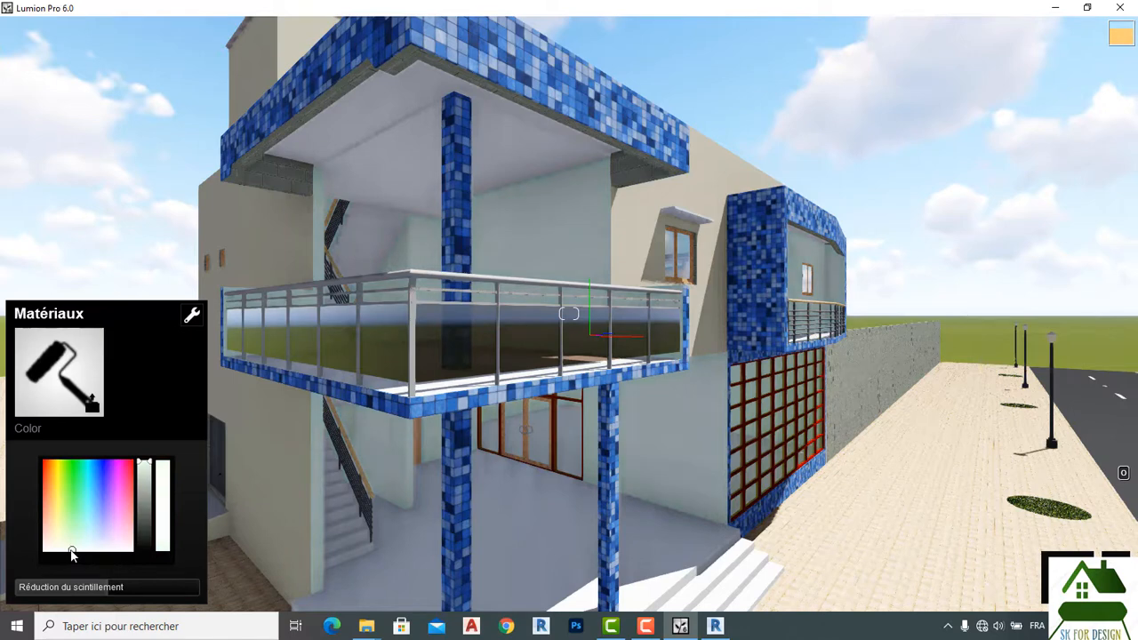
Set the Endut int 1.5 cm walls to light blue and save the material changes.
drag(72, 552, 87, 540)
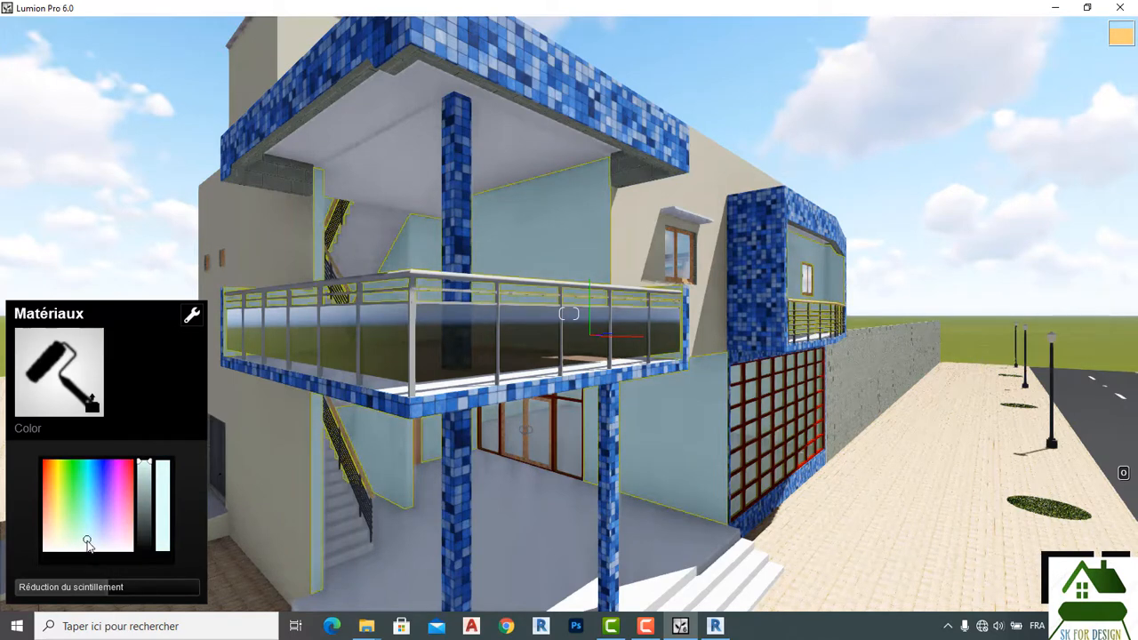
click(92, 539)
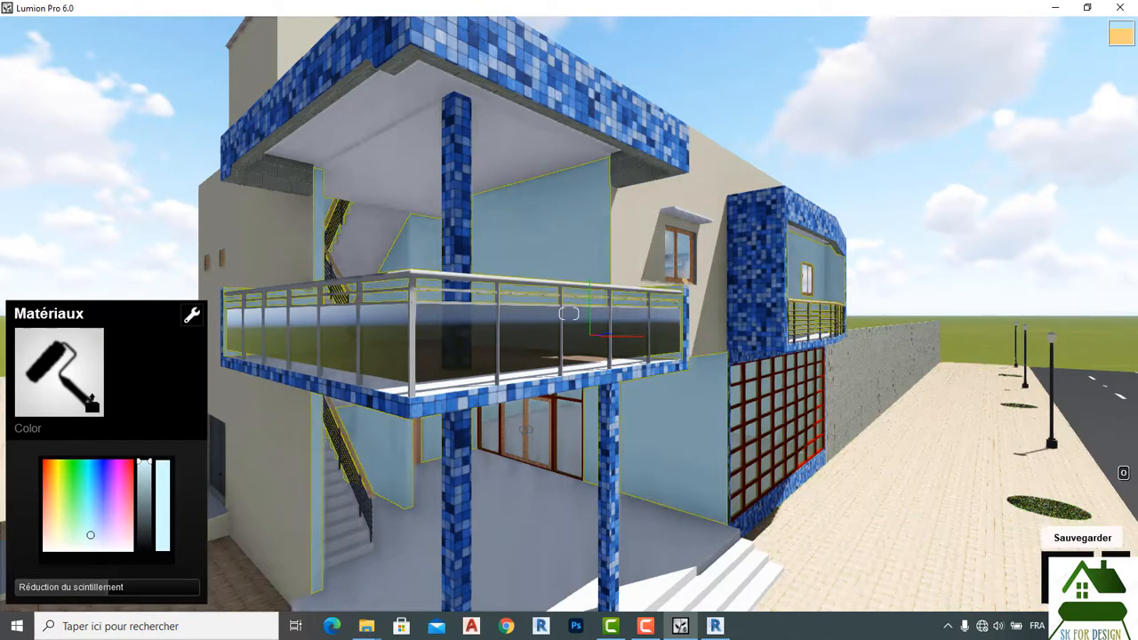
click(1077, 576)
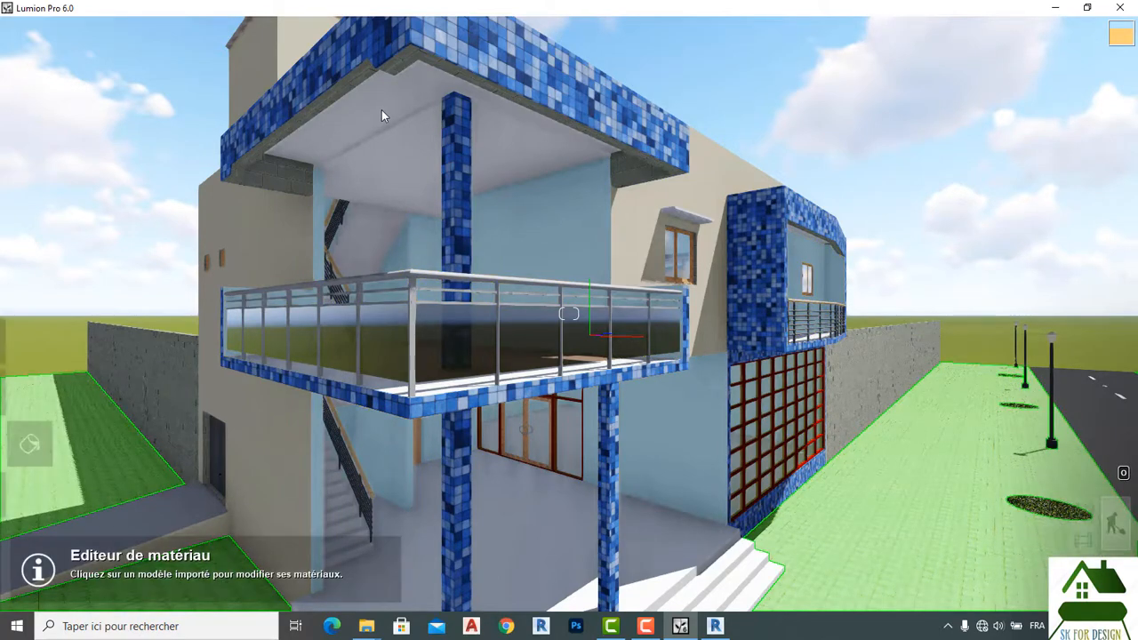
Try the interior plasters Plaster 002 and Plaster 004 on the La dallage Rdc ceiling above the corner balcony.
click(381, 110)
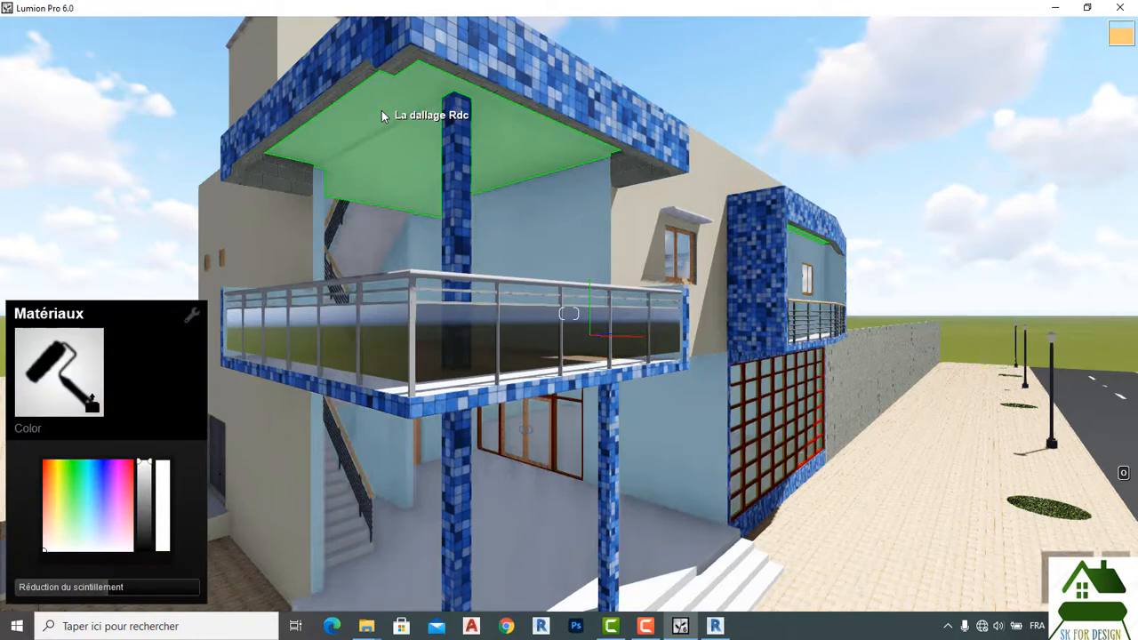
click(27, 386)
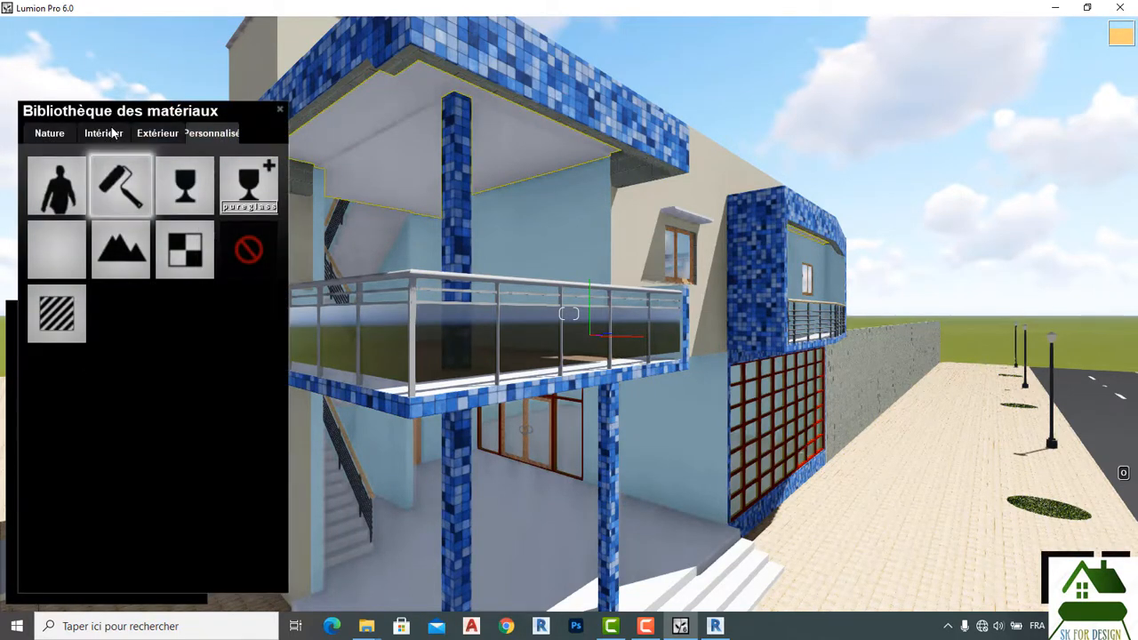
click(106, 135)
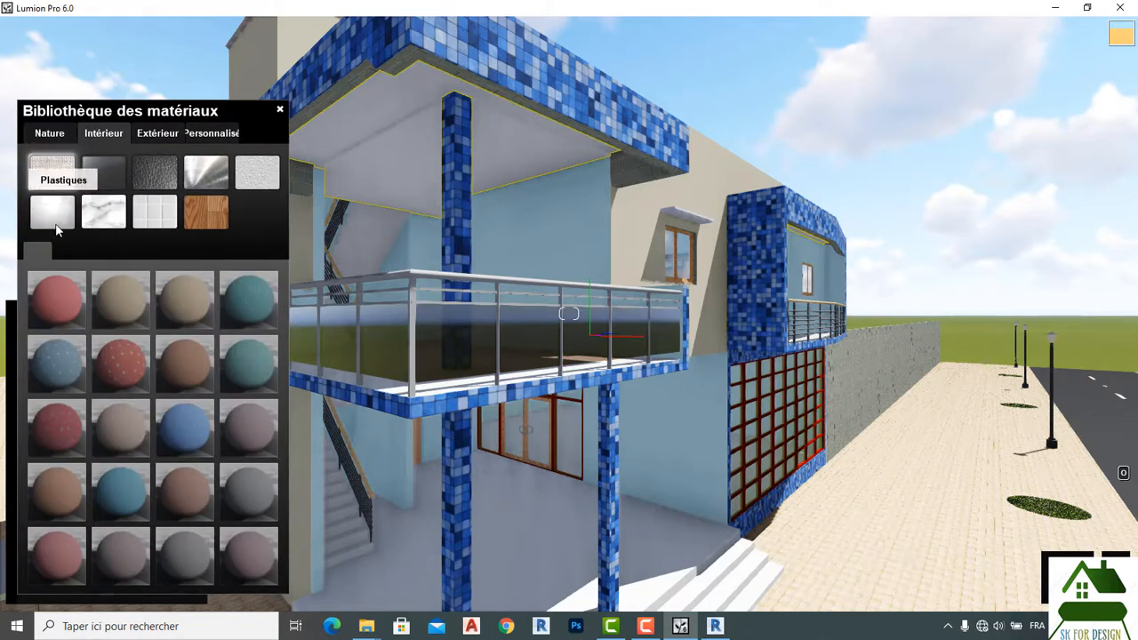
click(252, 181)
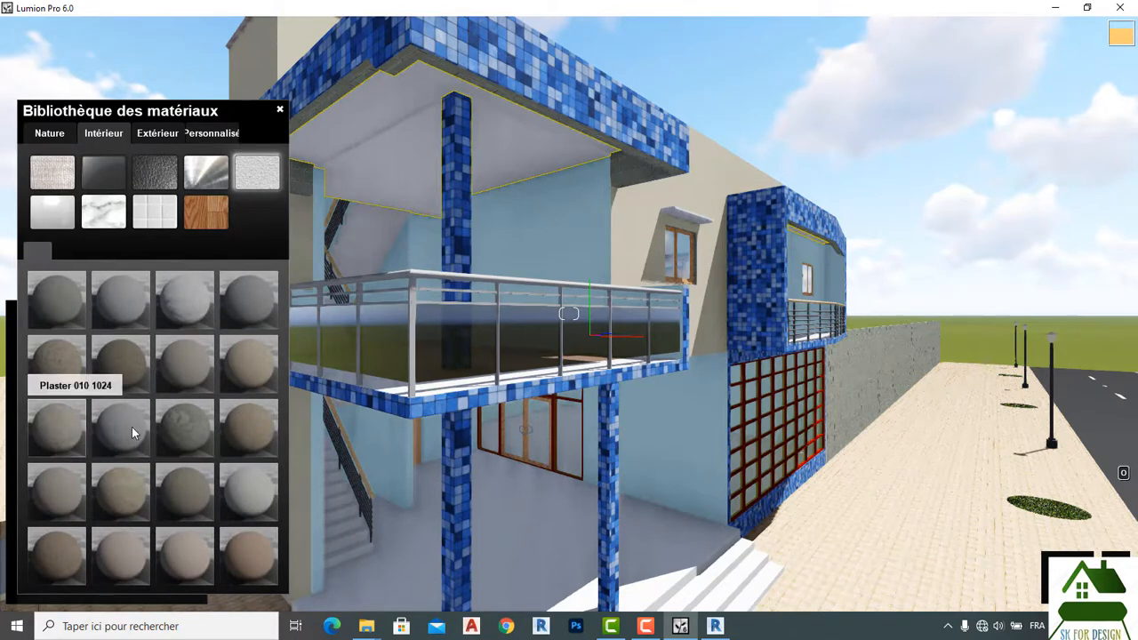
click(133, 300)
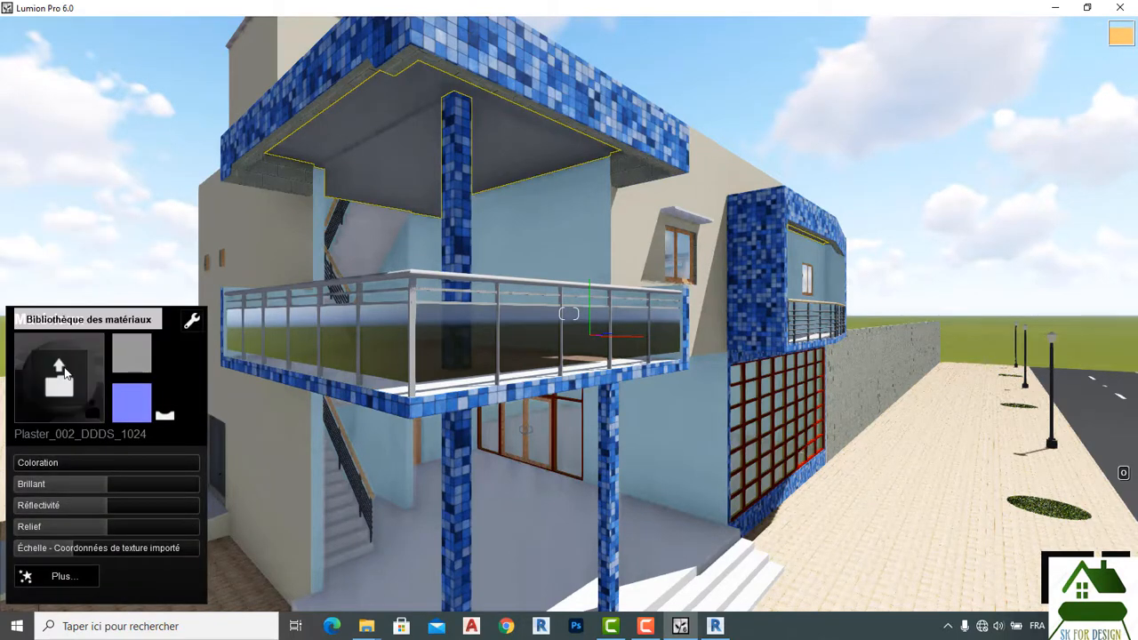
click(61, 371)
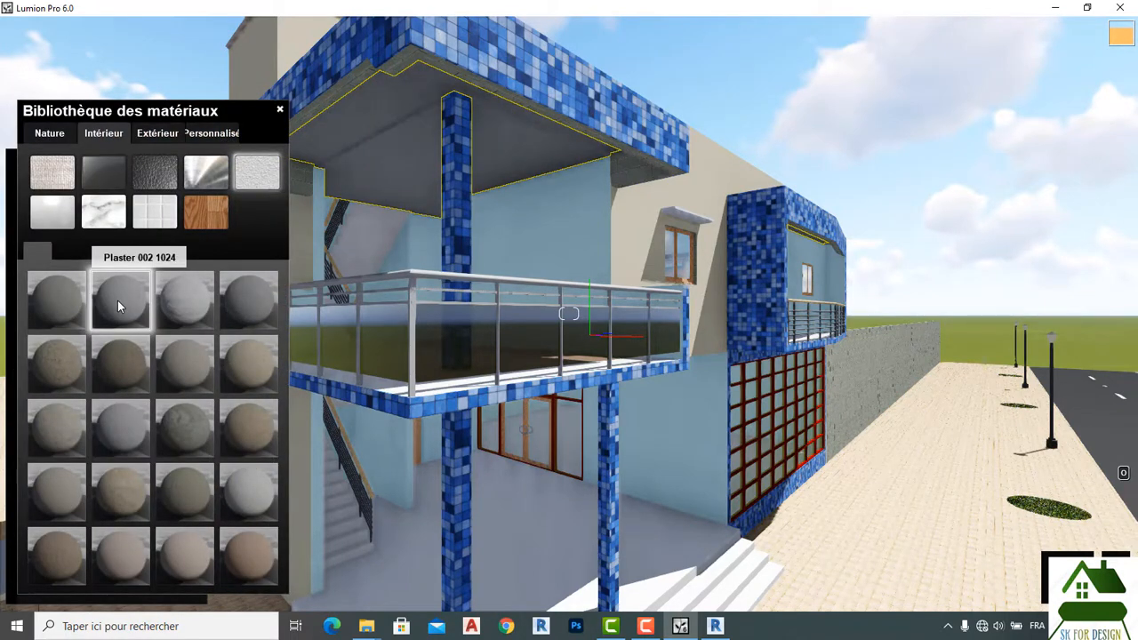
click(175, 303)
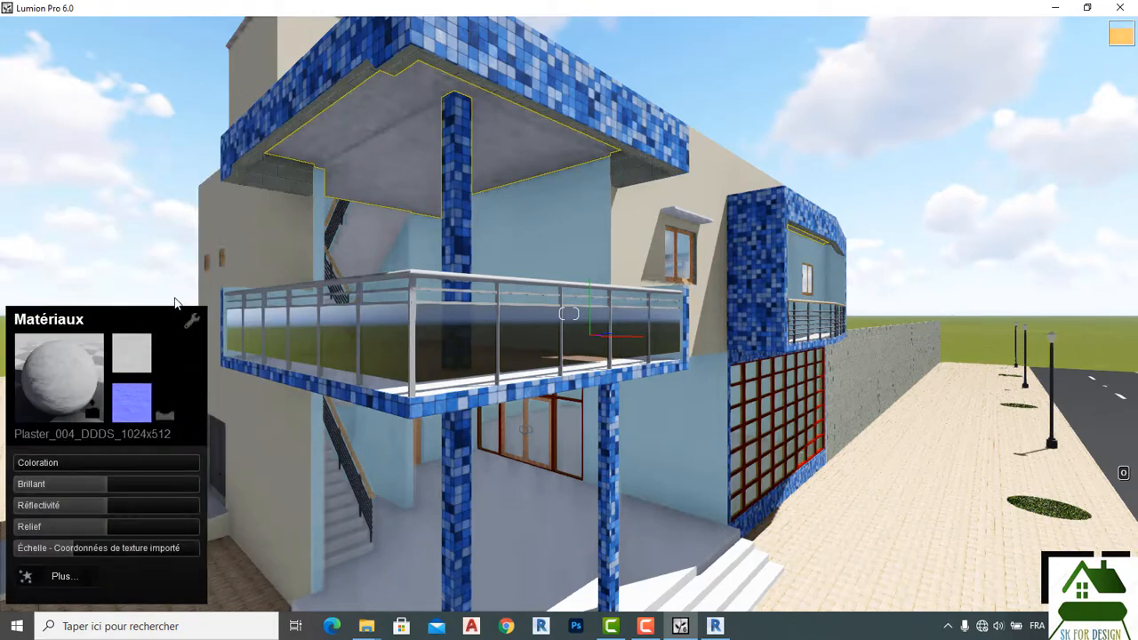
Browse the interior tile materials, but replace the La dallage Rdc ceiling's plaster with the custom Color material.
click(61, 371)
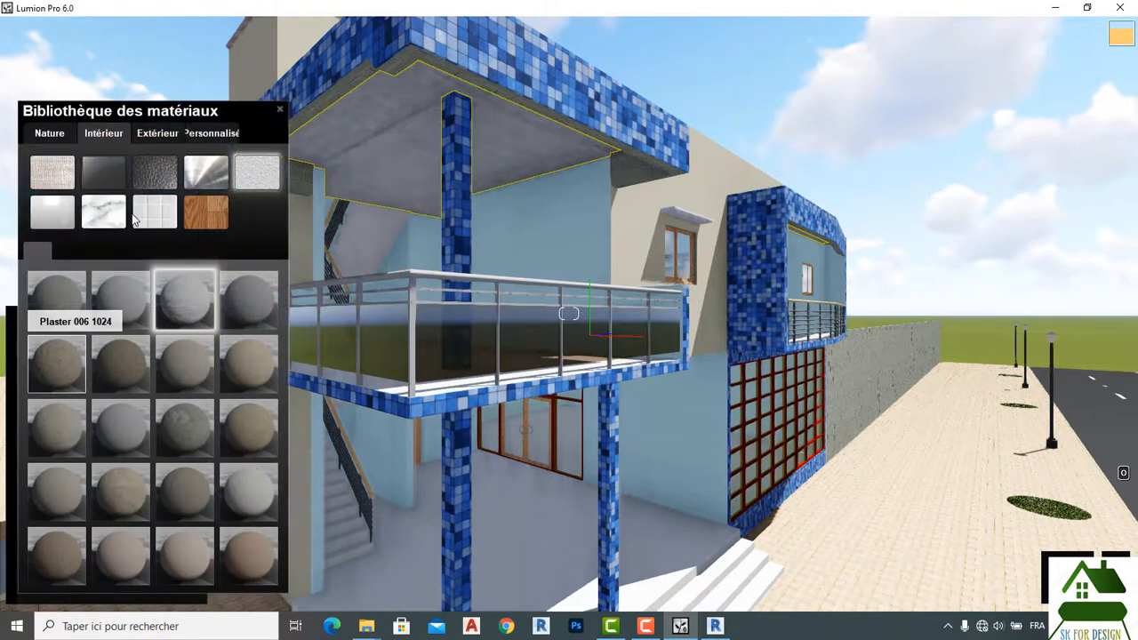
click(153, 213)
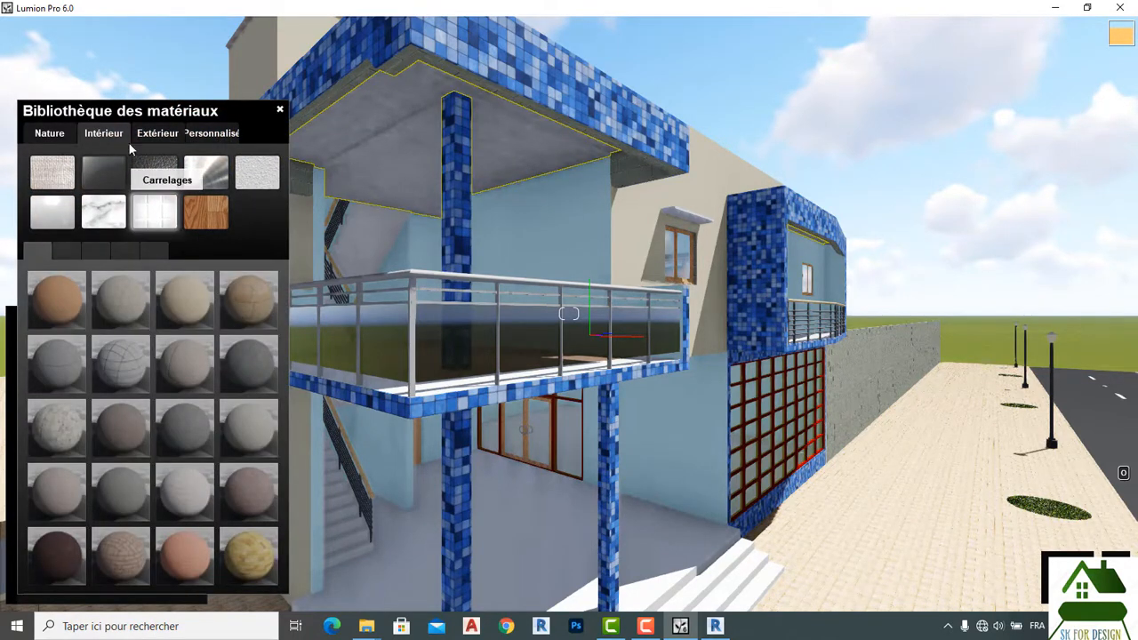
click(204, 134)
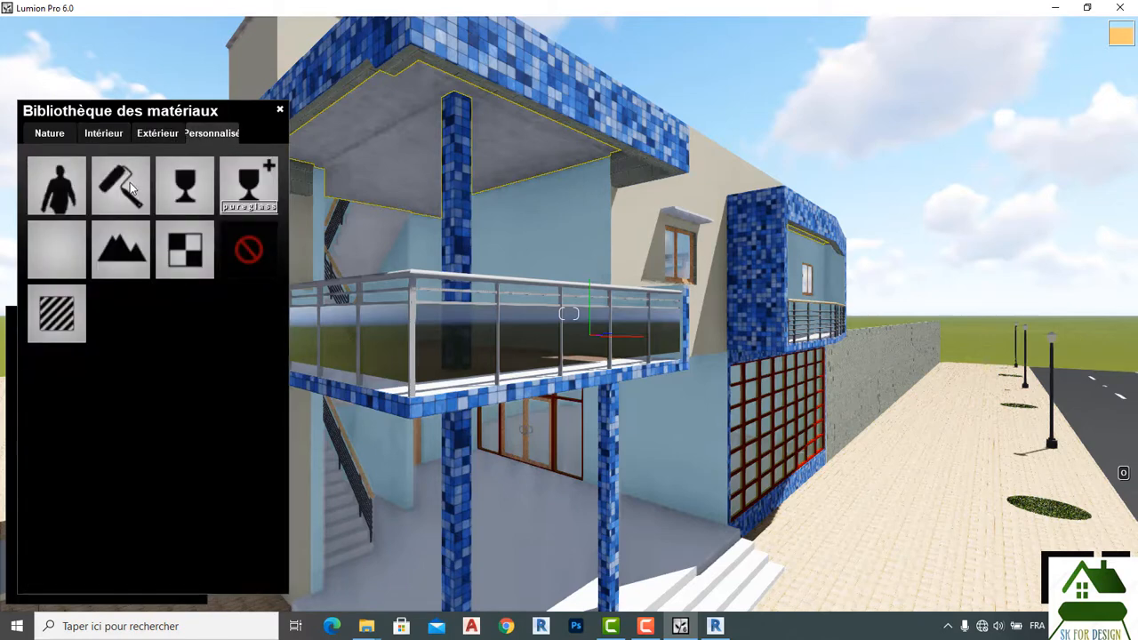
click(128, 184)
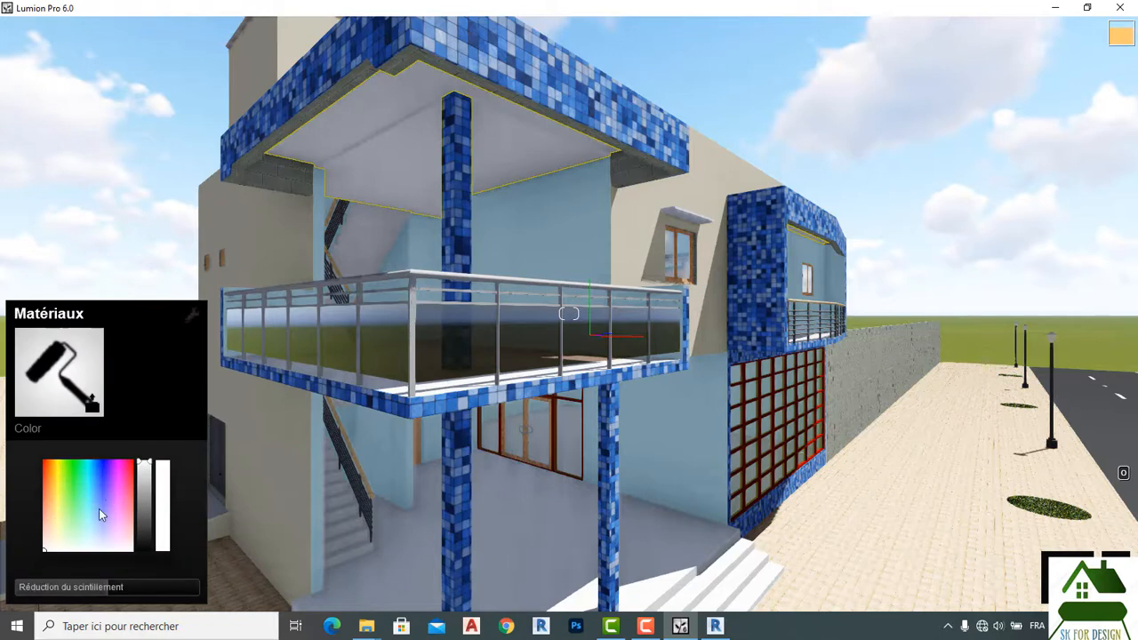
Try pale green, pale blue and bright green on the La dallage Rdc ceiling.
click(71, 536)
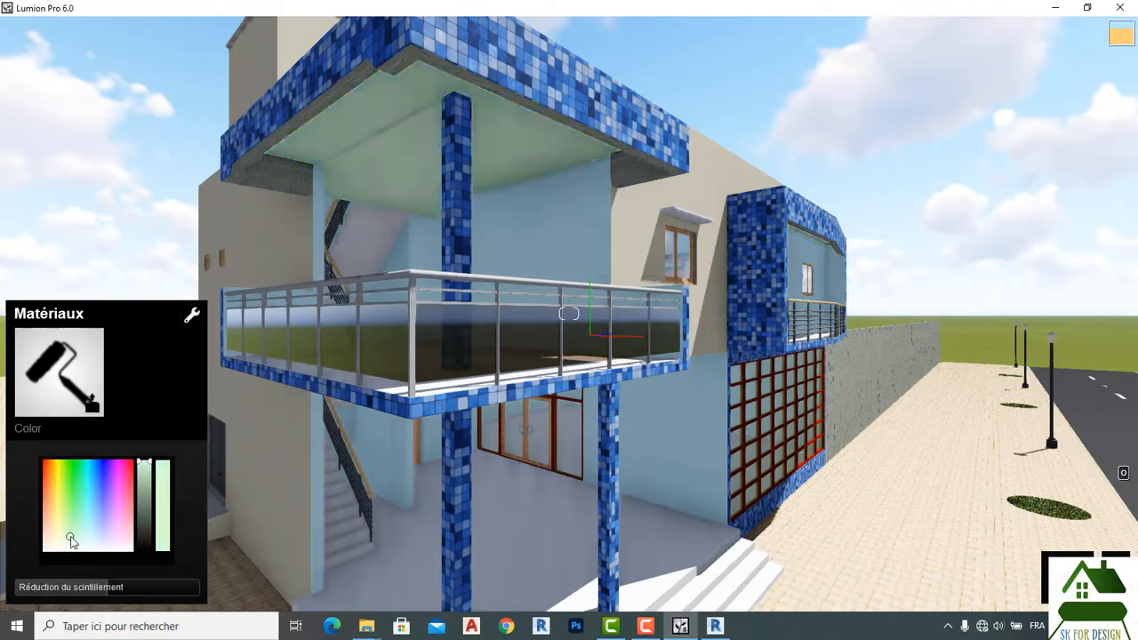
click(83, 546)
click(98, 541)
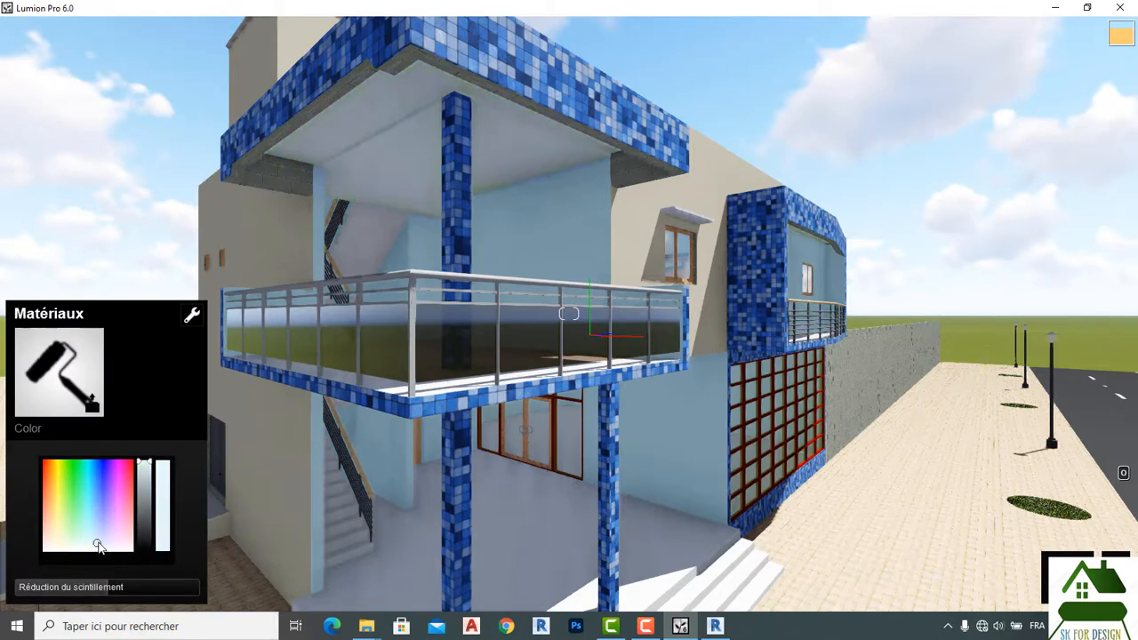
click(72, 534)
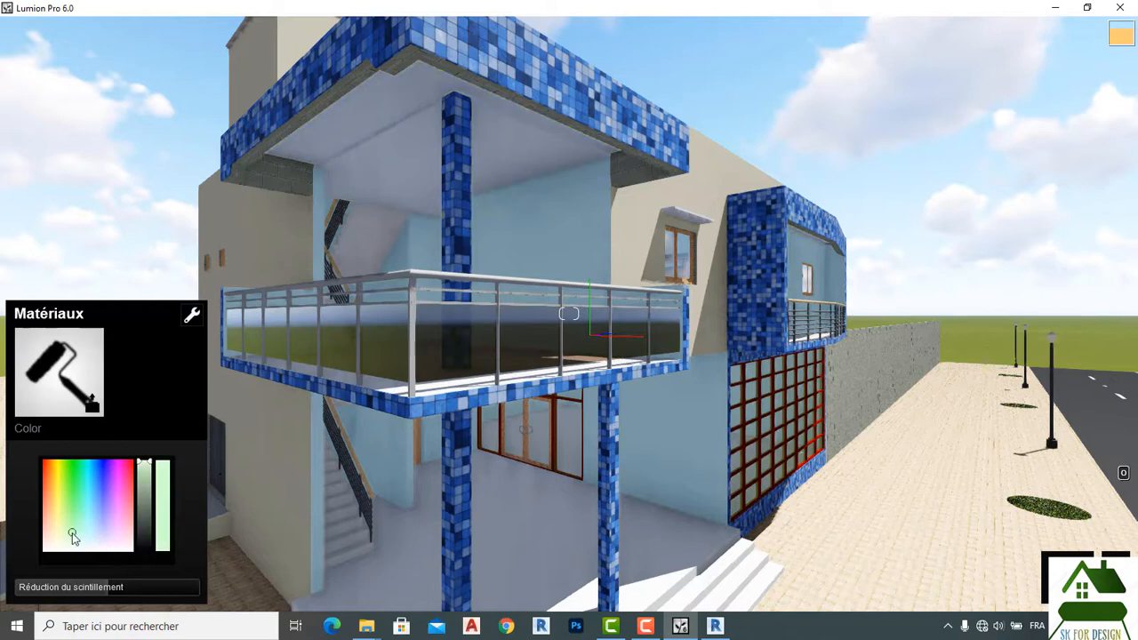
click(92, 541)
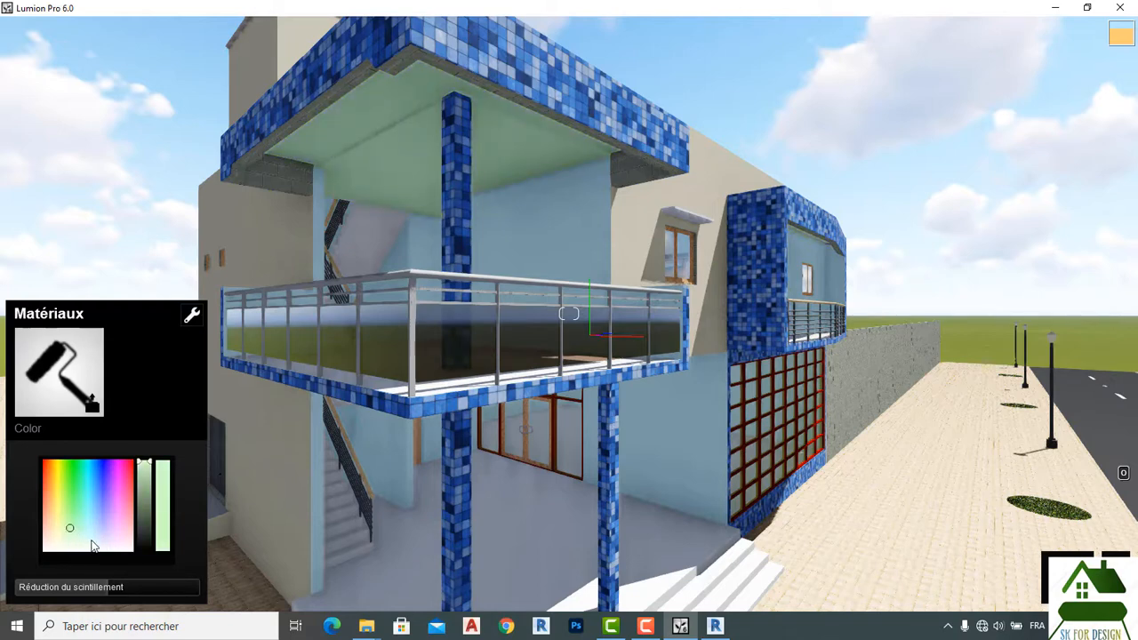
drag(92, 515, 65, 462)
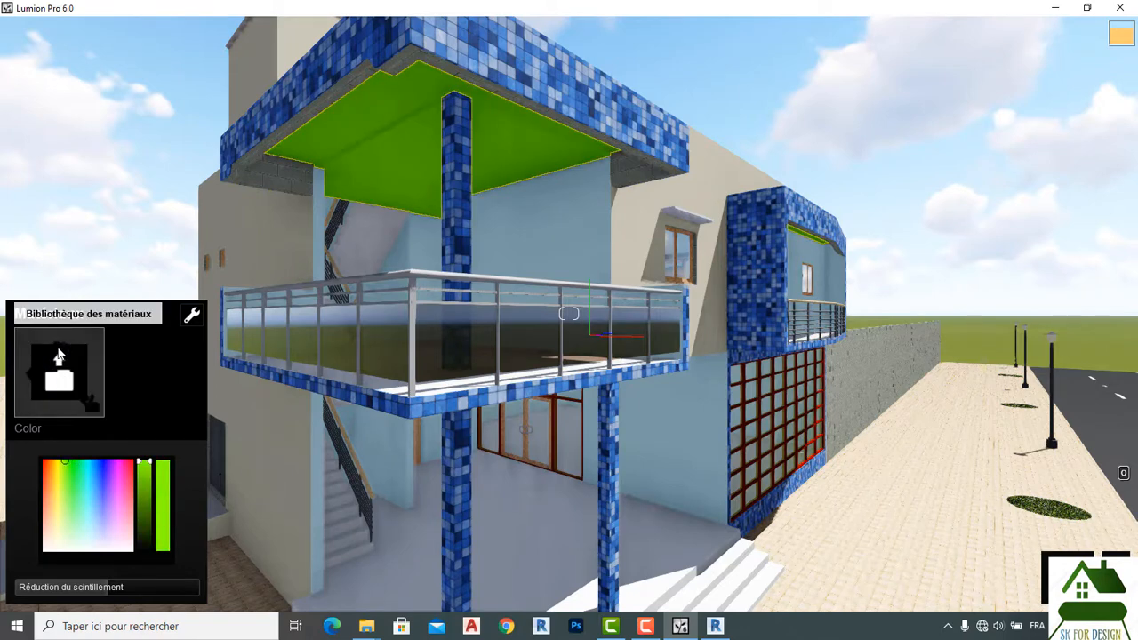
Replace the ceiling's Color material with the custom Lightmap (Plan d'éclairage) material.
click(59, 356)
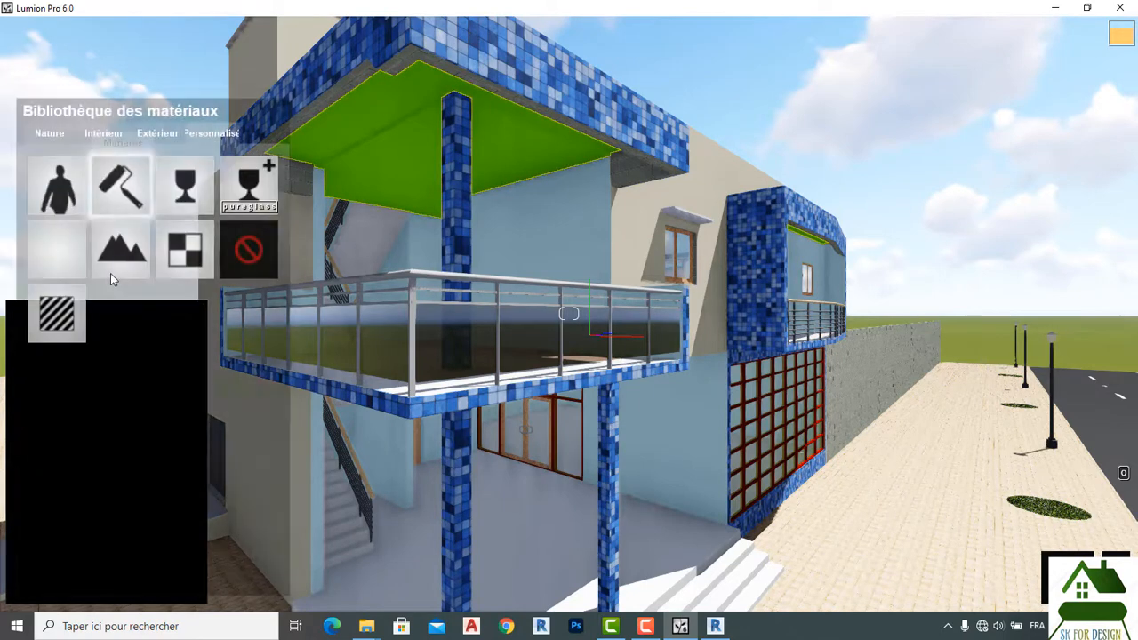
click(184, 252)
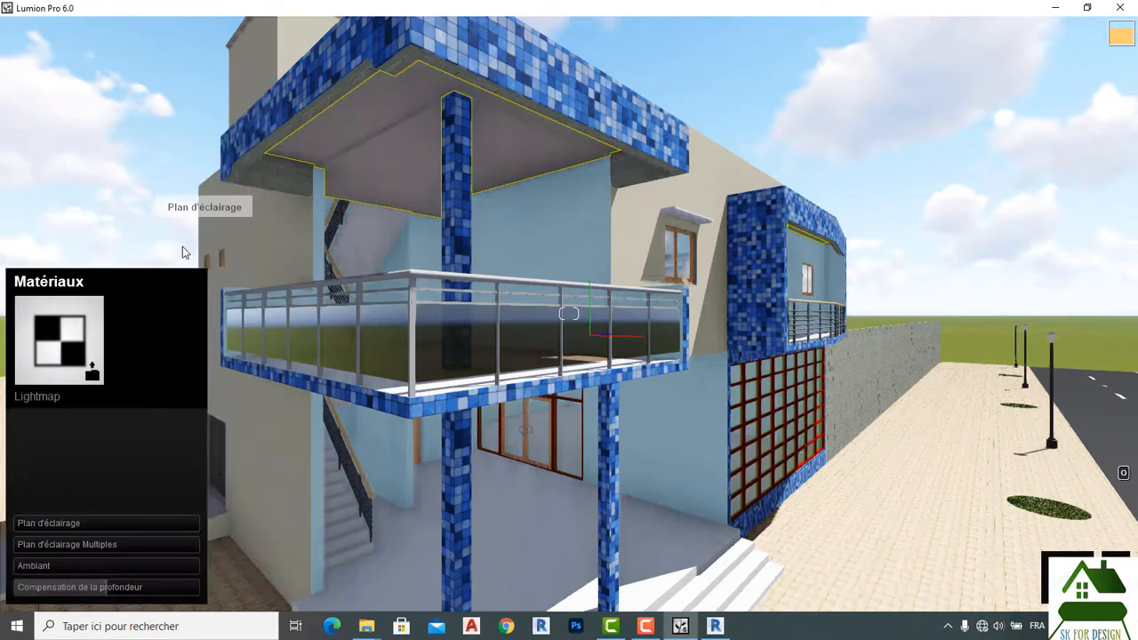
Try the custom Standard material on the balcony ceiling, but replace it with the custom Color material.
click(73, 341)
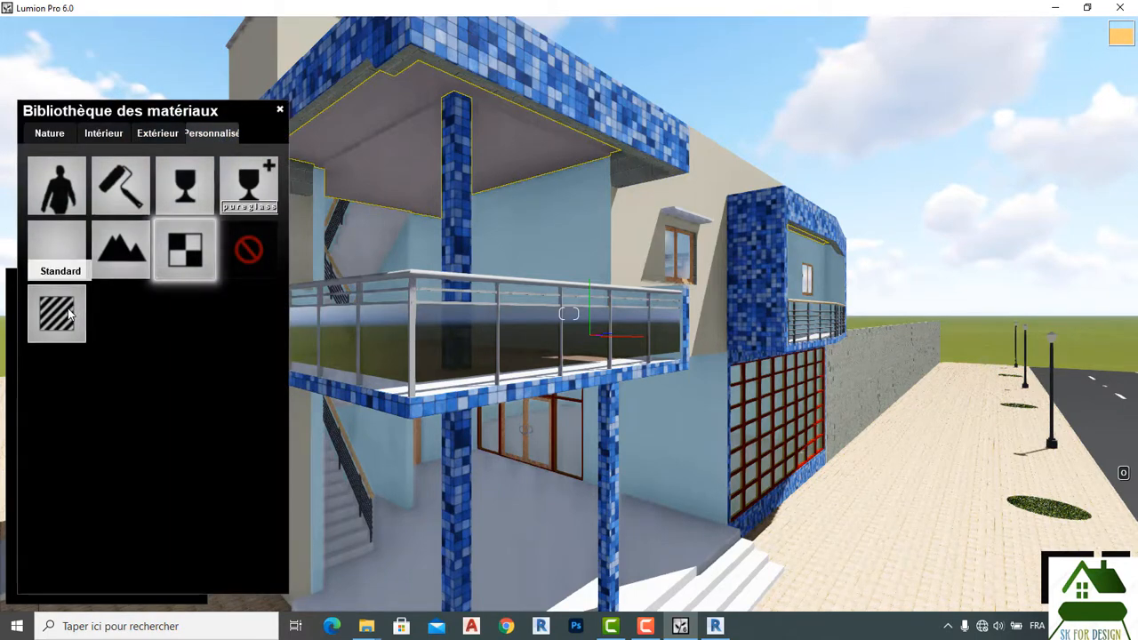
click(57, 313)
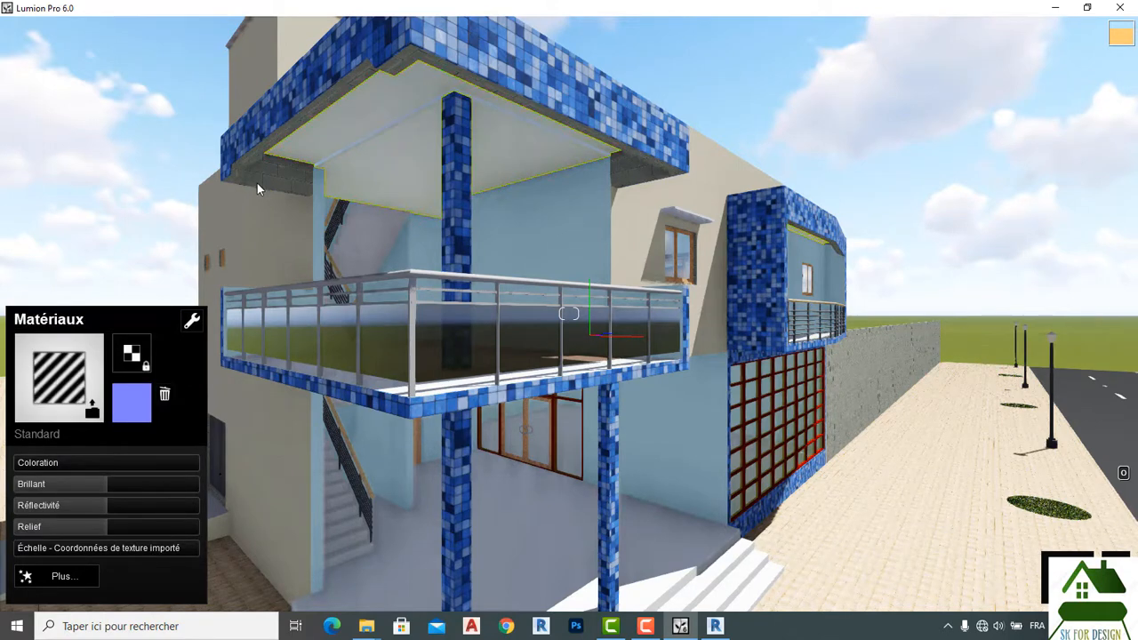
click(57, 399)
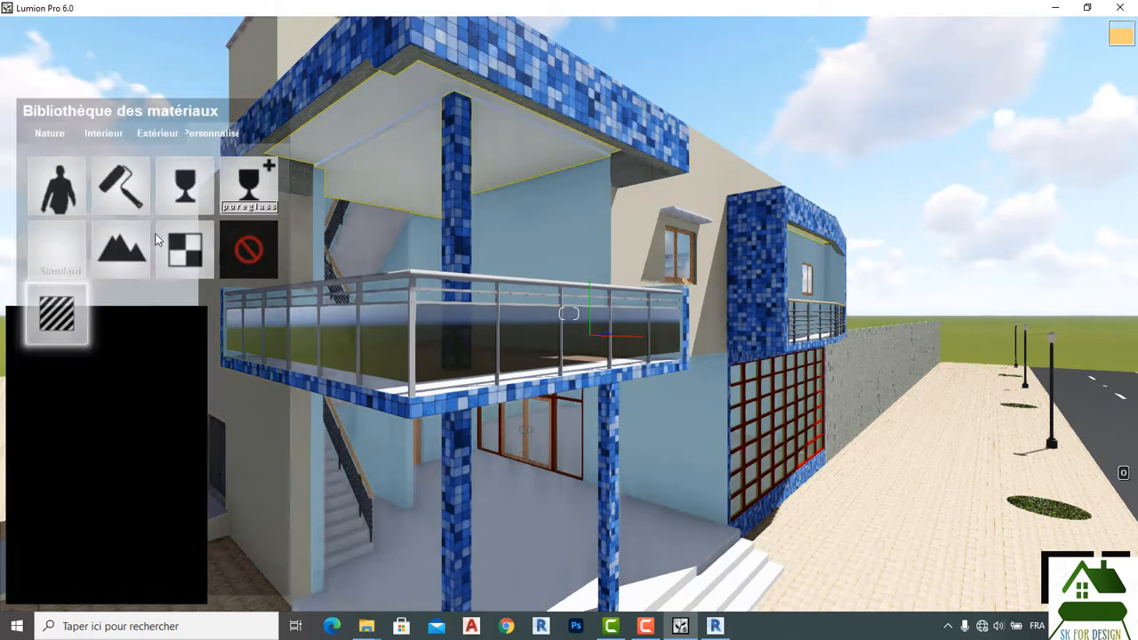
click(147, 190)
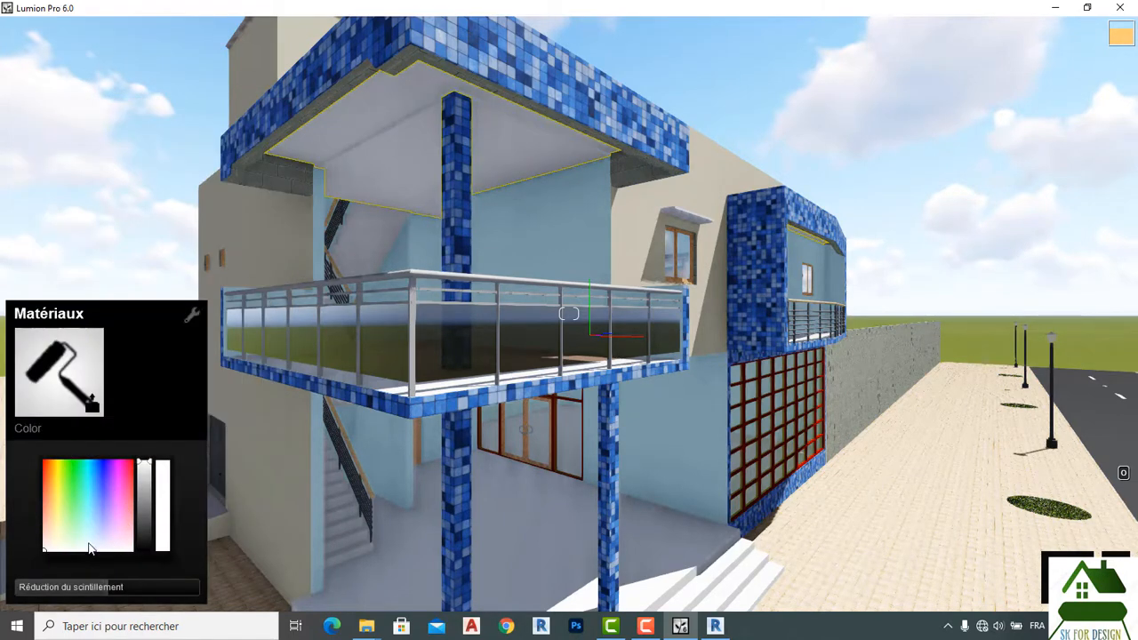
Try pale cyan and pale lavender on the balcony ceiling, settle on a near-white tint and save the material changes.
click(86, 543)
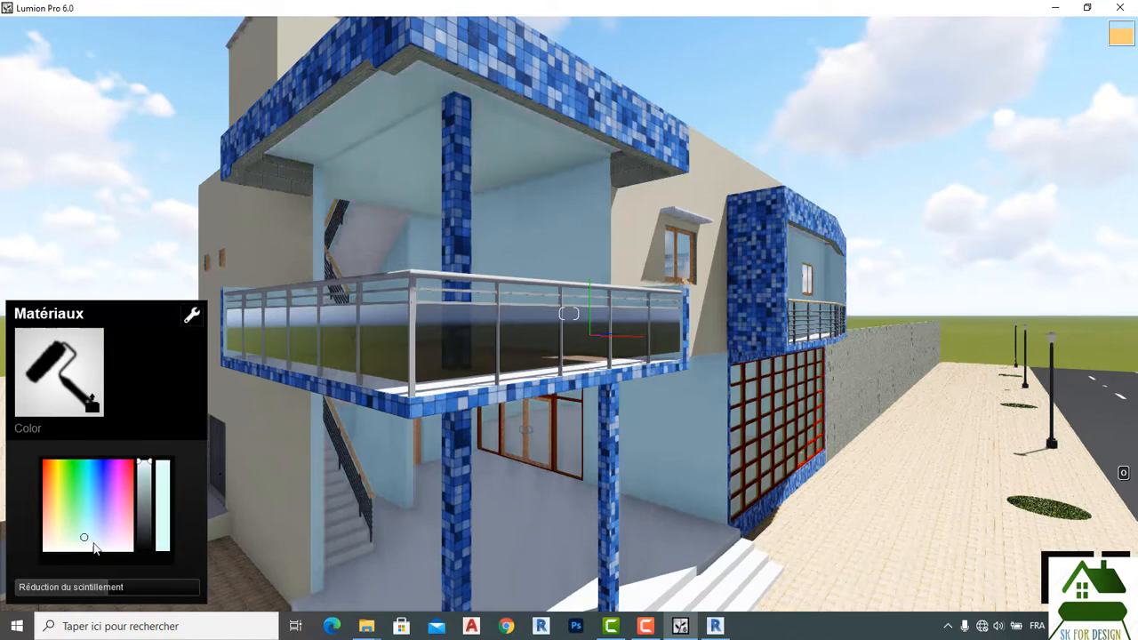
click(111, 548)
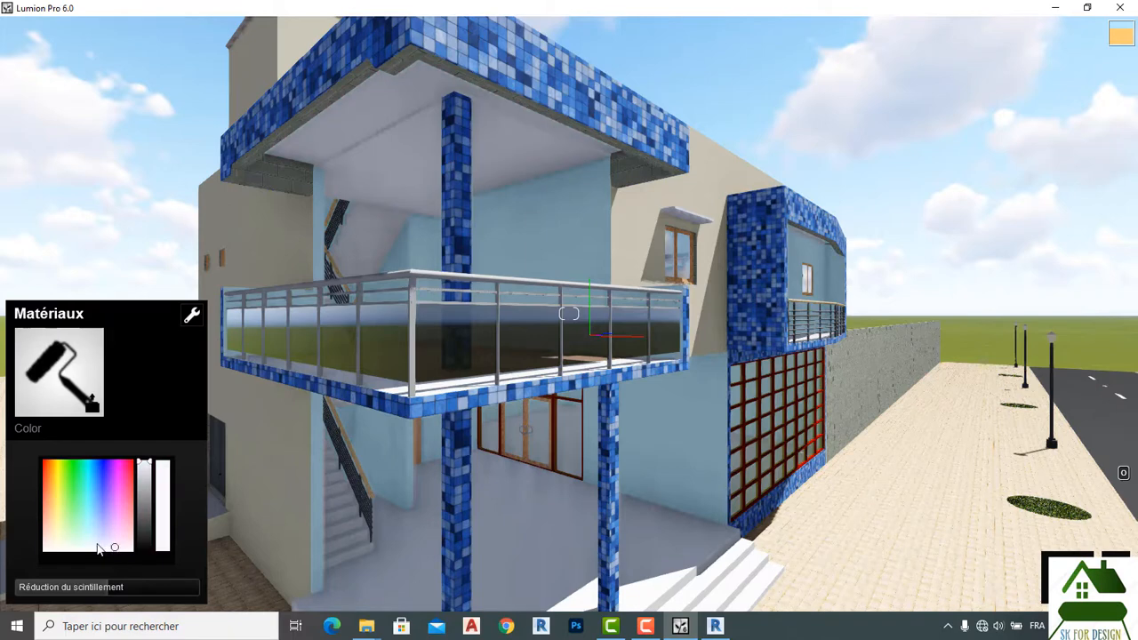
click(86, 543)
click(92, 545)
click(88, 546)
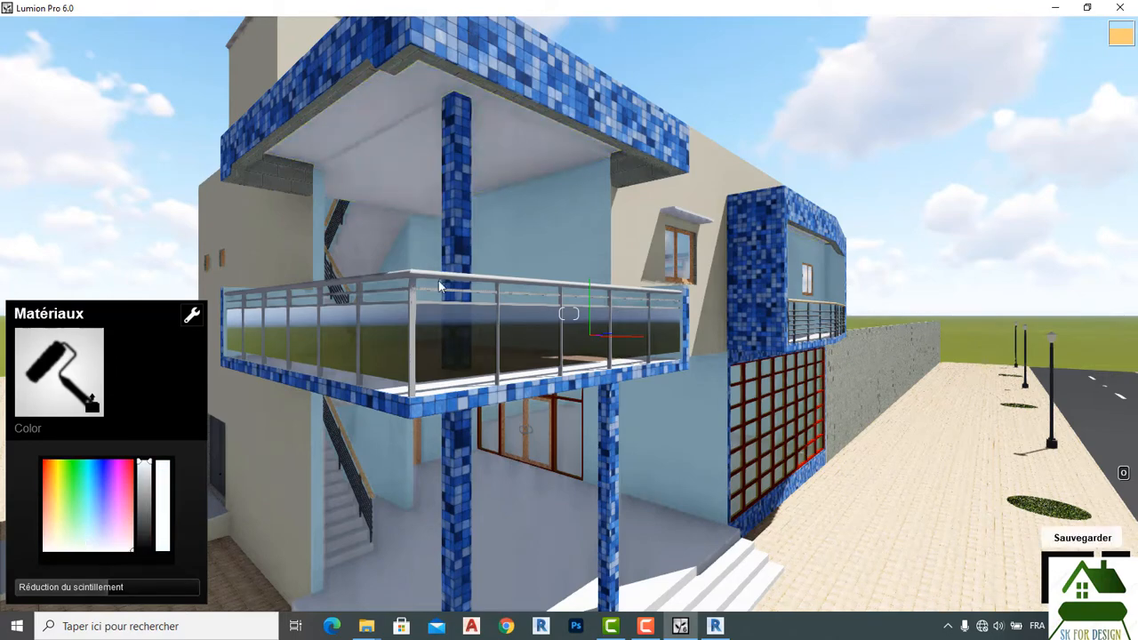
click(1092, 569)
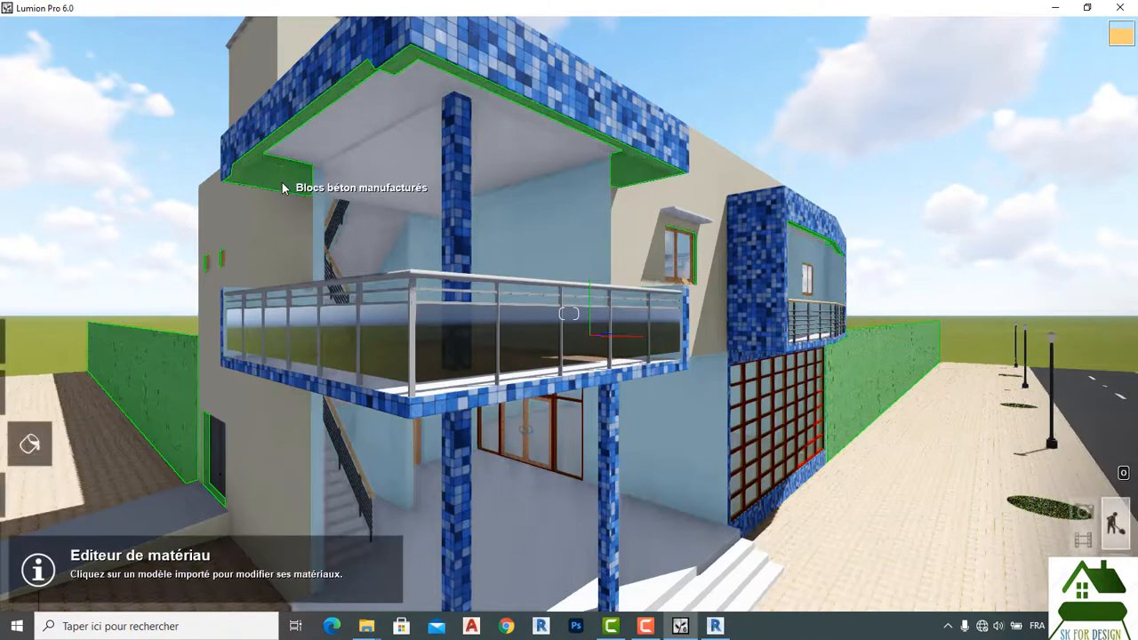
Apply the custom Color material in near-white to the Blocs béton manufacturés surfaces and save the change.
click(281, 182)
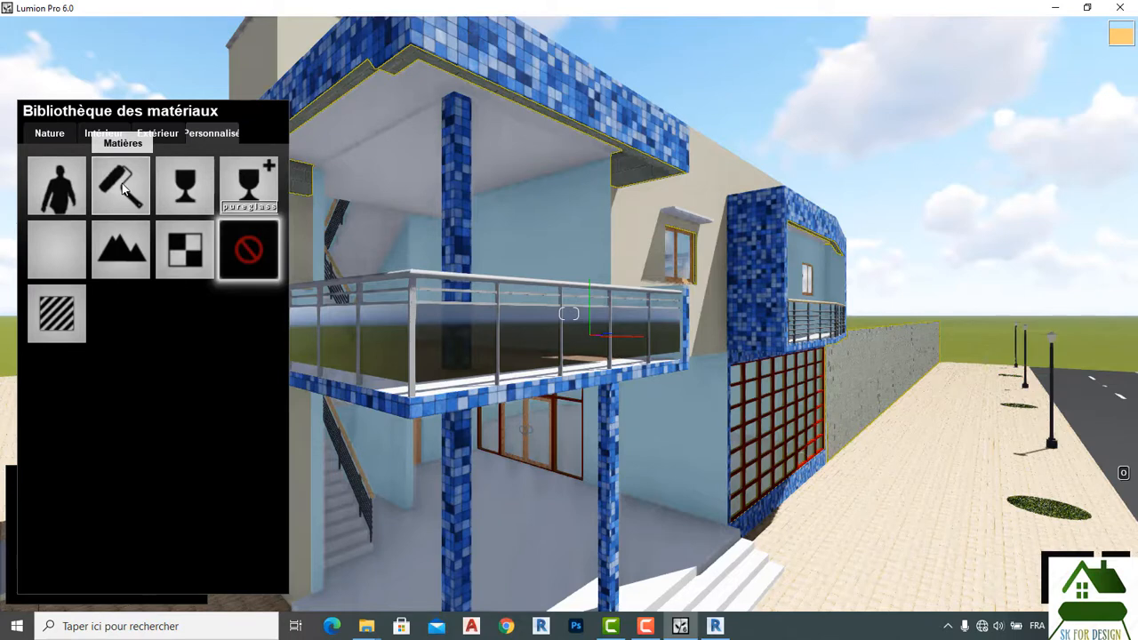
click(122, 184)
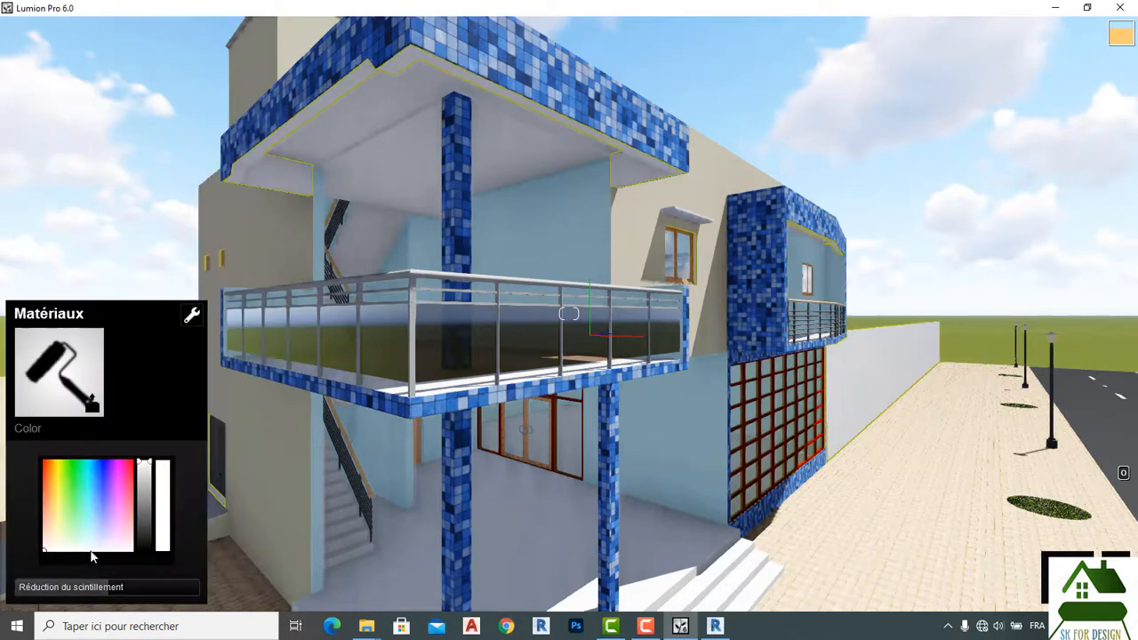
click(95, 542)
click(1090, 578)
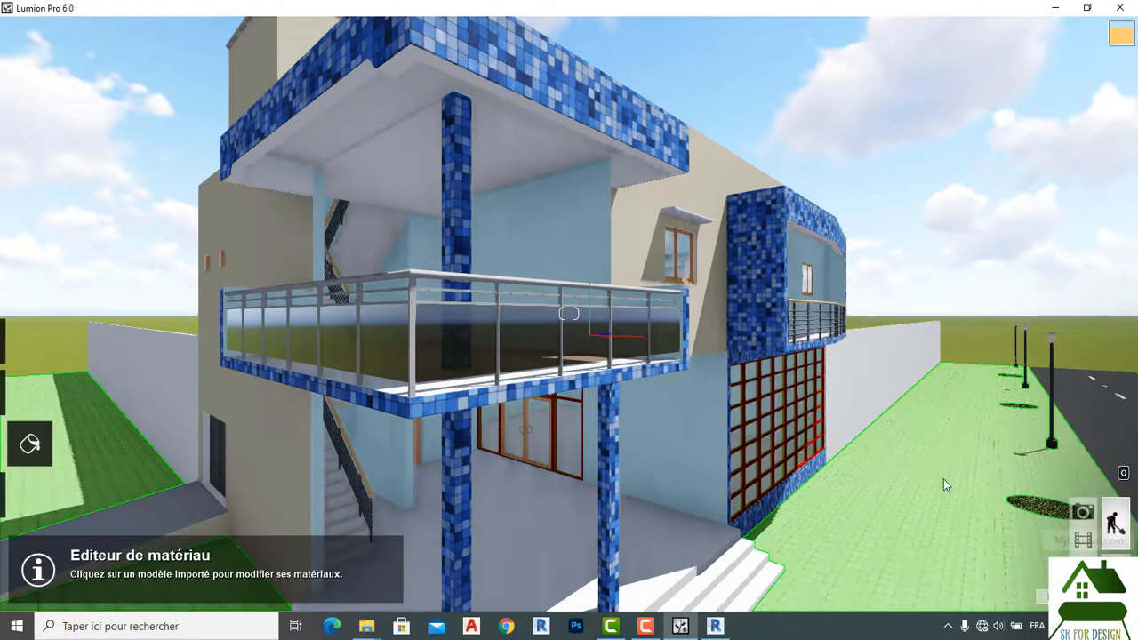
Try the tile material Tiles 013 1024 on the Enduit façade 1.5 cm surfaces.
click(610, 471)
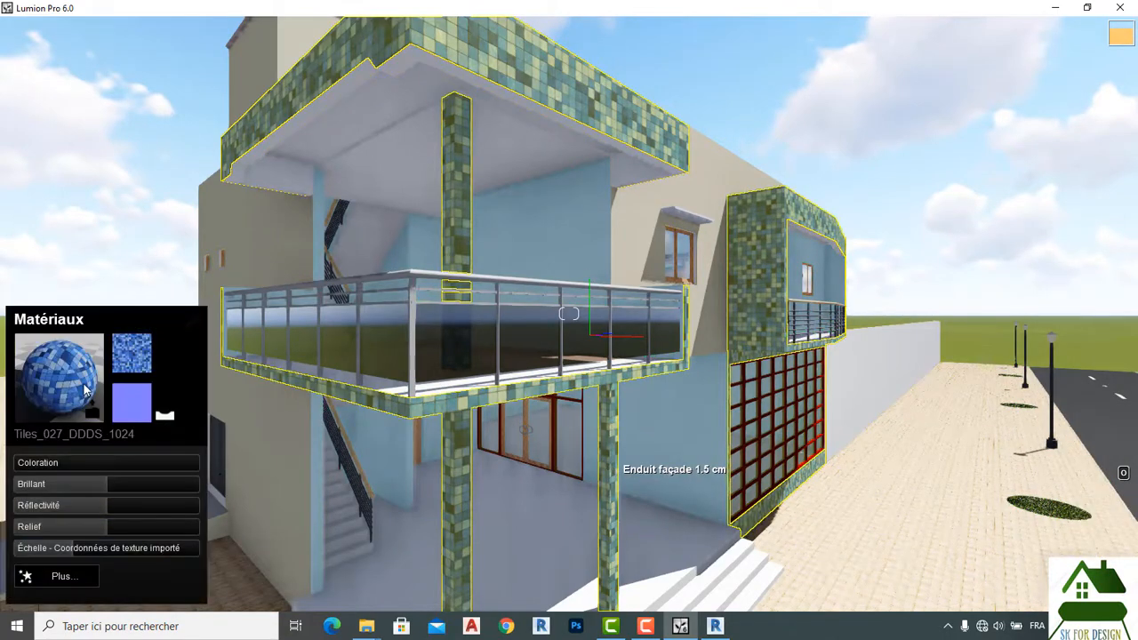
click(86, 390)
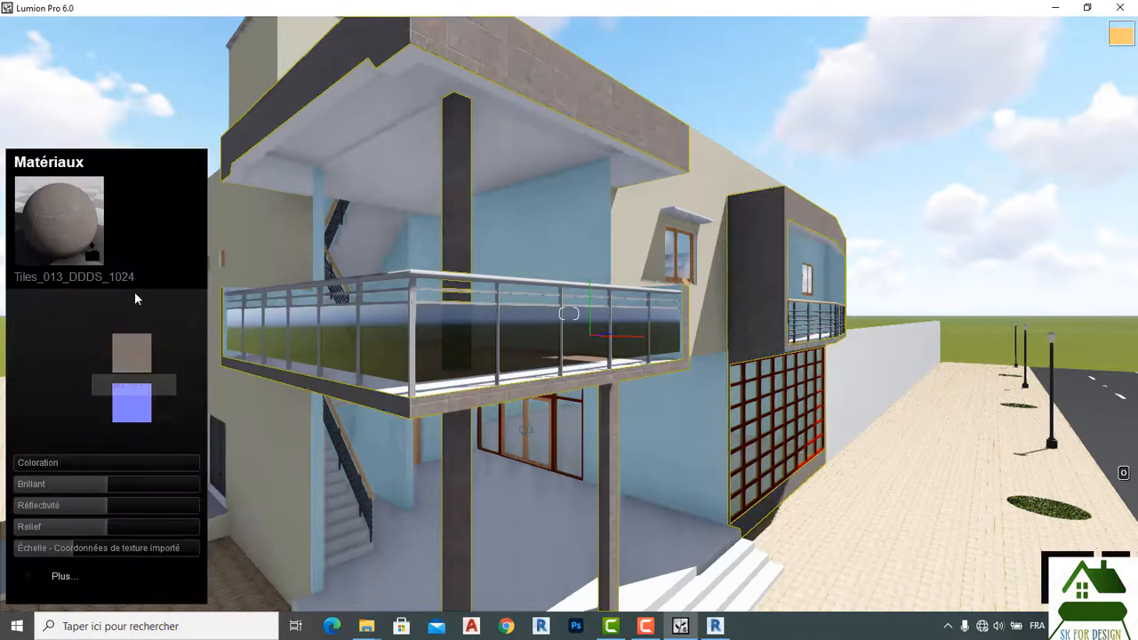
click(135, 408)
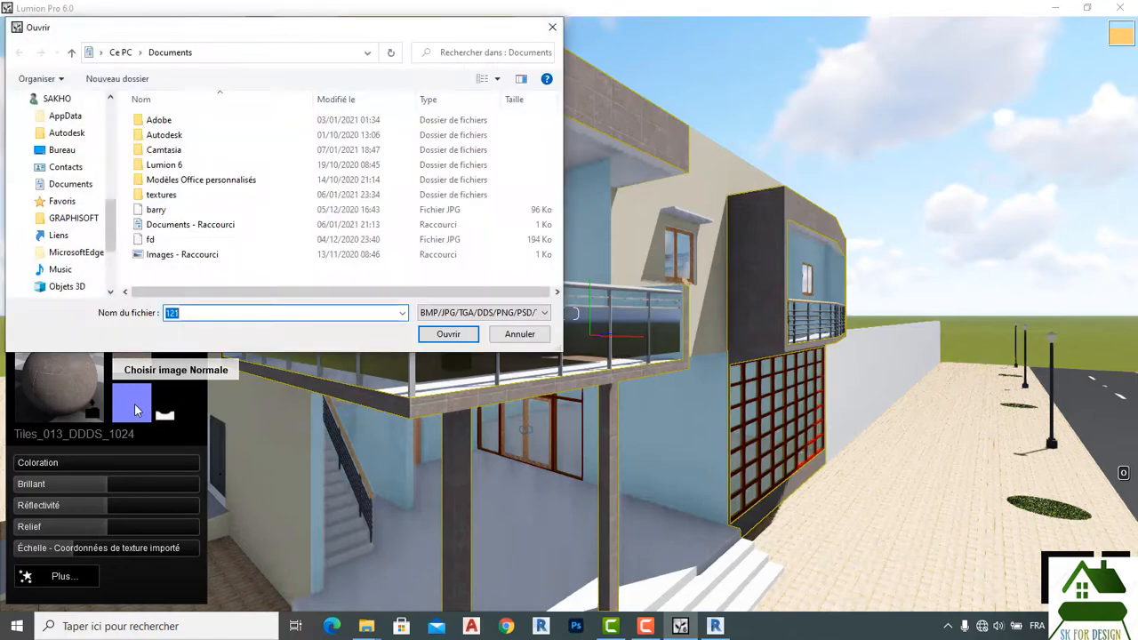
click(553, 27)
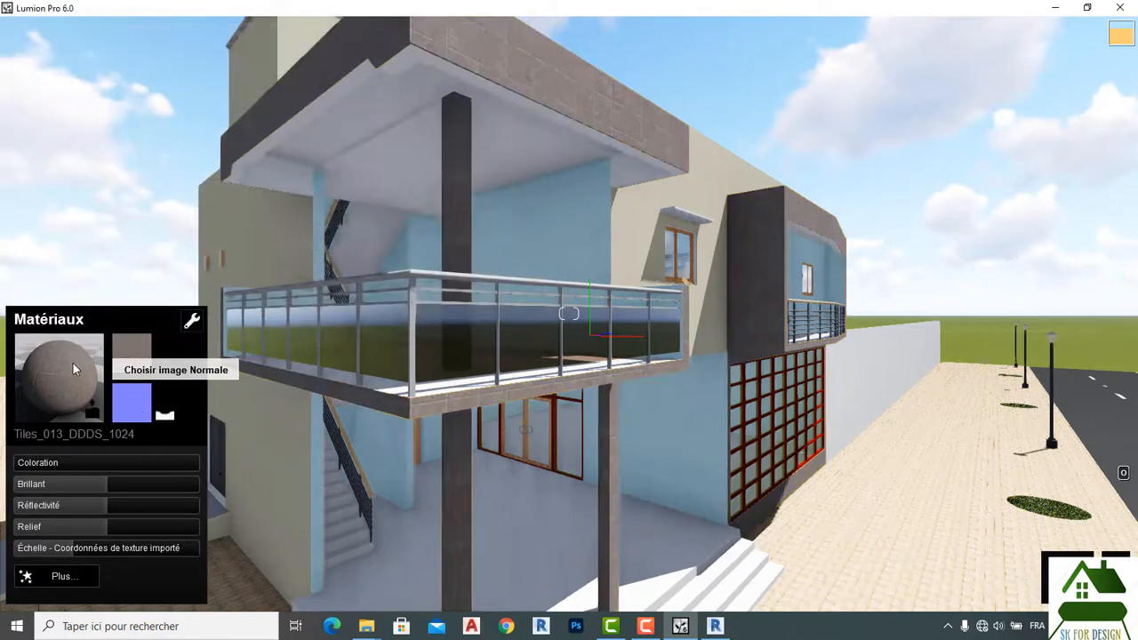
Try the custom Standard material on the Enduit façade 1.5 cm surfaces, but replace it with Lightmap (Plan d'éclairage).
click(71, 364)
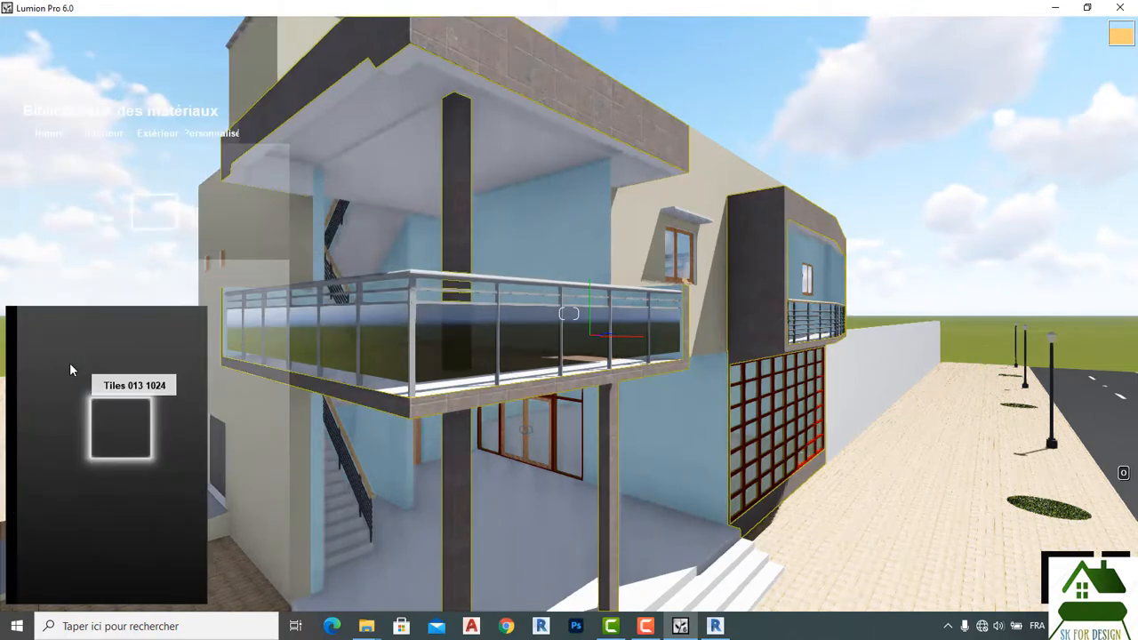
click(194, 136)
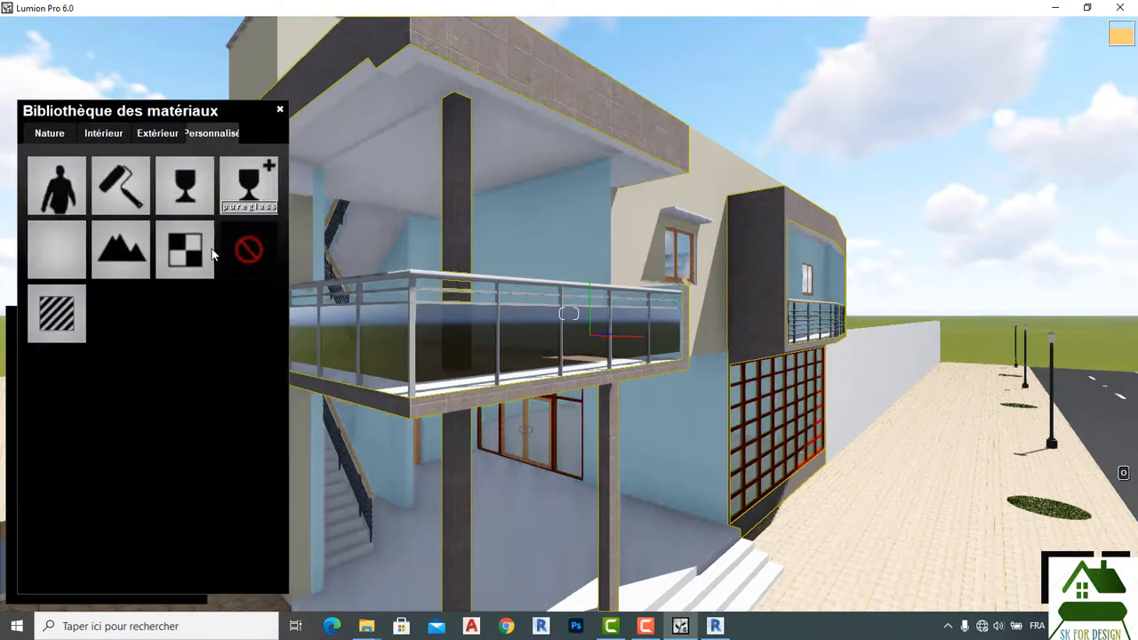
click(49, 327)
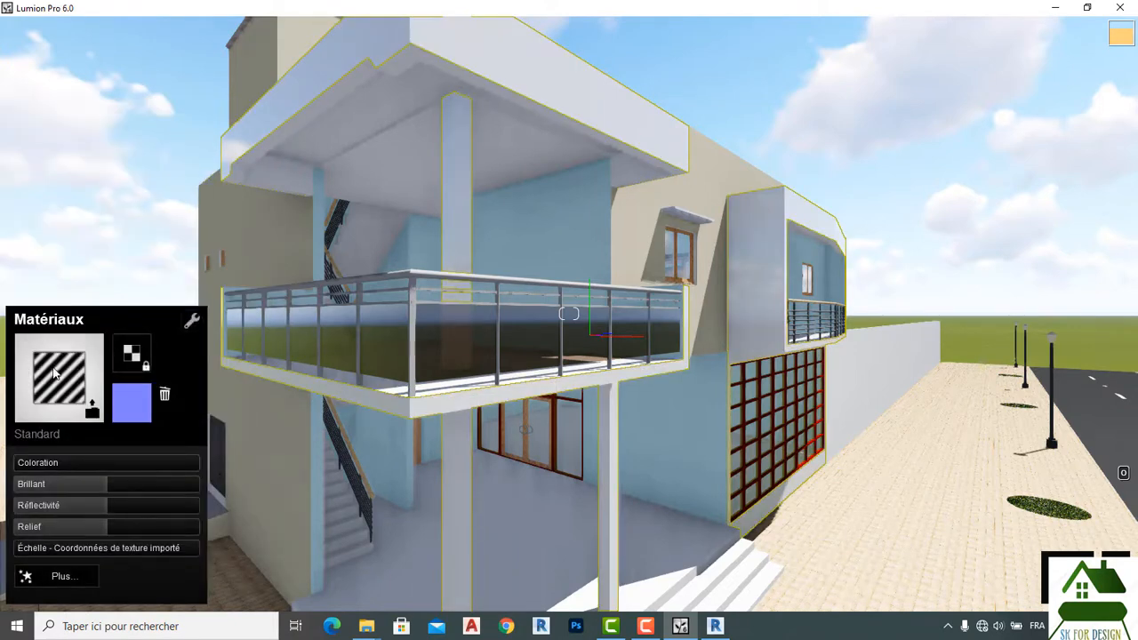
click(56, 373)
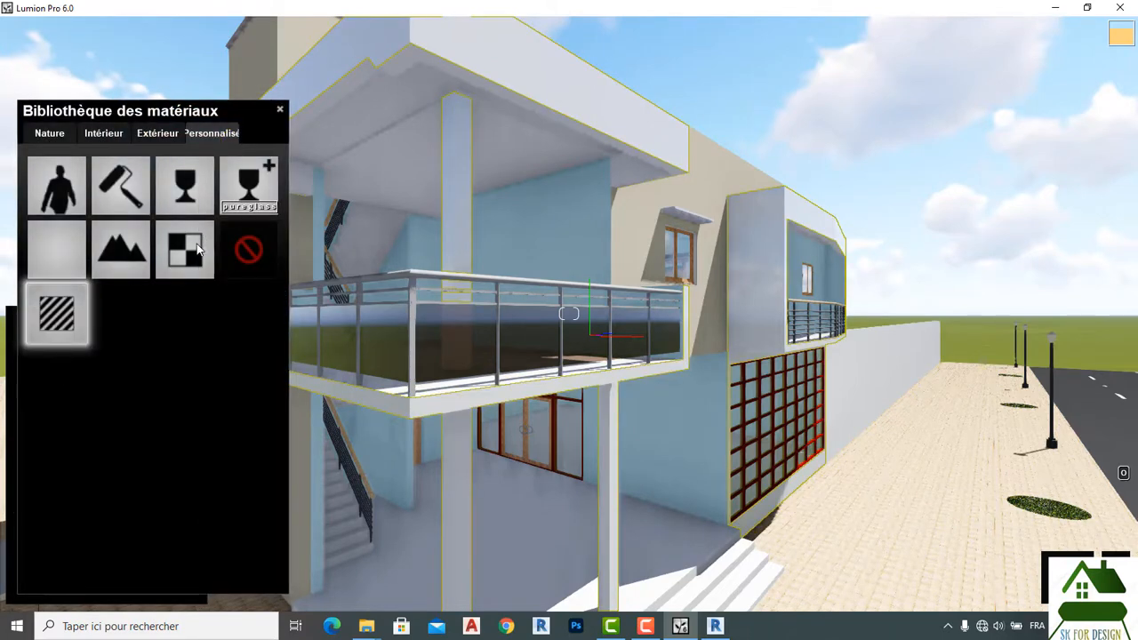
click(197, 250)
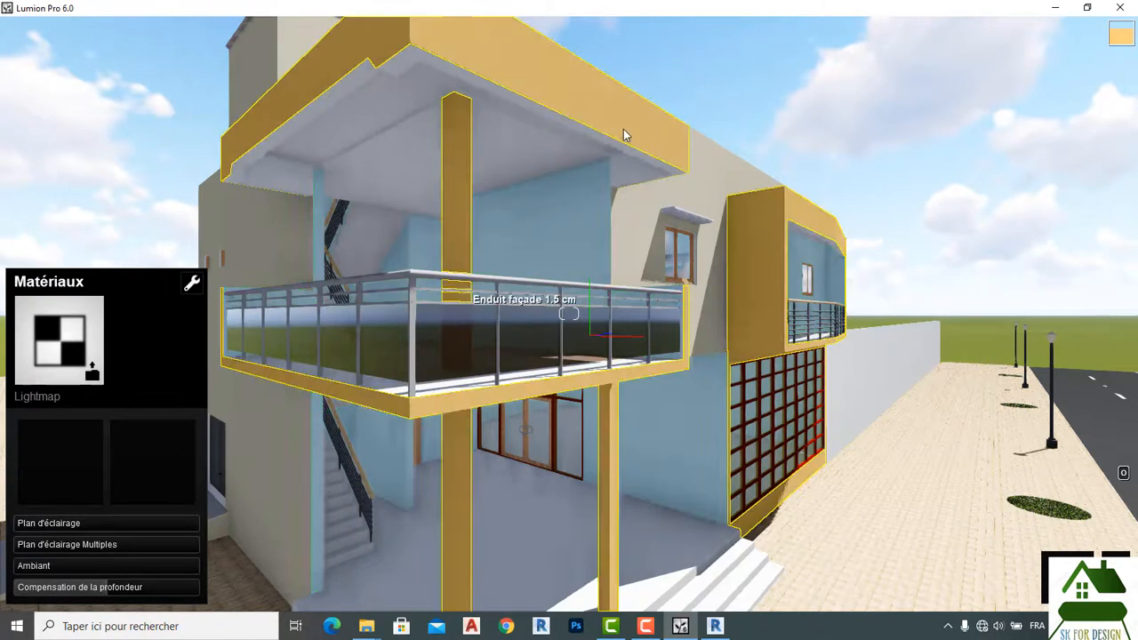
Switch the Enduit façade 1.5 cm surfaces back to the Standard material to compare it on the whole building.
right_drag(617, 133, 624, 155)
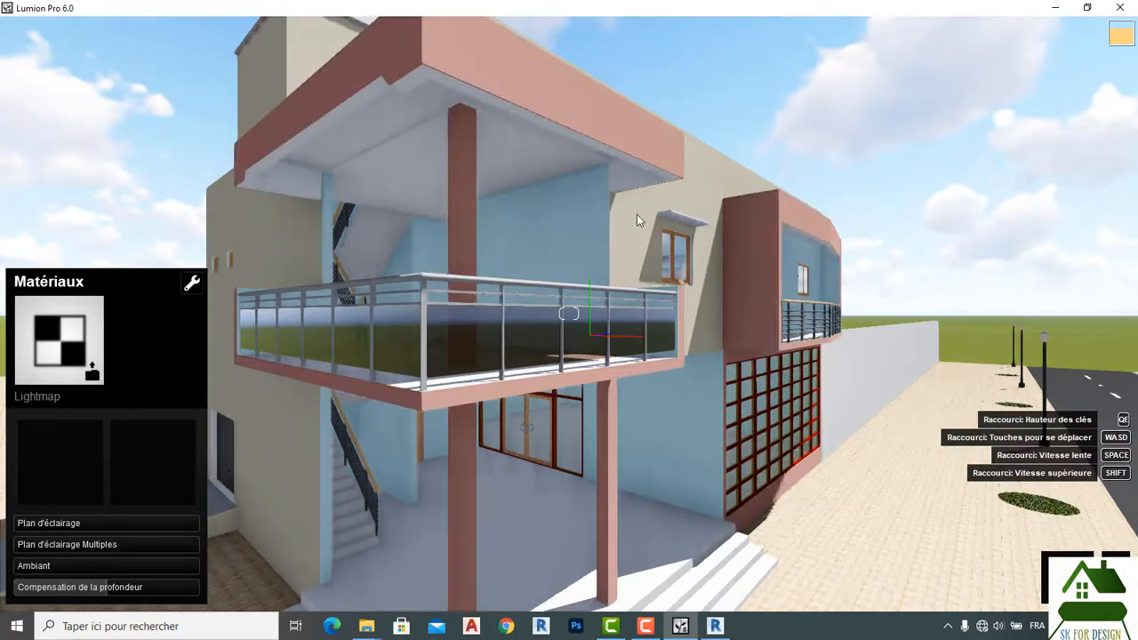
right_drag(636, 214, 672, 438)
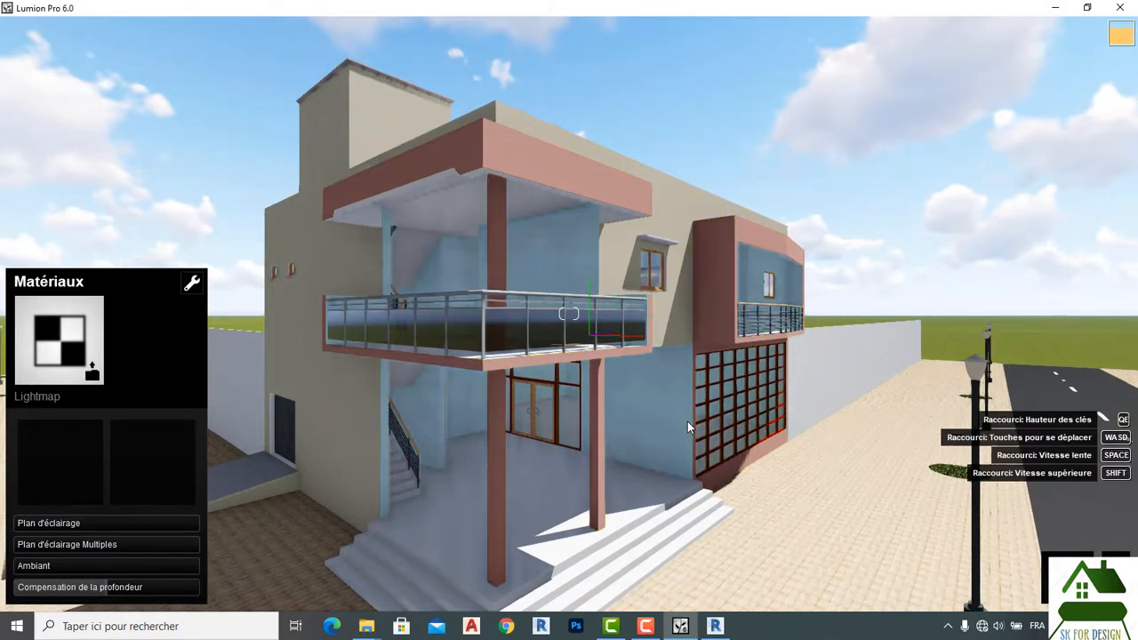
click(687, 421)
click(71, 347)
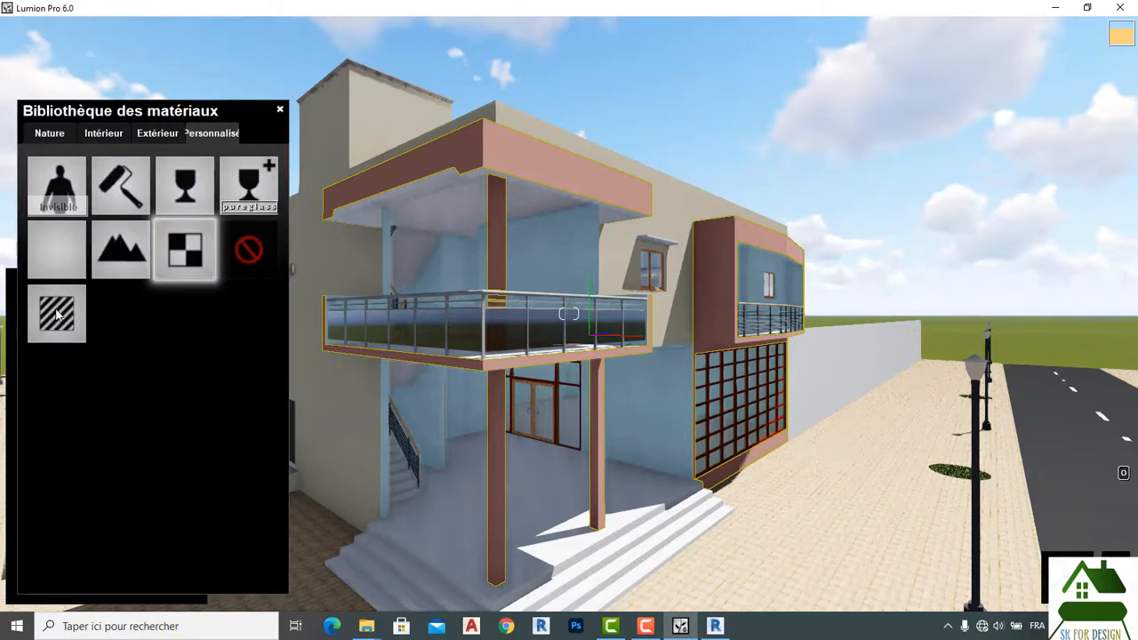
click(56, 313)
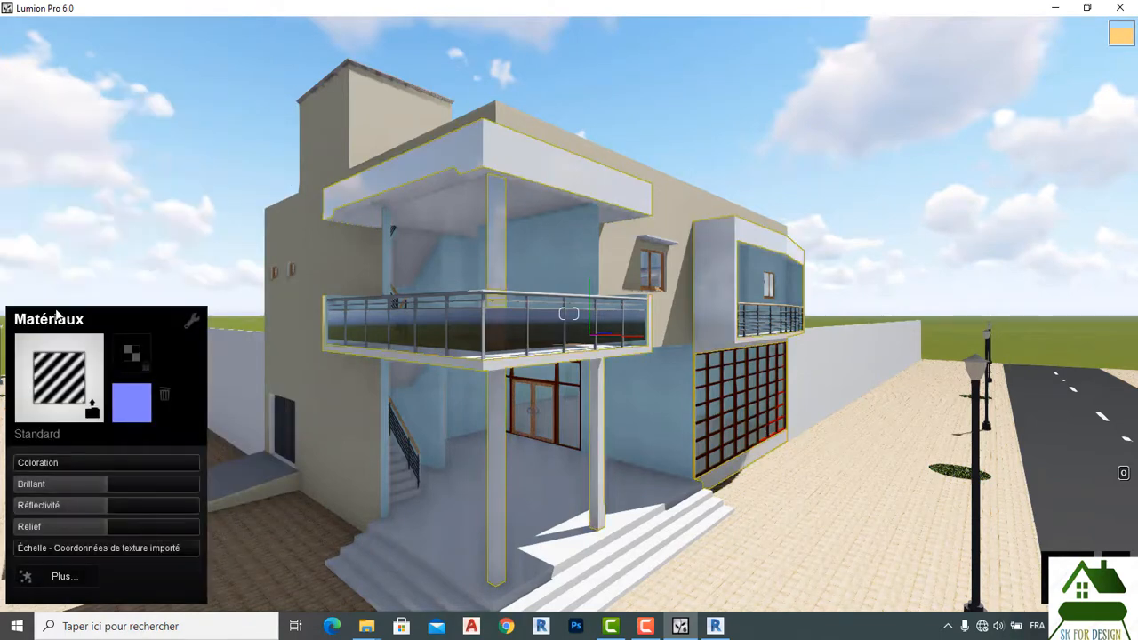
Reapply the Lightmap (Plan d'éclairage) material to the Enduit façade 1.5 cm surfaces and save the change.
click(81, 374)
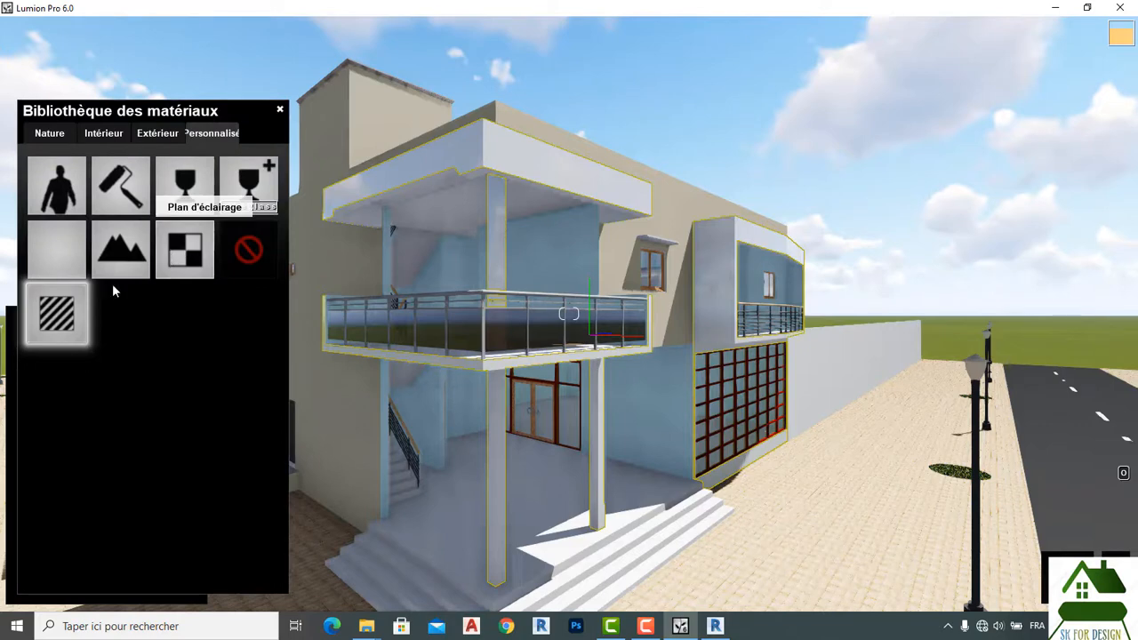
click(182, 259)
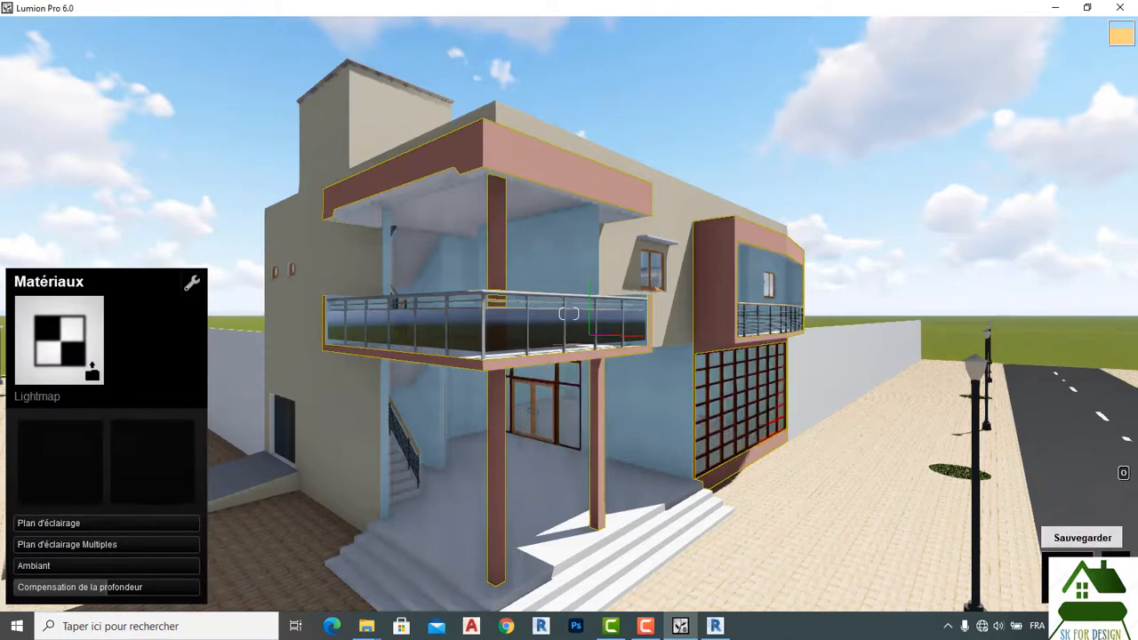
click(1082, 576)
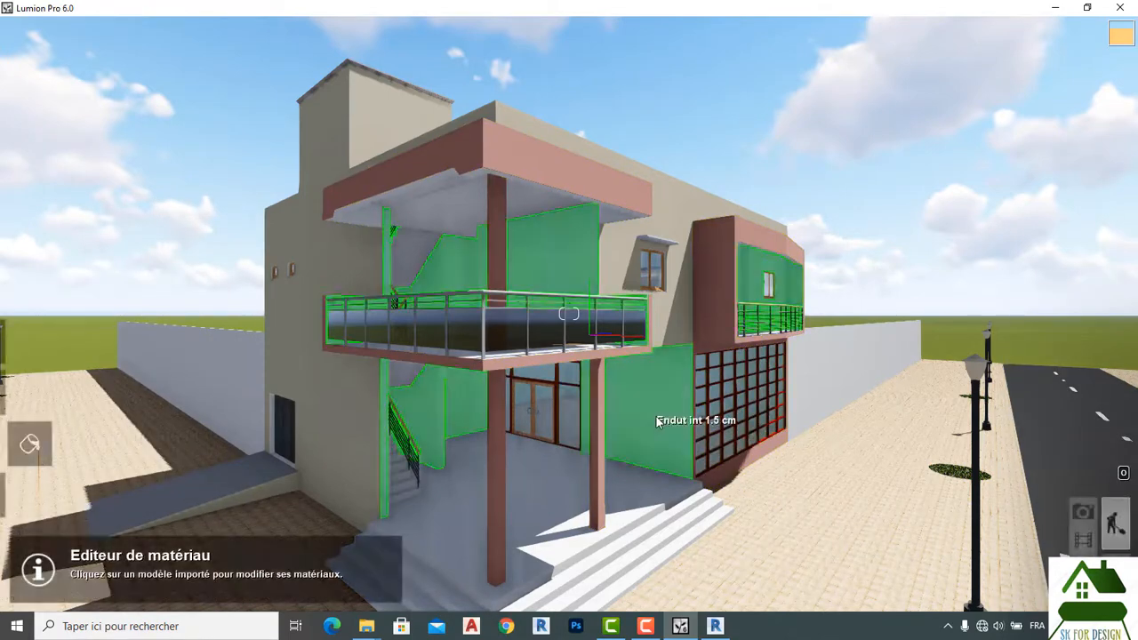
Replace the Color material of the Endut int 1.5 cm walls with the custom Standard material.
click(658, 421)
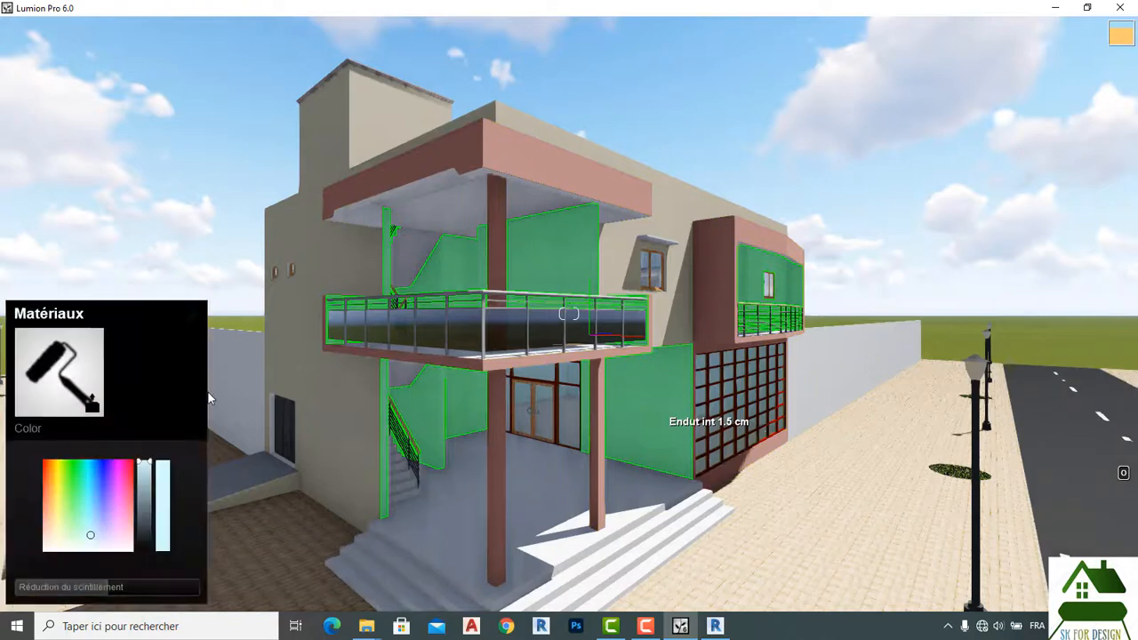
click(91, 393)
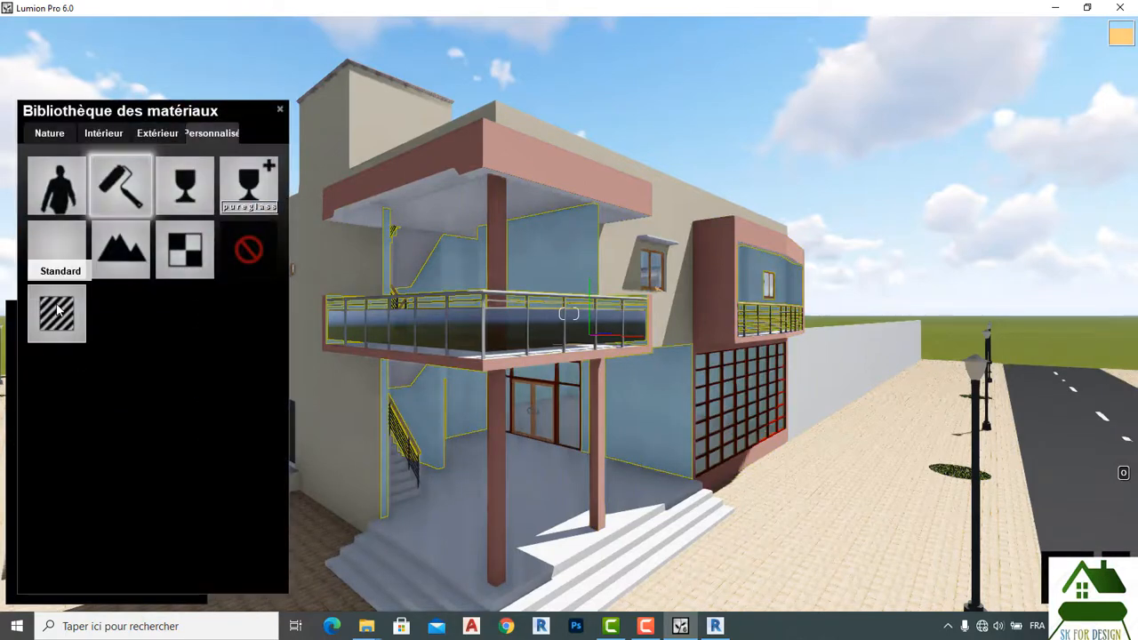
click(56, 307)
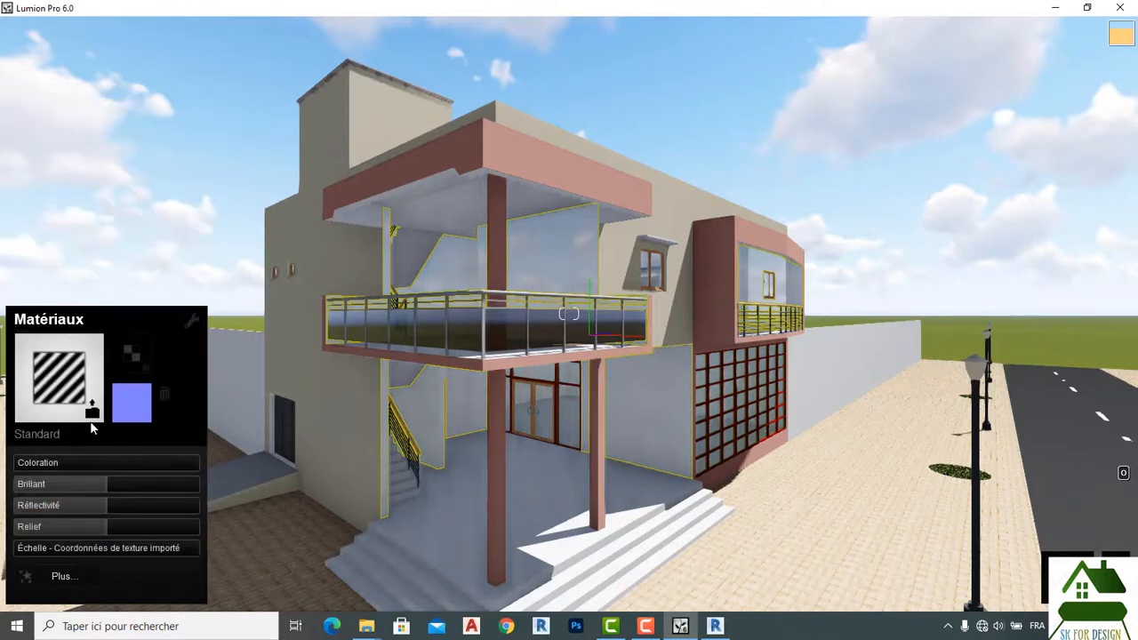
Raise the interior walls' reflectivity (Réflectivité), set gloss (Brillant) to 0.2 and relief to 0.1, and save the material.
shift+click(135, 503)
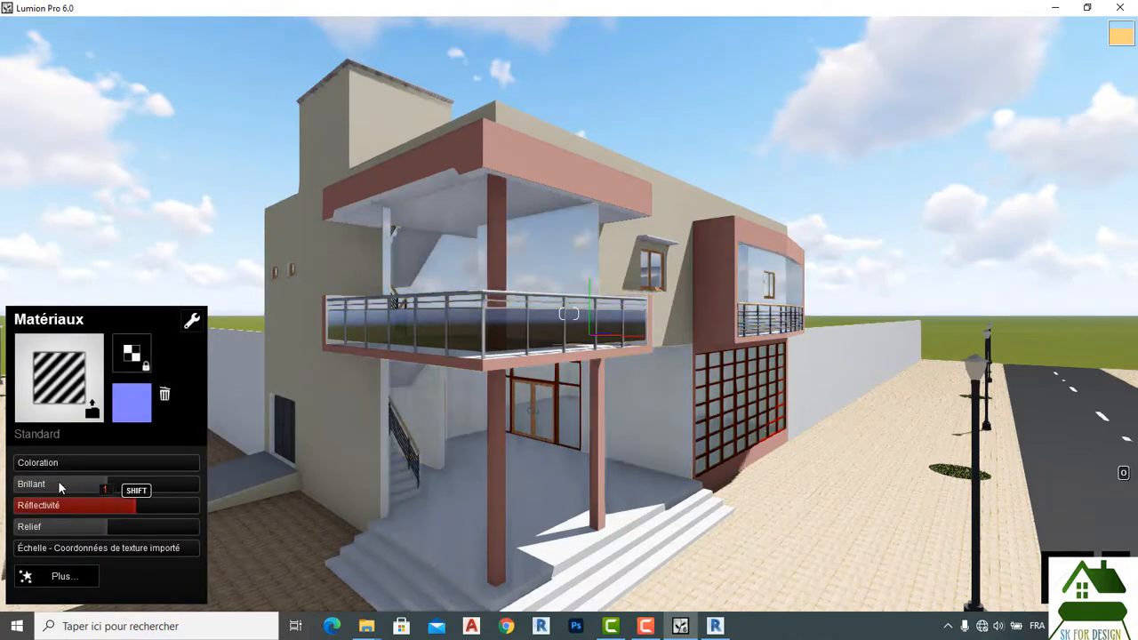
shift+click(44, 484)
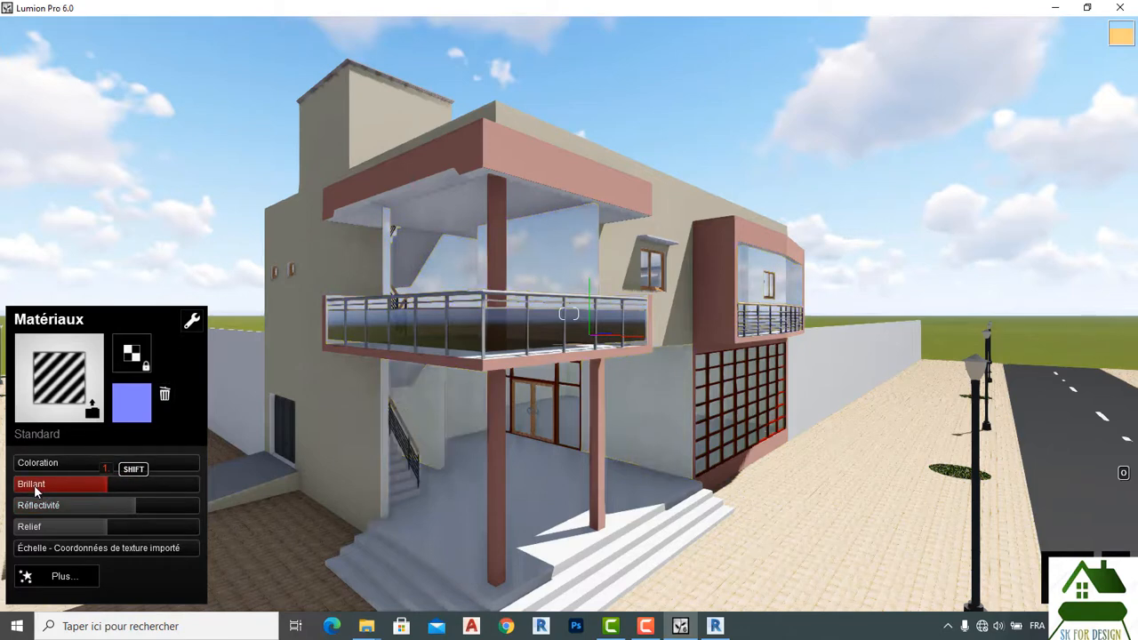
shift+drag(65, 484, 44, 485)
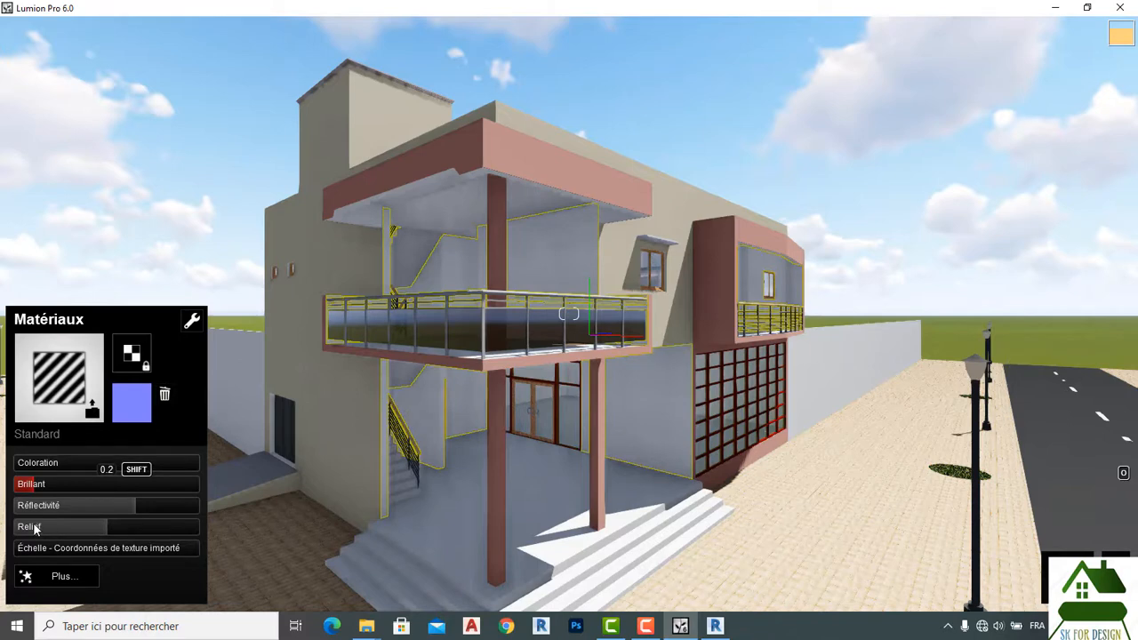
shift+drag(52, 528, 19, 530)
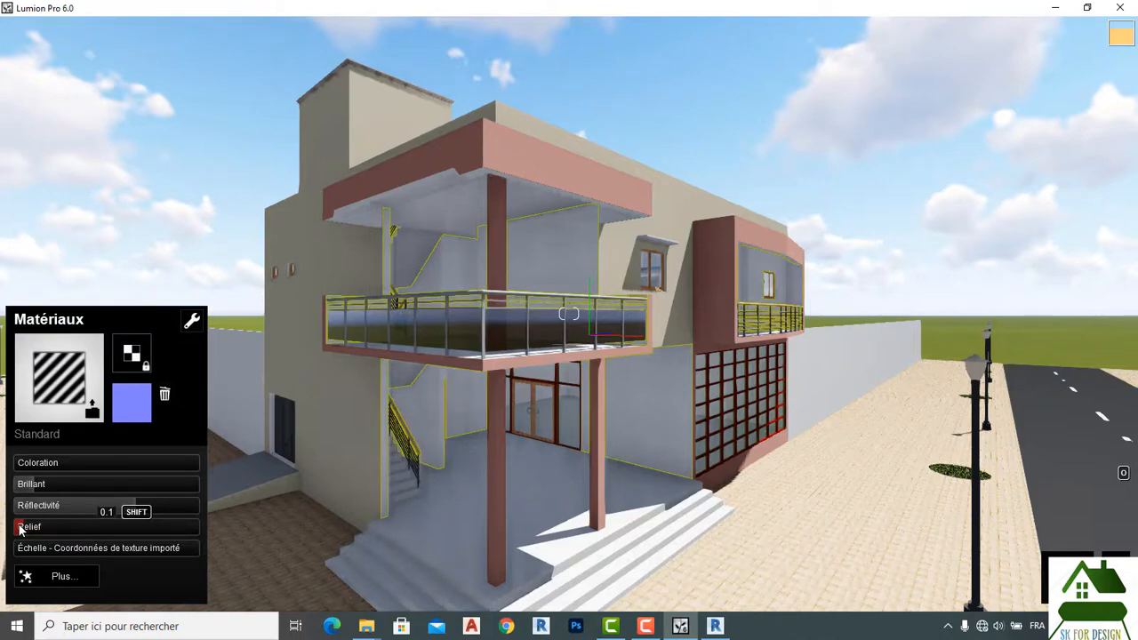
click(1022, 585)
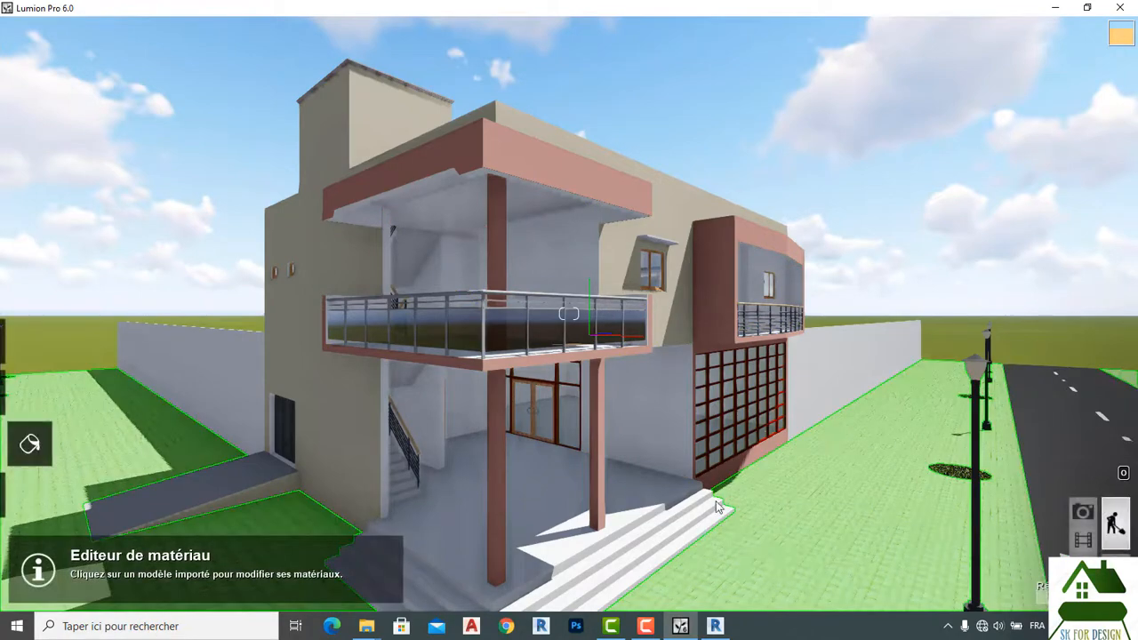
Apply the Color material in red to the trim around the stair tower's roof edge and save the change.
key(s)
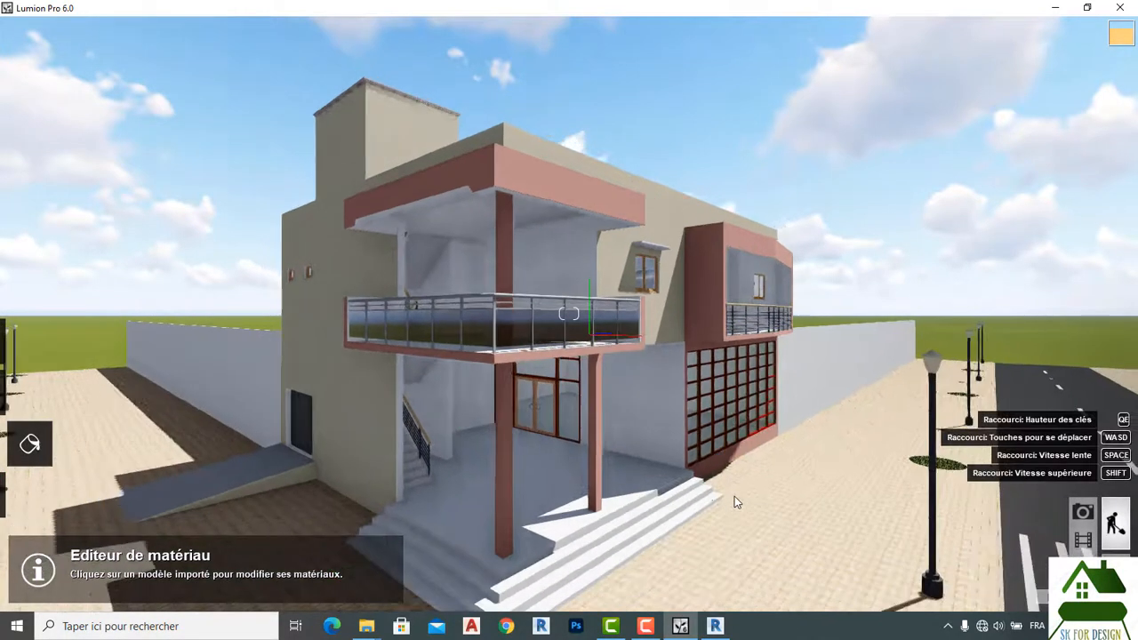
key(s)
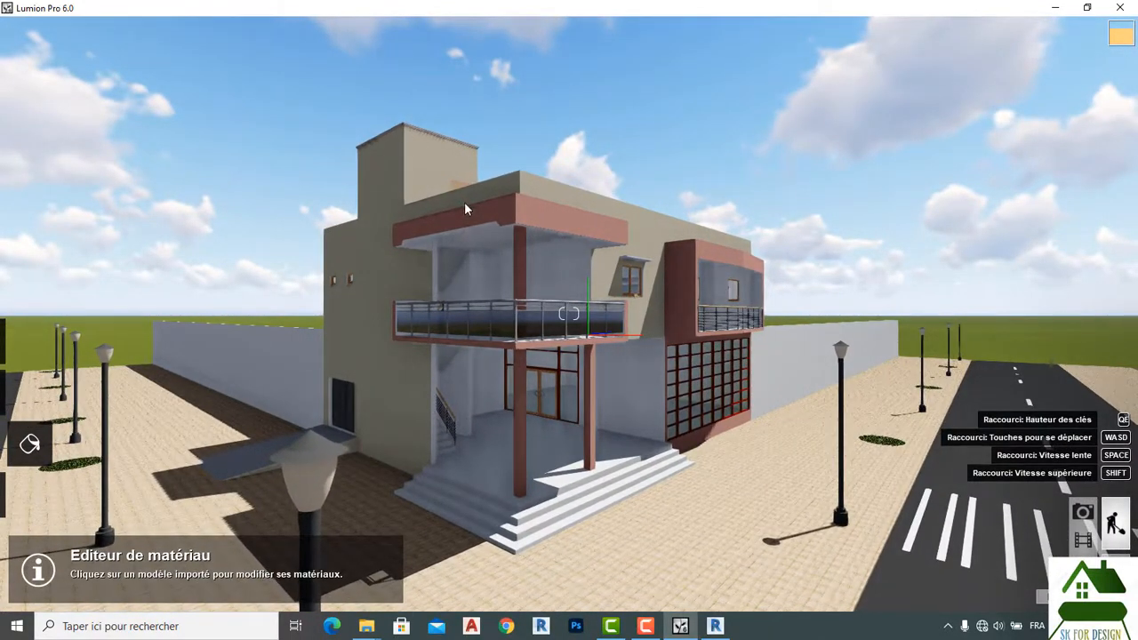
click(498, 172)
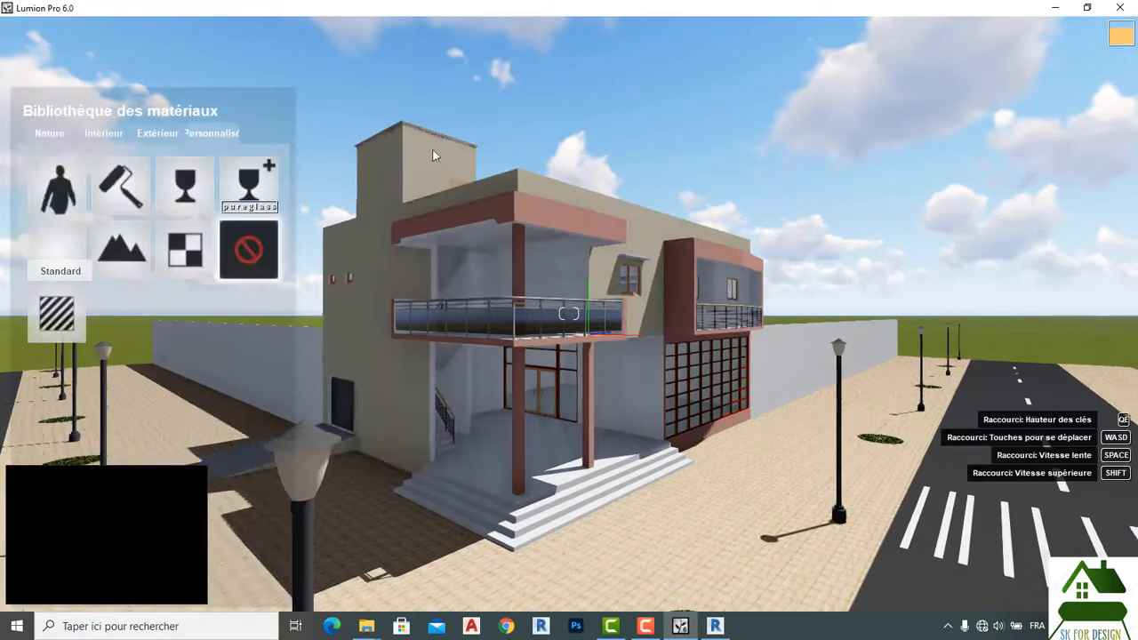
key(w)
key(q)
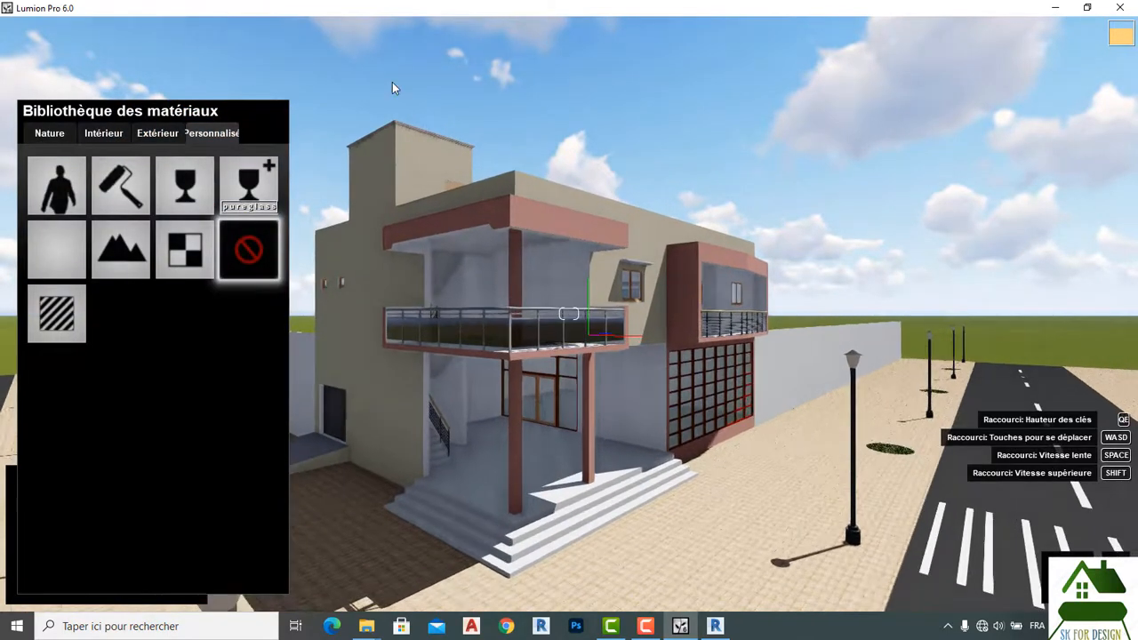
key(w)
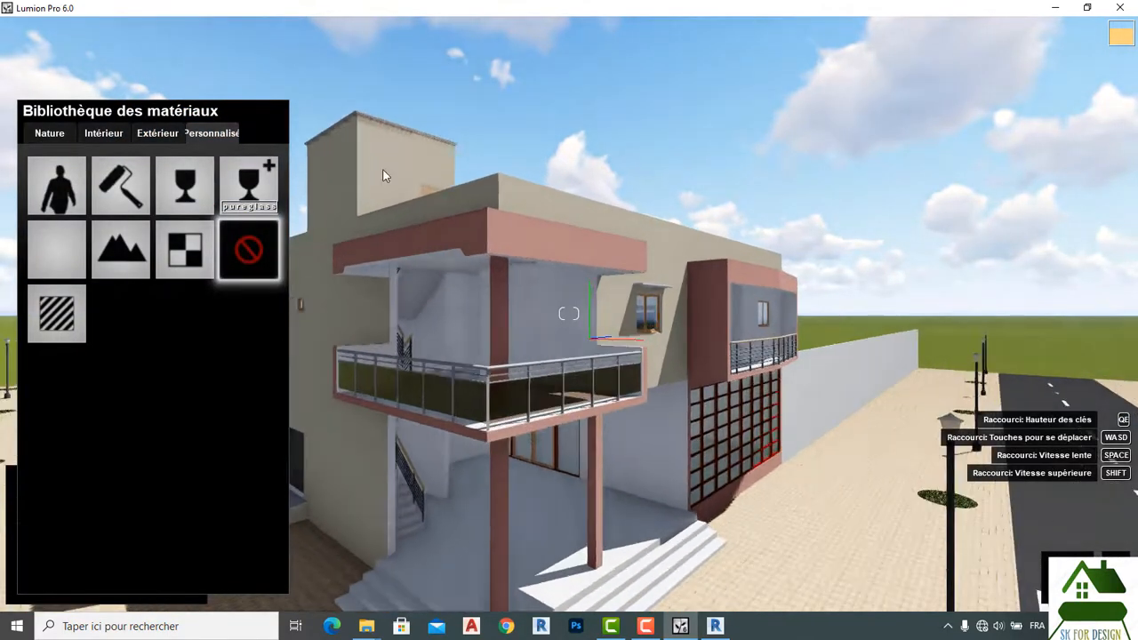
key(w)
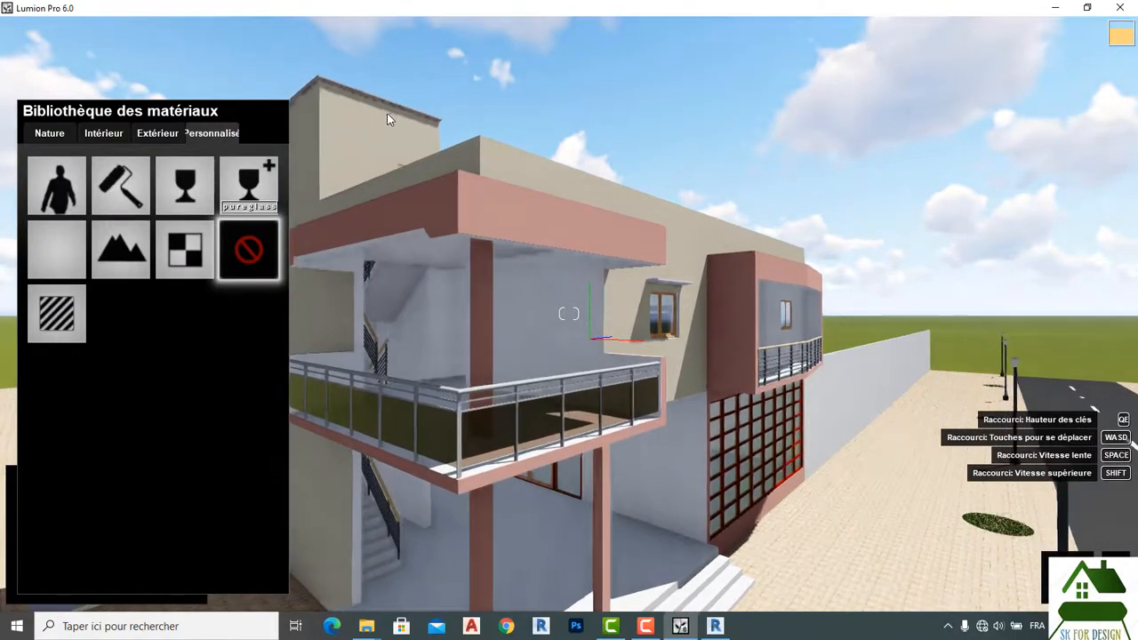
key(a)
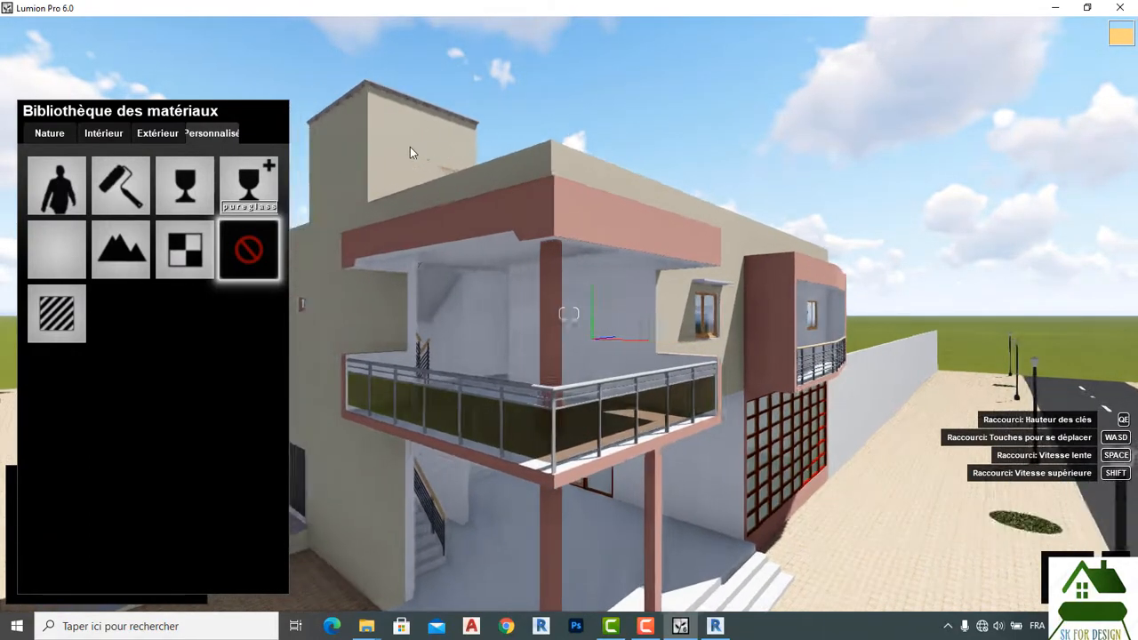
key(a)
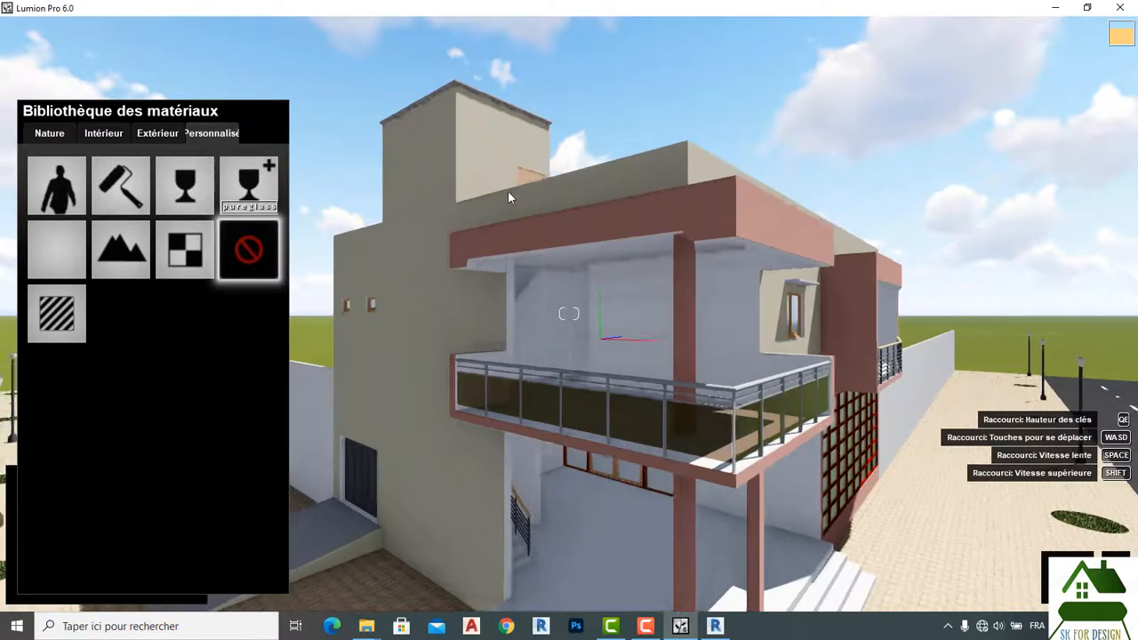
key(w)
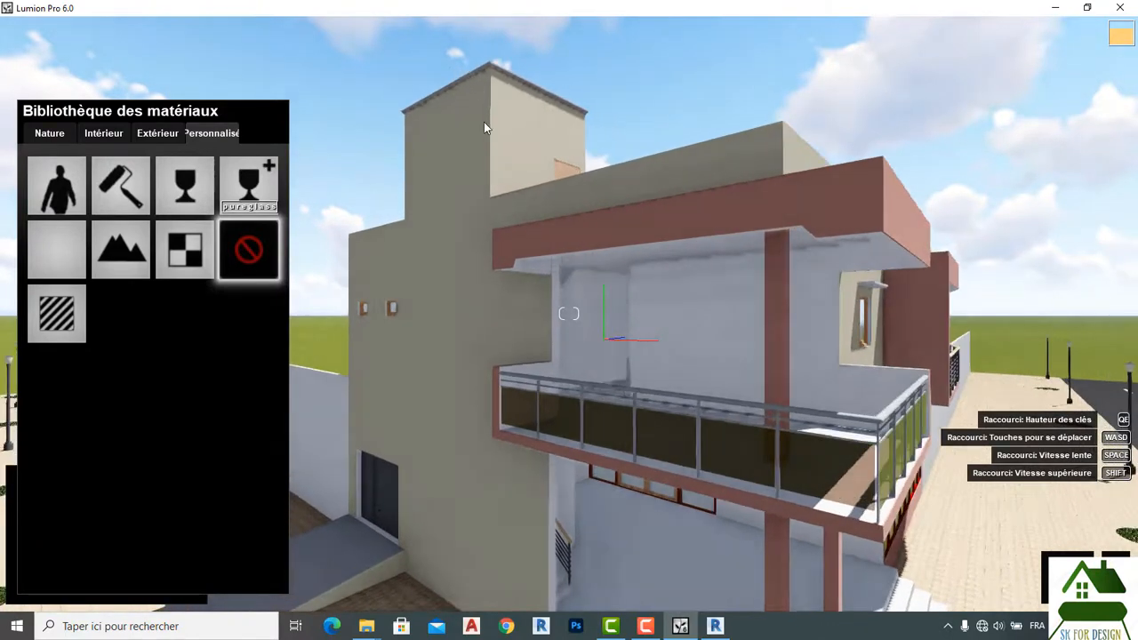
key(w)
key(q)
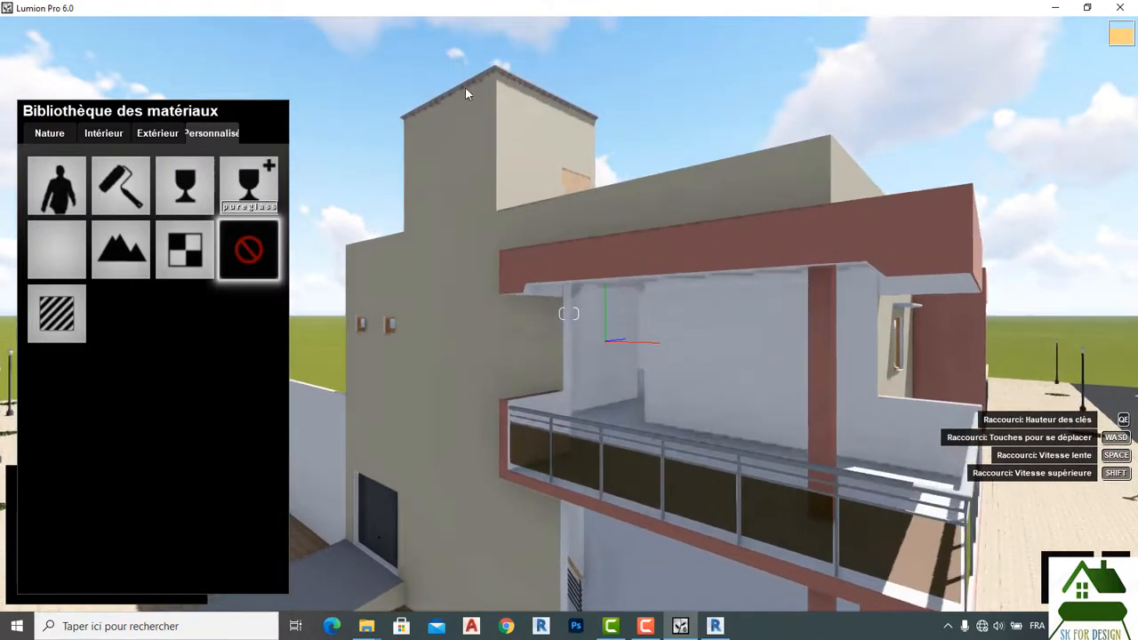
key(q)
key(w)
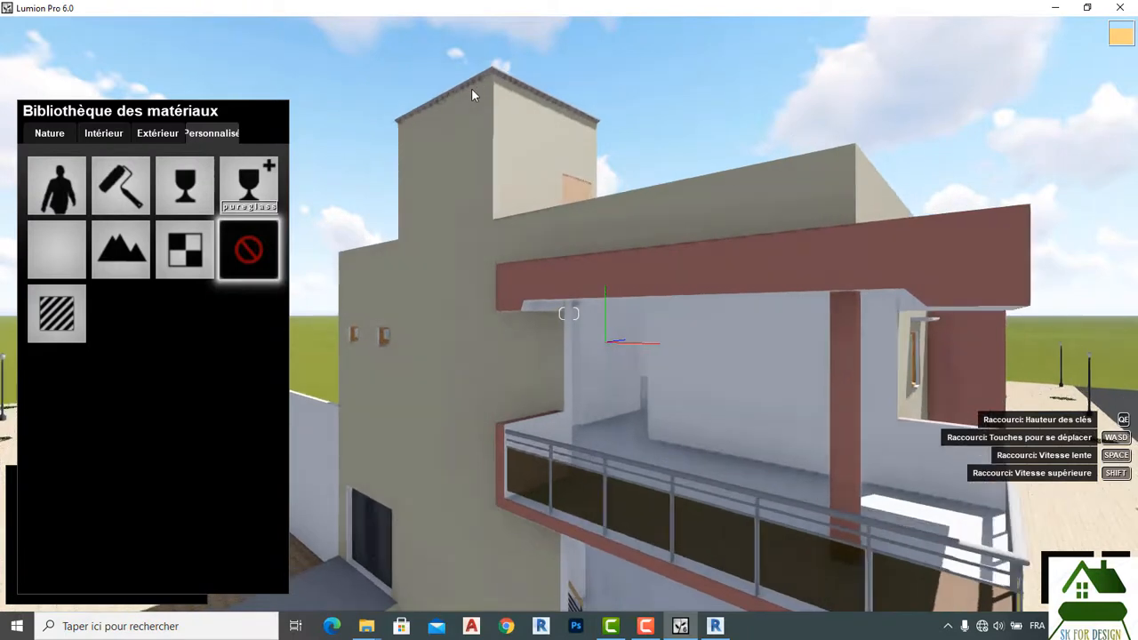
key(w)
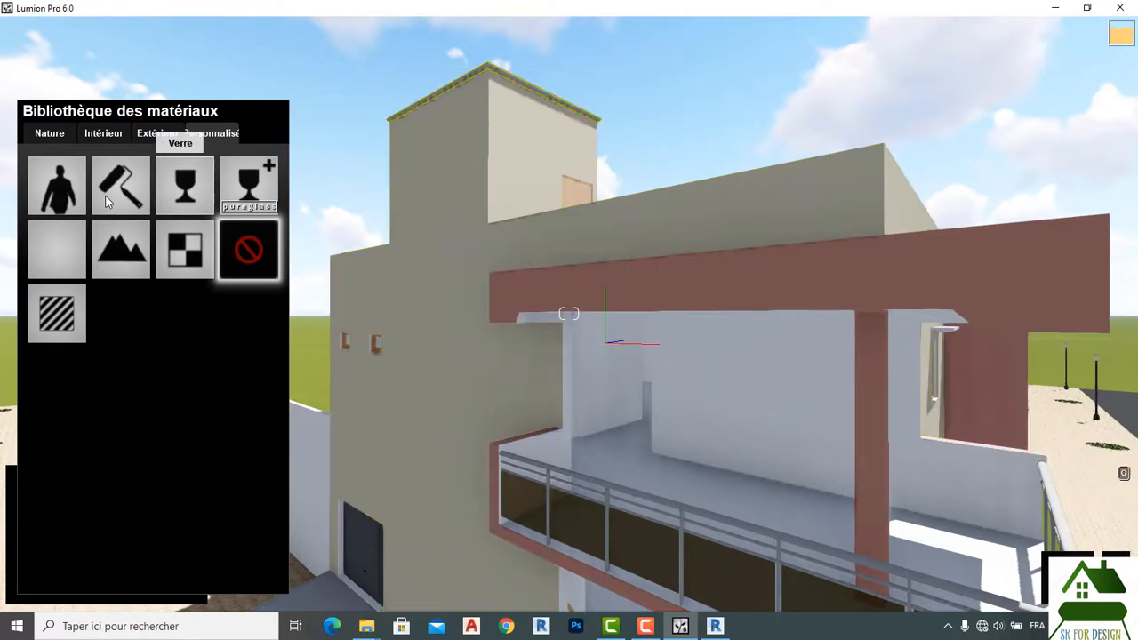
click(185, 186)
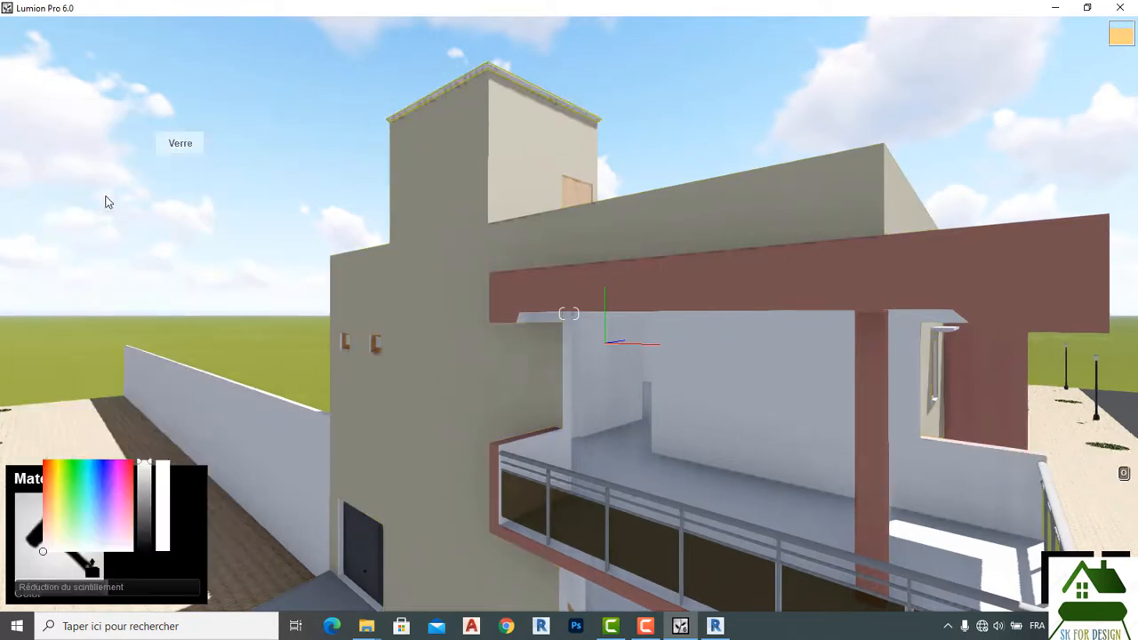
click(44, 467)
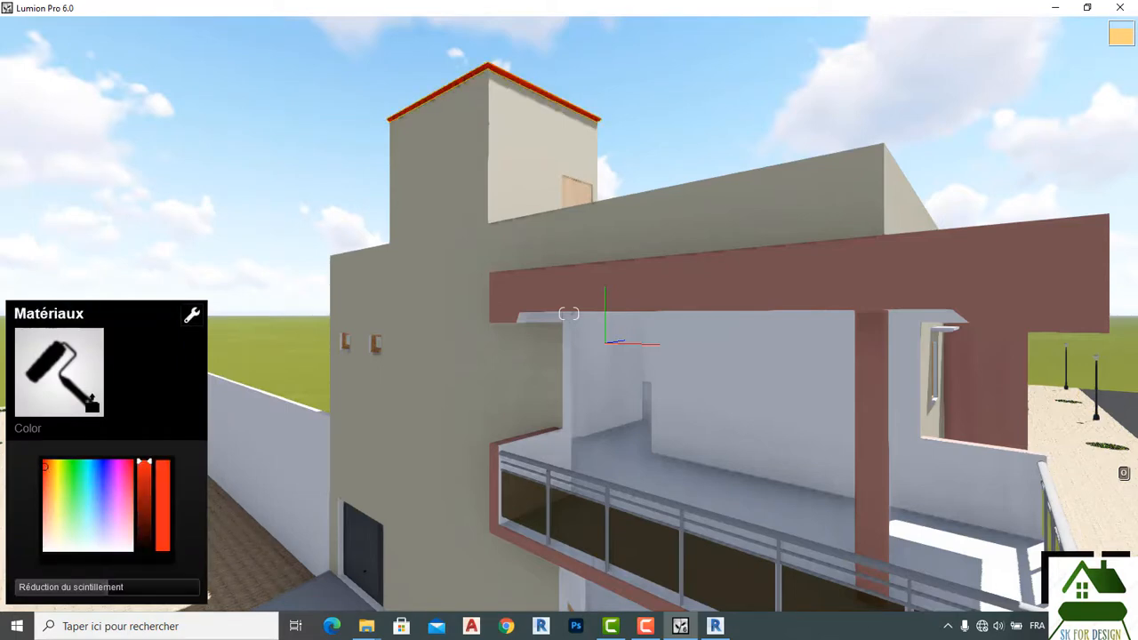
click(1098, 582)
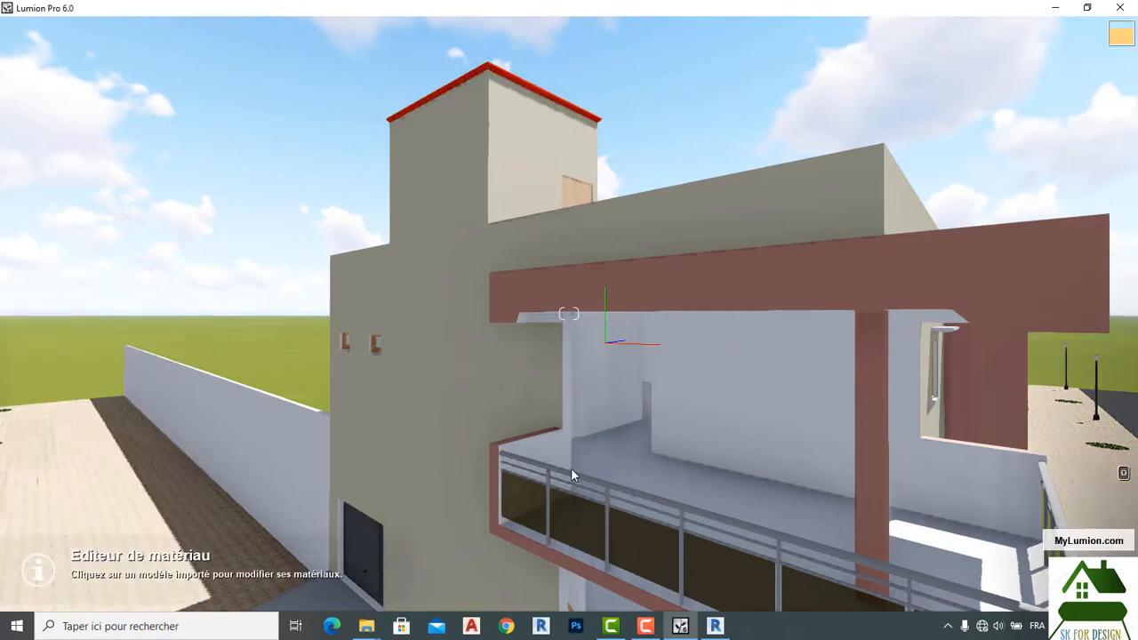
scroll(531, 427, down, 2)
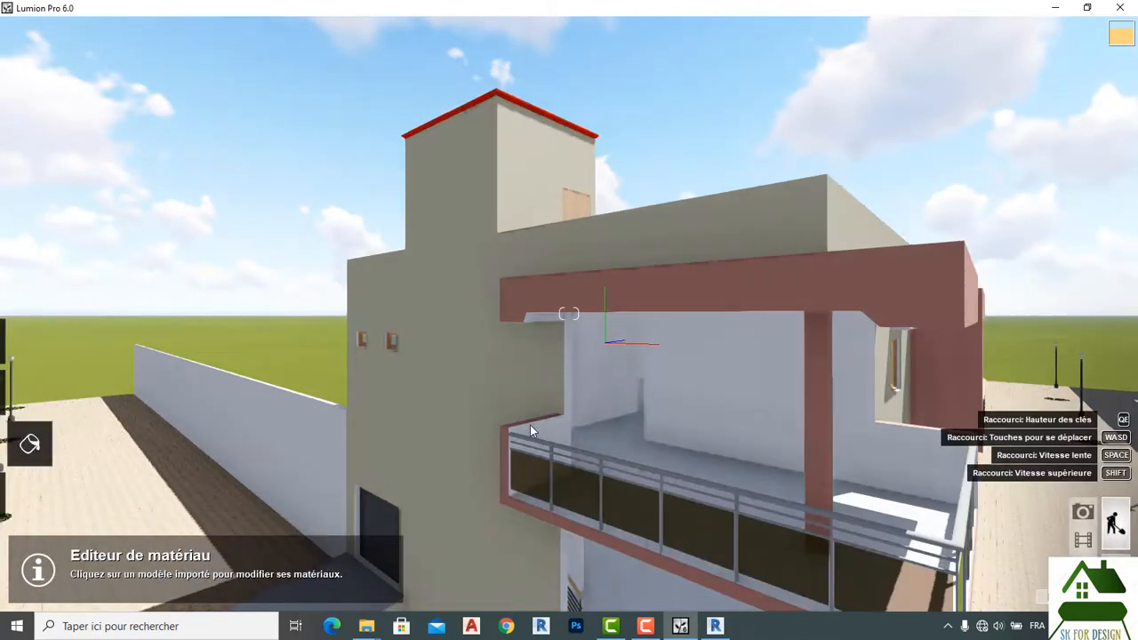
scroll(530, 426, down, 8)
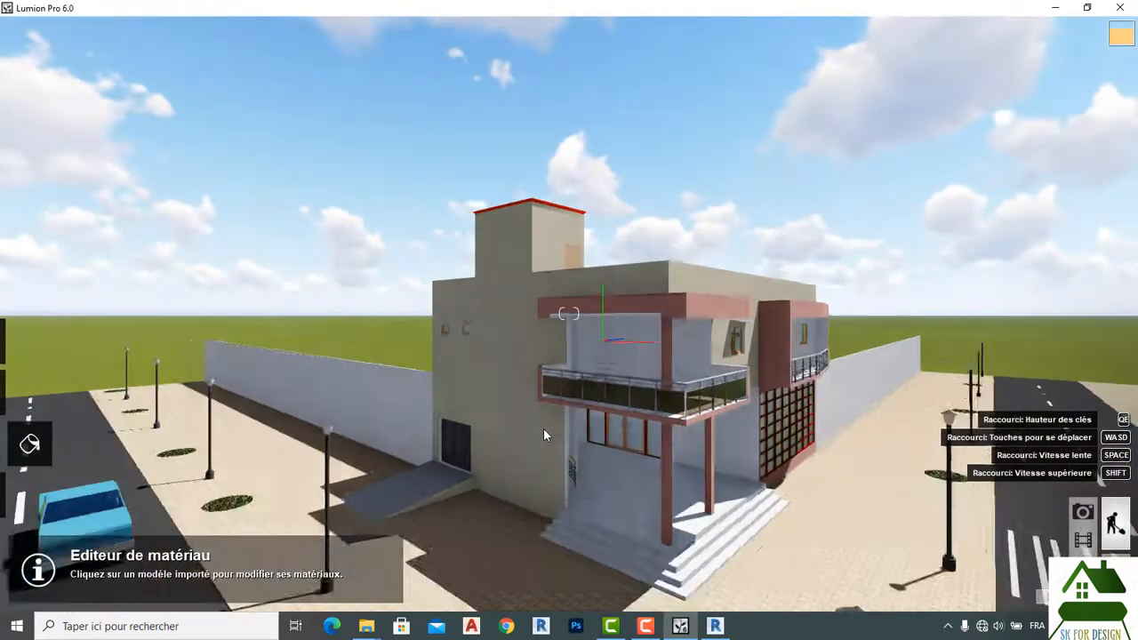
scroll(543, 428, down, 5)
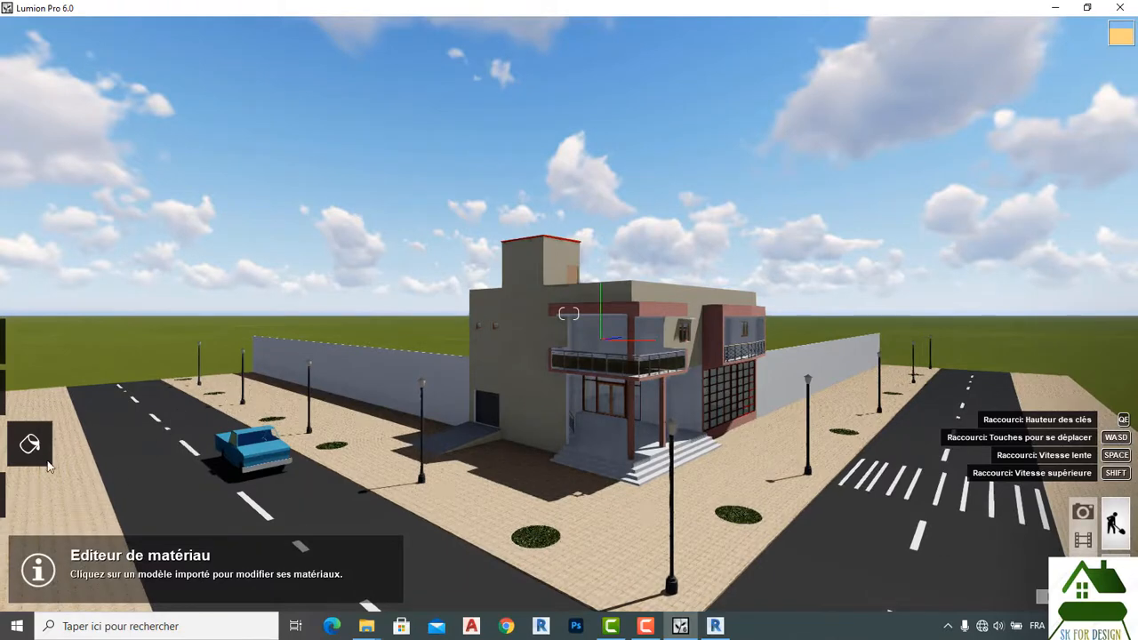
mouse_move(29, 436)
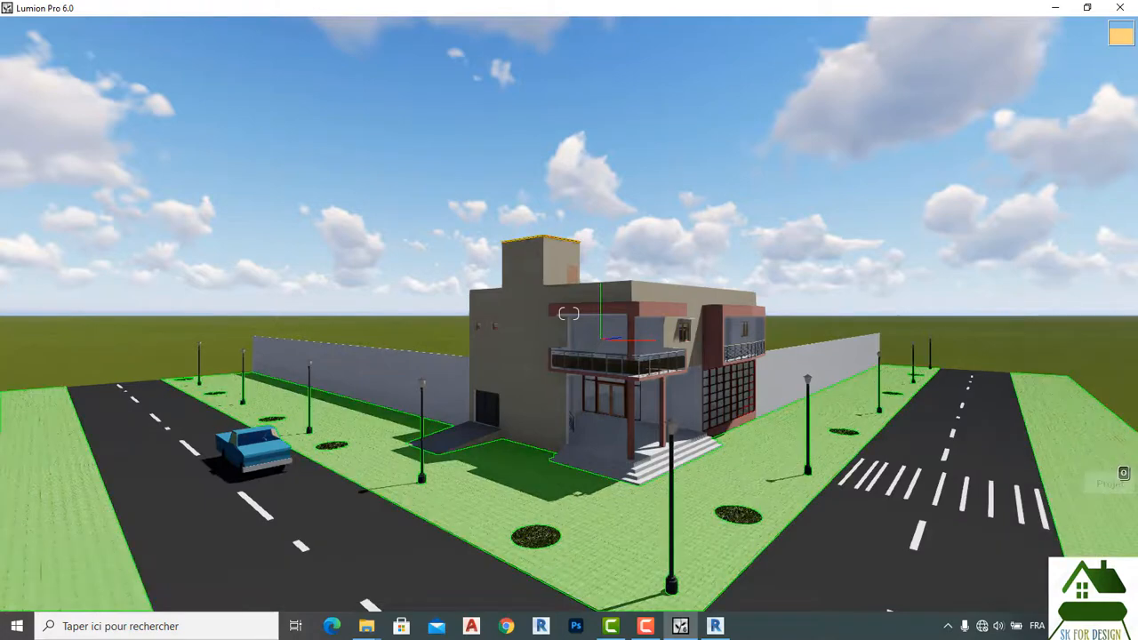
click(361, 343)
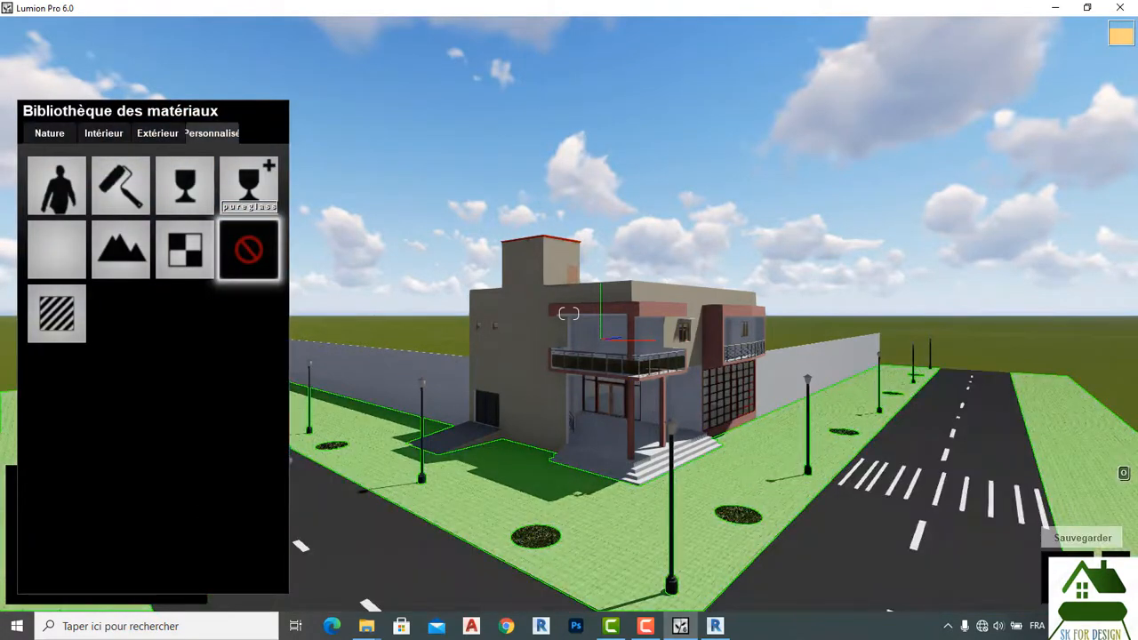
click(1115, 567)
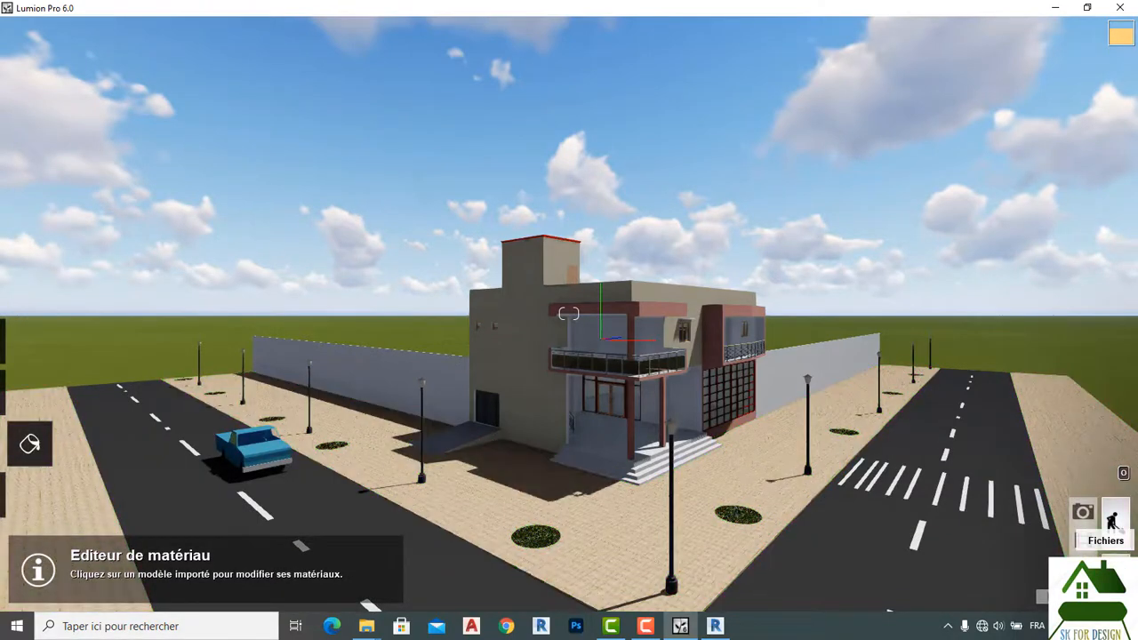
Open the save page of the MURS project and return to the build view.
click(1115, 522)
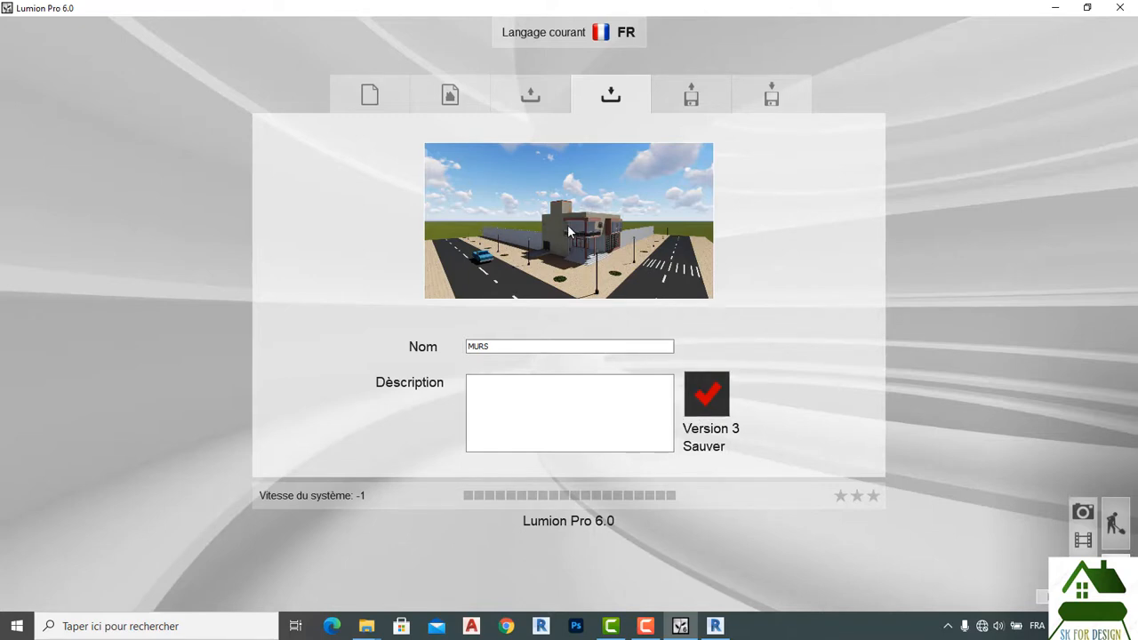
click(1116, 525)
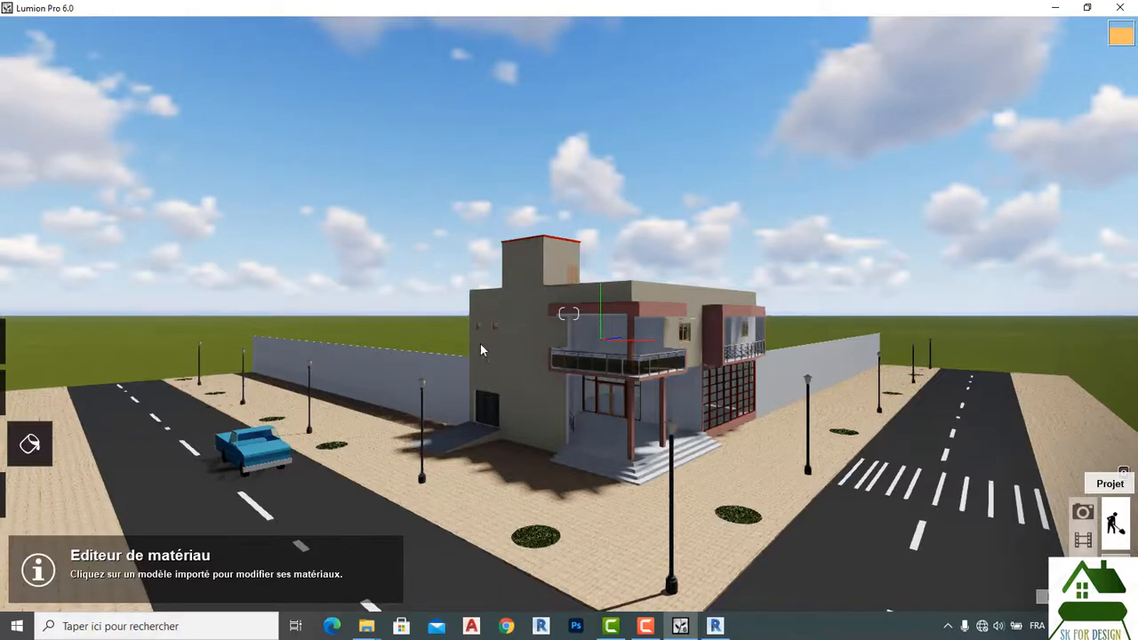
Choose the ArecaPalm_001 palm from the nature library for placing.
mouse_move(26, 480)
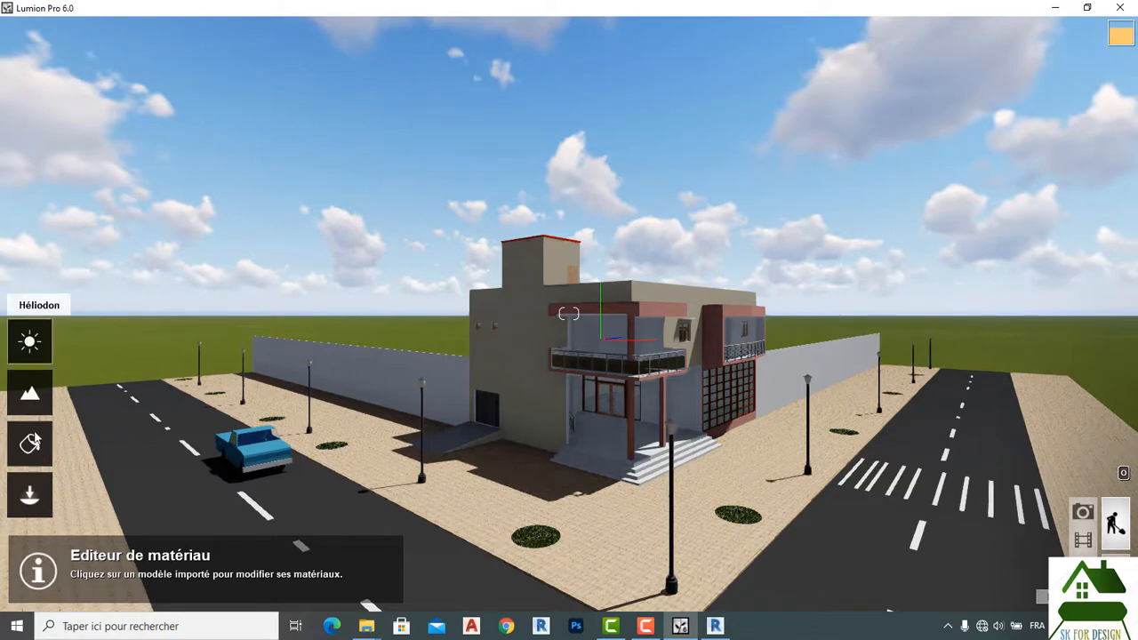
click(33, 500)
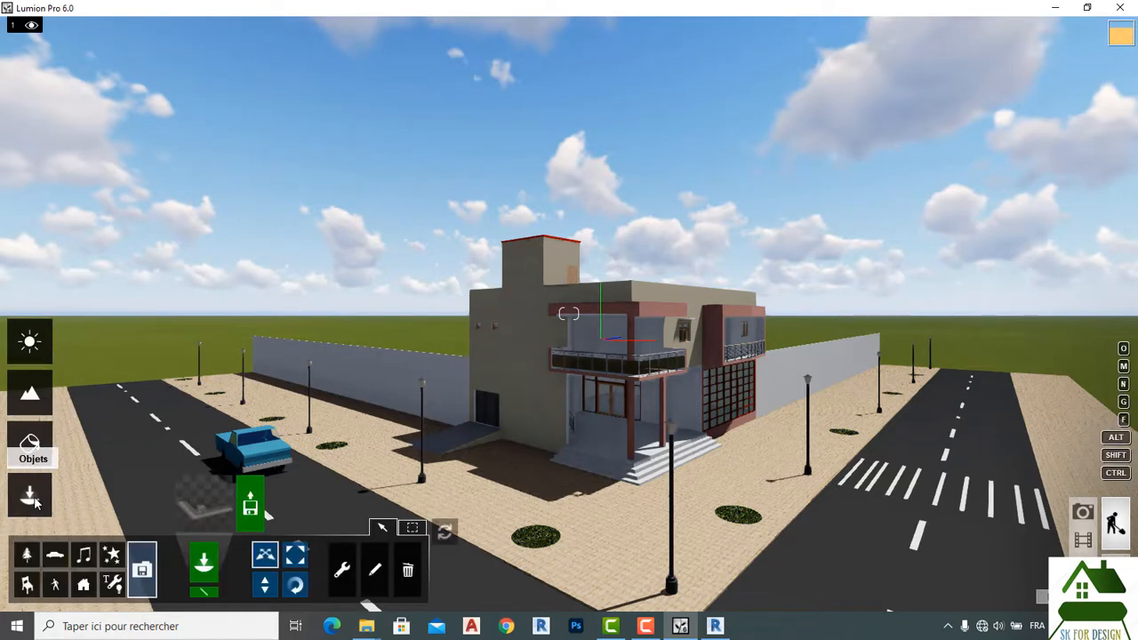
click(24, 556)
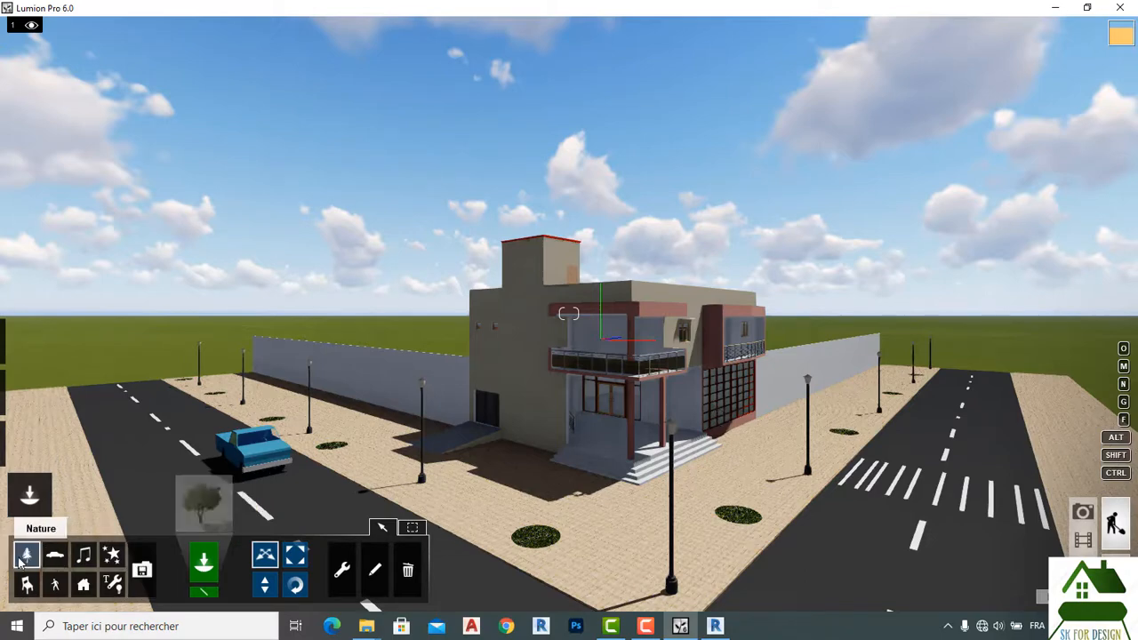
click(190, 505)
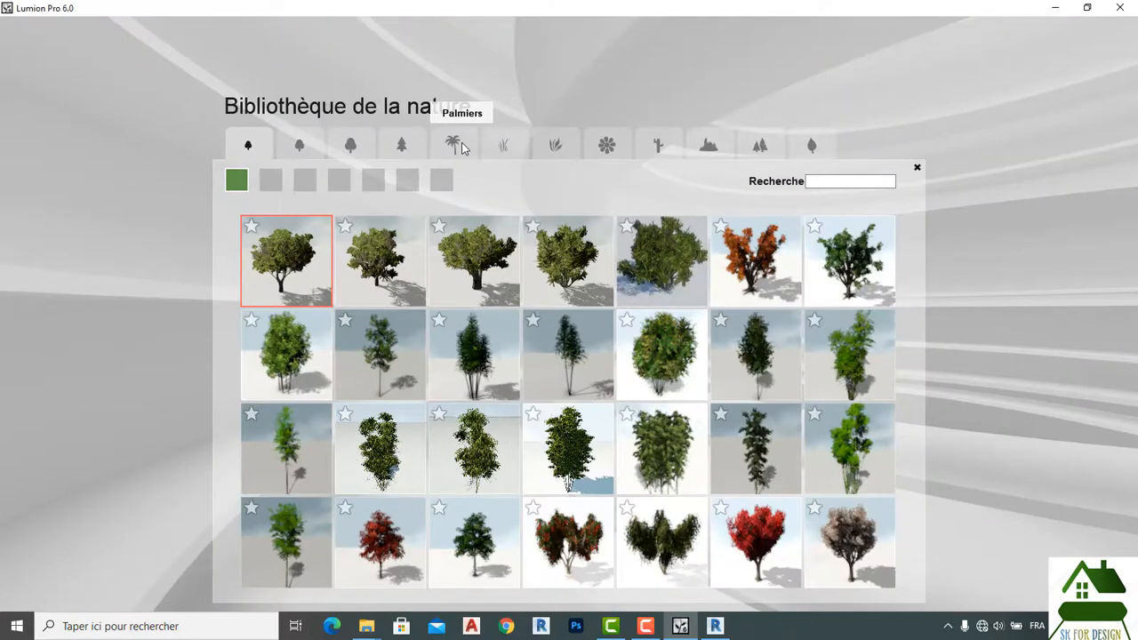
click(464, 147)
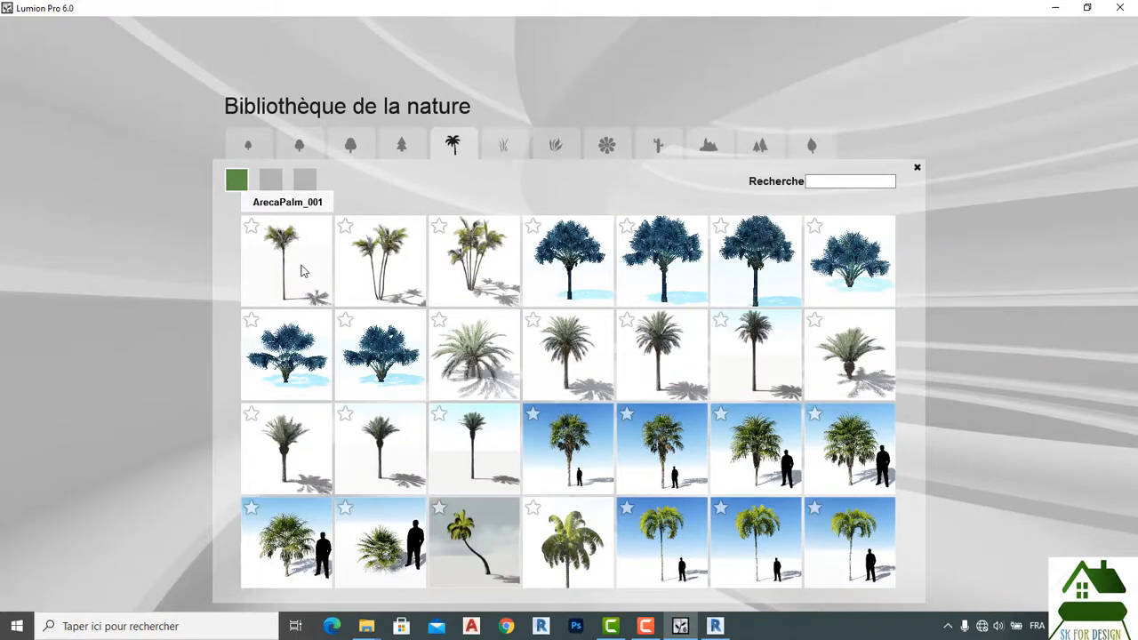
click(849, 360)
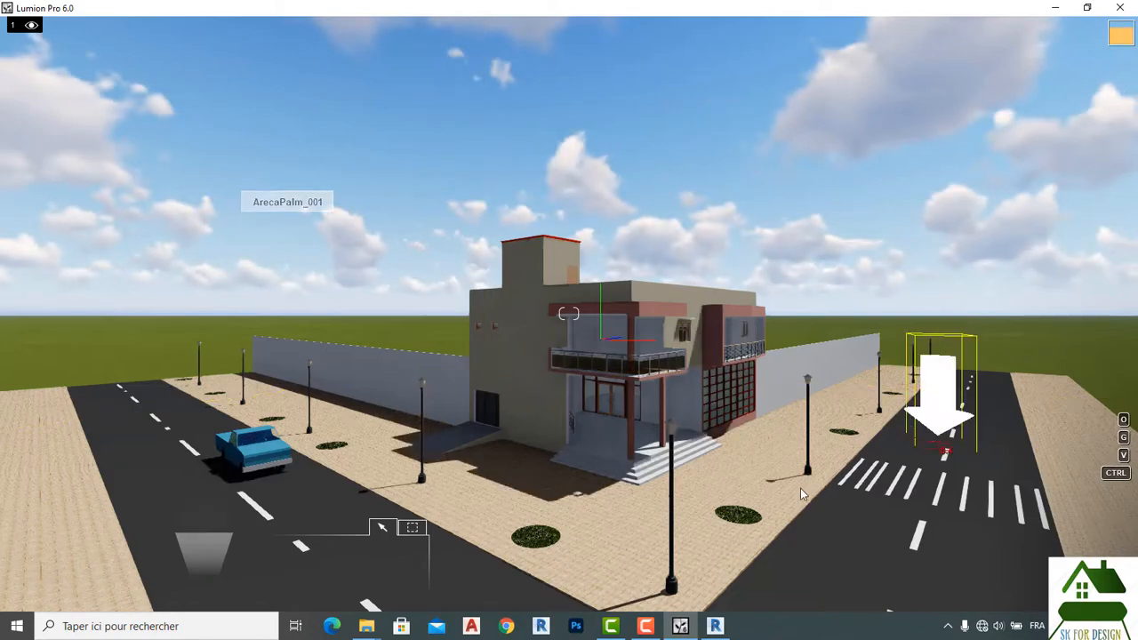
Place three ArecaPalm_001 palms in the pavement planting beds nearest the building, two along the crosswalk side and one at the front corner.
click(743, 521)
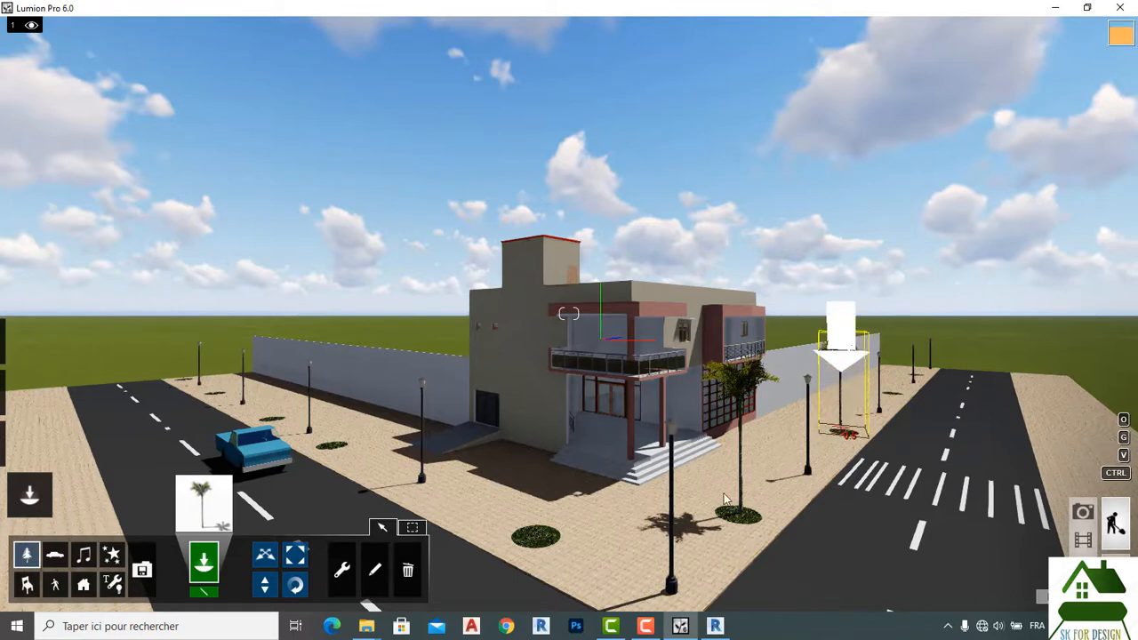
click(843, 432)
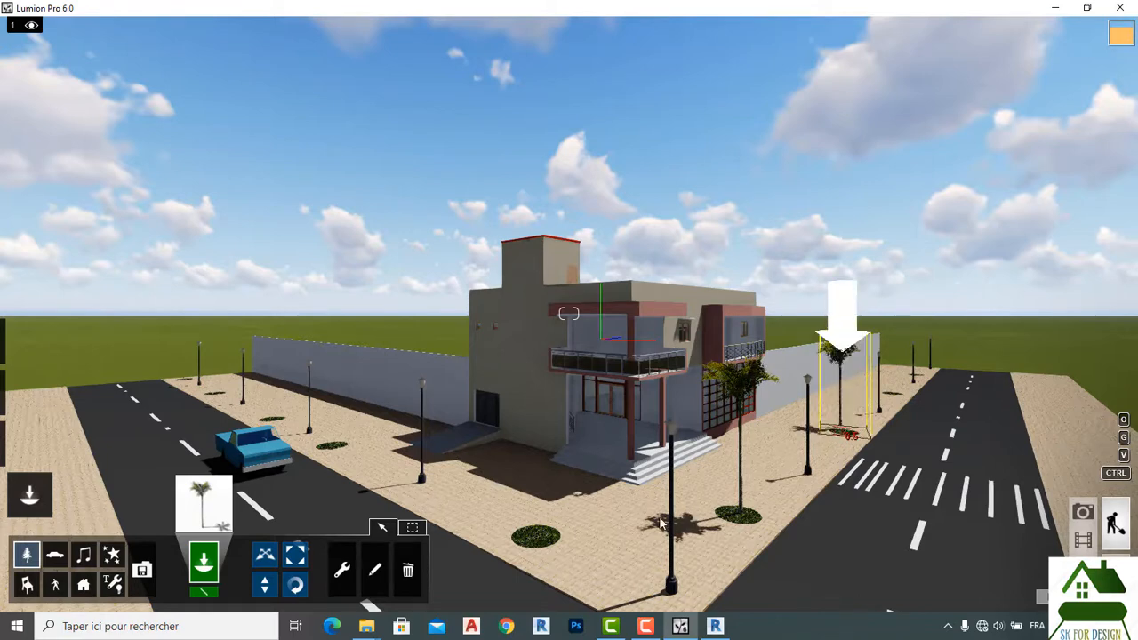
click(544, 536)
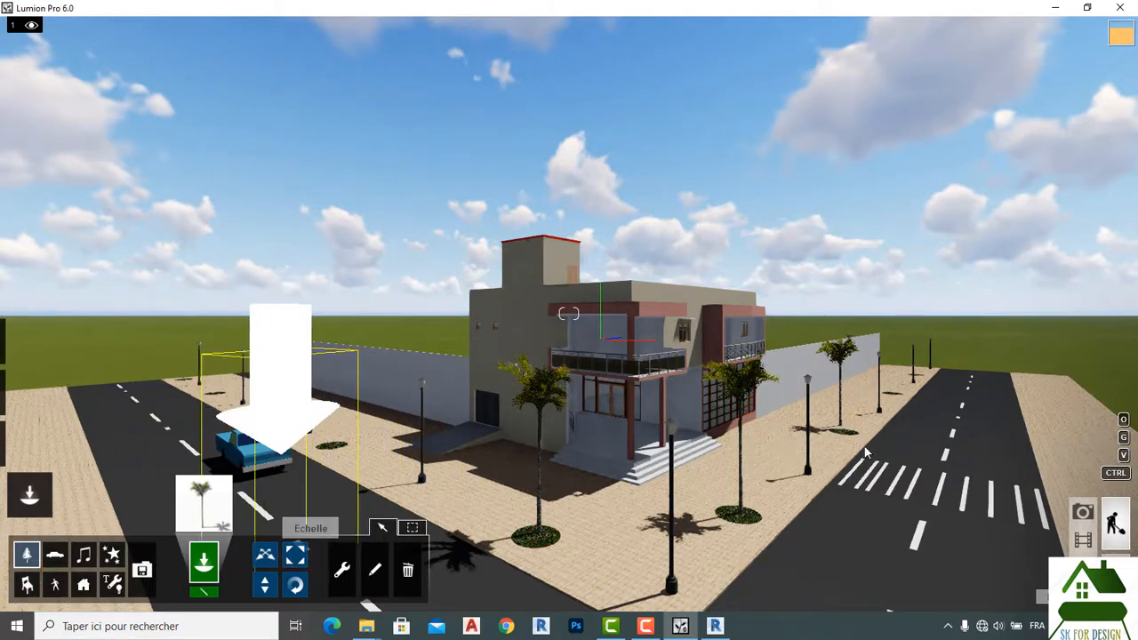
Move the palm beside the latticed facade to the centre of its planting bed.
key(w)
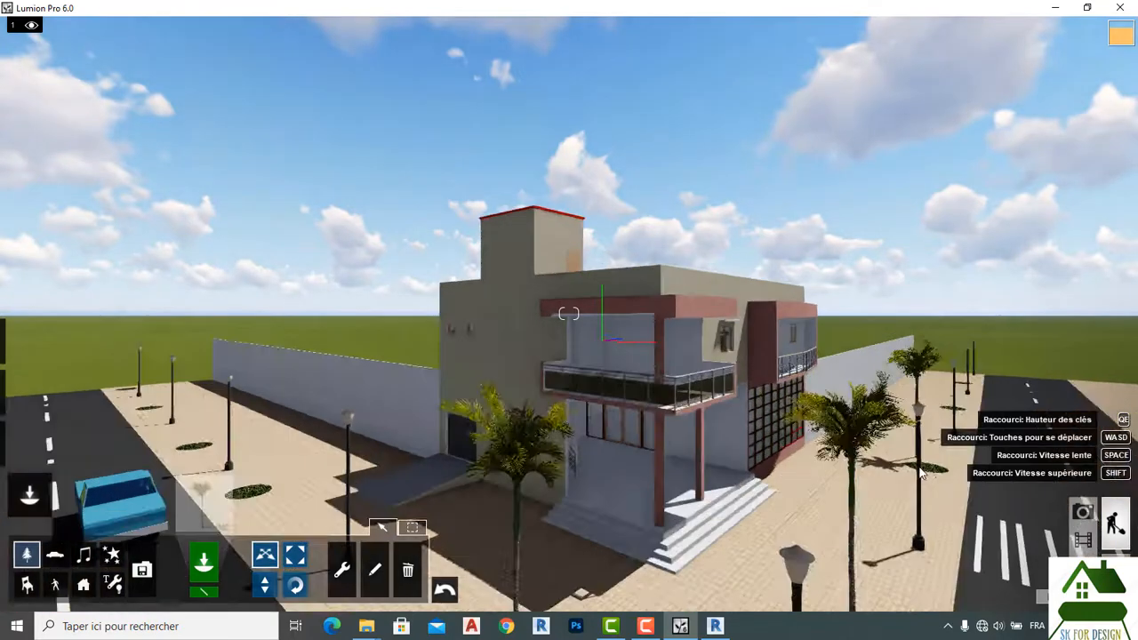
key(w)
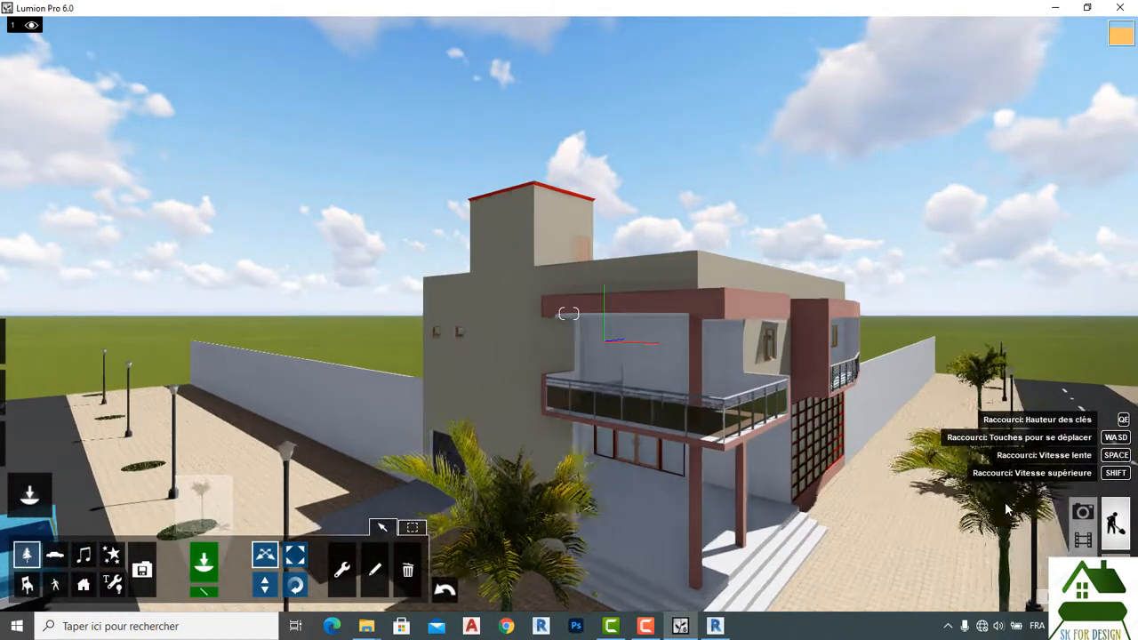
key(a)
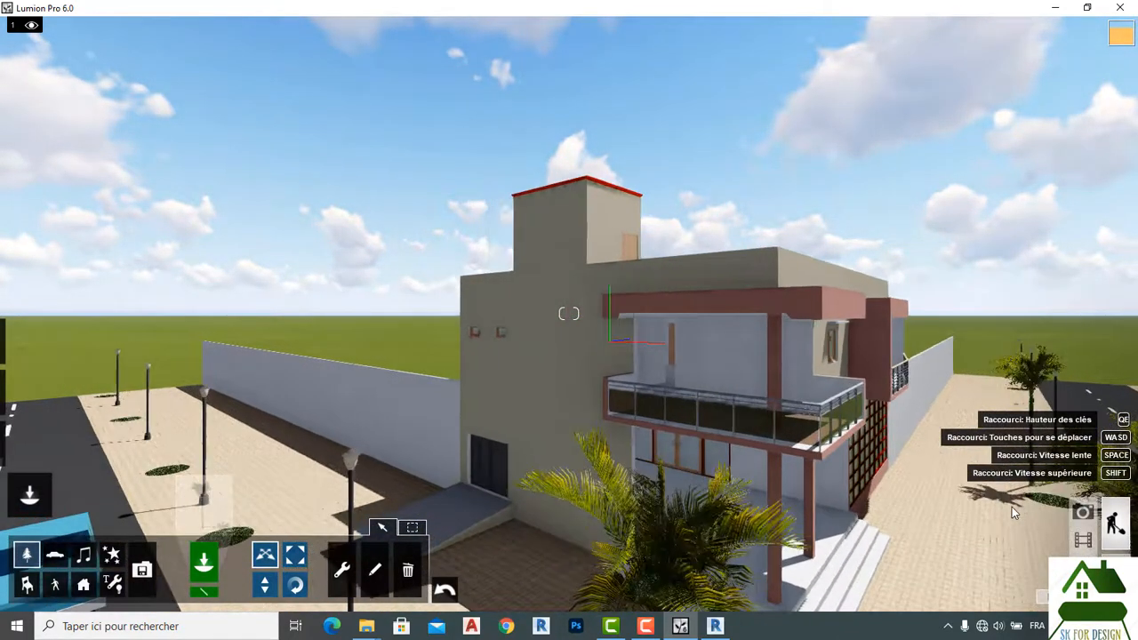
key(a)
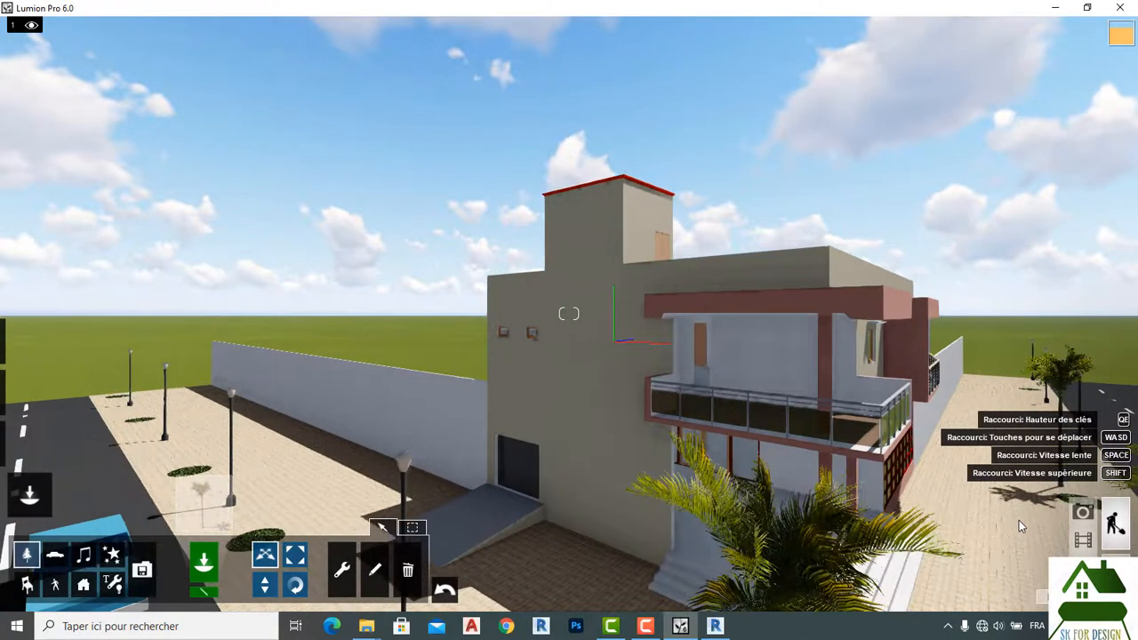
key(d)
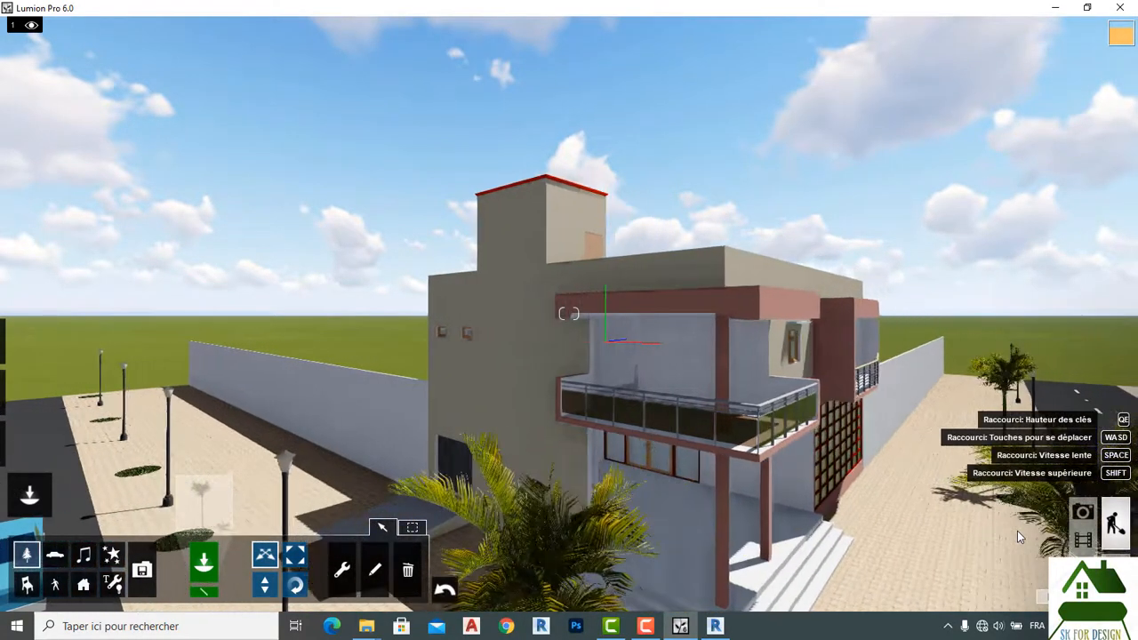
key(w)
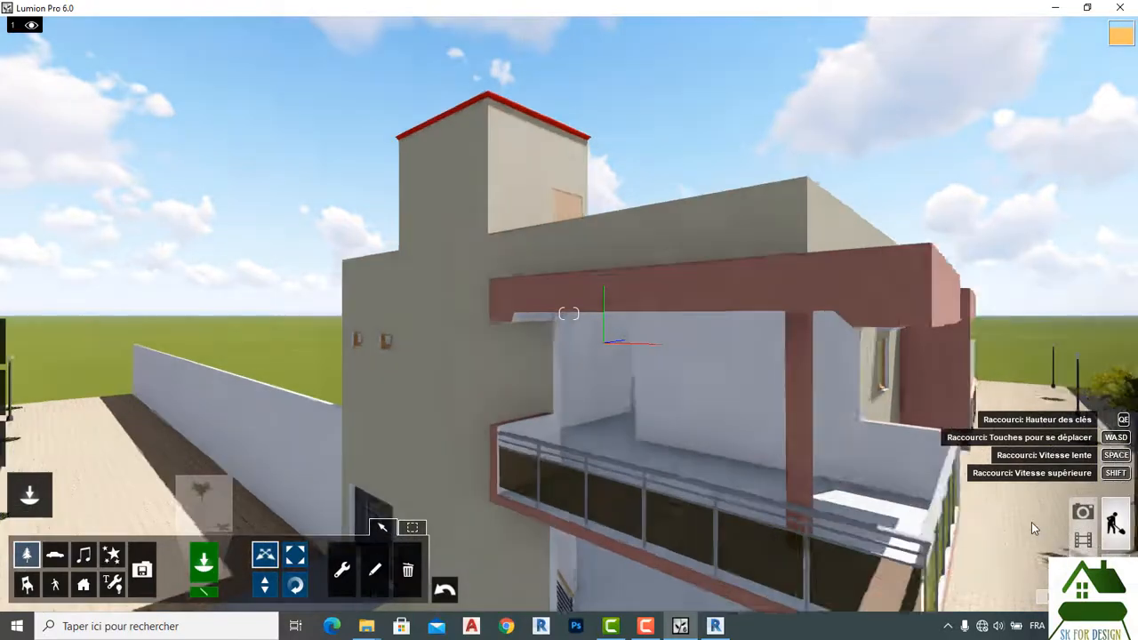
key(w)
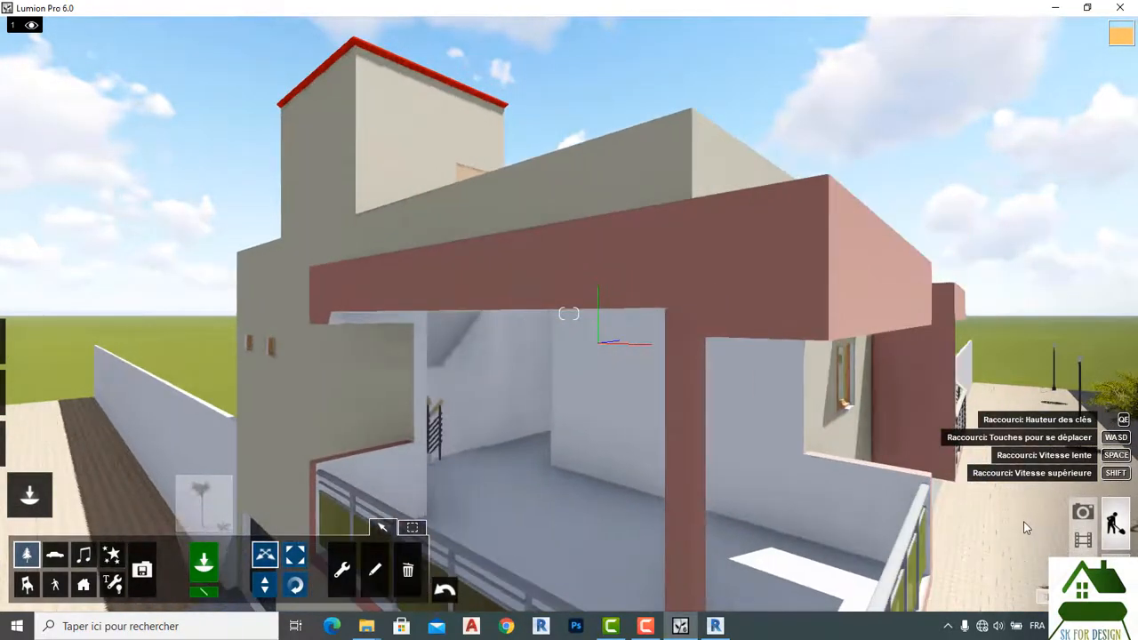
key(d)
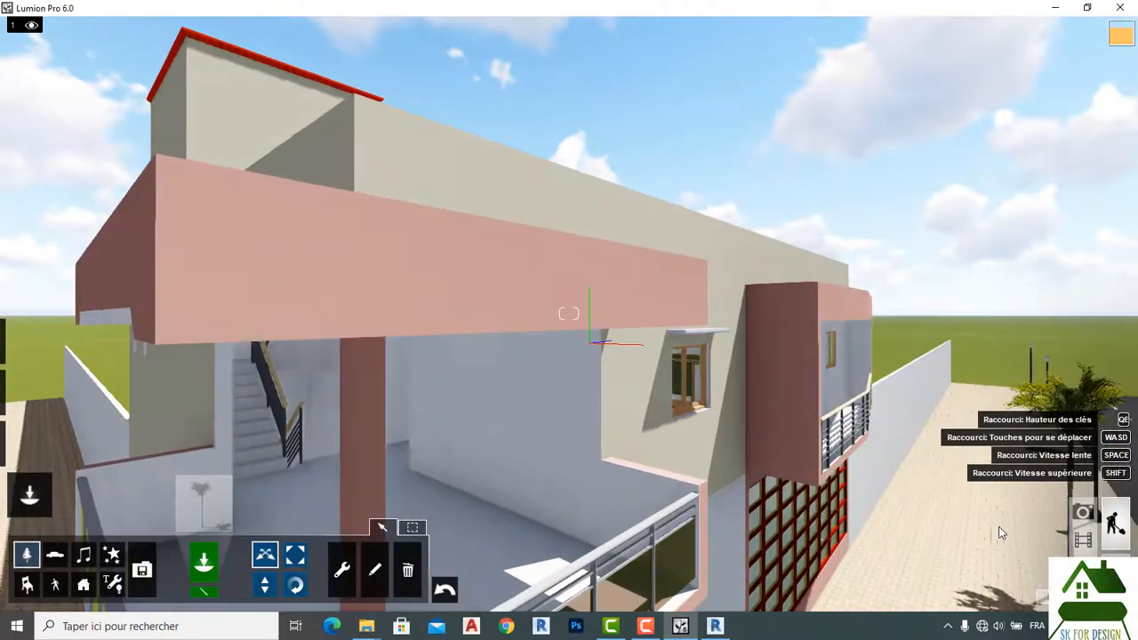
key(d)
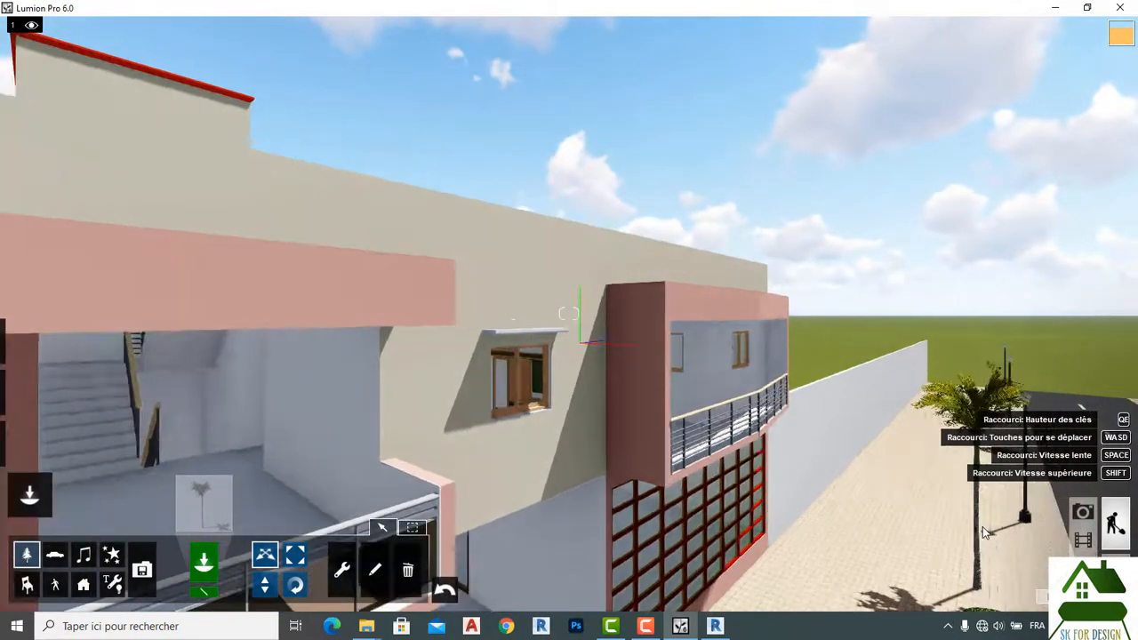
key(d)
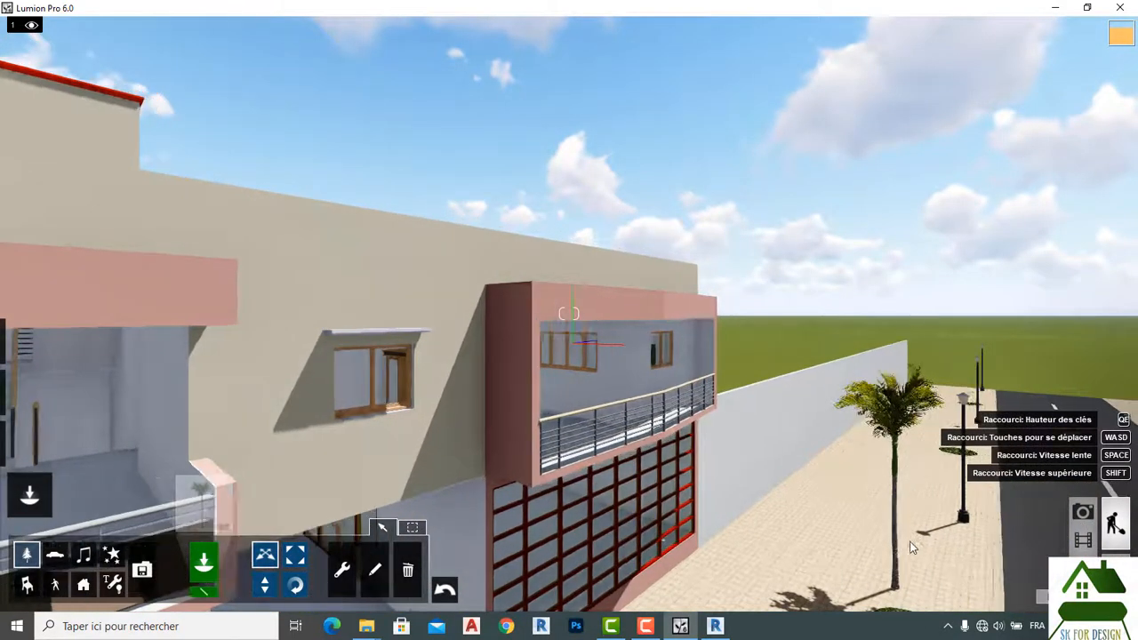
key(d)
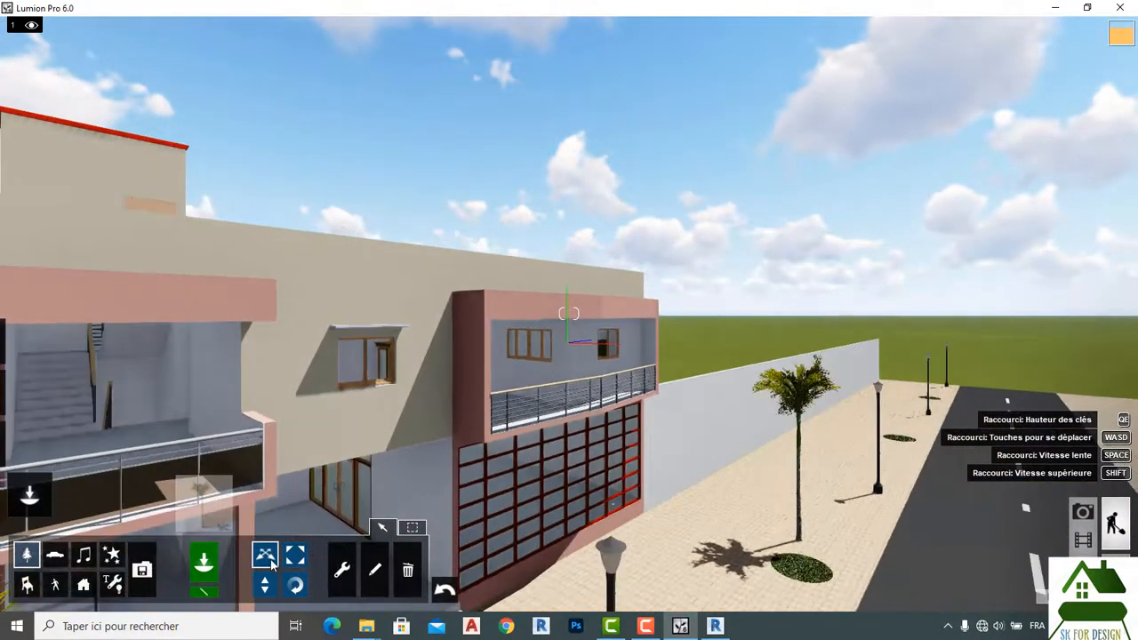
key(s)
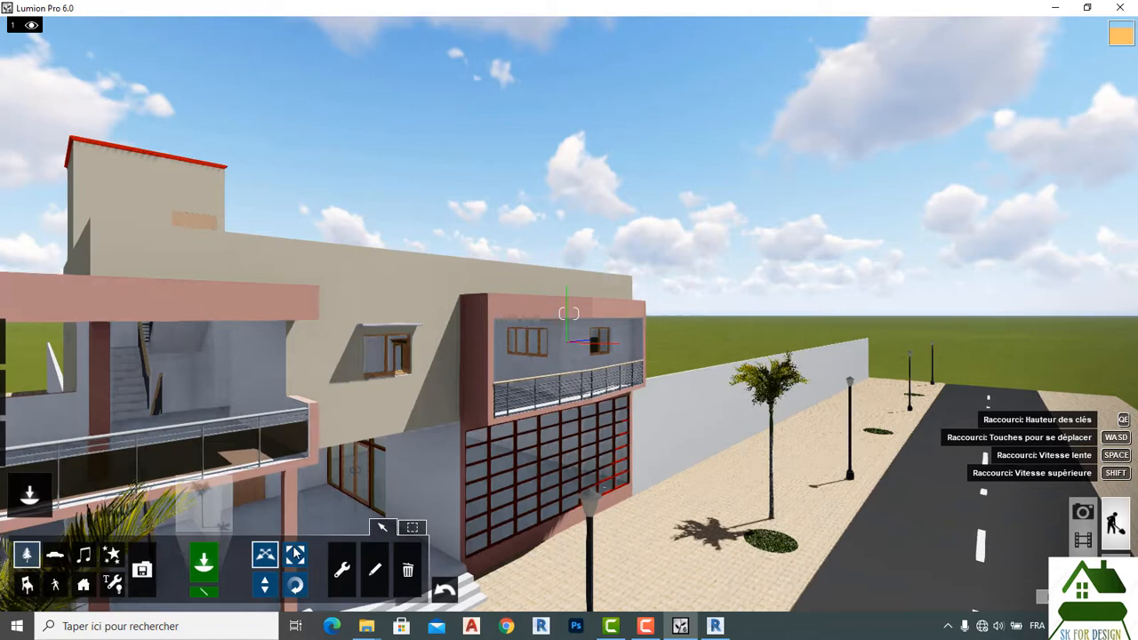
click(262, 557)
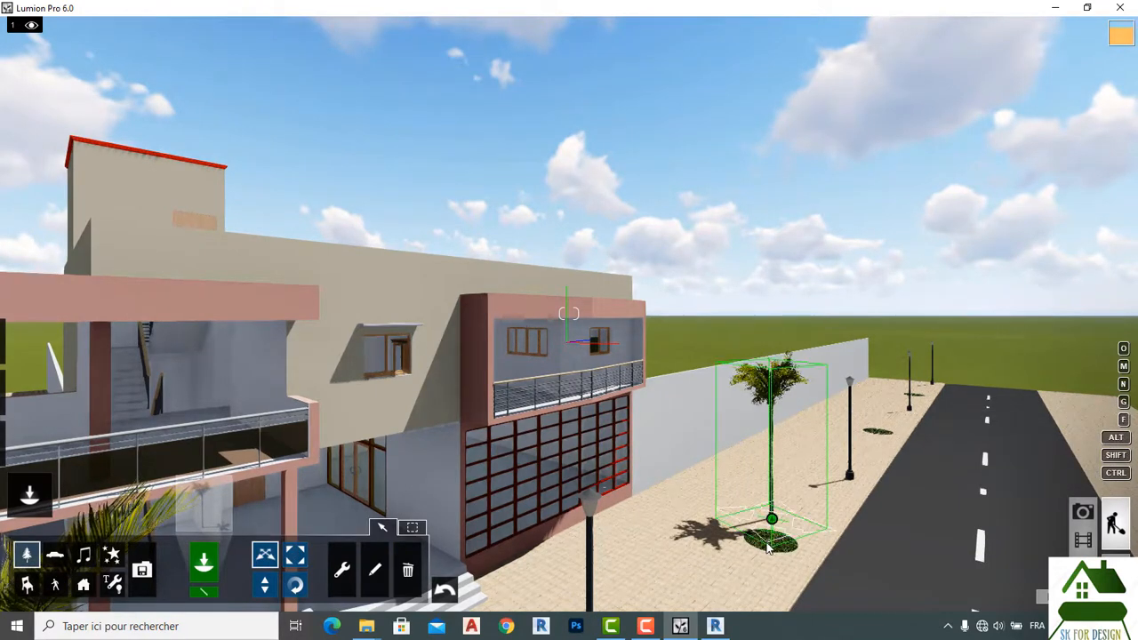
drag(771, 519, 773, 541)
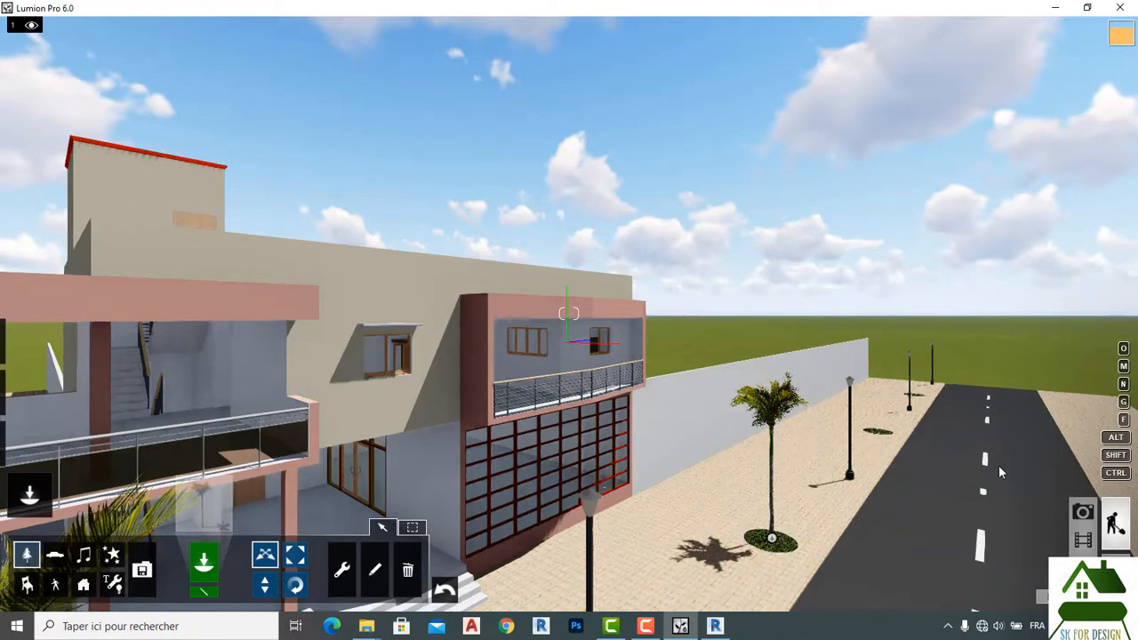
Choose the ArecaPalm_001 palm again and place it in the next two planting beds along the boundary wall.
key(d)
key(w)
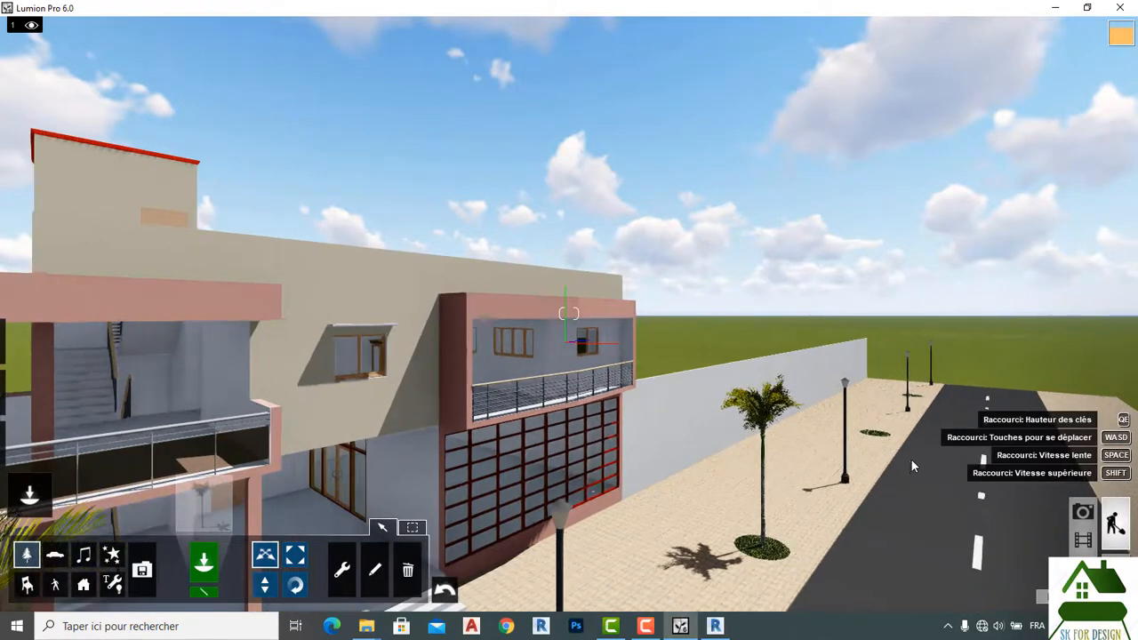
key(w)
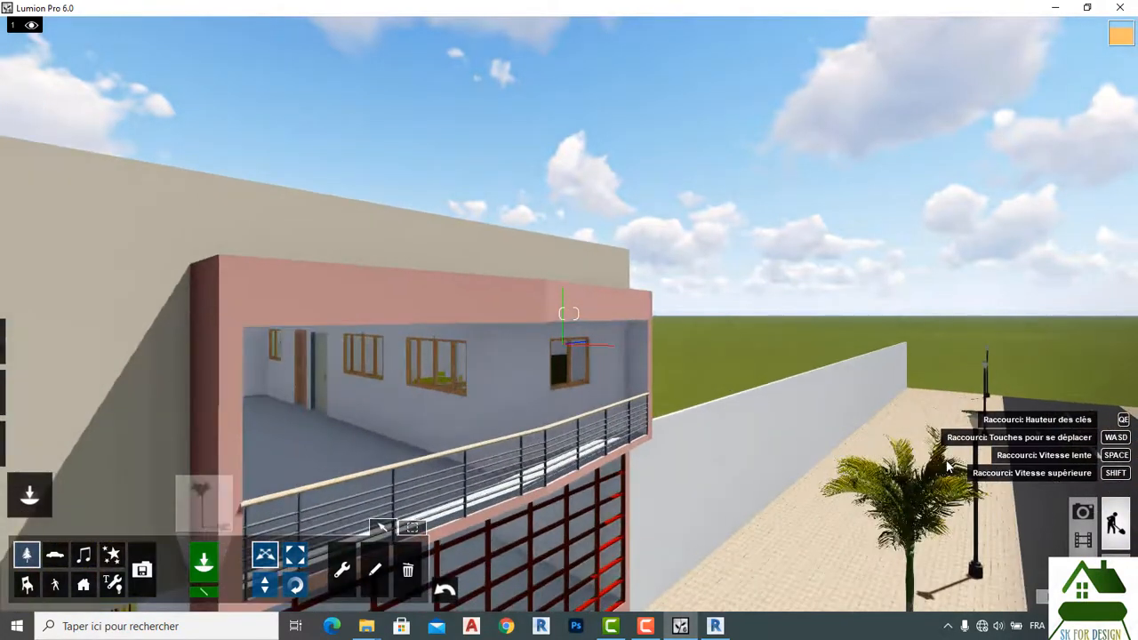
key(w)
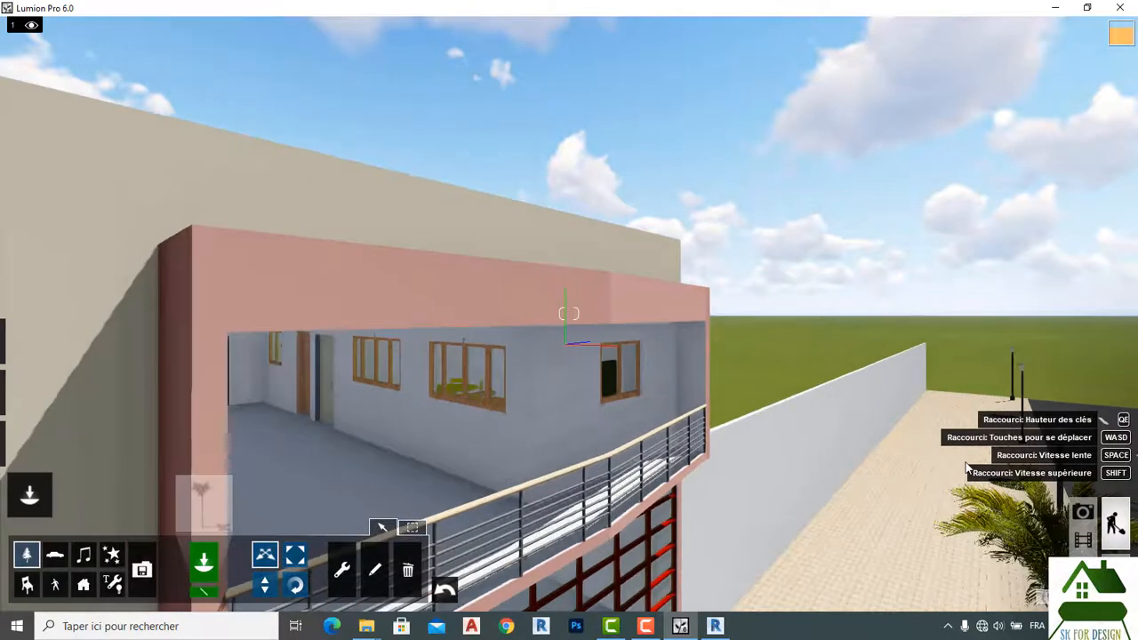
key(d)
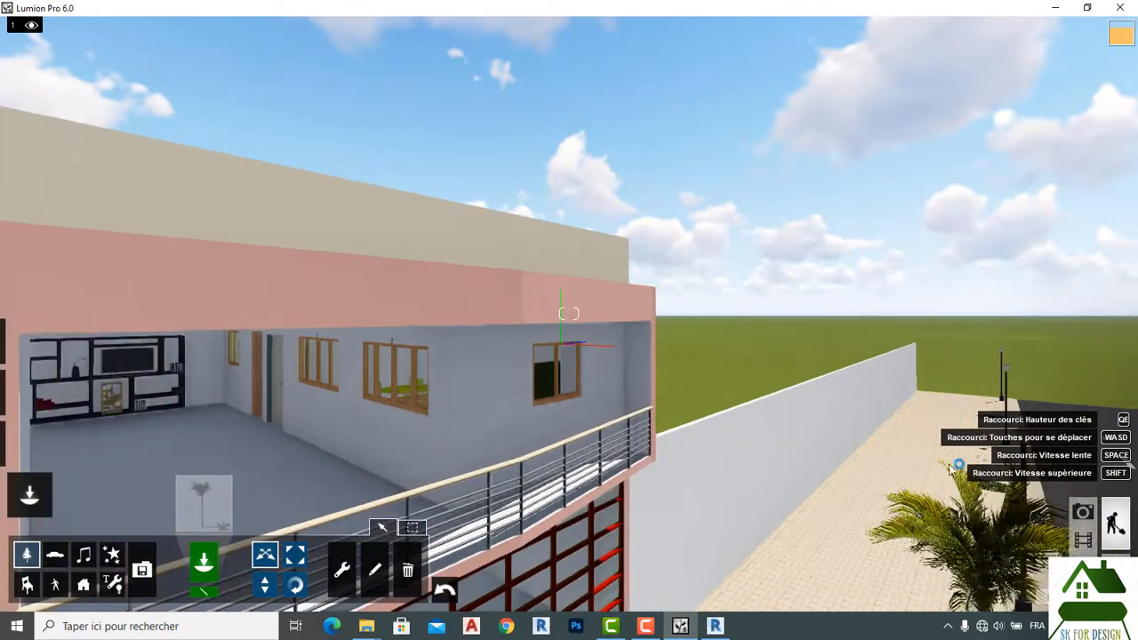
key(d)
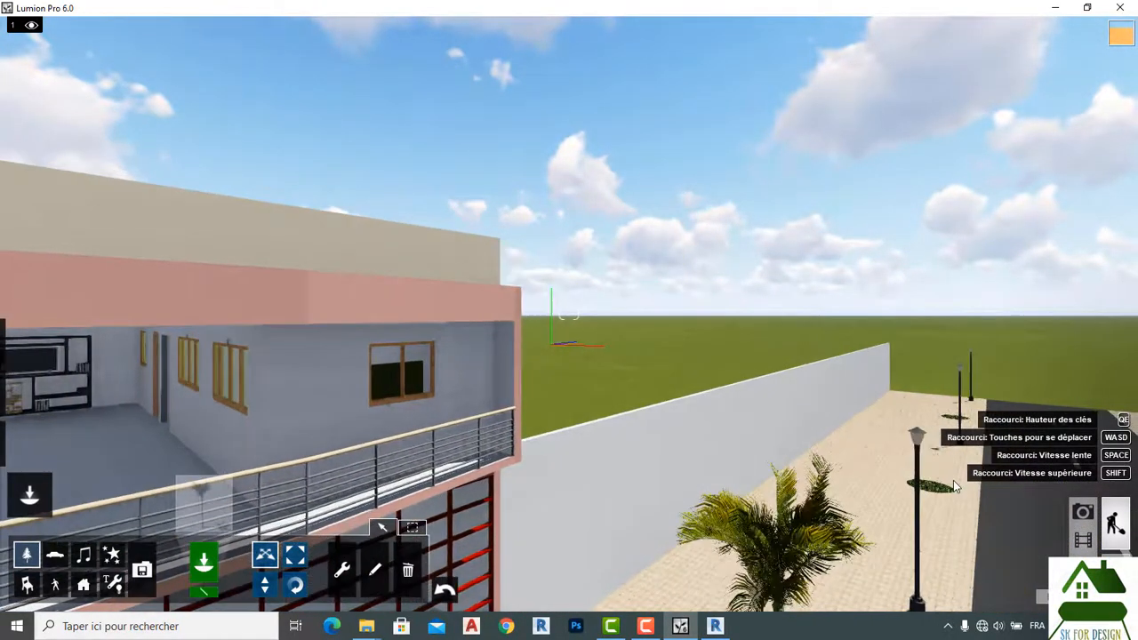
key(w)
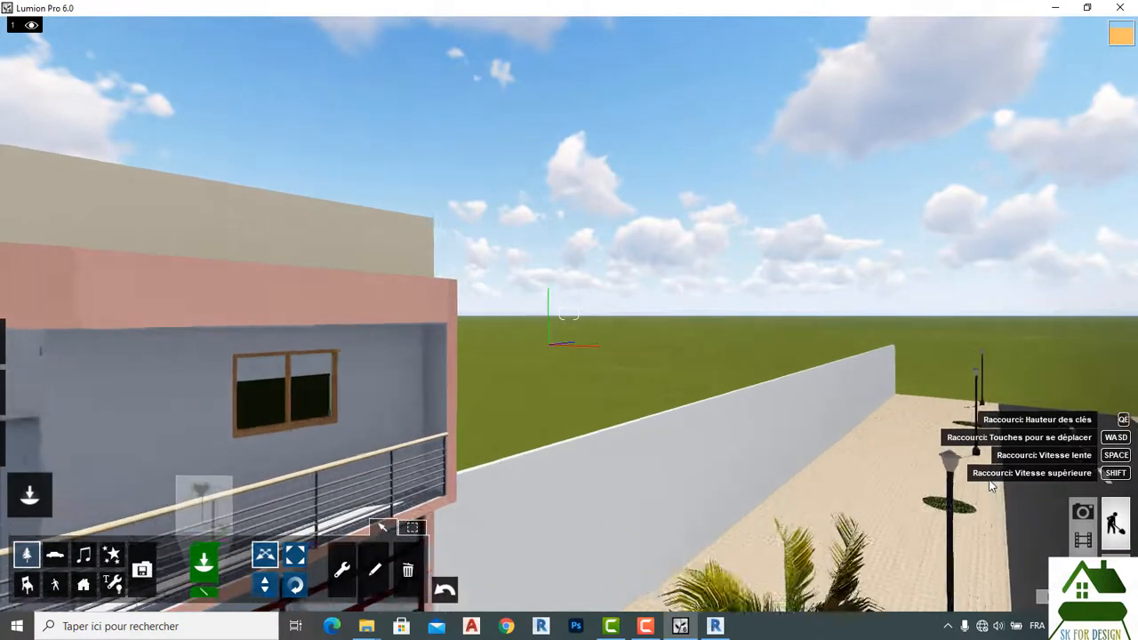
key(d)
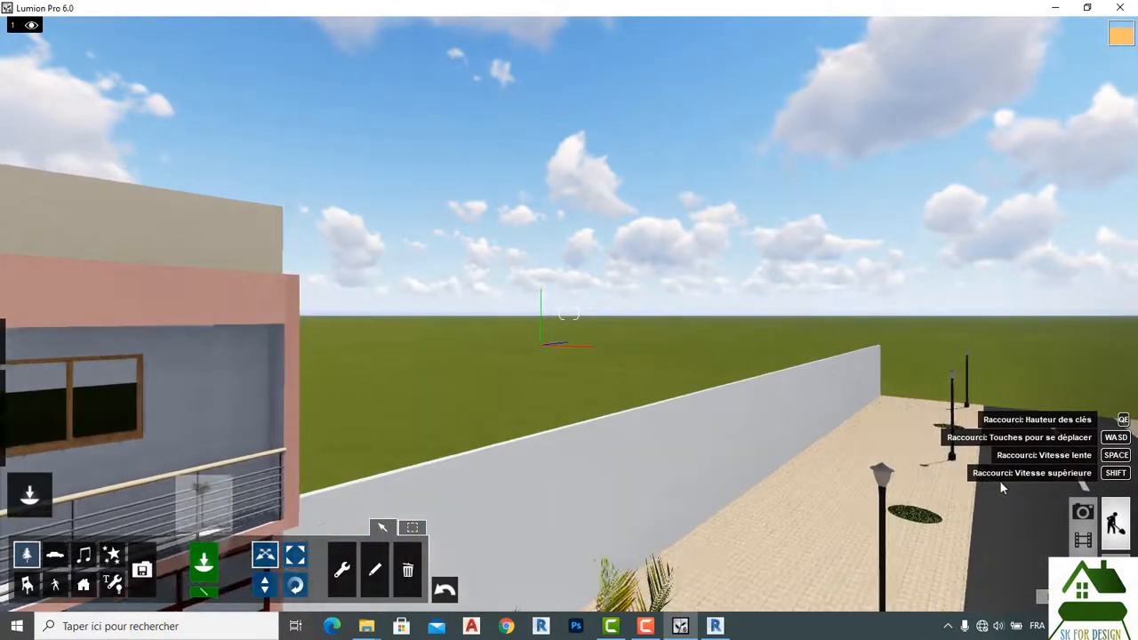
key(d)
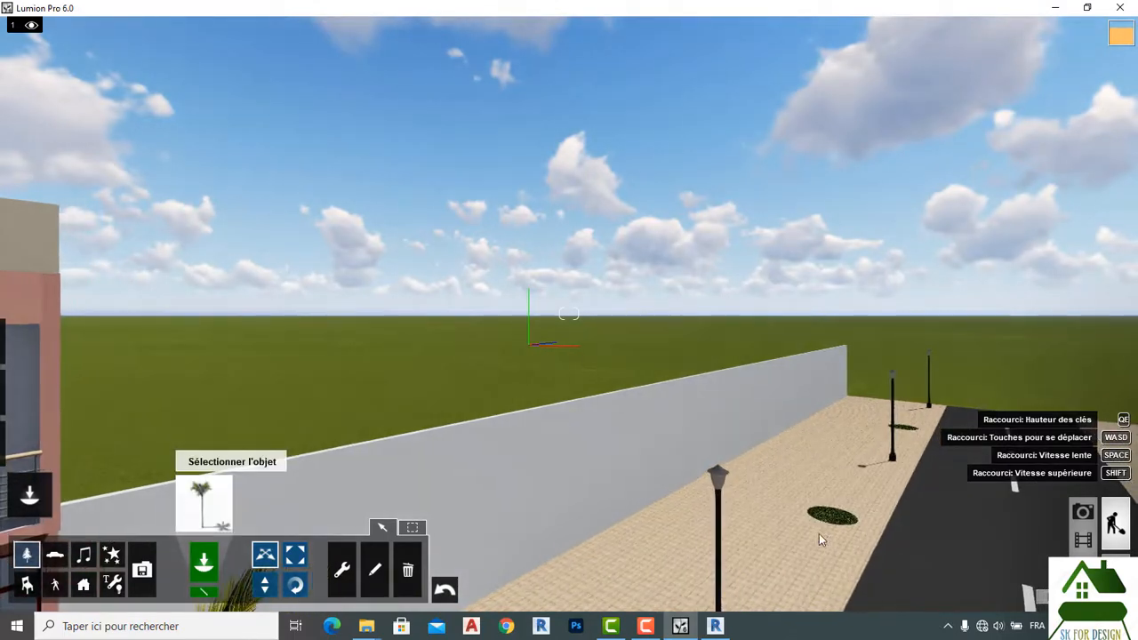
click(194, 503)
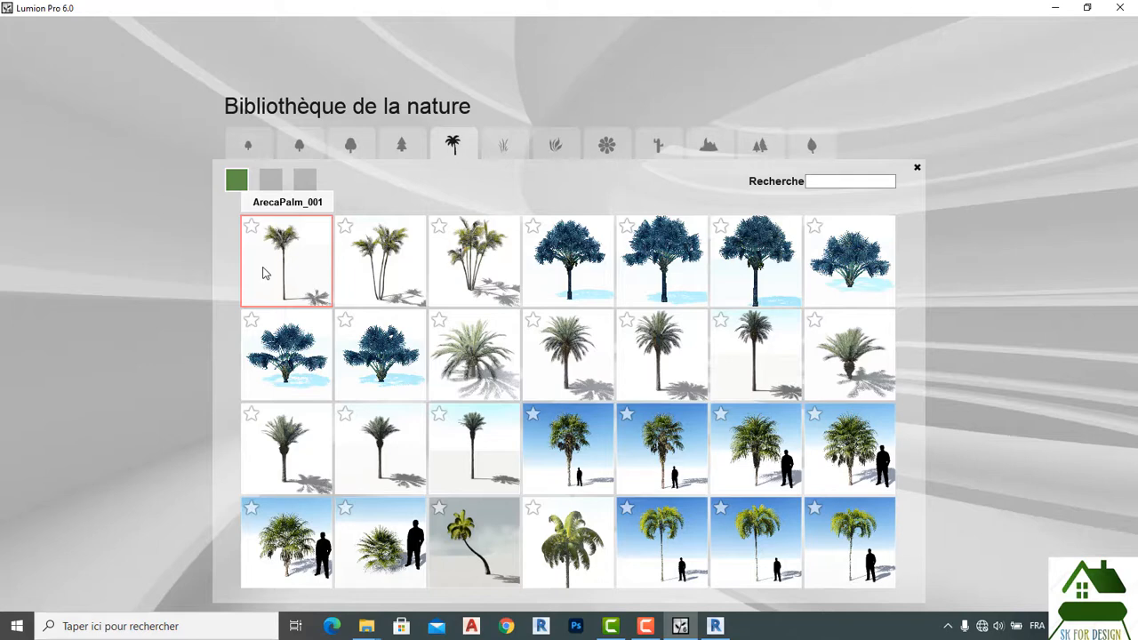
click(265, 272)
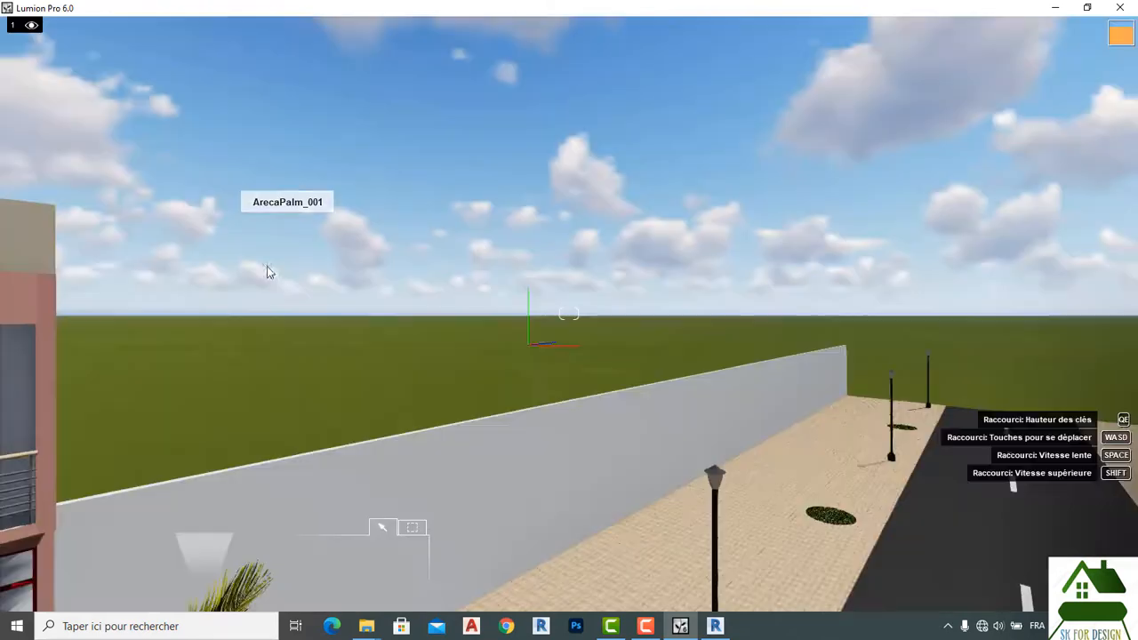
click(835, 527)
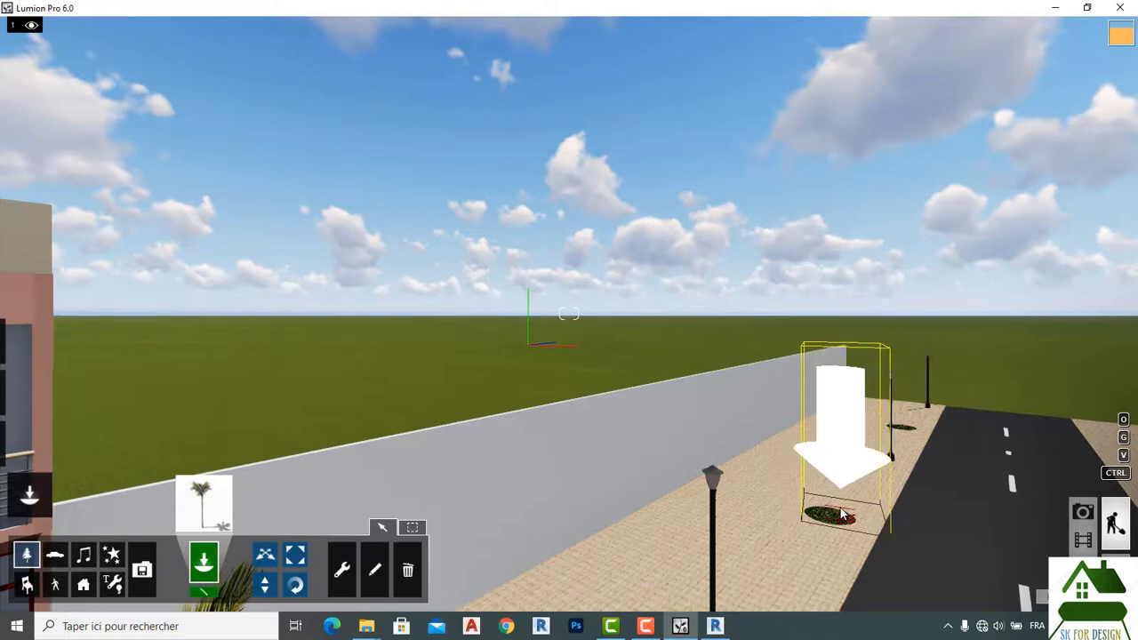
click(839, 518)
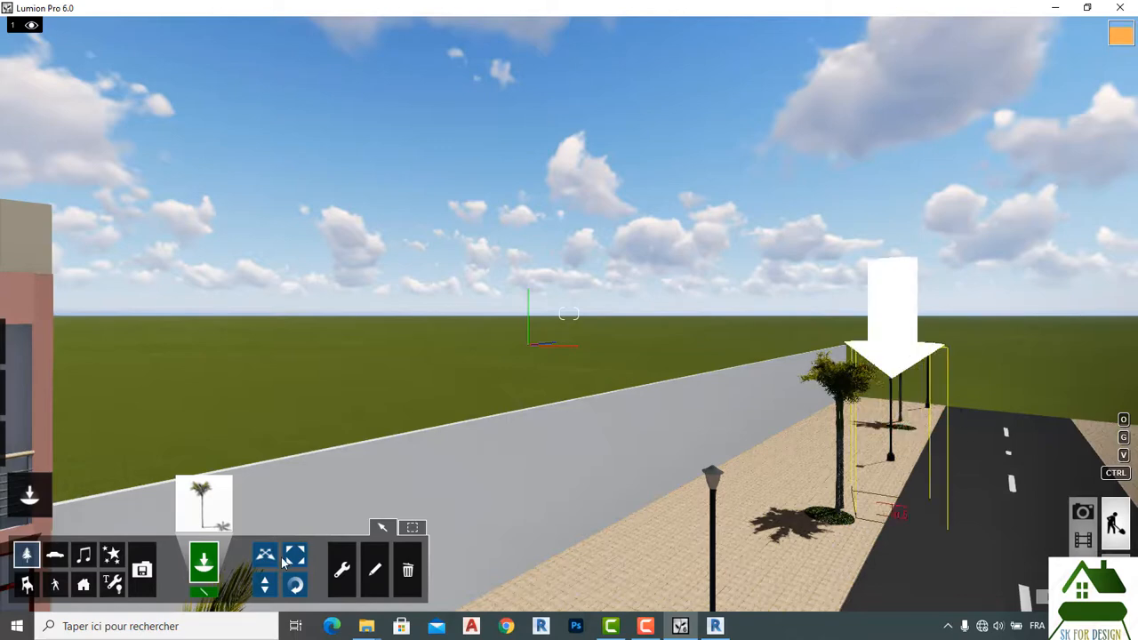
Delete the overlapping palms in the nearer bed along the boundary wall and undo the last deletion.
click(408, 570)
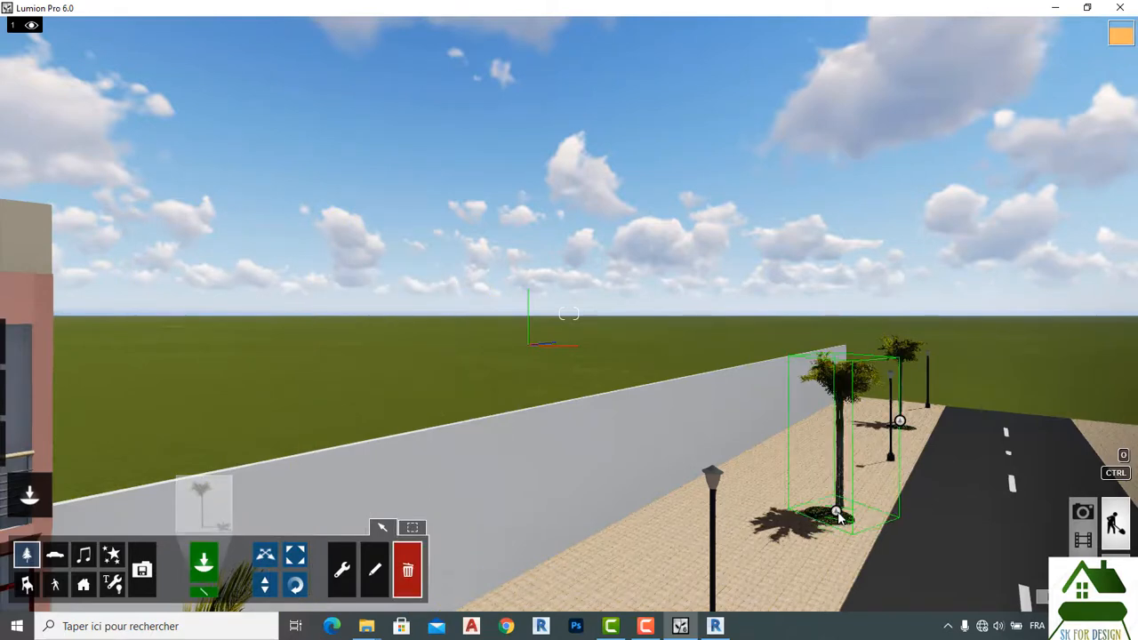
click(859, 545)
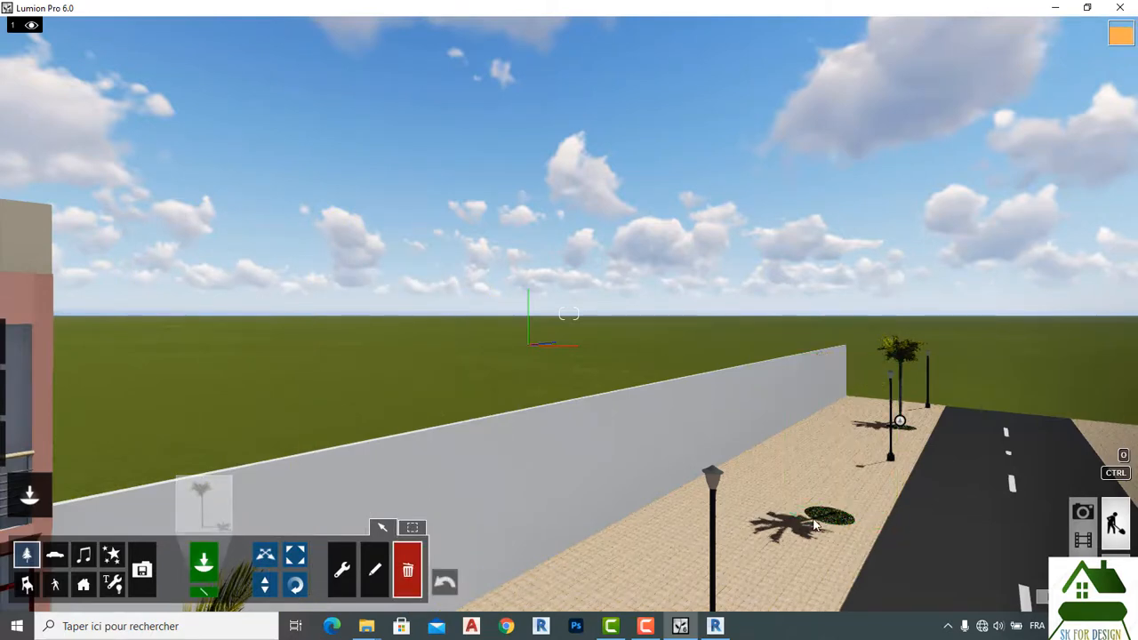
click(447, 582)
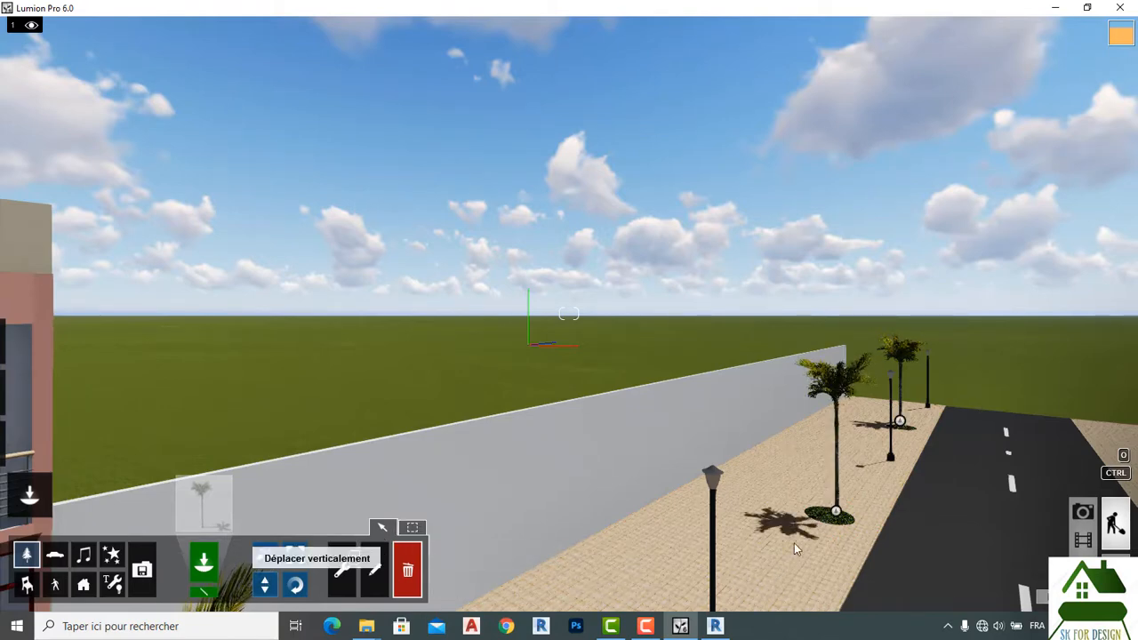
Adjust the position of the palm in the nearer planting bed along the boundary wall.
click(265, 555)
drag(838, 514, 803, 539)
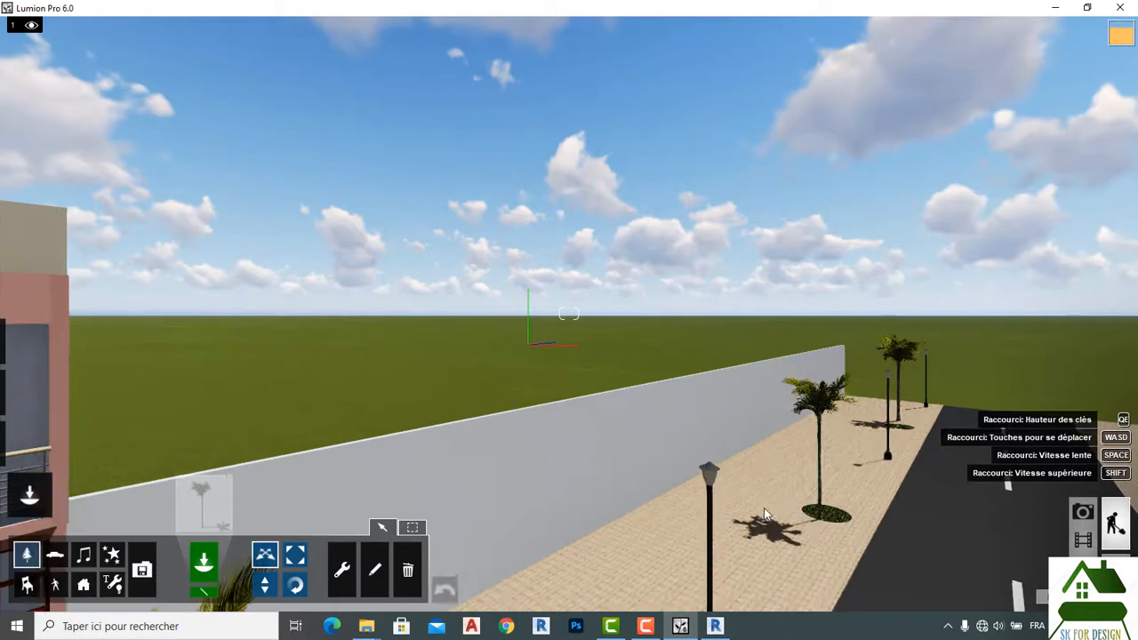
key(s)
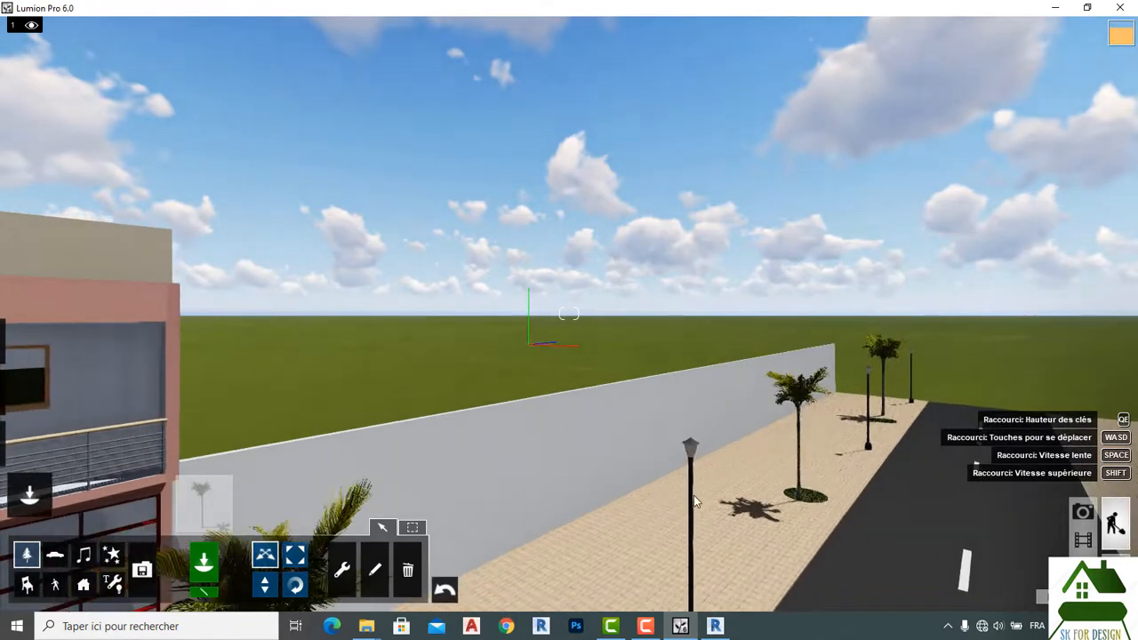
key(a)
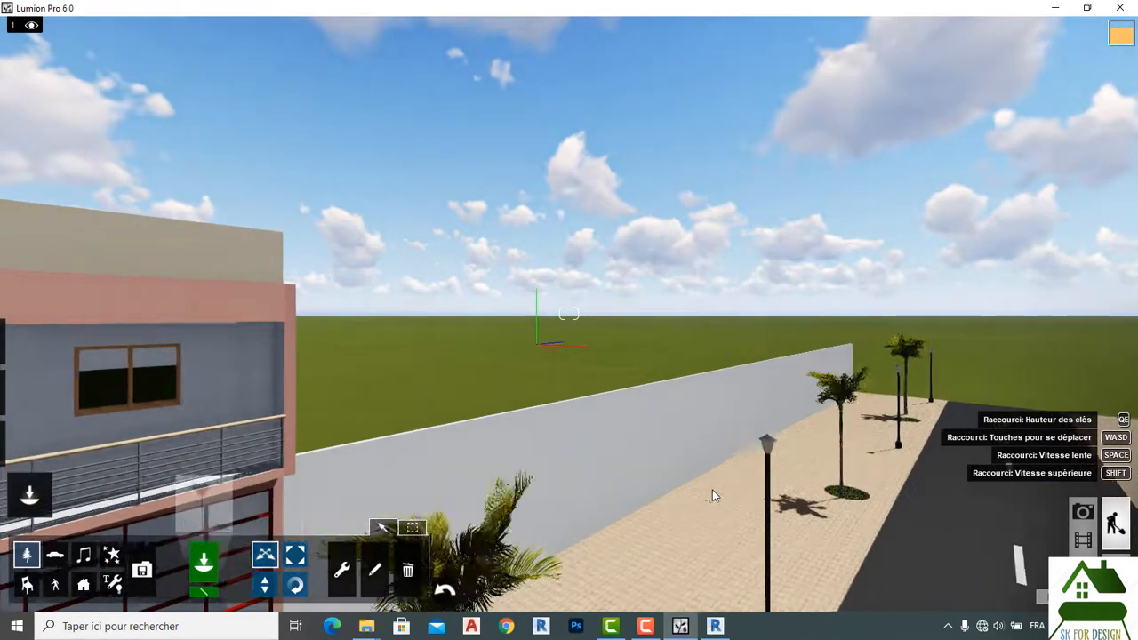
Examine the palms planted along the boundary wall and the building's street facades from several distances.
key(a)
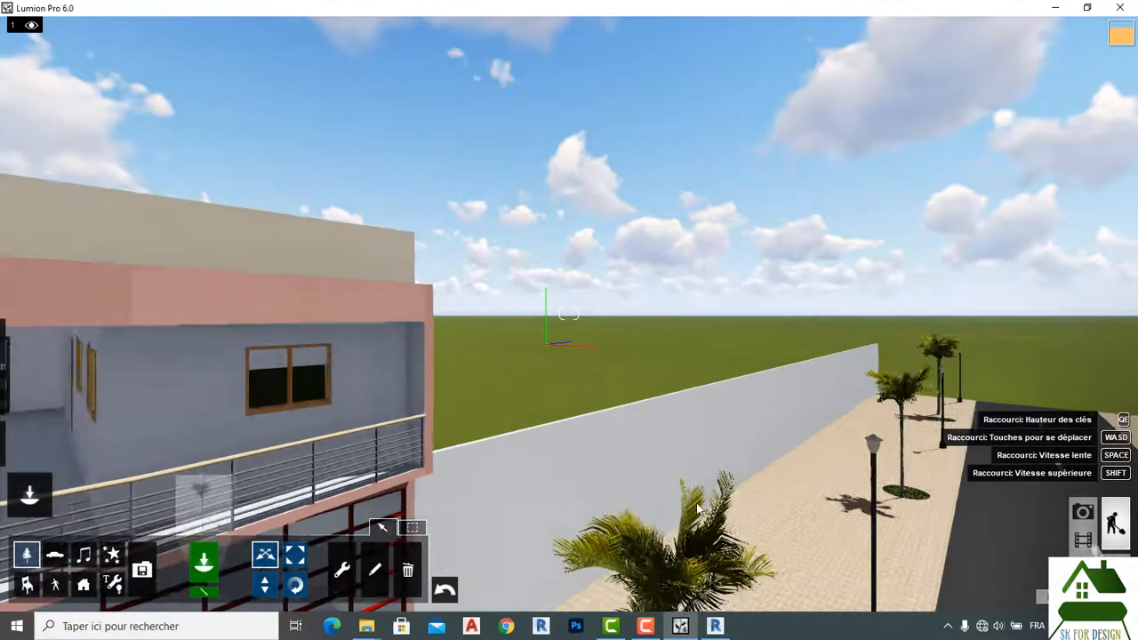
key(a)
key(a)
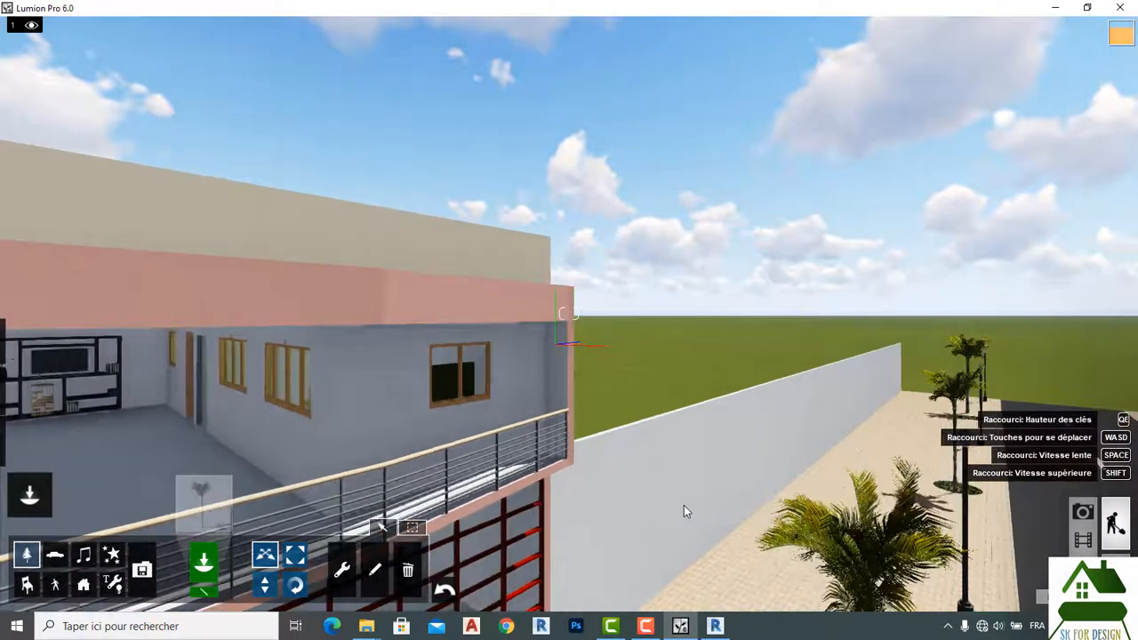
key(s)
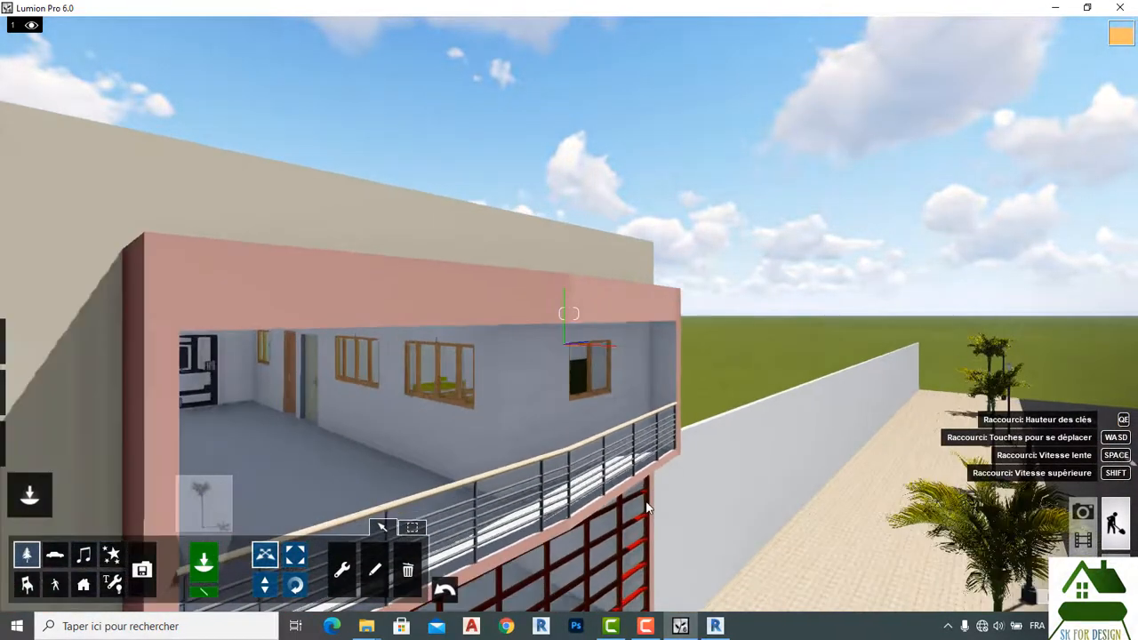
key(s)
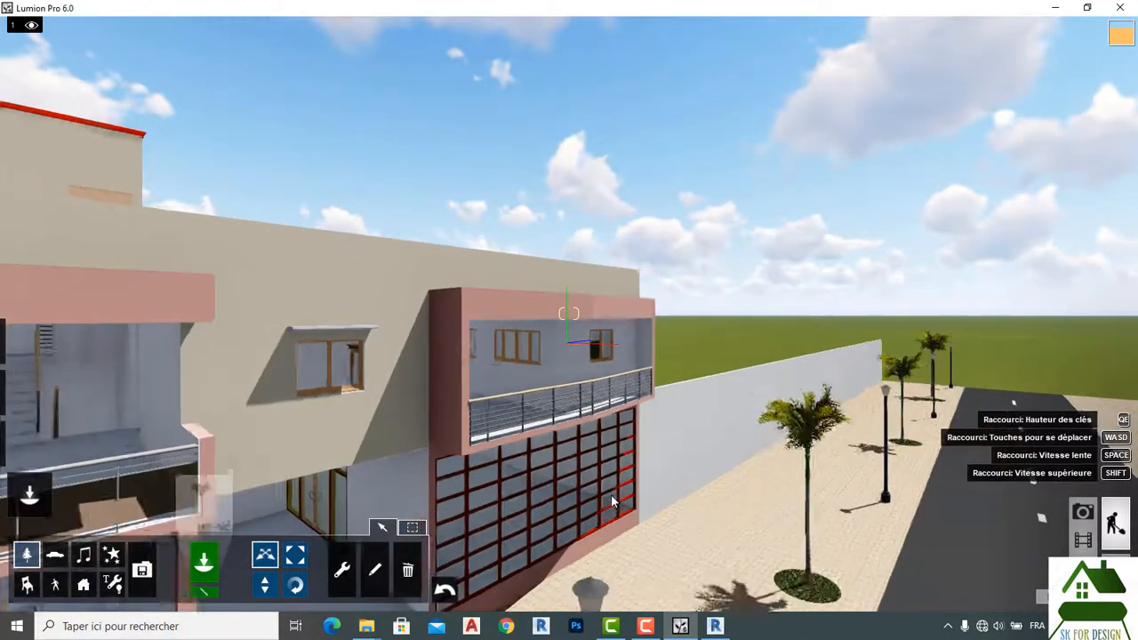
key(a)
key(s)
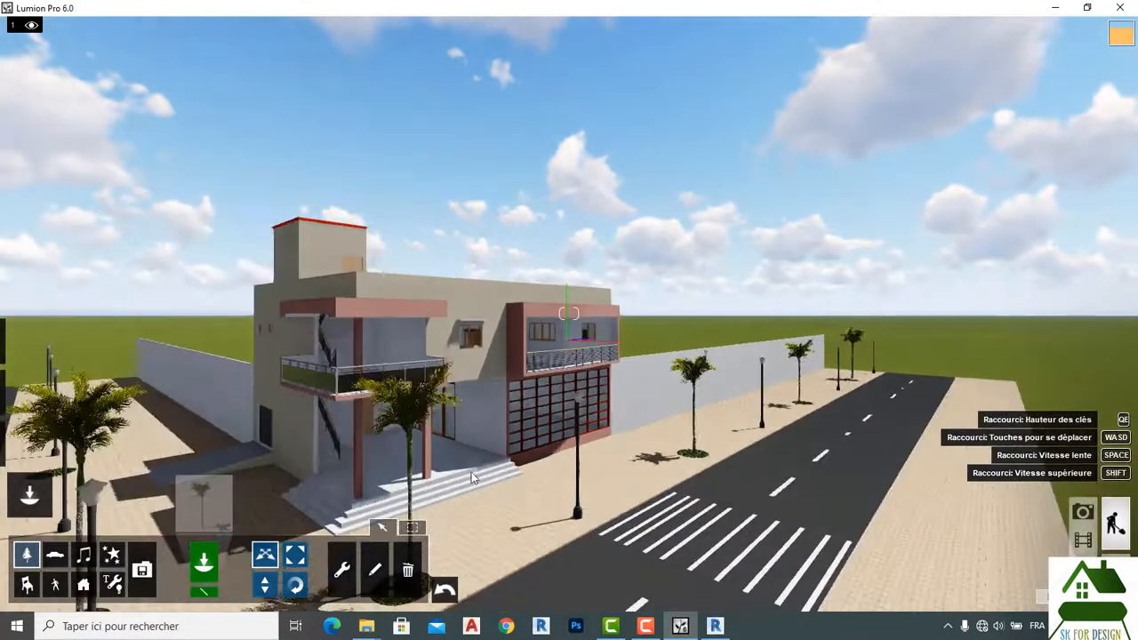
key(w)
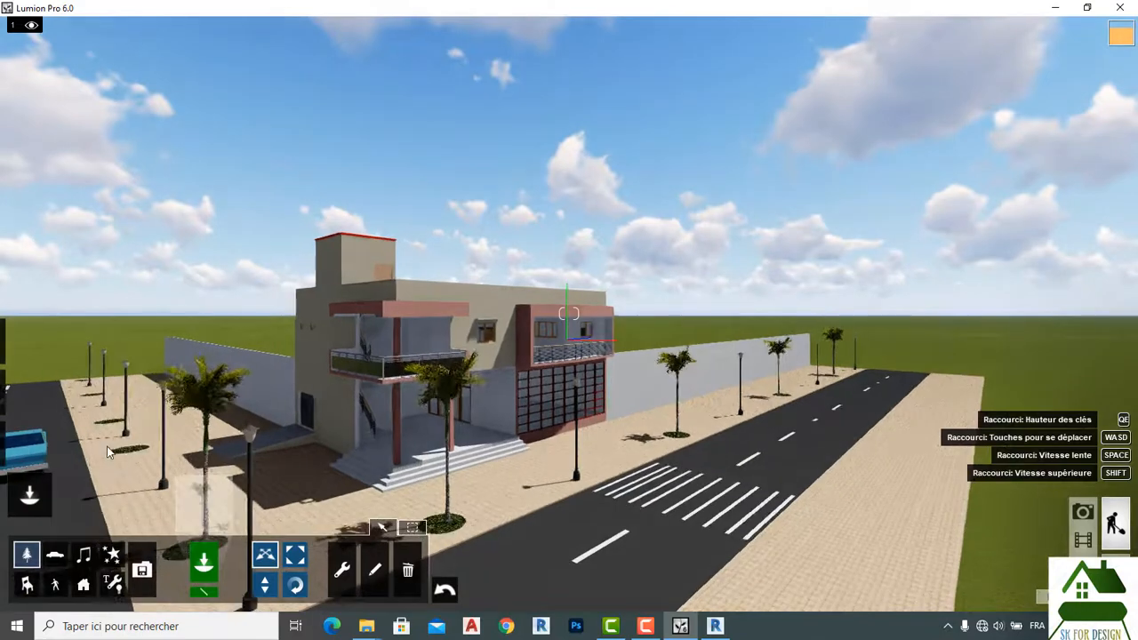
key(w)
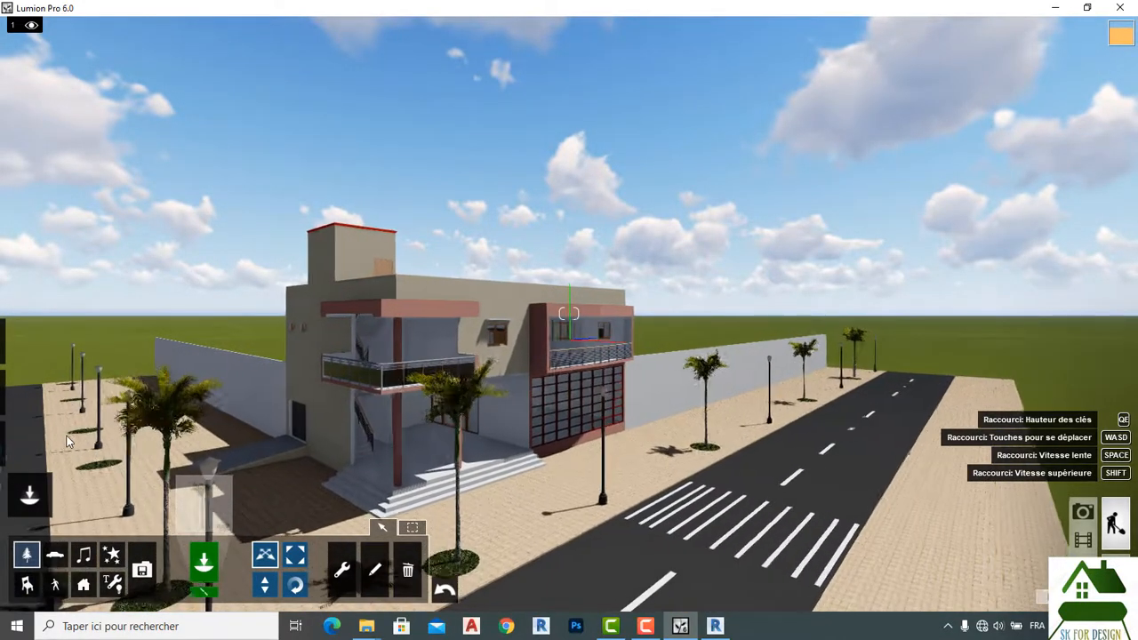
Examine the building's side facade with the ramp and the unplanted pavement beds along the adjoining street.
key(w)
key(w)
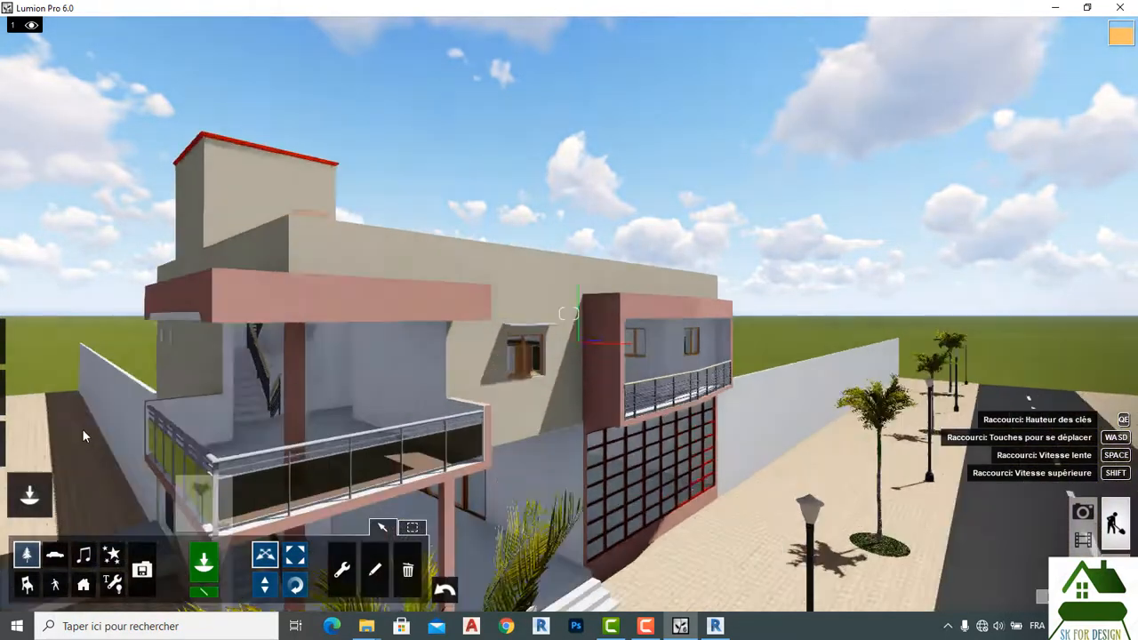
key(w)
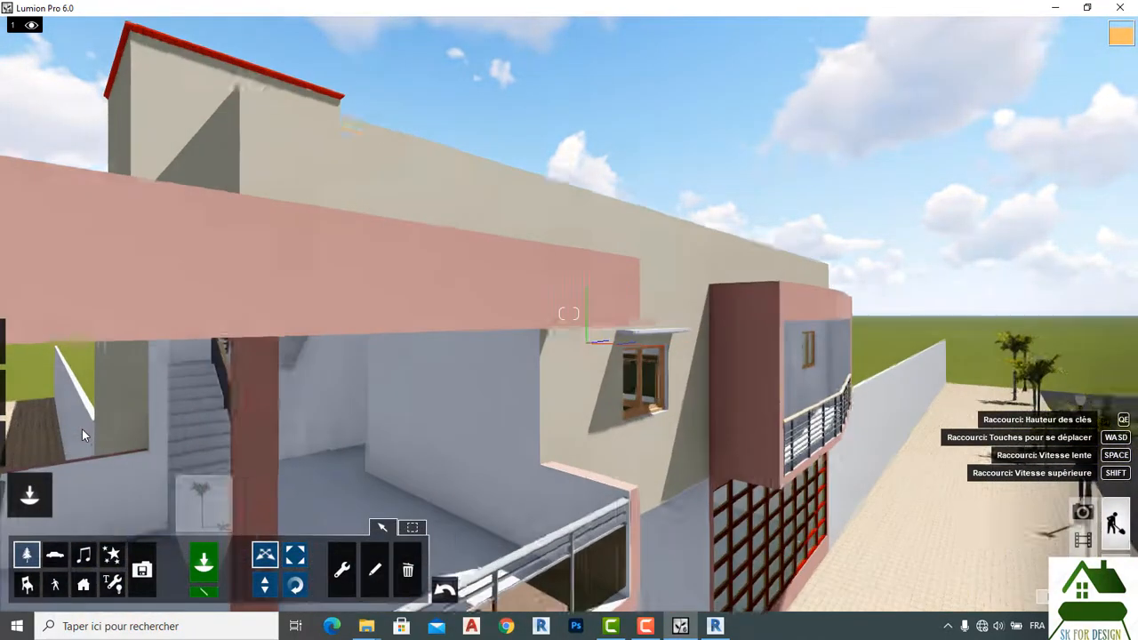
key(a)
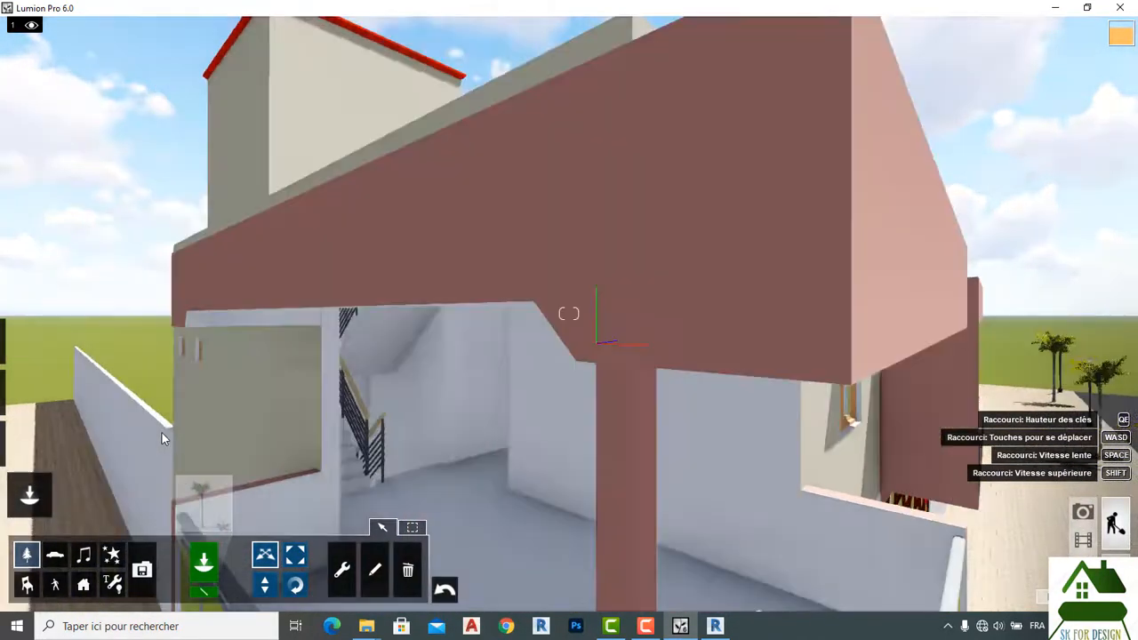
key(a)
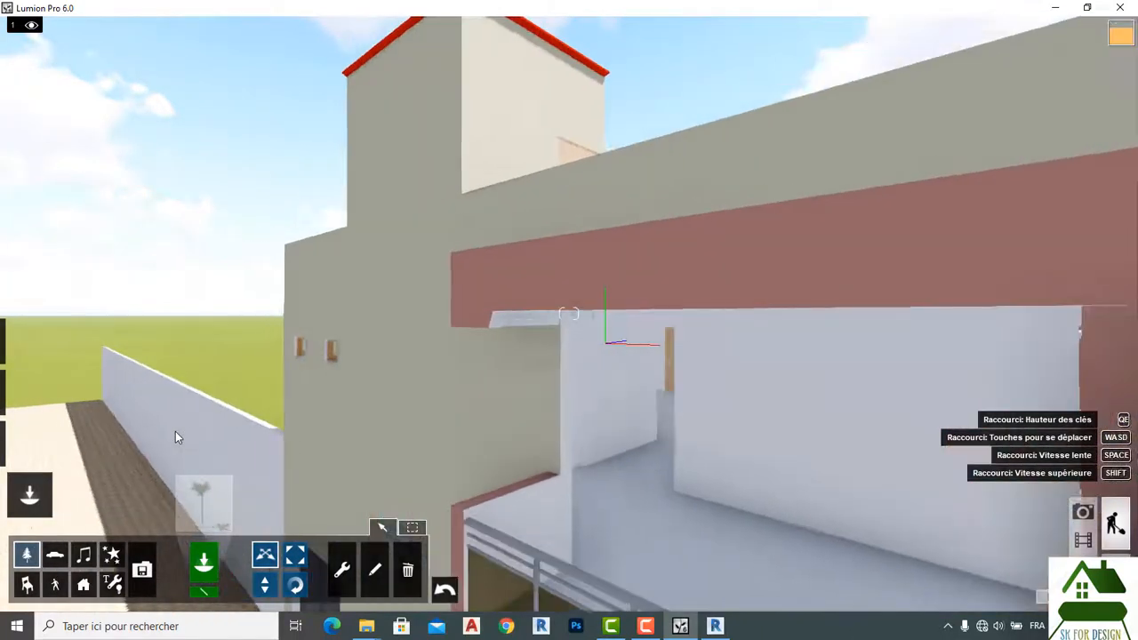
key(a)
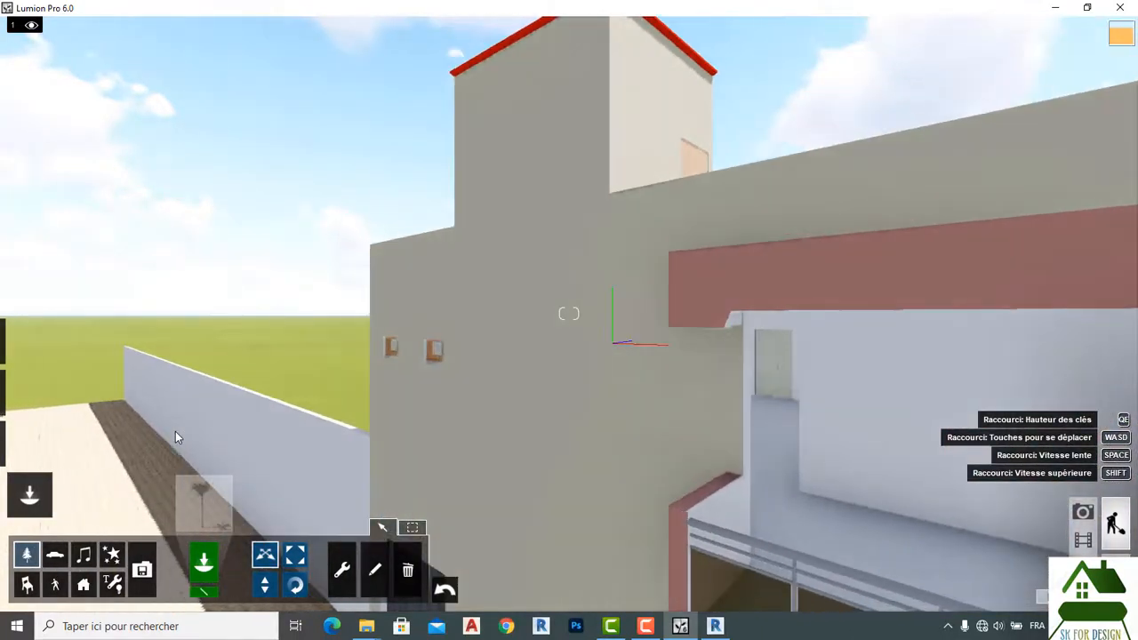
key(a)
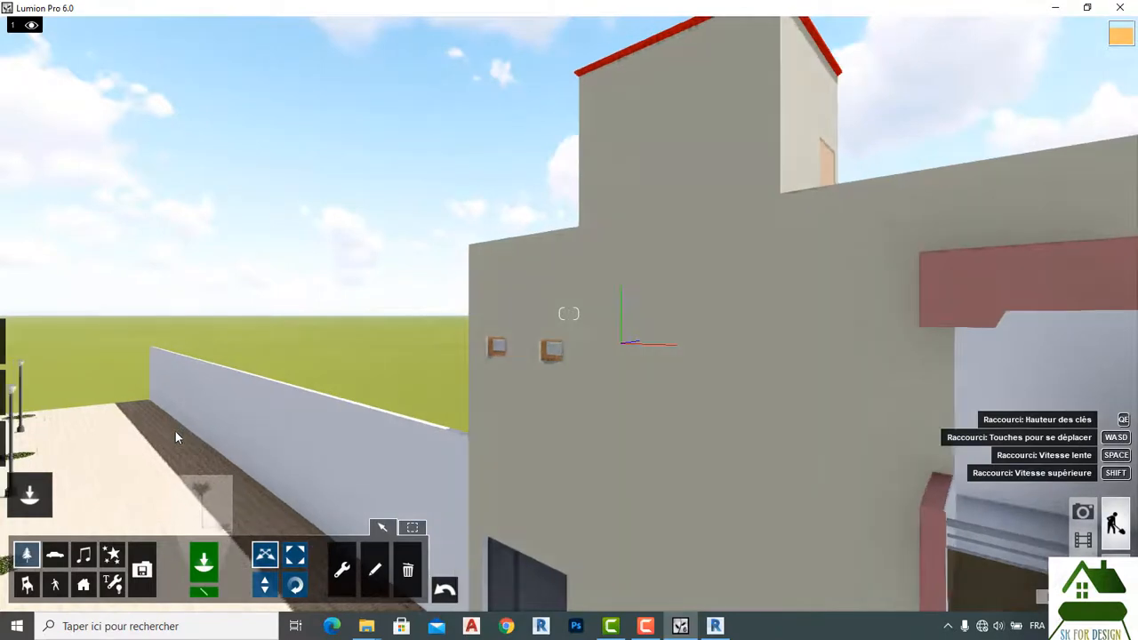
key(a)
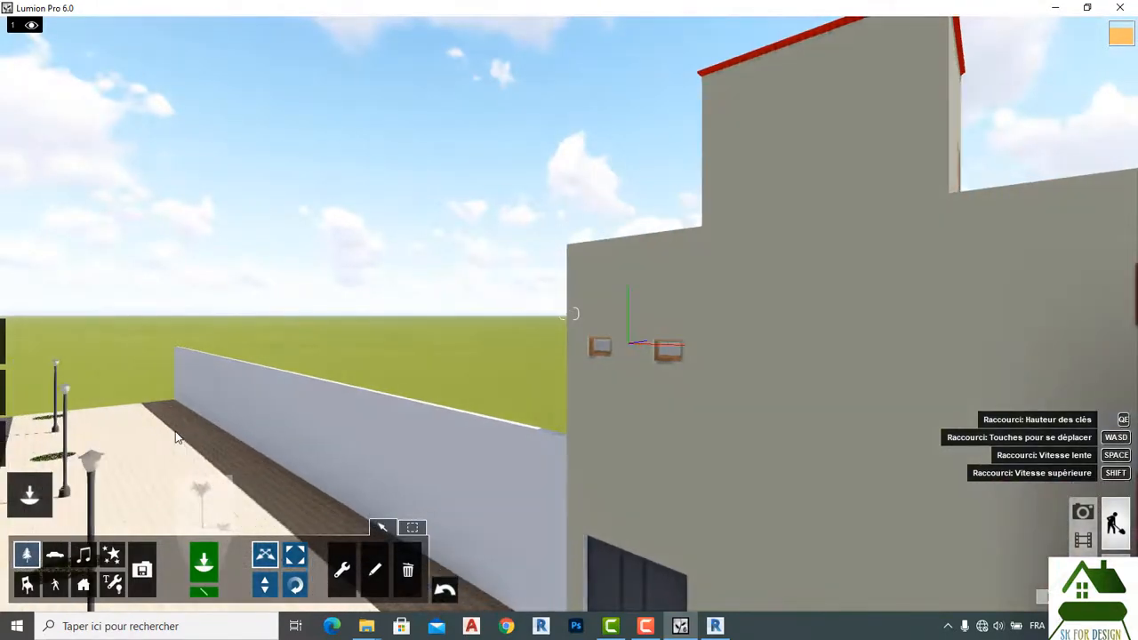
key(a)
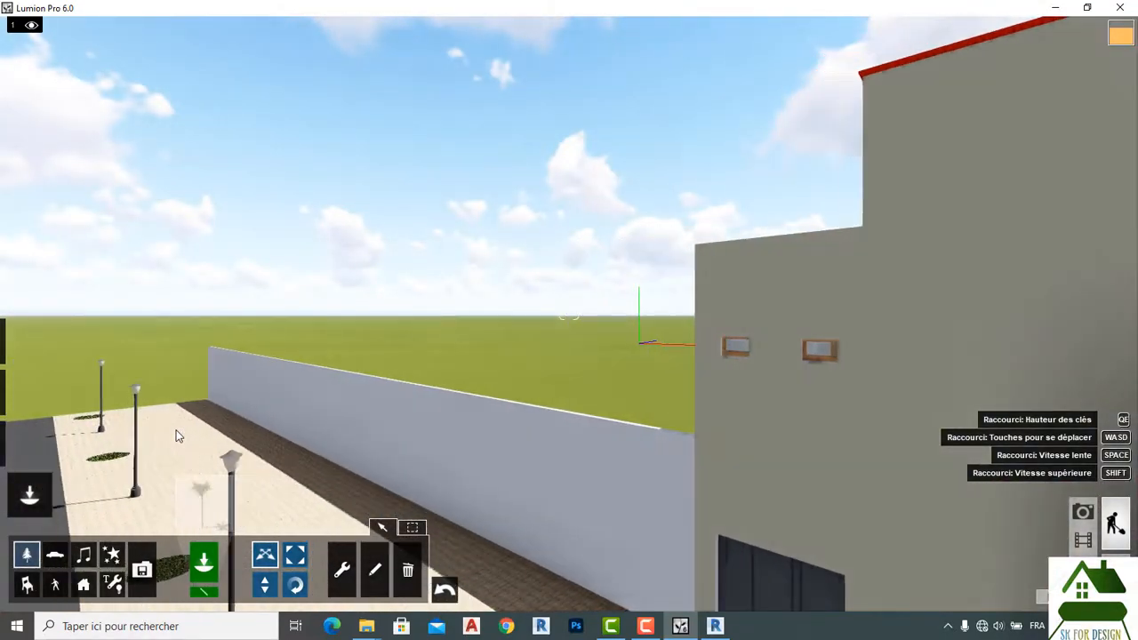
key(s)
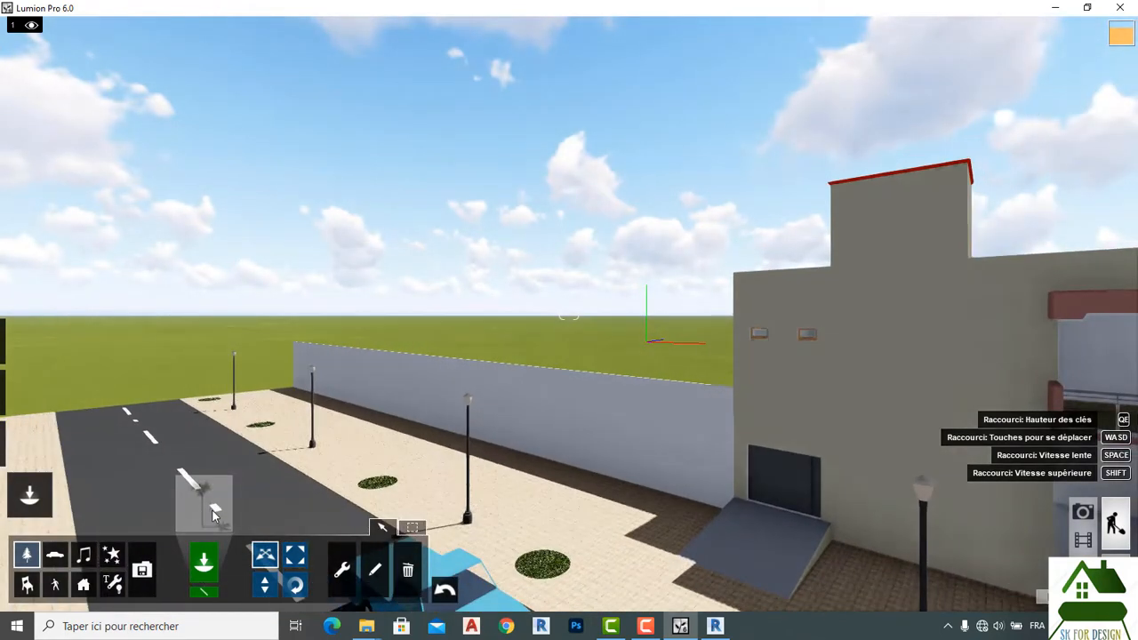
Try the Bamboo2_Cluster_RT plant from the nature library in the two planting beds nearest the ramp.
click(212, 514)
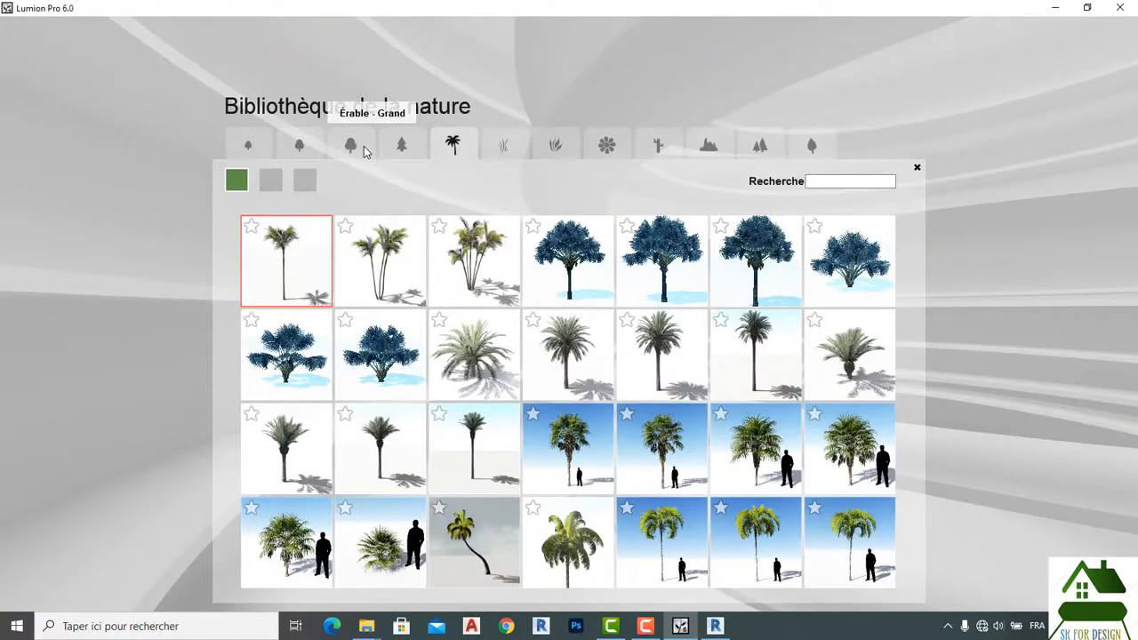
click(251, 142)
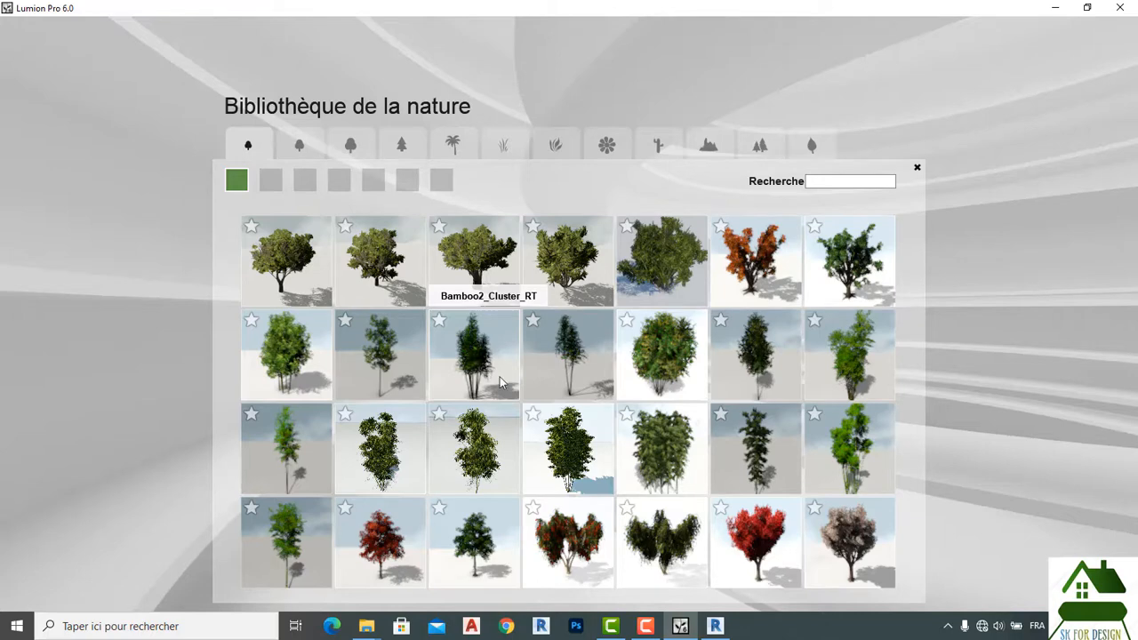
click(494, 463)
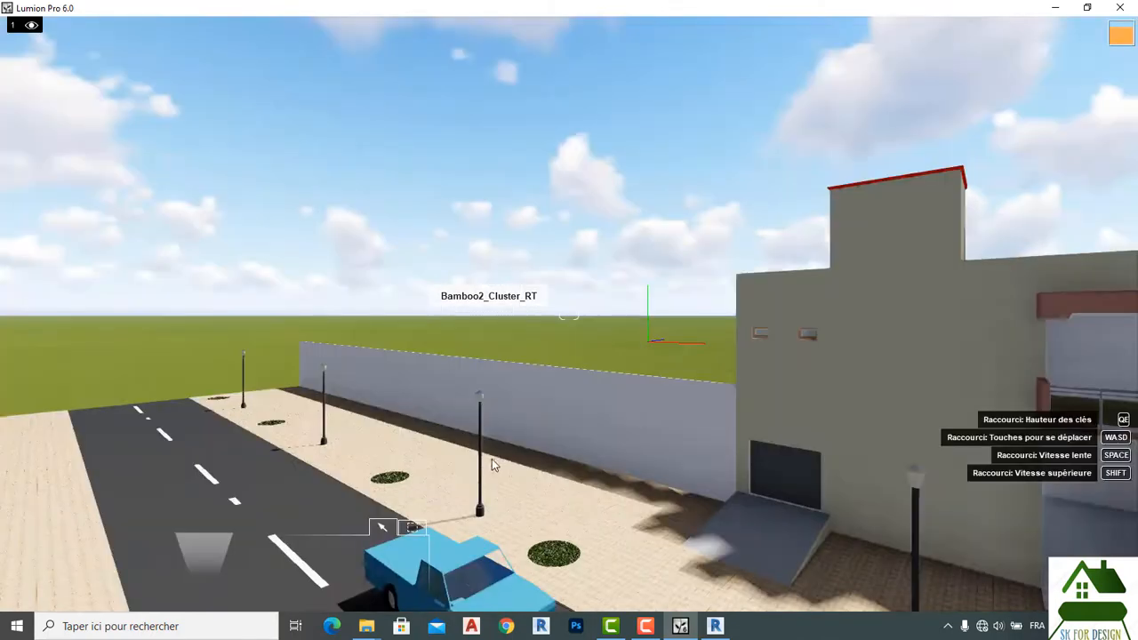
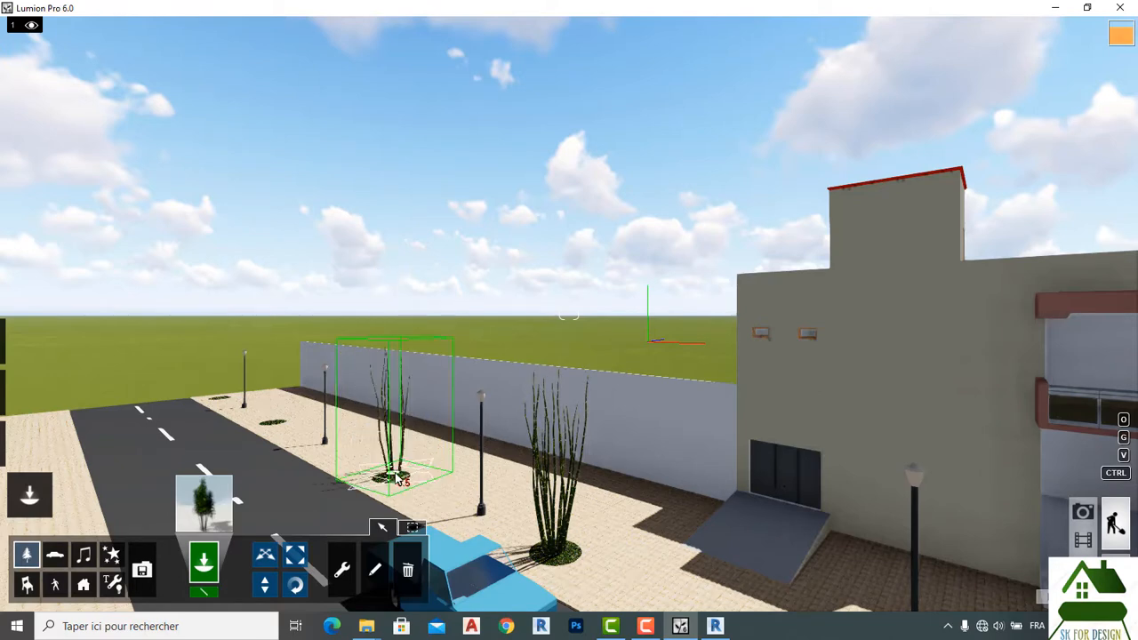
Check the bamboo clusters up close and from afar, and delete them from the two planting beds.
key(w)
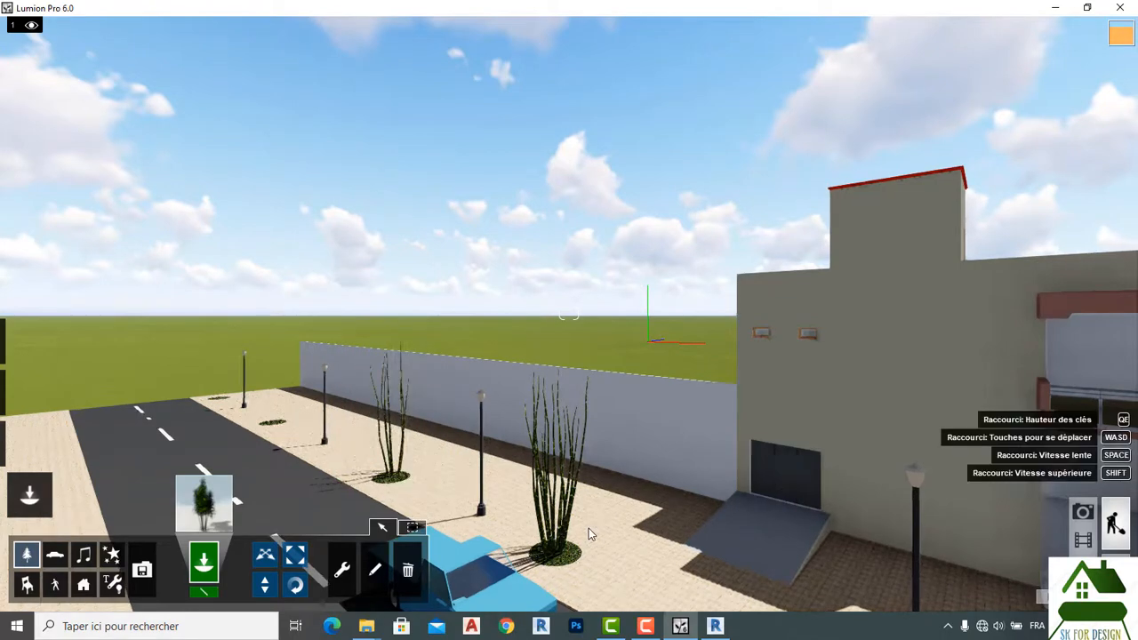
key(w)
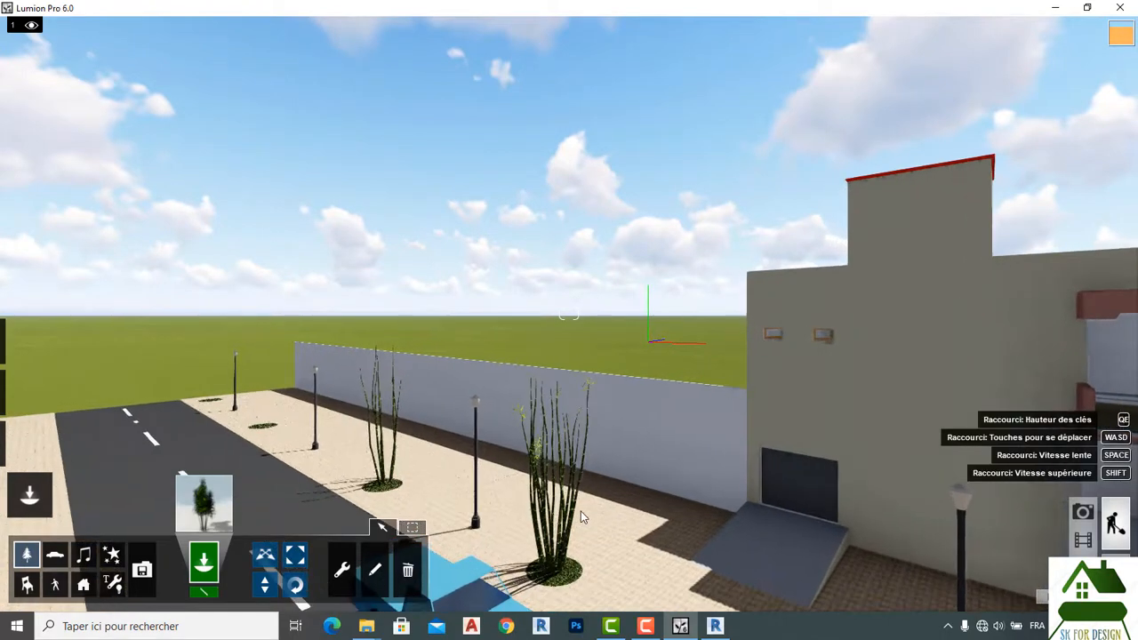
key(w)
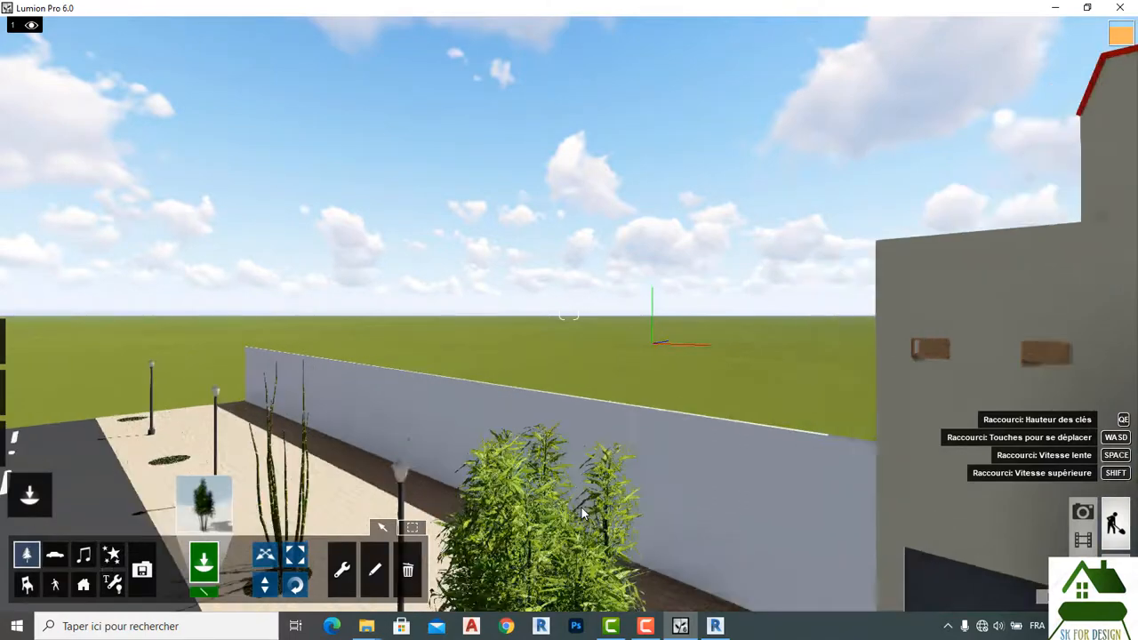
key(s)
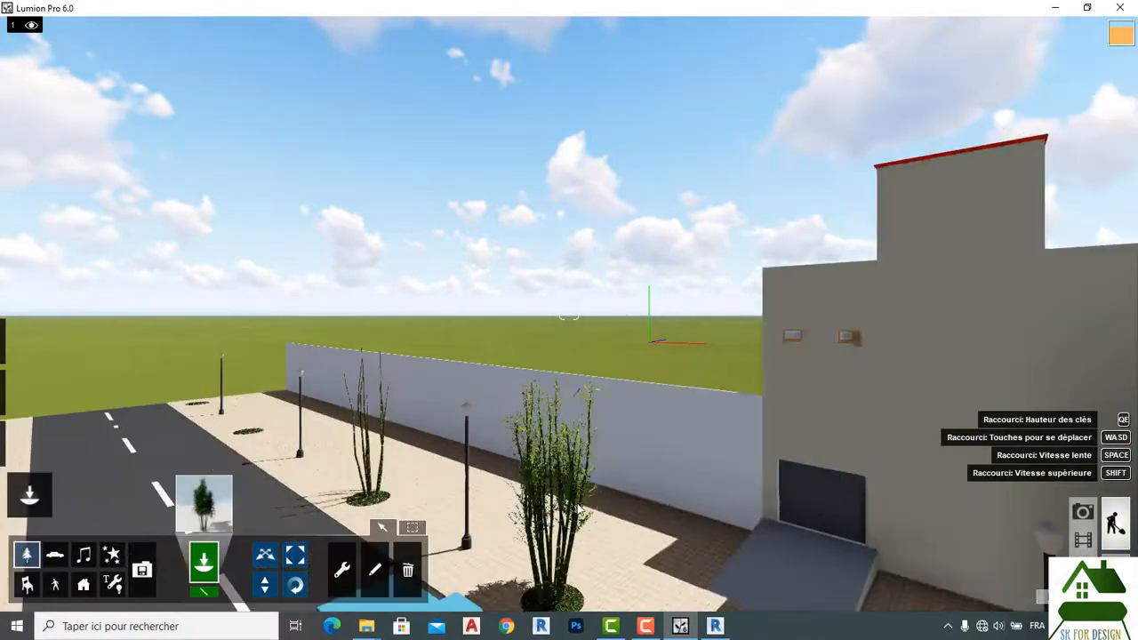
key(s)
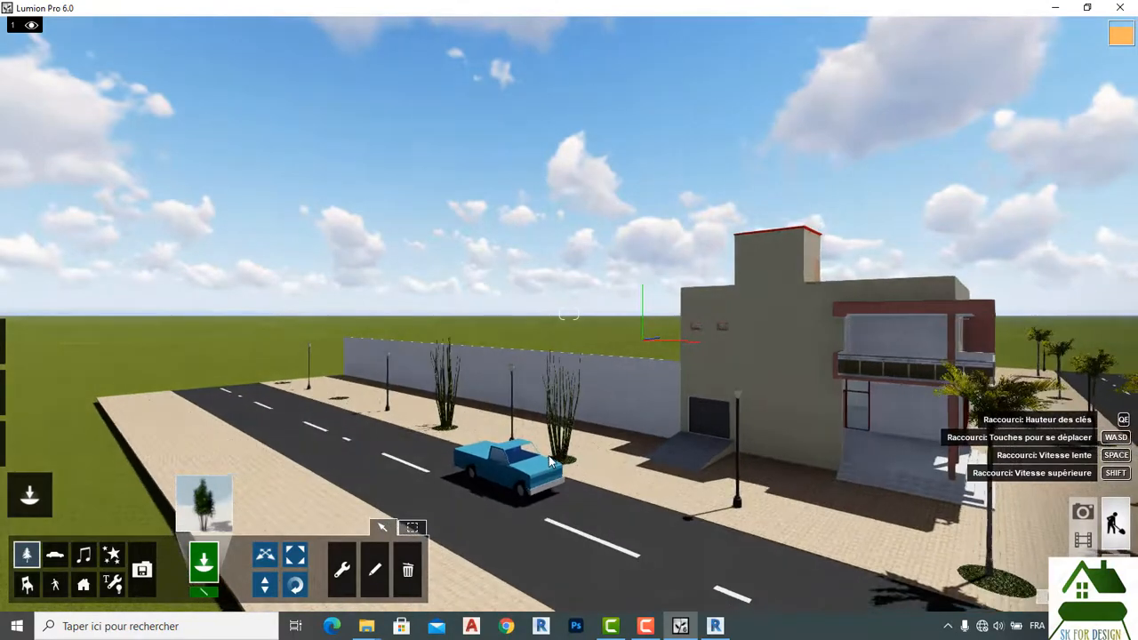
key(w)
click(409, 571)
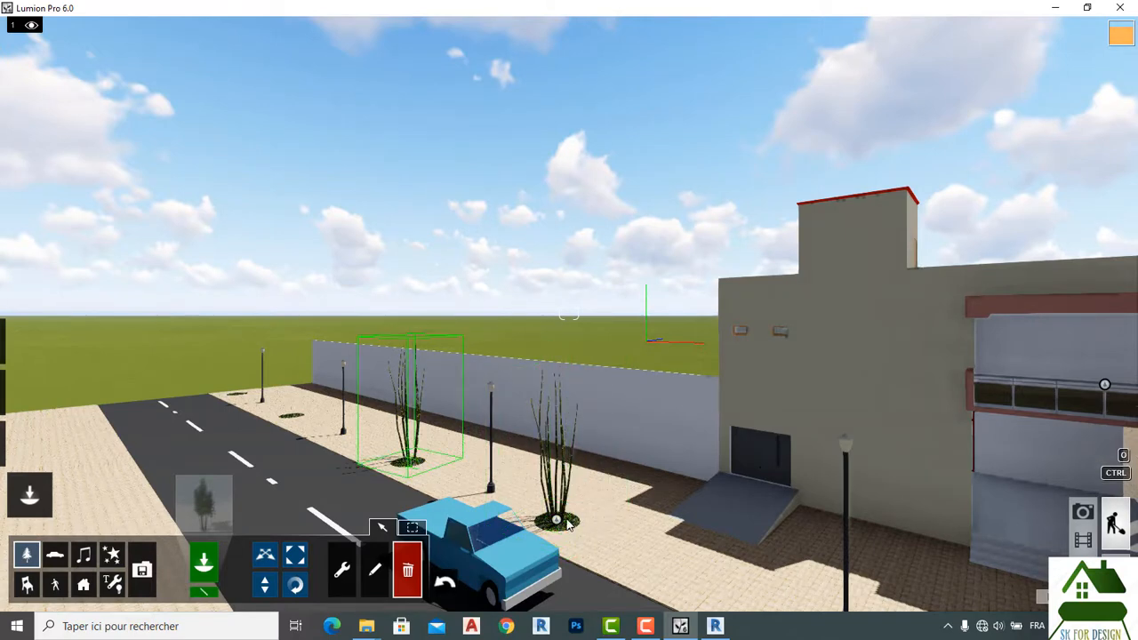
Choose the Bamboo4_RT tree from the nature library and place it in the side-street planting beds, starting nearest the ramp.
click(201, 507)
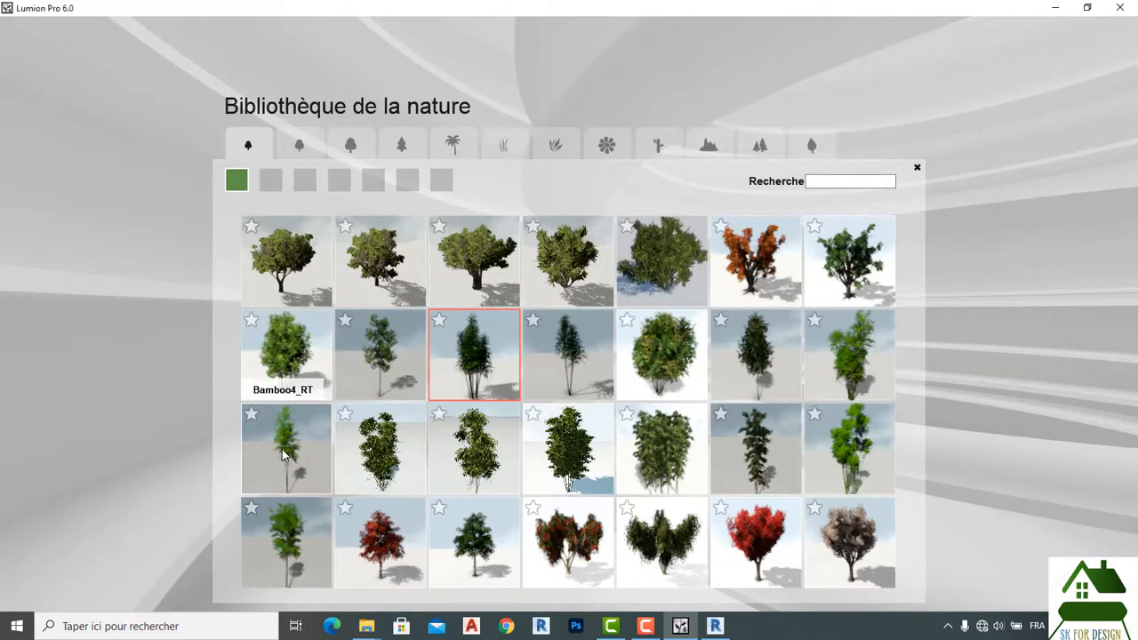
click(532, 442)
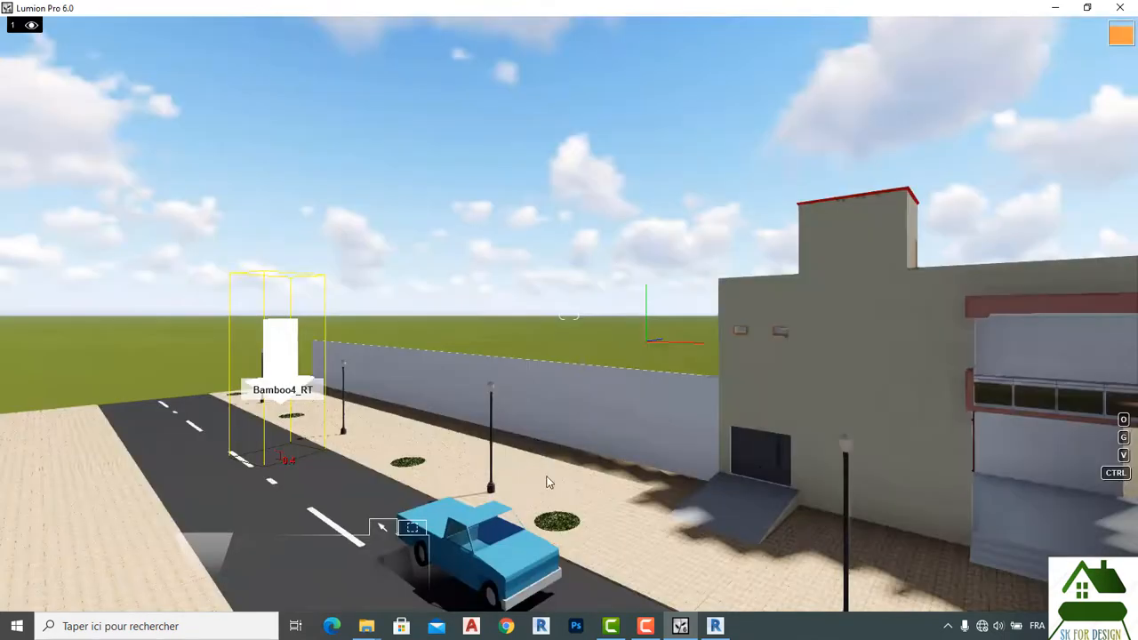
click(562, 527)
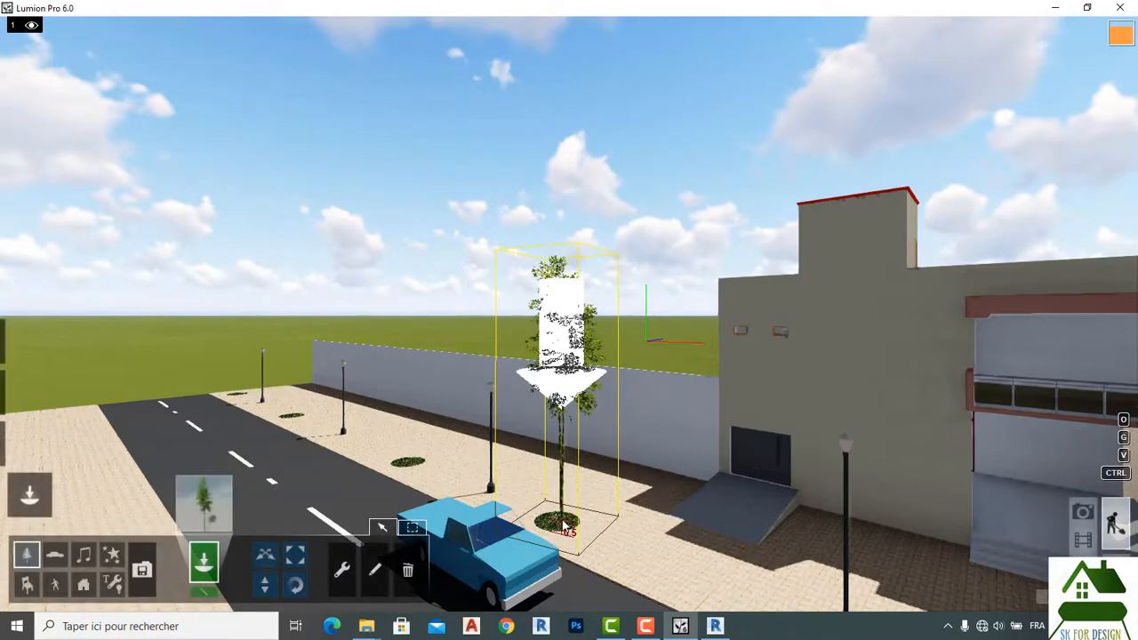
click(409, 463)
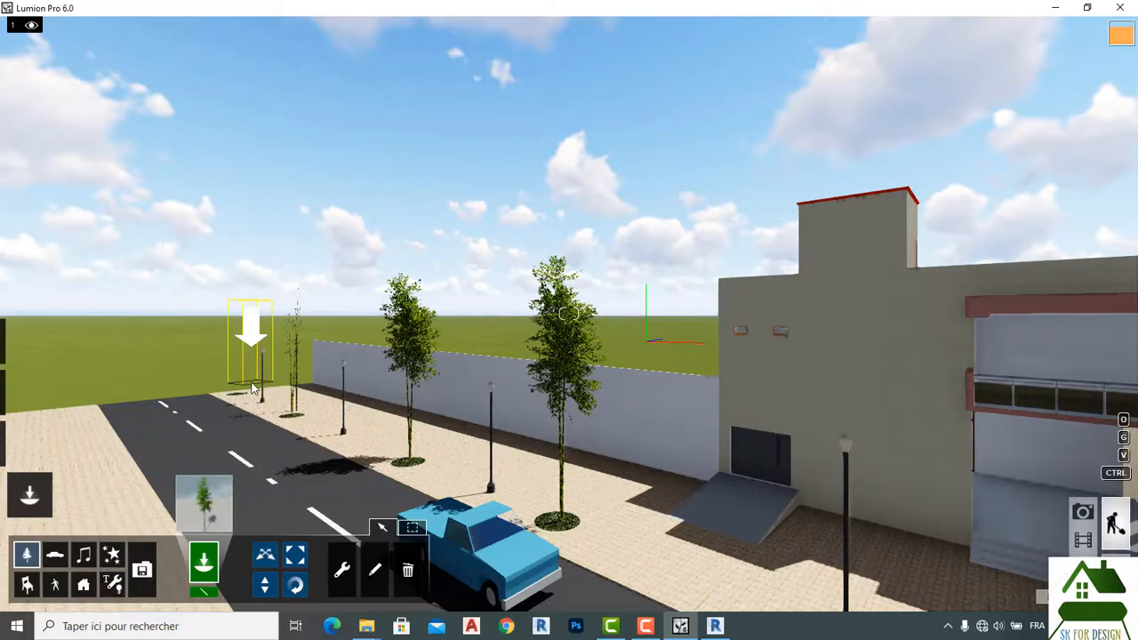
Examine the bamboo row along the side street together with the building's corner and entrance steps.
key(s)
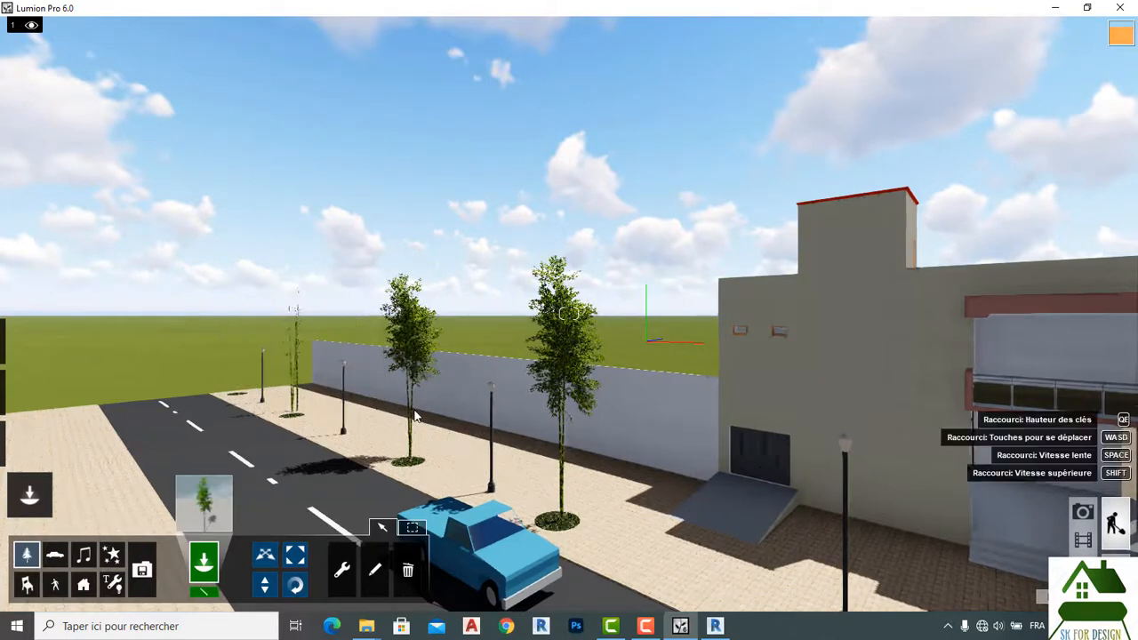
key(s)
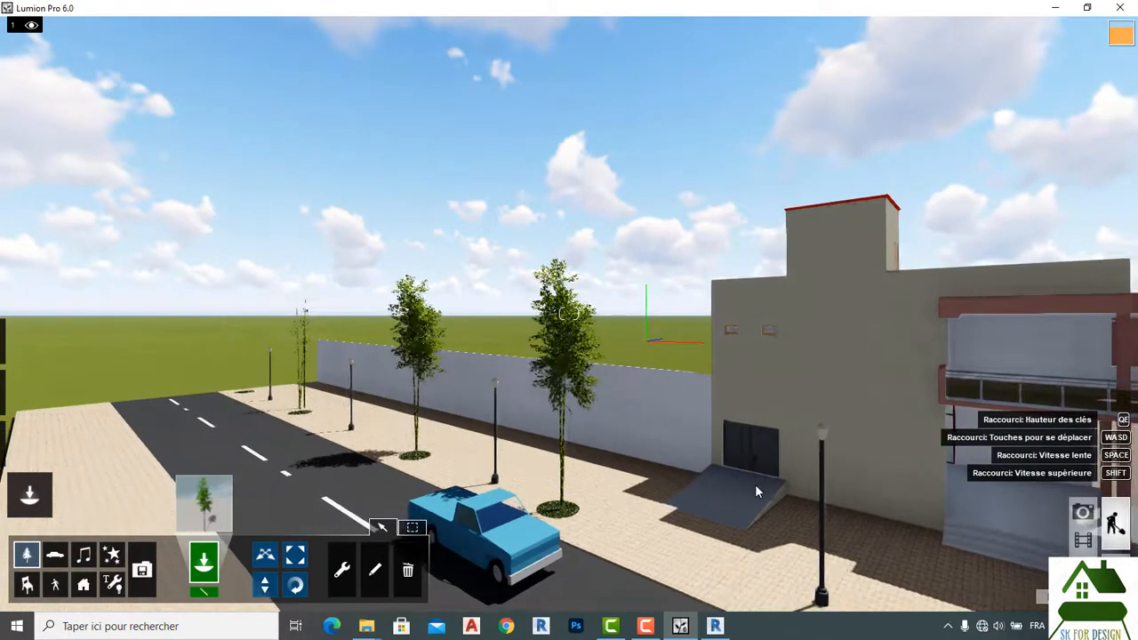
key(d)
key(d)
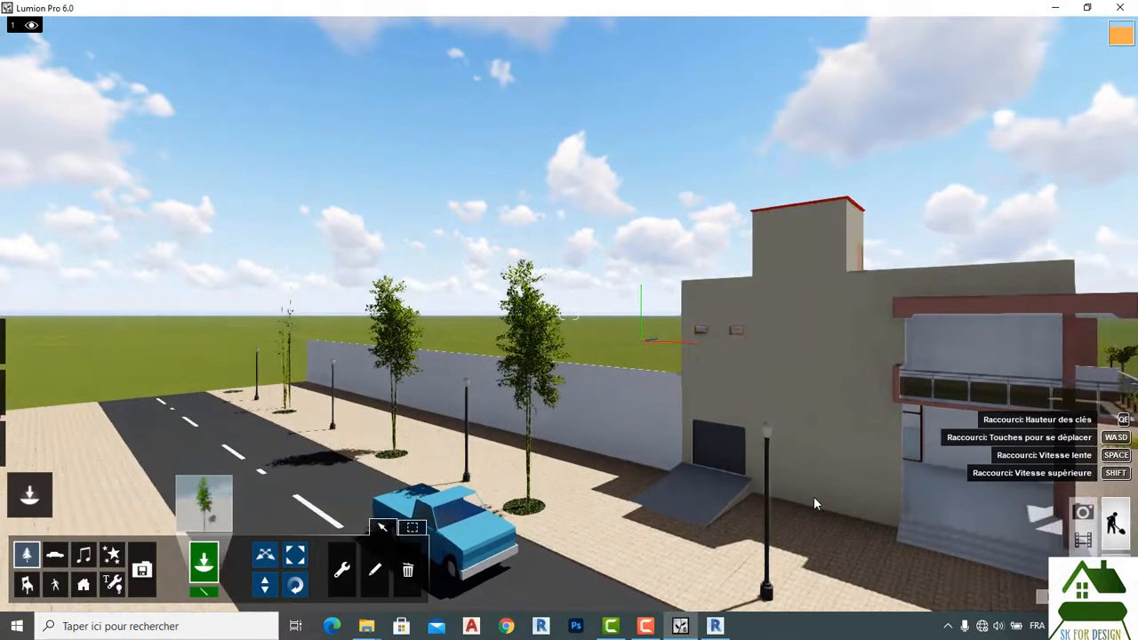
key(d)
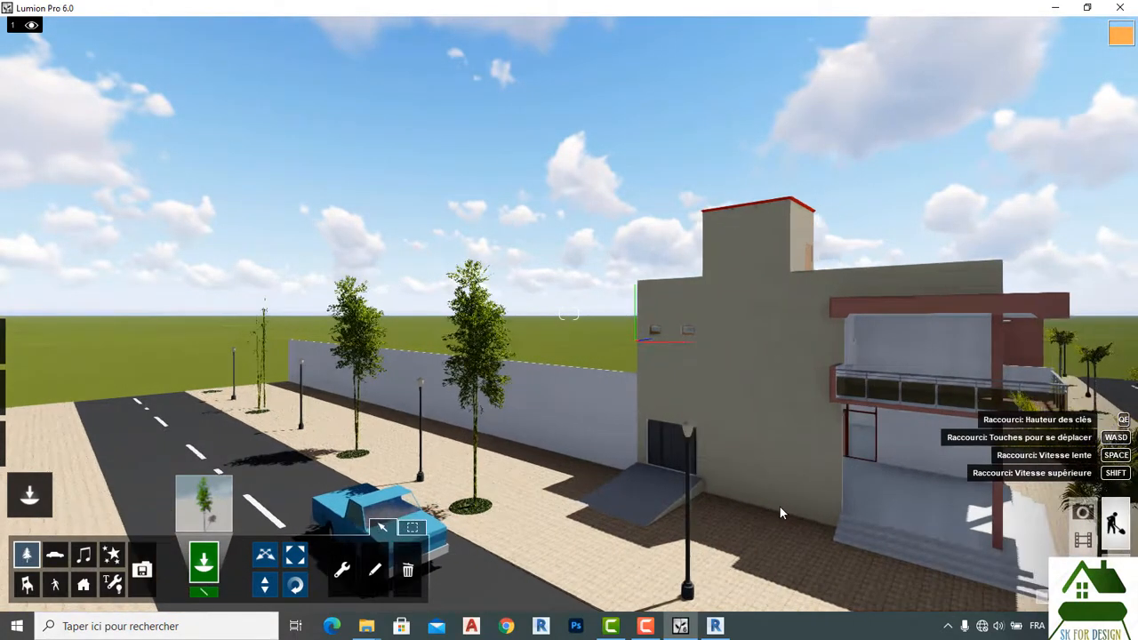
key(d)
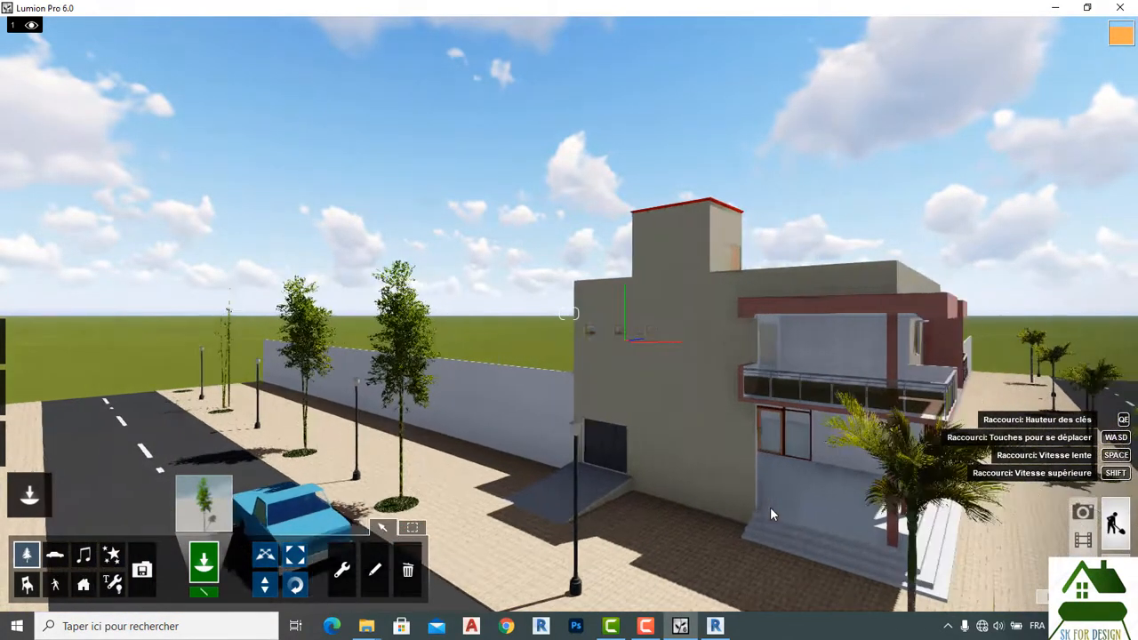
Choose the Black_Poplar-M_RT tree from the large maple category of the nature library for the open grass behind the building.
key(d)
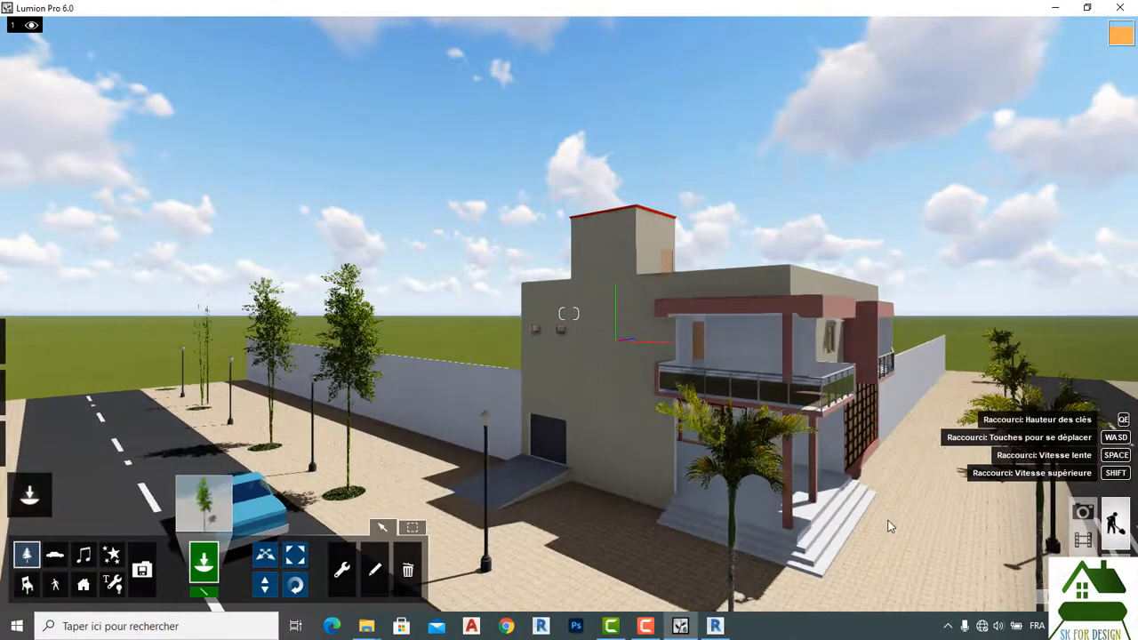
key(d)
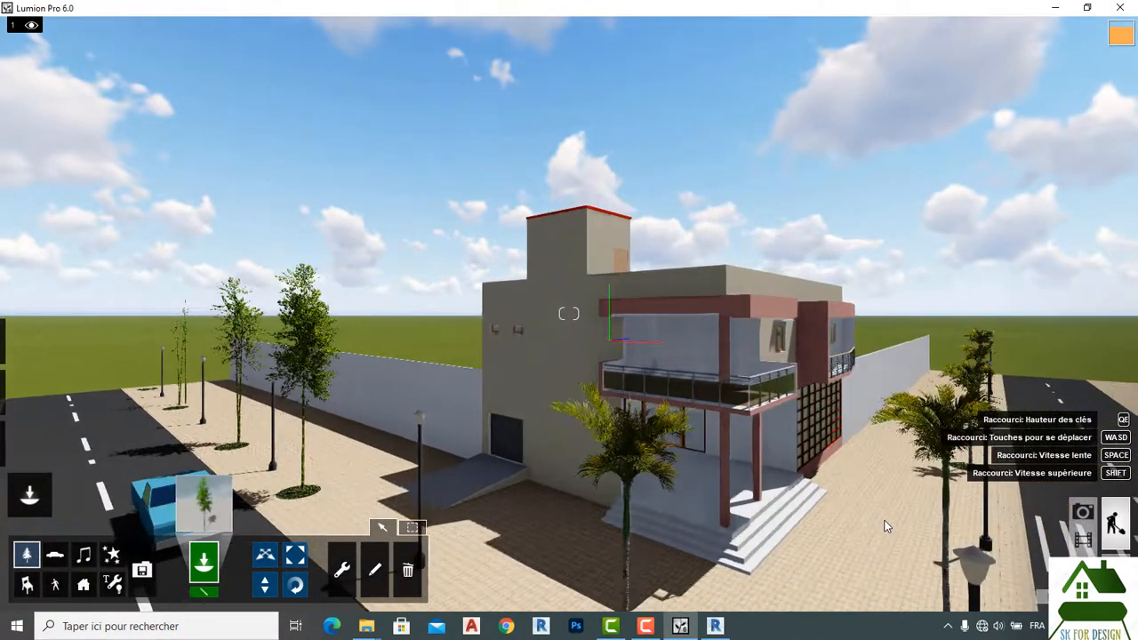
key(w)
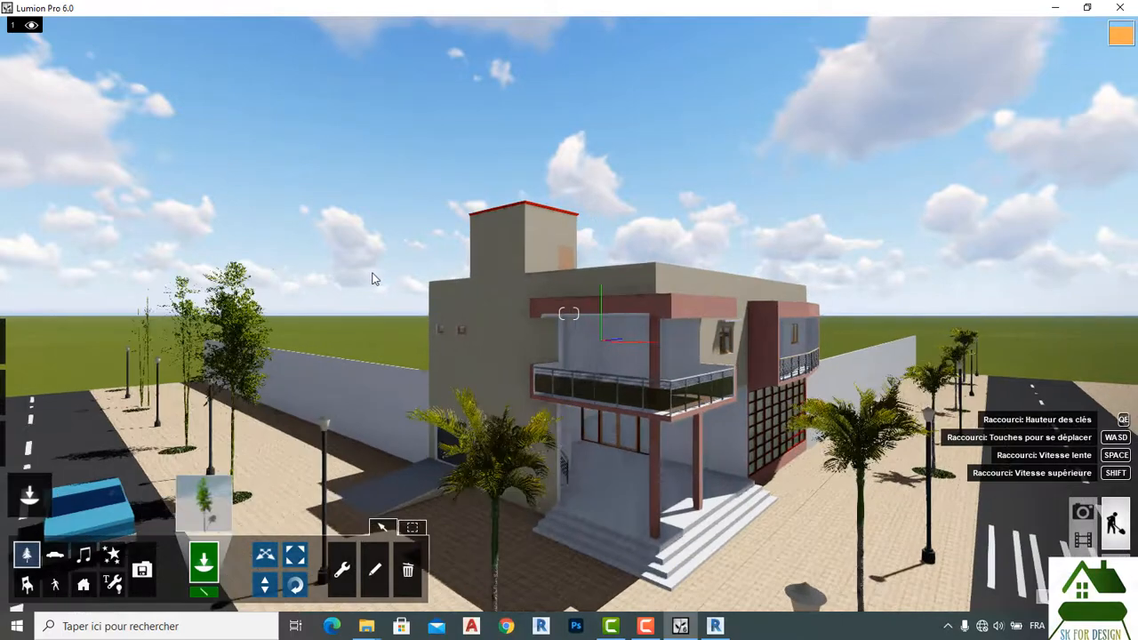
key(w)
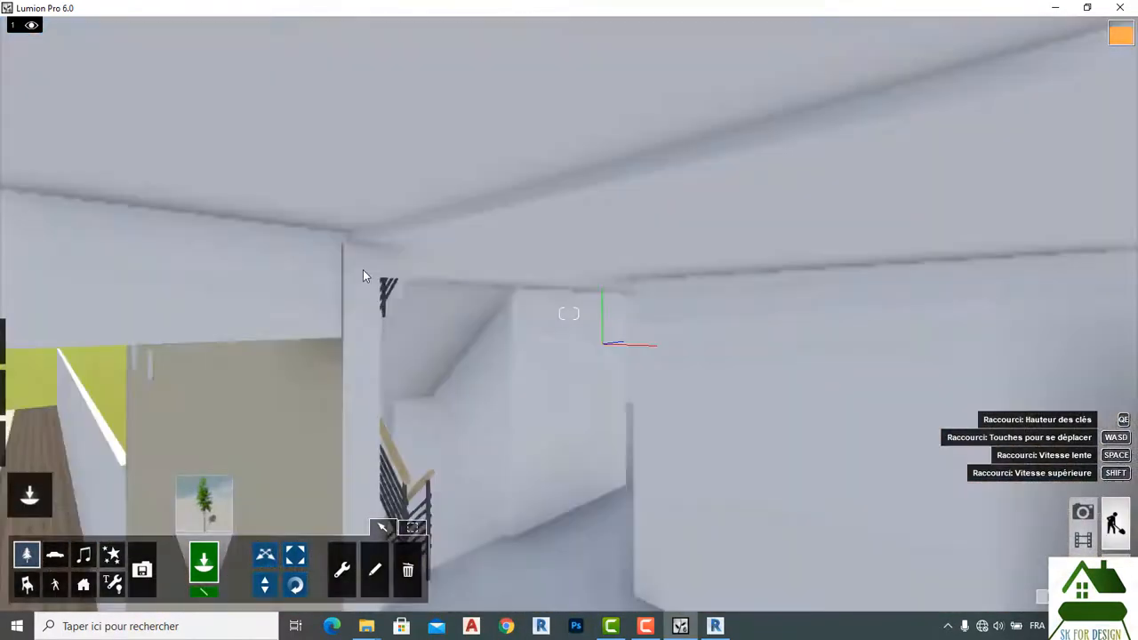
key(w)
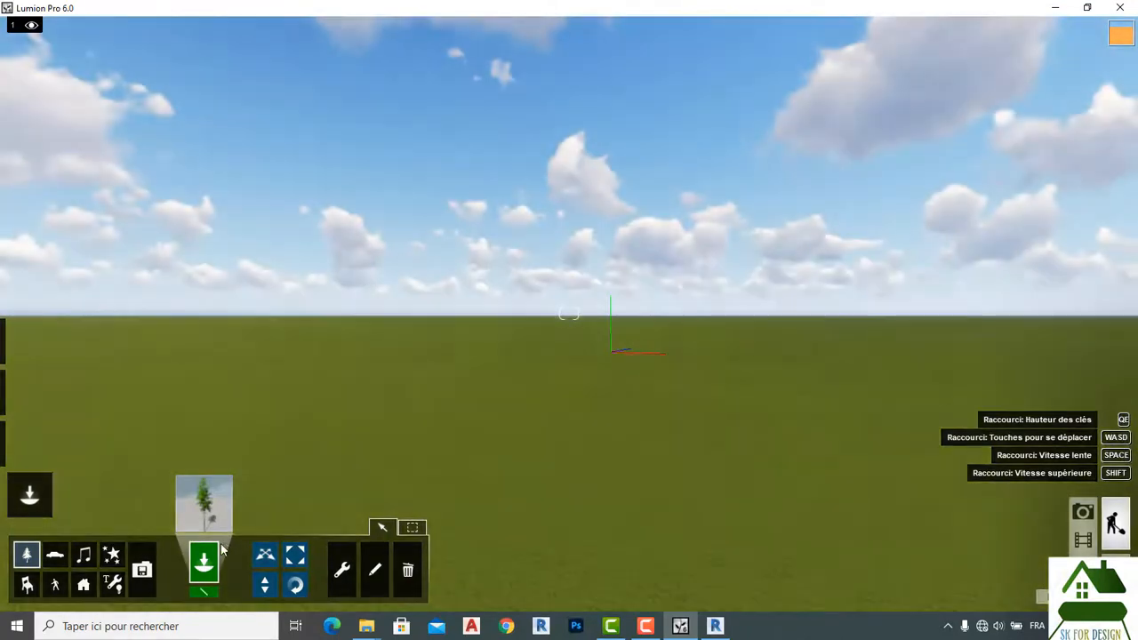
click(200, 524)
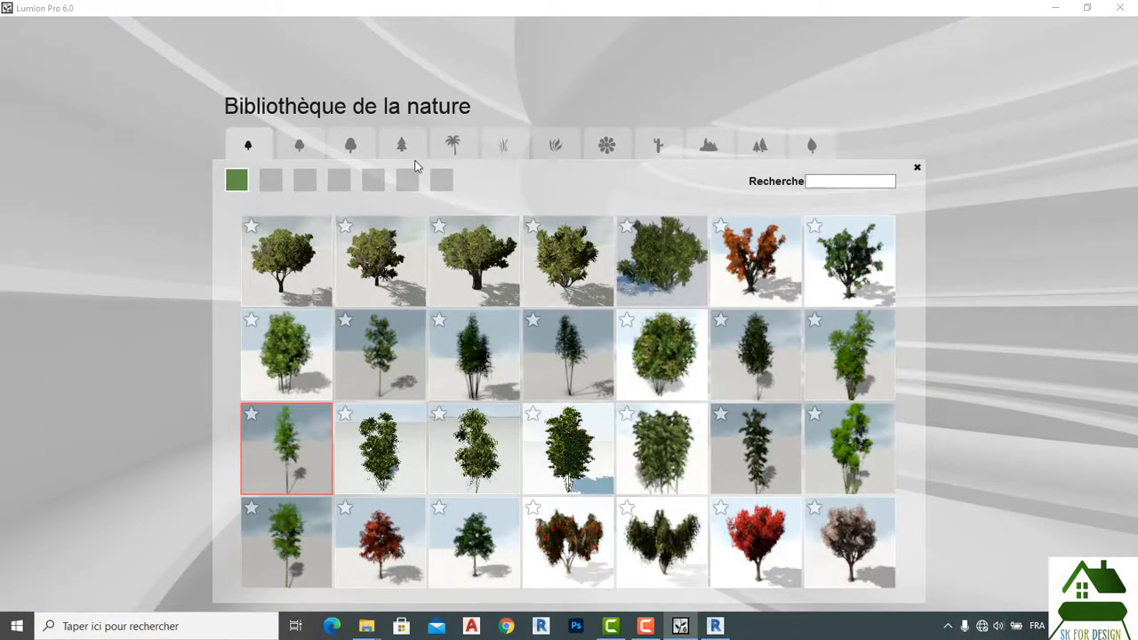
click(366, 151)
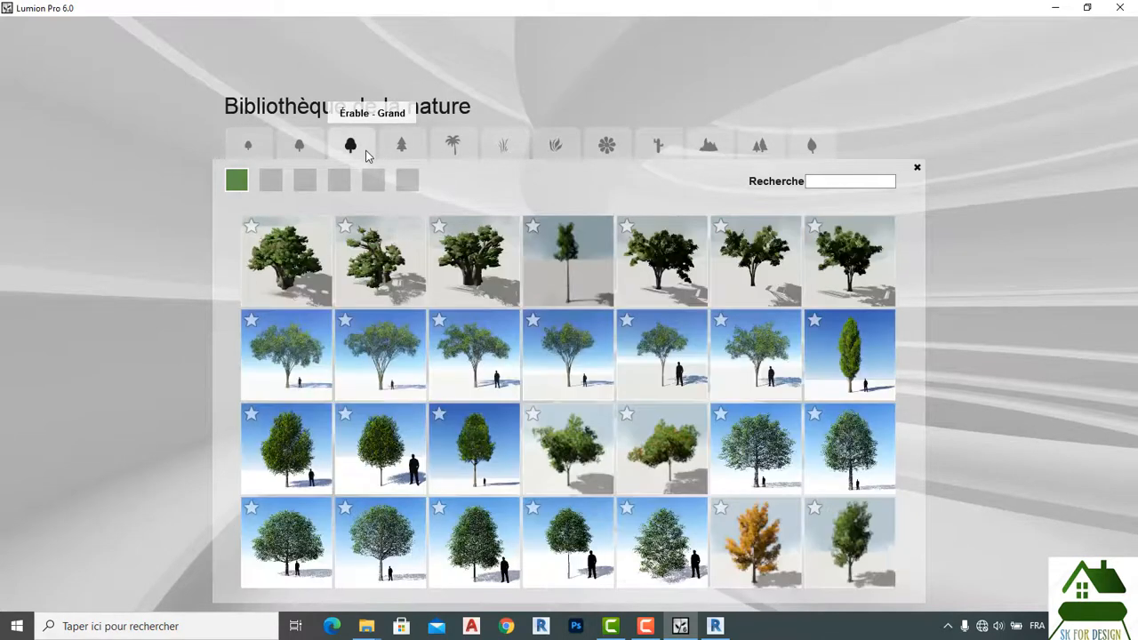
click(282, 463)
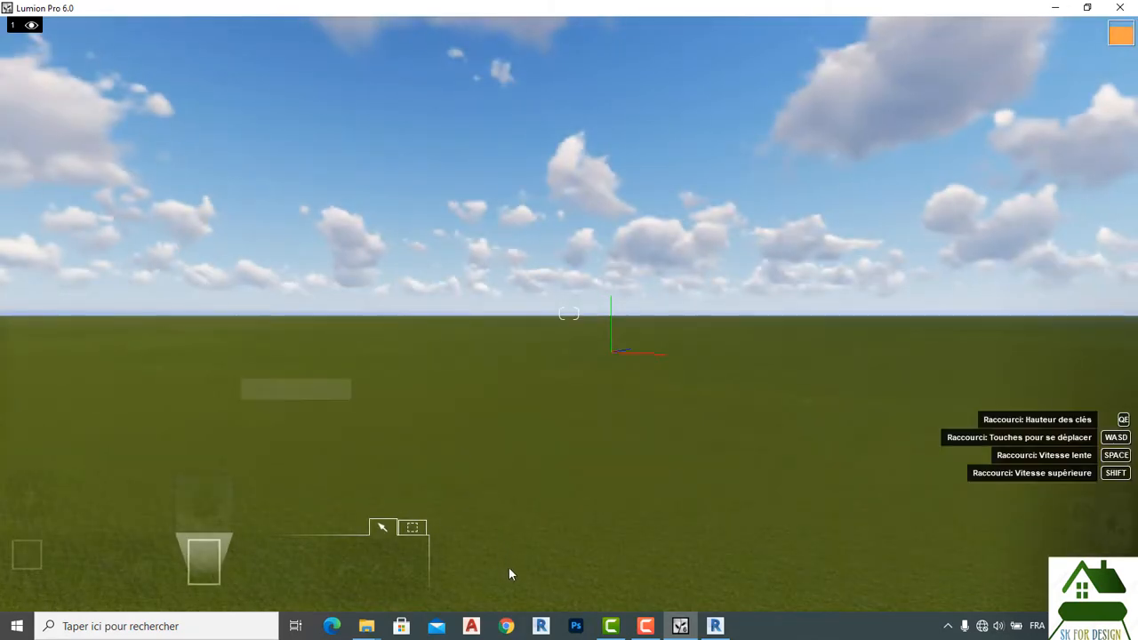
click(205, 505)
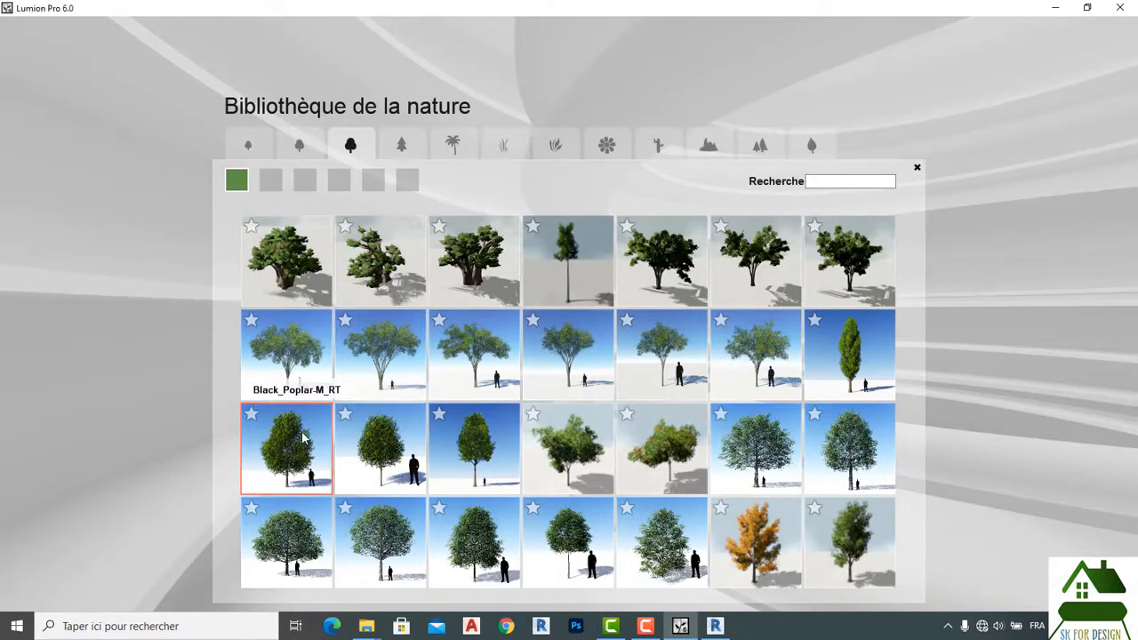
click(444, 478)
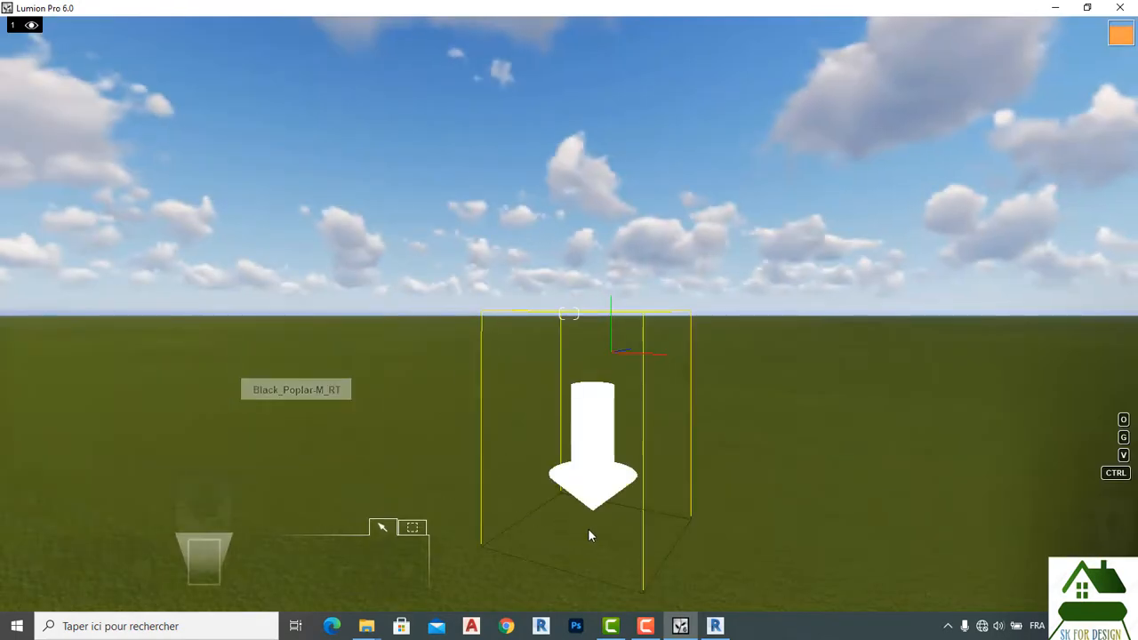
Place four Black_Poplar-M_RT trees spaced apart on the open grass behind the building.
click(587, 531)
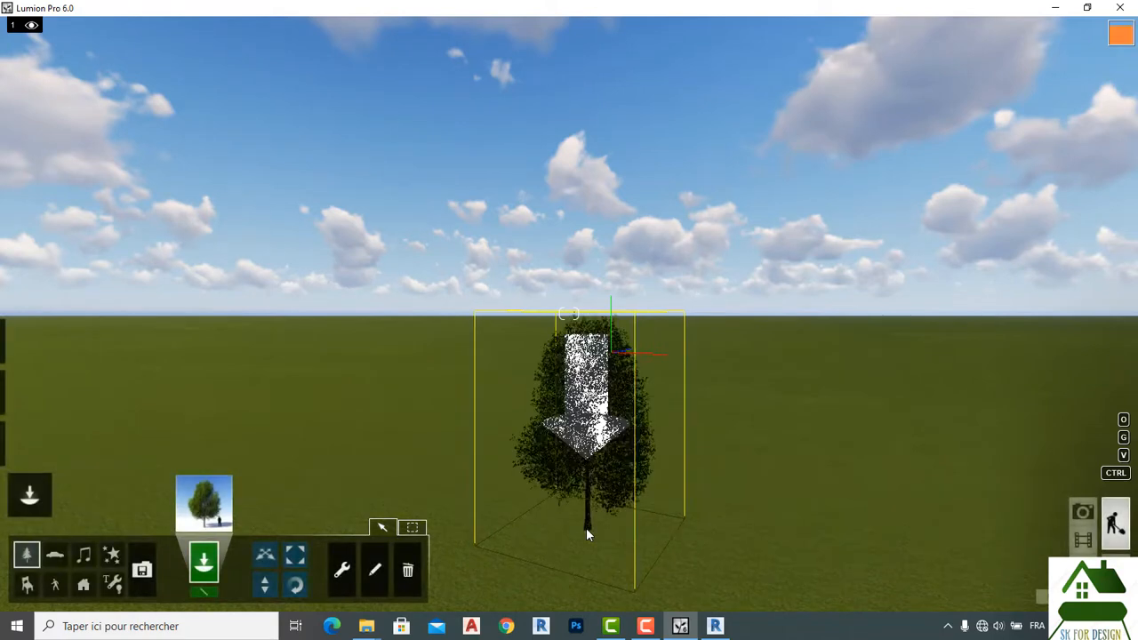
click(235, 523)
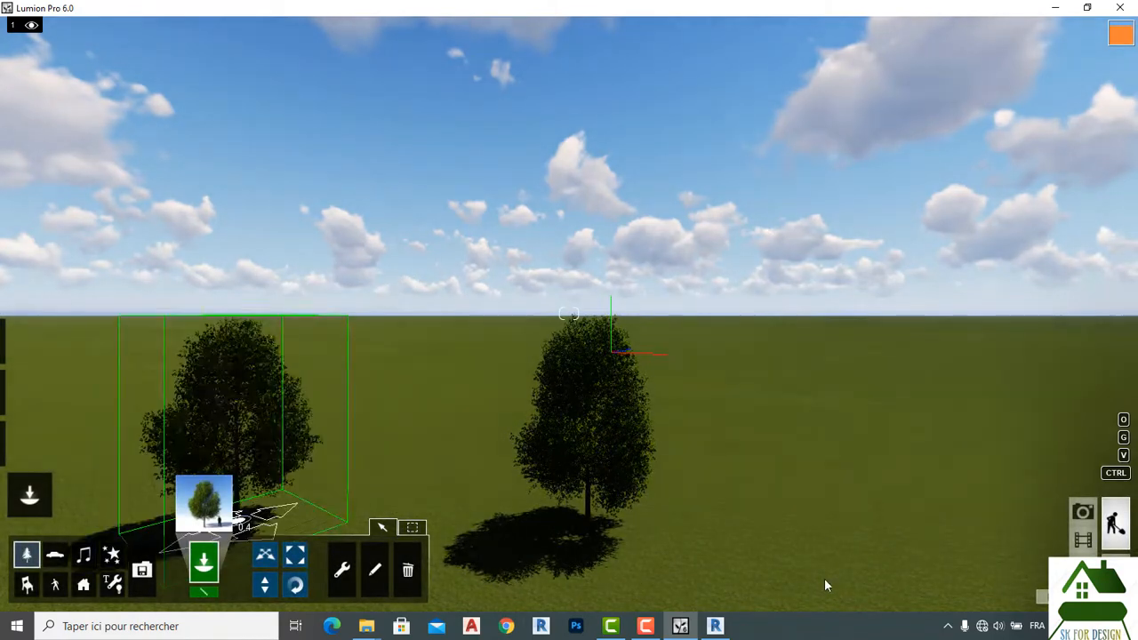
click(872, 582)
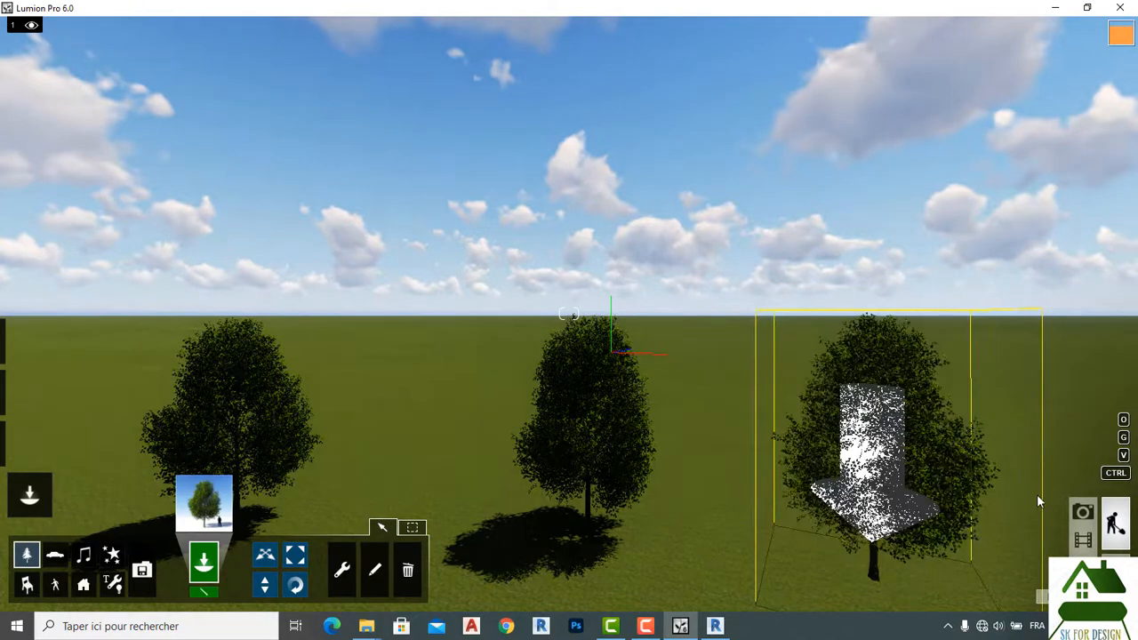
click(1045, 489)
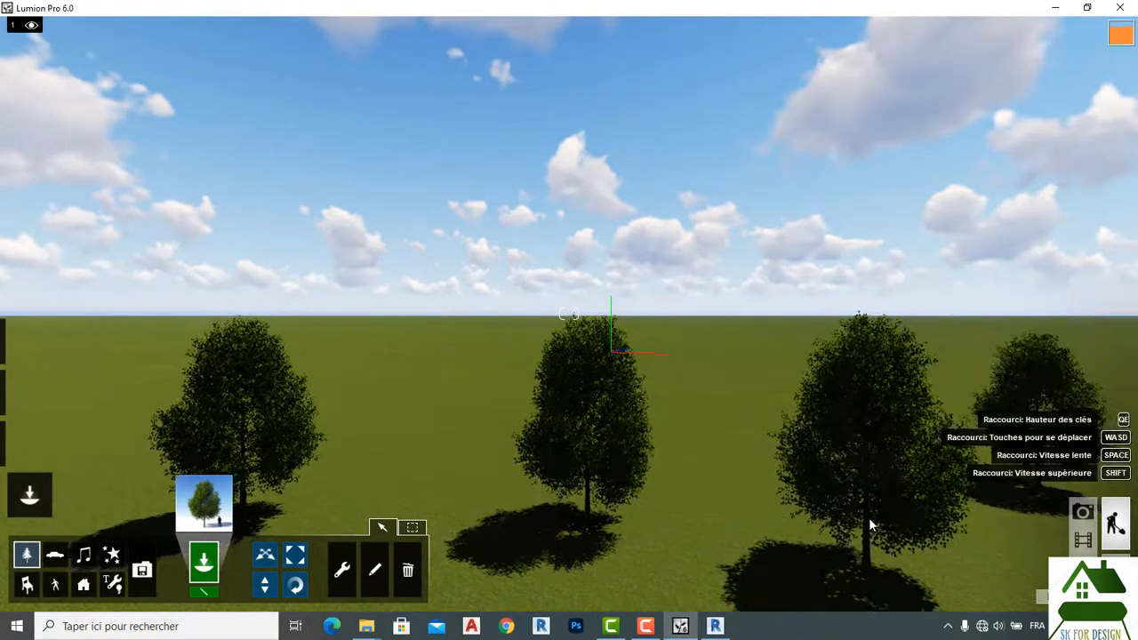
Examine the poplars from farther back and the building's front corner with its balcony and side-street bamboo.
key(s)
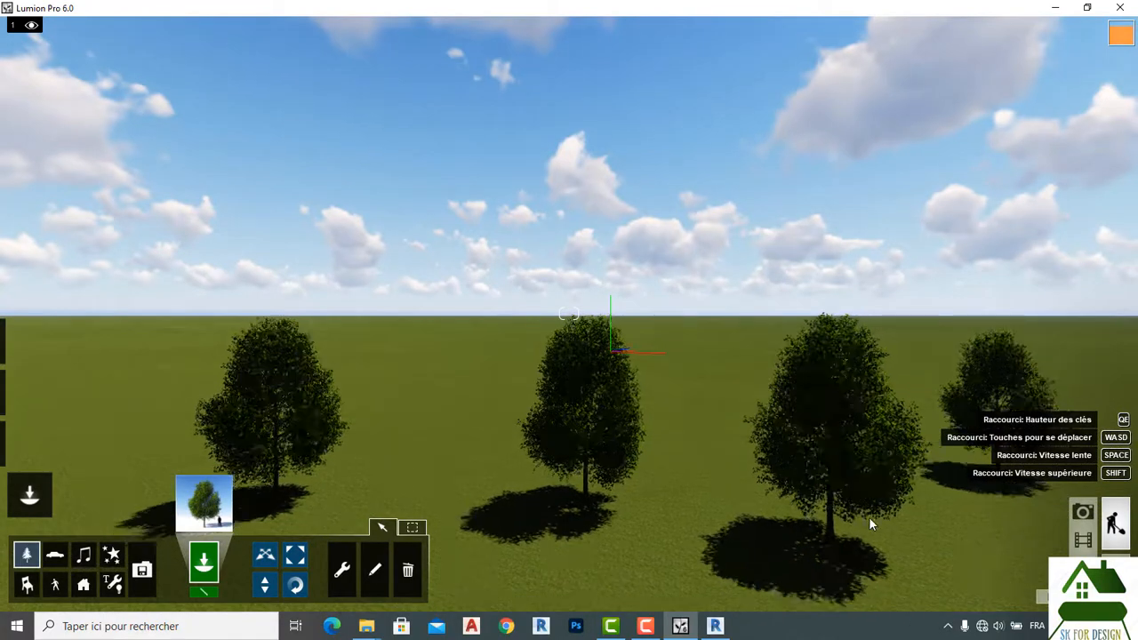
key(s)
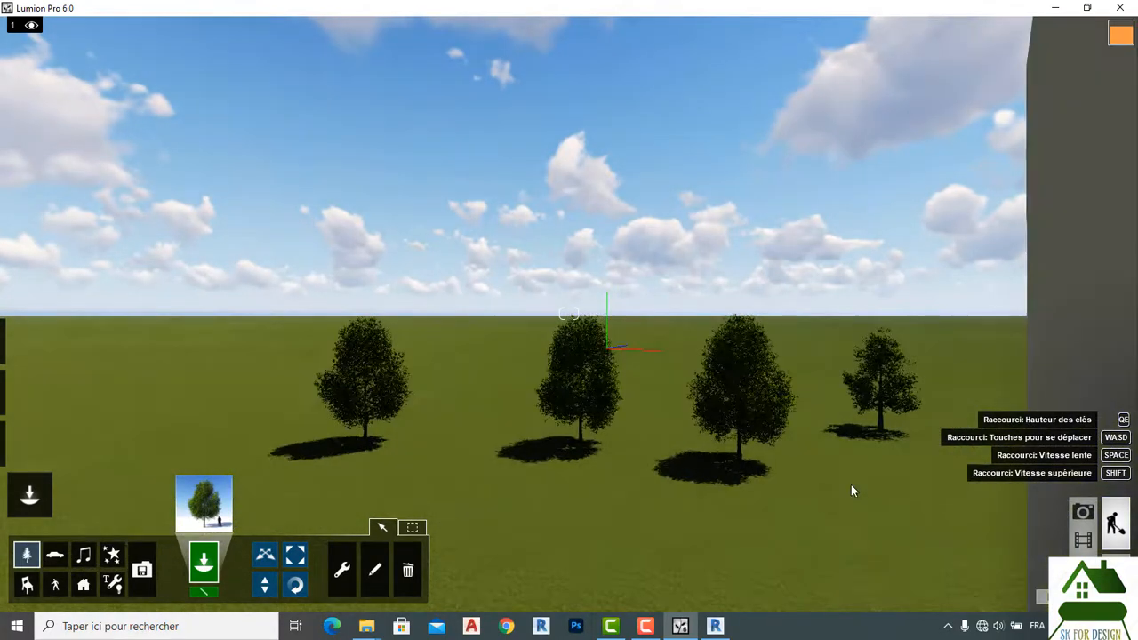
key(s)
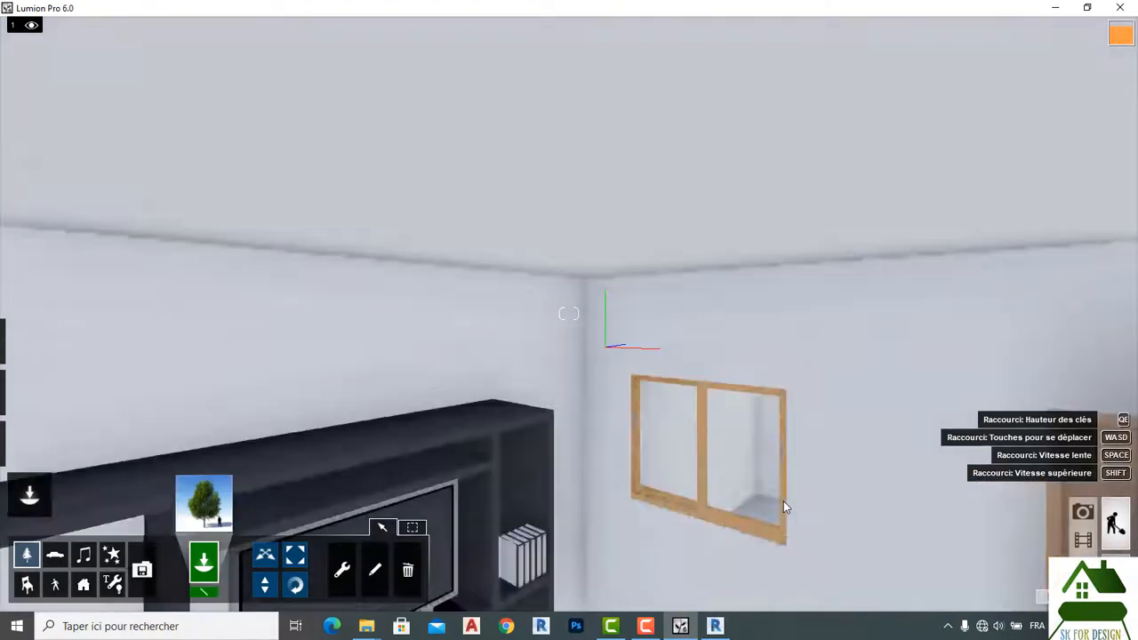
key(s)
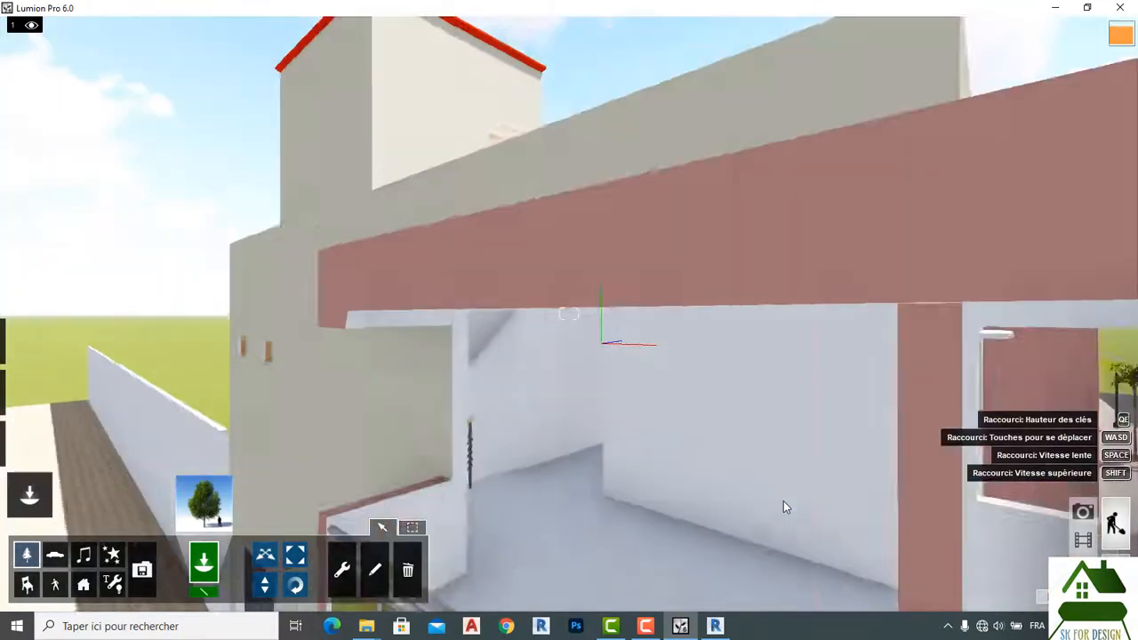
key(s)
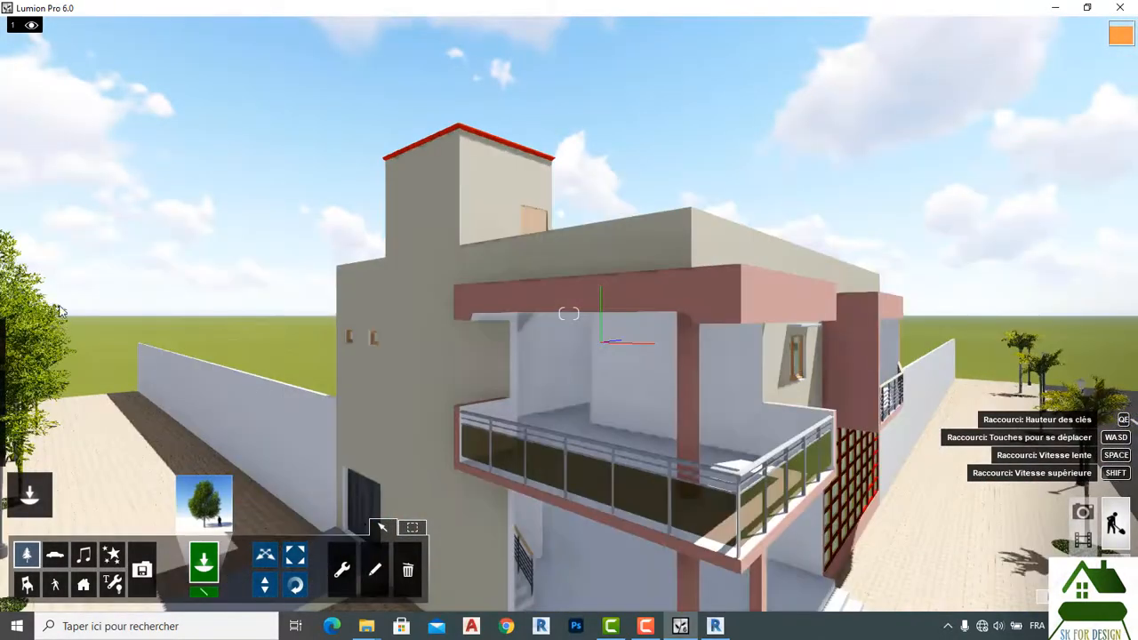
key(s)
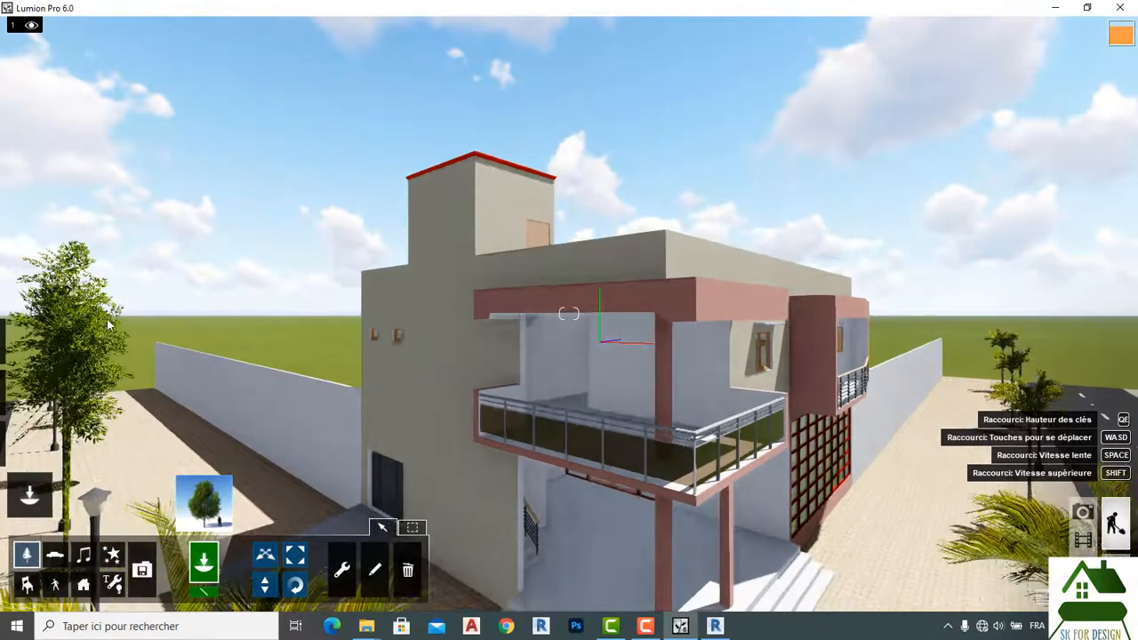
key(a)
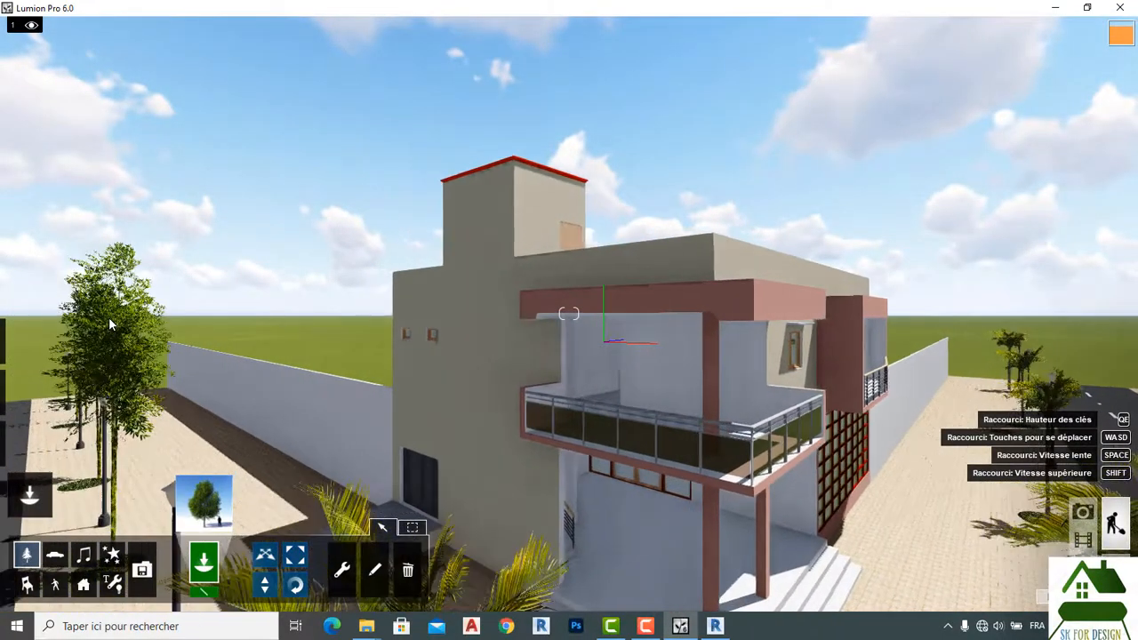
key(w)
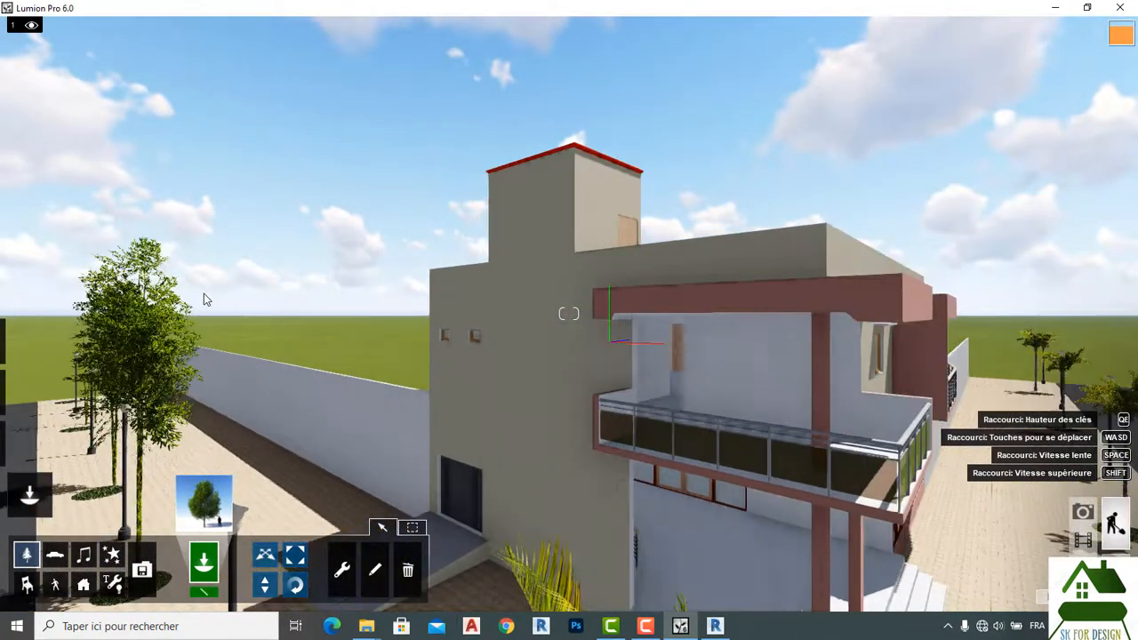
Choose the slender-trunked large tree from the nature library for the grass beyond the boundary wall.
key(q)
key(s)
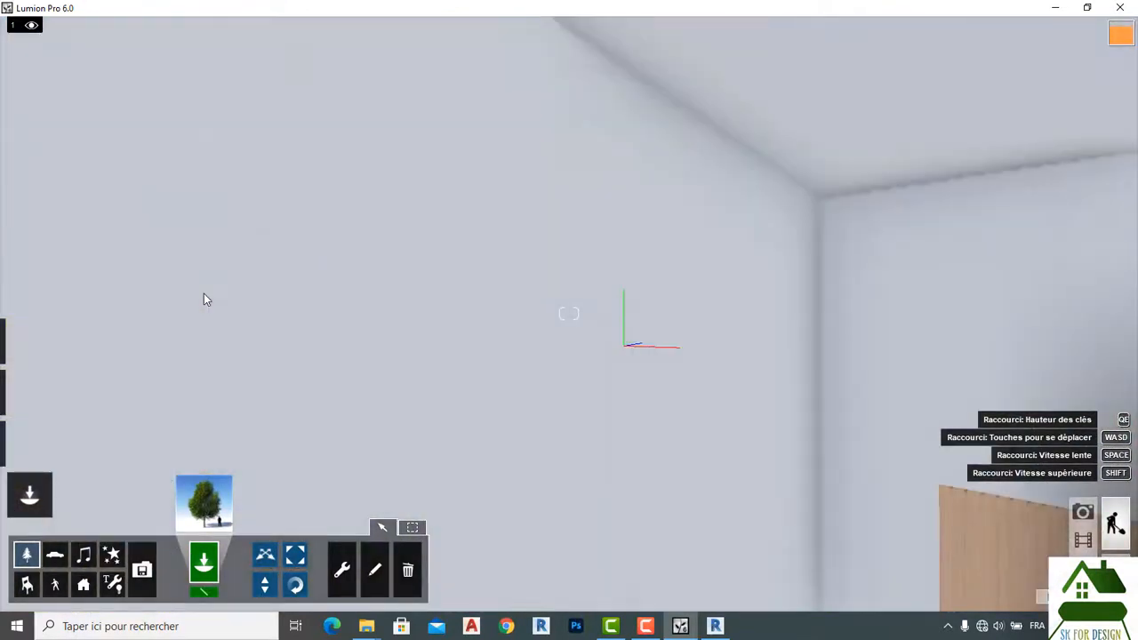
key(d)
key(a)
right_drag(204, 293, 172, 292)
key(w)
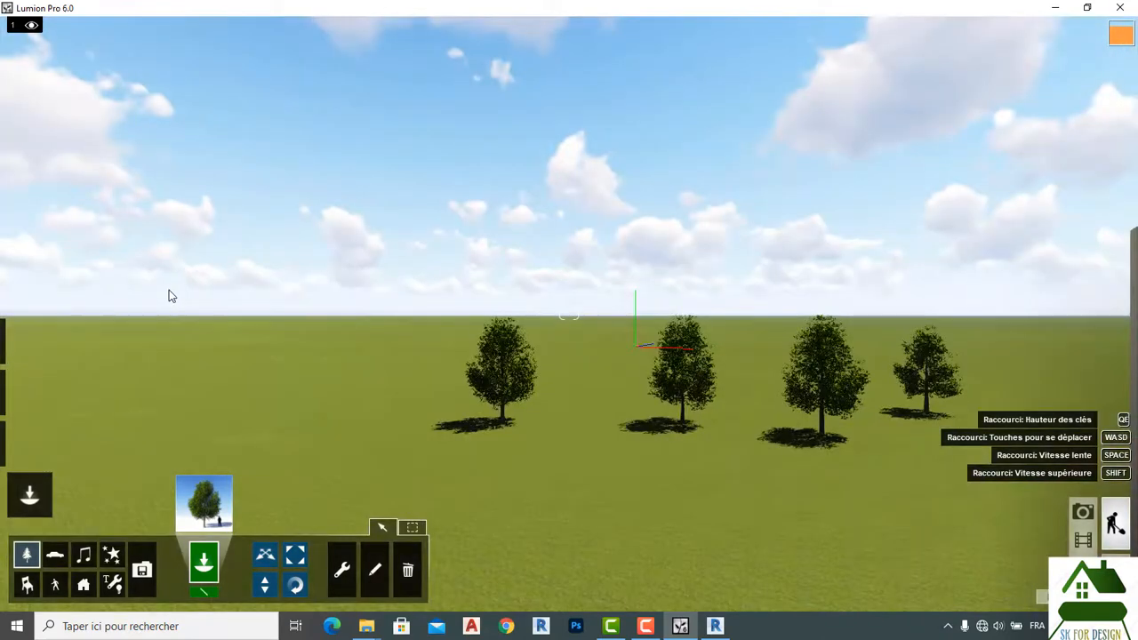
key(s)
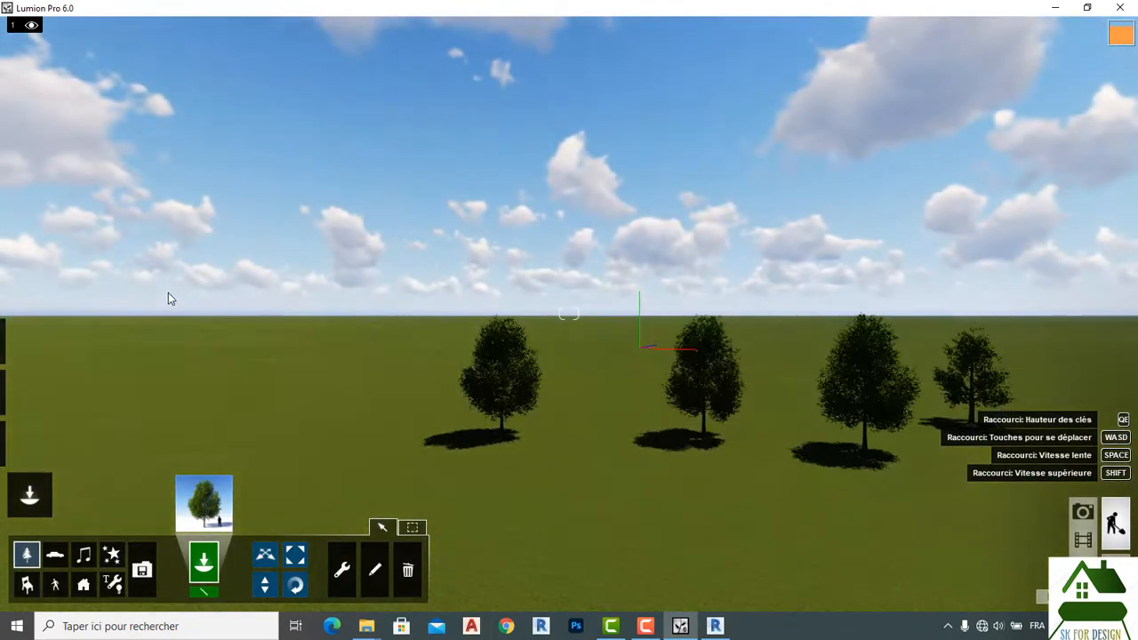
key(a)
key(a)
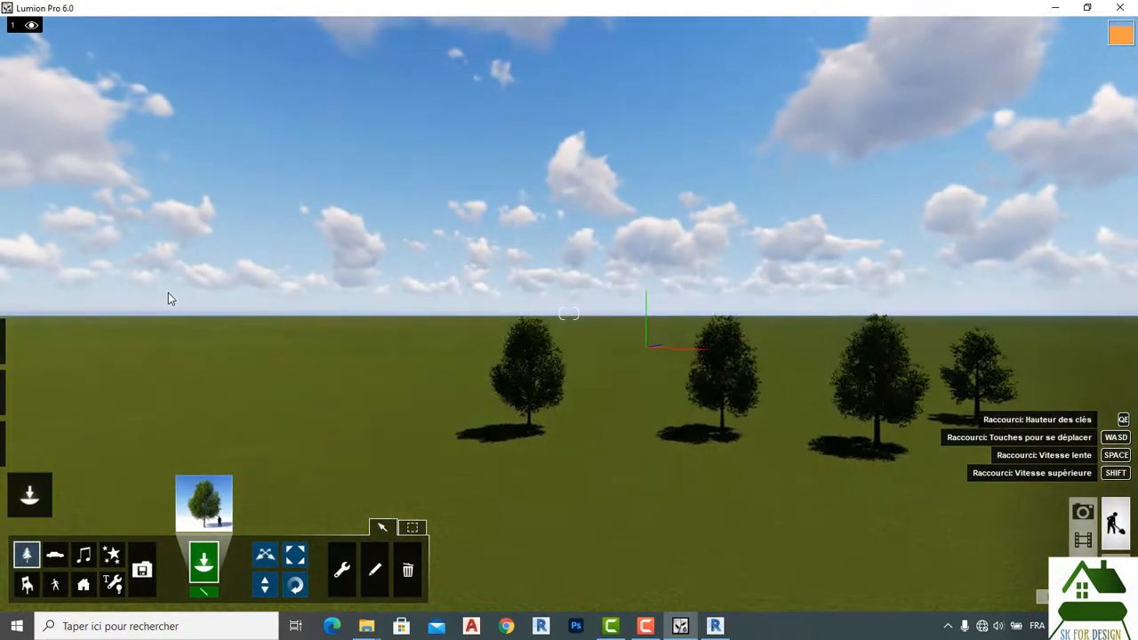
key(a)
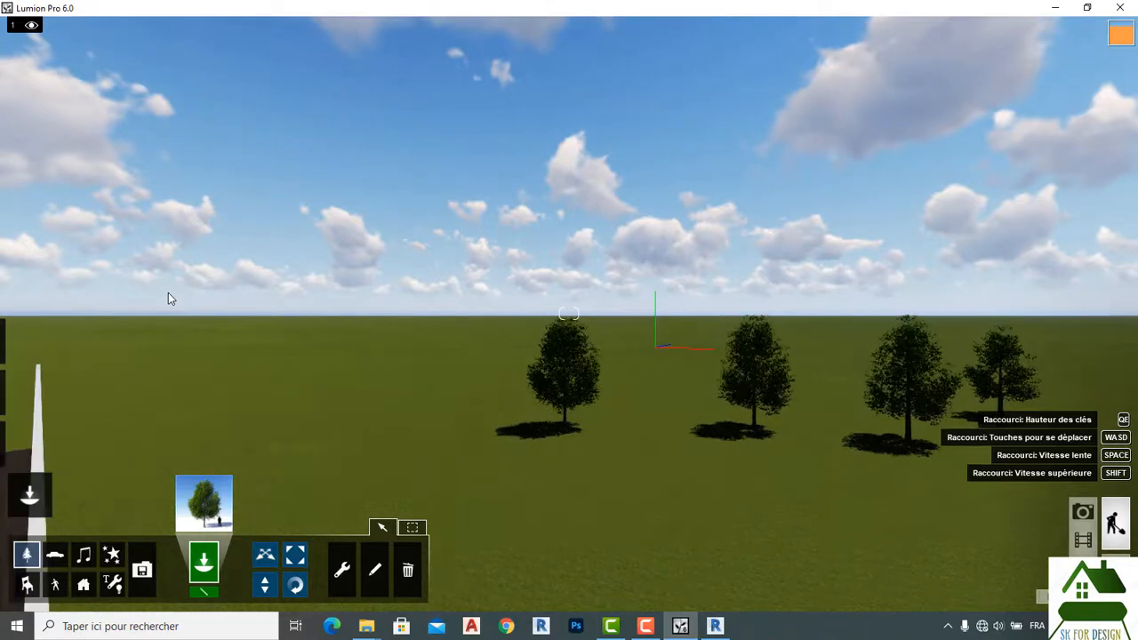
click(203, 500)
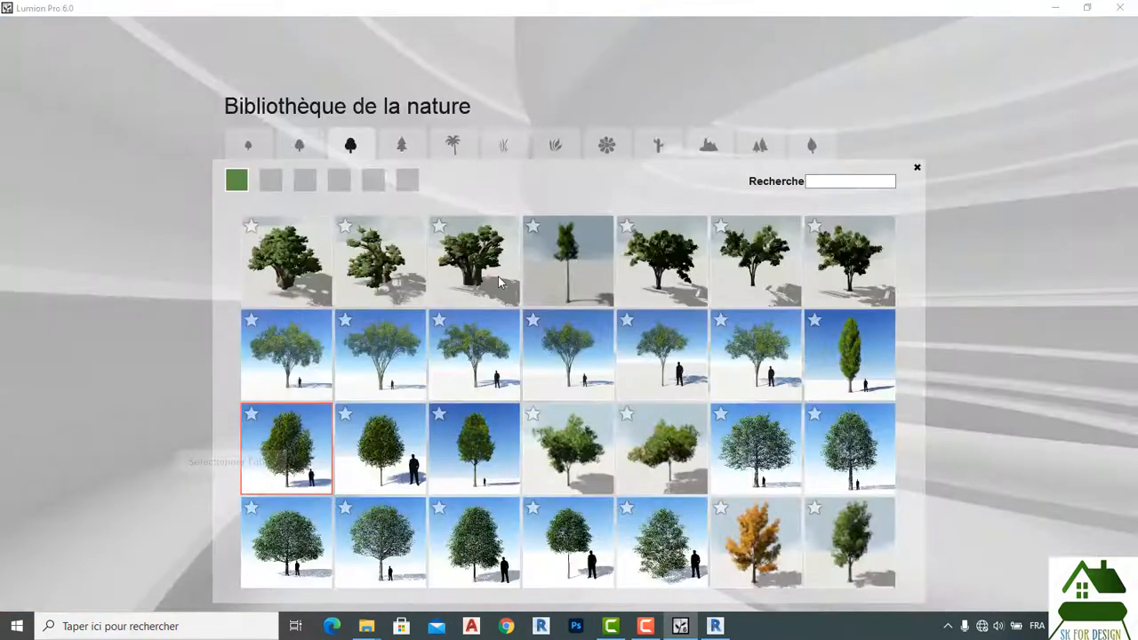
click(552, 267)
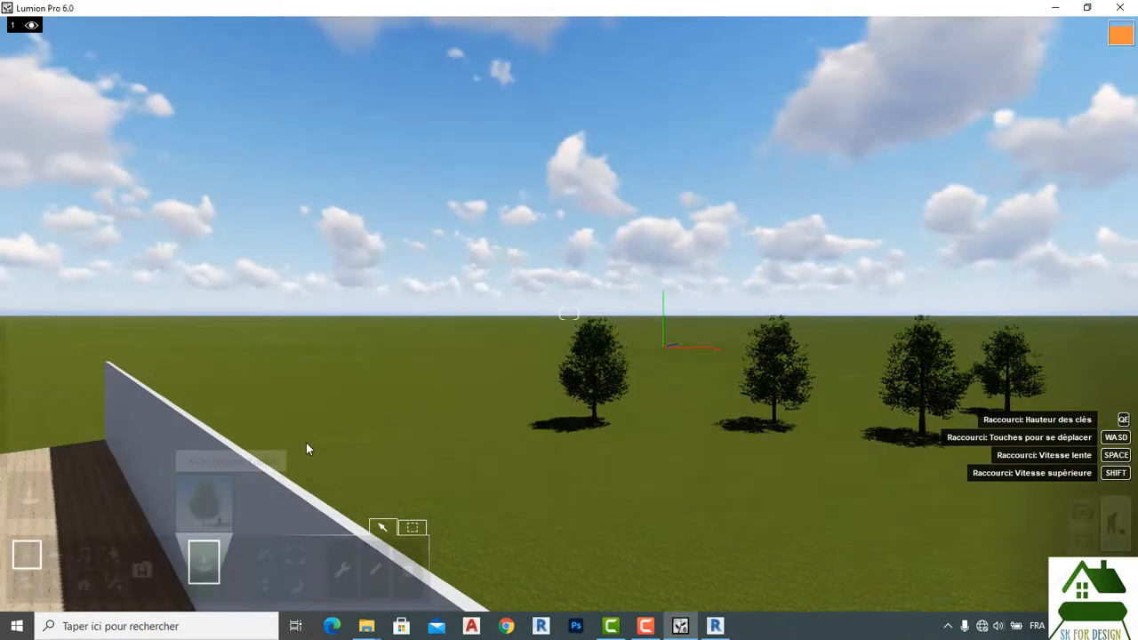
Place five more broadleaf trees at scattered spots on the grass behind the long boundary wall.
click(328, 489)
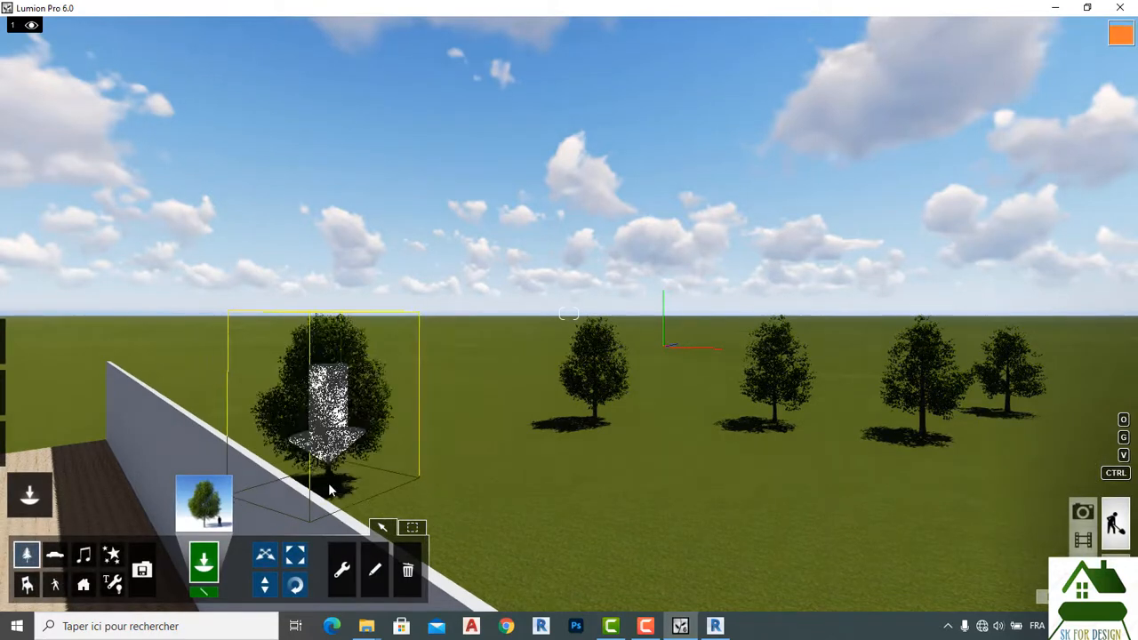
click(541, 593)
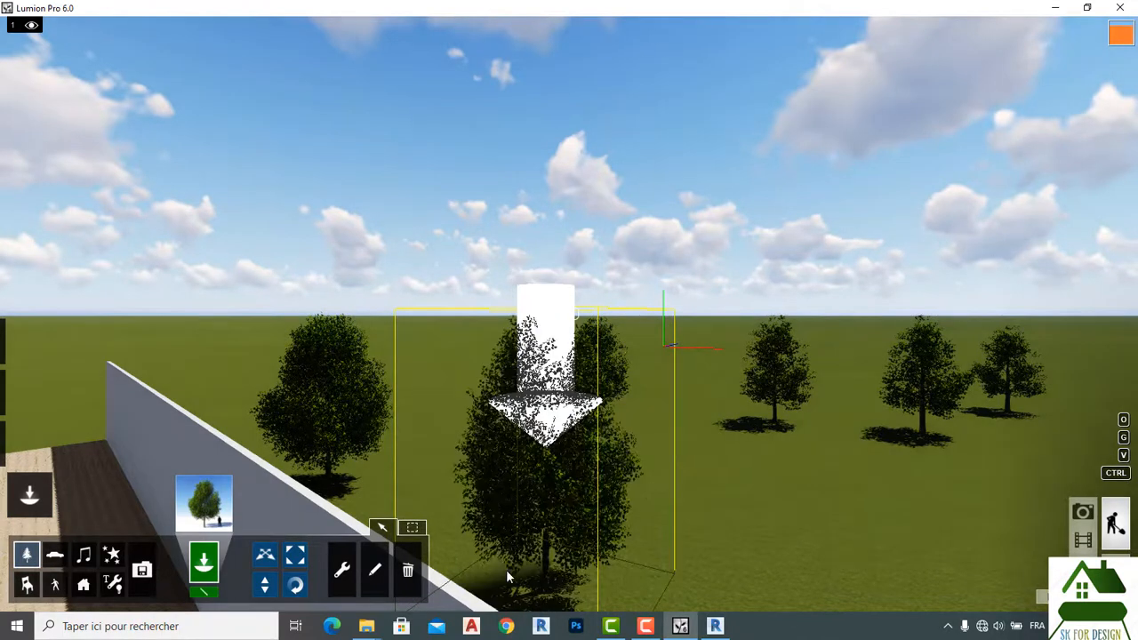
click(172, 388)
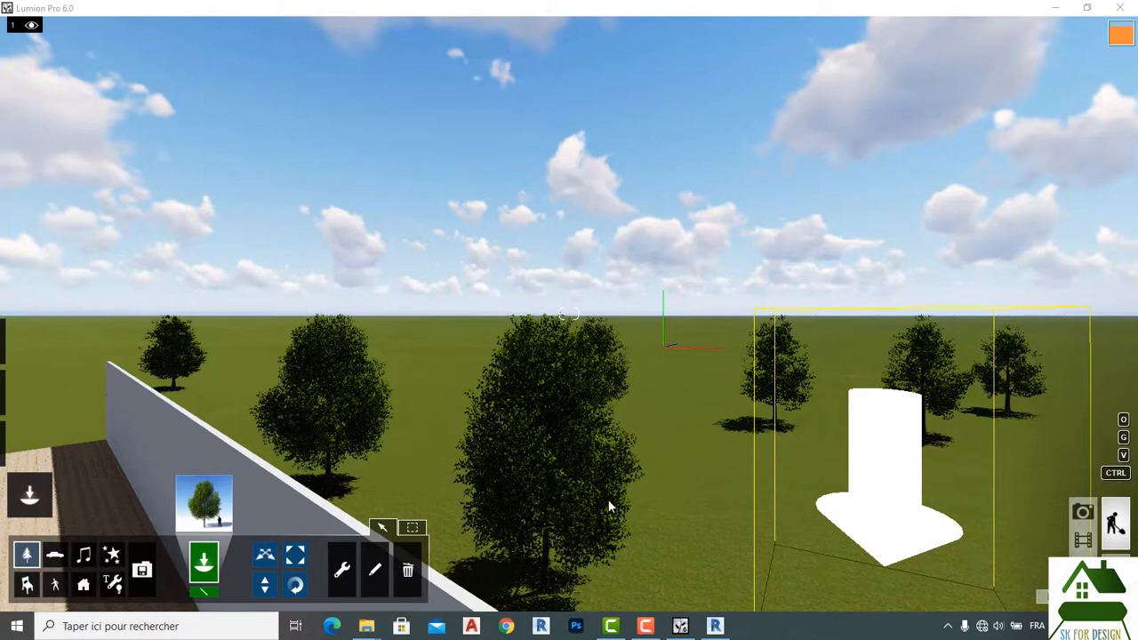
click(672, 578)
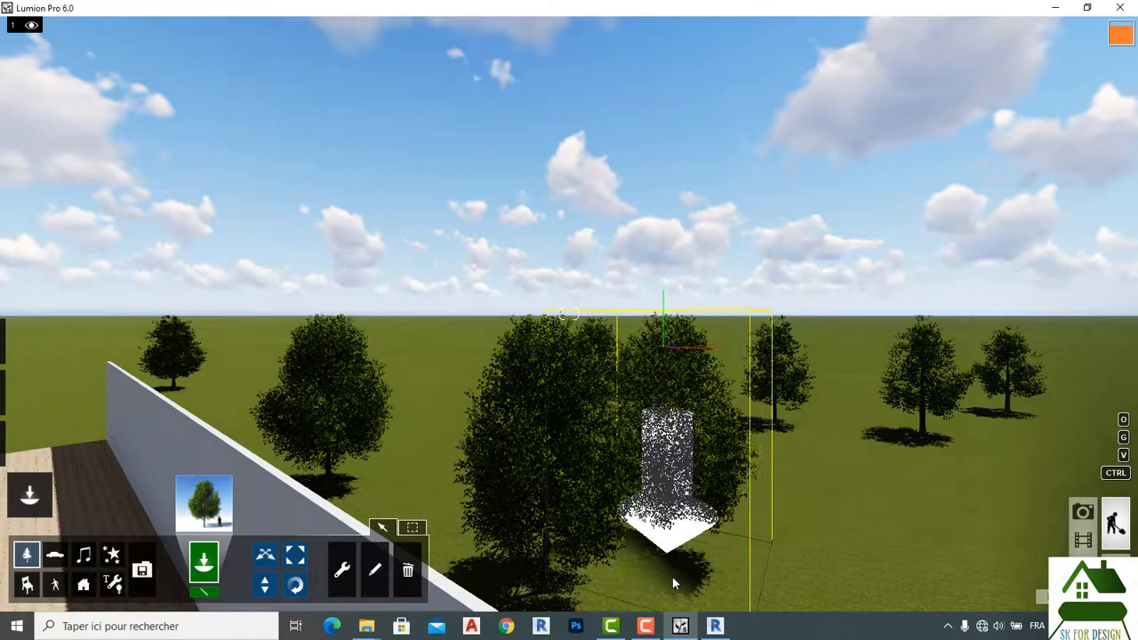
click(373, 505)
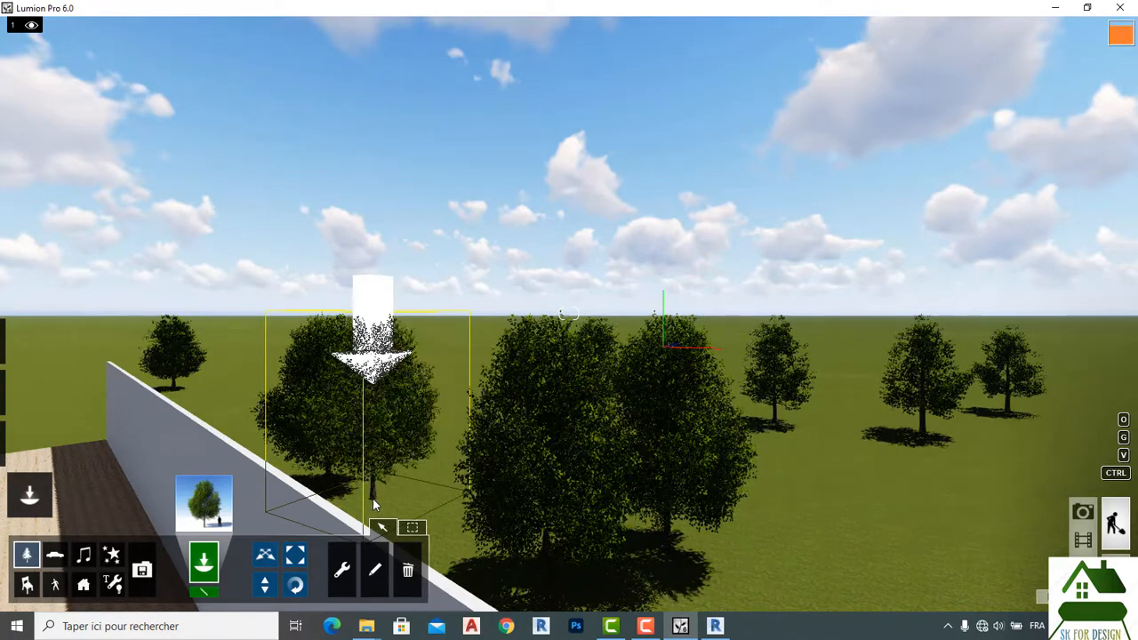
Place the SUV_002 model from the transport library on the road ahead of the blue pickup and rotate it to align with the road.
key(s)
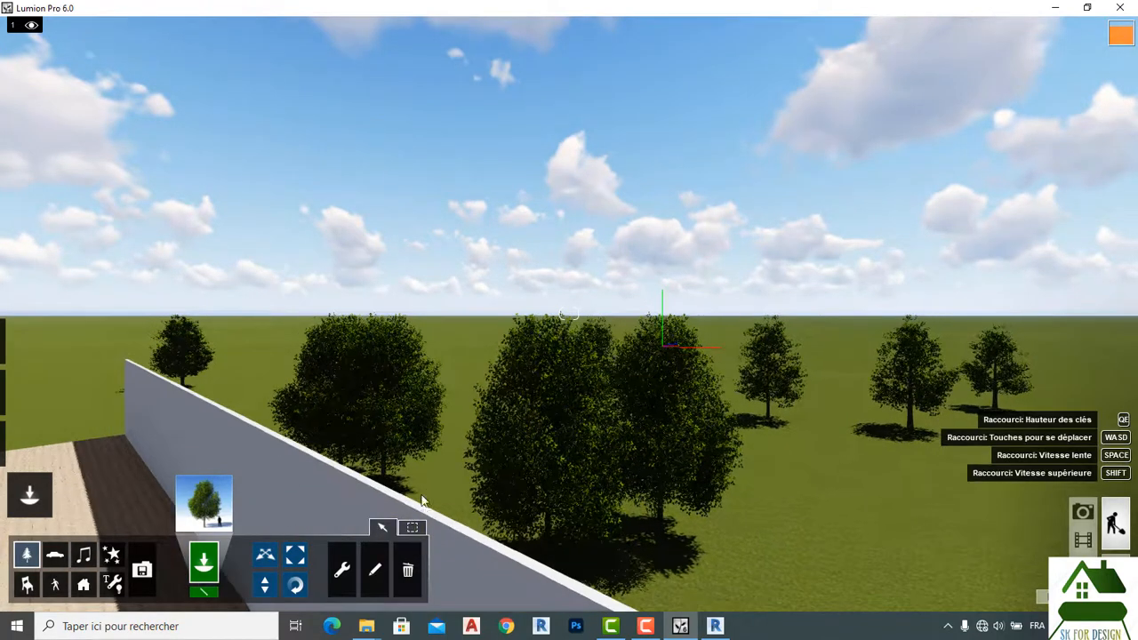
key(s)
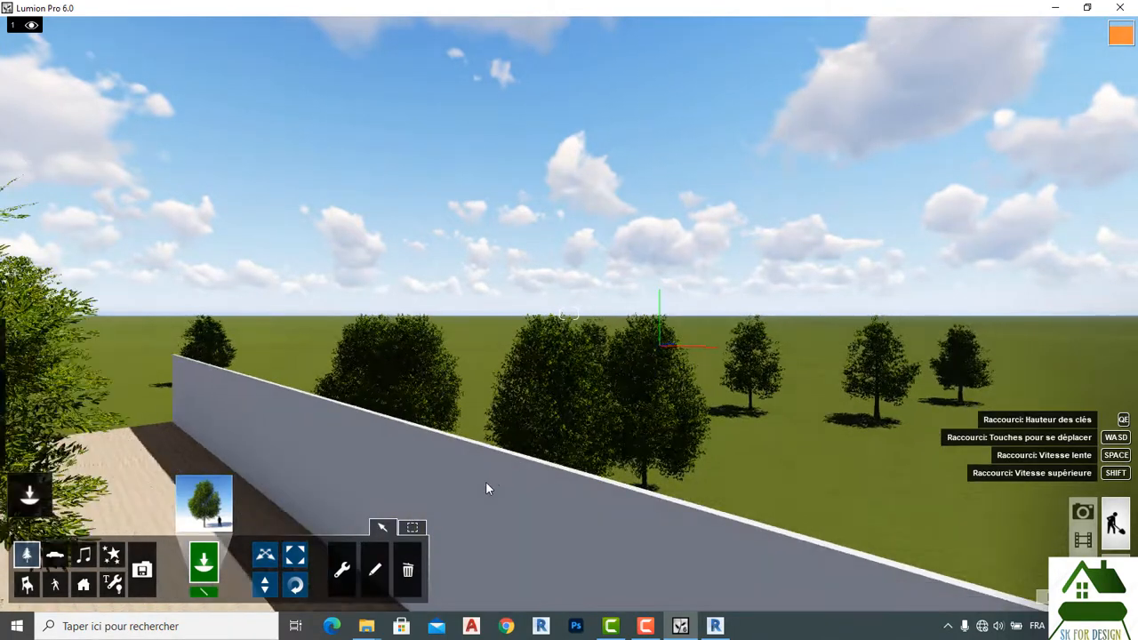
key(s)
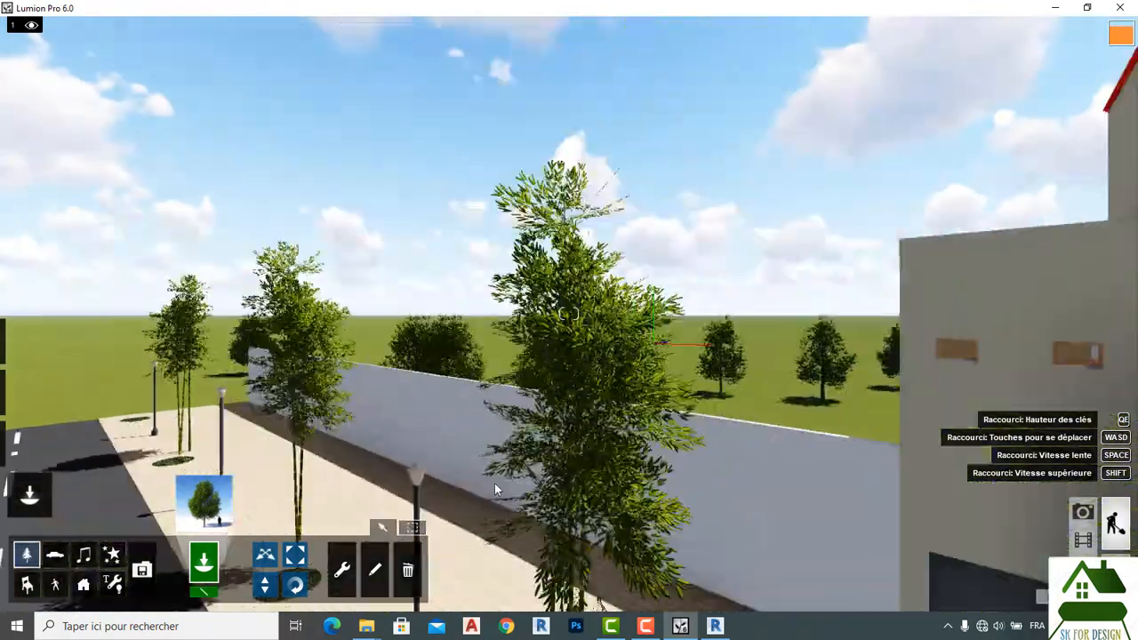
key(s)
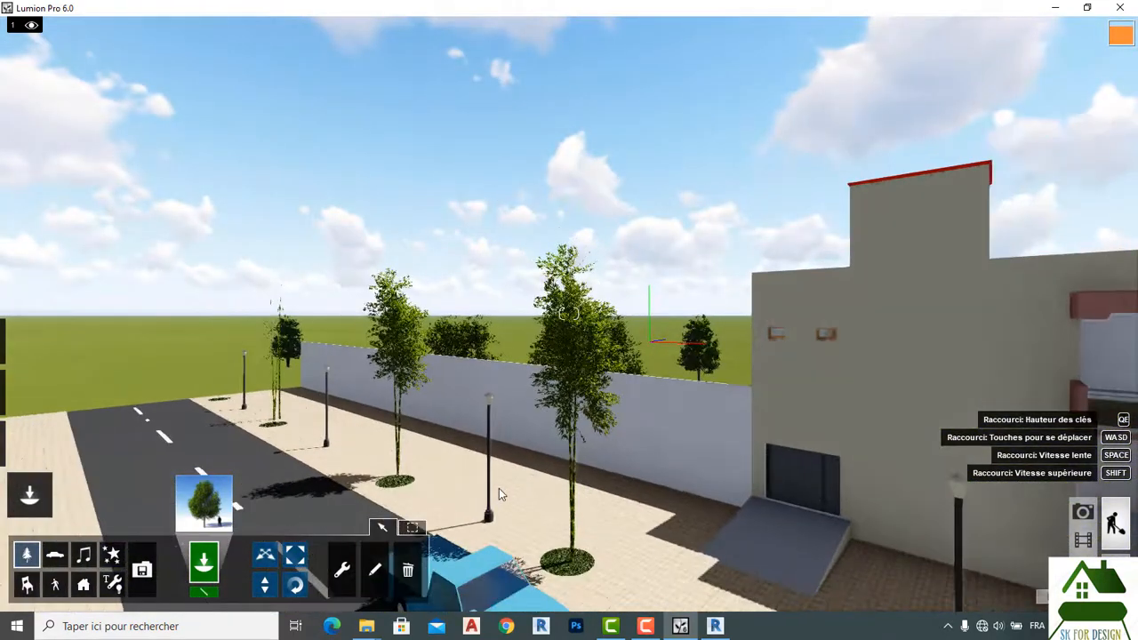
key(s)
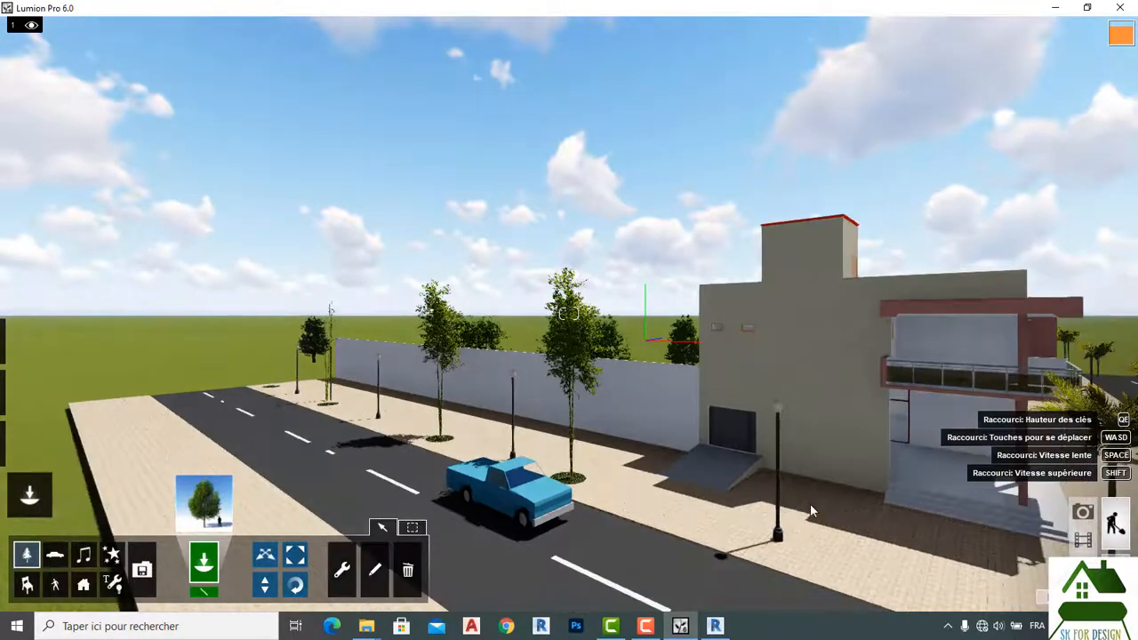
key(s)
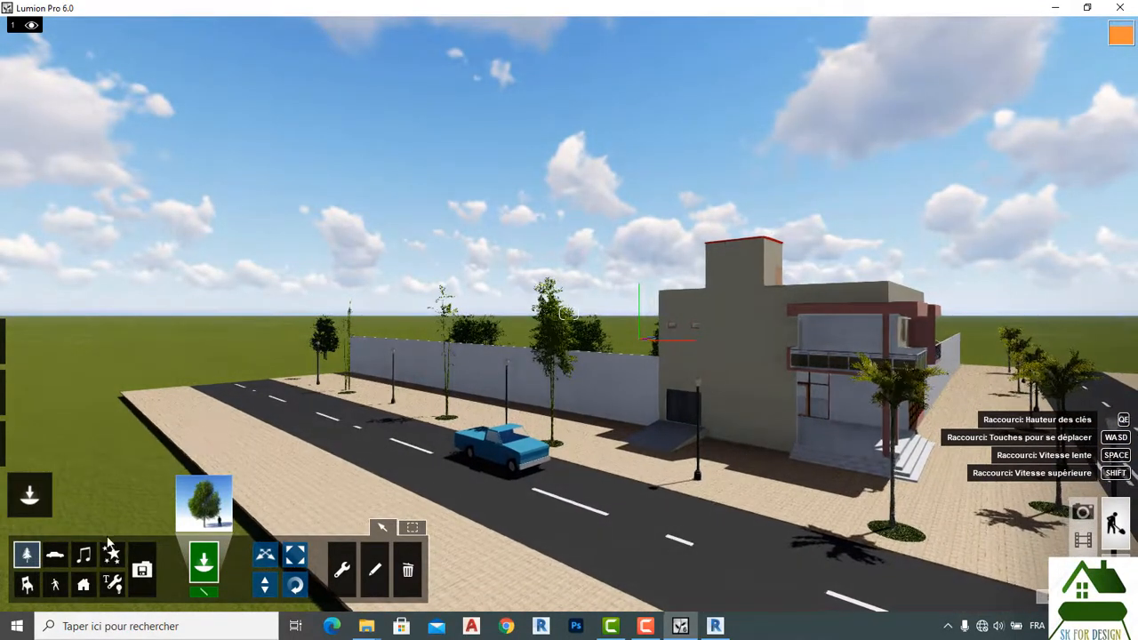
click(58, 557)
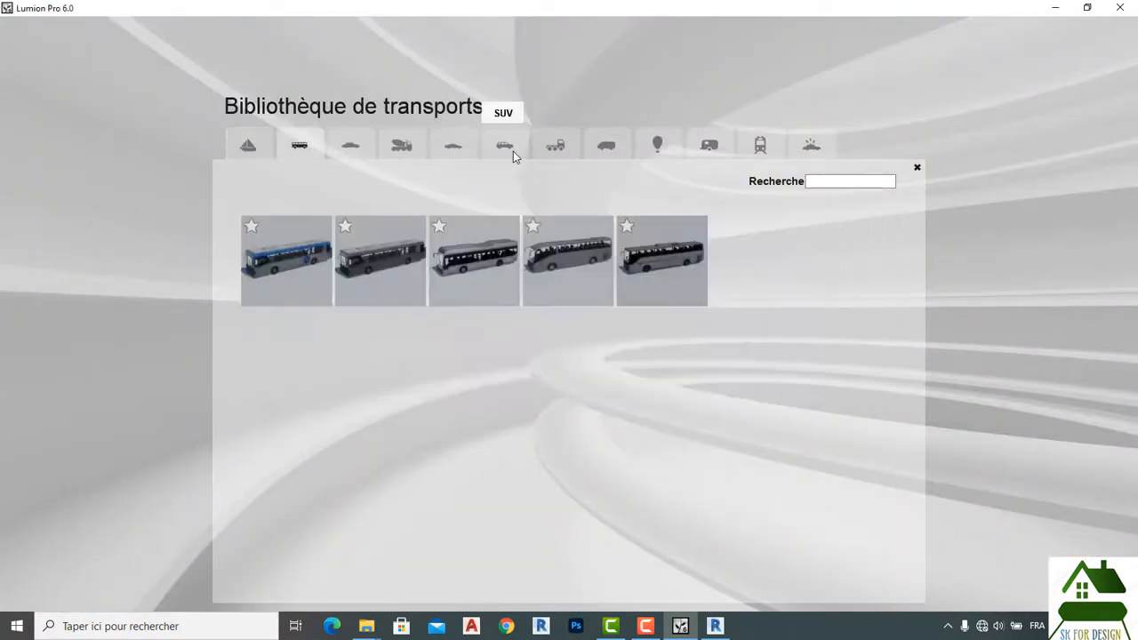
click(513, 149)
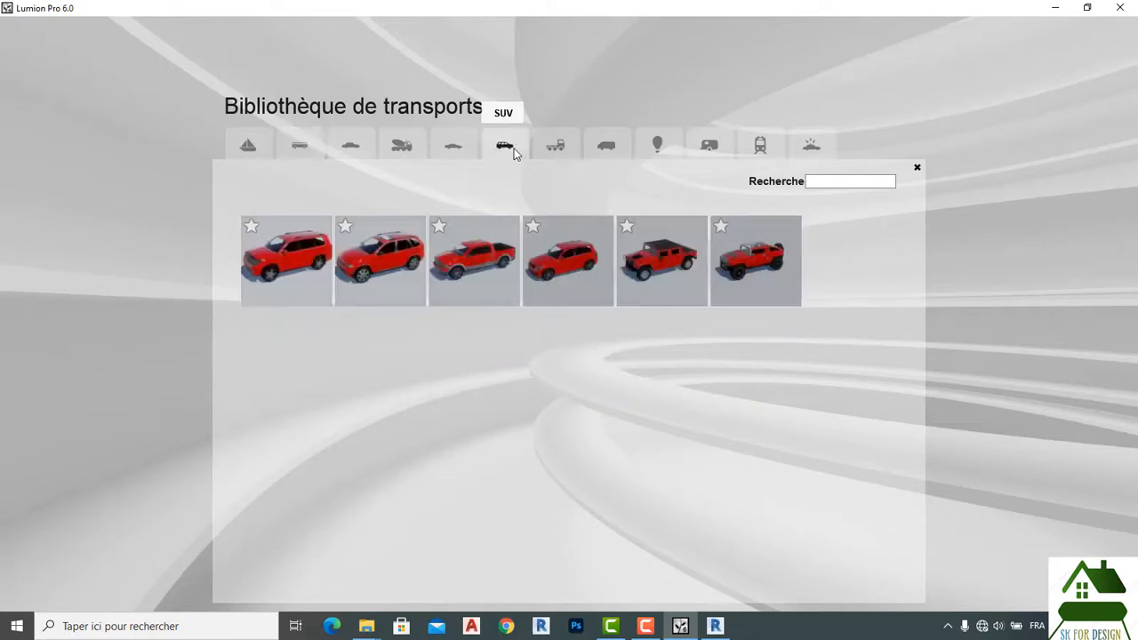
click(372, 250)
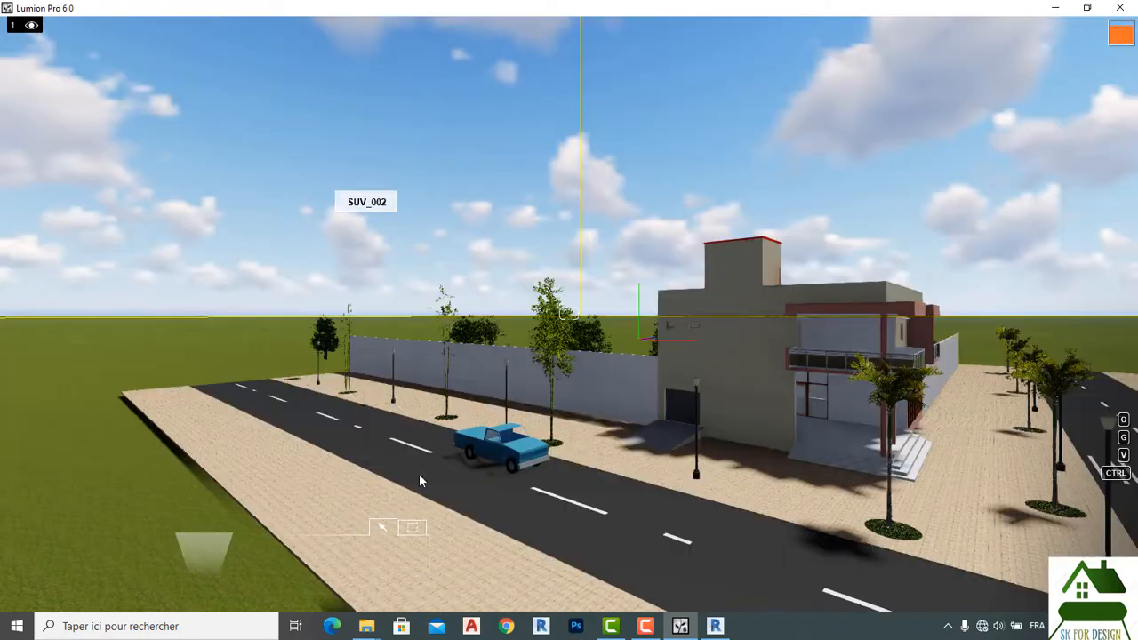
click(625, 548)
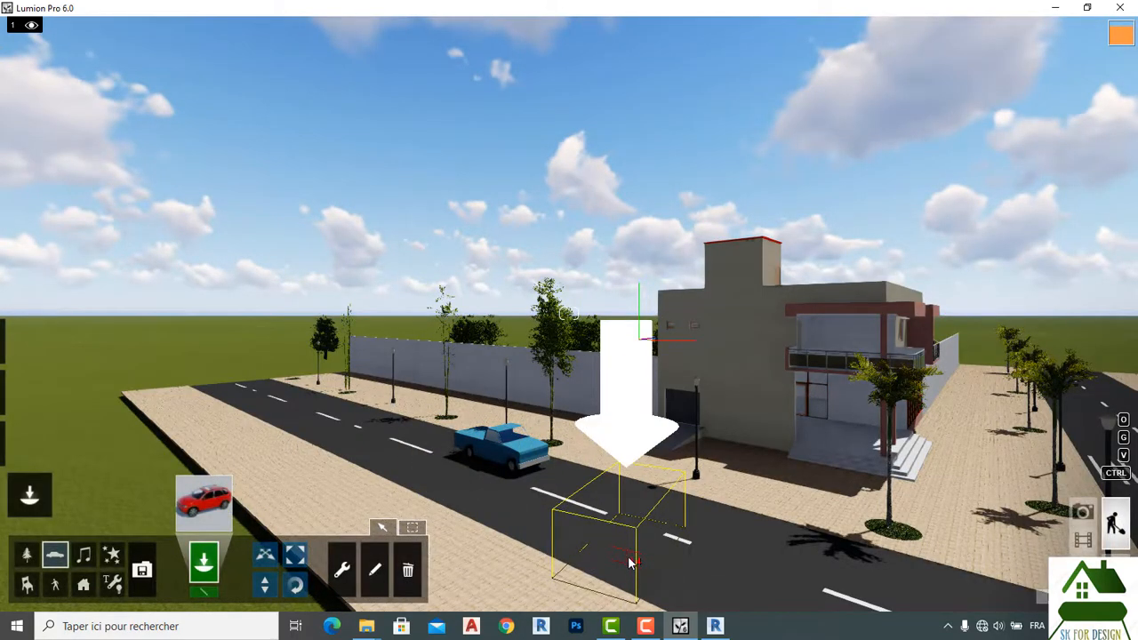
click(296, 587)
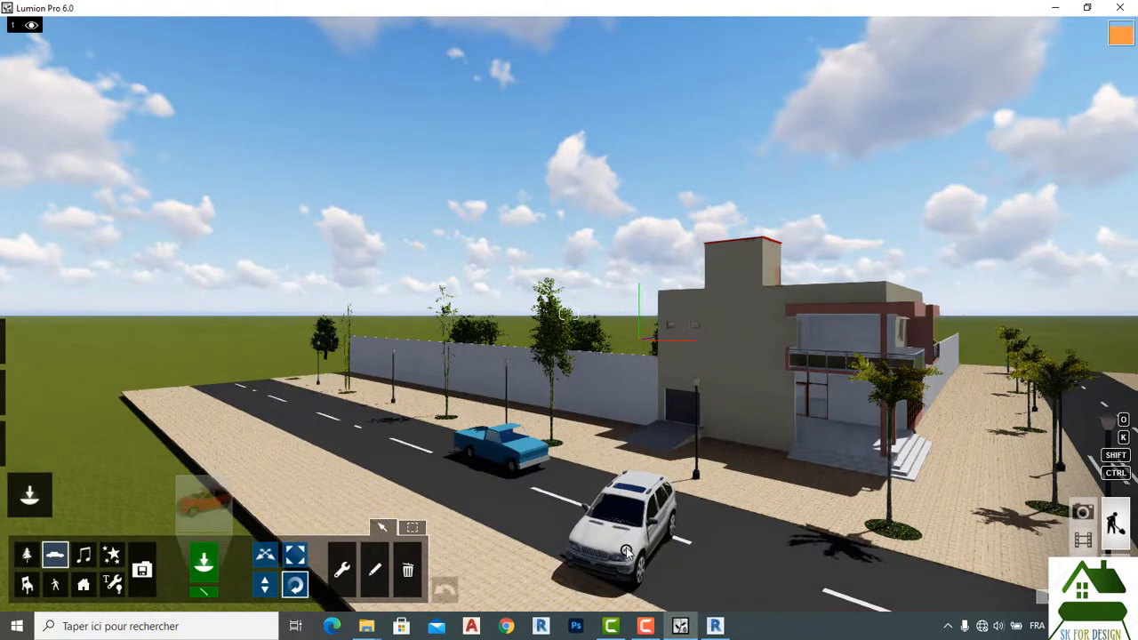
drag(627, 551, 712, 585)
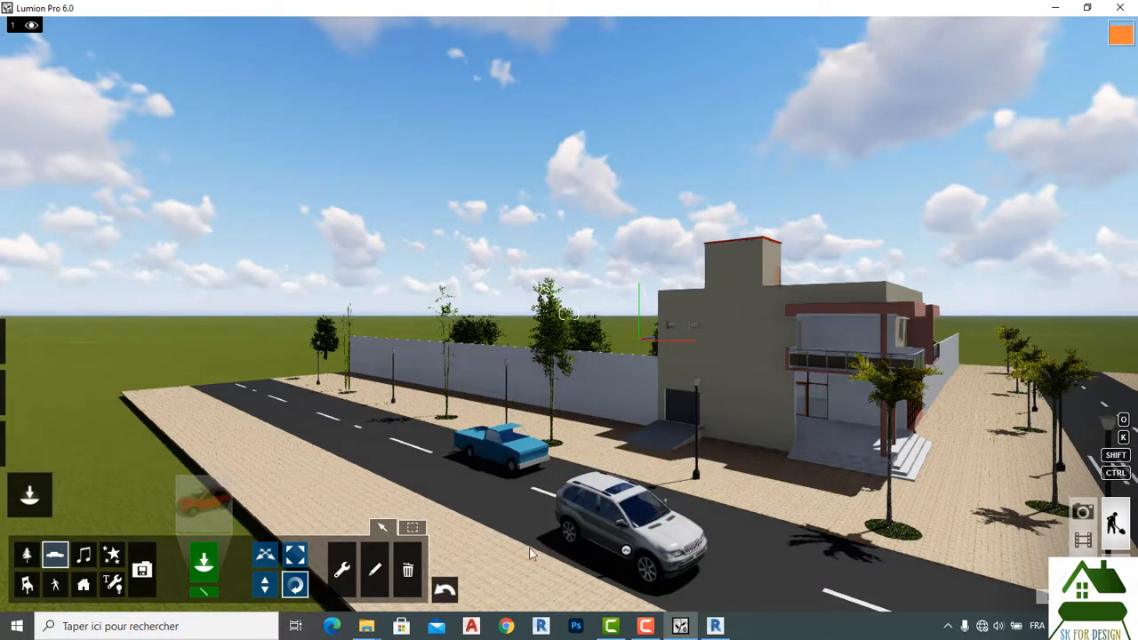
Edit the new SUV's properties and set its vehicle colour to a medium blue.
click(375, 574)
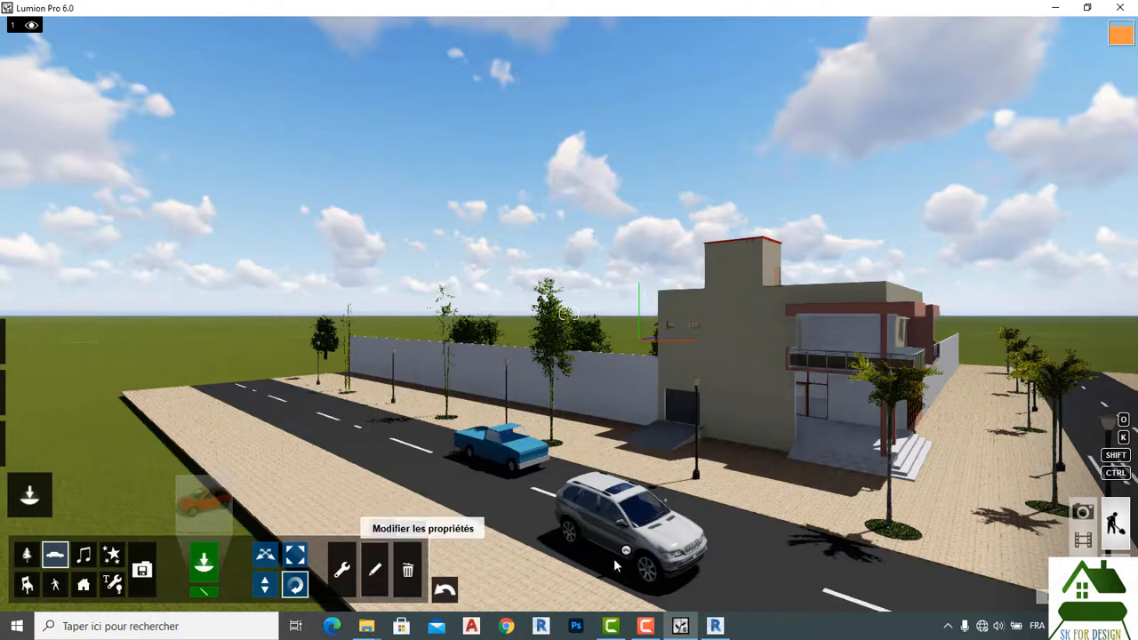
click(372, 567)
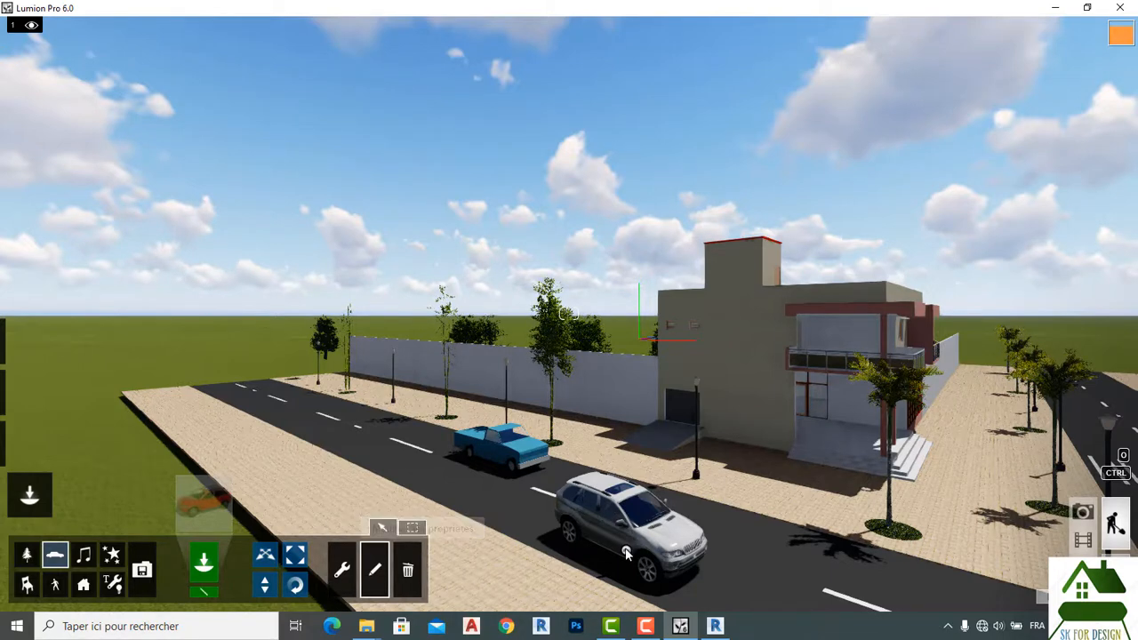
click(626, 552)
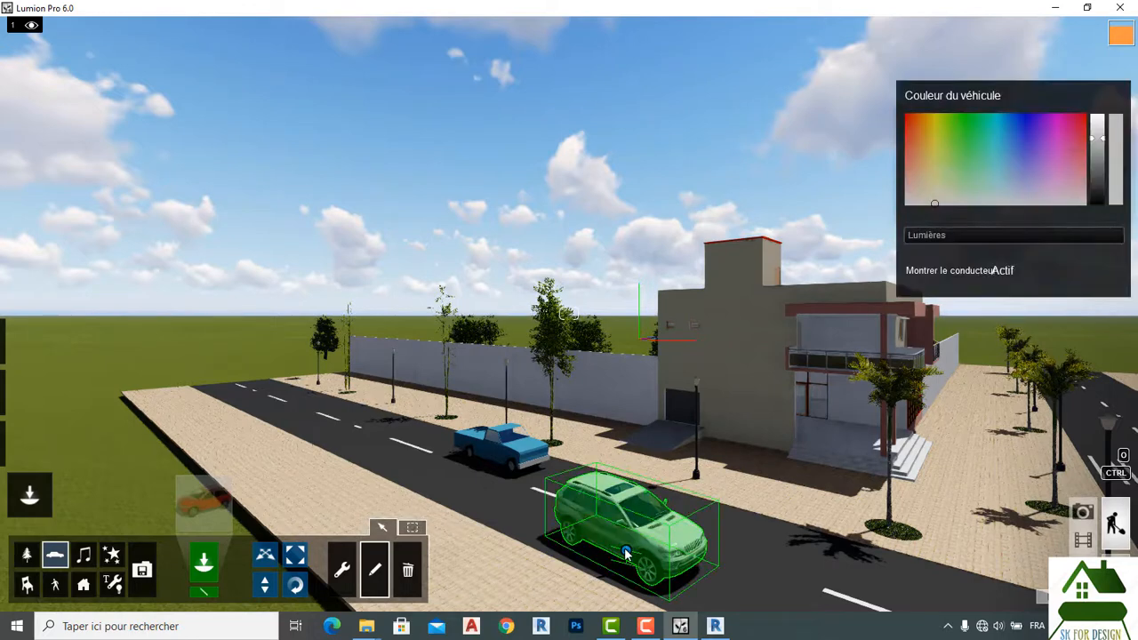
click(949, 169)
click(985, 173)
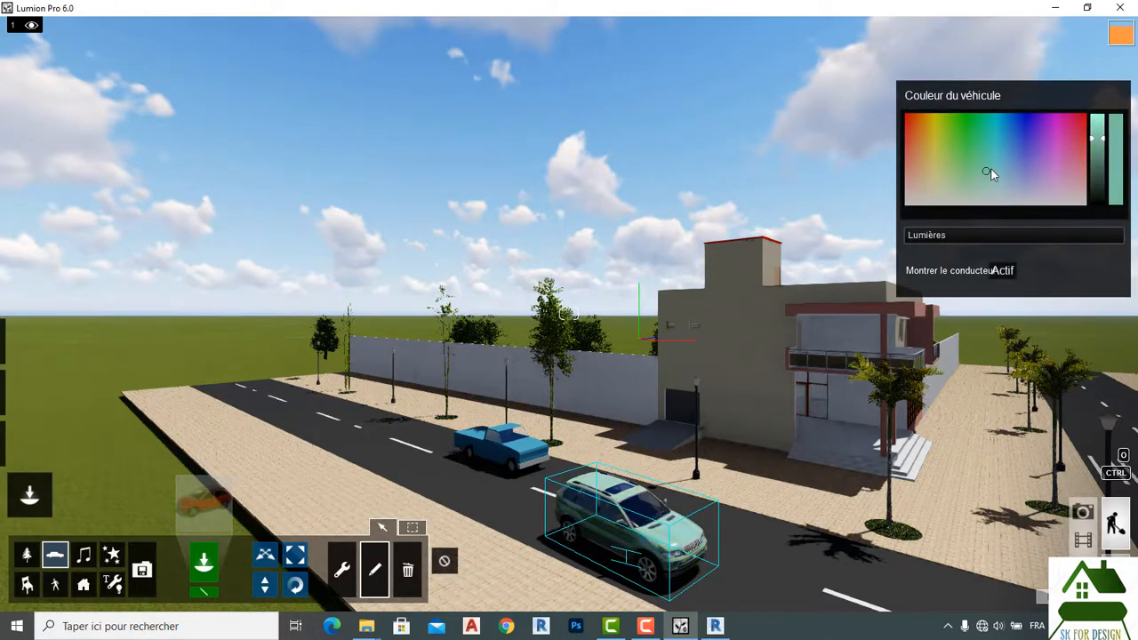
click(906, 127)
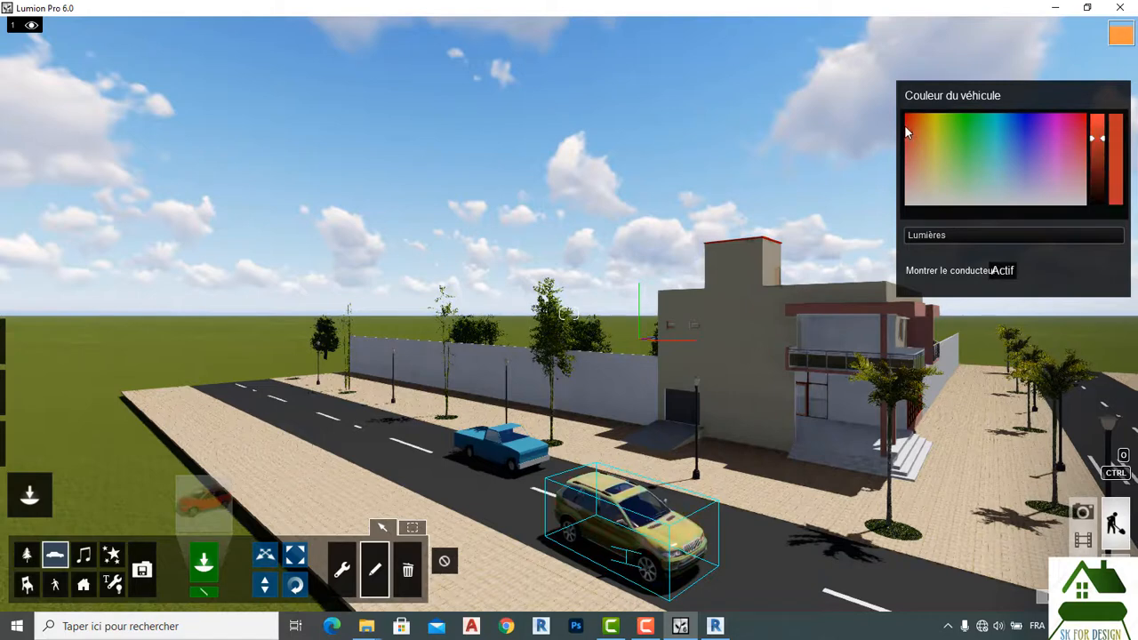
drag(913, 127, 887, 211)
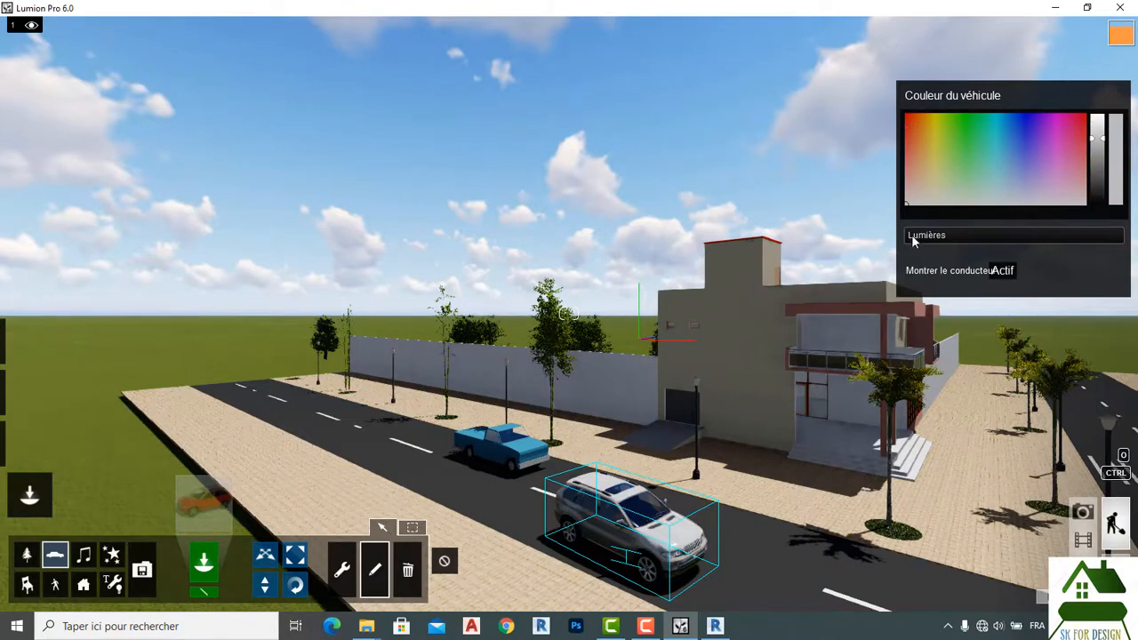
click(974, 130)
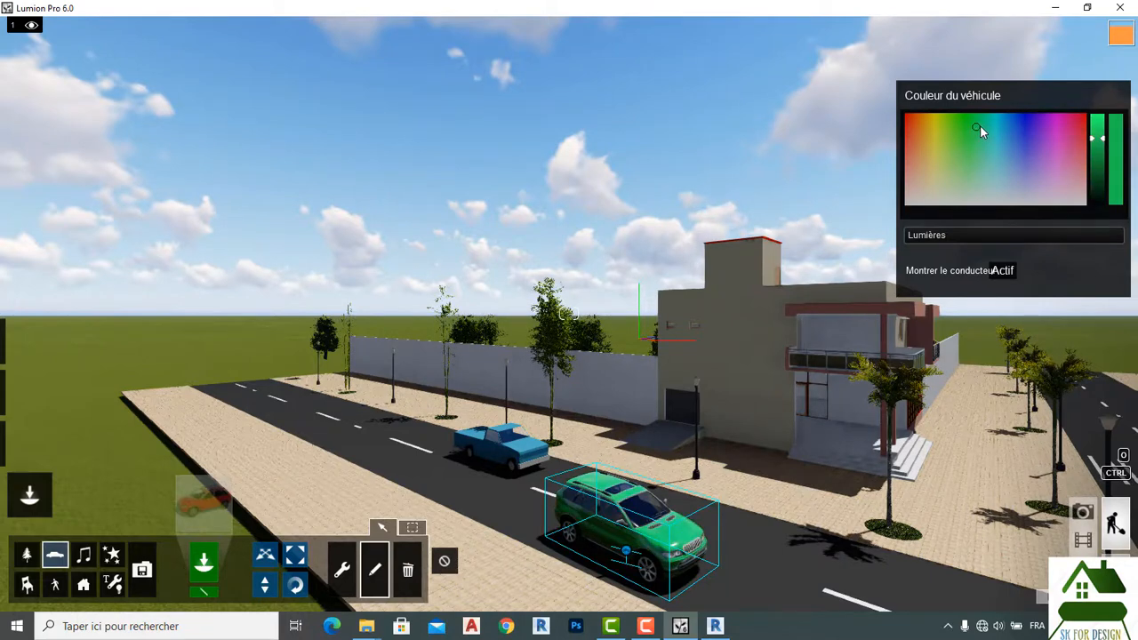
drag(980, 125, 1004, 266)
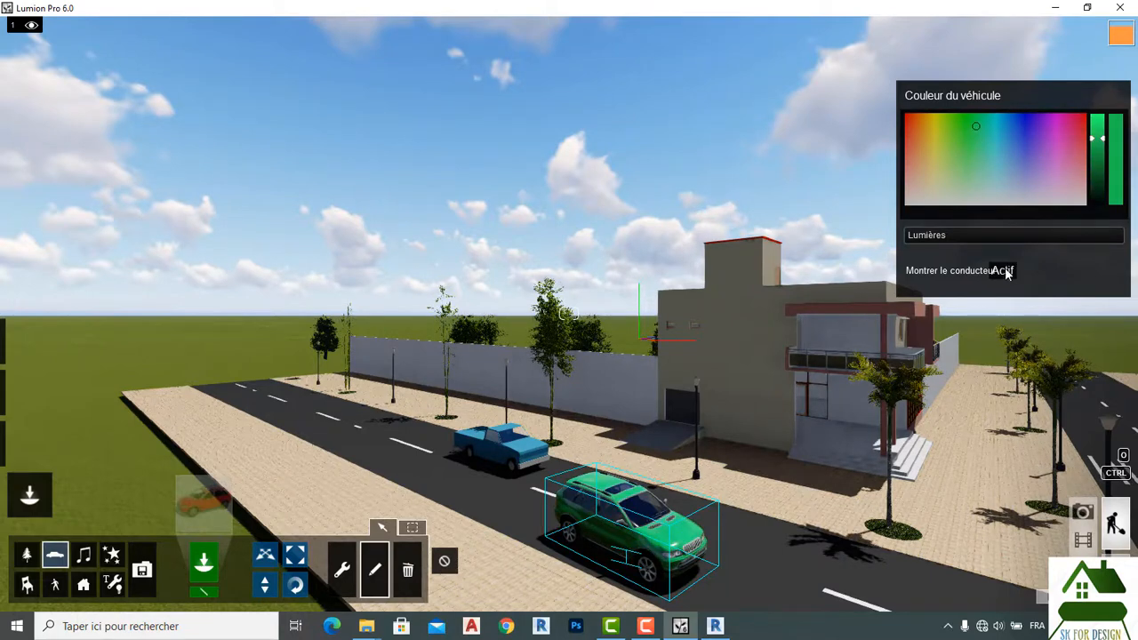
click(965, 162)
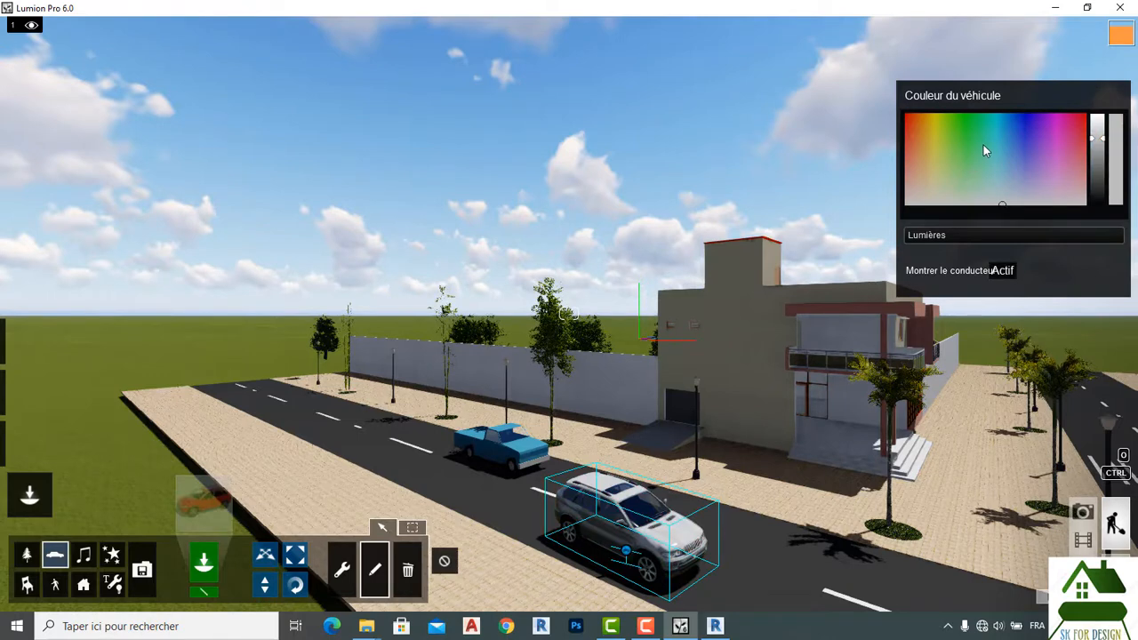
click(1034, 127)
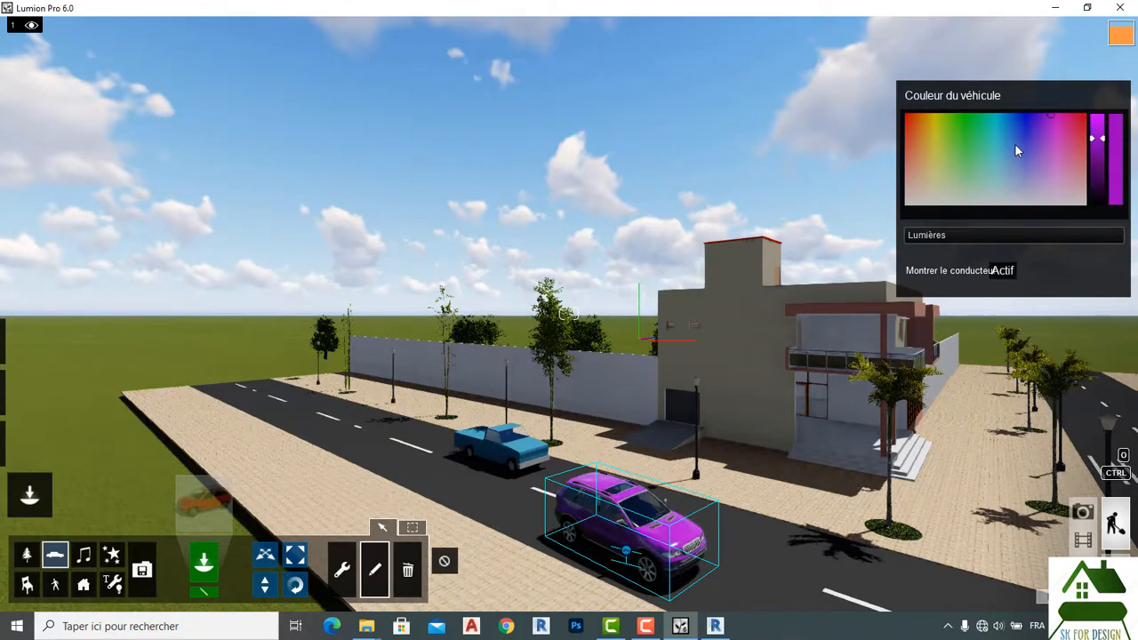
click(1014, 144)
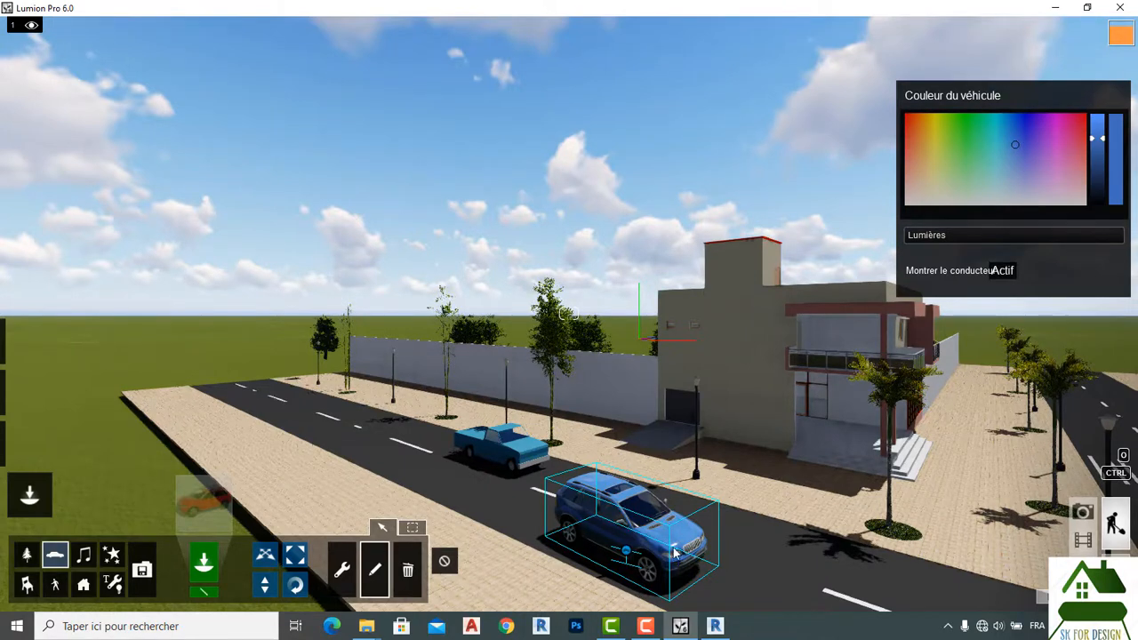
click(625, 552)
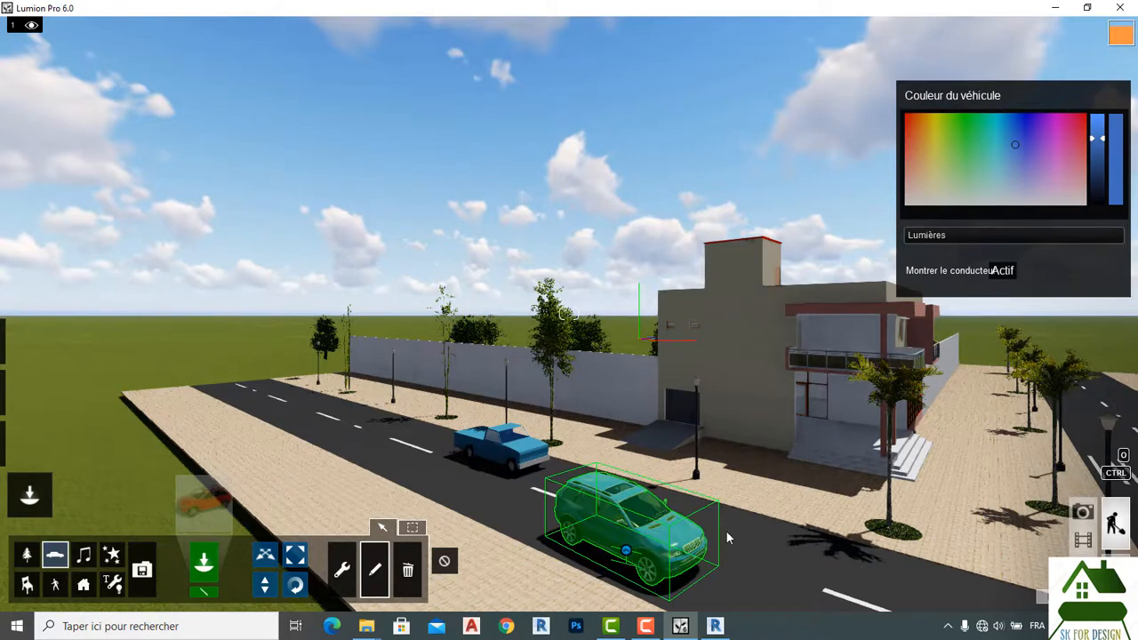
click(444, 561)
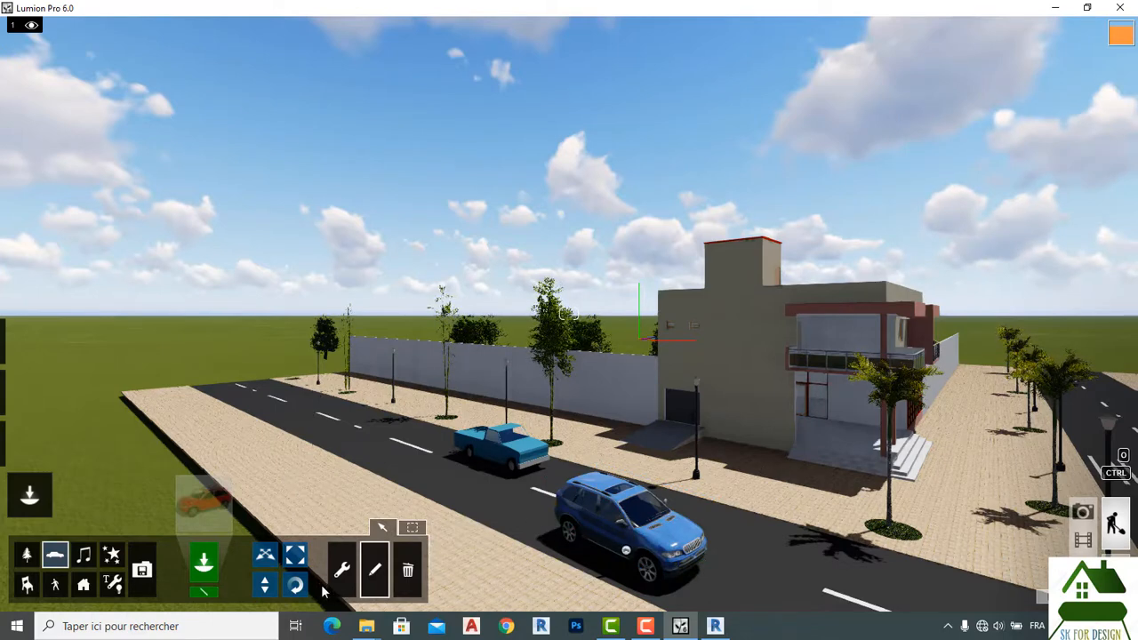
Scale the blue SUV down slightly to suit the road and the pickup.
click(297, 555)
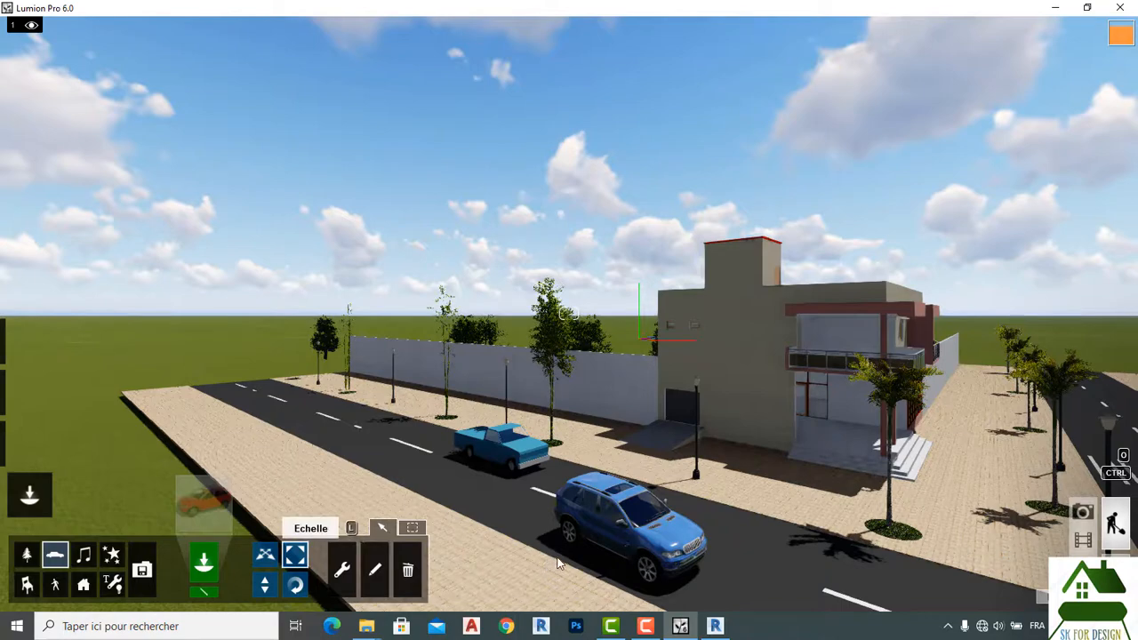
drag(627, 550, 638, 488)
drag(663, 430, 675, 521)
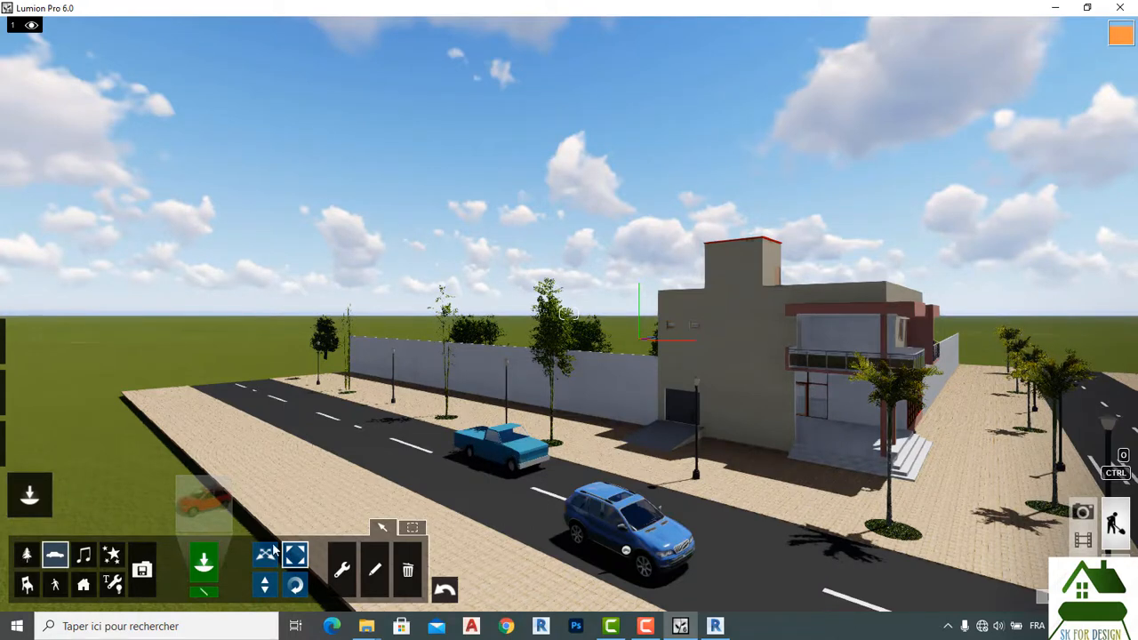
Open the material library for the blue pickup's body and leave the material editor with a save.
mouse_move(23, 447)
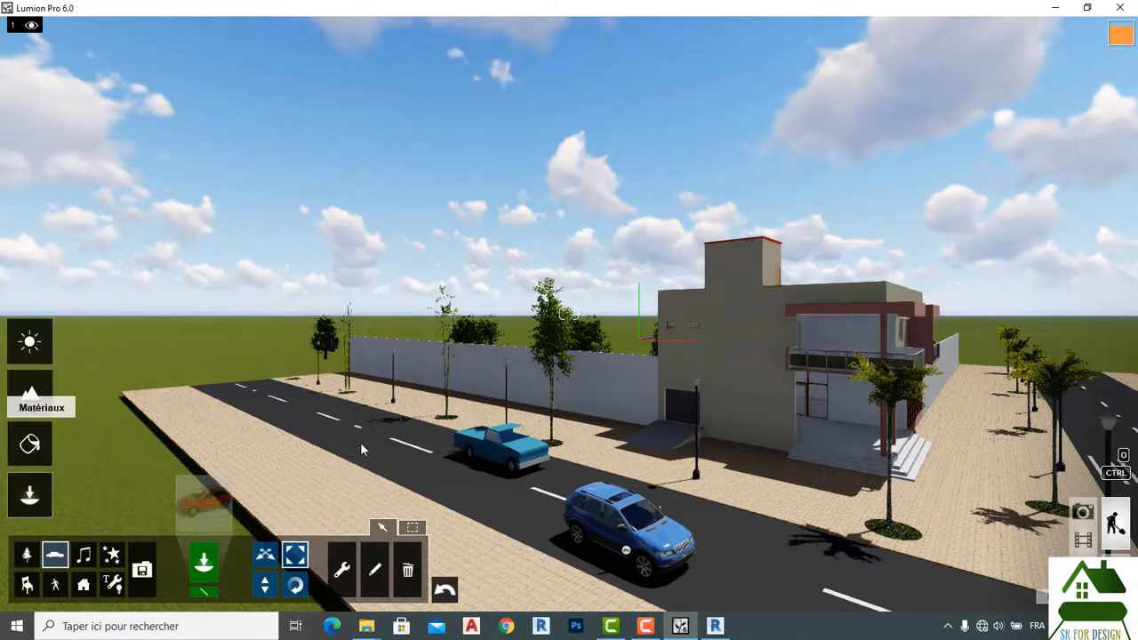
click(514, 461)
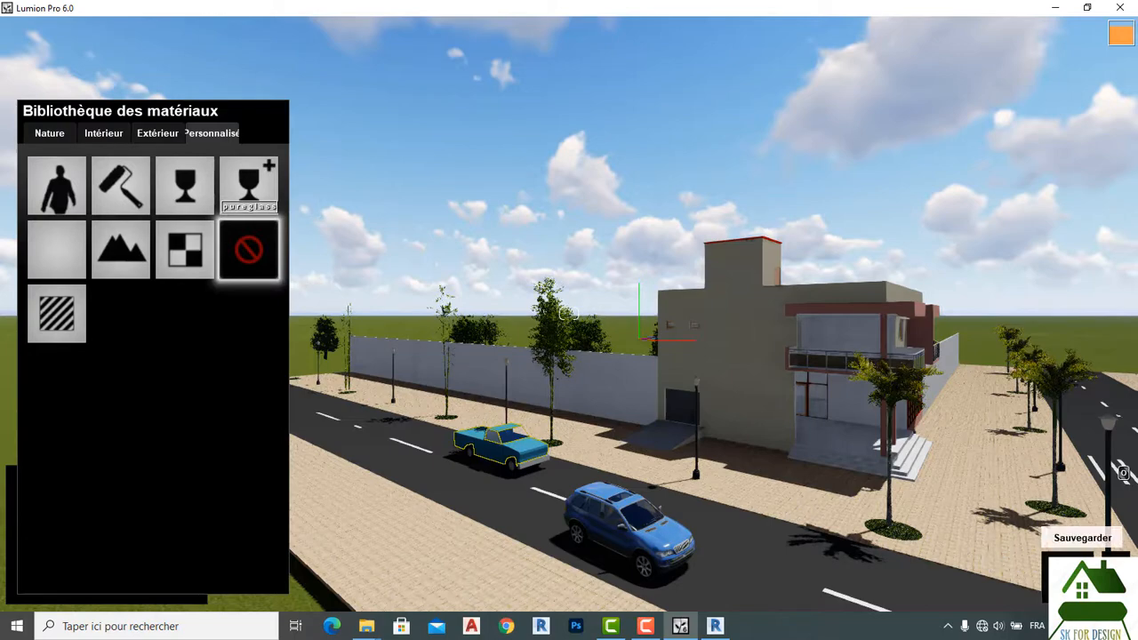
click(1078, 576)
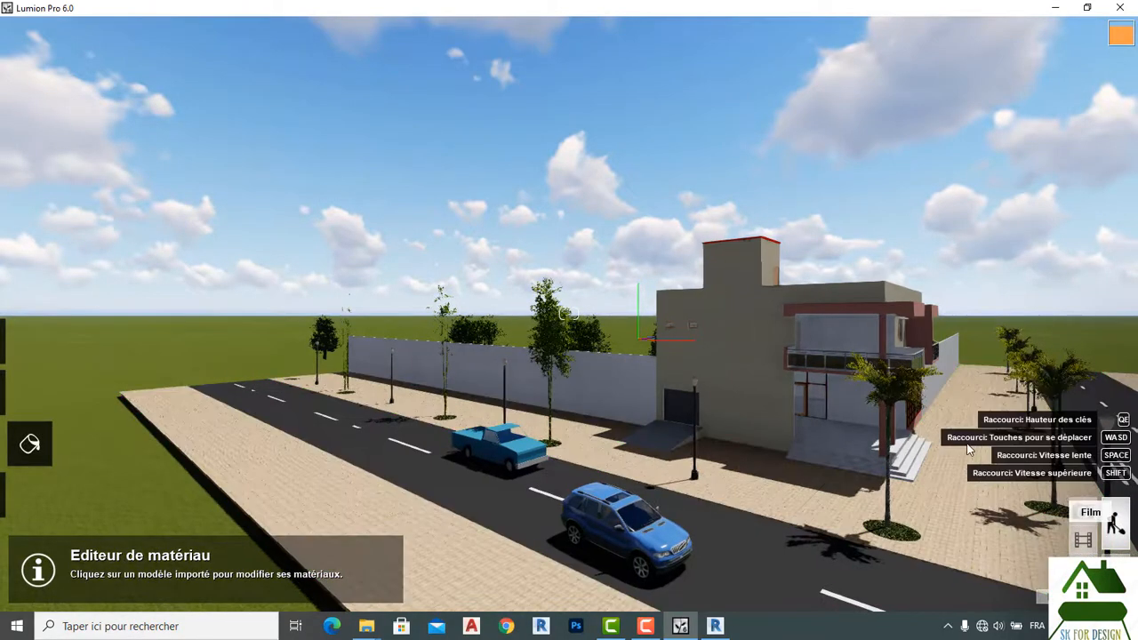
Inspect the building's side wall, corner terrace and balcony facade from several viewpoints.
key(d)
key(d)
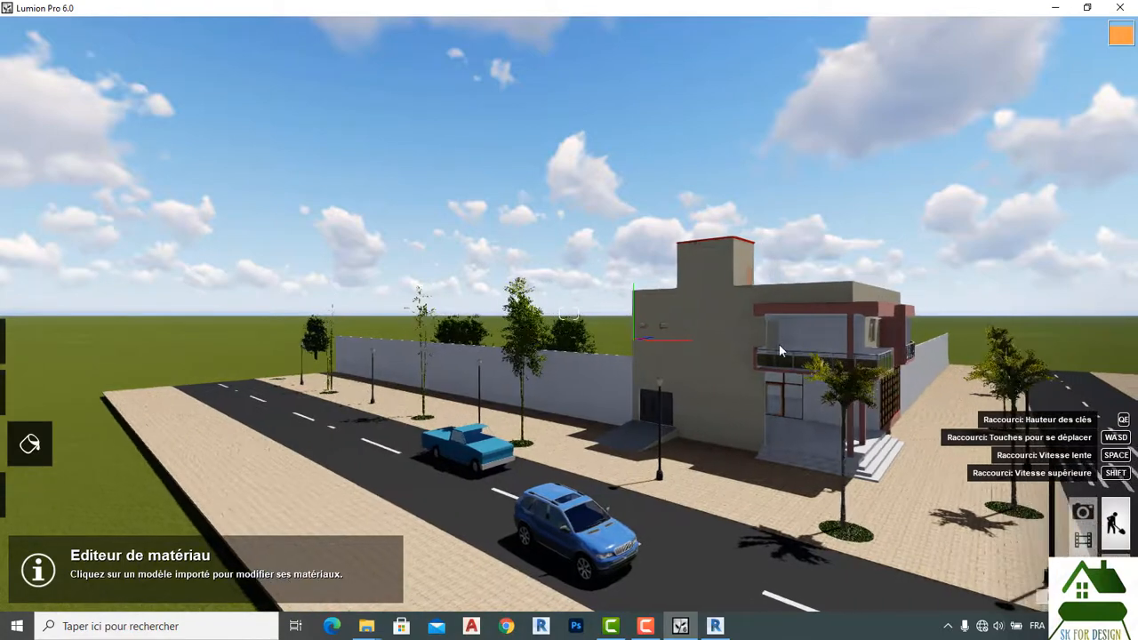
key(d)
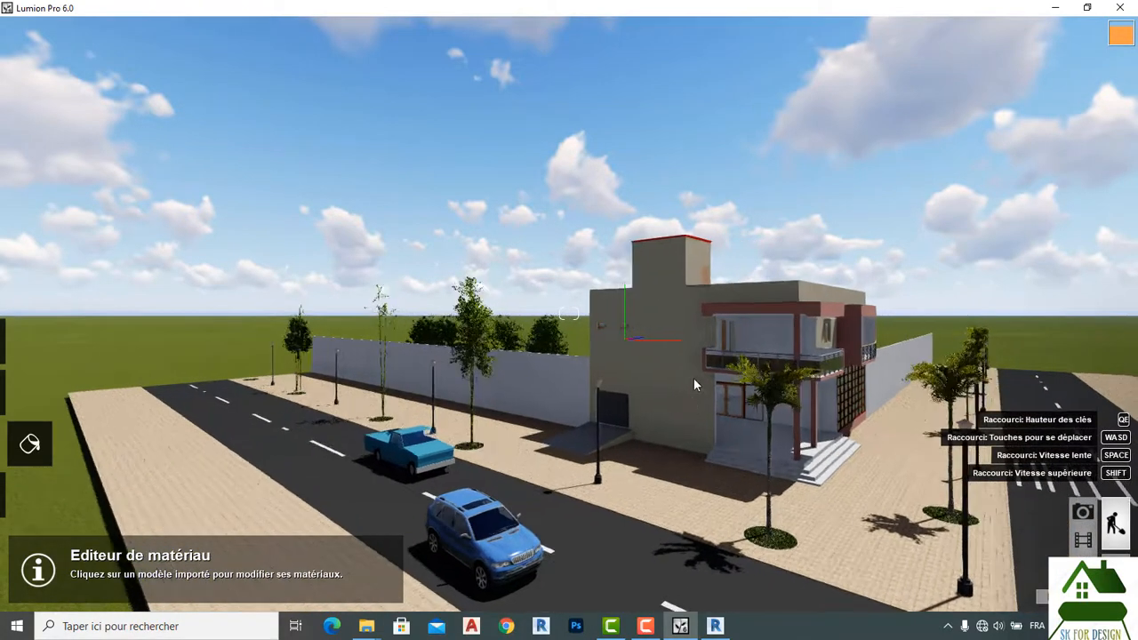
key(w)
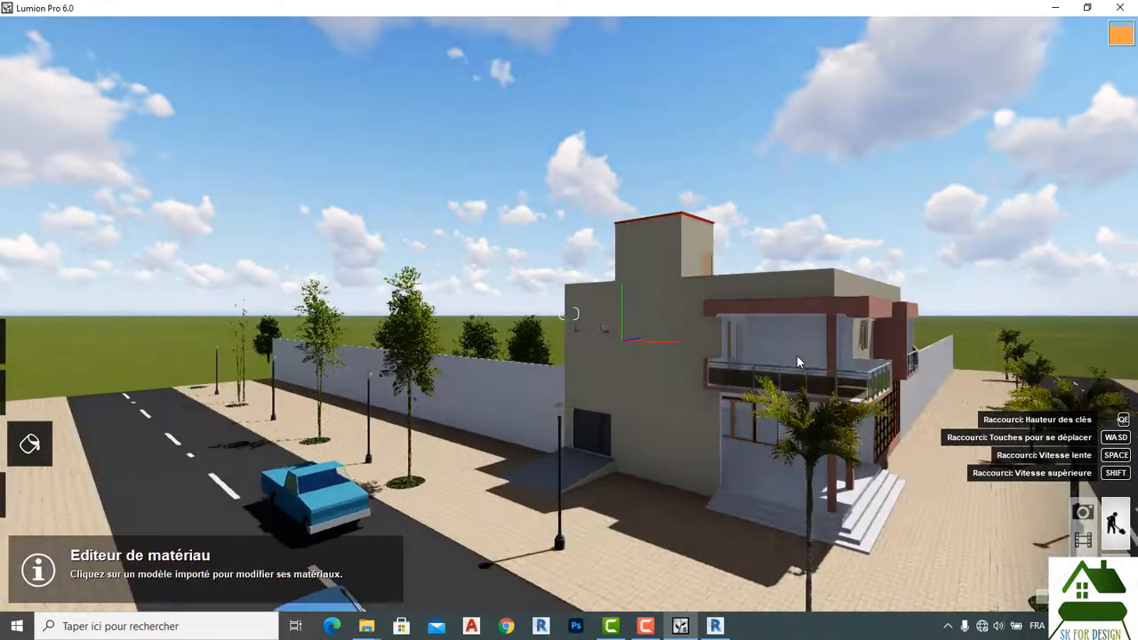
key(w)
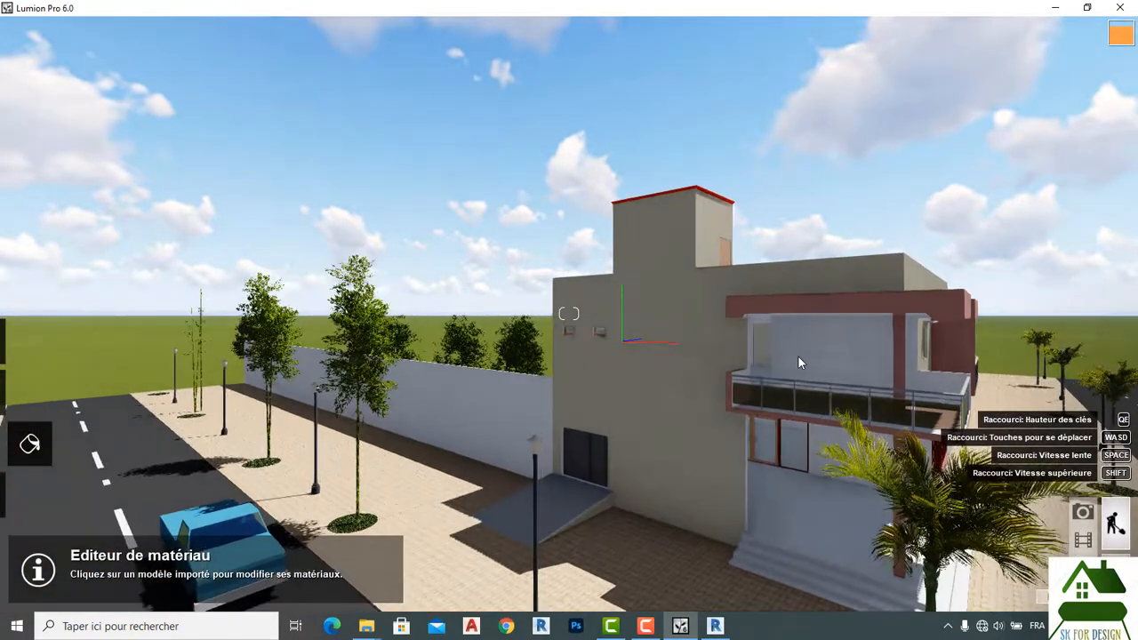
key(w)
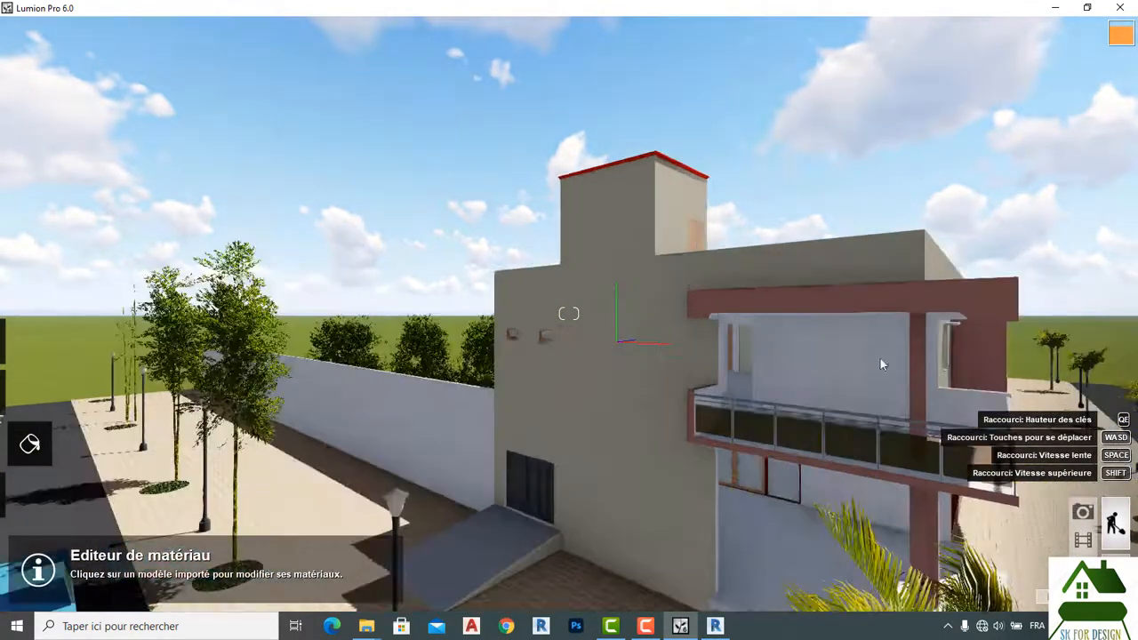
key(w)
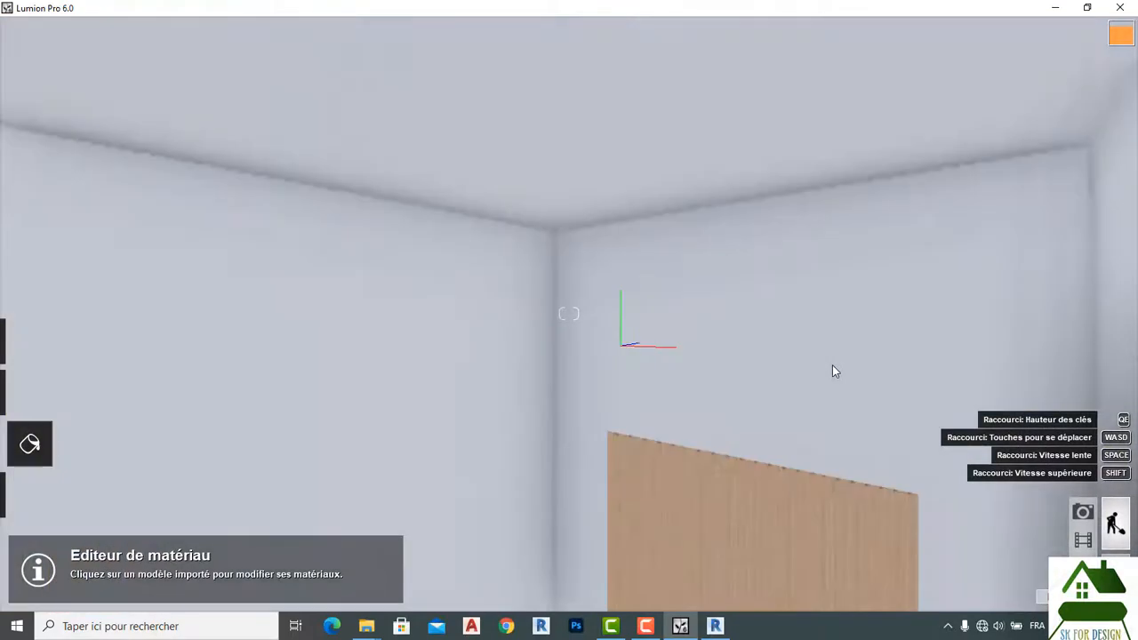
key(w)
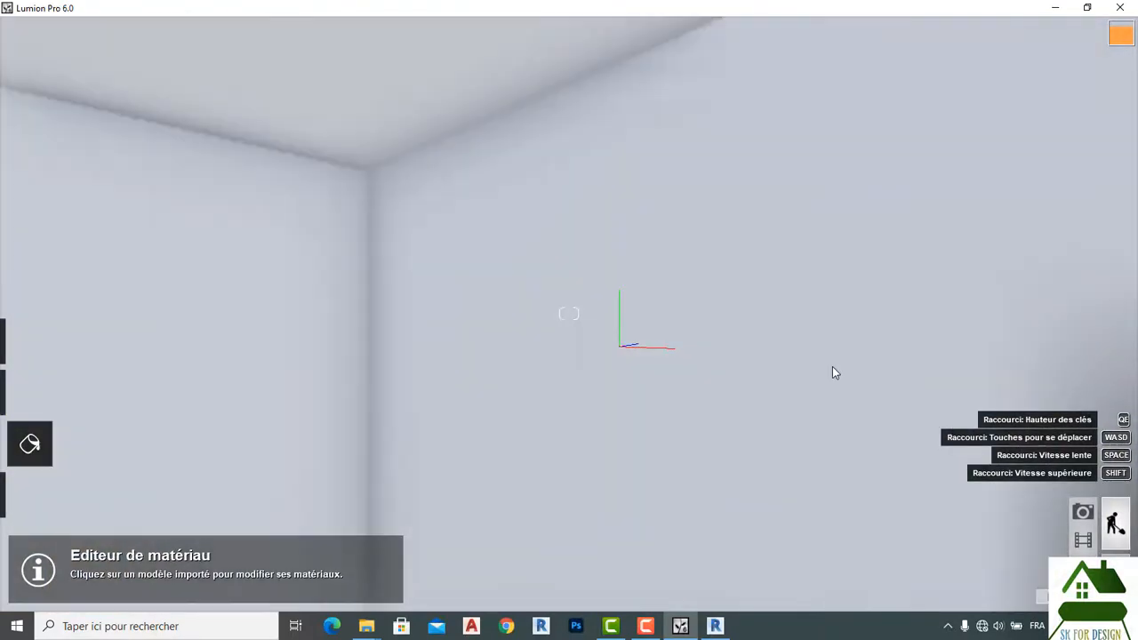
key(w)
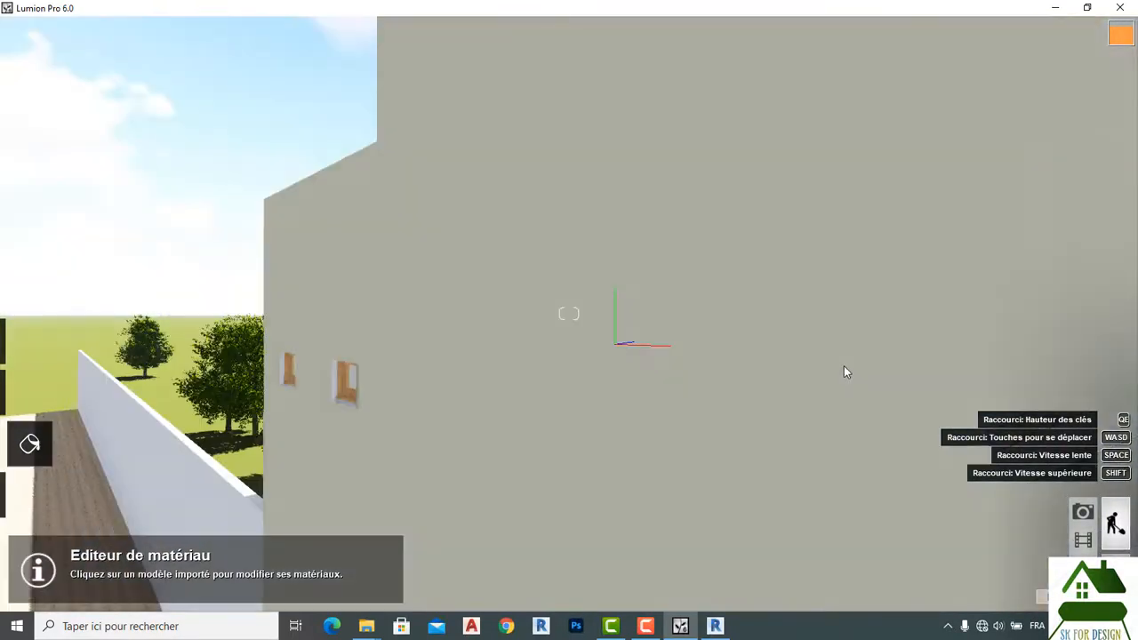
key(s)
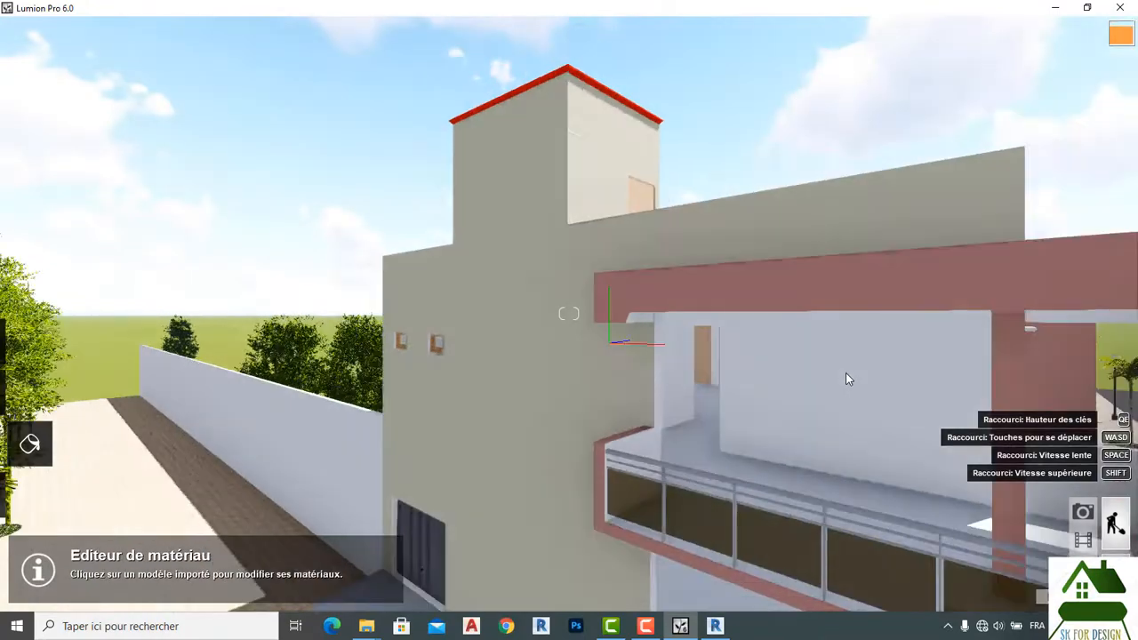
key(s)
key(d)
key(d)
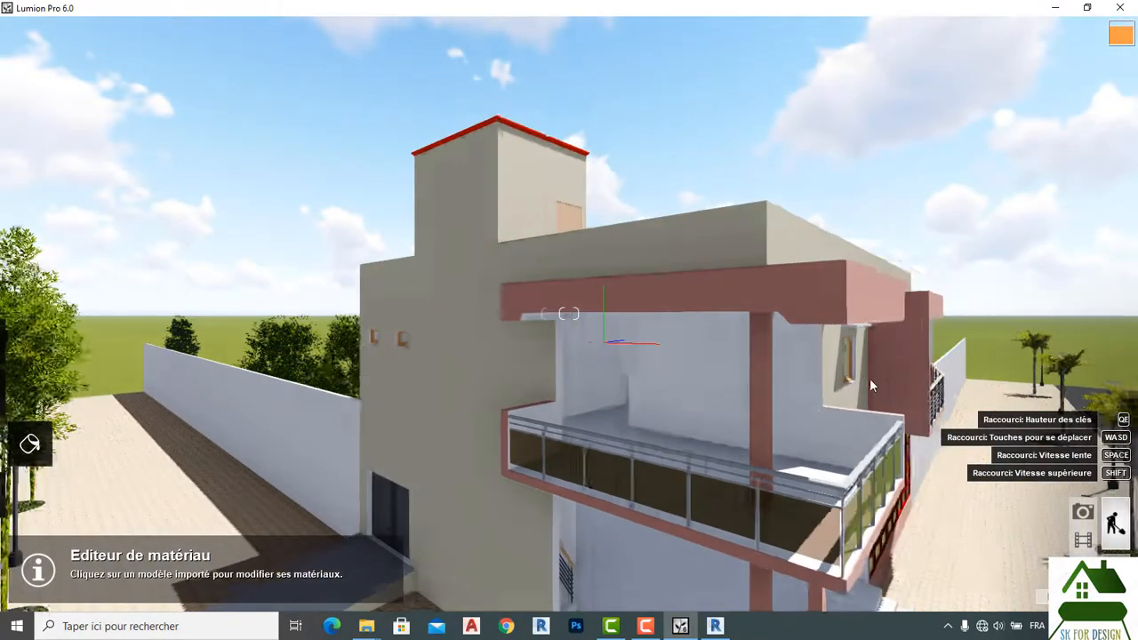
key(d)
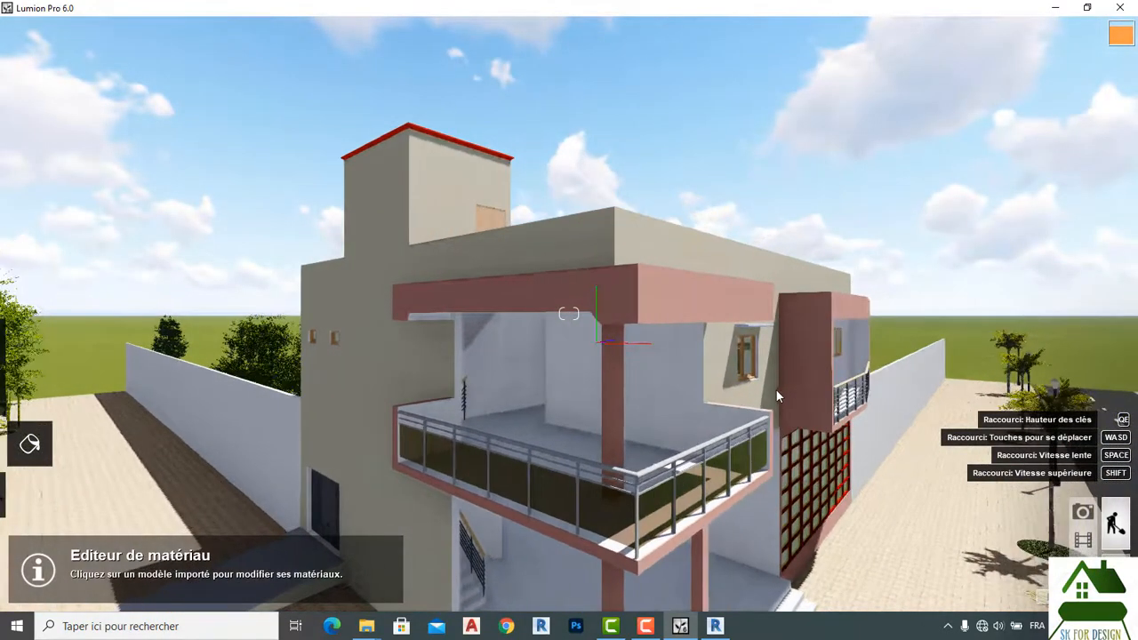
key(d)
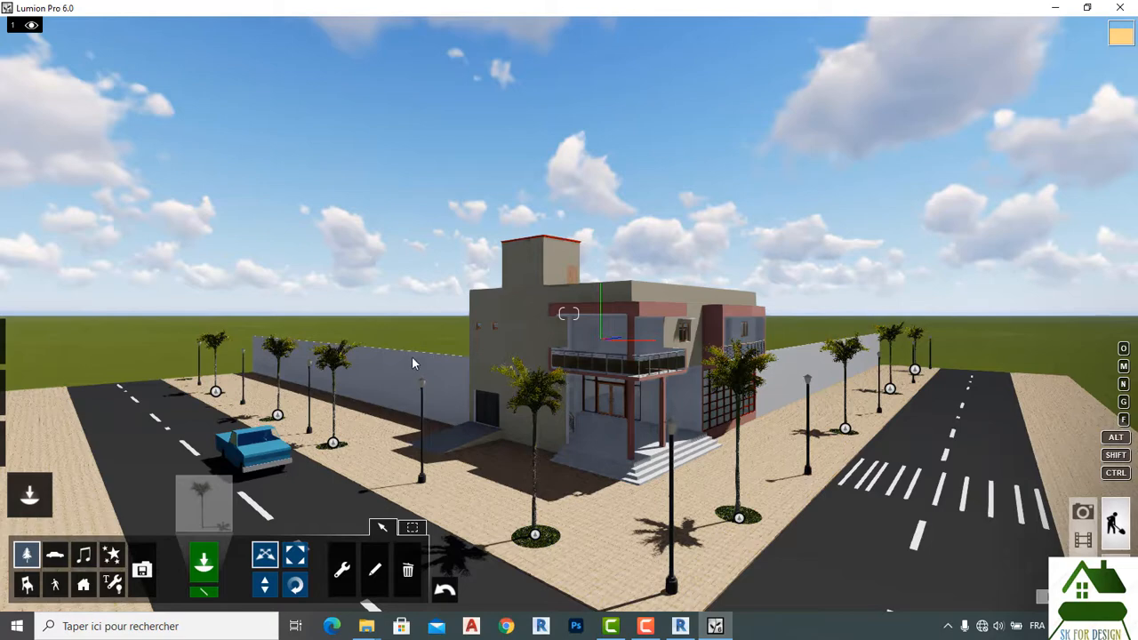
Reposition the two far palm trees on the sidewalk beside the boundary wall to fit their planting beds.
key(Up)
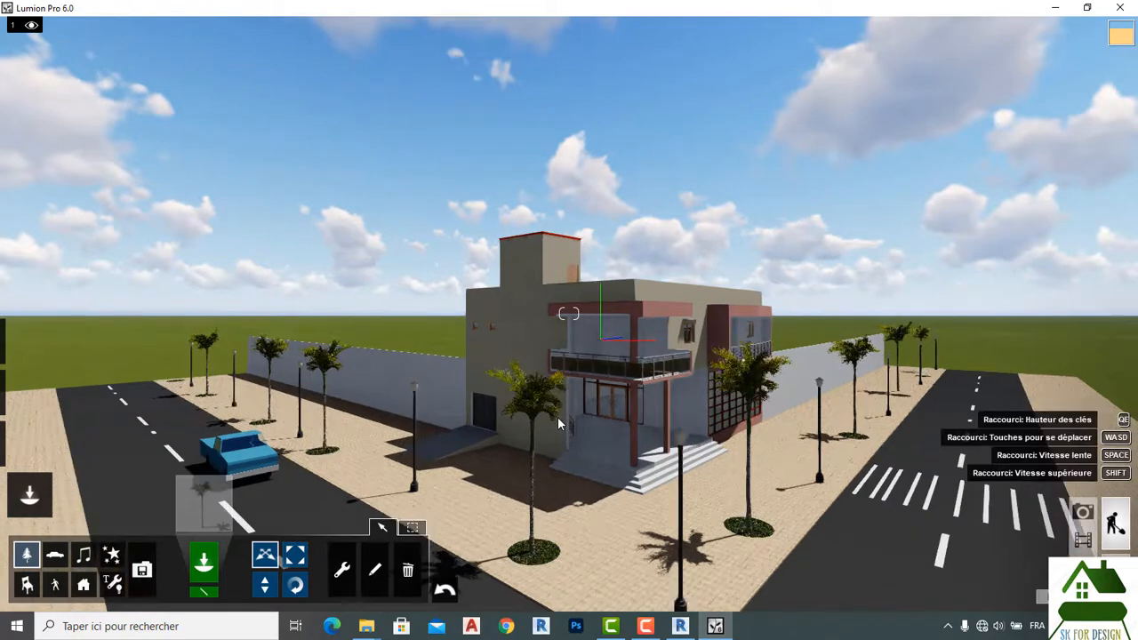
key(Up)
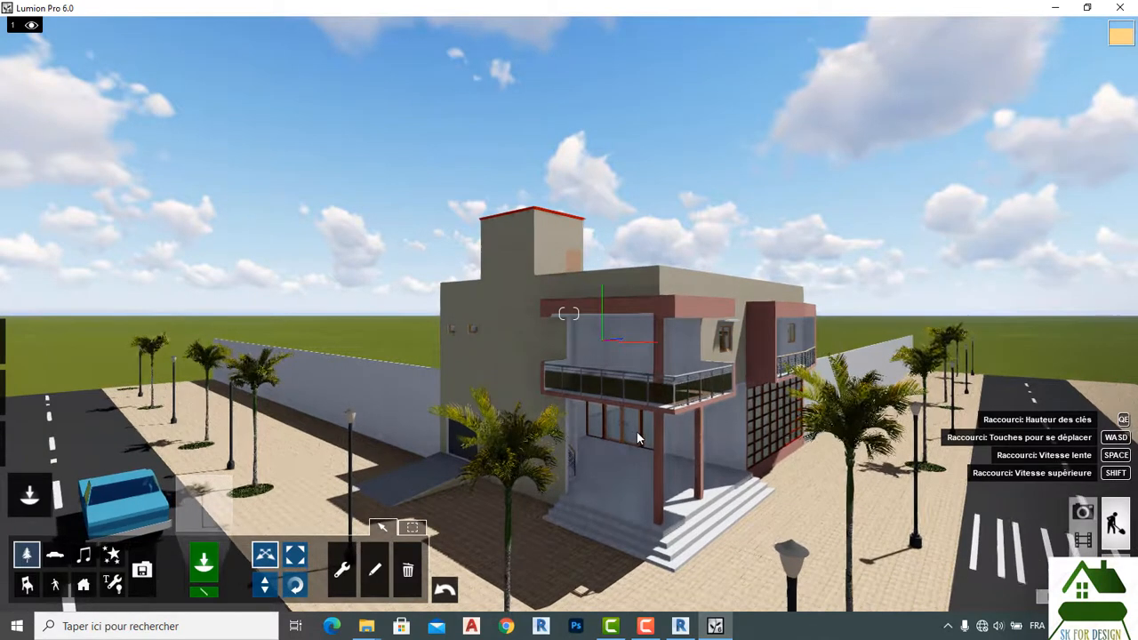
key(Down)
key(Down)
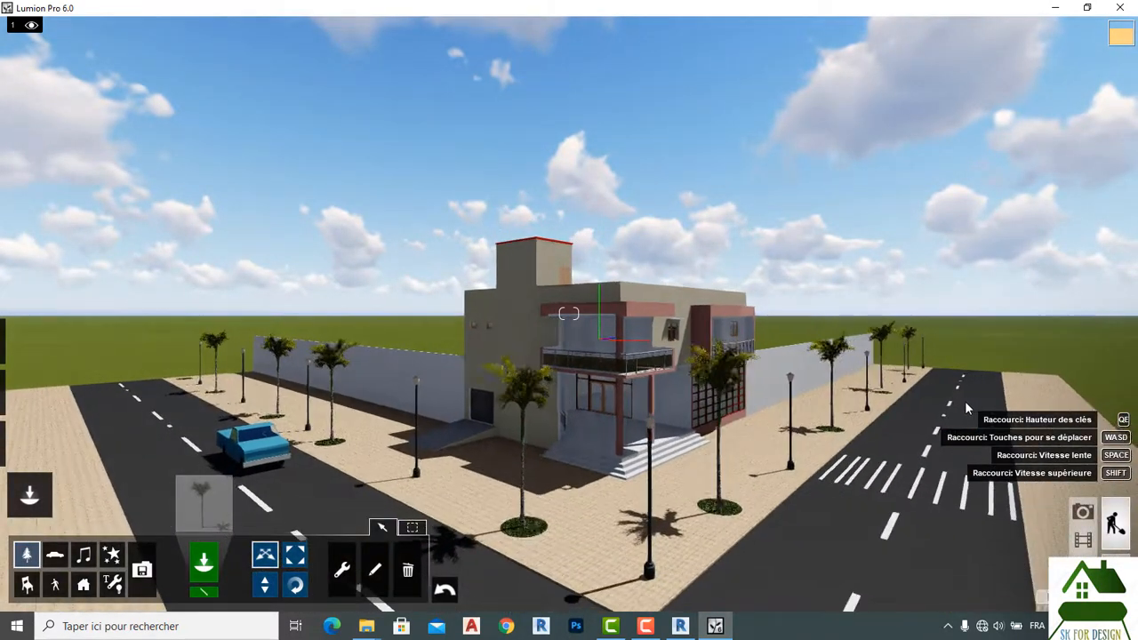
key(Up)
key(Up)
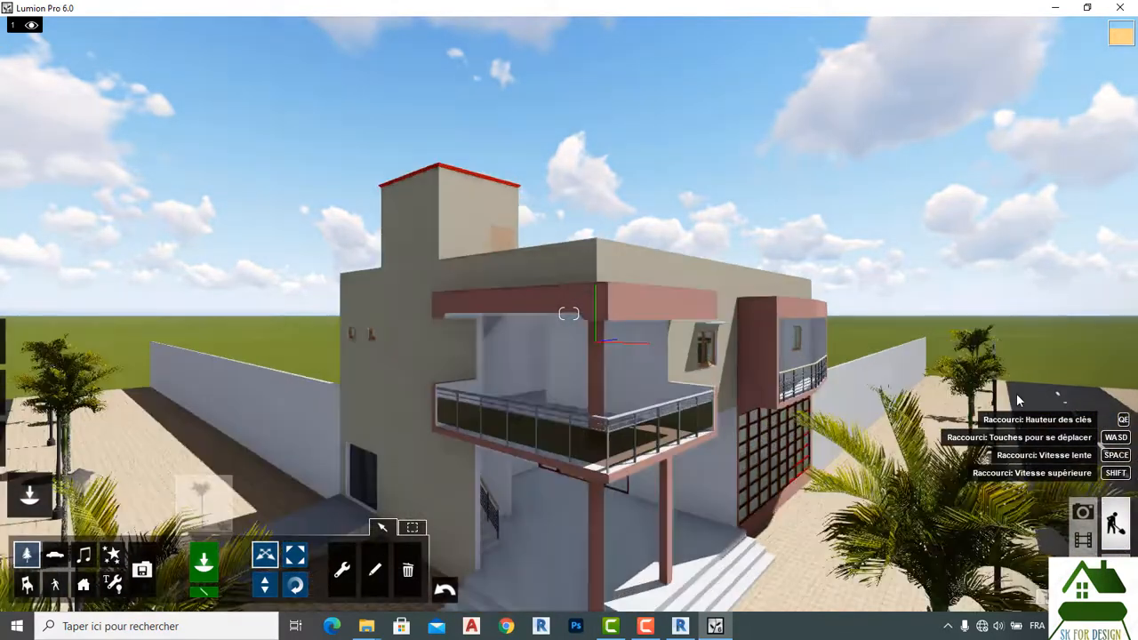
key(Up)
key(Right)
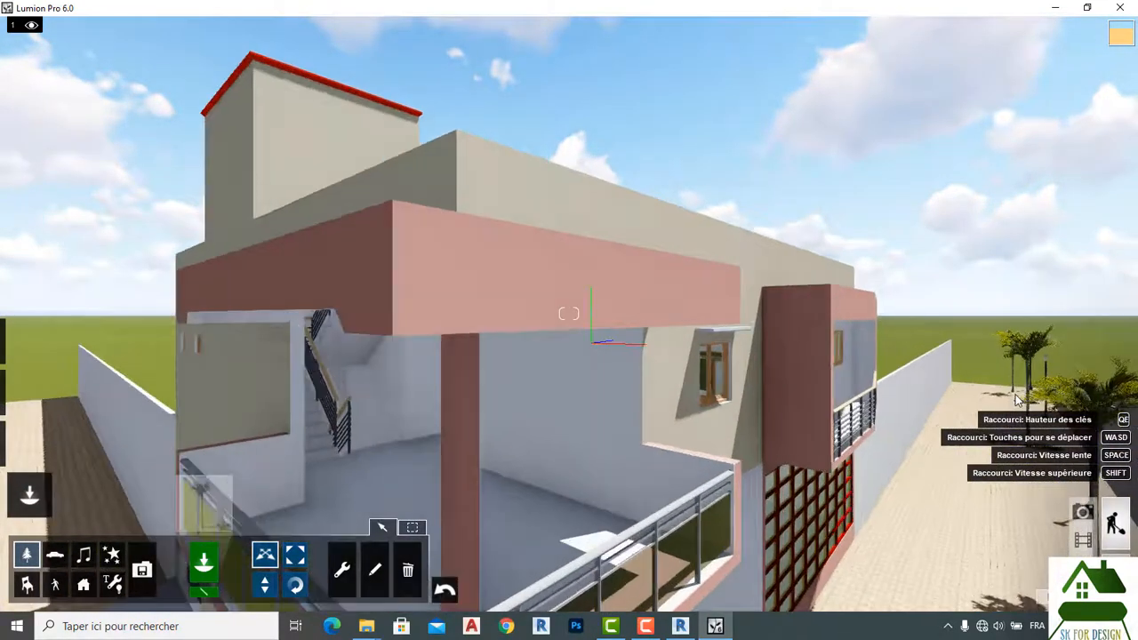
key(Right)
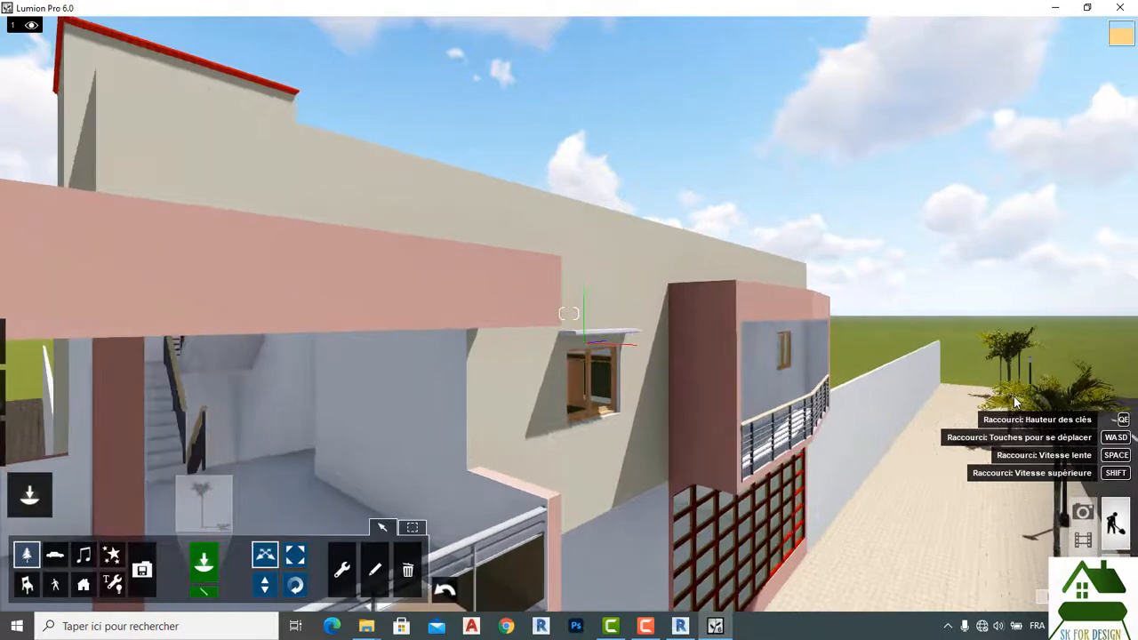
key(Right)
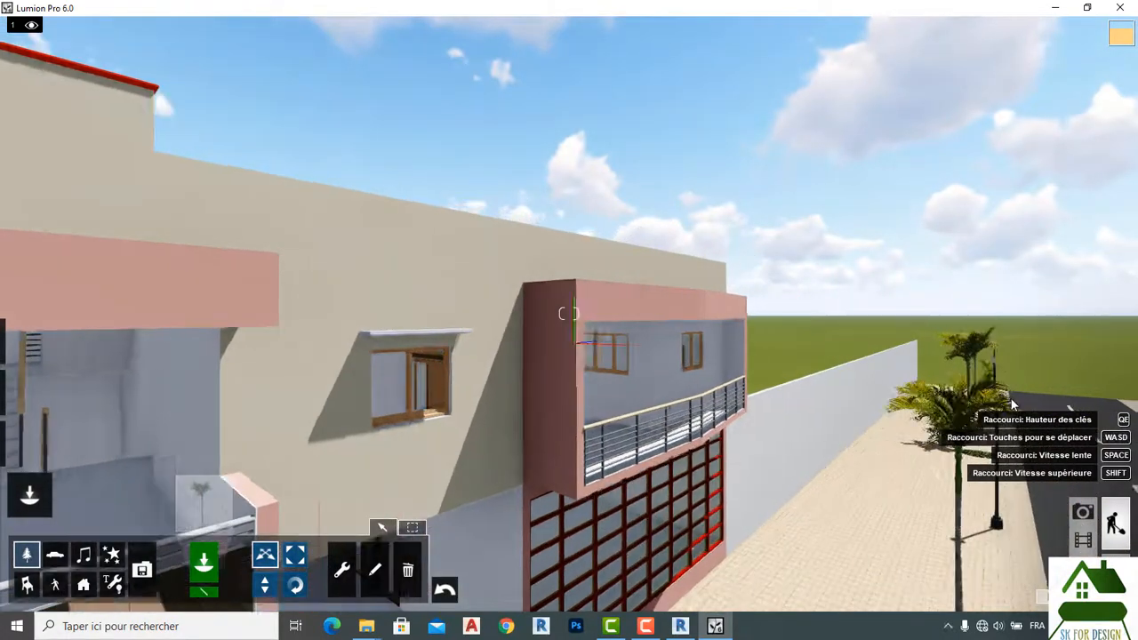
key(Right)
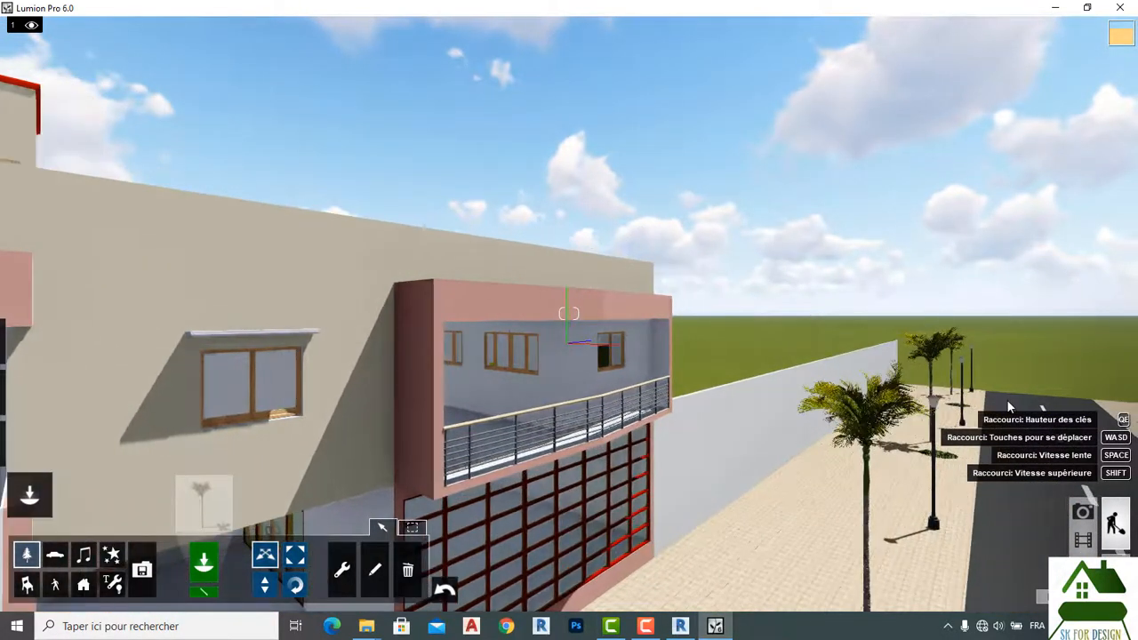
key(Right)
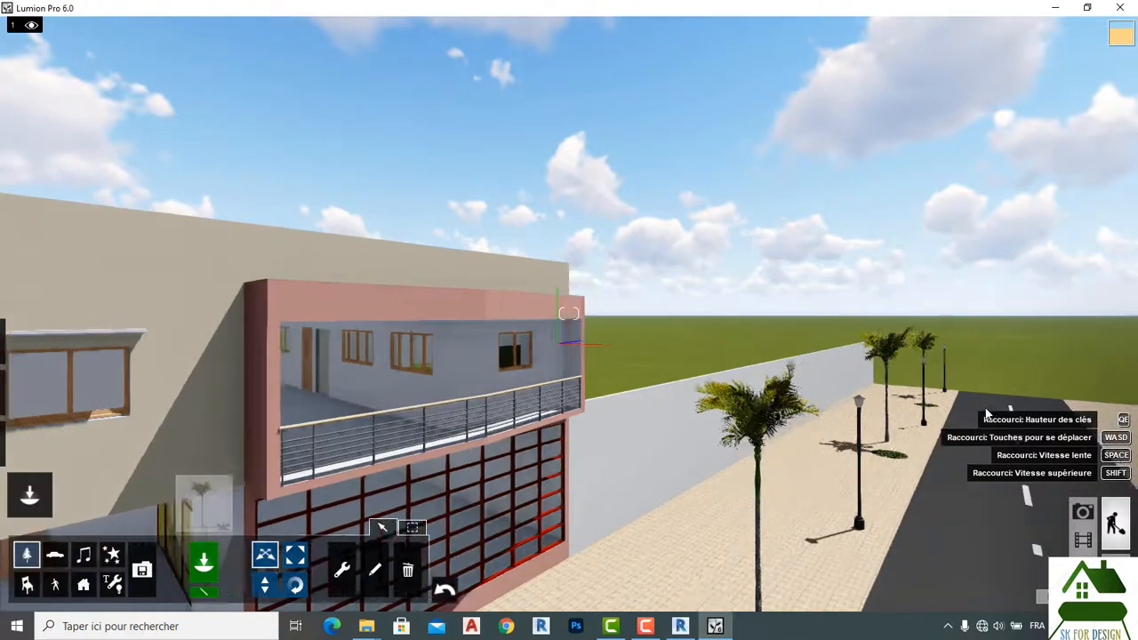
key(Right)
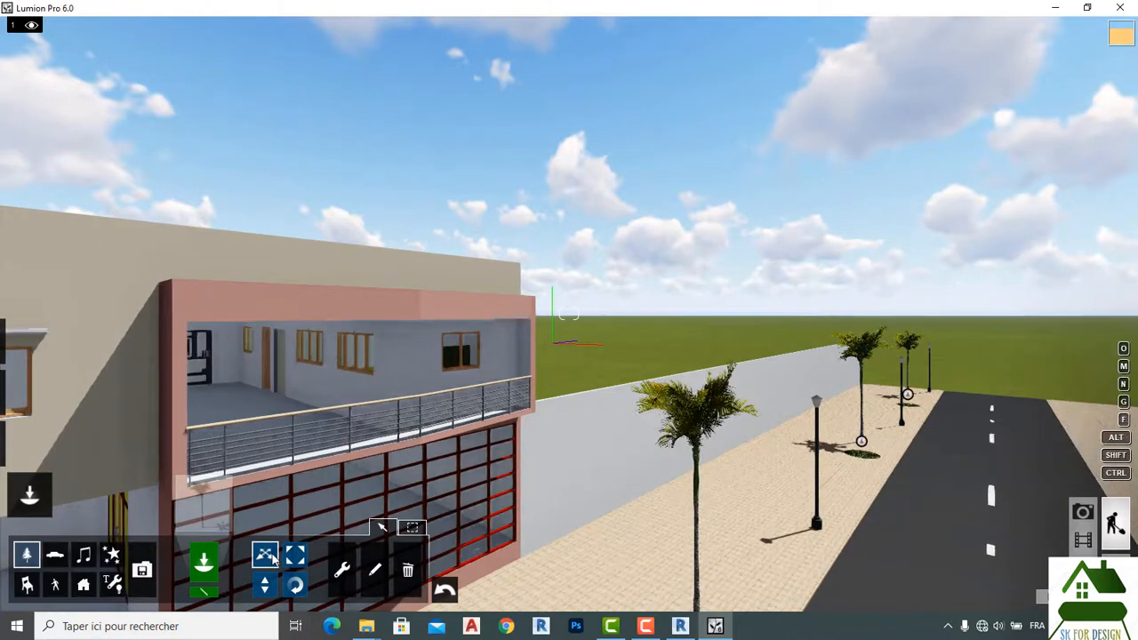
click(861, 442)
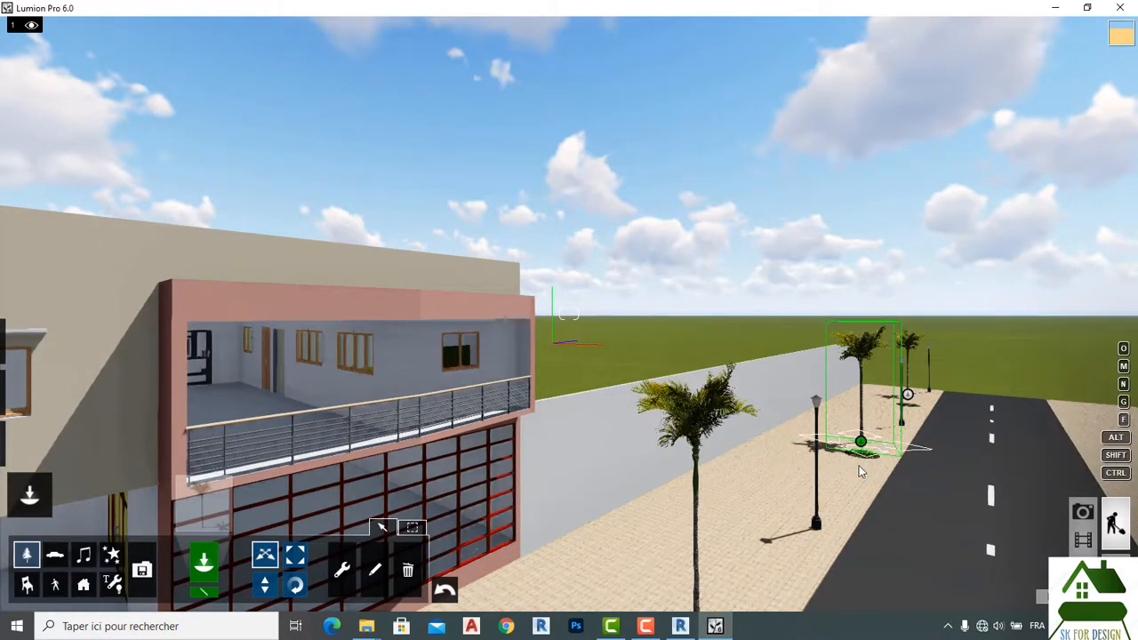
mouse_move(861, 441)
mouse_down()
mouse_move(856, 473)
mouse_move(864, 455)
mouse_up()
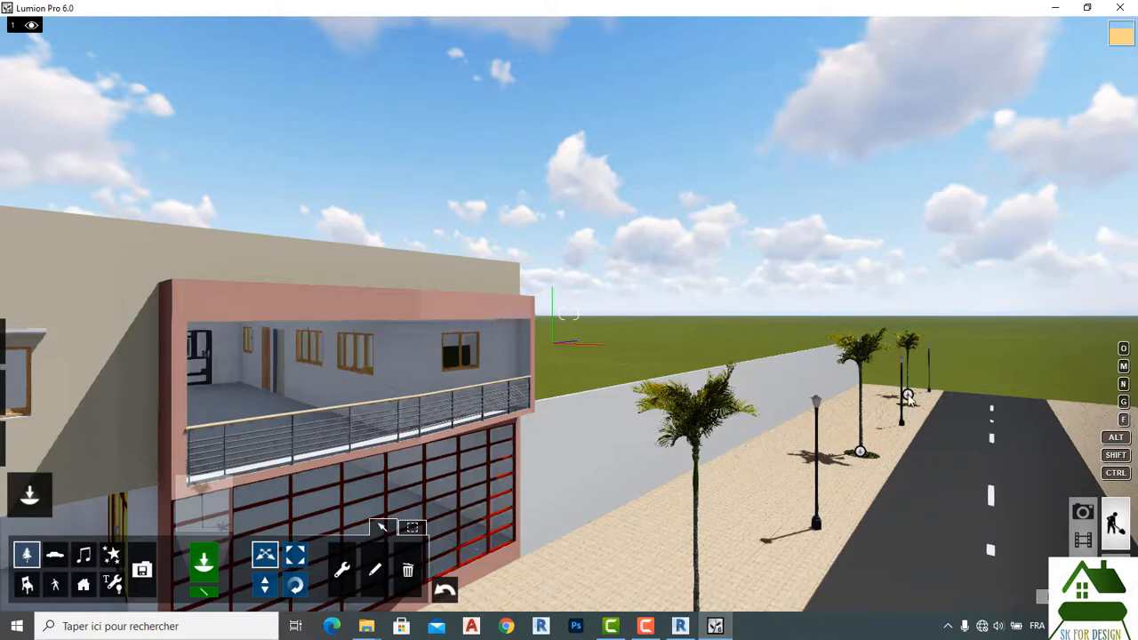
drag(908, 395, 904, 394)
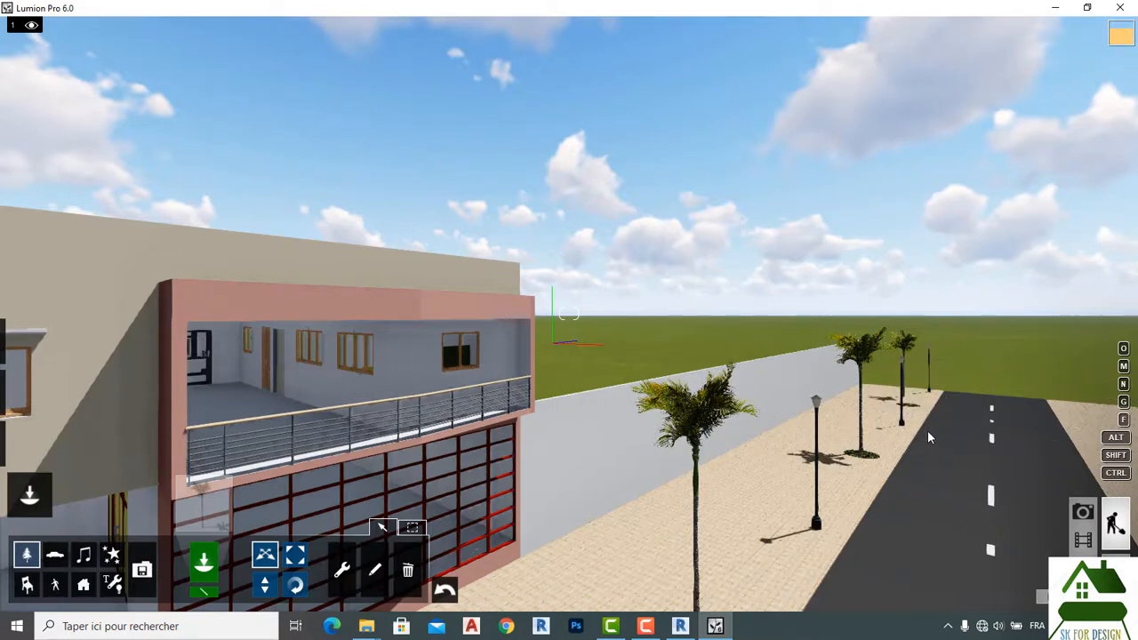
Move the farthest palm tree on the sidewalk beside the boundary wall onto its planting bed.
scroll(929, 432, up, 2)
scroll(960, 416, up, 5)
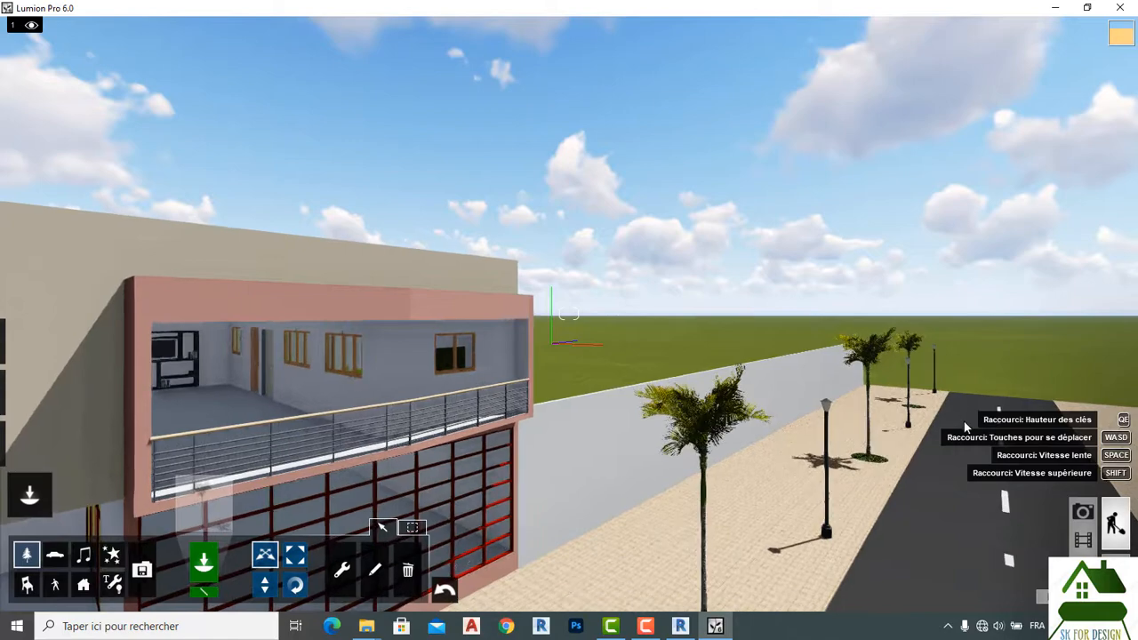
key(d)
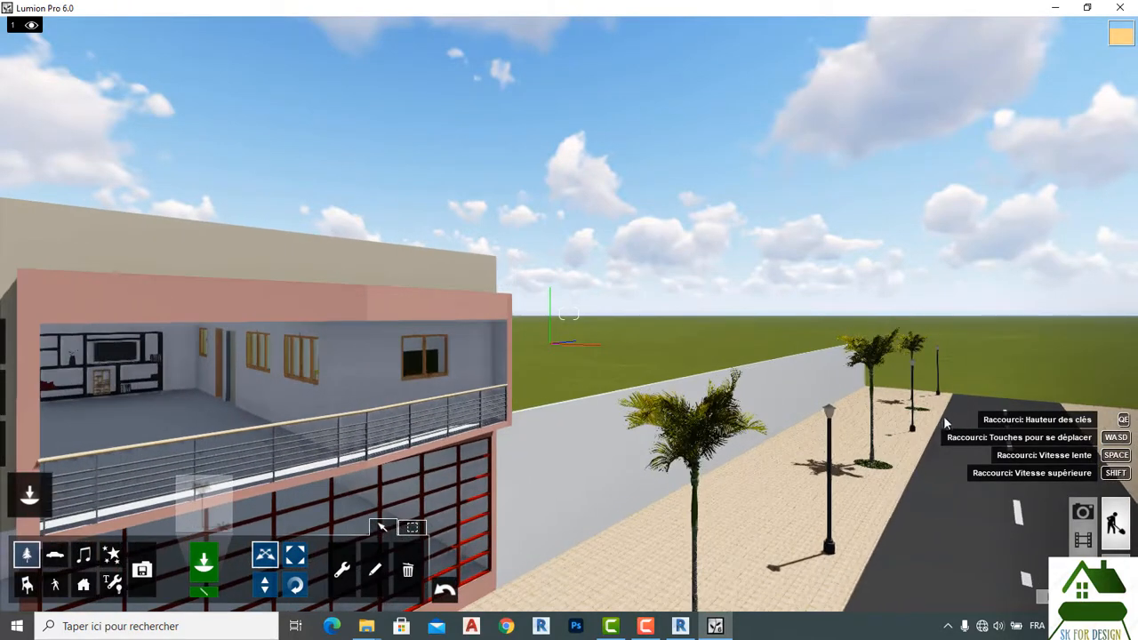
key(w)
key(d)
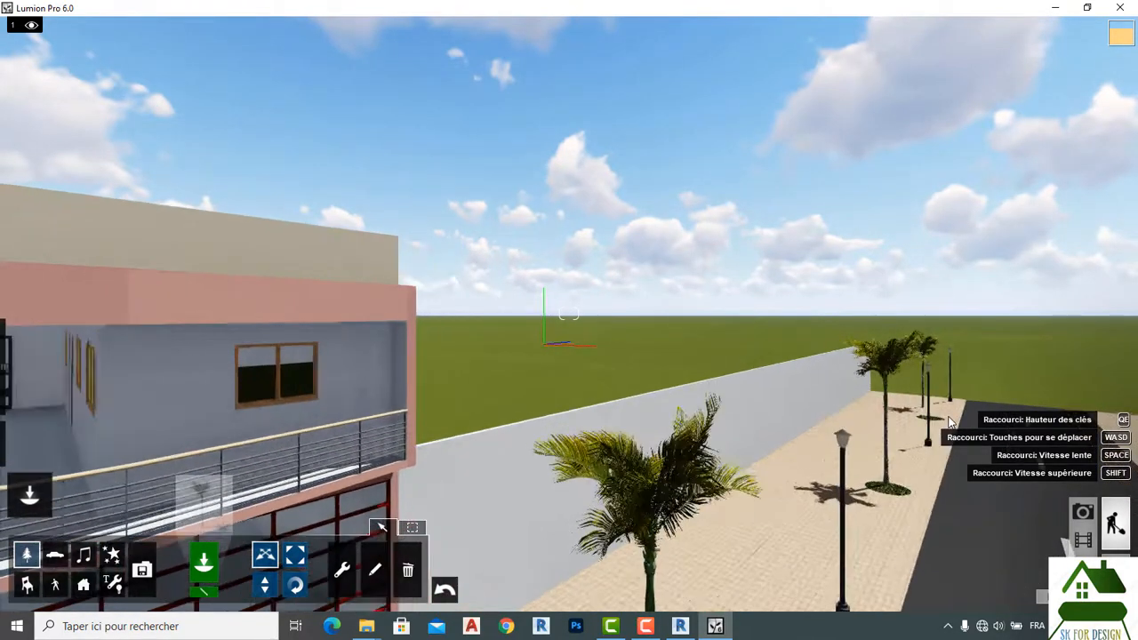
key(w)
key(d)
key(d)
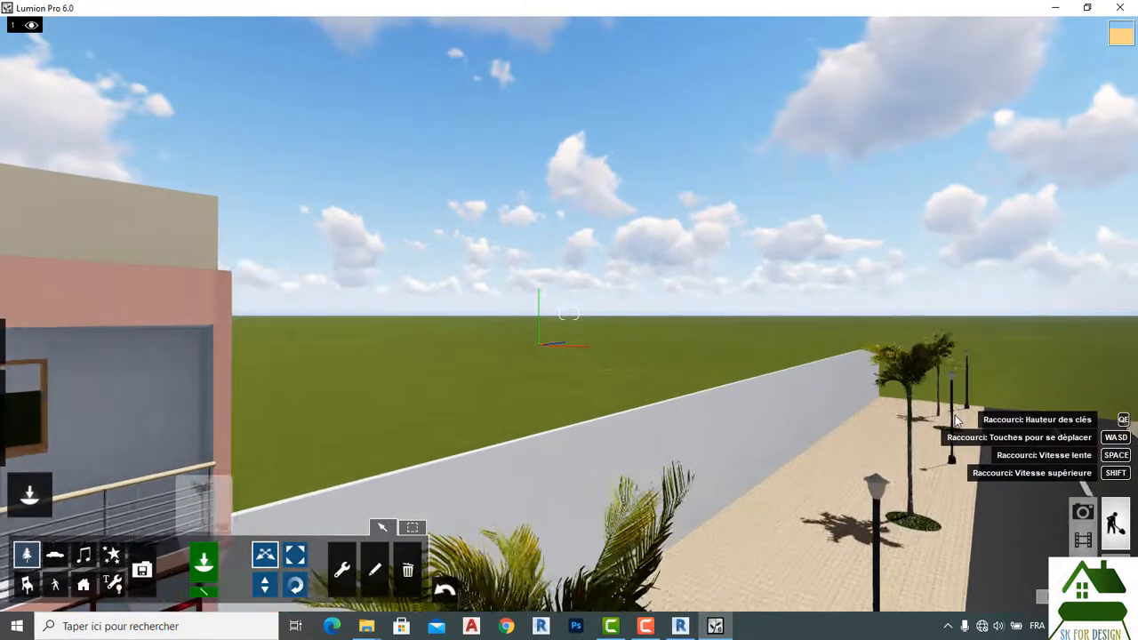
key(d)
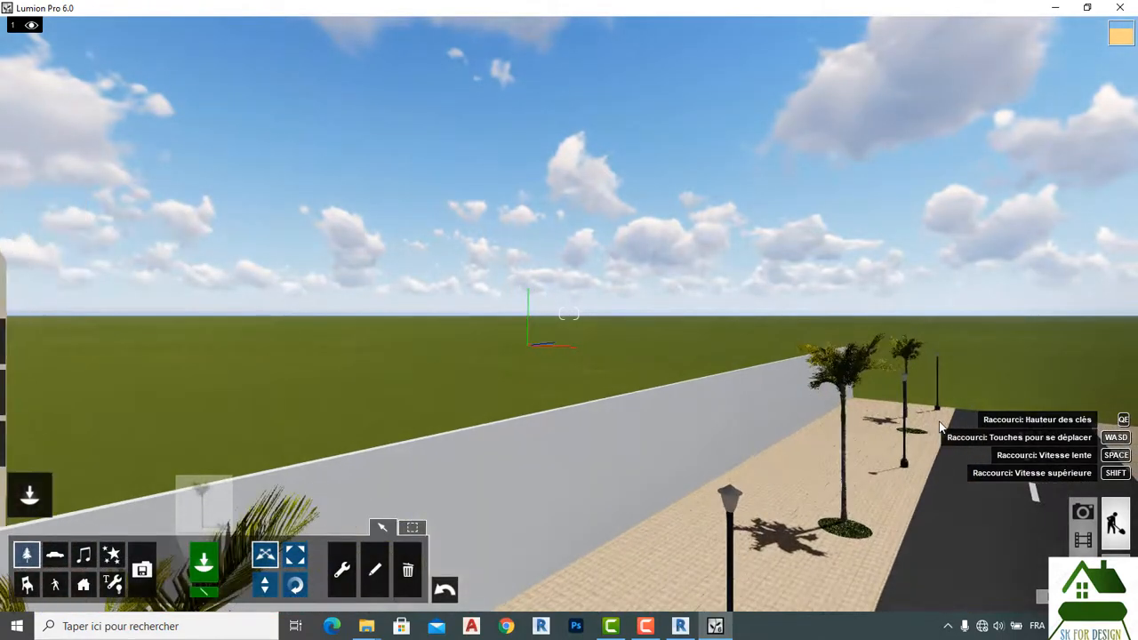
key(a)
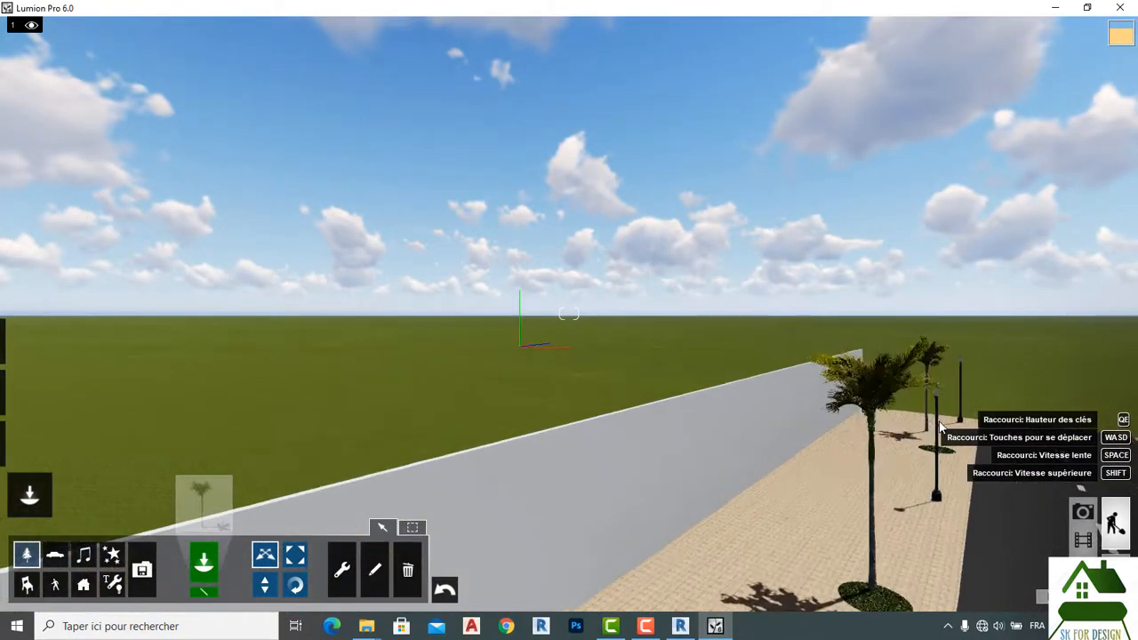
key(d)
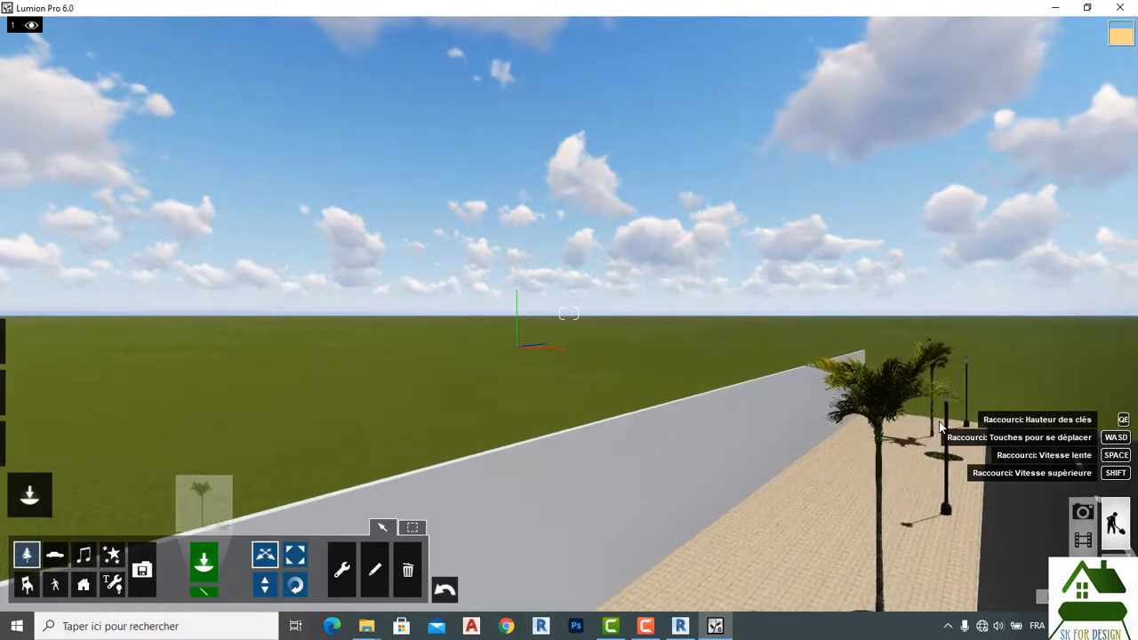
key(d)
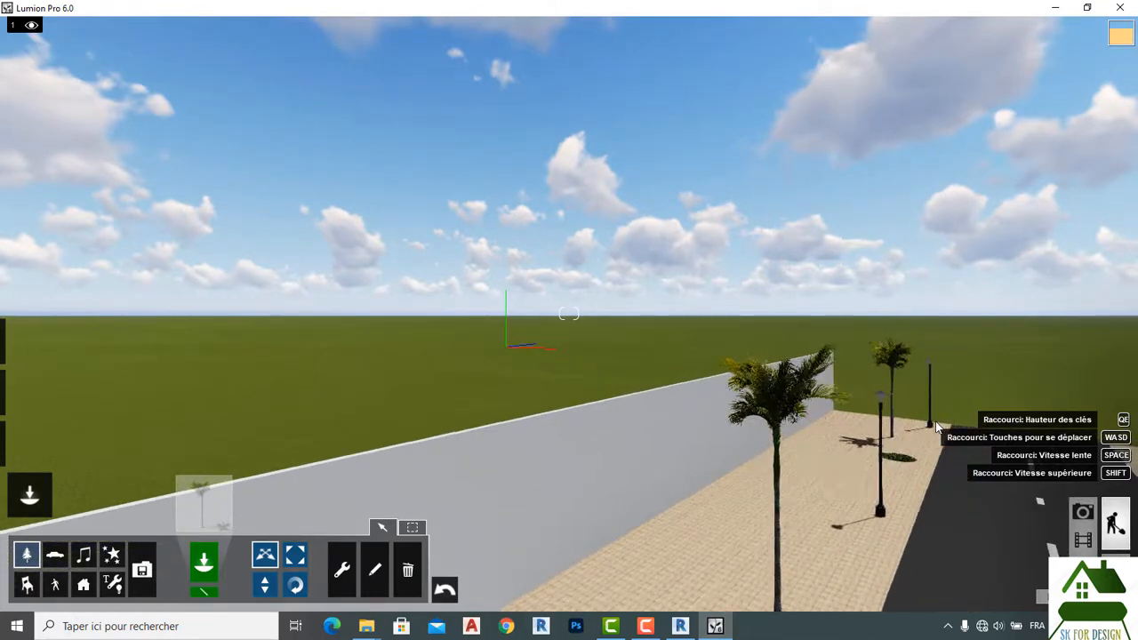
key(d)
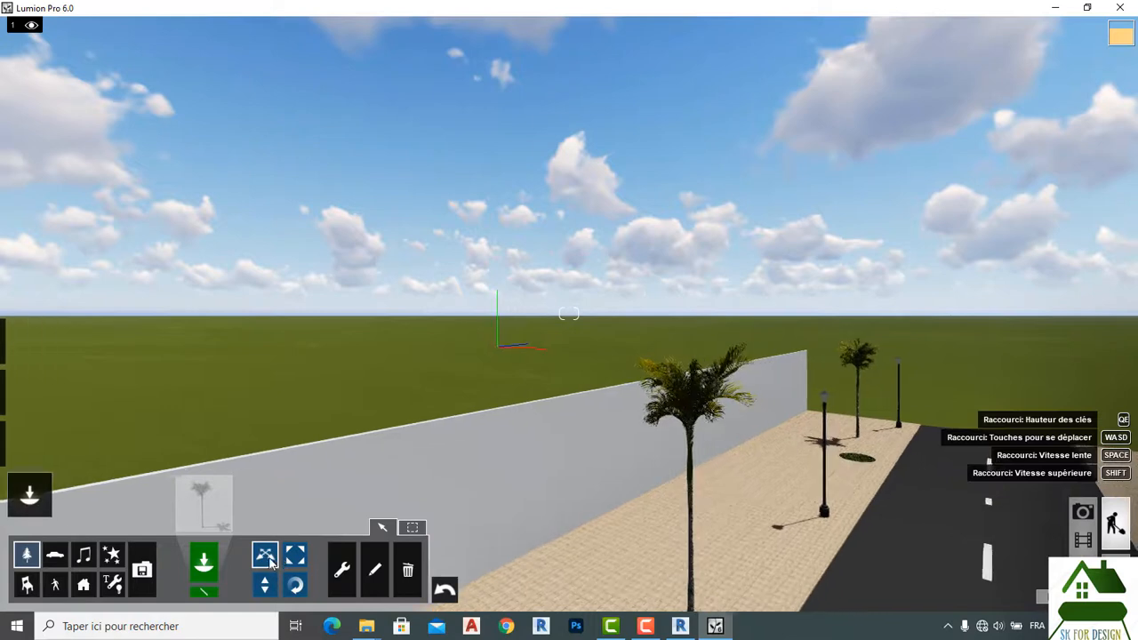
key(d)
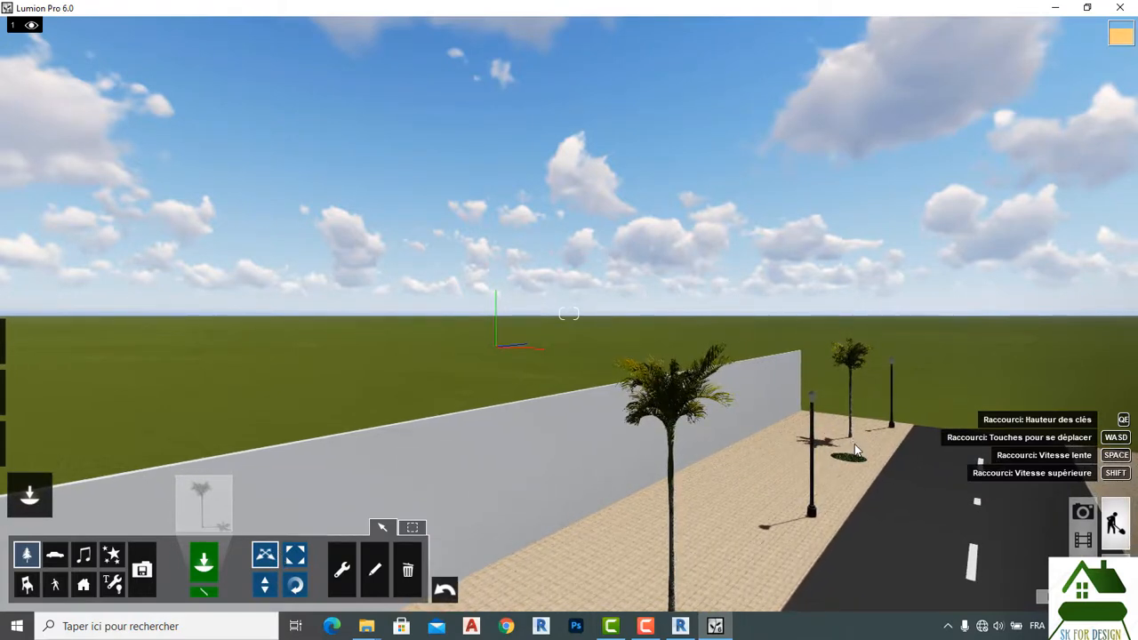
click(850, 438)
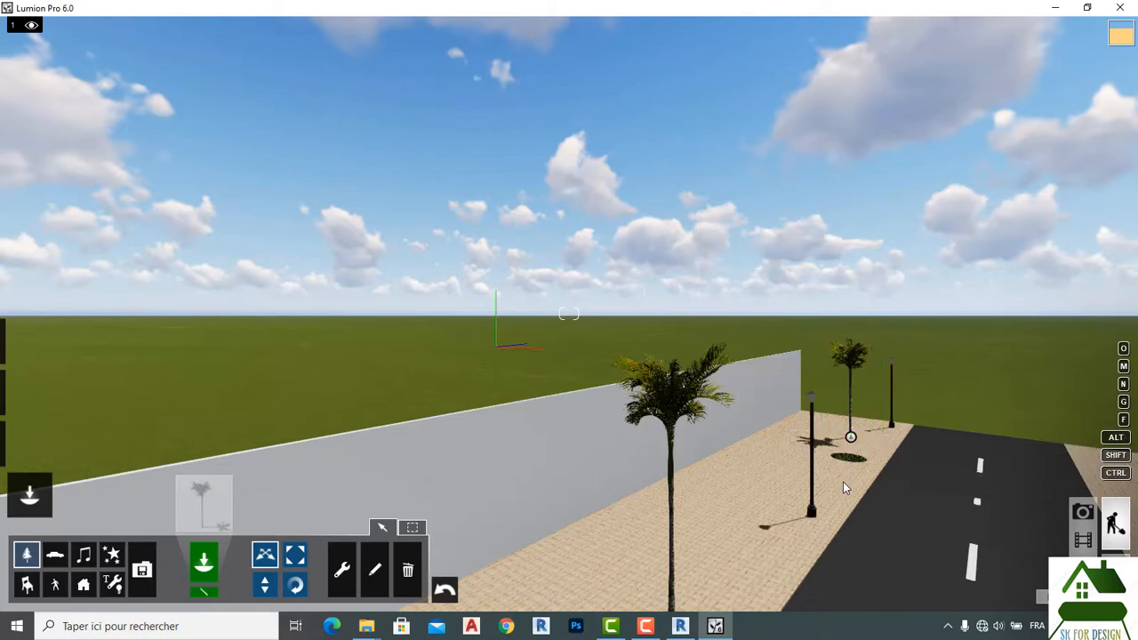
mouse_move(851, 437)
mouse_down()
mouse_move(842, 473)
mouse_move(848, 459)
mouse_up()
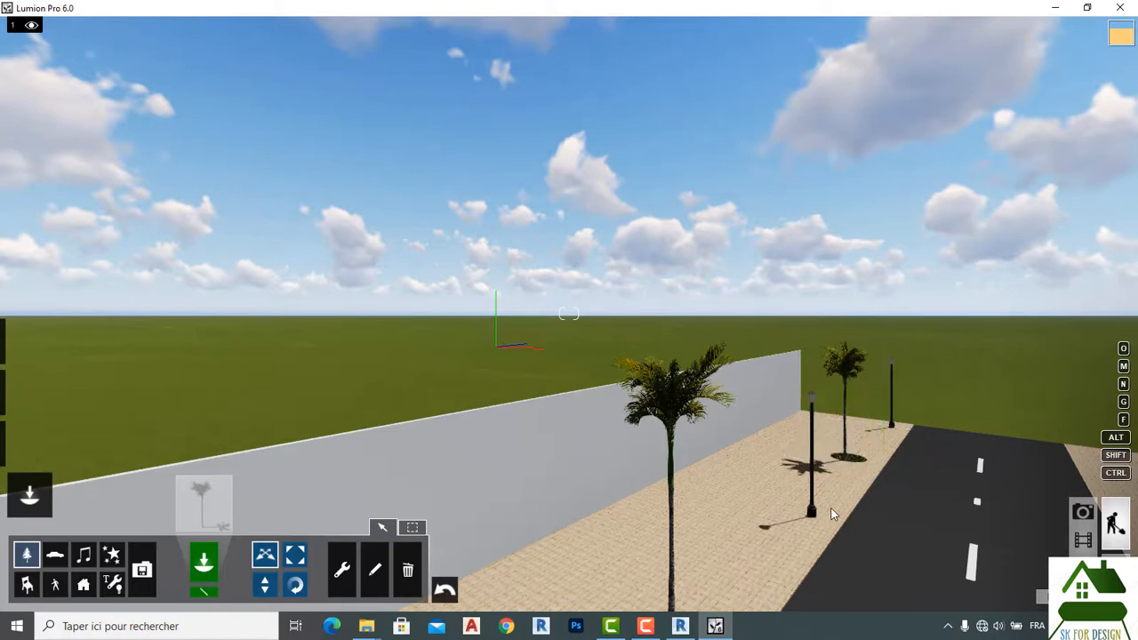
Shift the nearer palm tree beside the boundary wall slightly so its trunk is centred in its planting bed.
key(s)
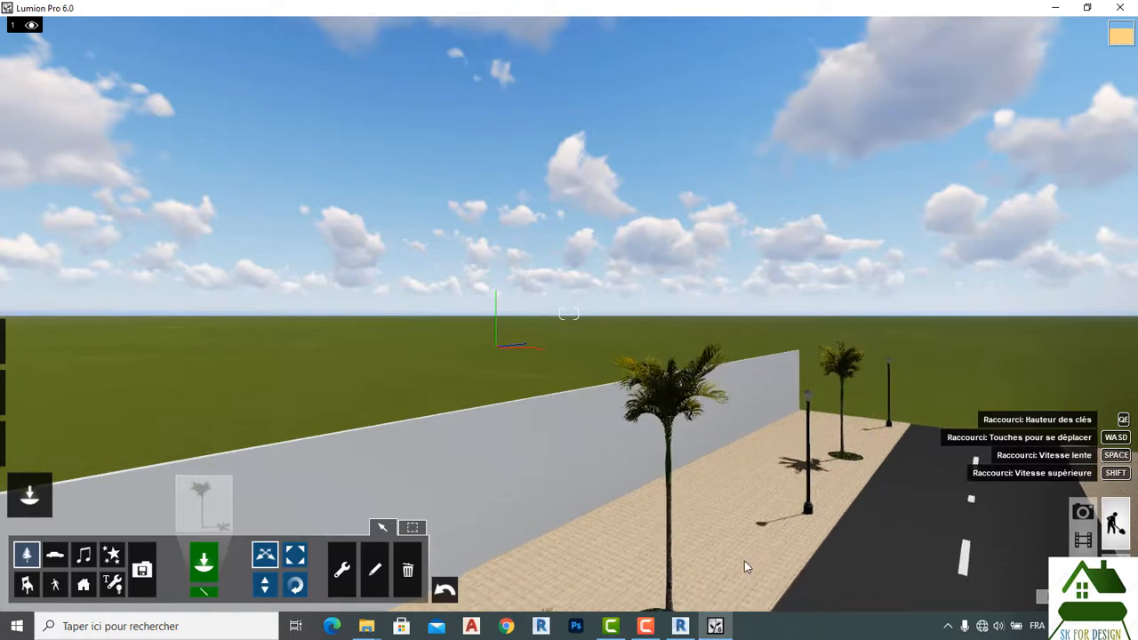
key(s)
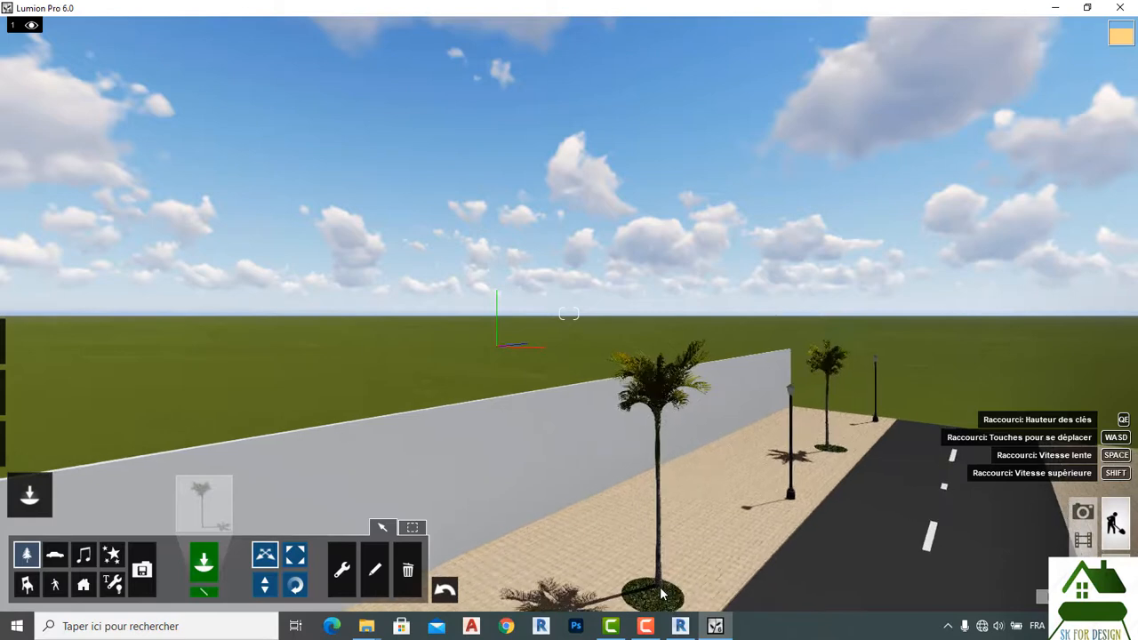
key(s)
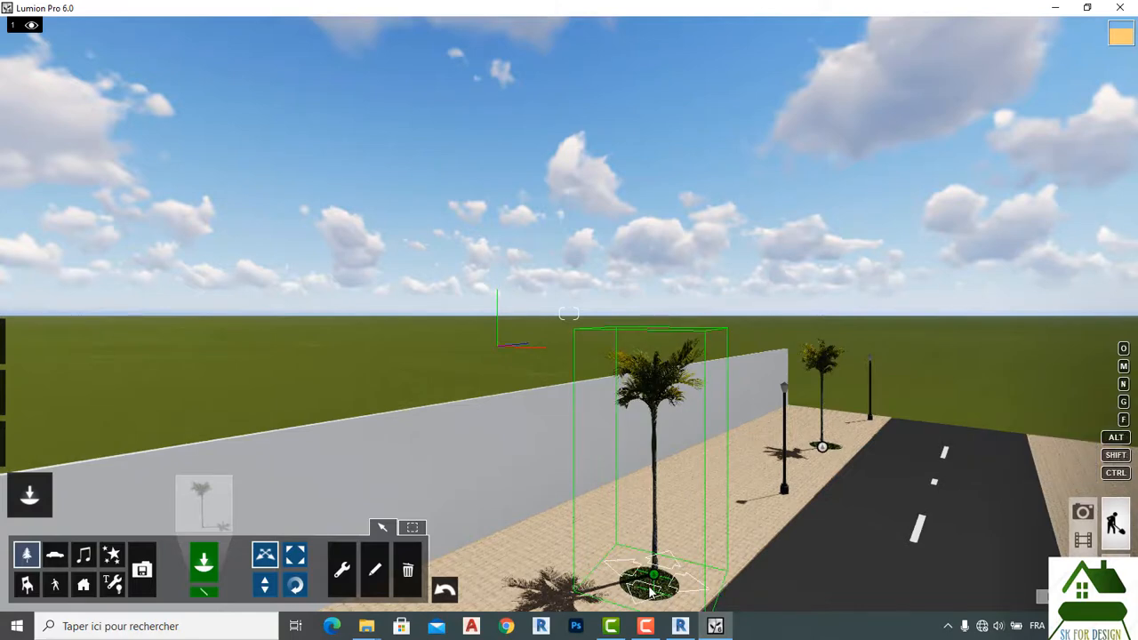
drag(653, 594, 649, 589)
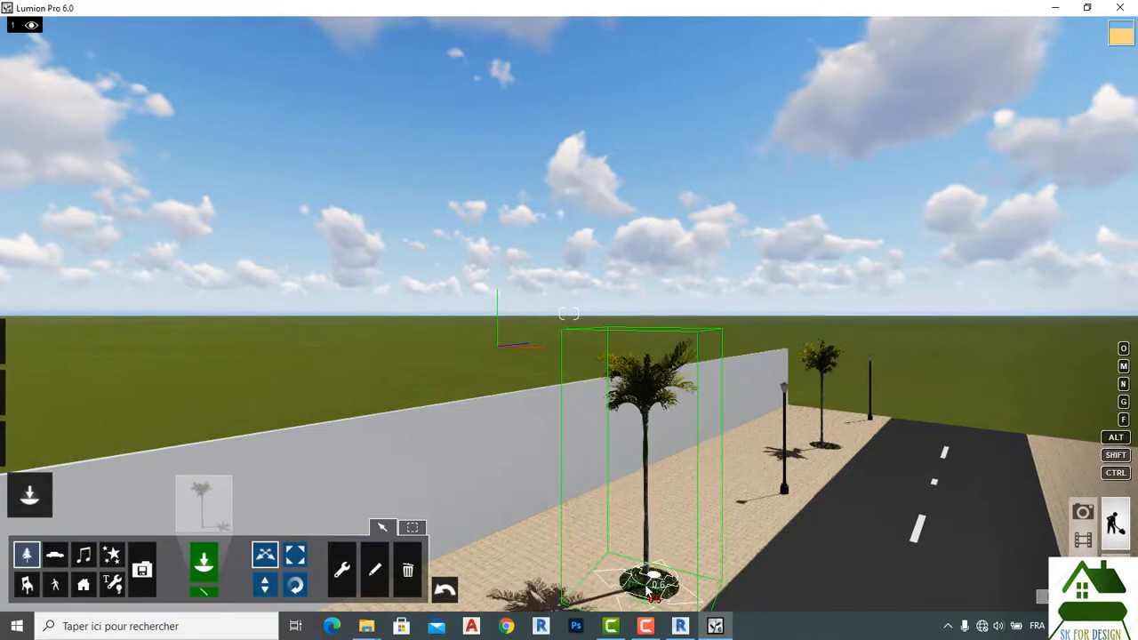
Examine the row of palms and their planting beds along the sidewalk from the boundary wall back to the building.
scroll(776, 542, down, 3)
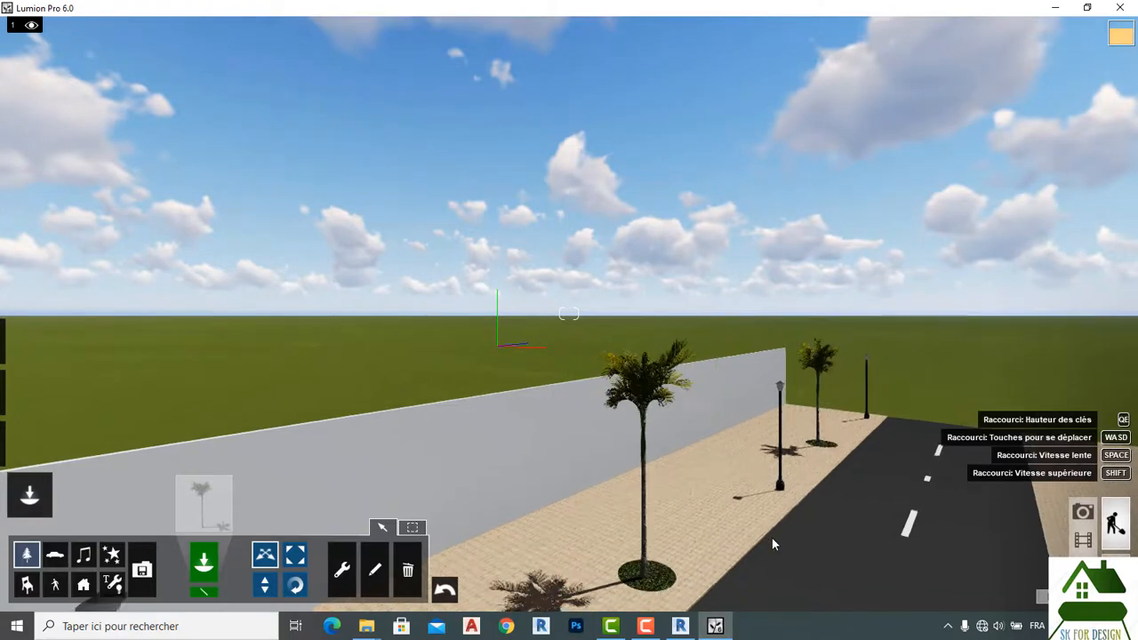
scroll(777, 536, down, 2)
scroll(663, 496, down, 2)
key(a)
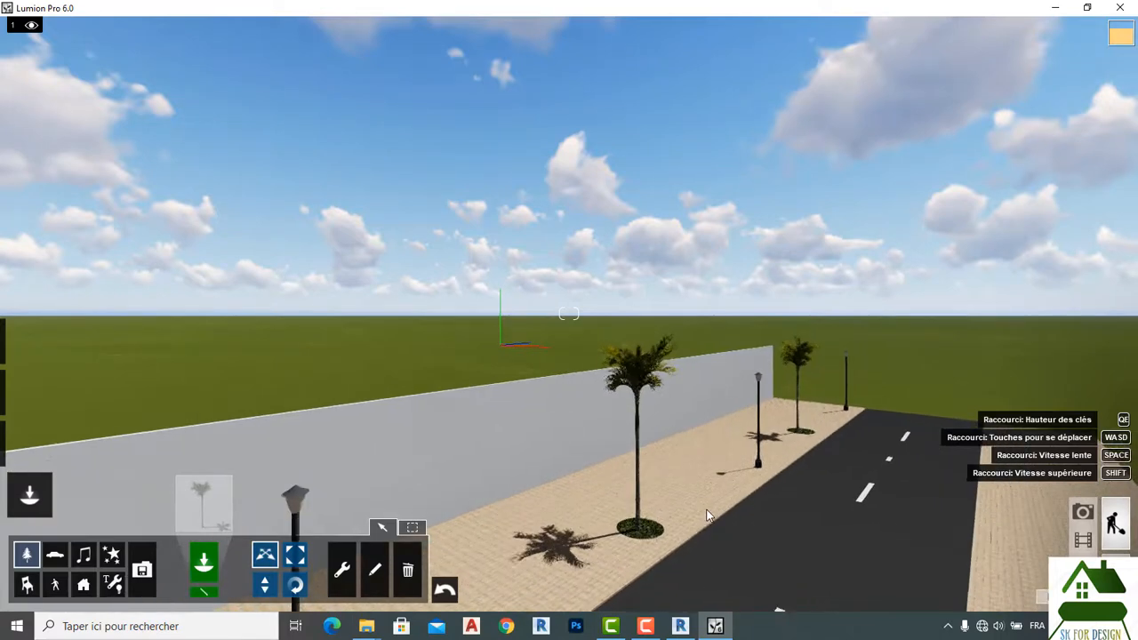
key(a)
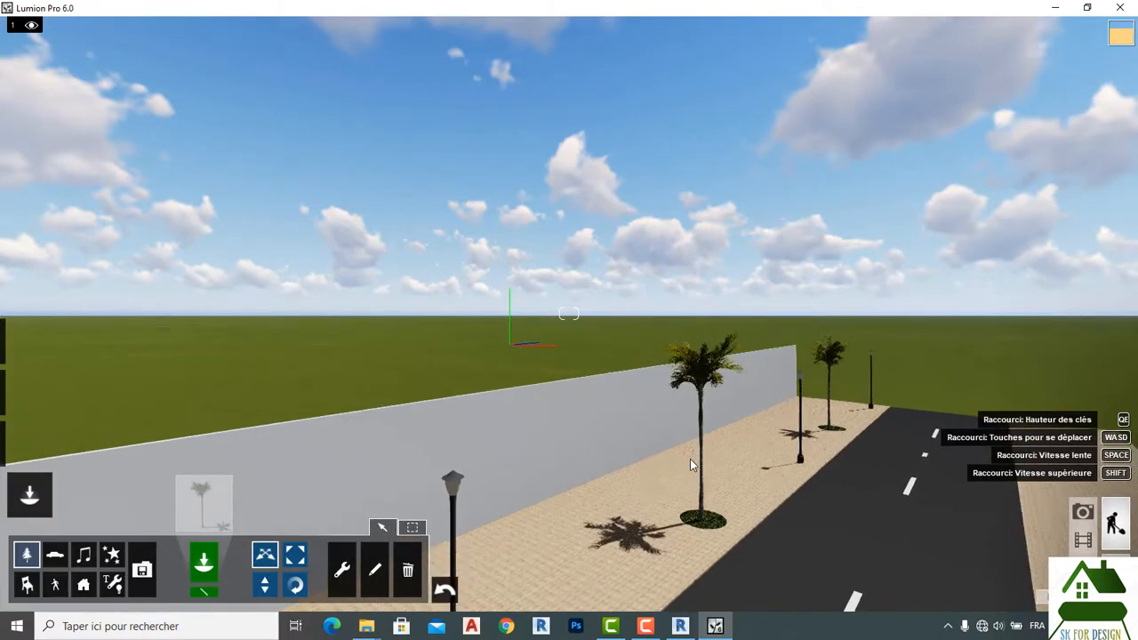
key(a)
key(a)
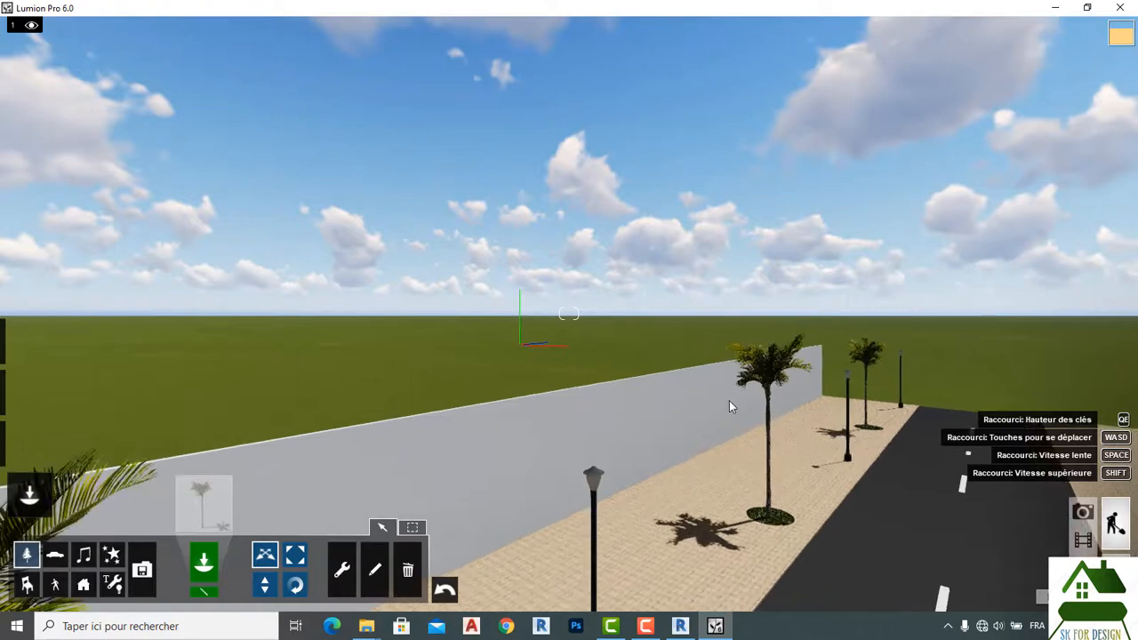
key(s)
key(s)
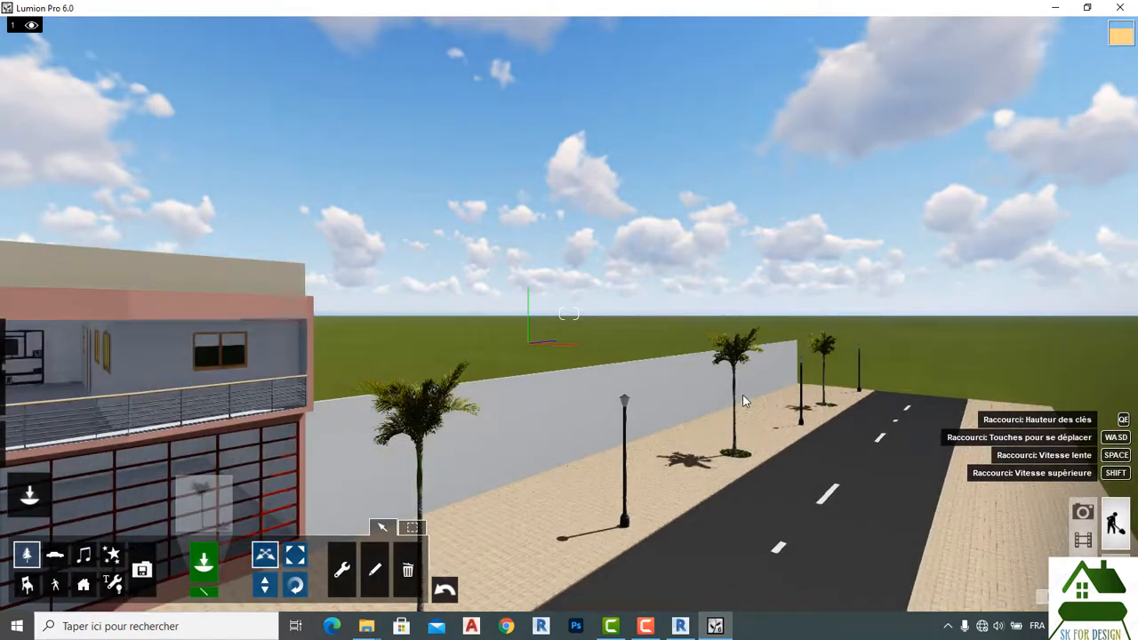
Place the second SUV model from the transport library's SUV category on the road just beyond the pedestrian crossing.
click(55, 556)
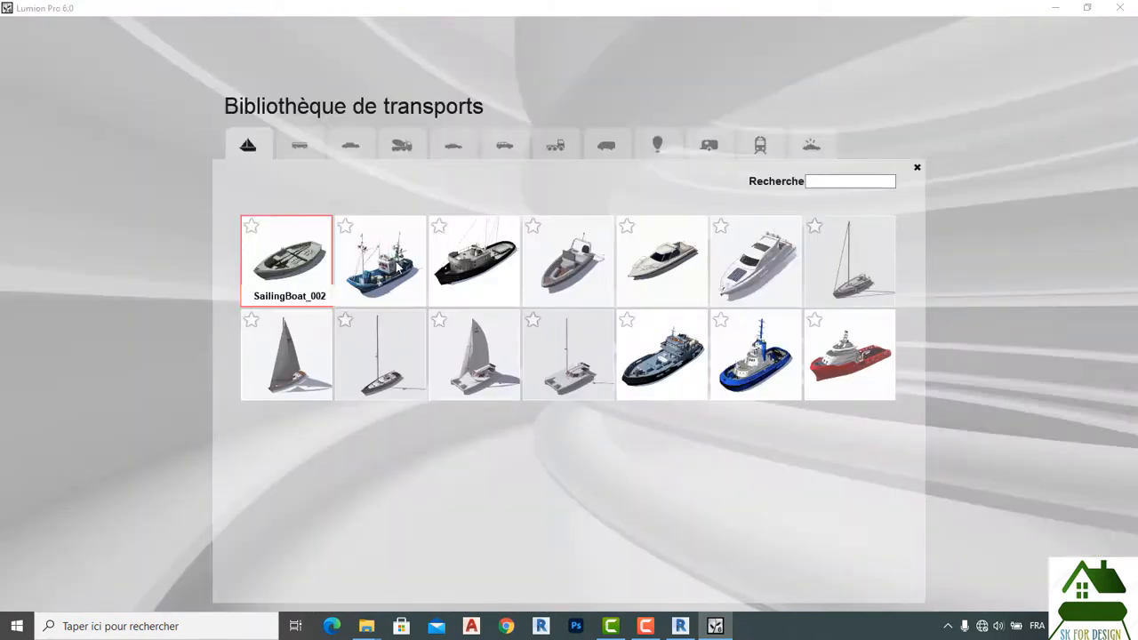
click(453, 144)
click(506, 146)
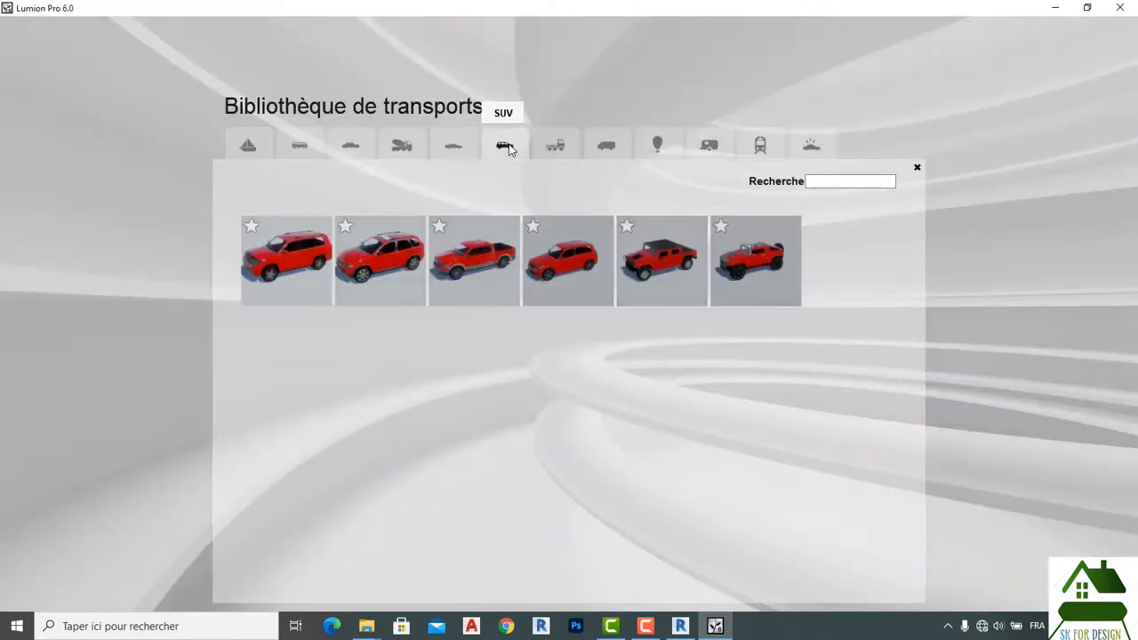
click(380, 264)
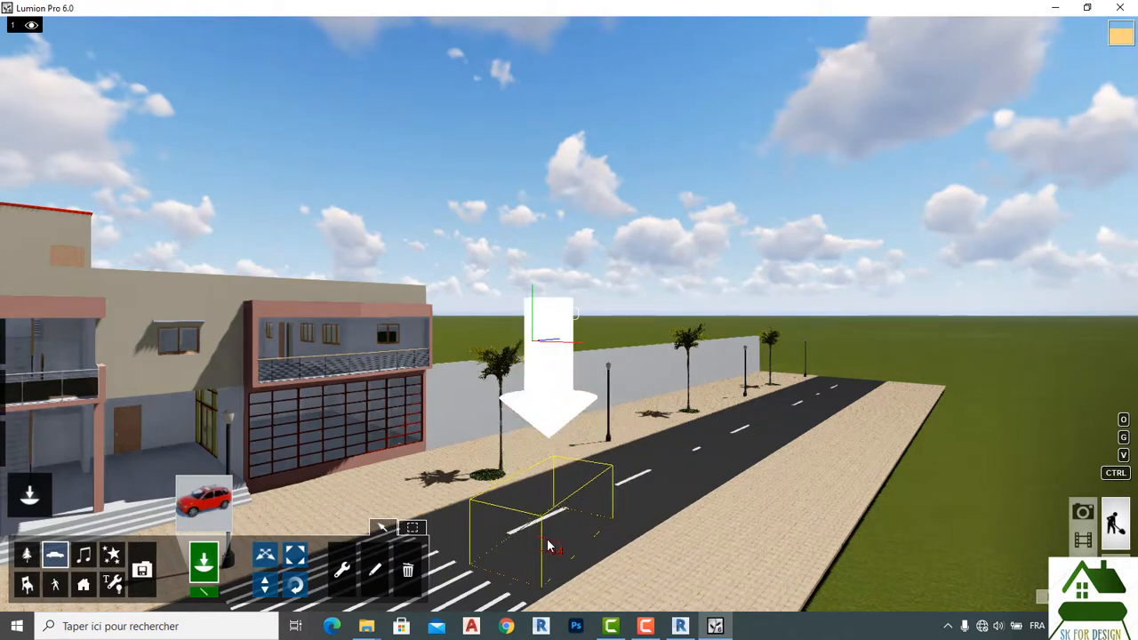
click(550, 539)
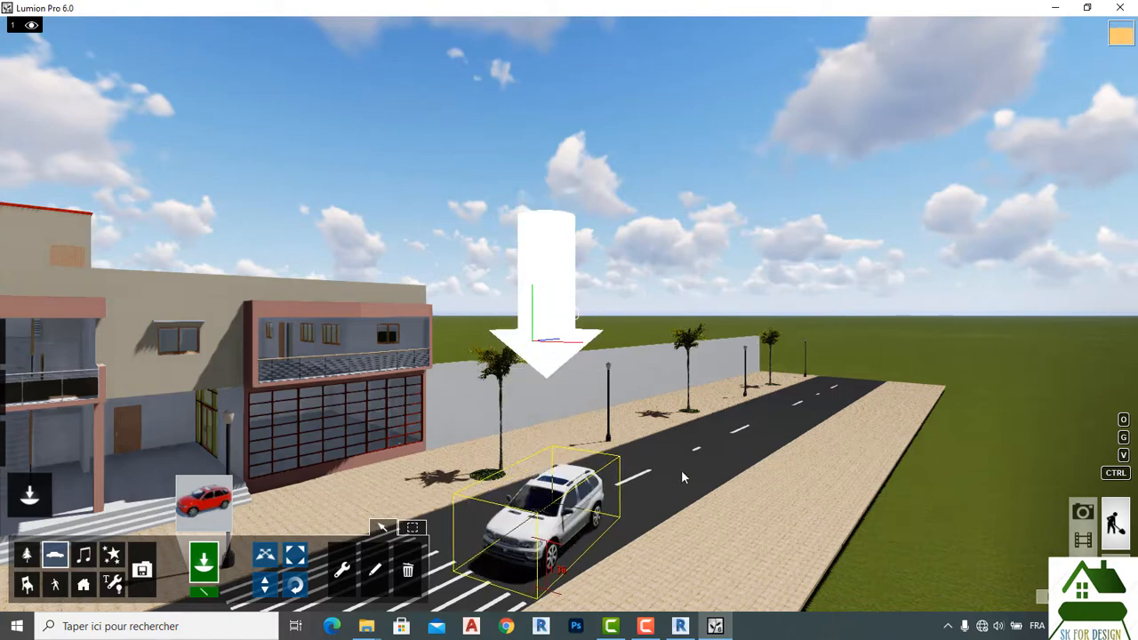
Rotate the white SUV to follow the road direction and shift it slightly within its lane near the crossing.
key(s)
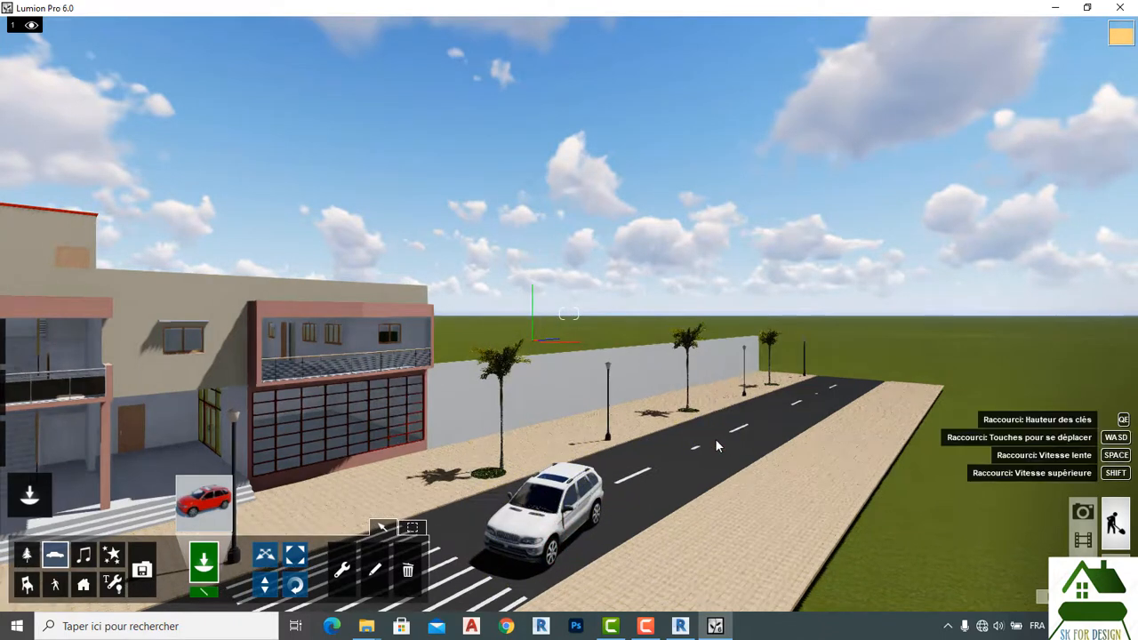
click(297, 585)
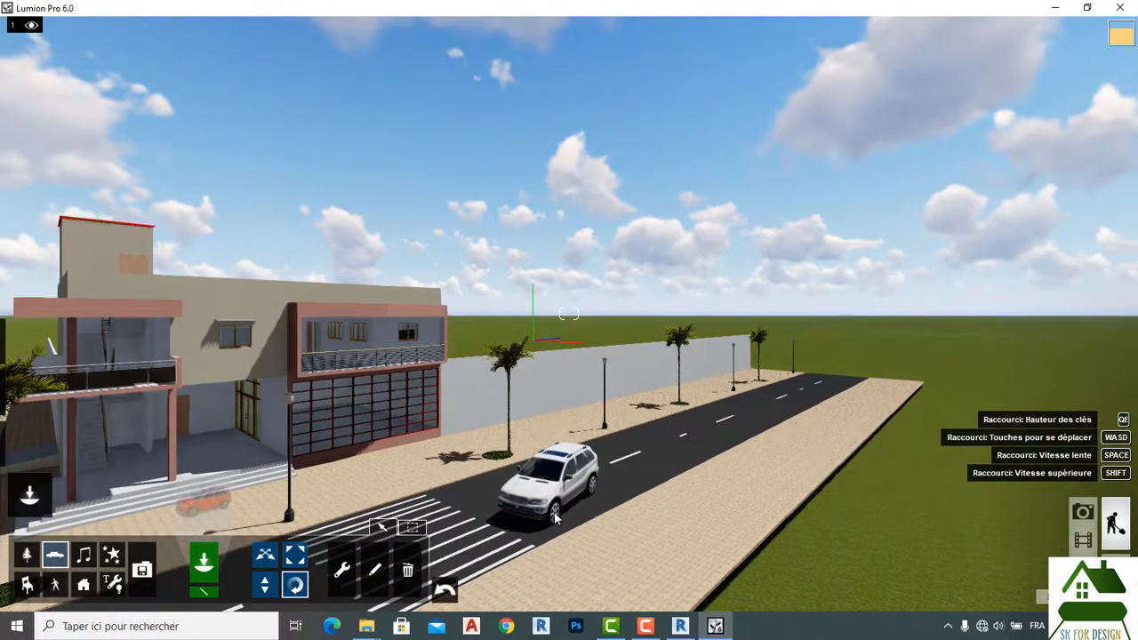
drag(557, 512, 515, 524)
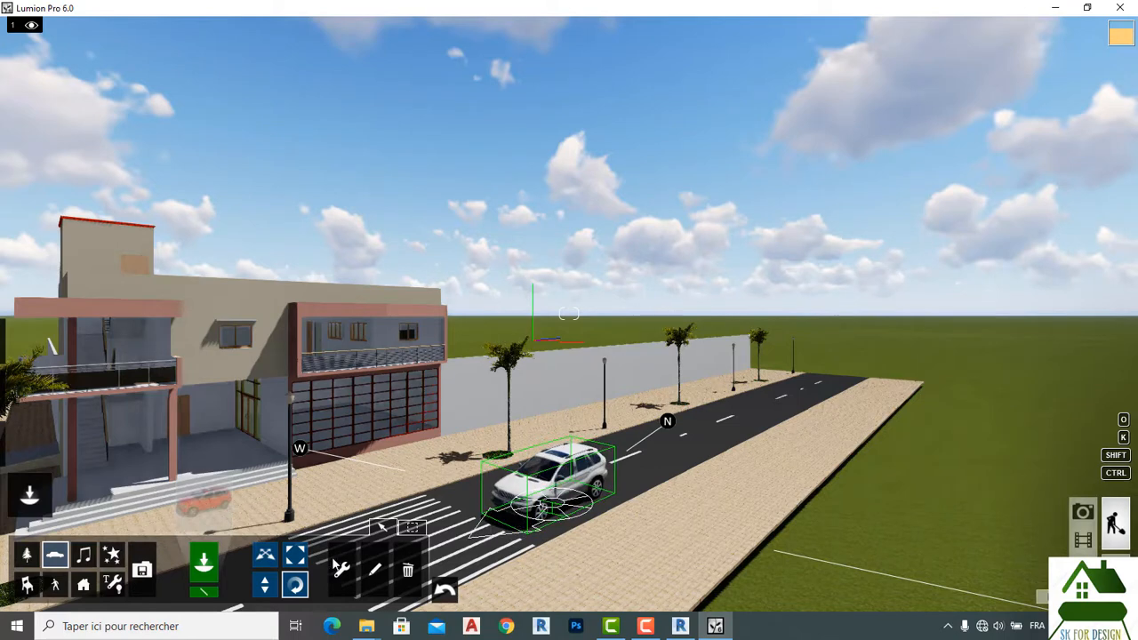
drag(266, 579, 270, 563)
click(266, 557)
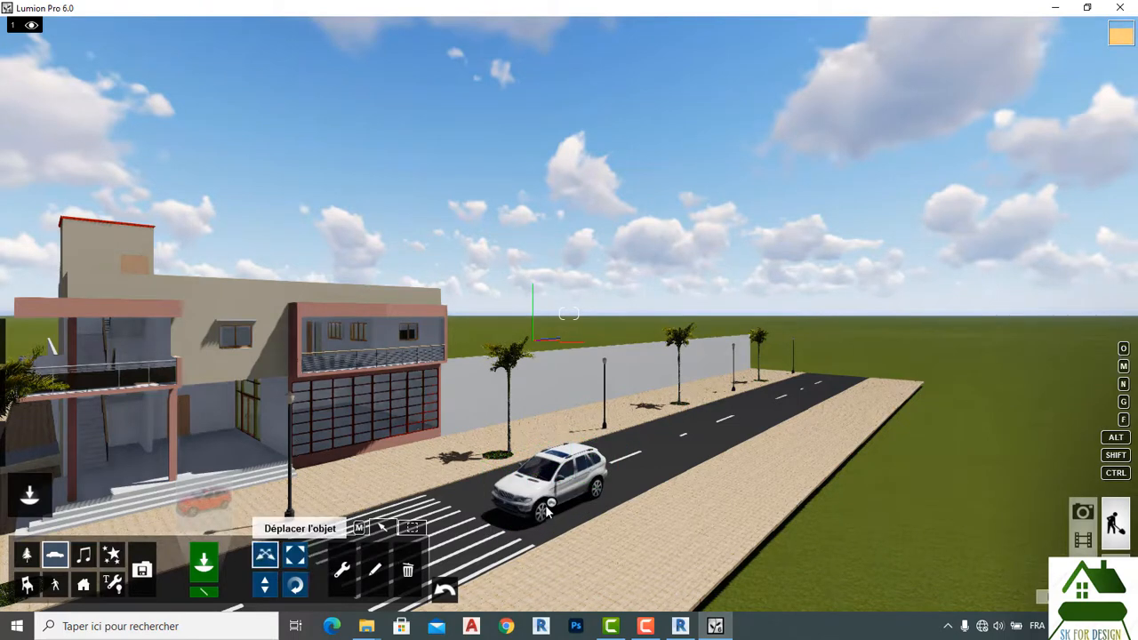
drag(567, 517, 564, 513)
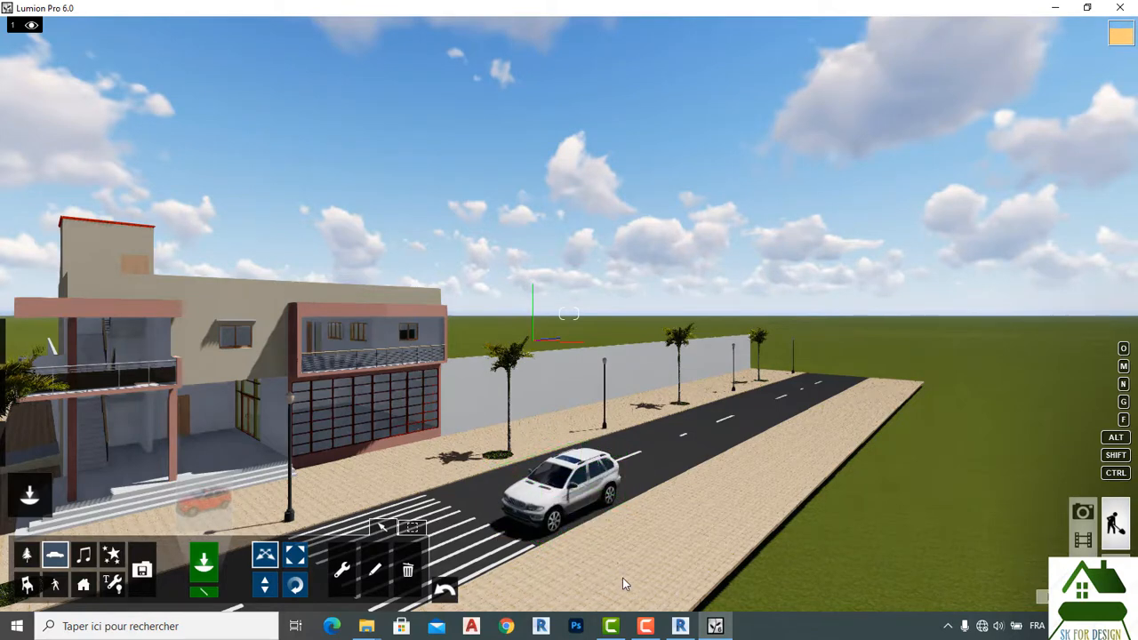
Place a walking man from the people and animals library at the building-side end of the pedestrian crossing.
key(a)
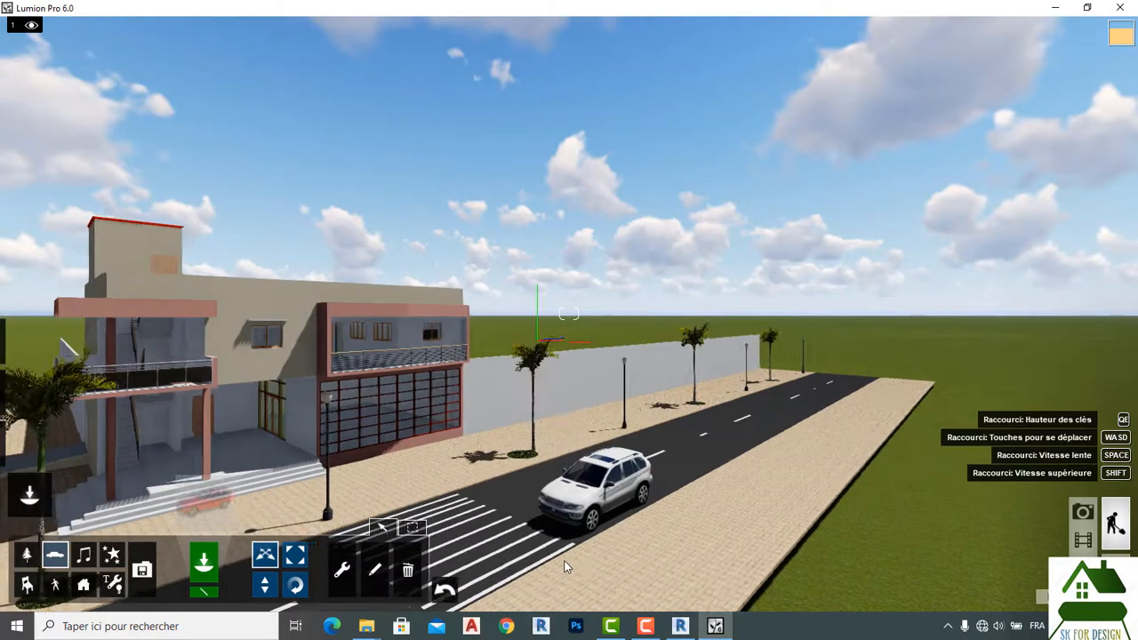
key(a)
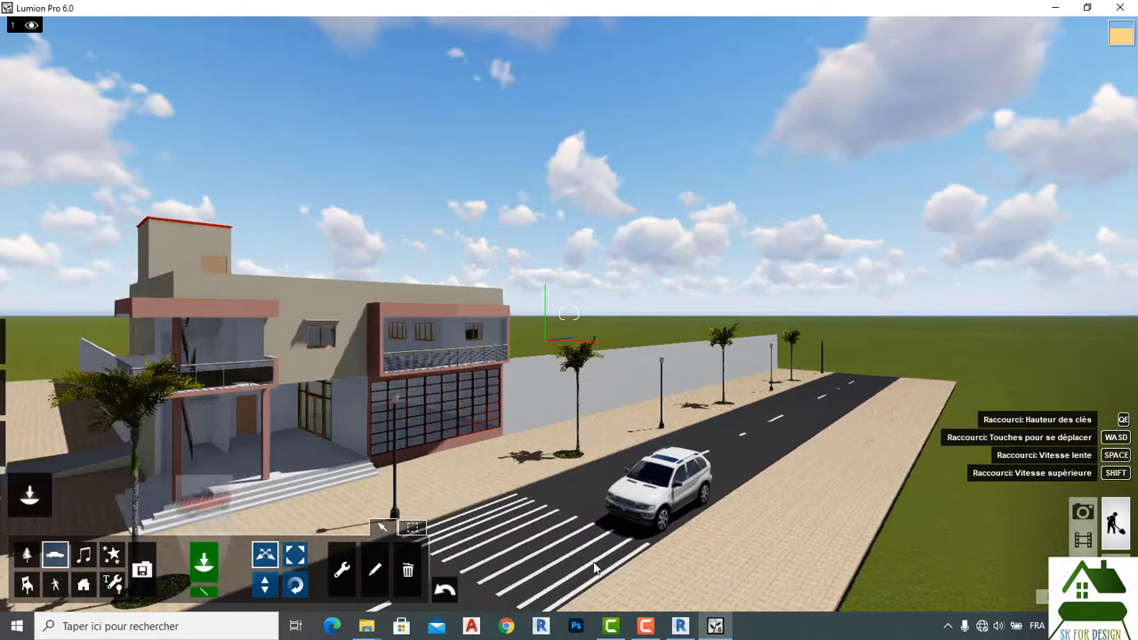
key(a)
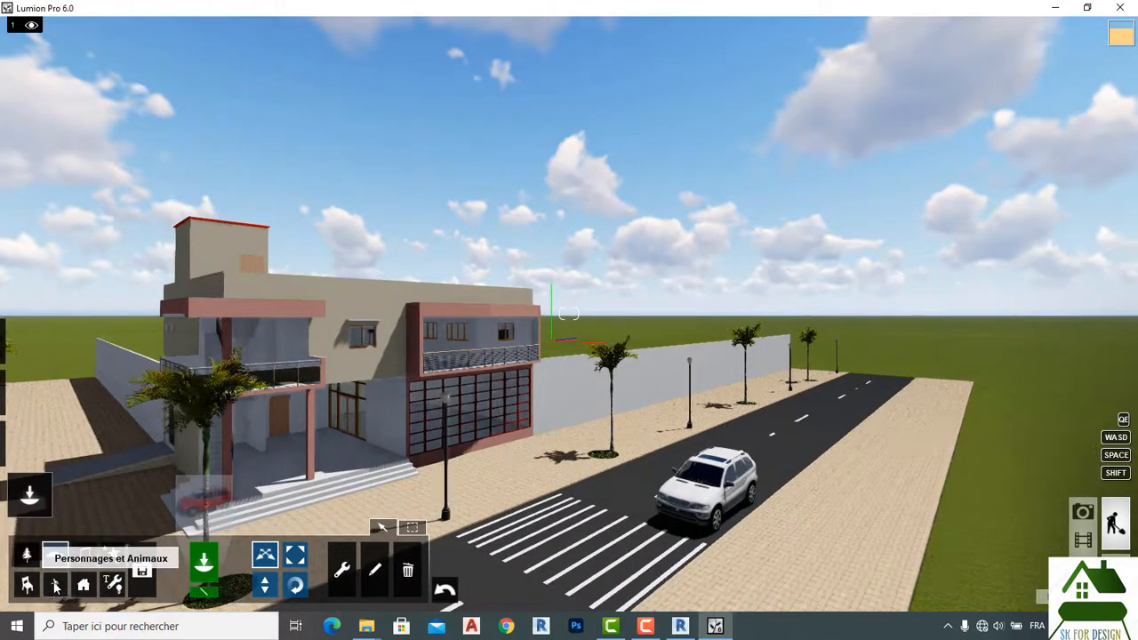
click(55, 584)
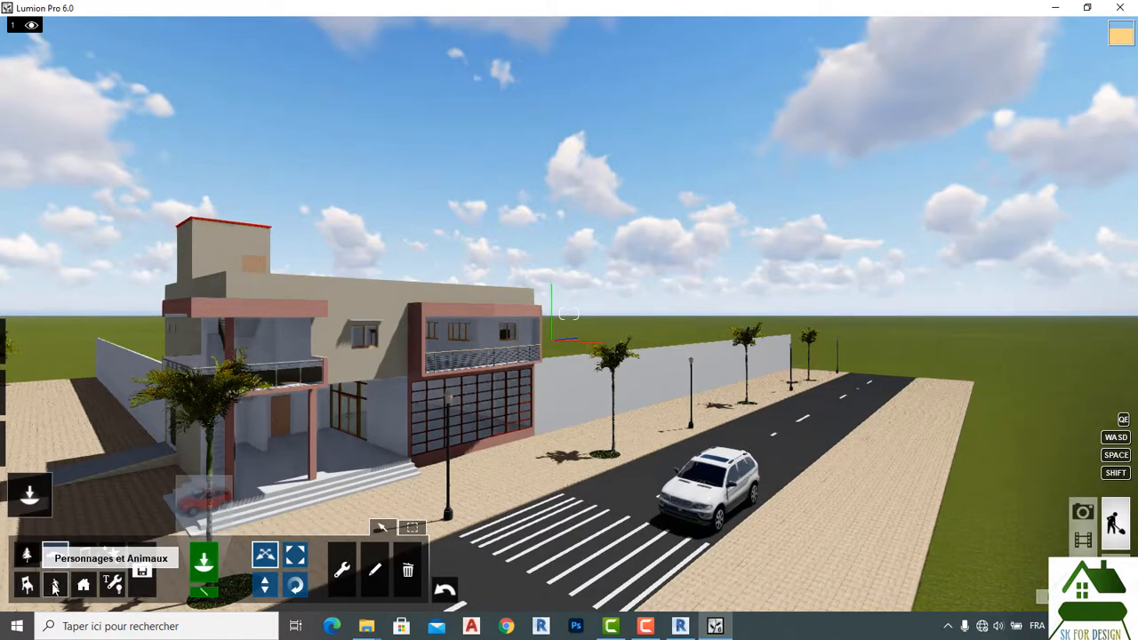
click(54, 585)
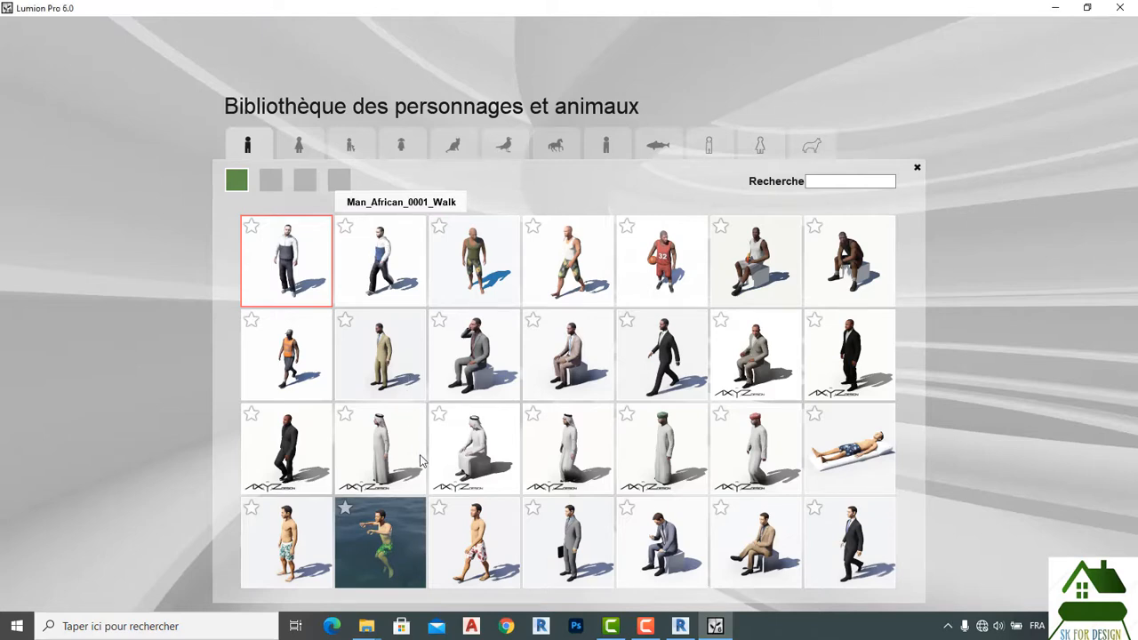
click(516, 449)
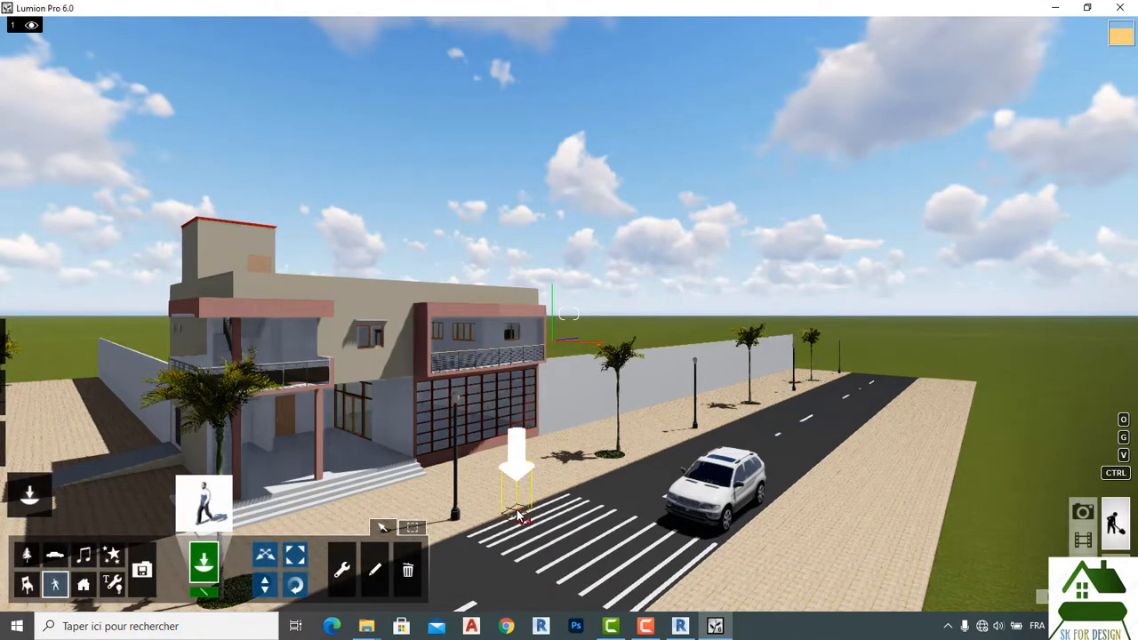
click(516, 512)
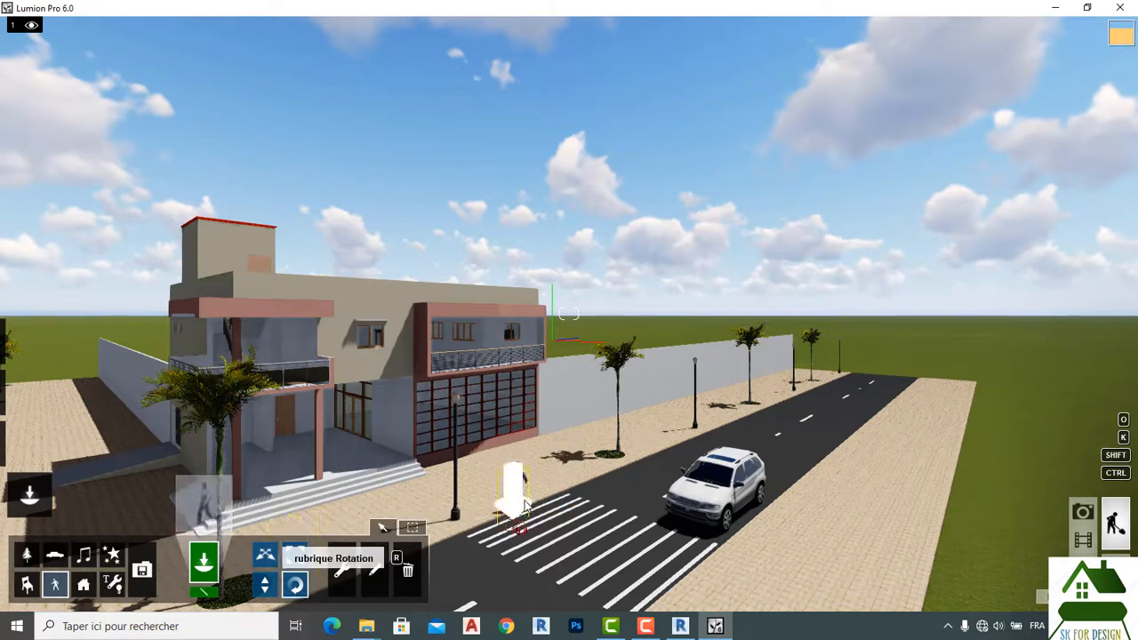
Rotate the walking man beside the pedestrian crossing to adjust the direction he is heading.
click(295, 584)
drag(521, 512, 432, 451)
click(585, 485)
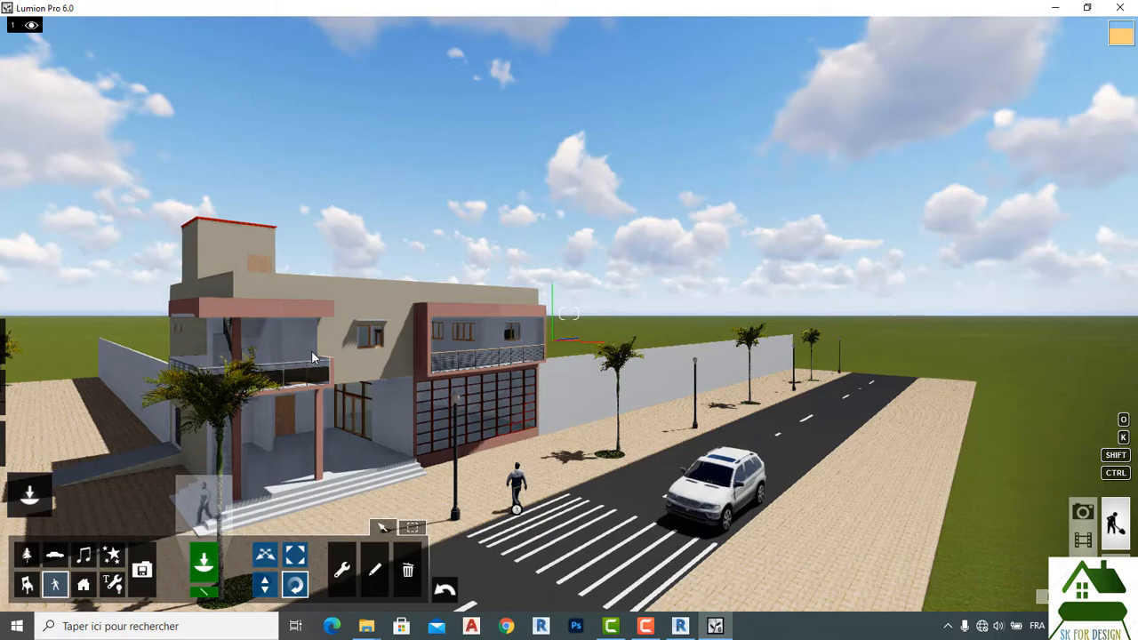
Save the scene under the name MURS with a close view of the upper façade, and return to the project.
key(a)
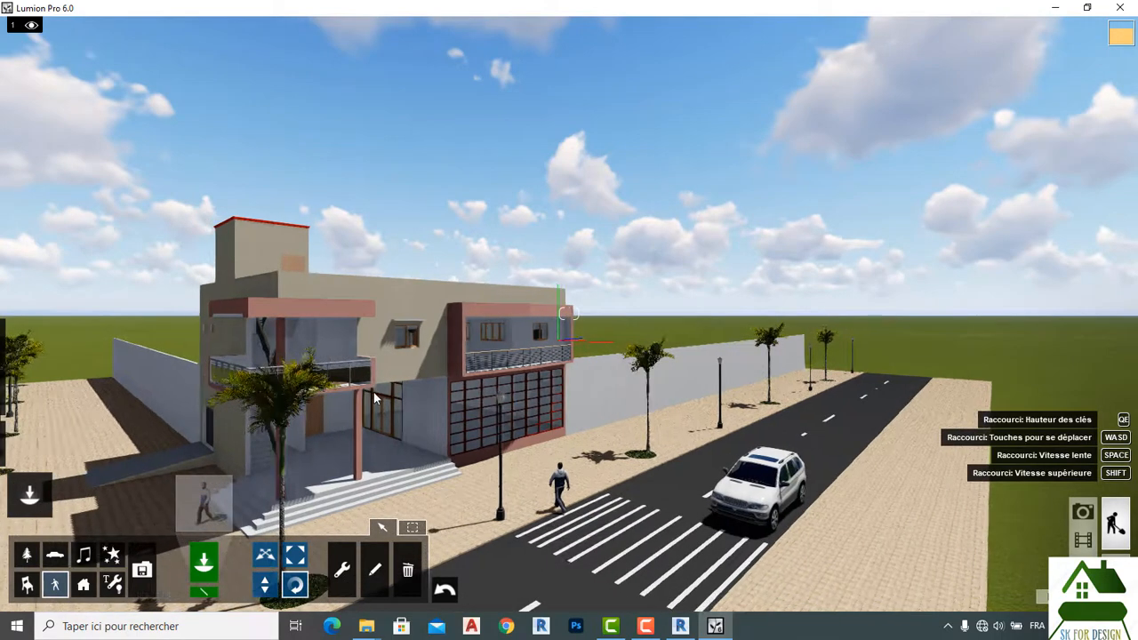
key(a)
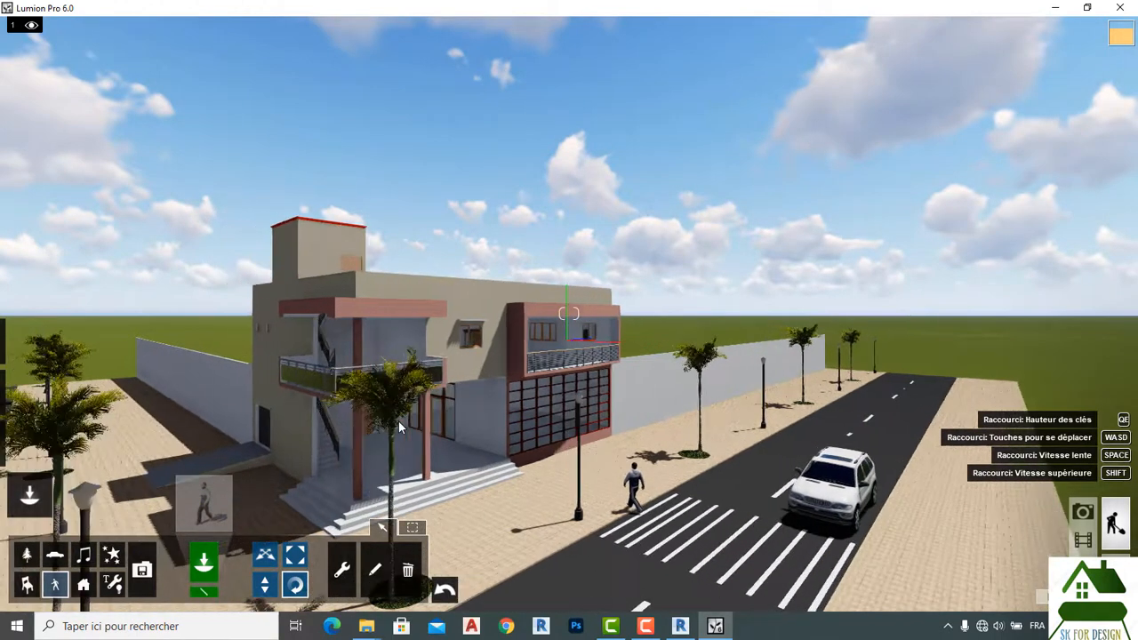
key(a)
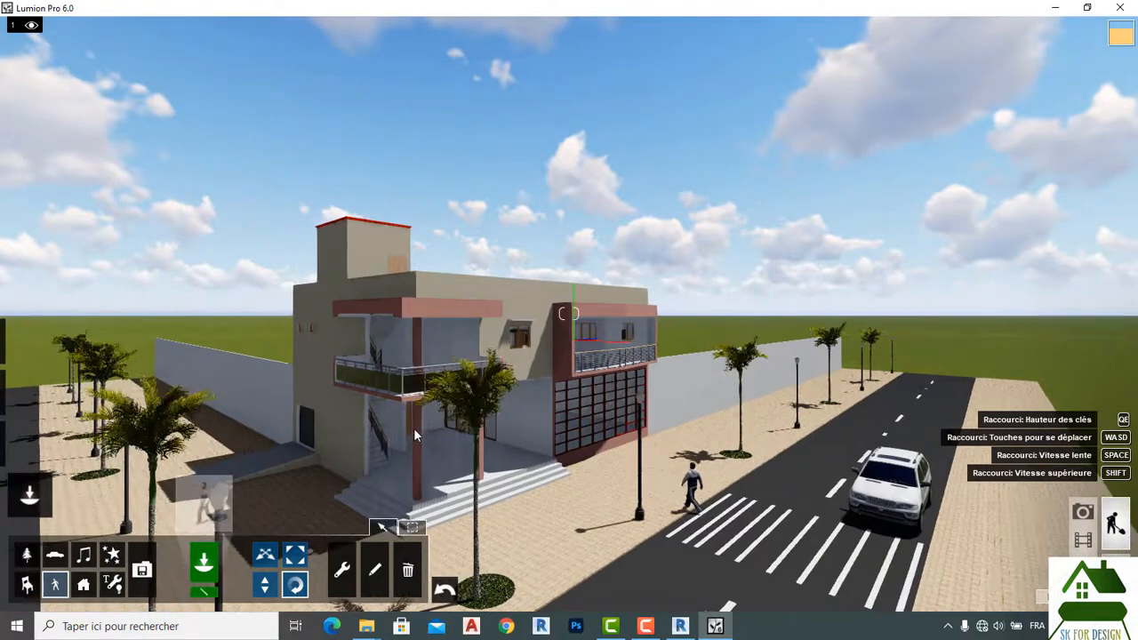
key(a)
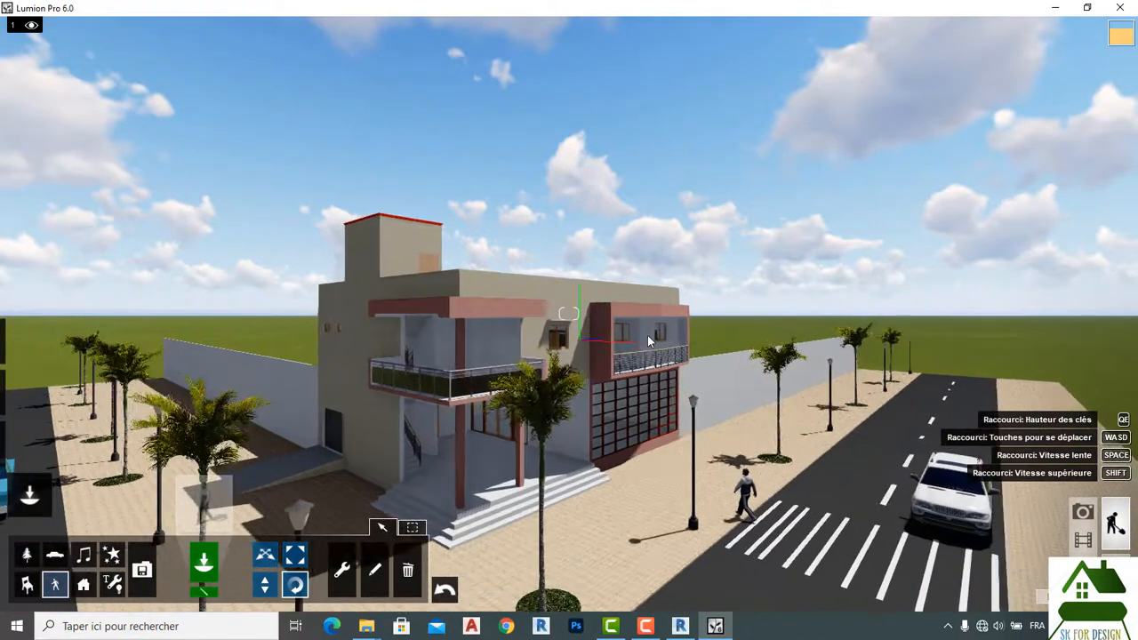
key(w)
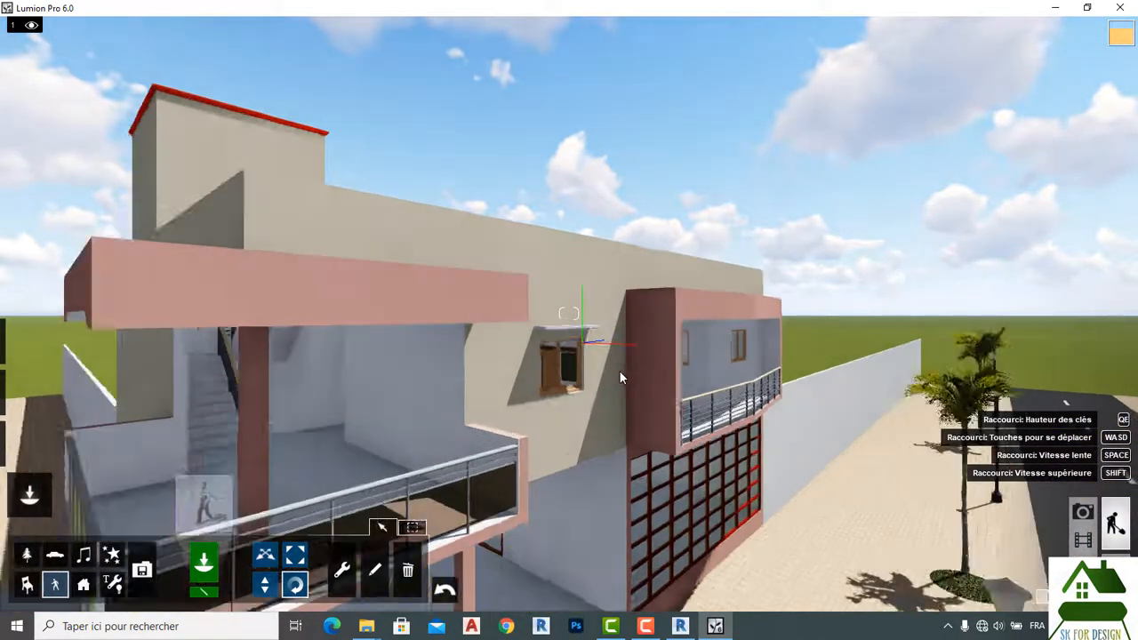
key(w)
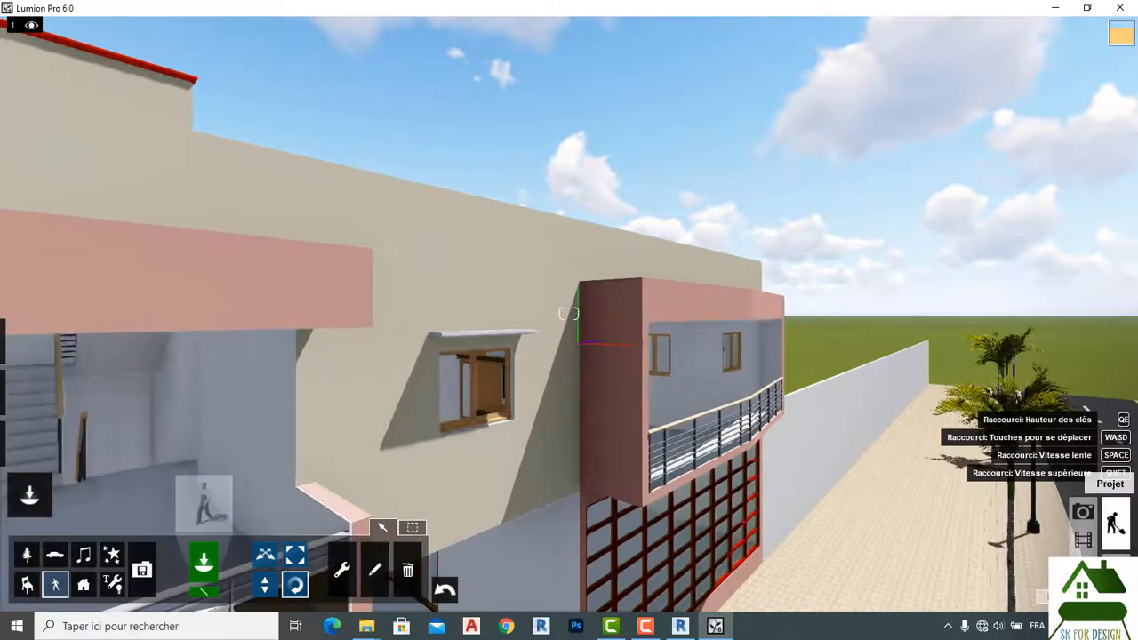
click(1115, 569)
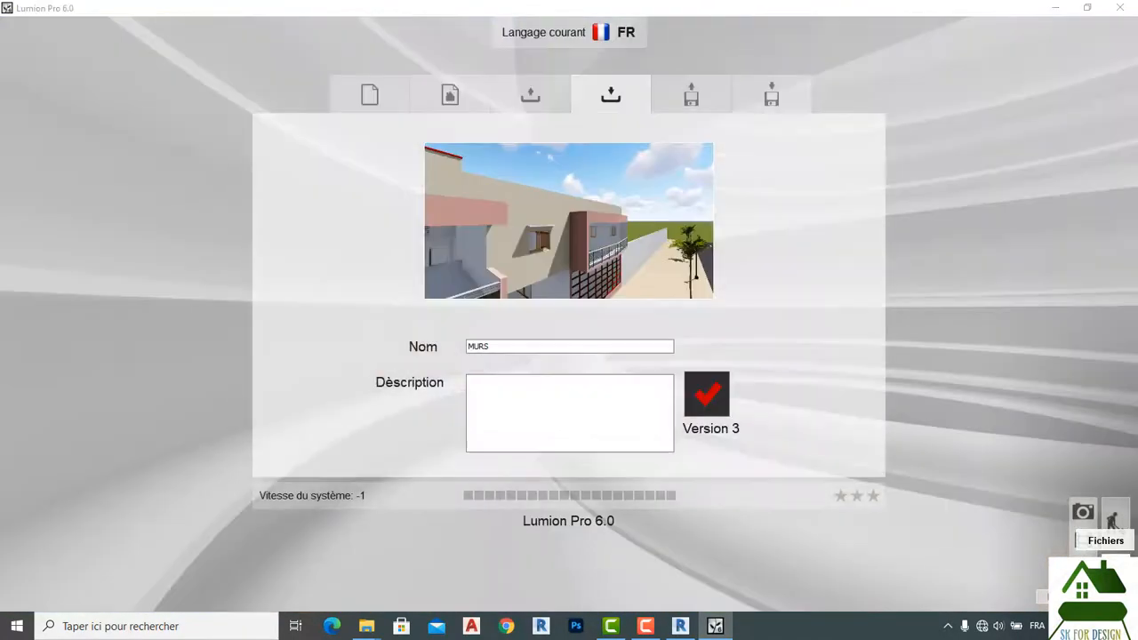
click(707, 393)
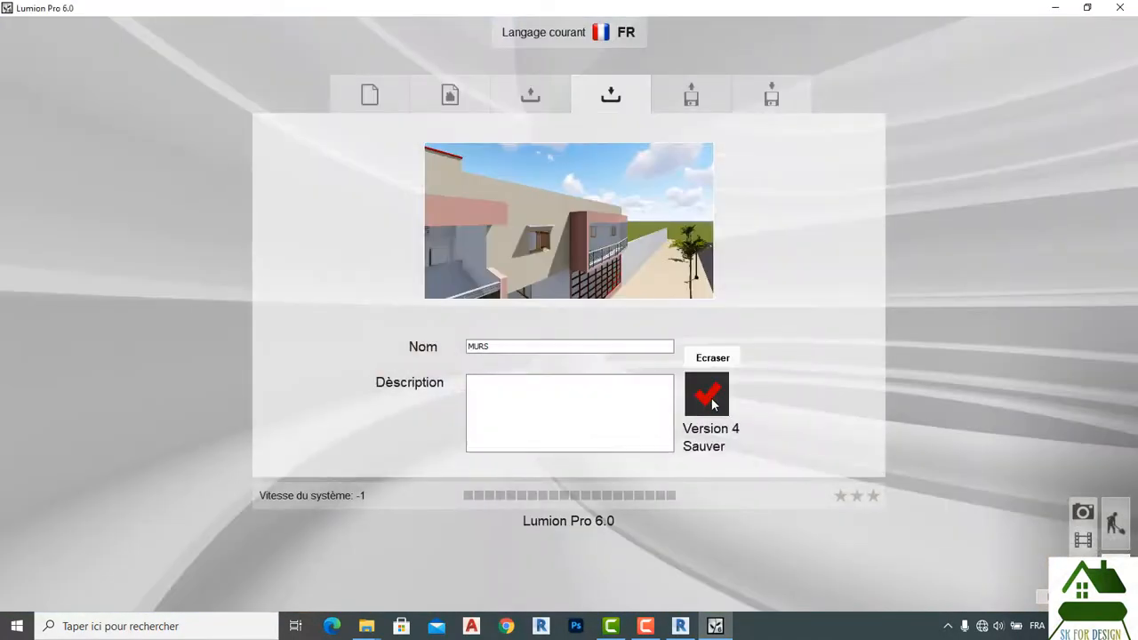
click(1123, 532)
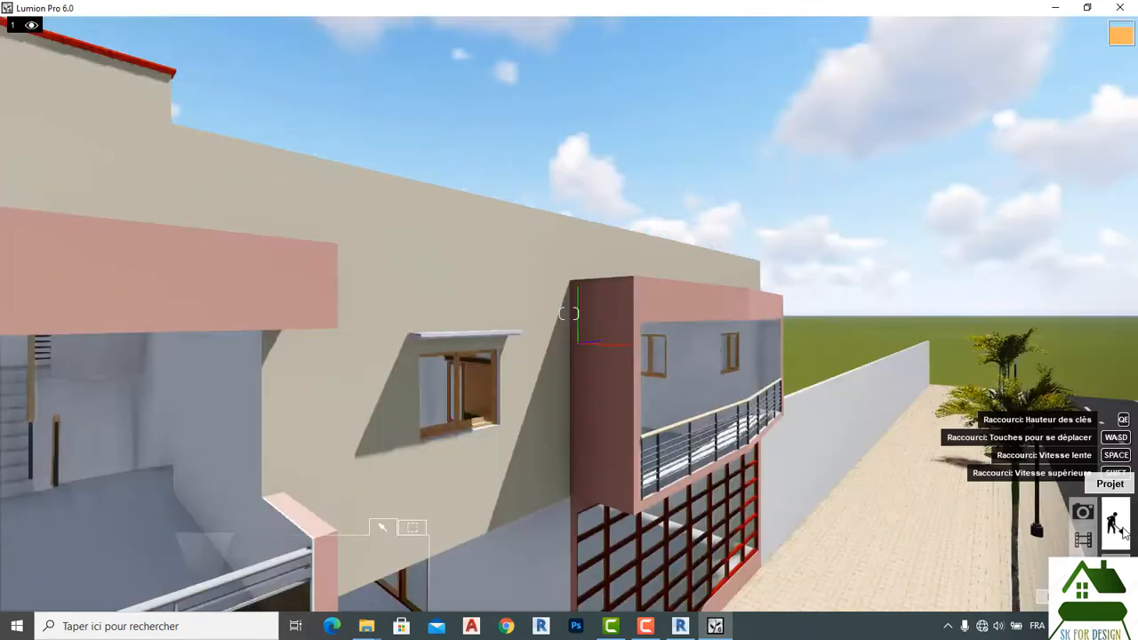
Start editing materials and select the Fenêtre - Cadre surface on the upper-floor window frames.
key(w)
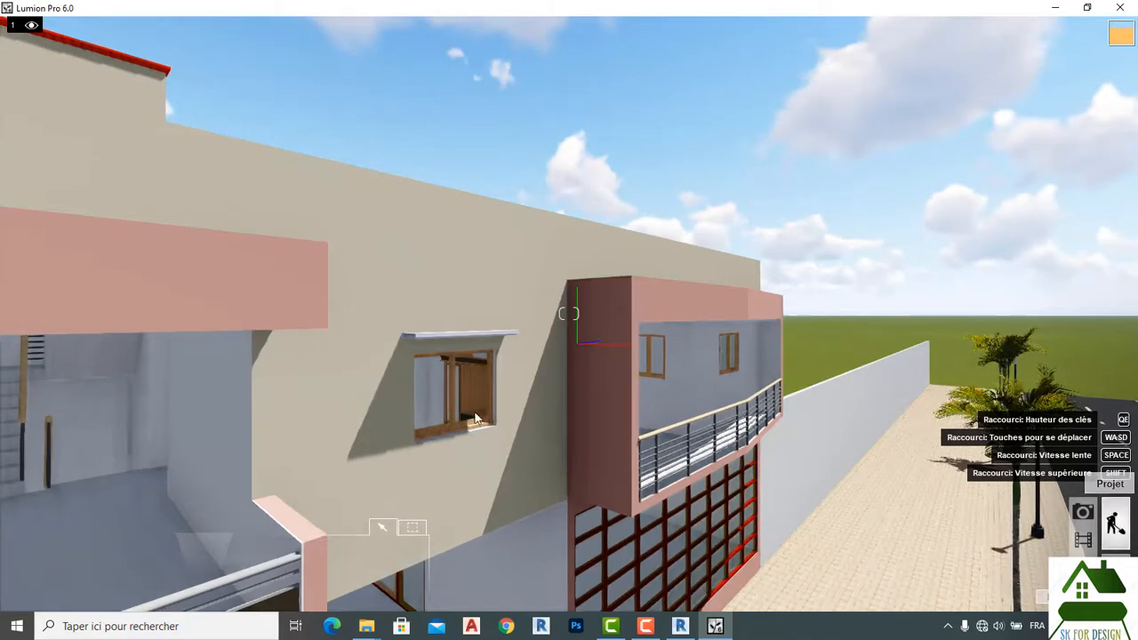
mouse_move(71, 483)
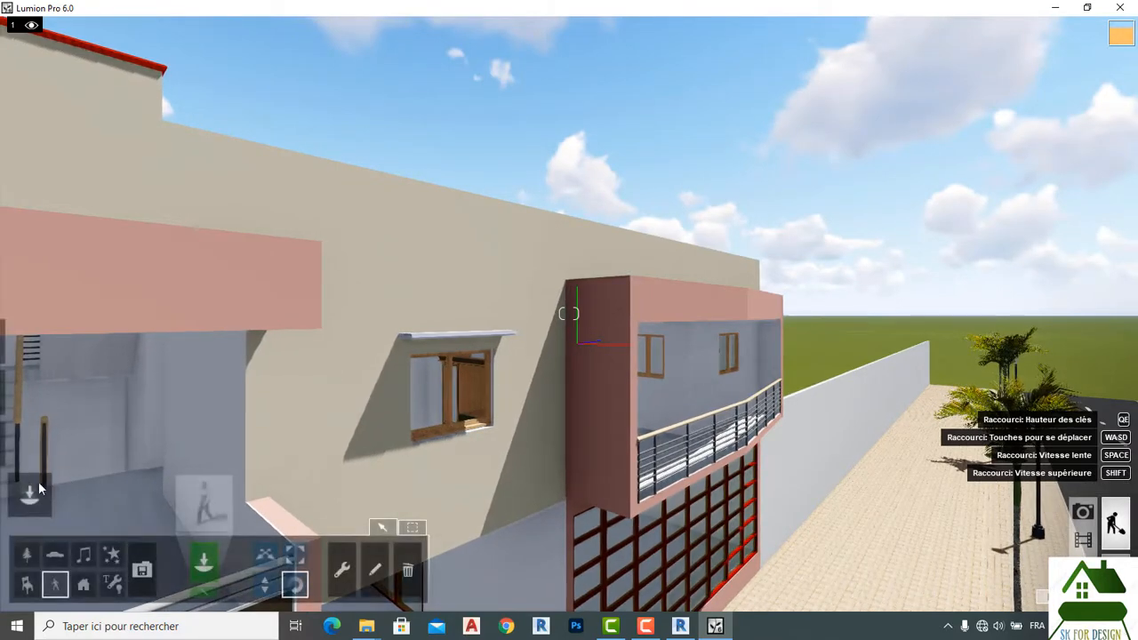
click(29, 443)
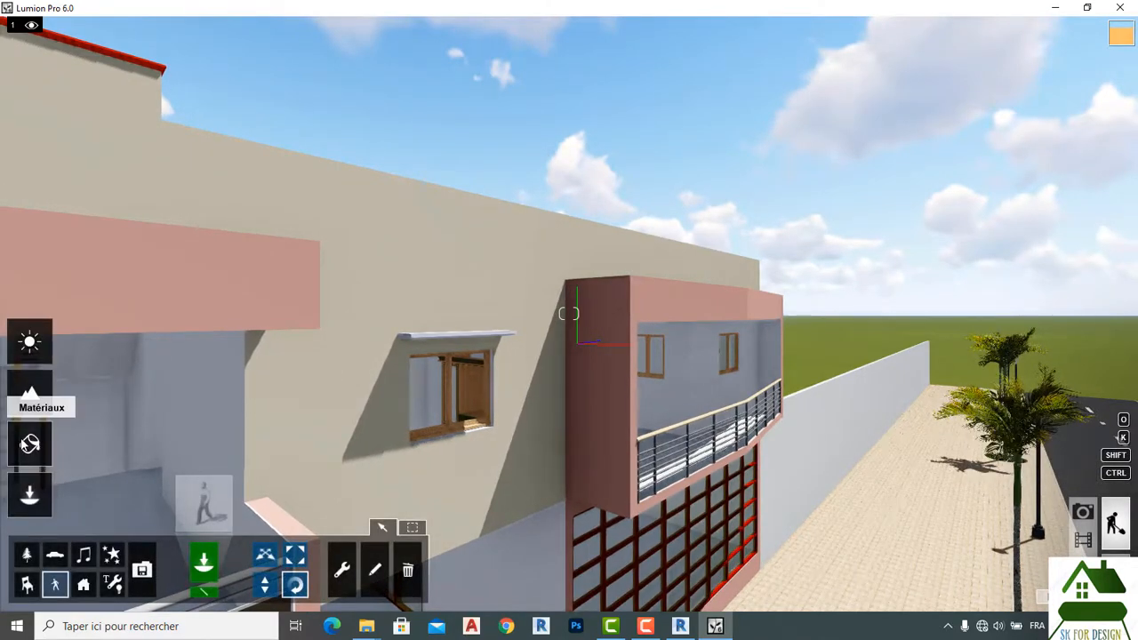
click(450, 430)
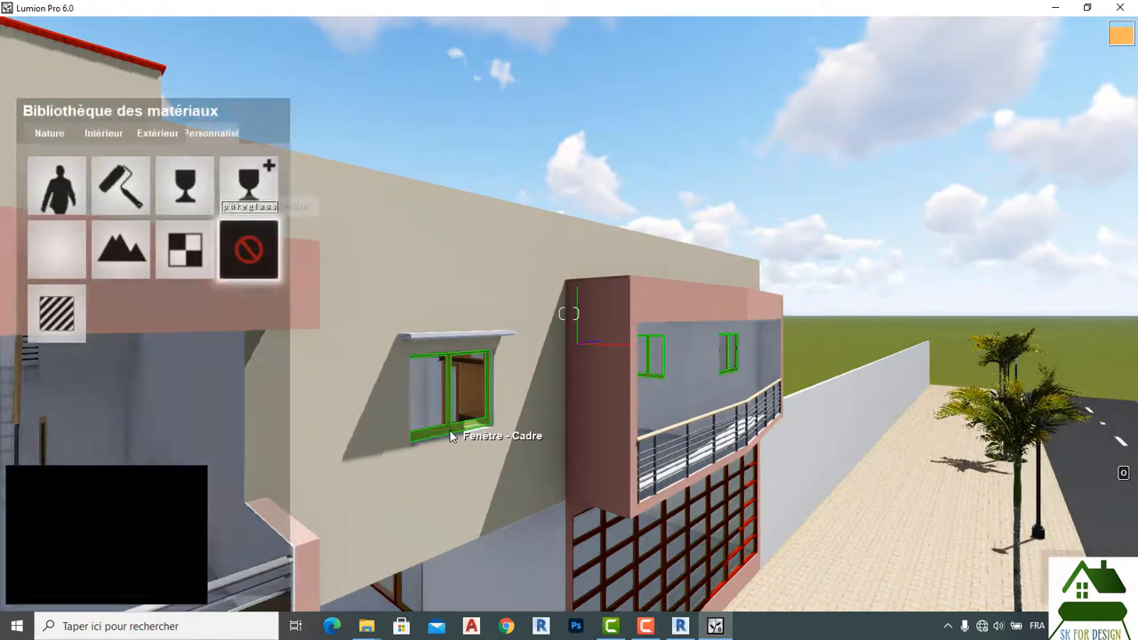
Try the interior wood materials Wood Floor 014, 006 and 005 on the window frames, and return to the material library.
click(104, 133)
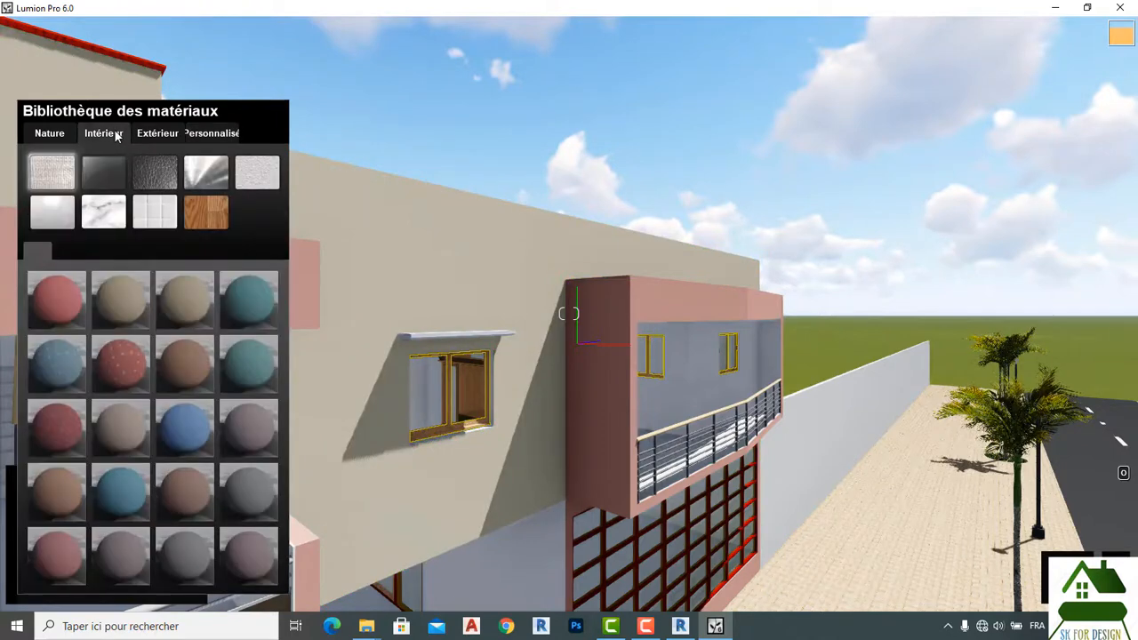
click(194, 211)
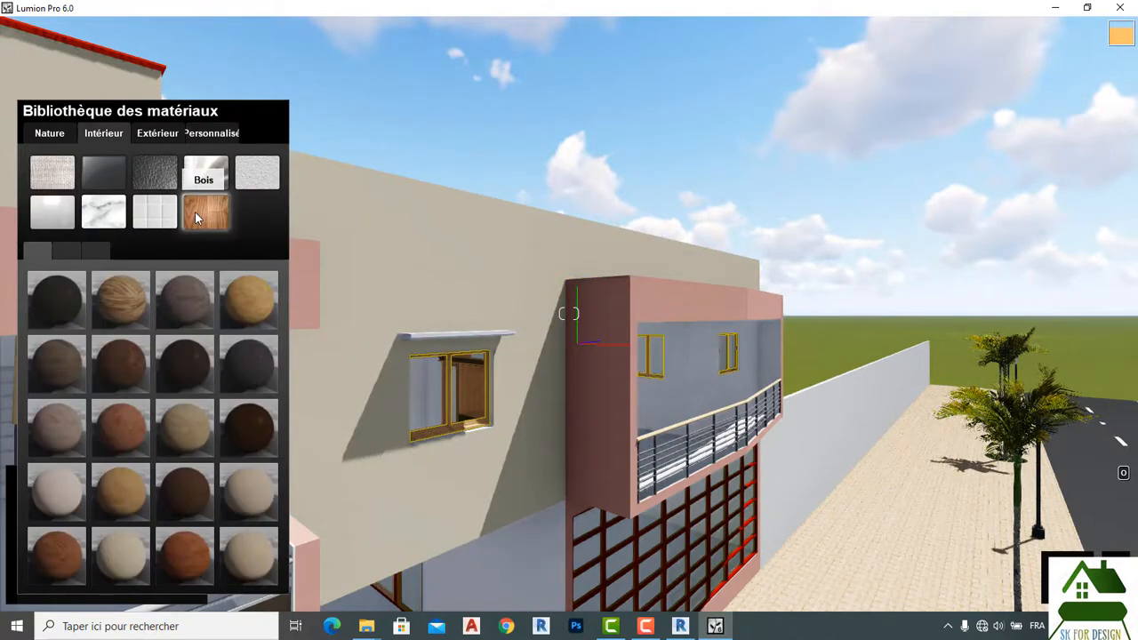
click(133, 485)
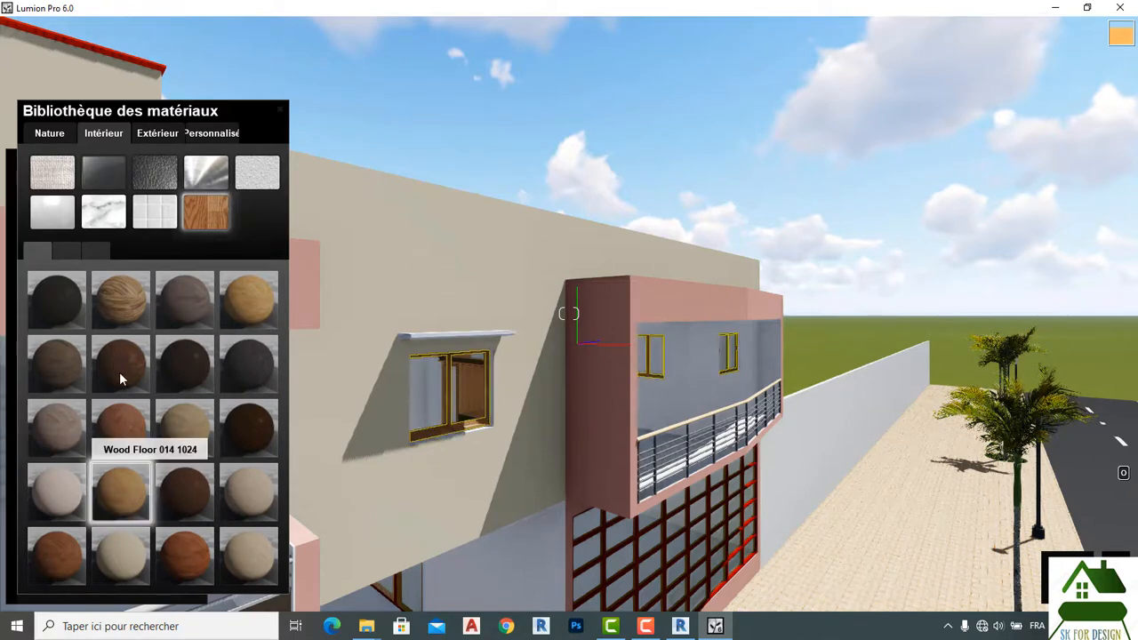
click(120, 374)
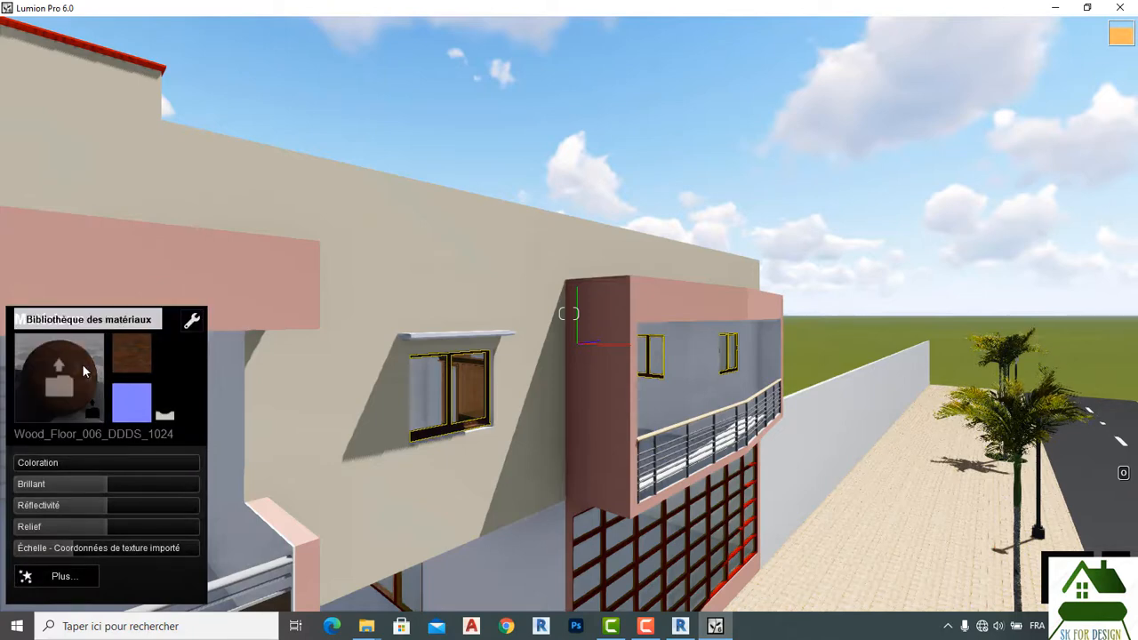
click(82, 363)
click(83, 365)
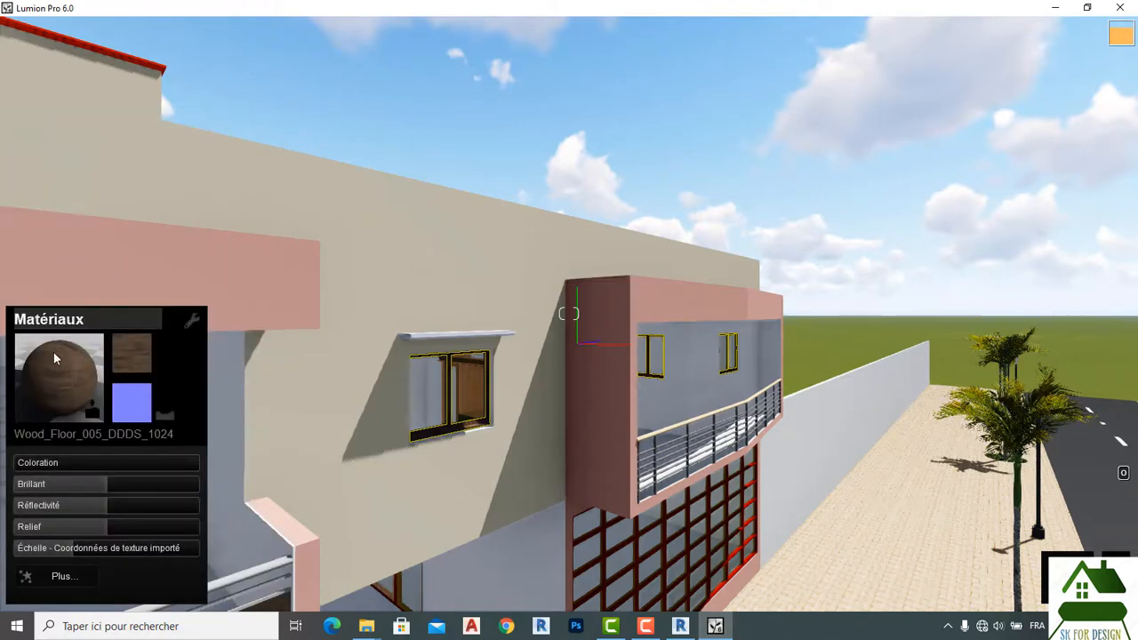
click(54, 356)
click(55, 356)
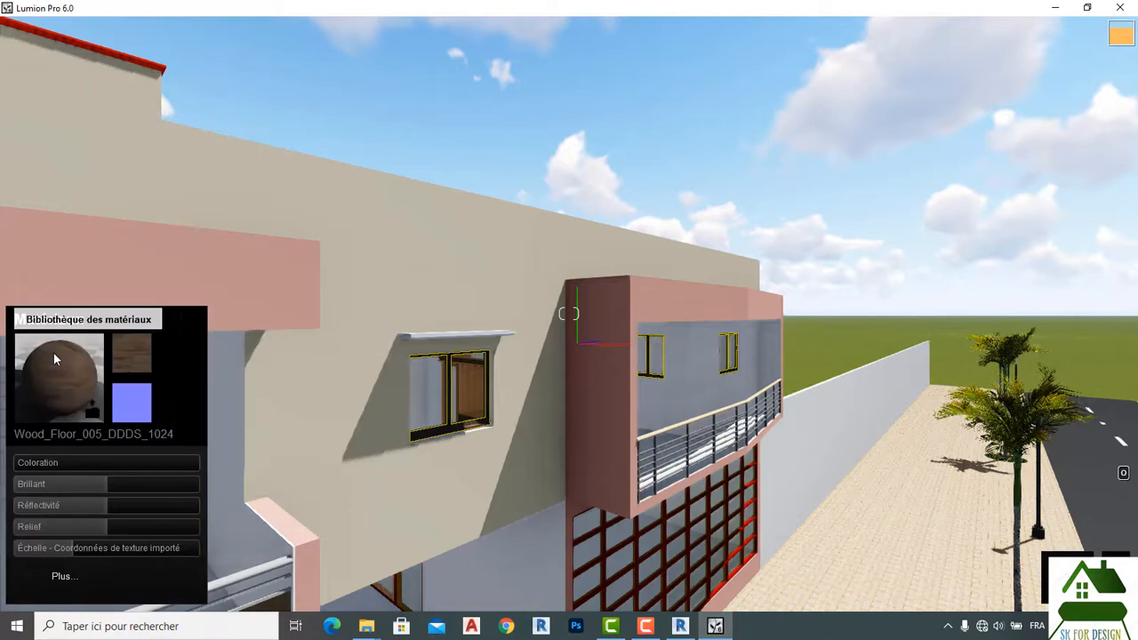
click(54, 353)
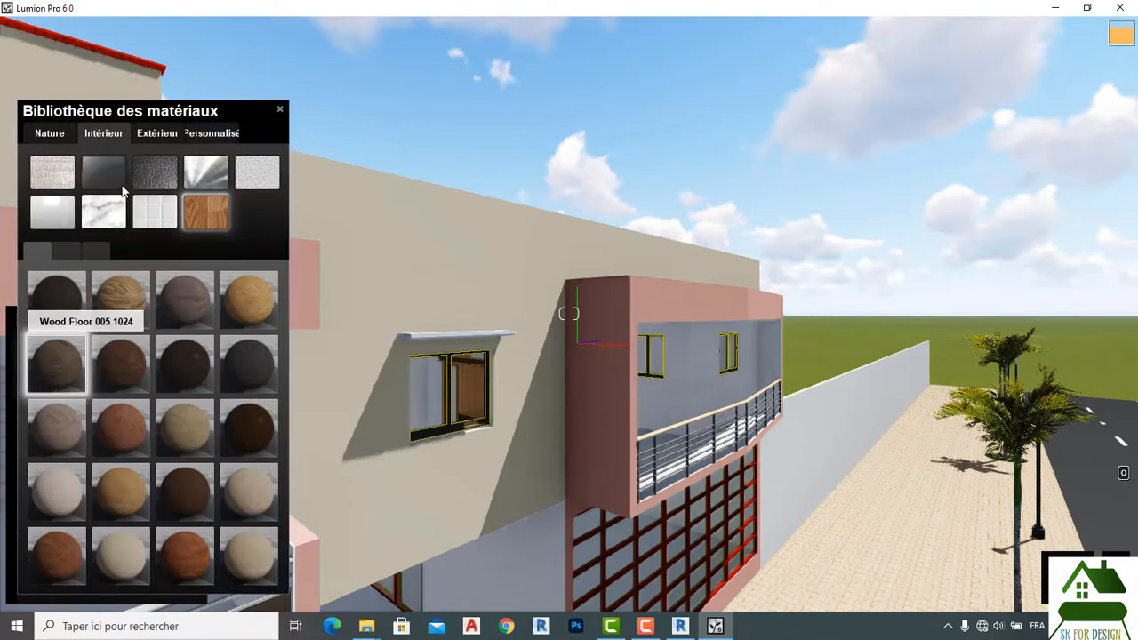
Apply the custom Color material to the window frames and darken it to a bluish dark grey.
click(212, 133)
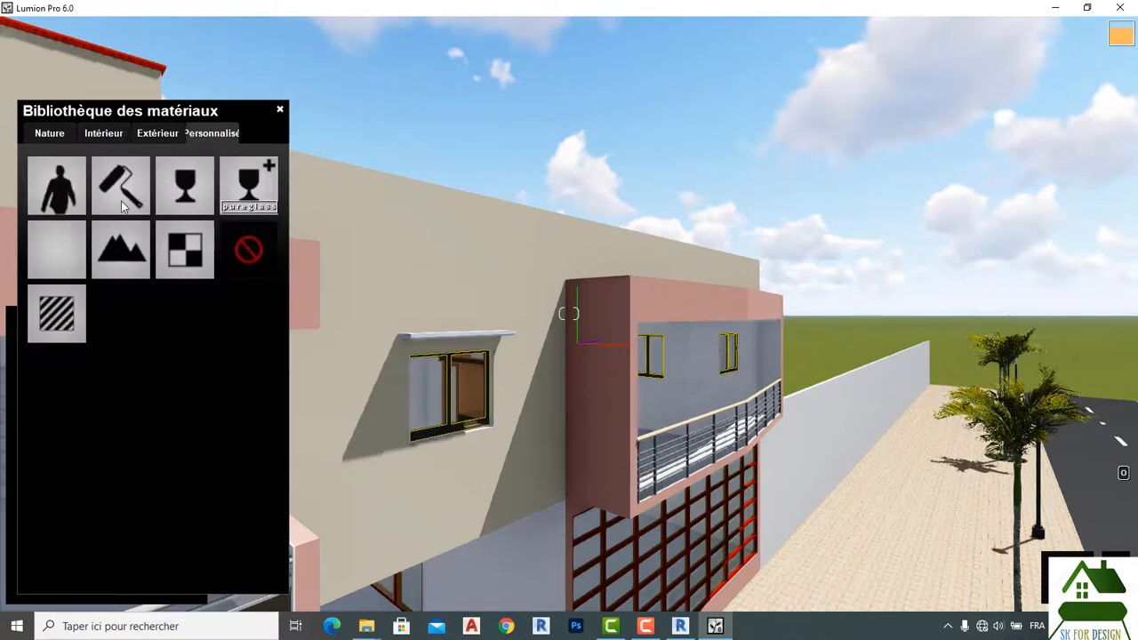
click(121, 201)
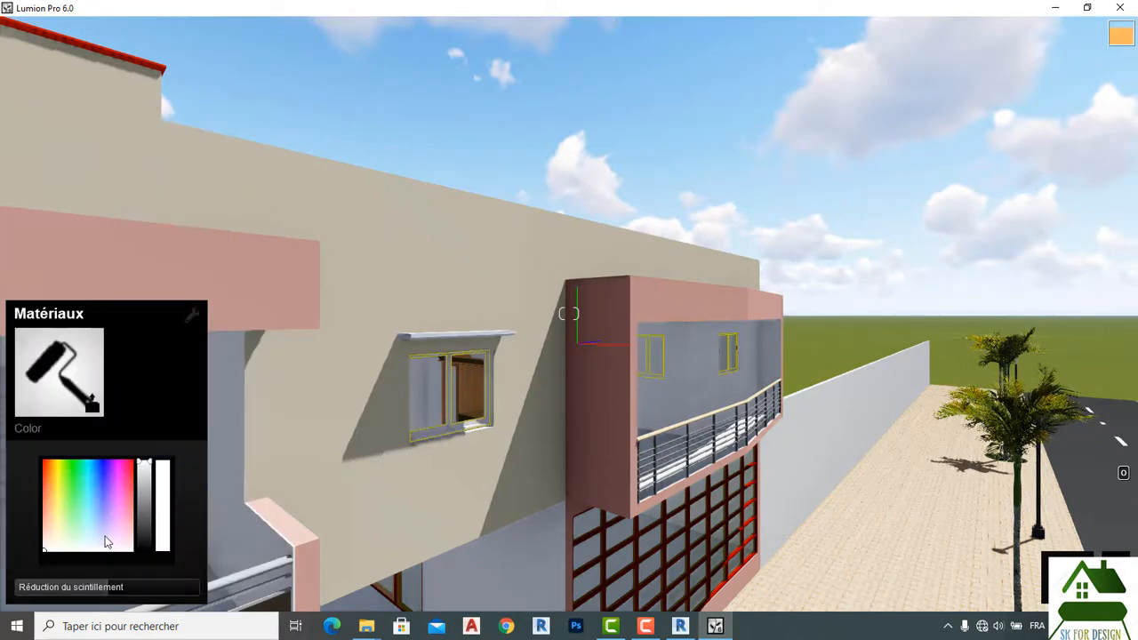
drag(134, 530, 143, 506)
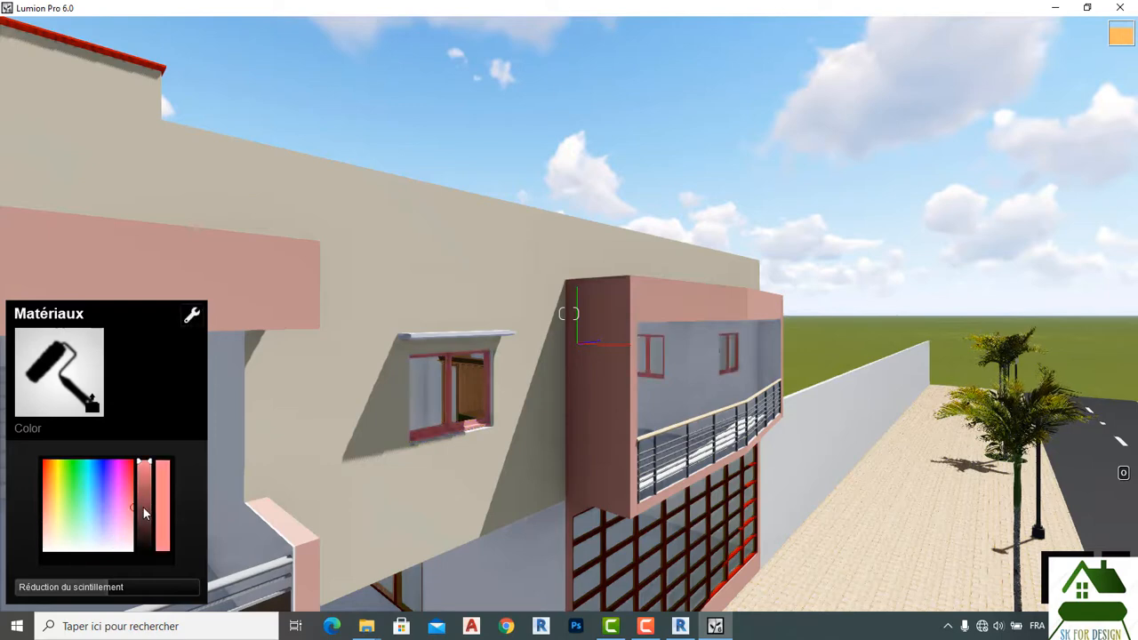
click(142, 506)
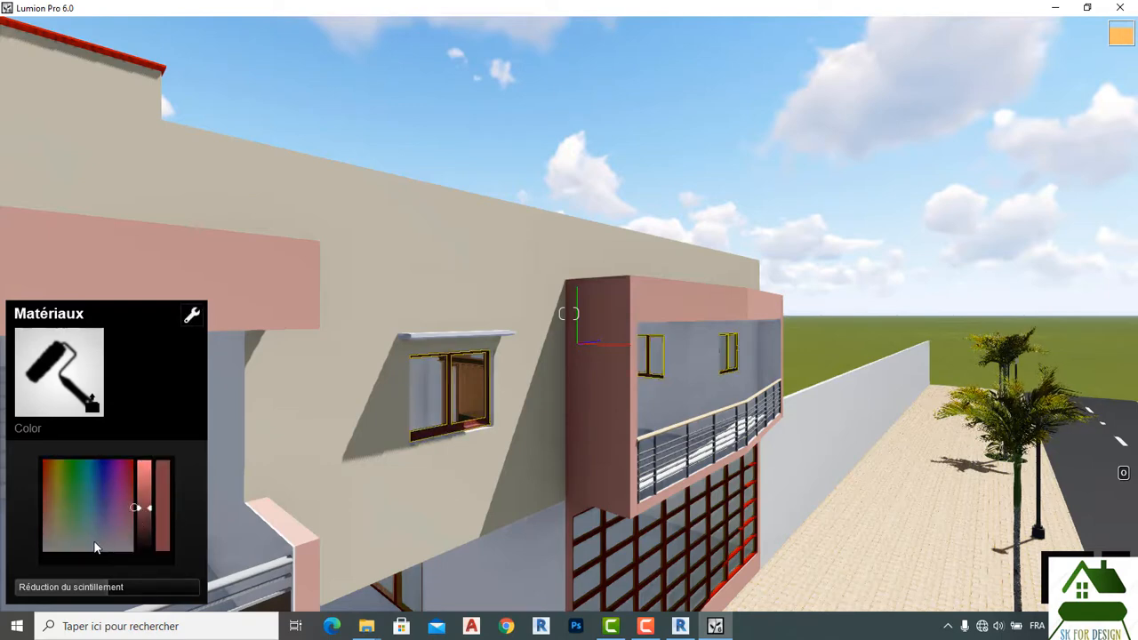
click(140, 531)
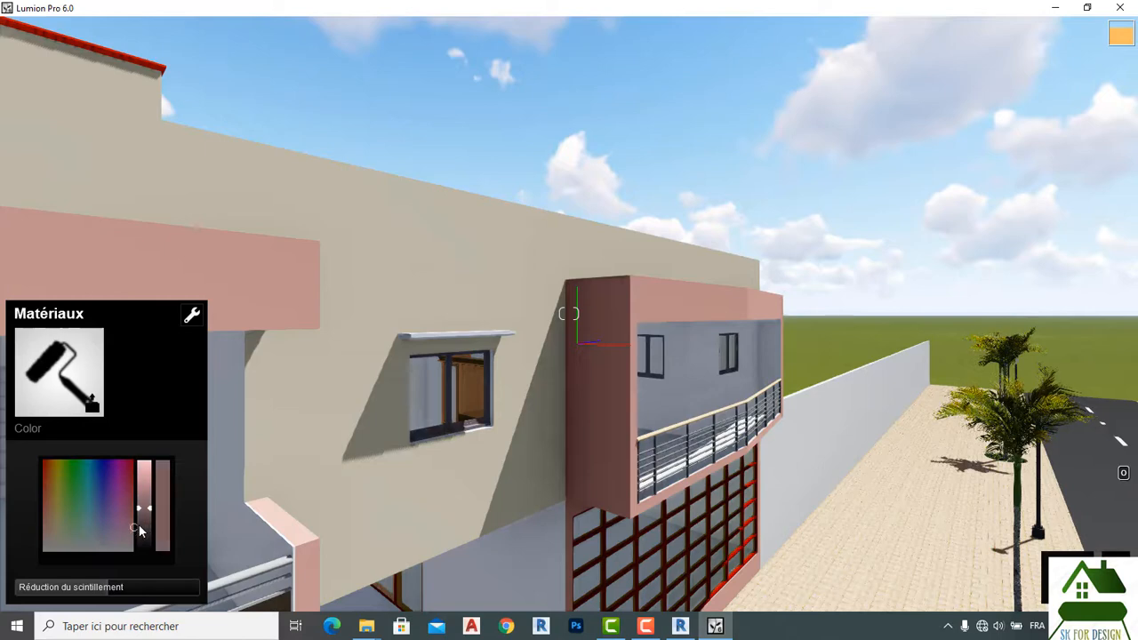
click(141, 526)
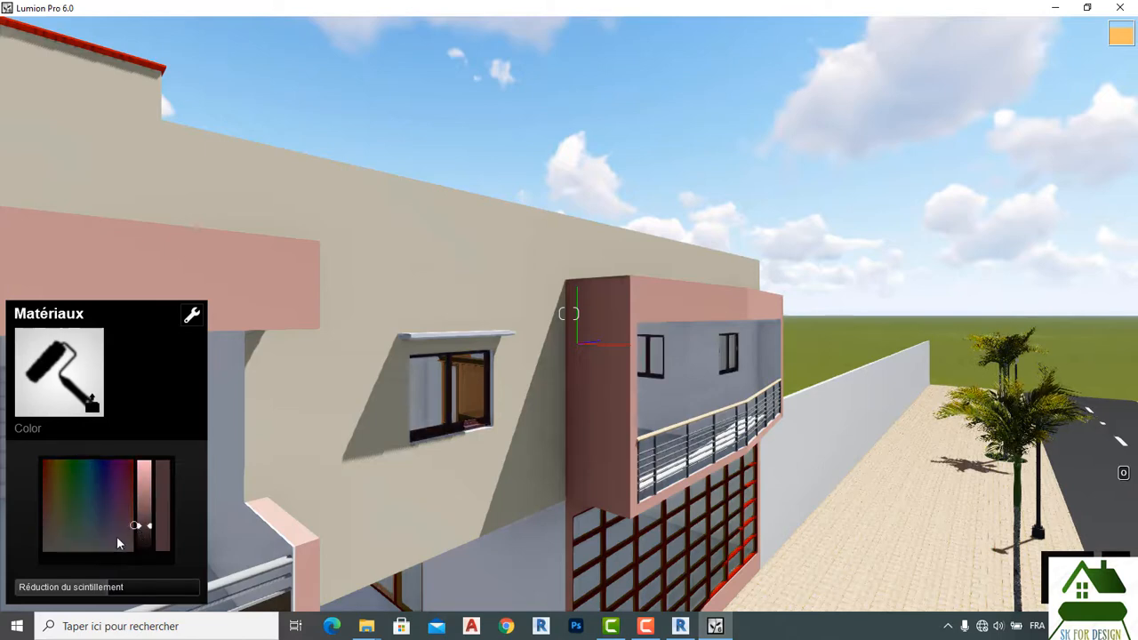
click(89, 537)
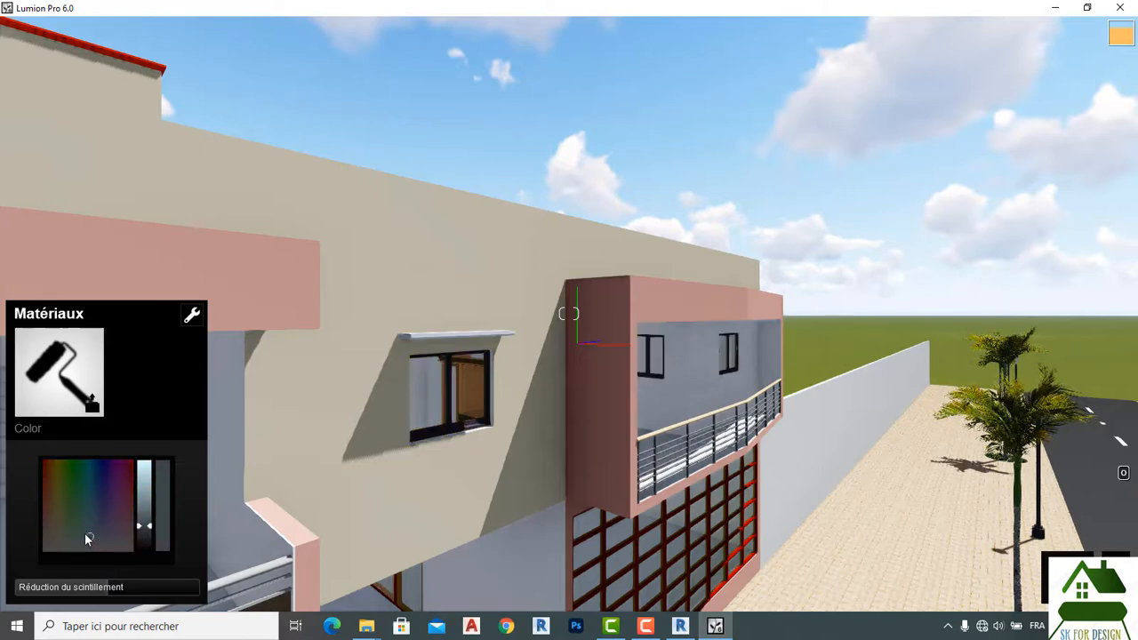
Try dark mauve-grey, olive-grey, neutral grey, reddish-brown and greenish-grey tints on the window frames.
click(120, 545)
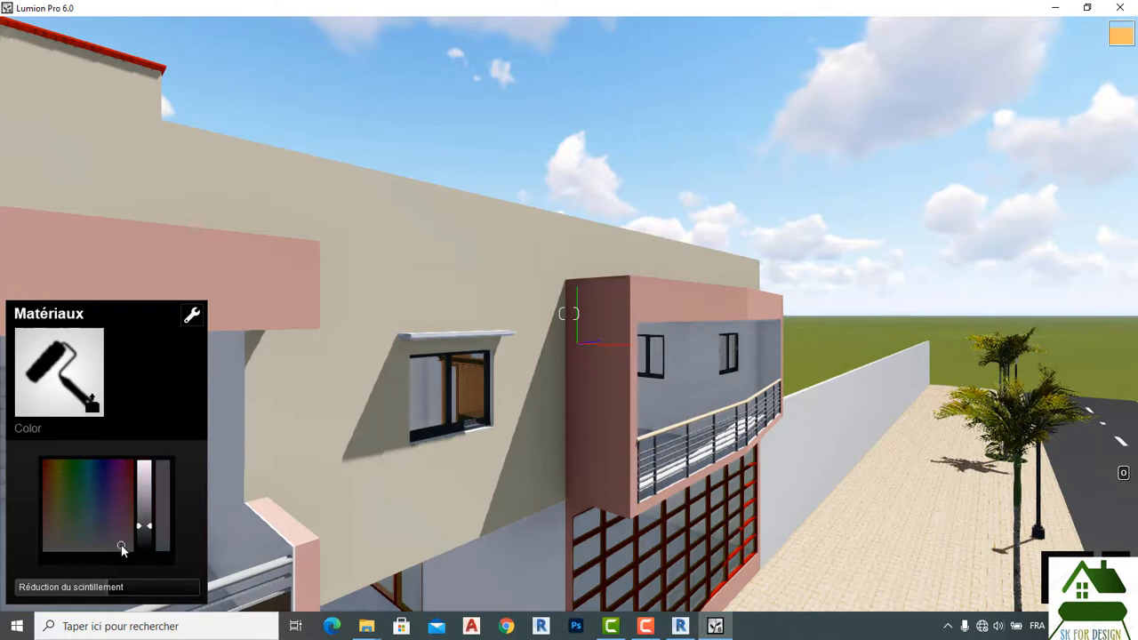
mouse_move(105, 536)
mouse_down()
mouse_move(66, 469)
mouse_move(59, 545)
mouse_up()
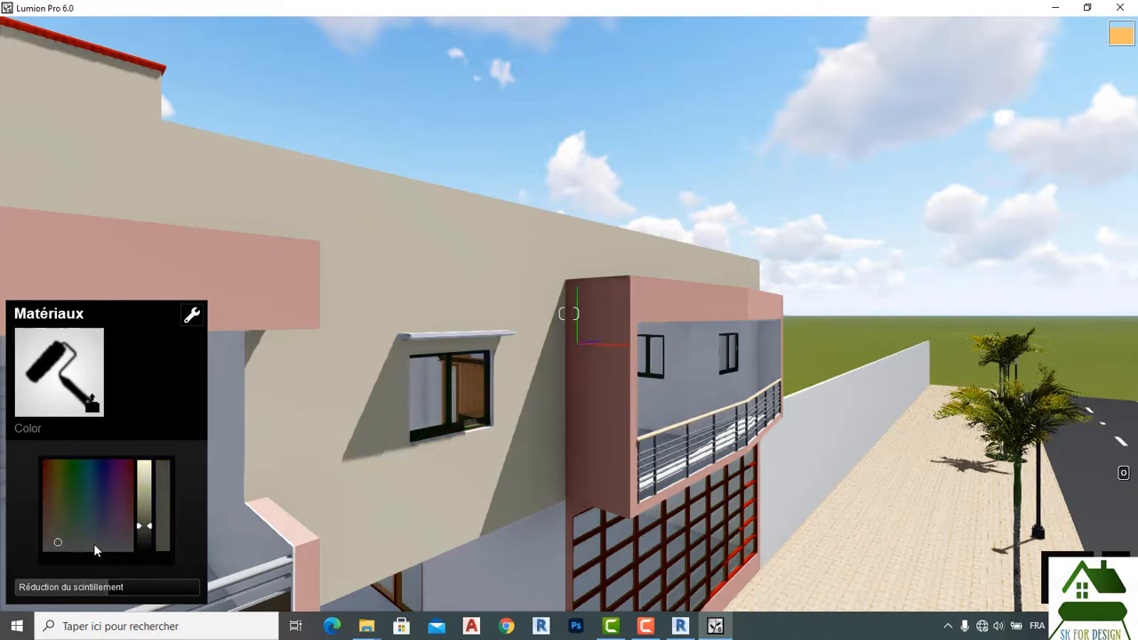
click(95, 544)
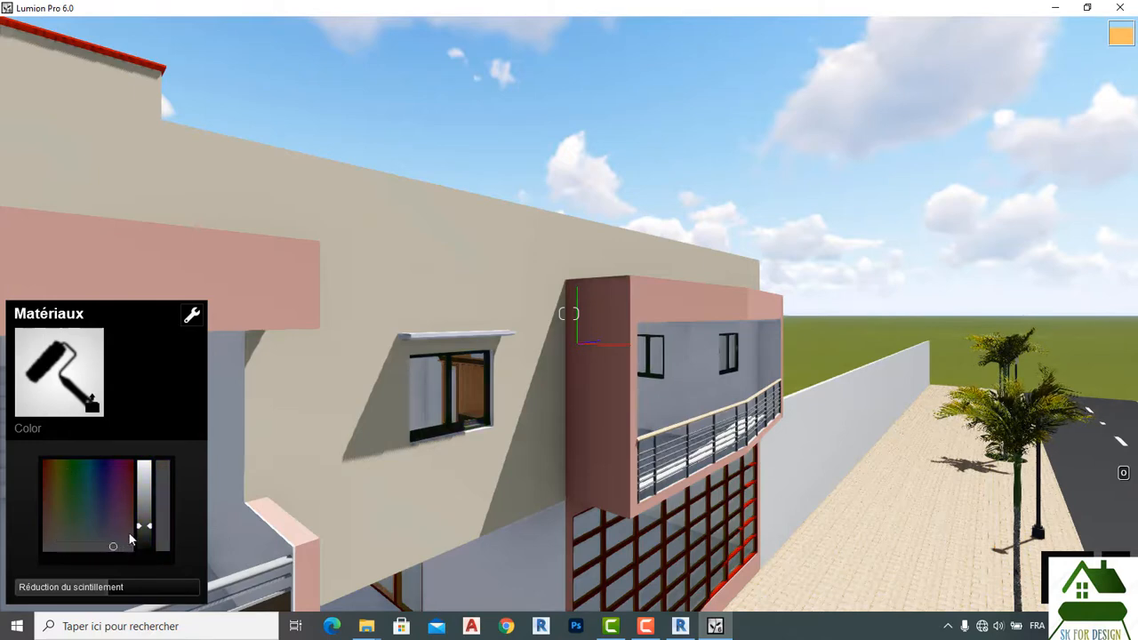
drag(143, 518, 138, 508)
click(118, 544)
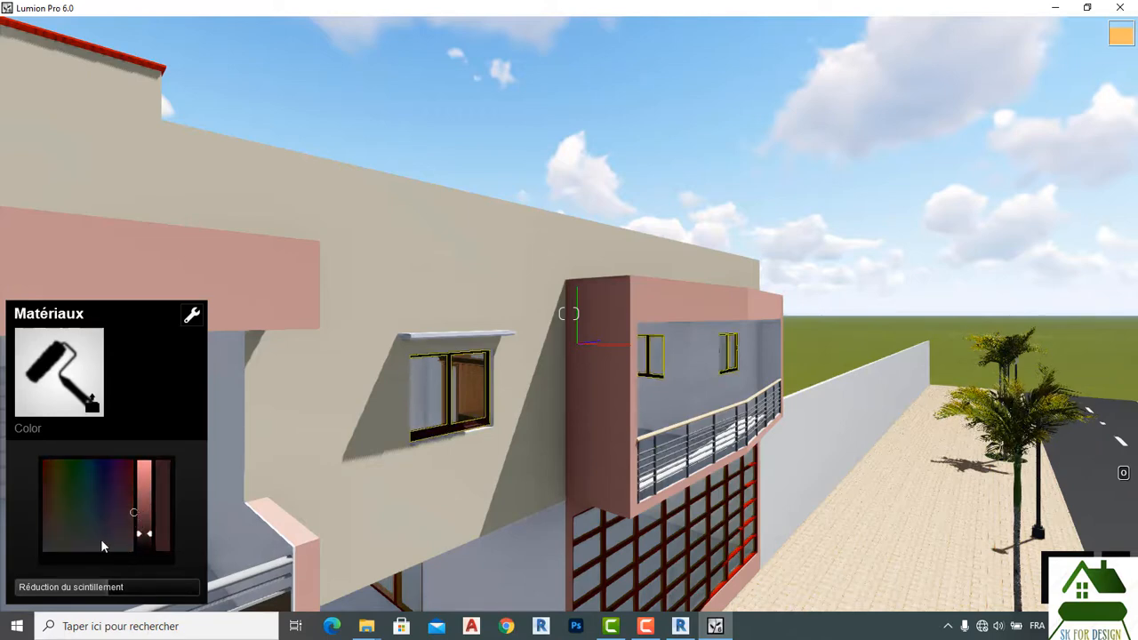
click(77, 543)
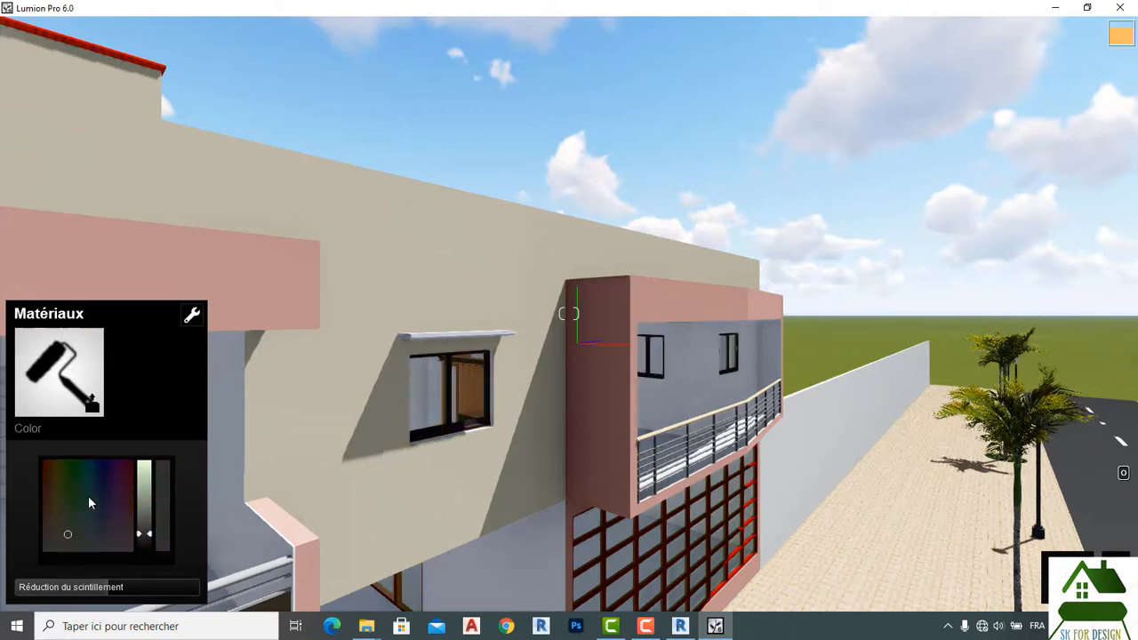
Try dark olive and teal tints on the window frames, and brighter red and pale pink ones at full brightness.
click(65, 496)
click(57, 521)
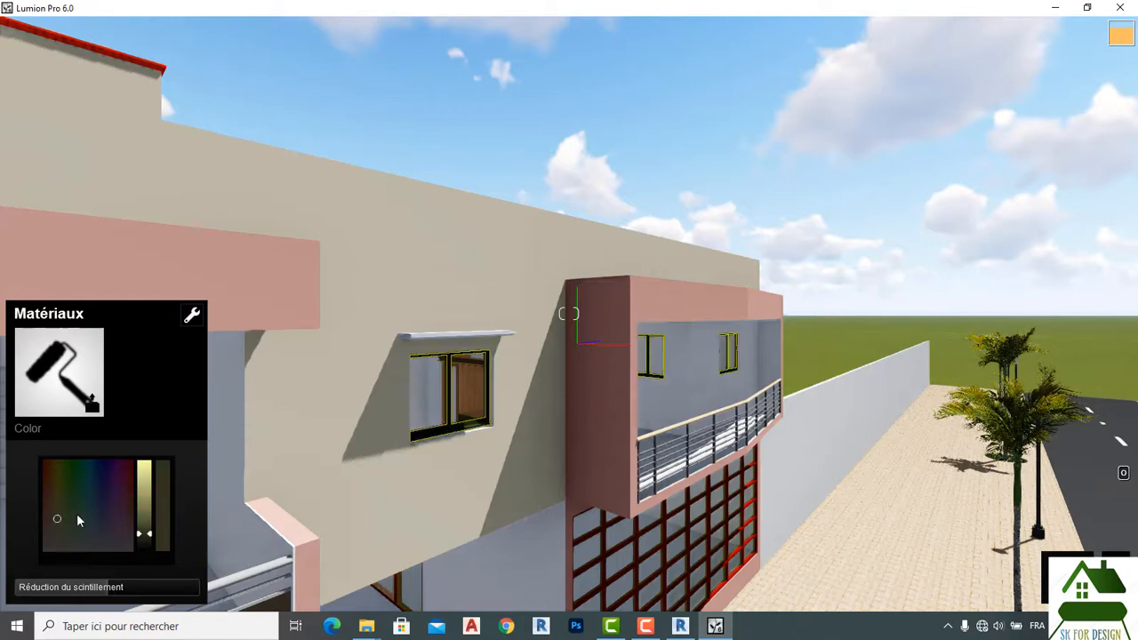
click(88, 471)
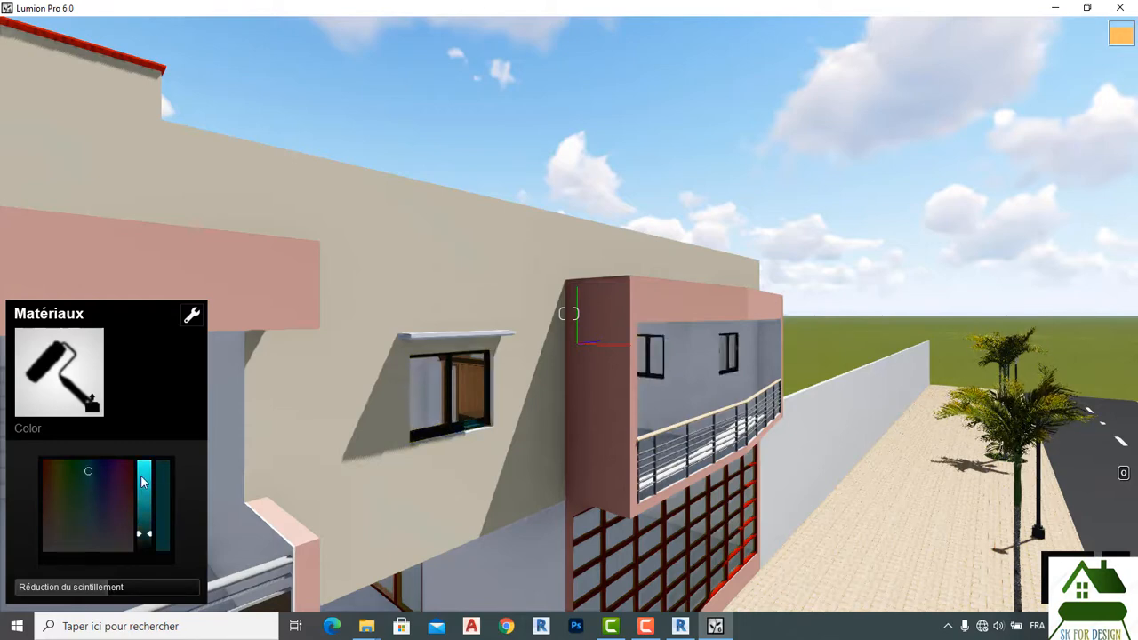
click(143, 480)
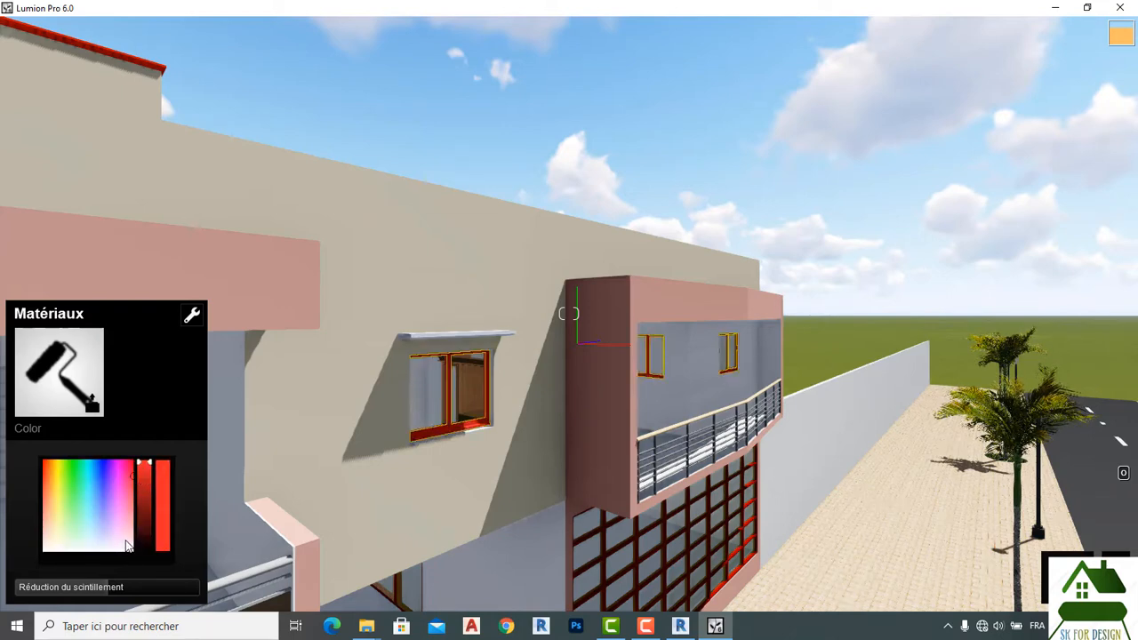
click(127, 546)
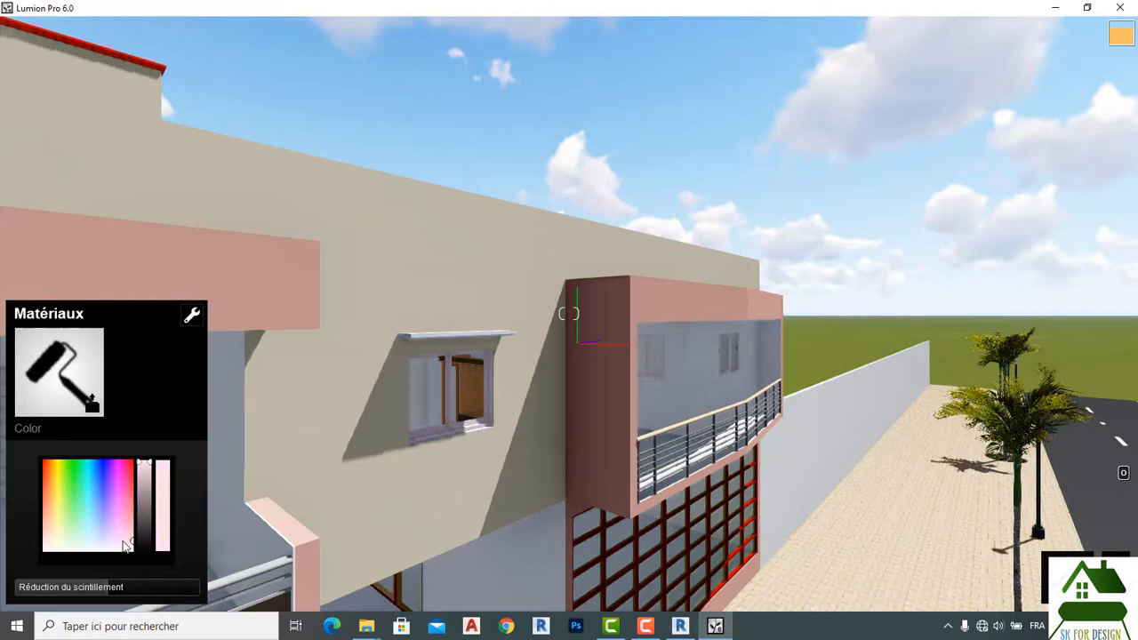
mouse_move(123, 541)
mouse_down()
mouse_move(97, 539)
mouse_move(136, 521)
mouse_up()
Darken the window frames' Color material to black and save the material changes.
key(s)
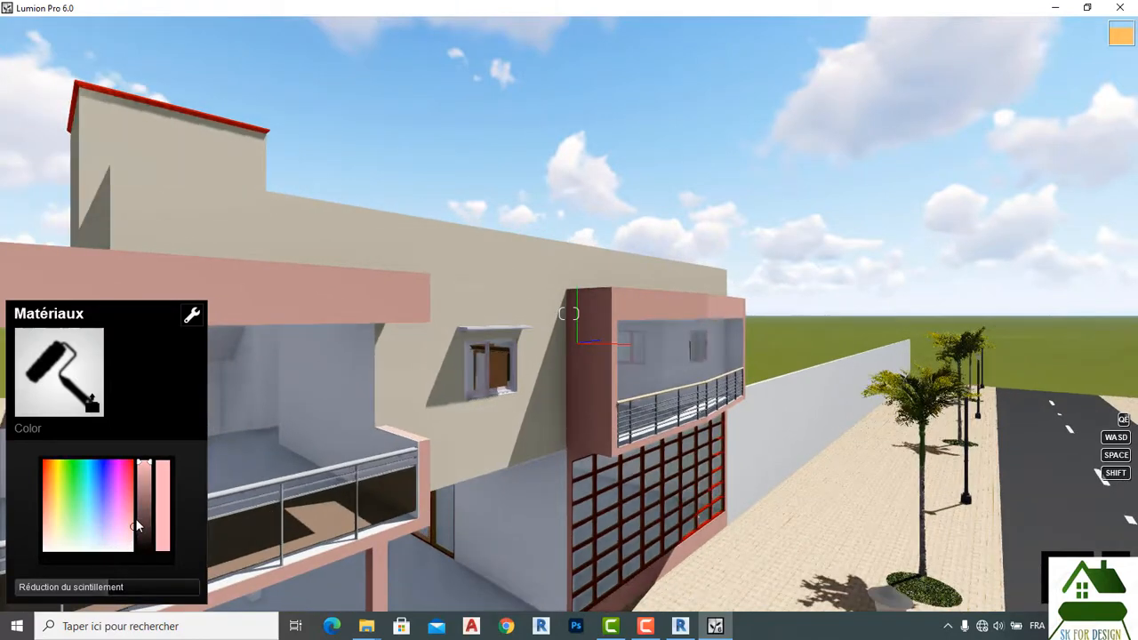
click(134, 520)
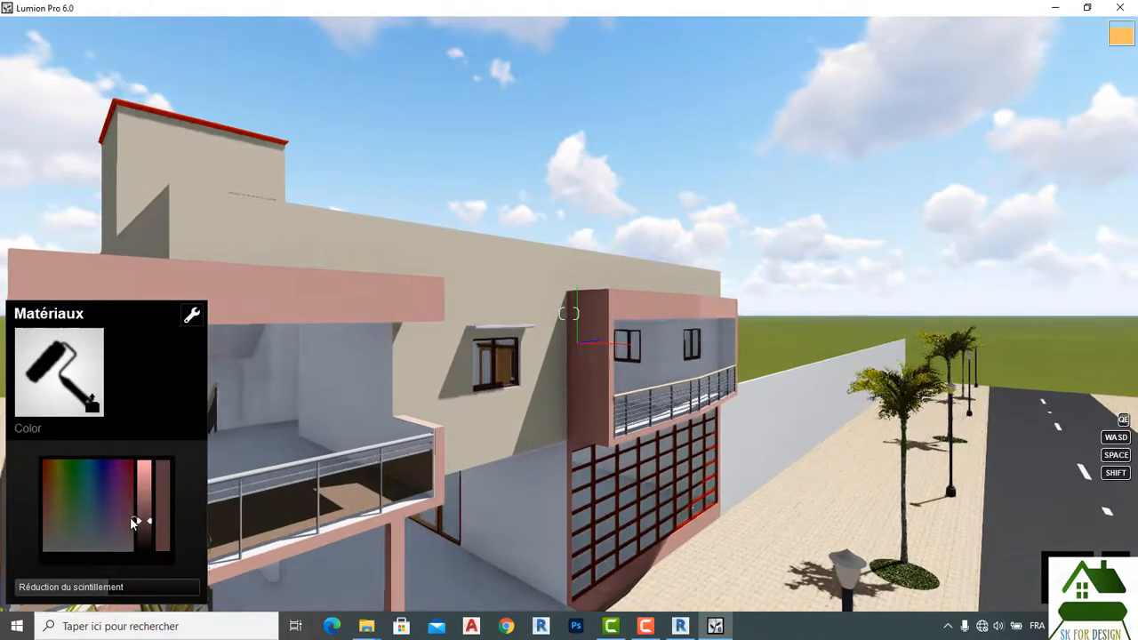
click(135, 520)
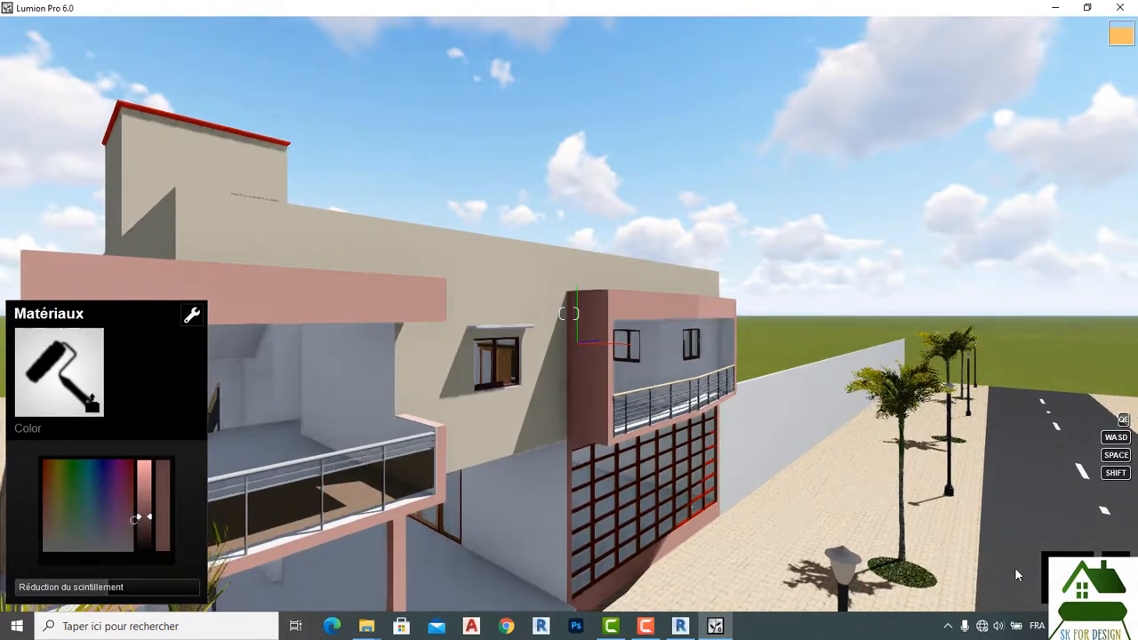
drag(144, 520, 144, 553)
click(1082, 538)
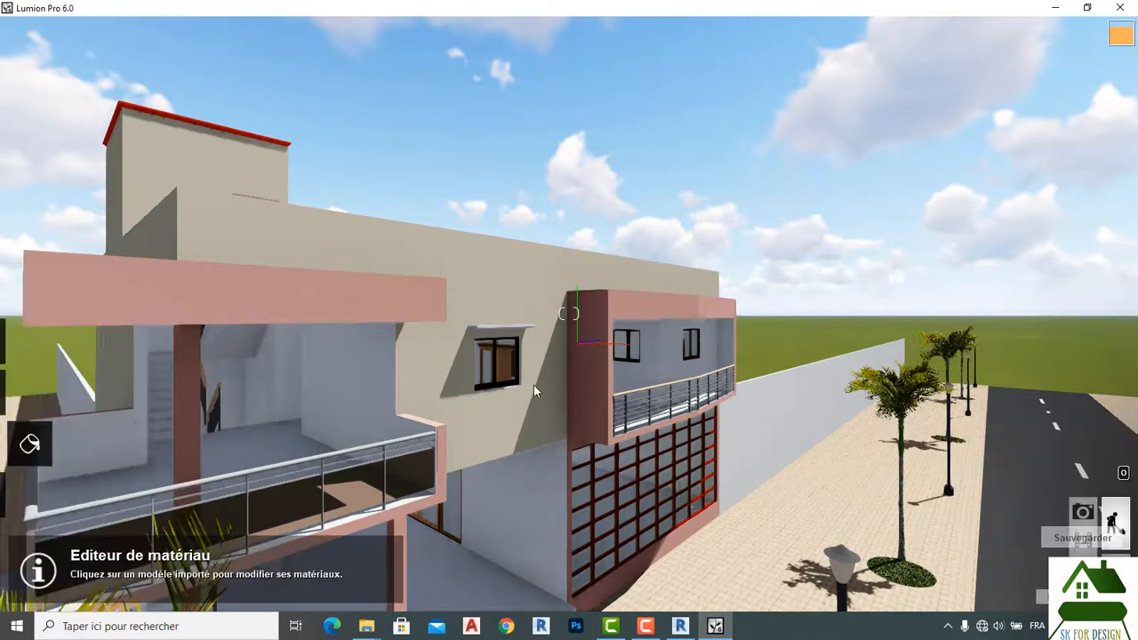
Examine the recoloured upper-floor window frames from close up and from farther back.
key(w)
key(w)
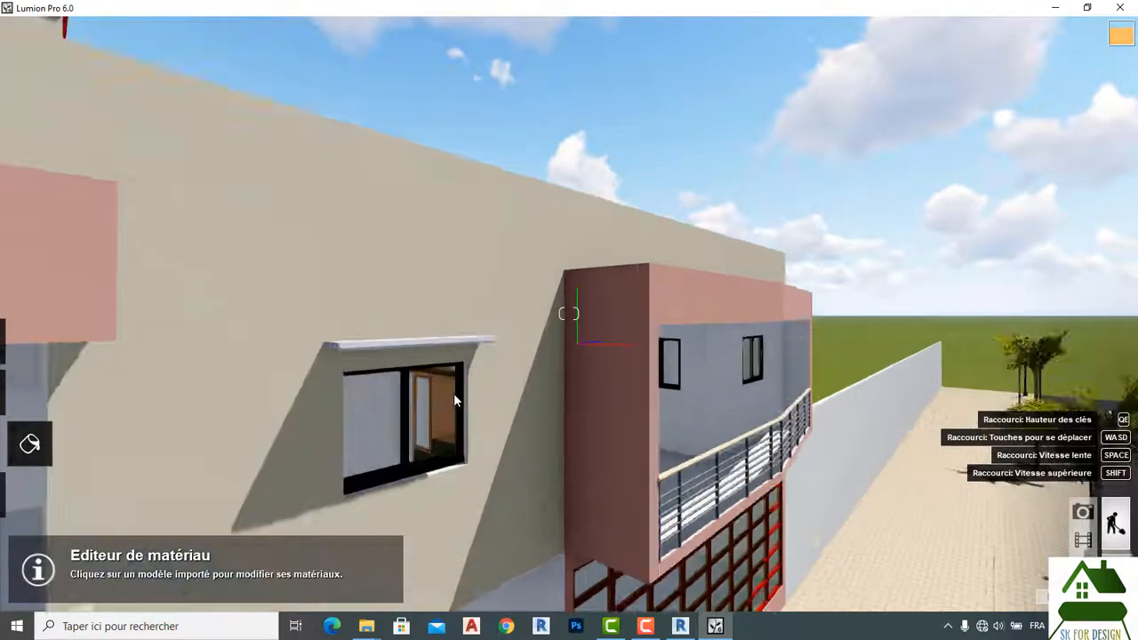
key(w)
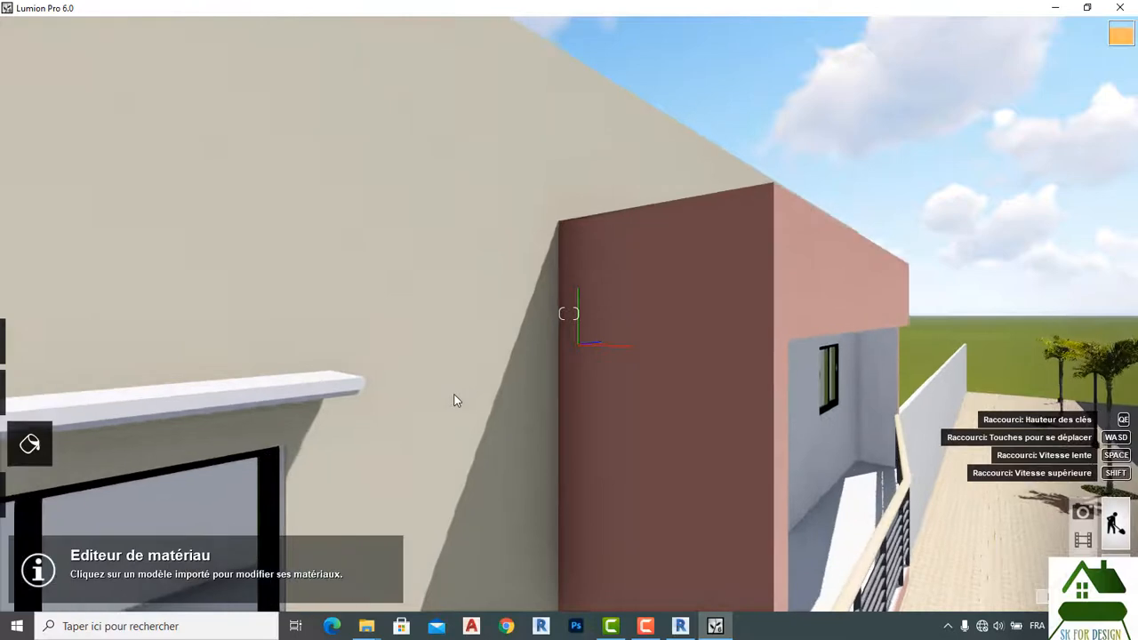
key(s)
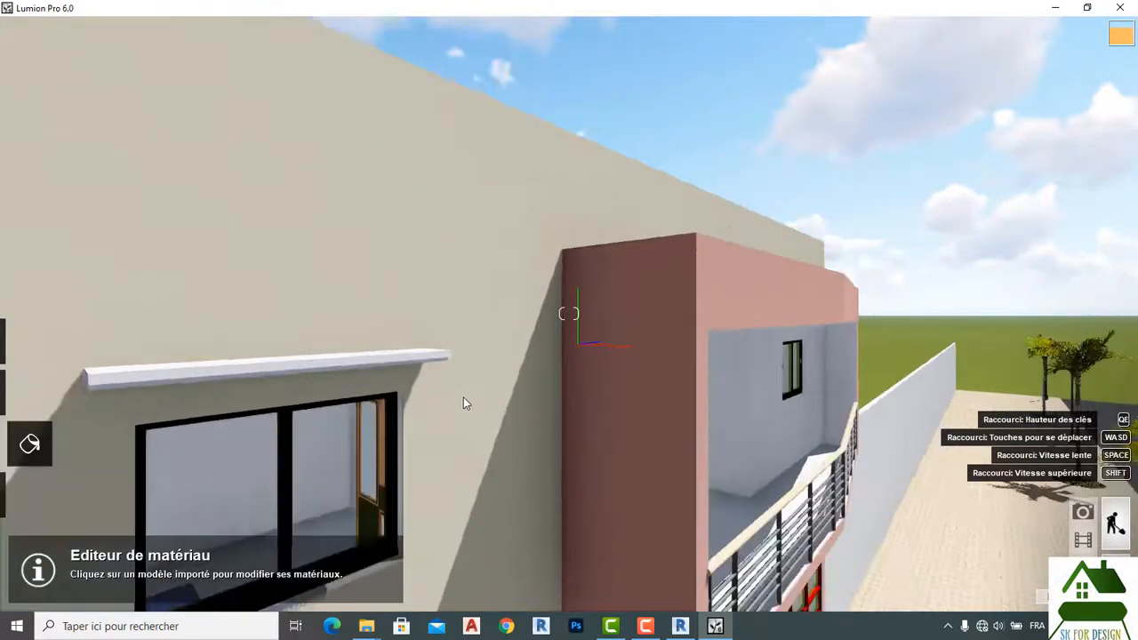
key(s)
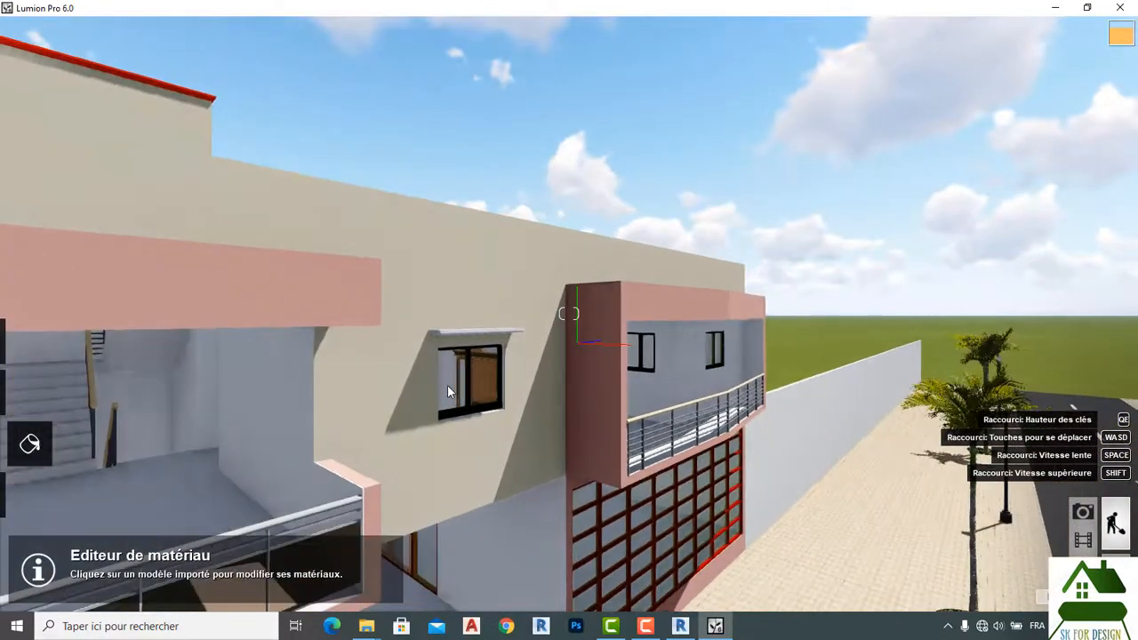
key(s)
key(s)
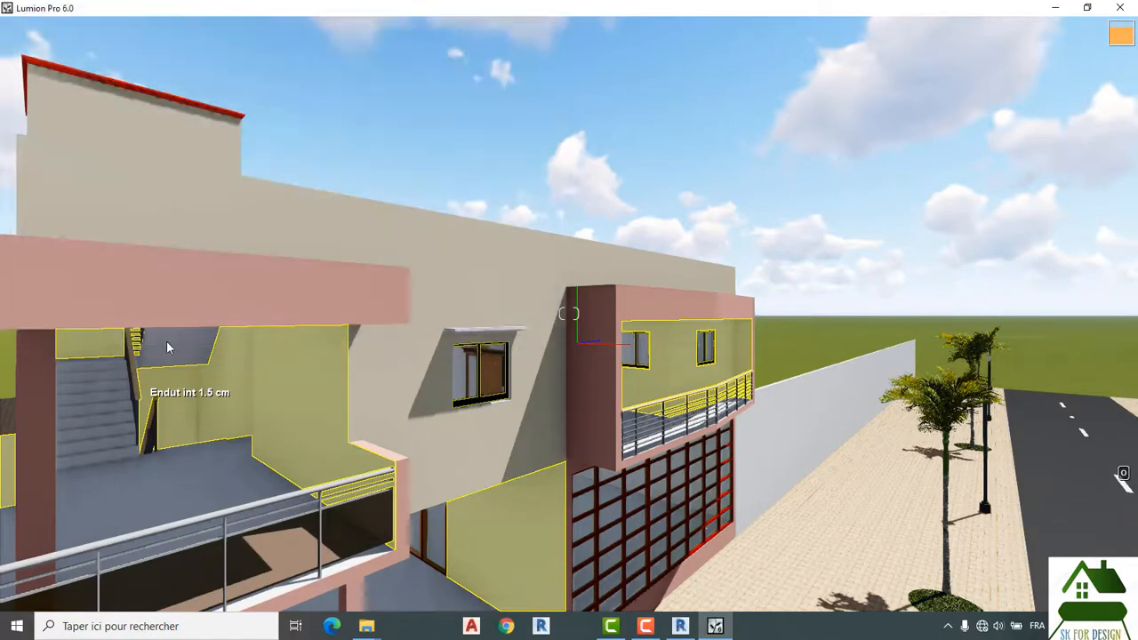
Select the Endut int 1.5 cm surface on the balcony and stairwell walls and apply the custom Color material.
click(168, 347)
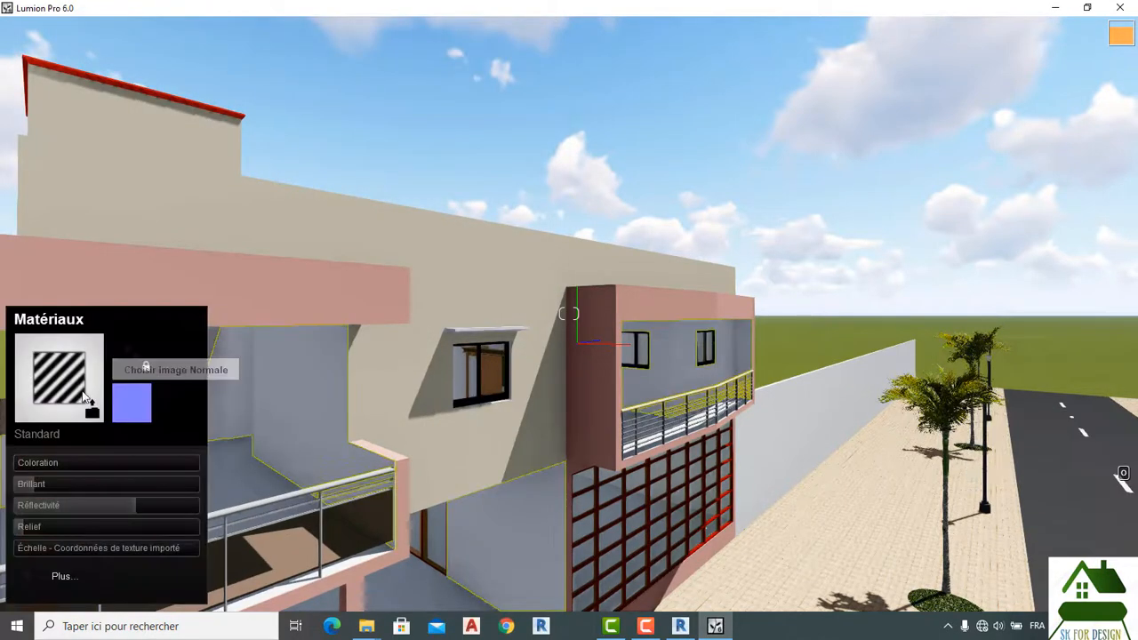
click(70, 386)
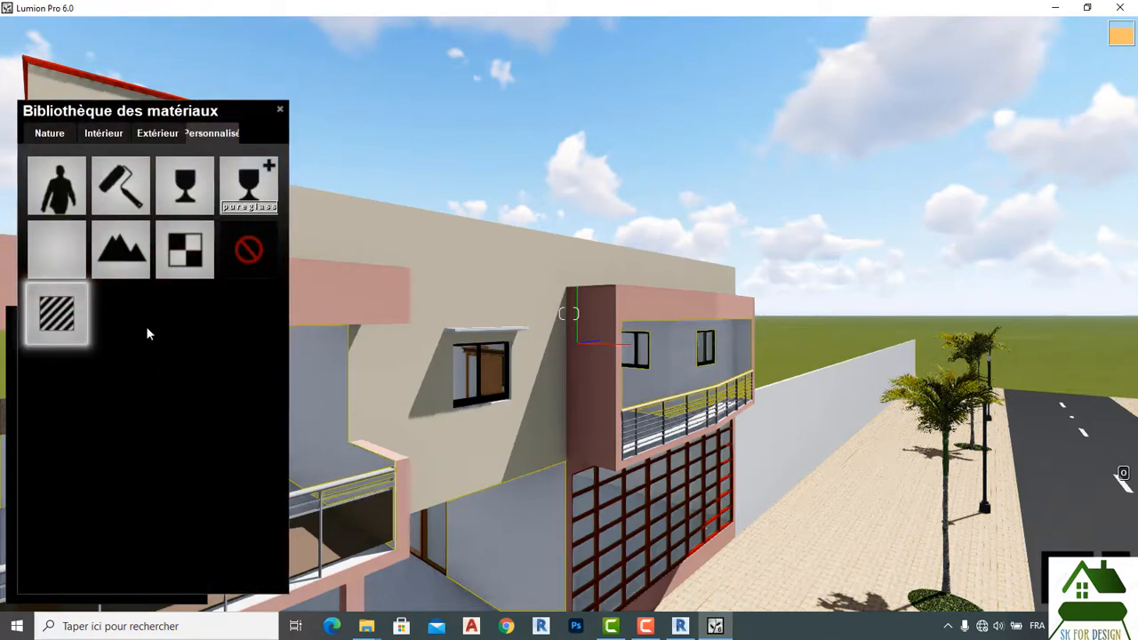
click(125, 191)
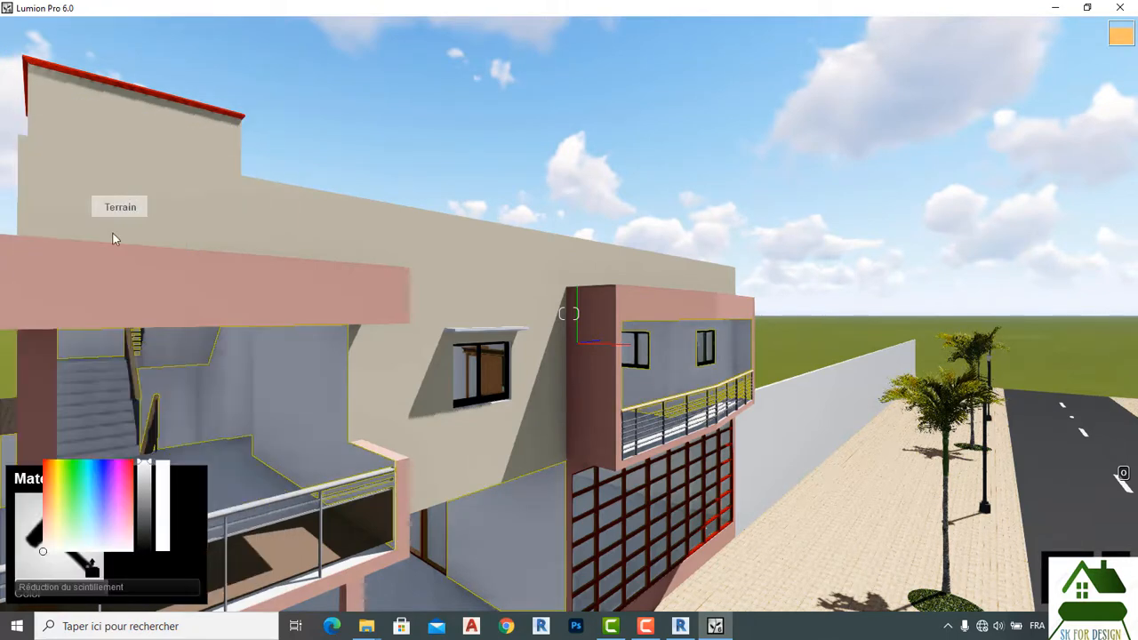
Try pale pink, green, aqua and cream on the Endut int 1.5 cm walls, and save them as white.
click(89, 538)
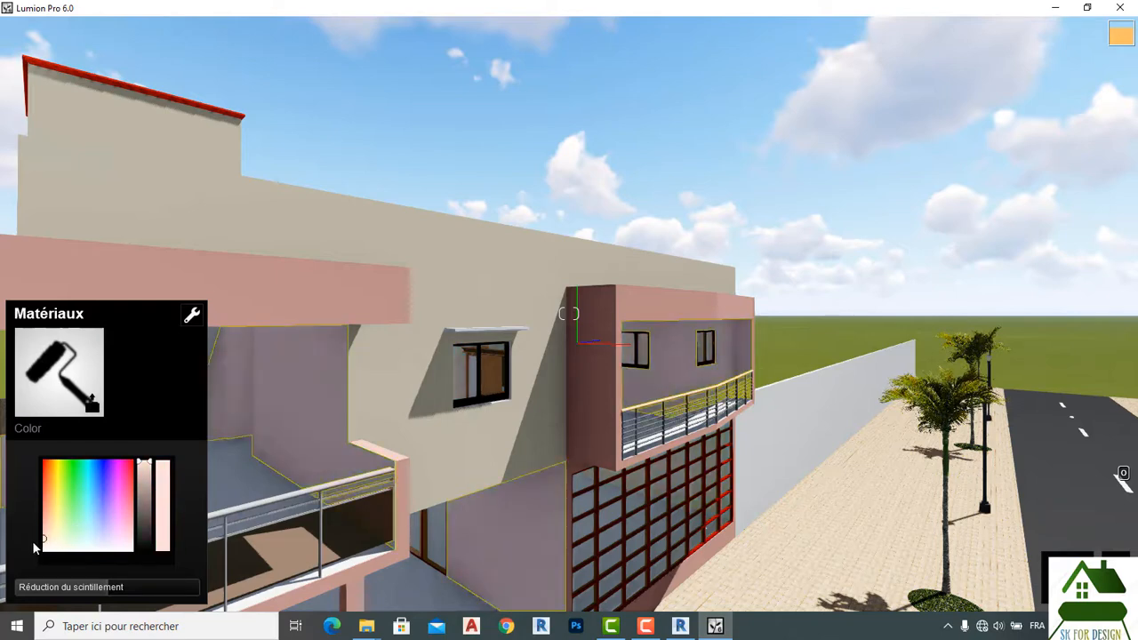
click(63, 538)
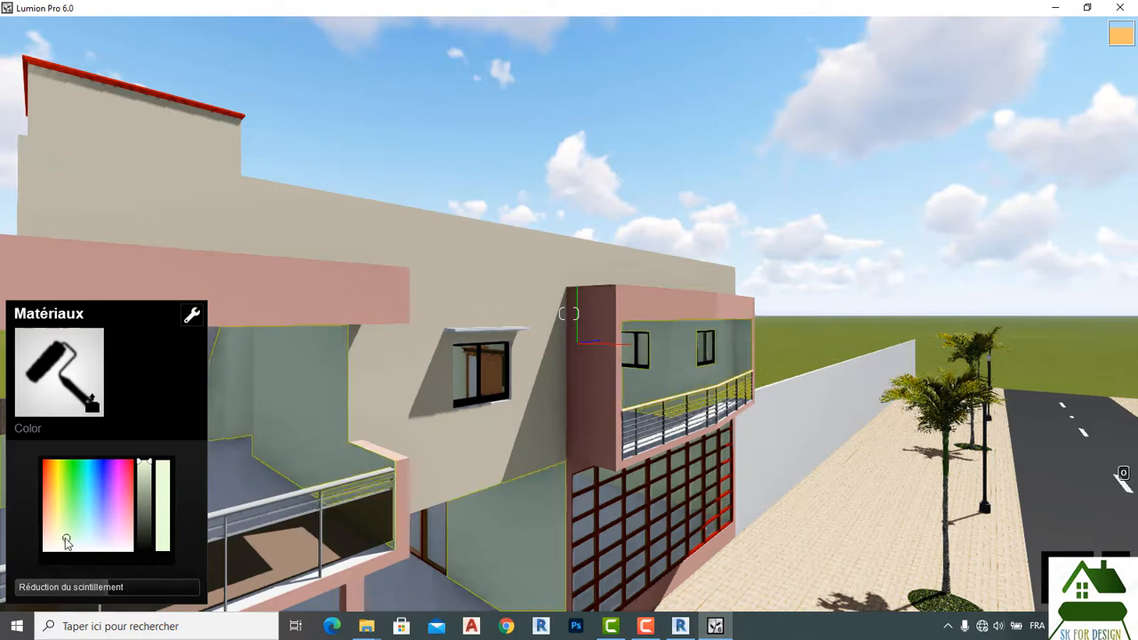
click(71, 537)
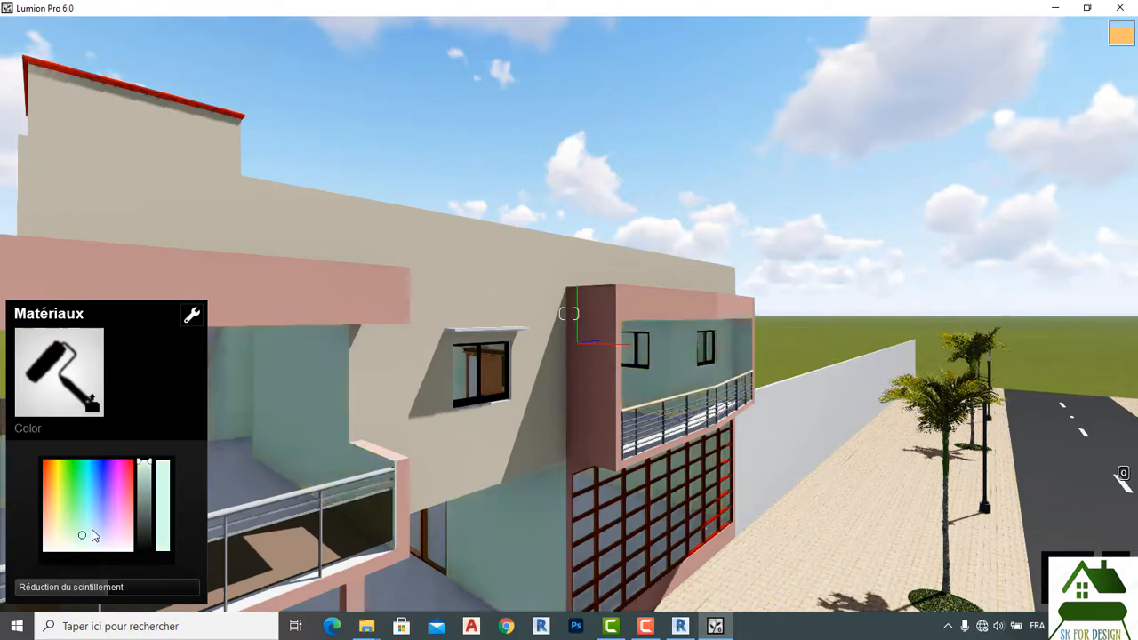
click(82, 527)
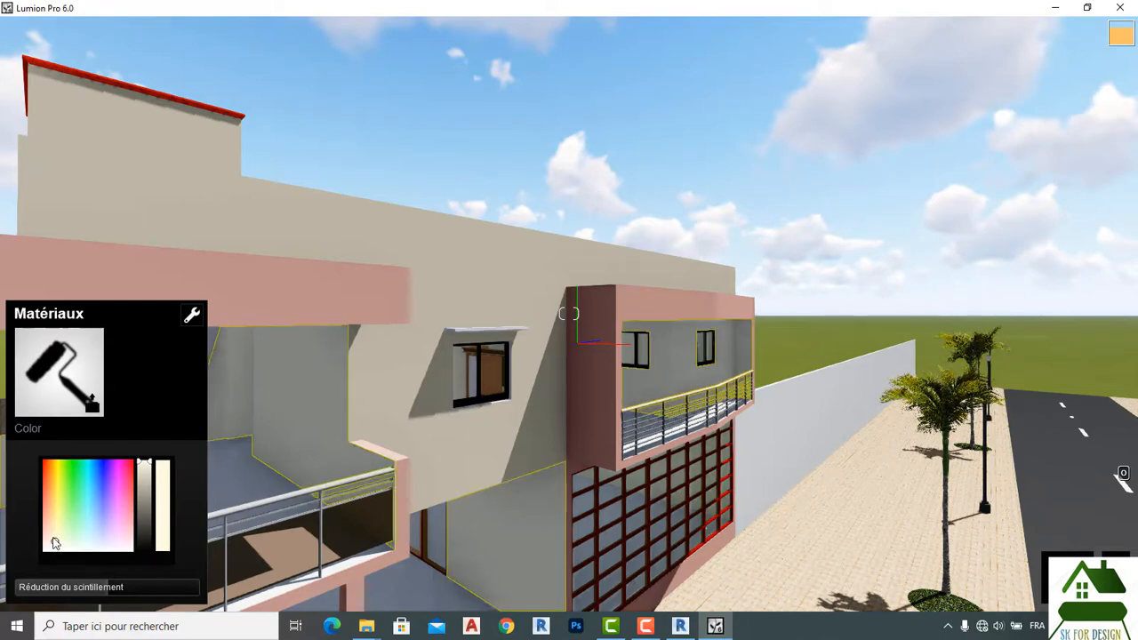
click(52, 538)
click(131, 549)
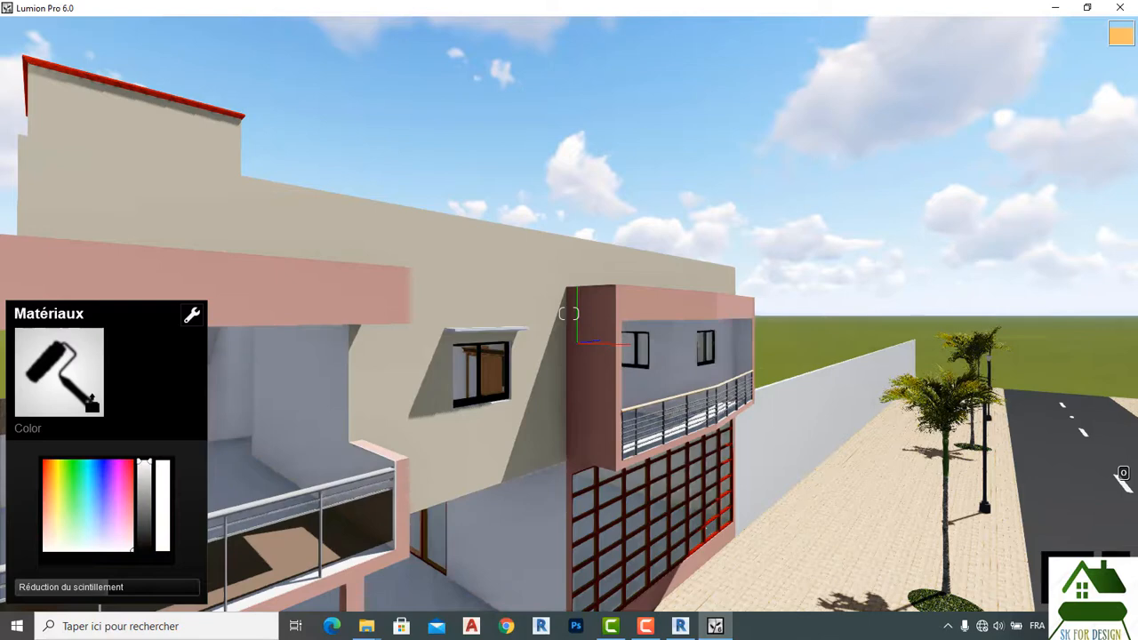
click(1070, 580)
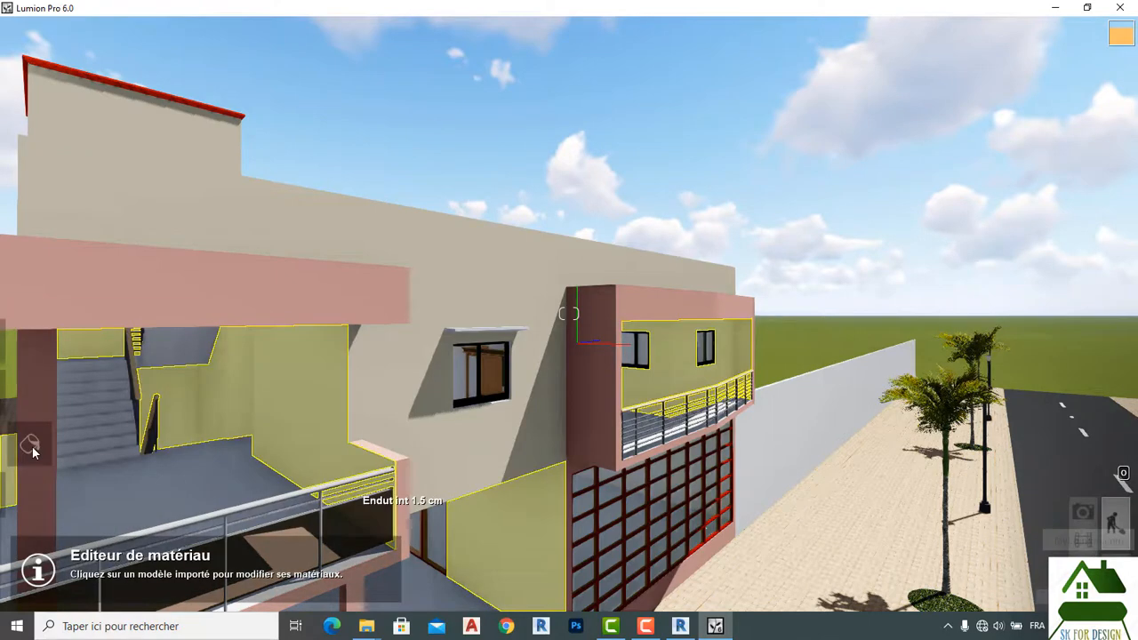
Recolour the Endut int 1.5 cm walls of the balconies and stairwell to a warm cream and save the material.
mouse_move(32, 453)
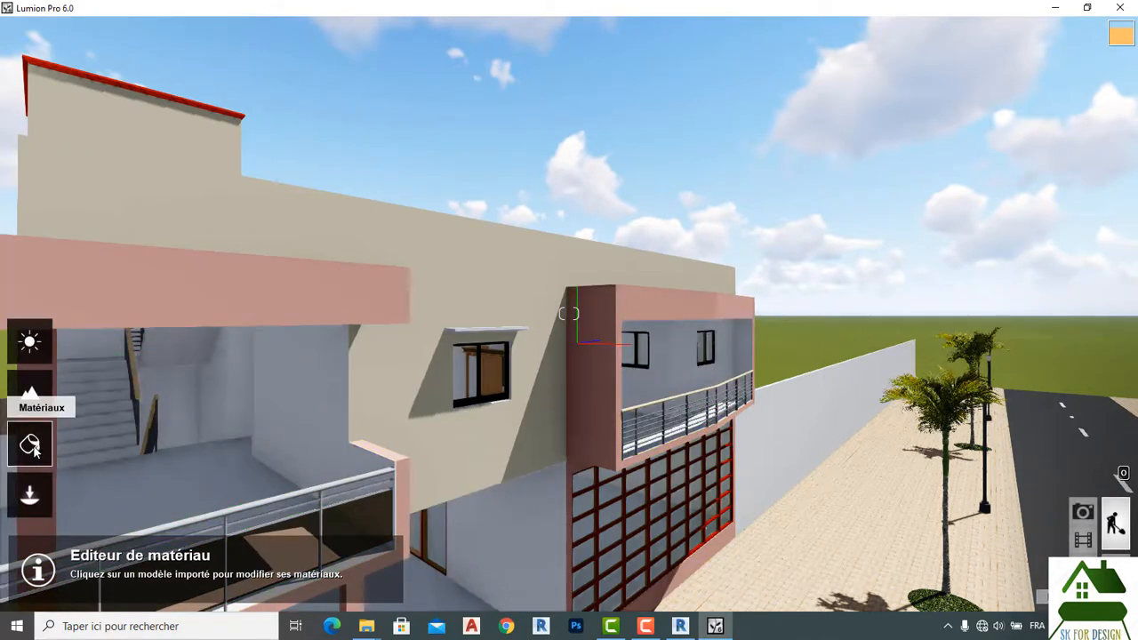
click(291, 440)
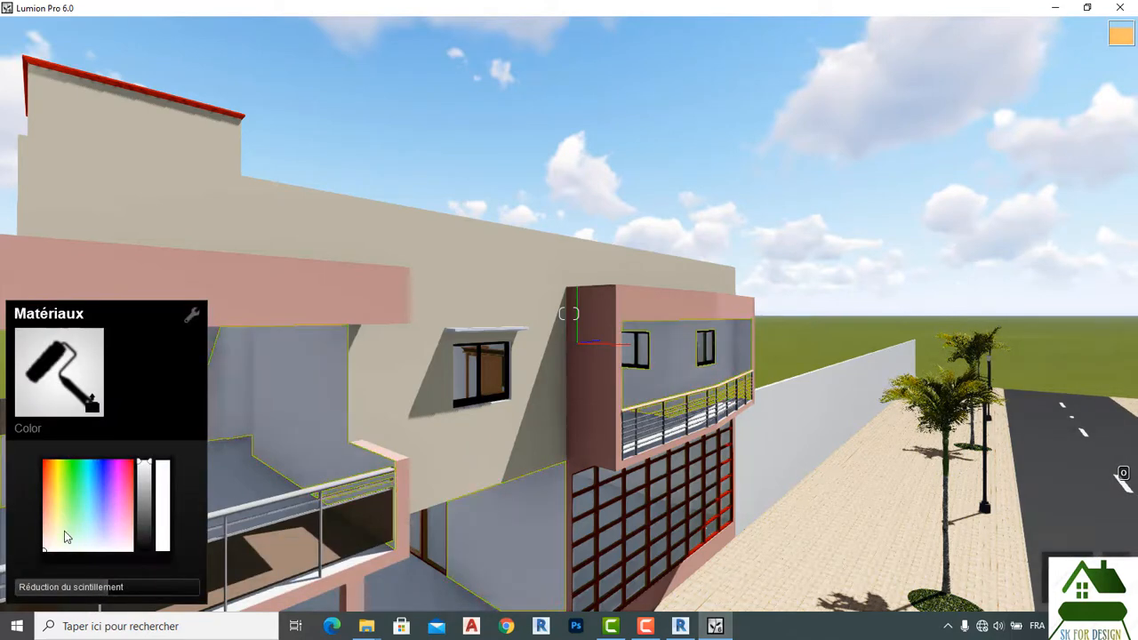
click(55, 533)
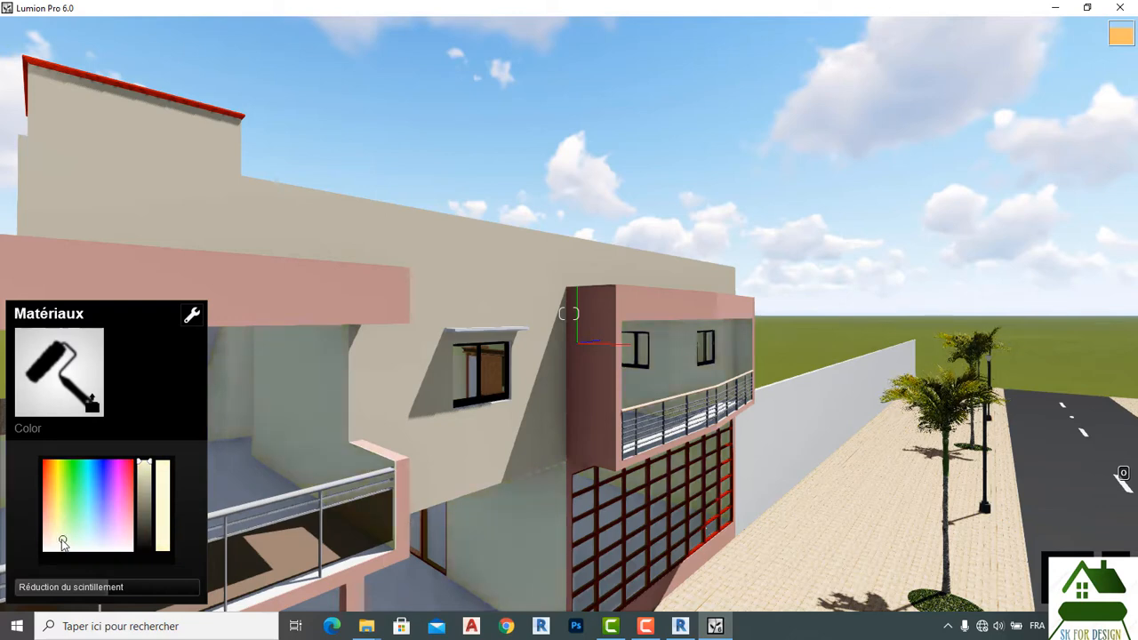
click(56, 540)
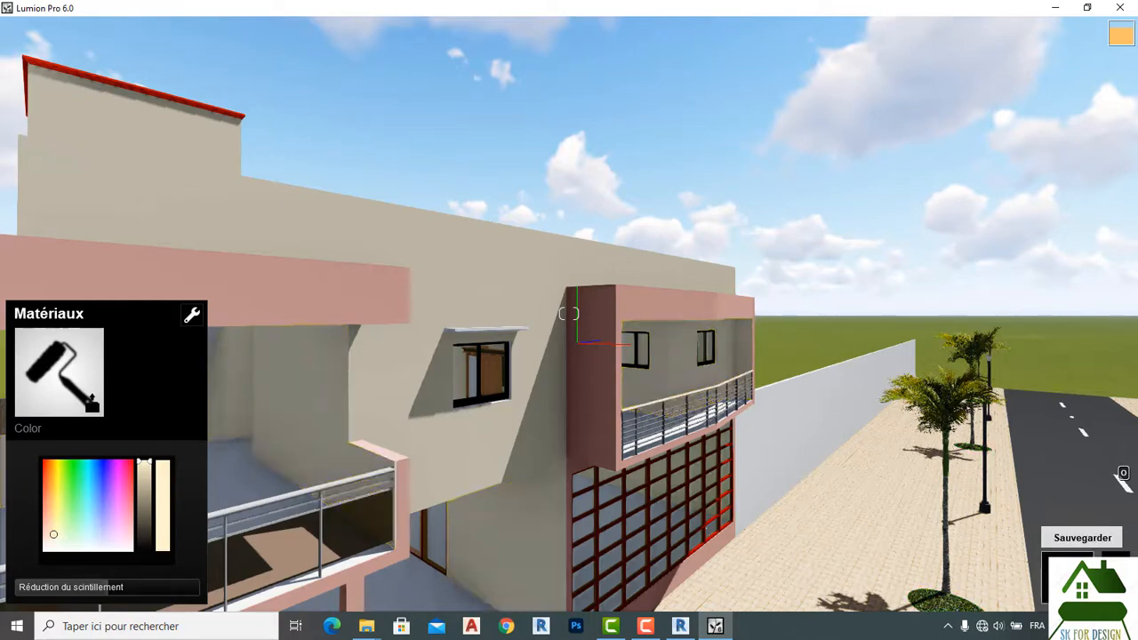
click(1070, 578)
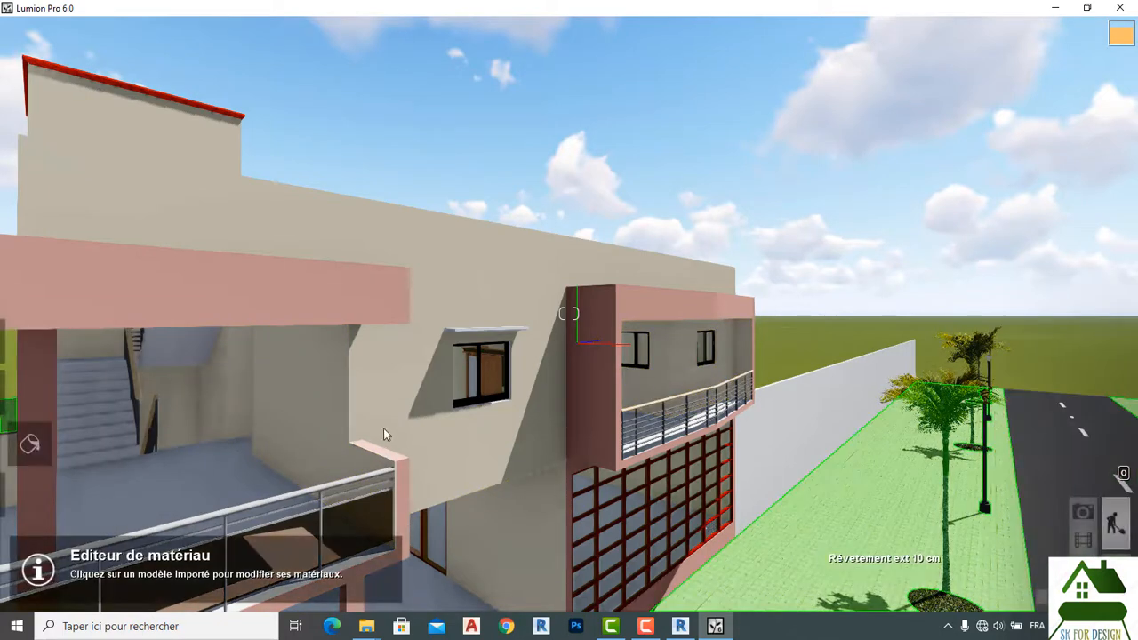
Check the cream balcony and stairwell walls from nearer and farther viewpoints.
right_drag(383, 428, 346, 485)
scroll(248, 437, down, 3)
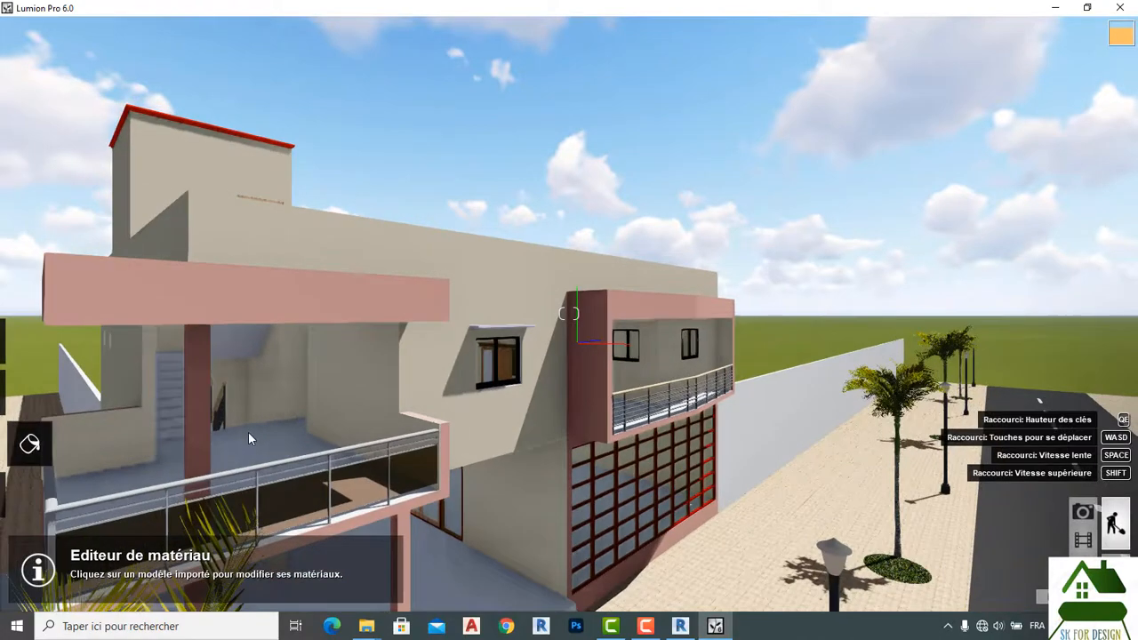
scroll(244, 413, up, 3)
scroll(236, 394, up, 5)
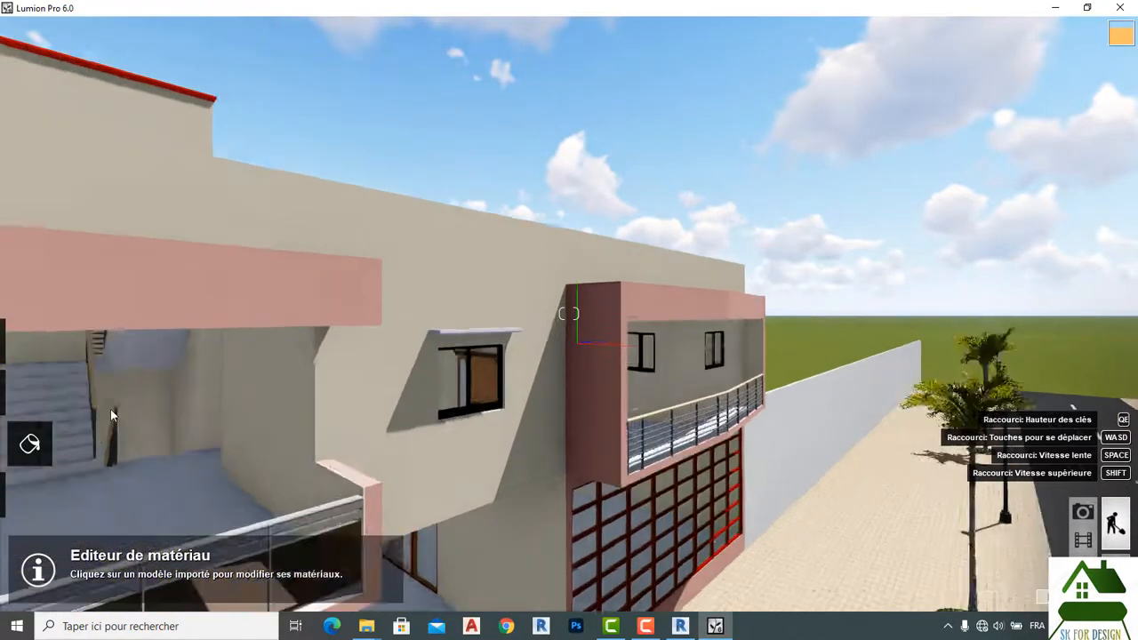
scroll(169, 438, down, 7)
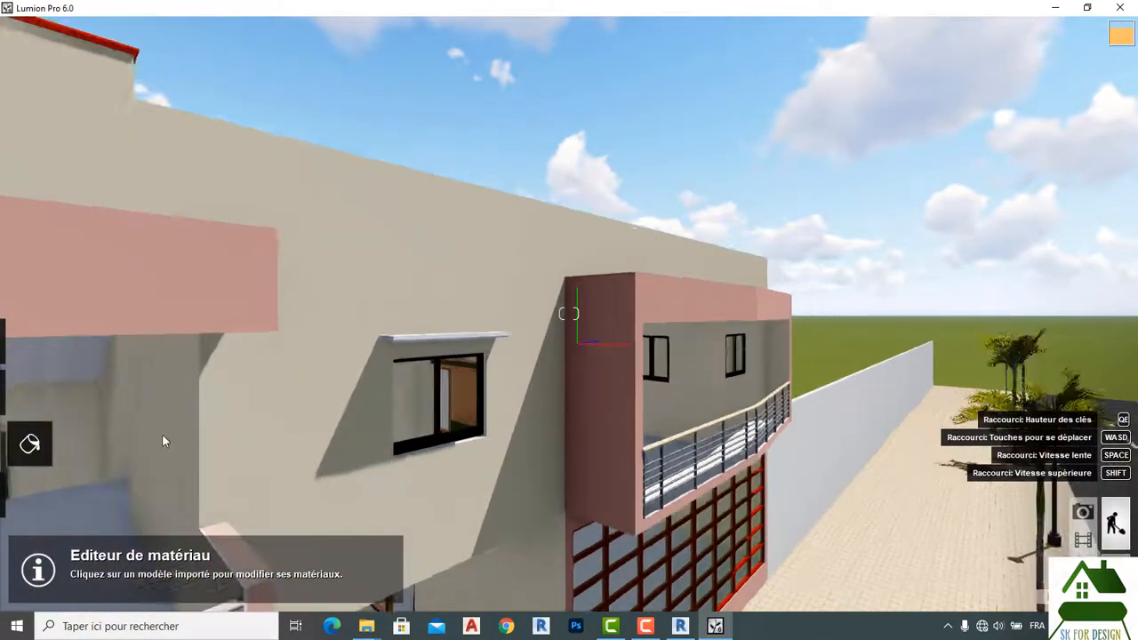
Apply the reddish-brown interior wood Wood_Floor_011_DDDS_1024 to the stair and balcony handrails, and save the material.
scroll(223, 397, down, 4)
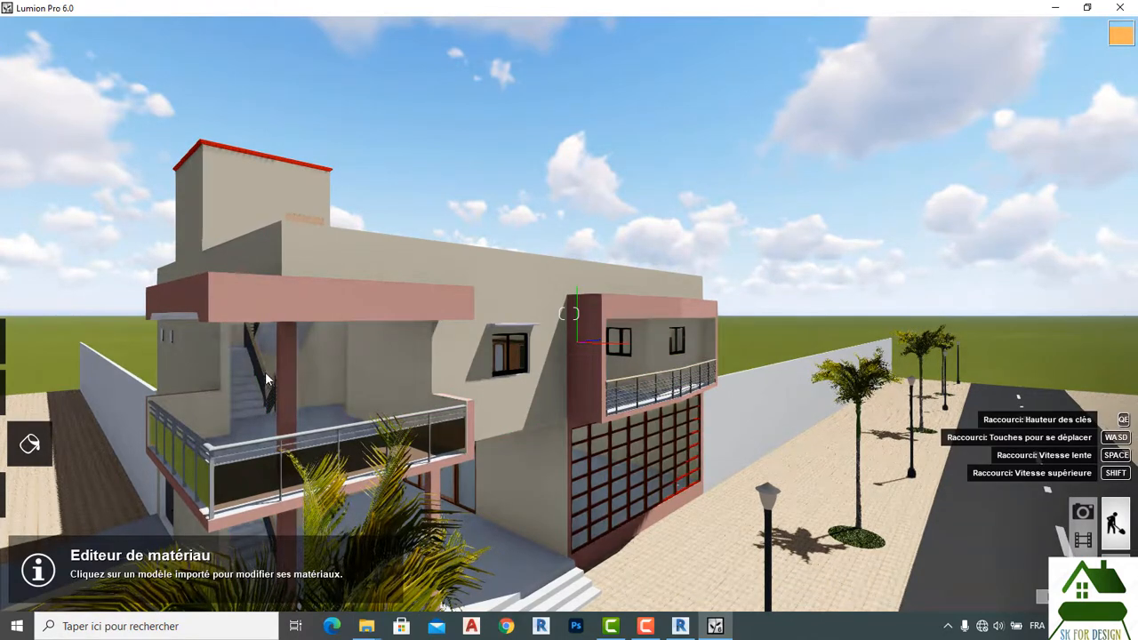
click(261, 366)
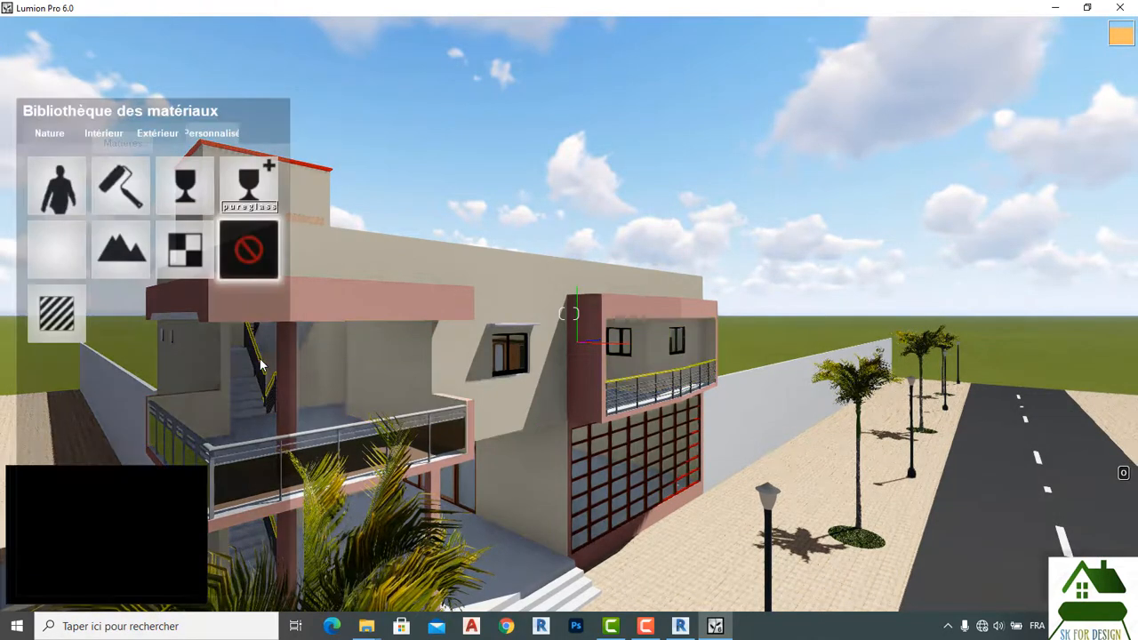
click(118, 133)
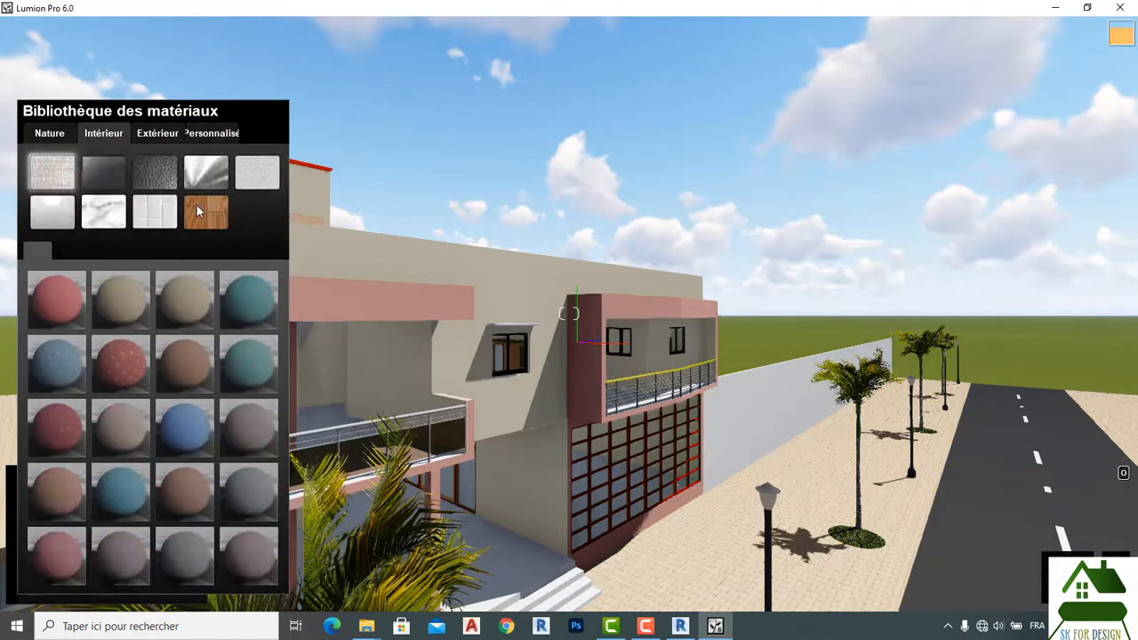
click(197, 205)
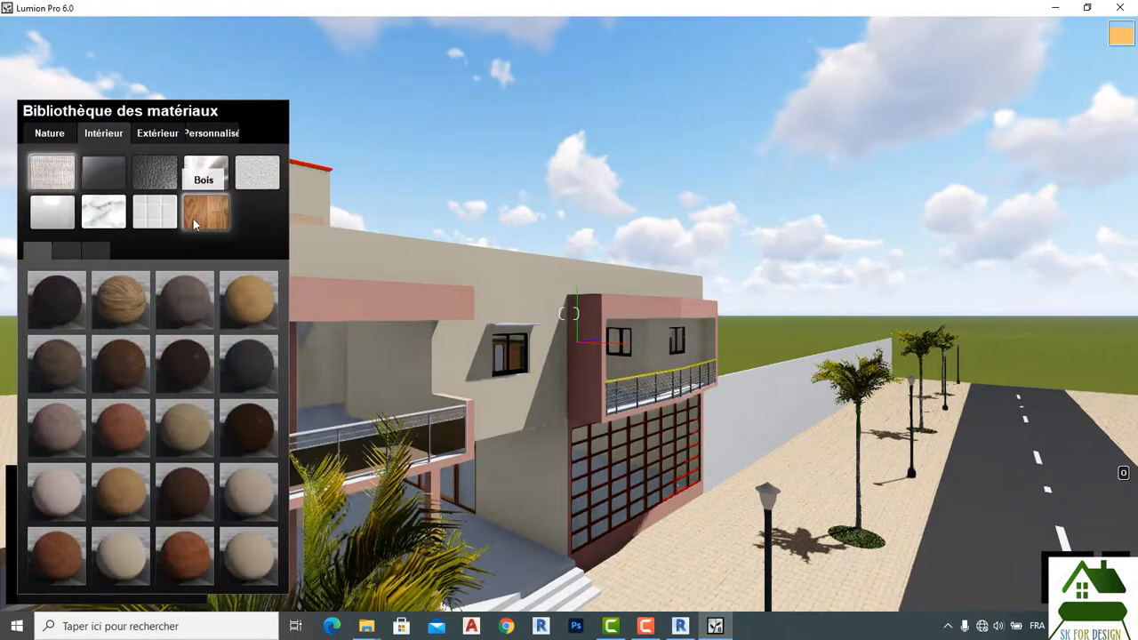
click(124, 421)
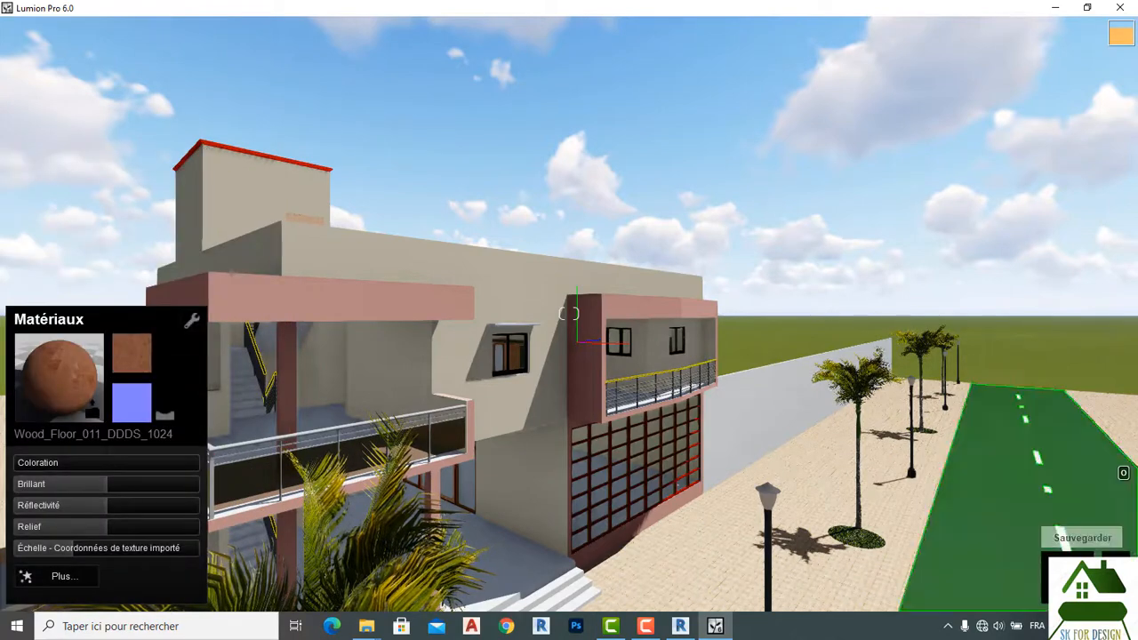
click(1084, 578)
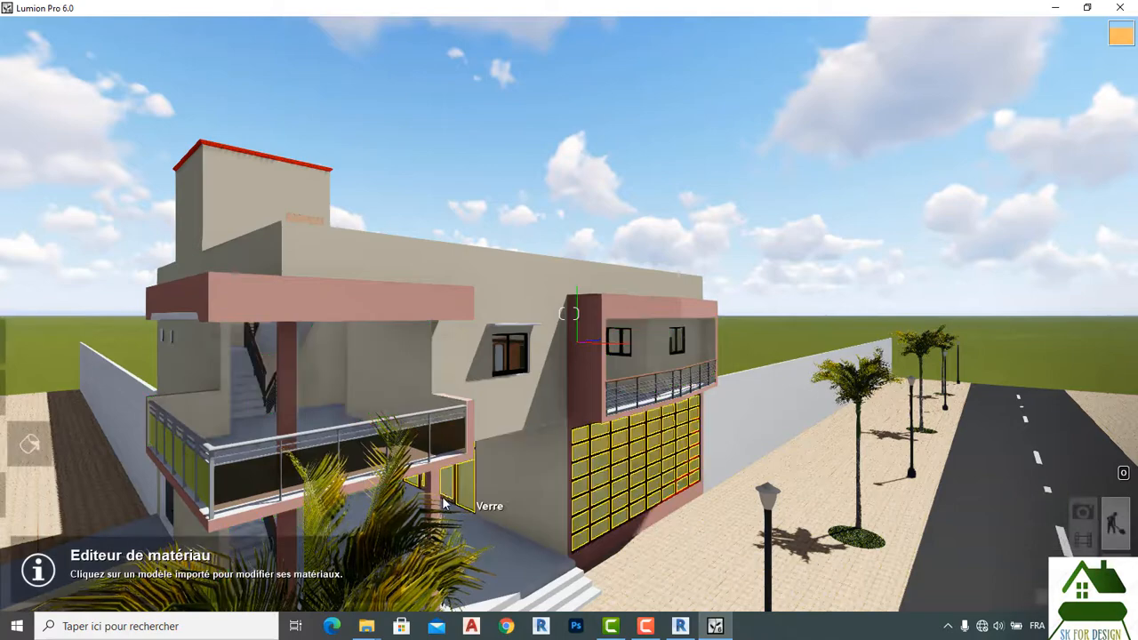
Recolour the red frames of the large ground-floor grid window to a pale bluish grey and save the material.
click(610, 520)
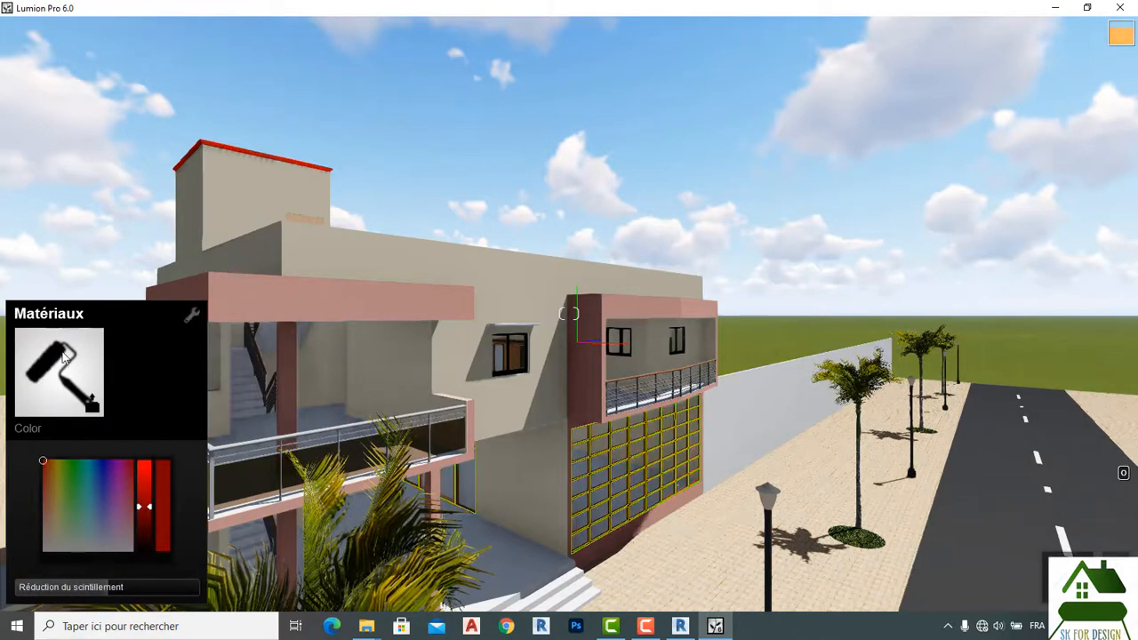
click(63, 355)
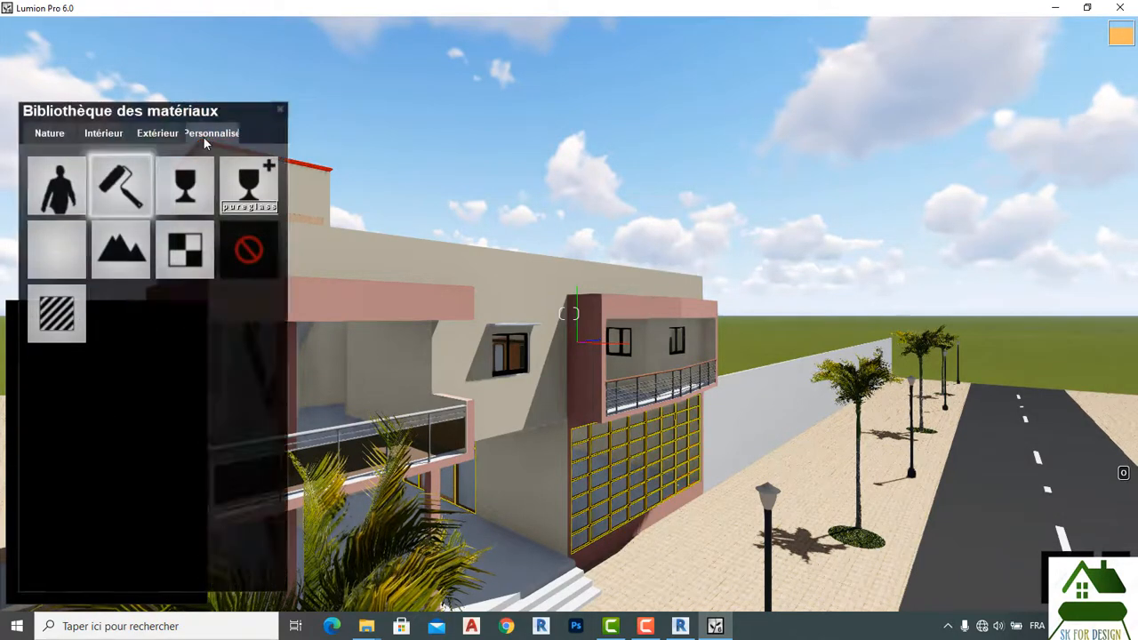
click(134, 182)
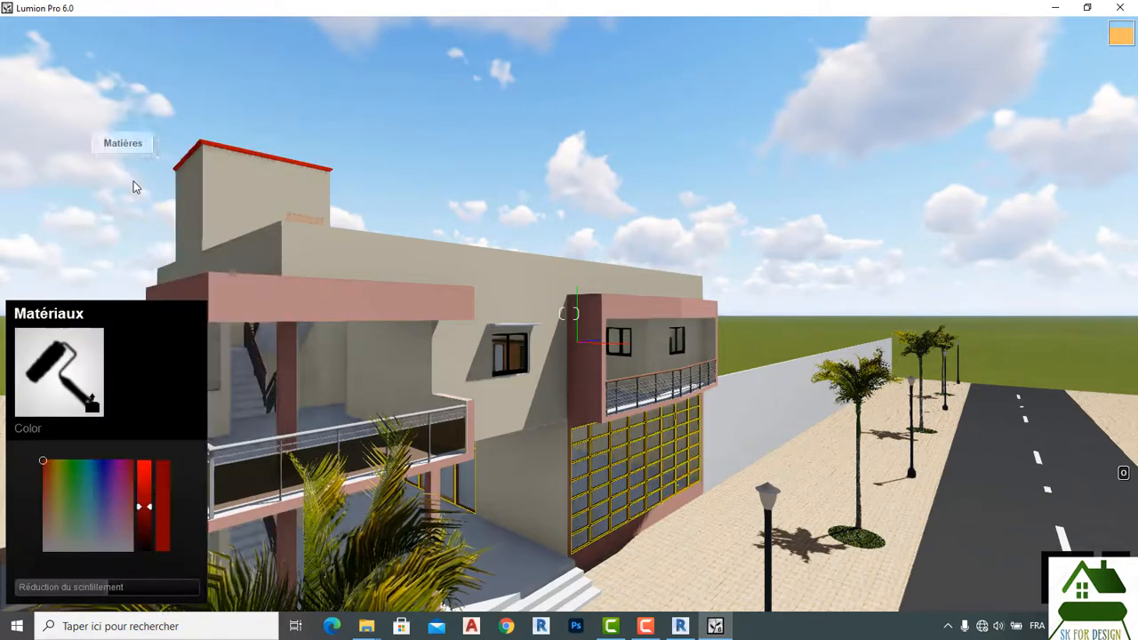
click(96, 538)
click(103, 545)
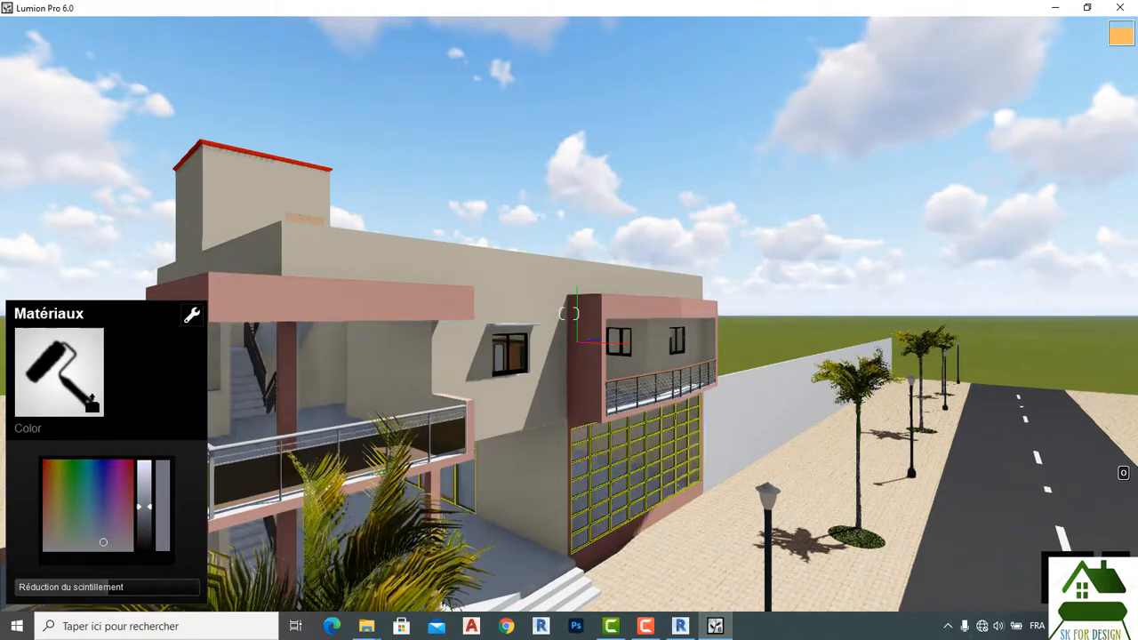
click(1080, 576)
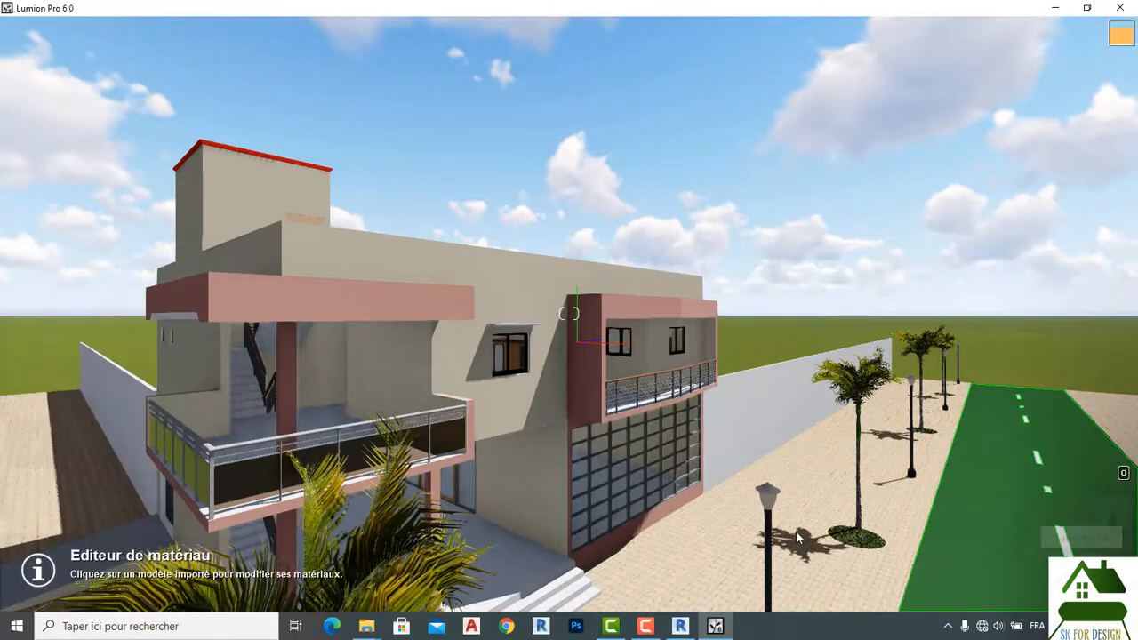
Check the new handrail and window frame finishes from farther away, and enter the room with the TV shelving.
key(s)
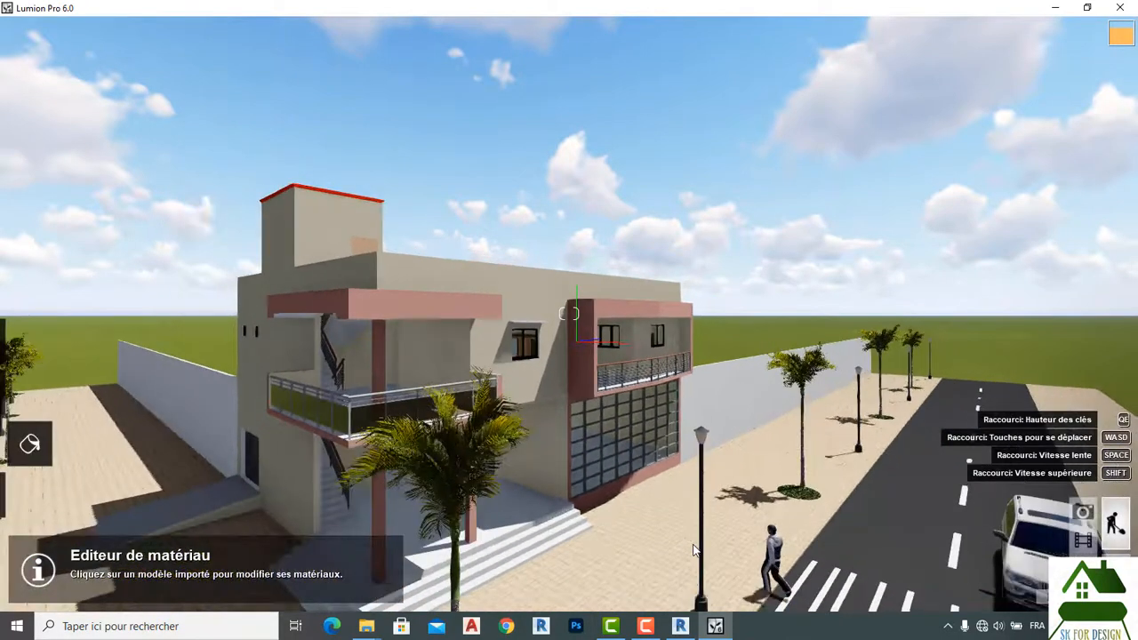
key(s)
key(s)
key(w)
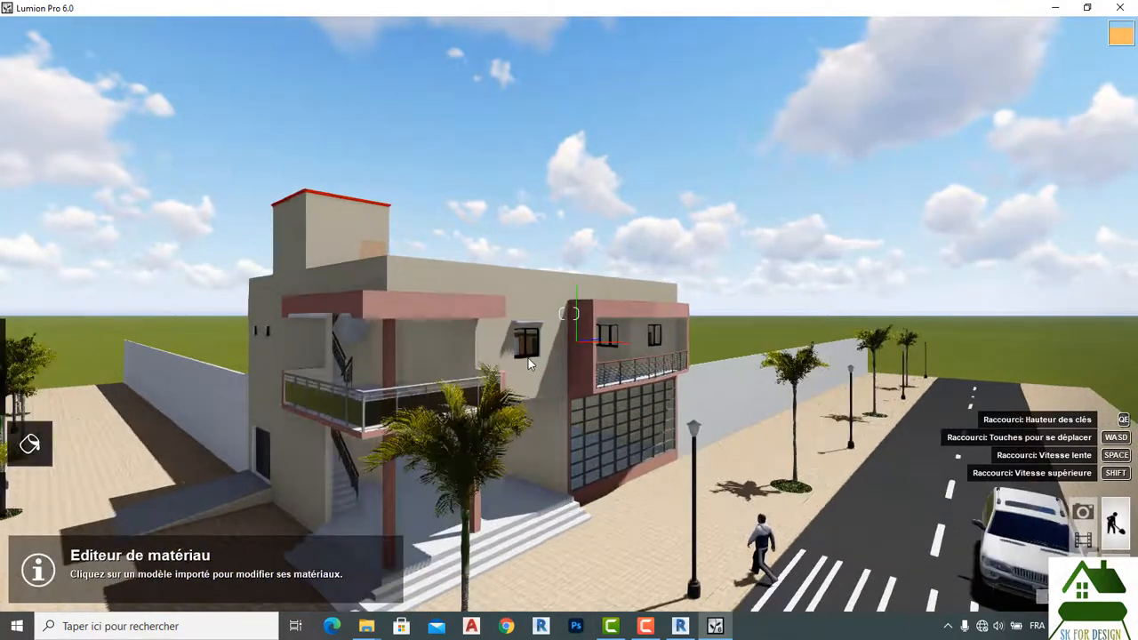
key(w)
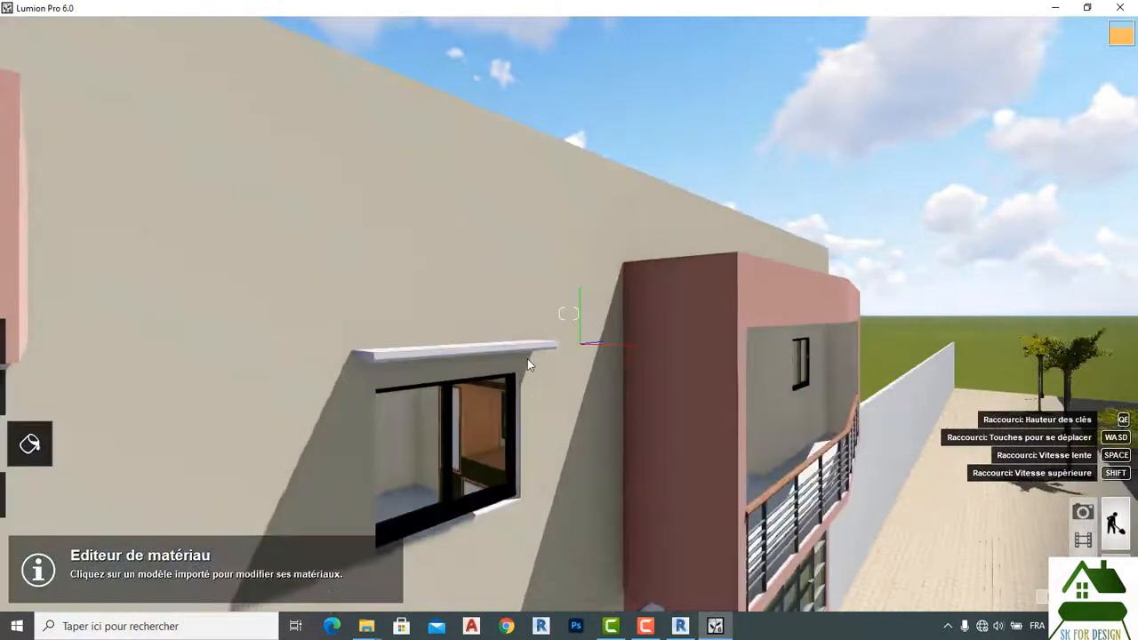
key(w)
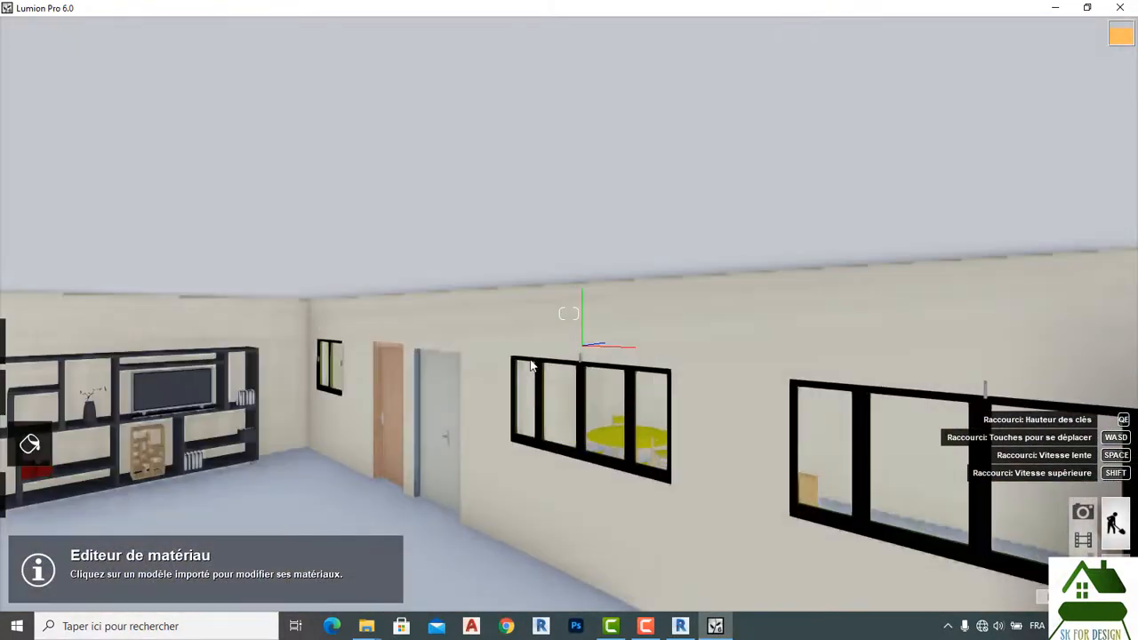
key(w)
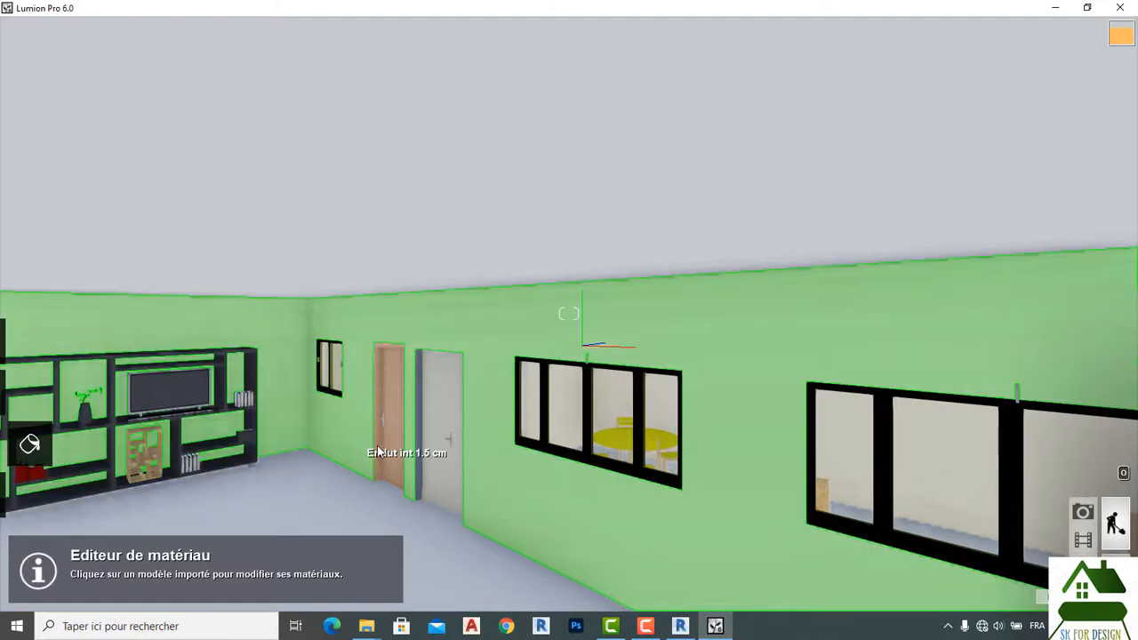
Examine the interior plaster walls, windows and panelled false ceiling from inside and above the rooms.
scroll(632, 431, down, 5)
scroll(627, 419, up, 5)
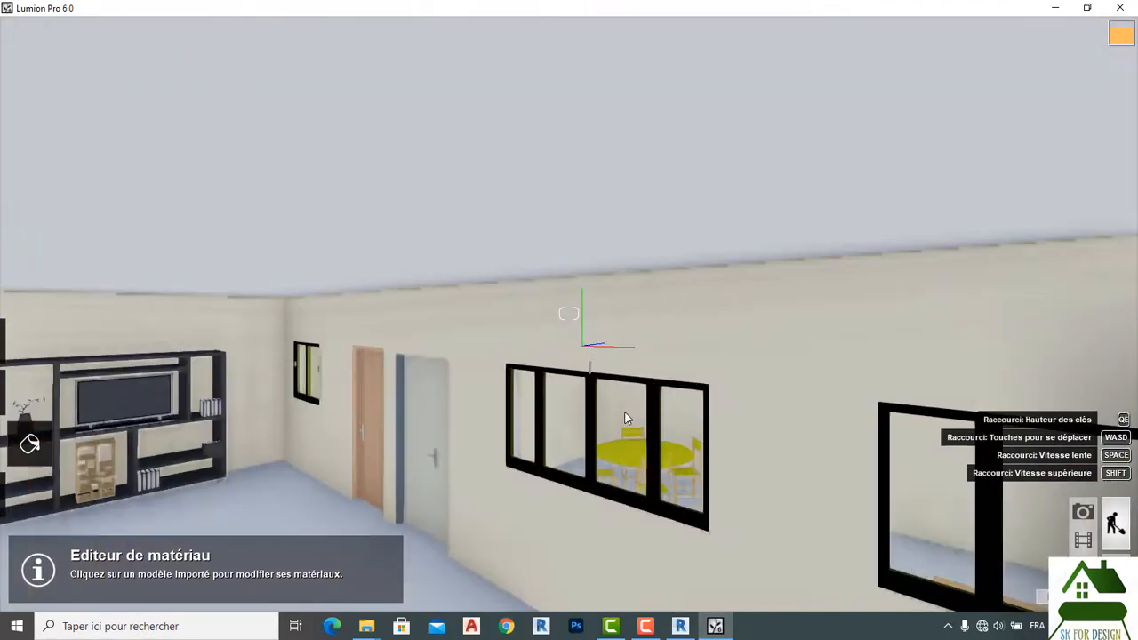
scroll(625, 417, up, 5)
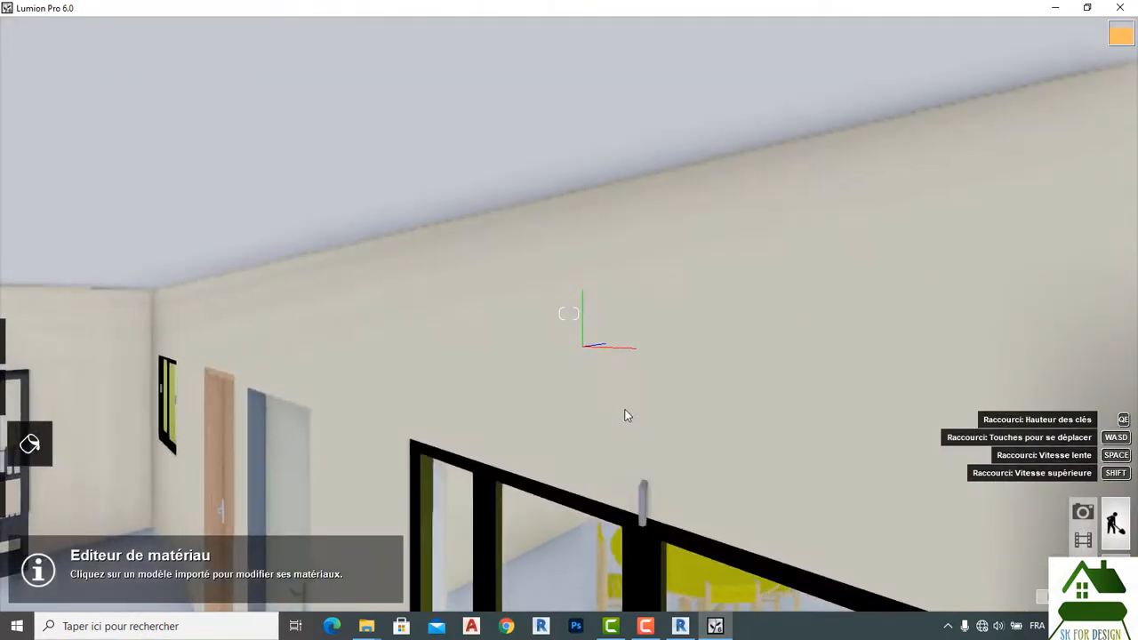
scroll(625, 415, up, 3)
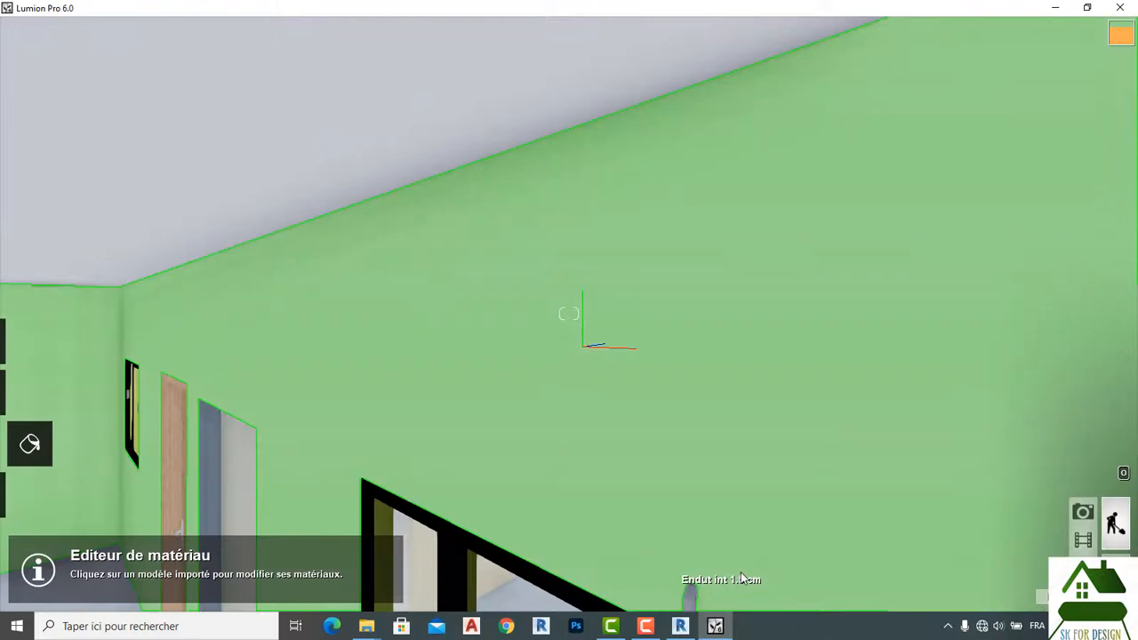
scroll(743, 560, up, 3)
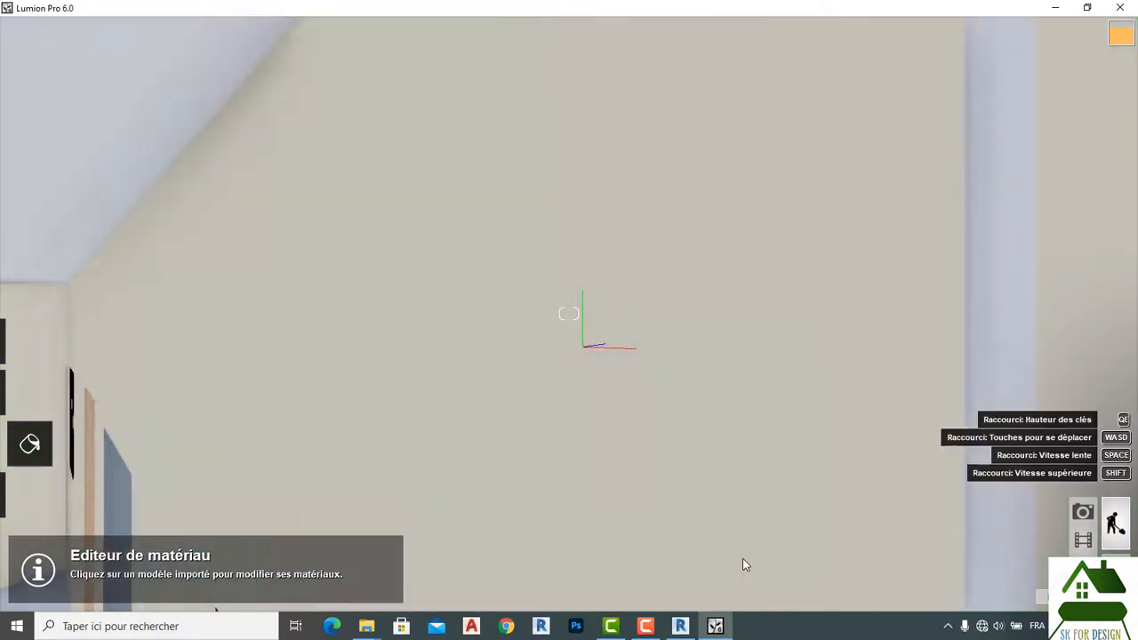
scroll(742, 558, down, 5)
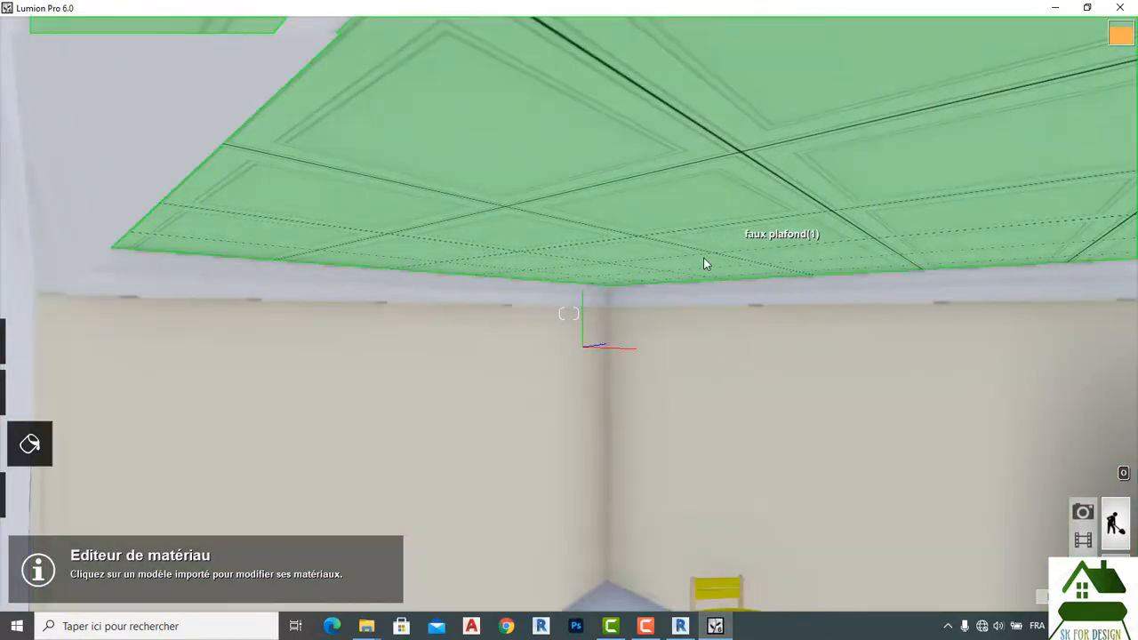
scroll(623, 435, down, 4)
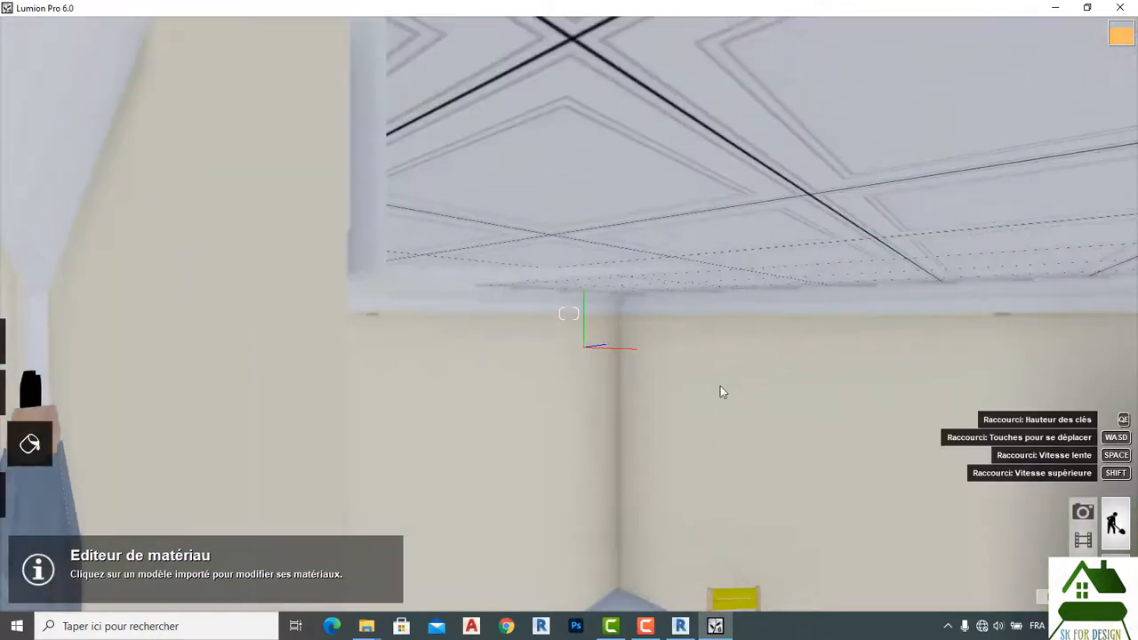
middle_drag(720, 386, 774, 460)
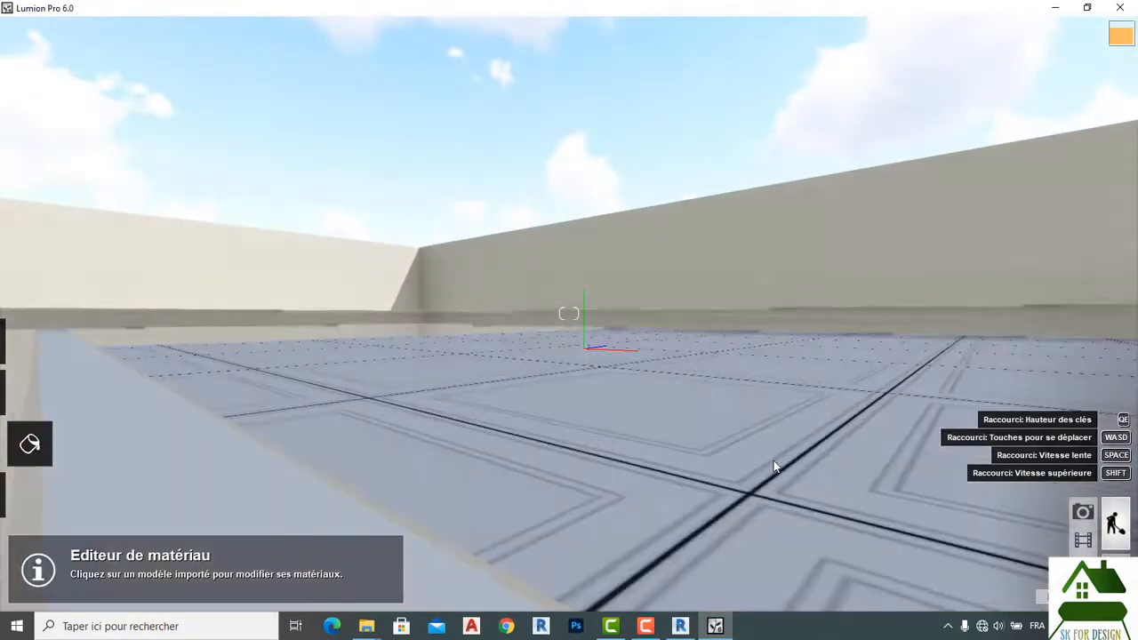
scroll(775, 469, down, 5)
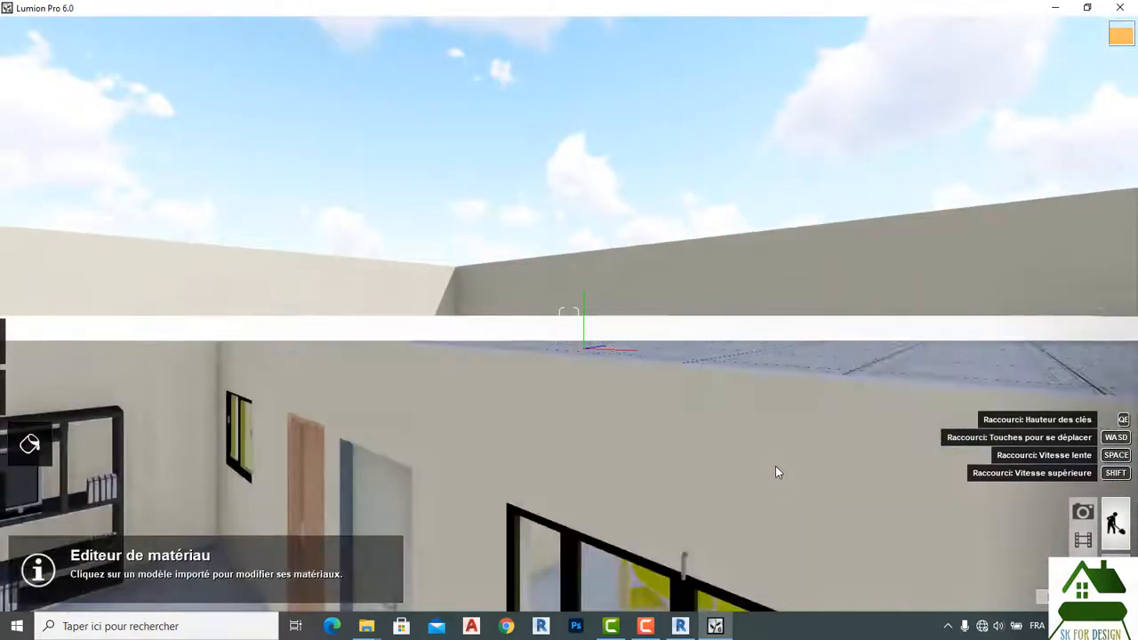
scroll(775, 466, down, 5)
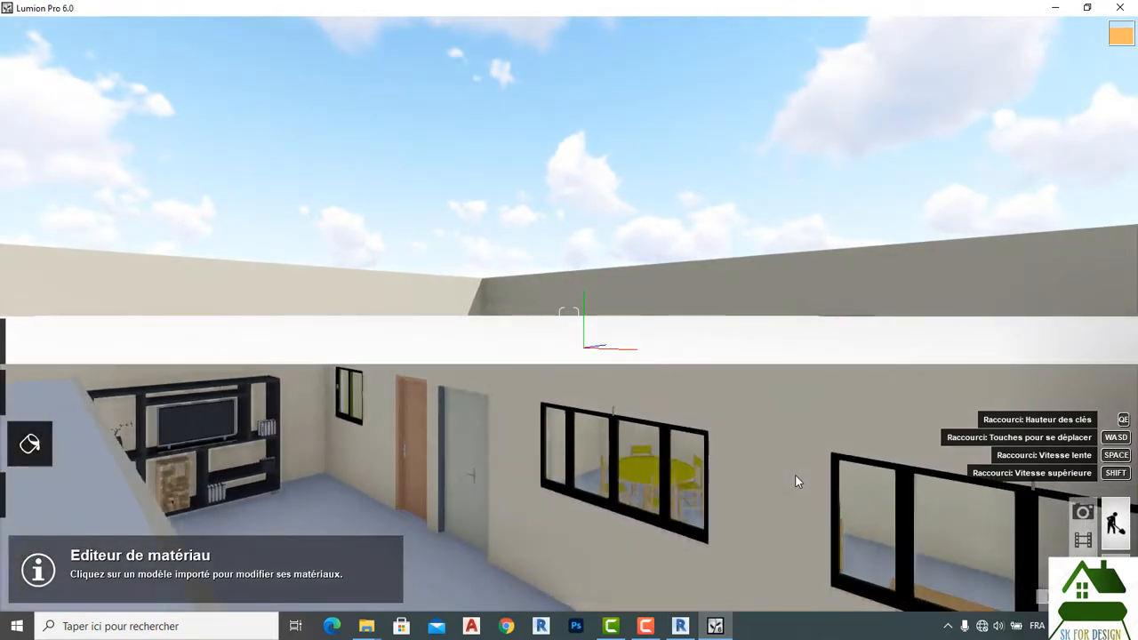
Return outside and browse the interior object library's storage, food and drink, electronics and vending machine categories.
scroll(795, 480, up, 6)
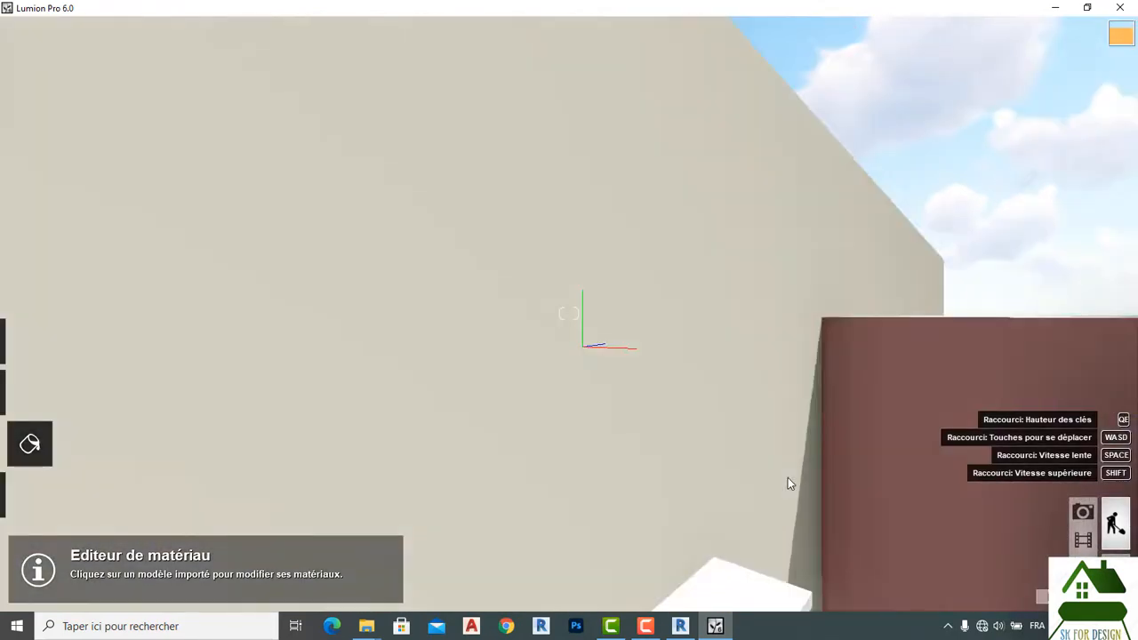
scroll(787, 483, up, 5)
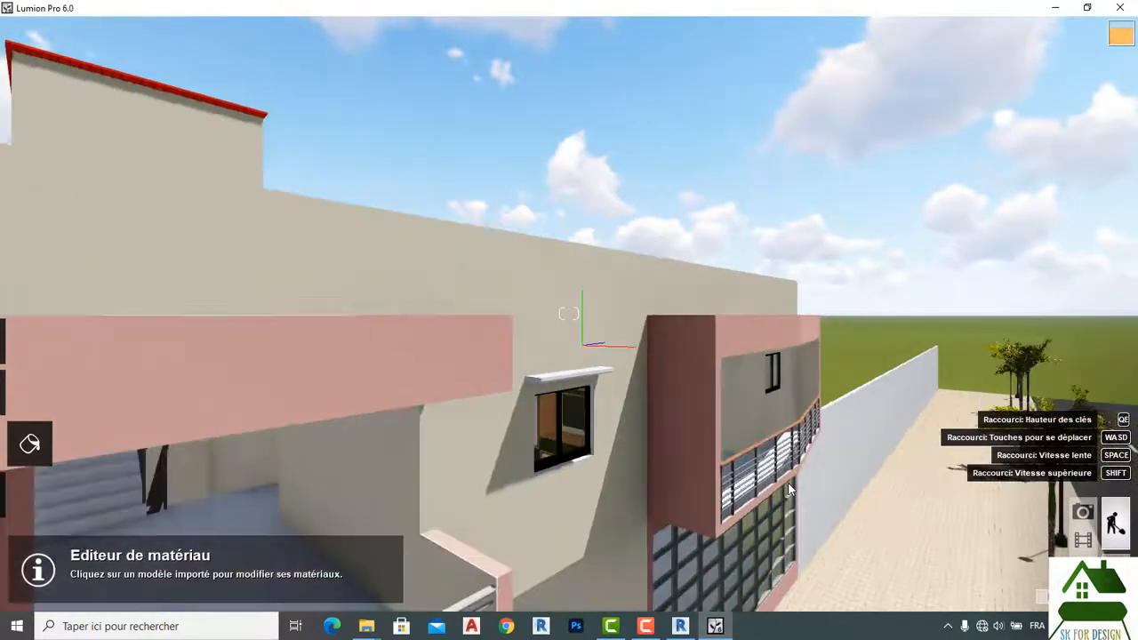
scroll(788, 488, down, 8)
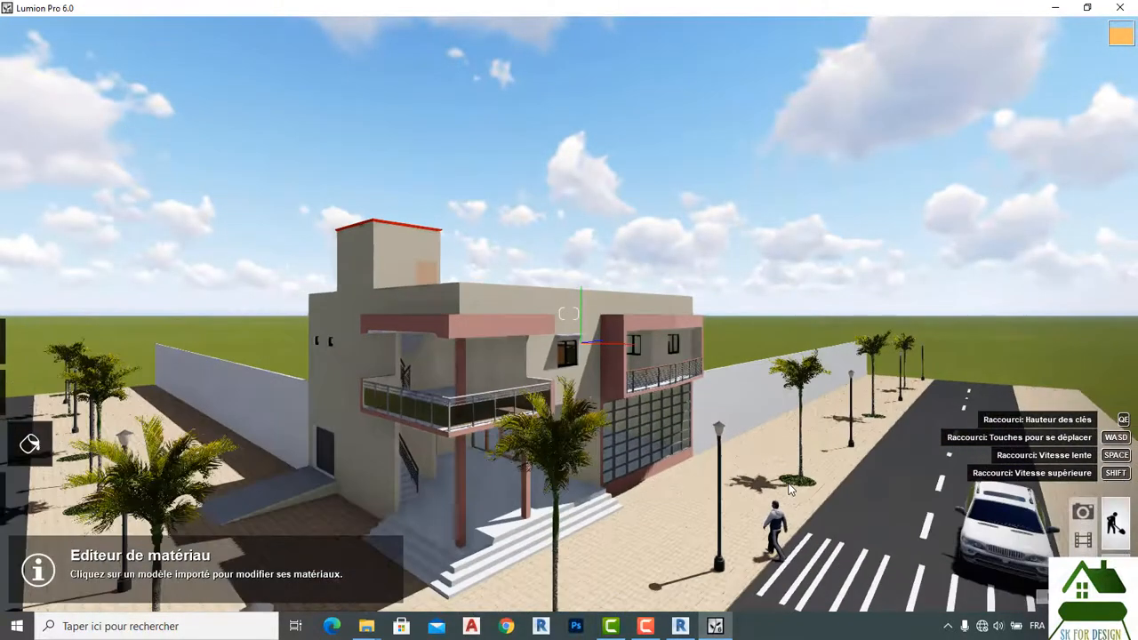
scroll(788, 487, down, 5)
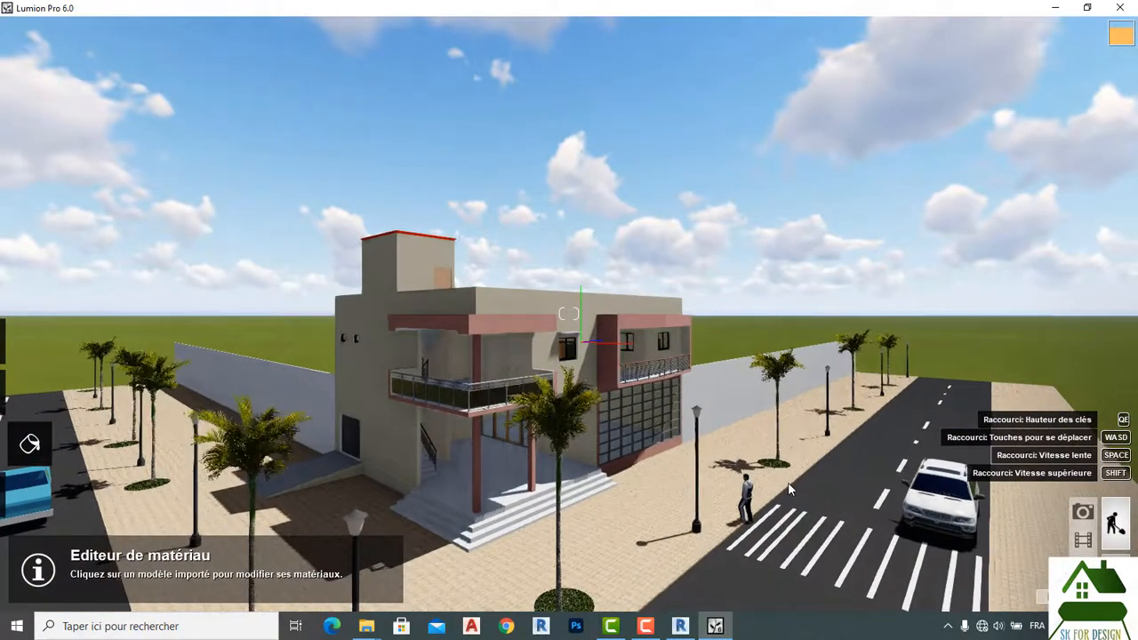
mouse_move(21, 496)
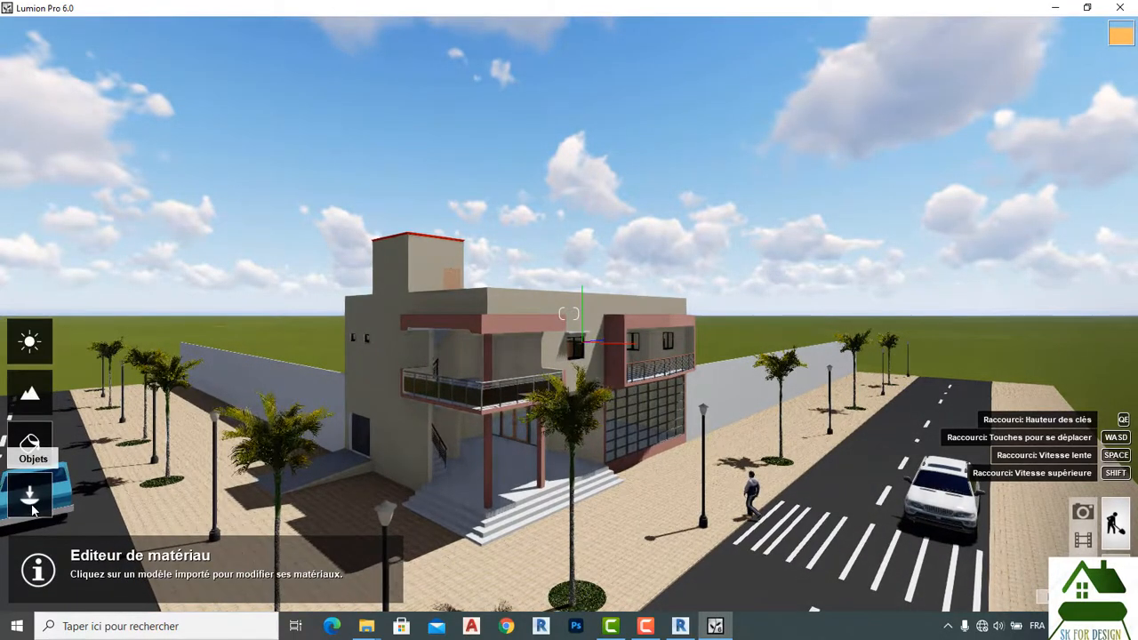
click(31, 500)
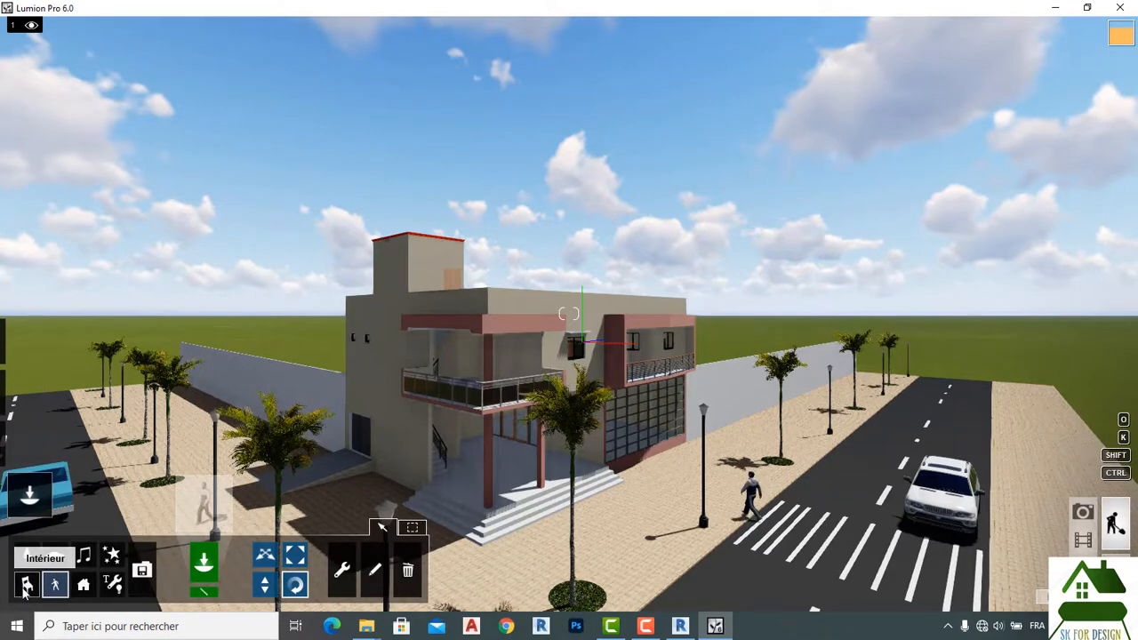
click(26, 589)
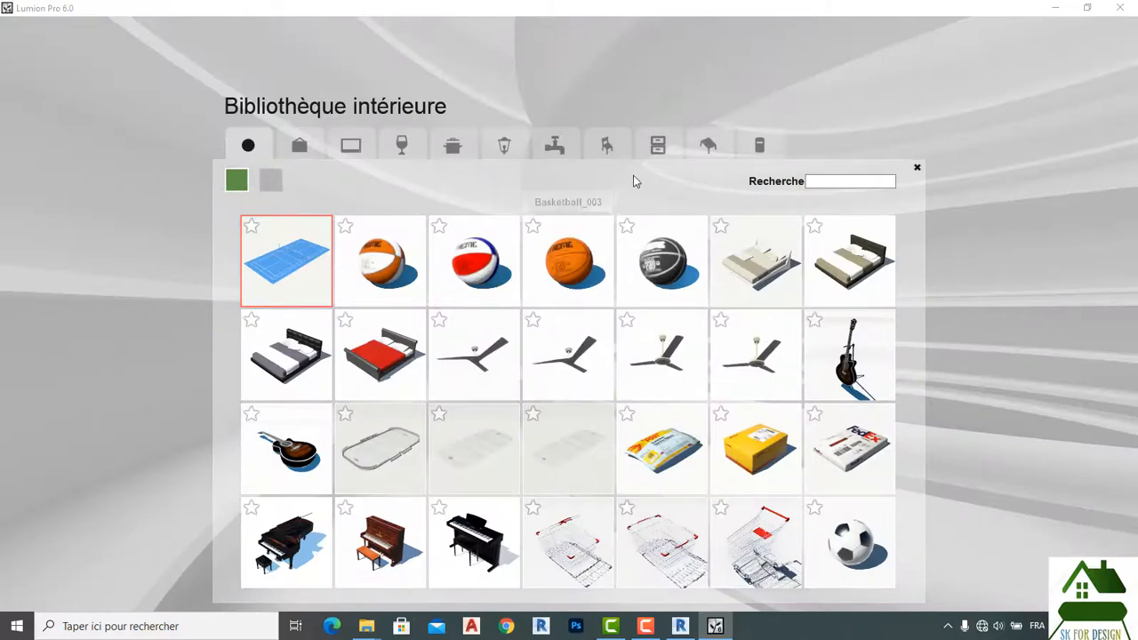
click(658, 146)
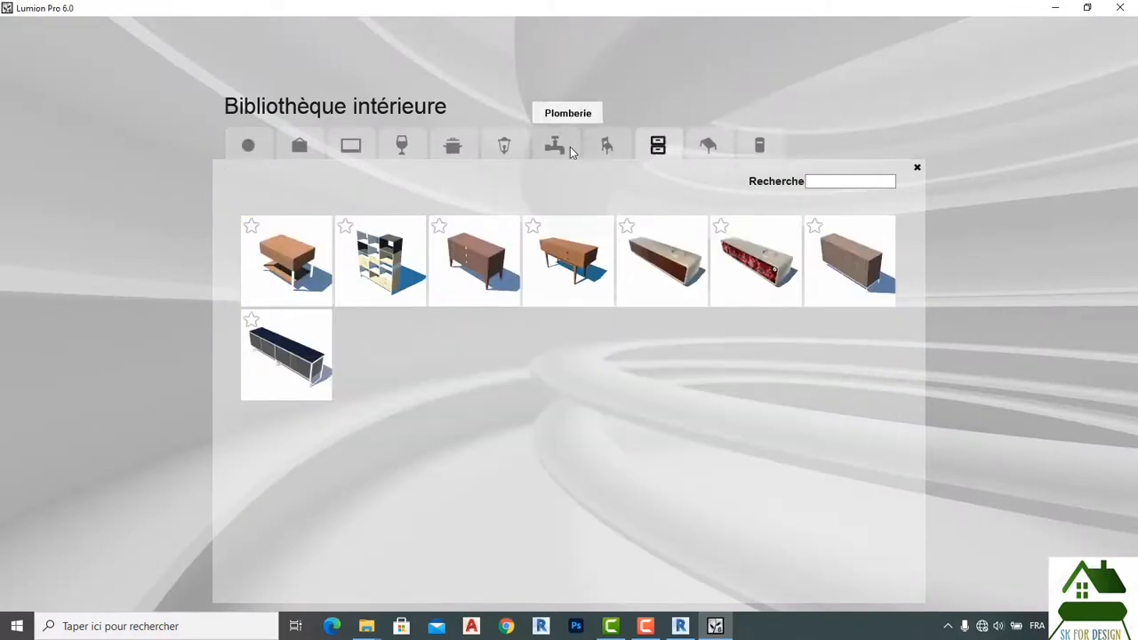
click(405, 149)
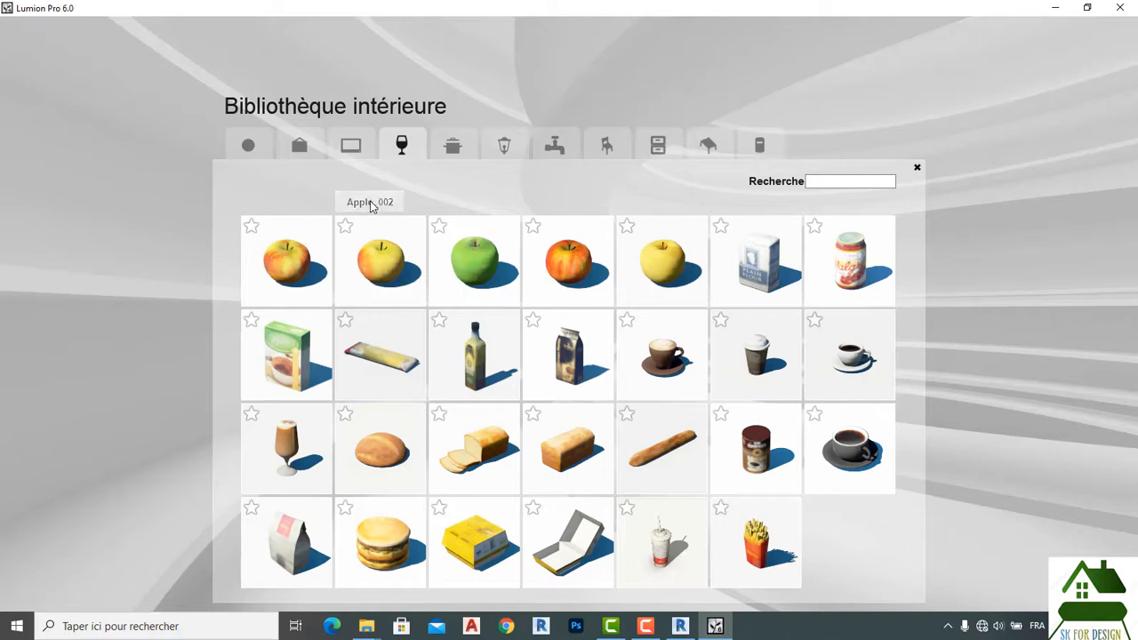
click(357, 152)
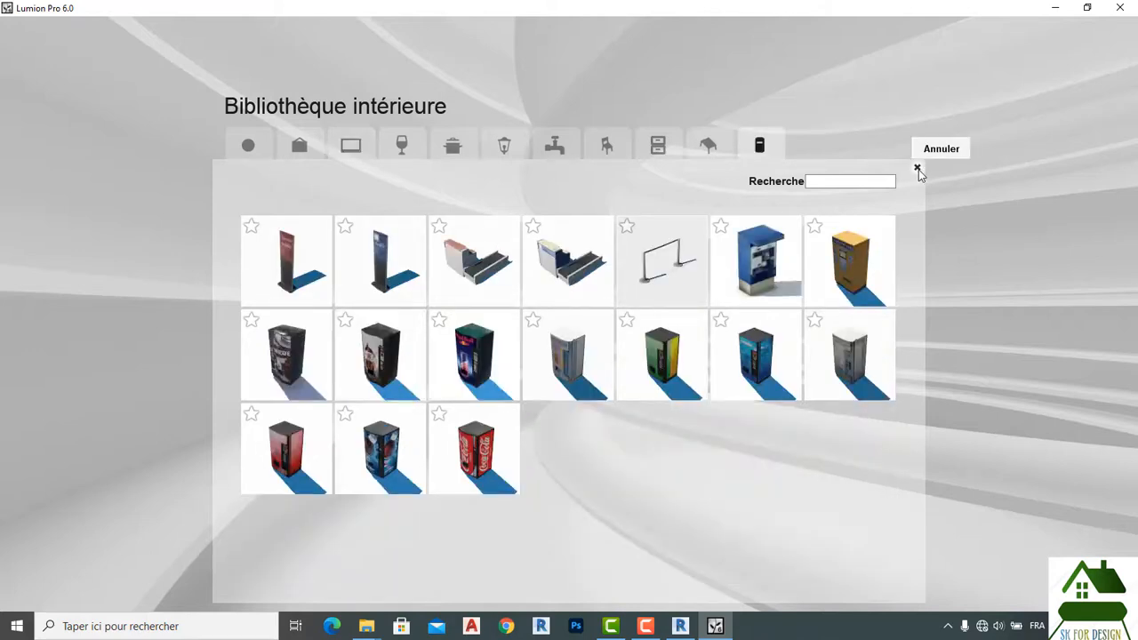
Leave the interior library and browse the exterior object library's supplies and all three pages of its buildings category.
click(918, 170)
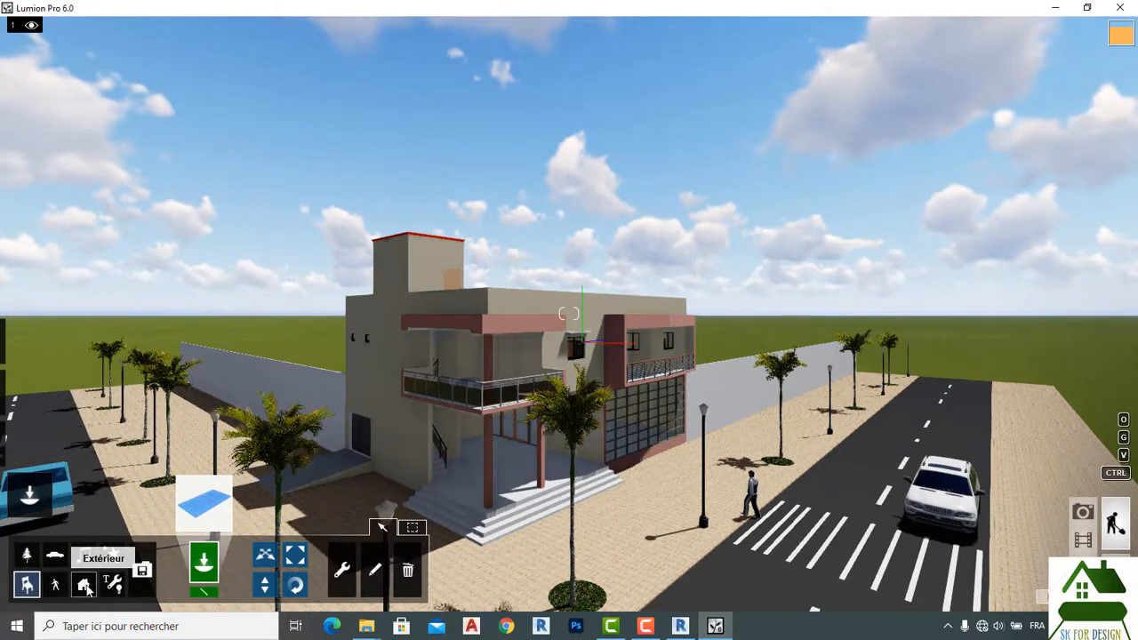
click(85, 586)
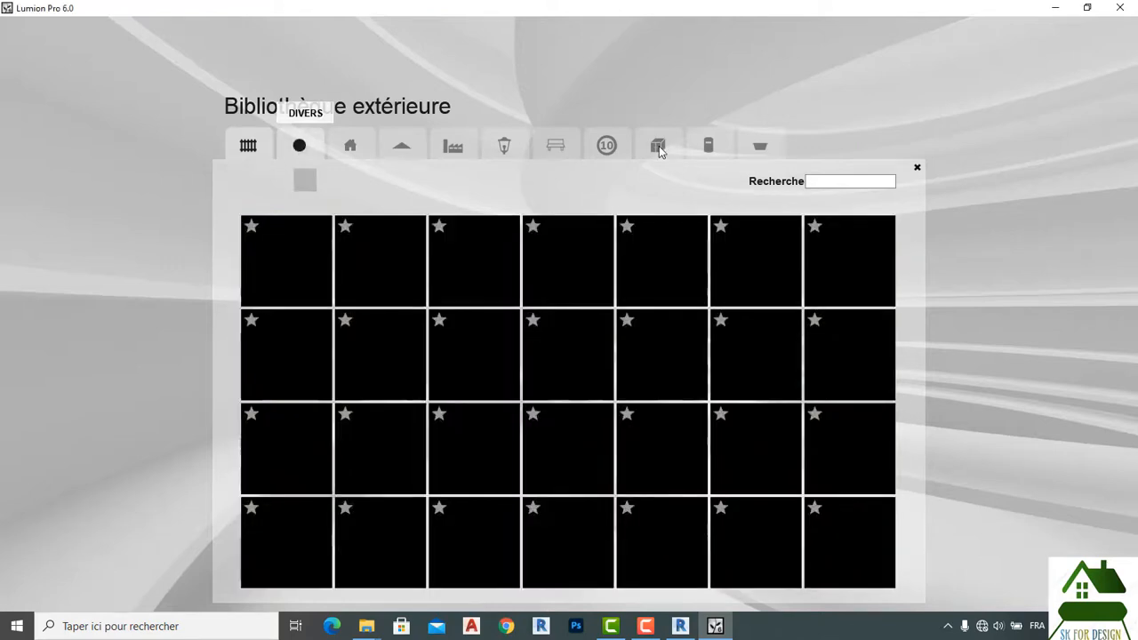
click(659, 148)
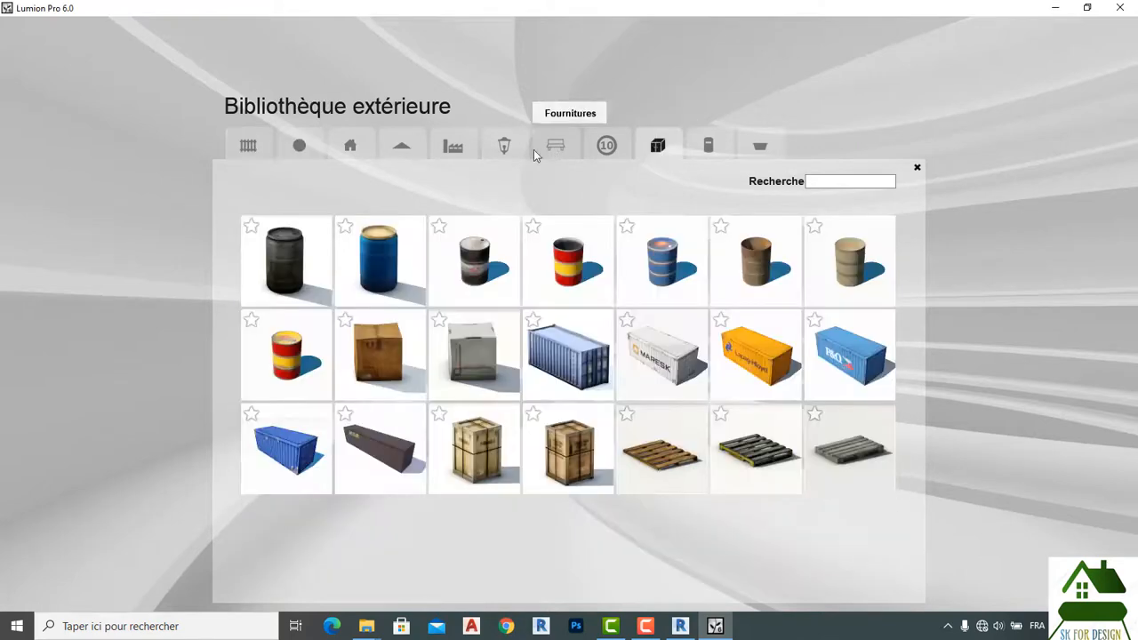
click(351, 148)
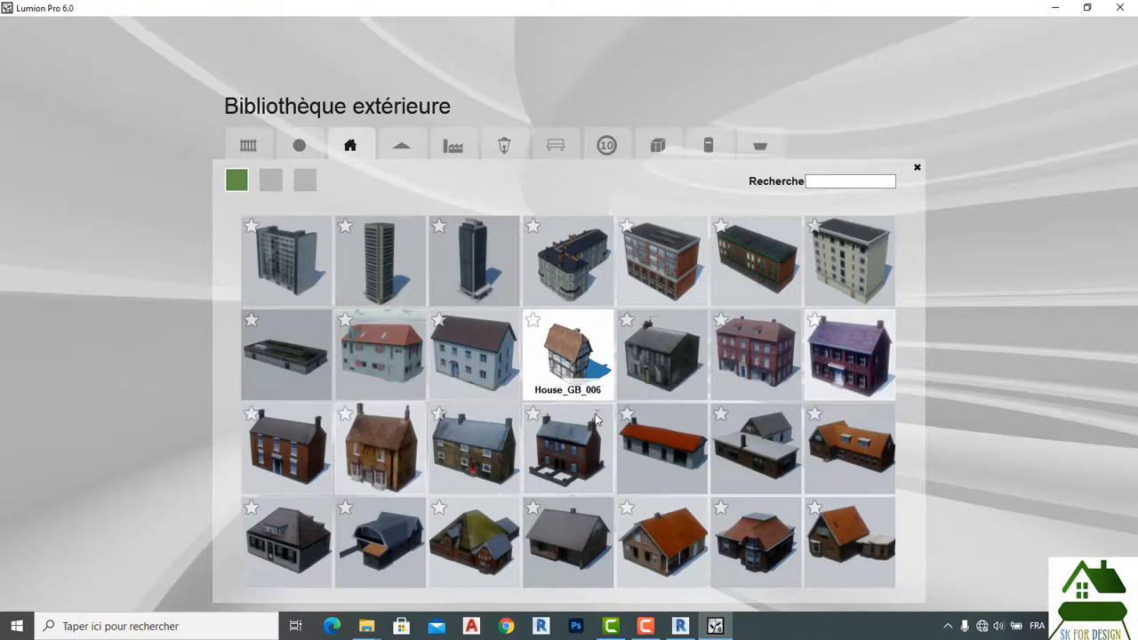
click(269, 182)
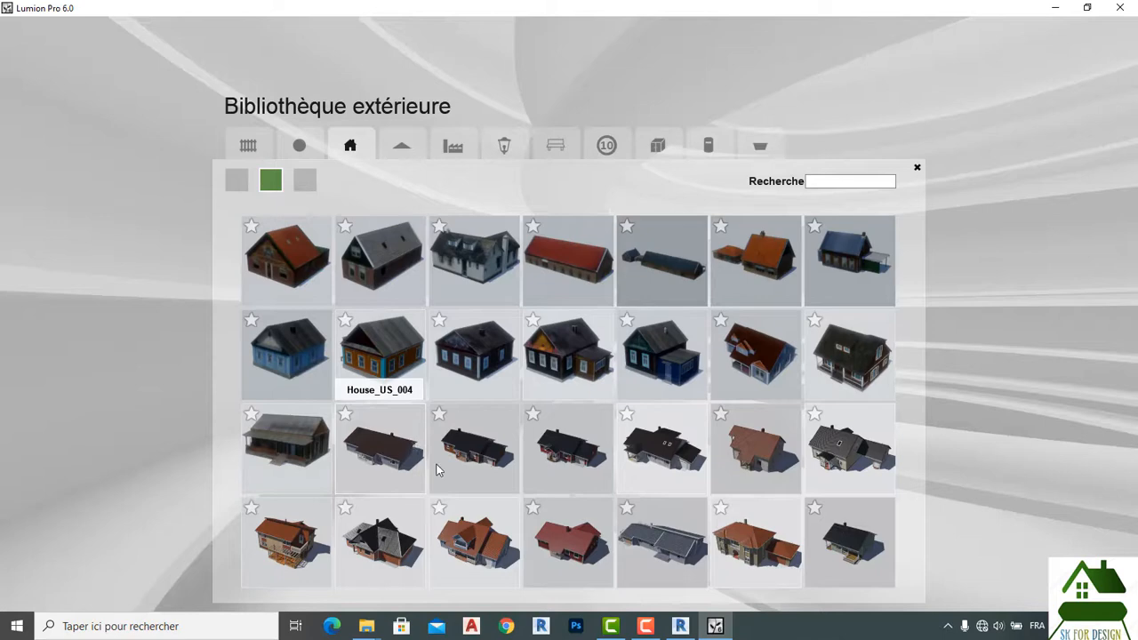
click(304, 181)
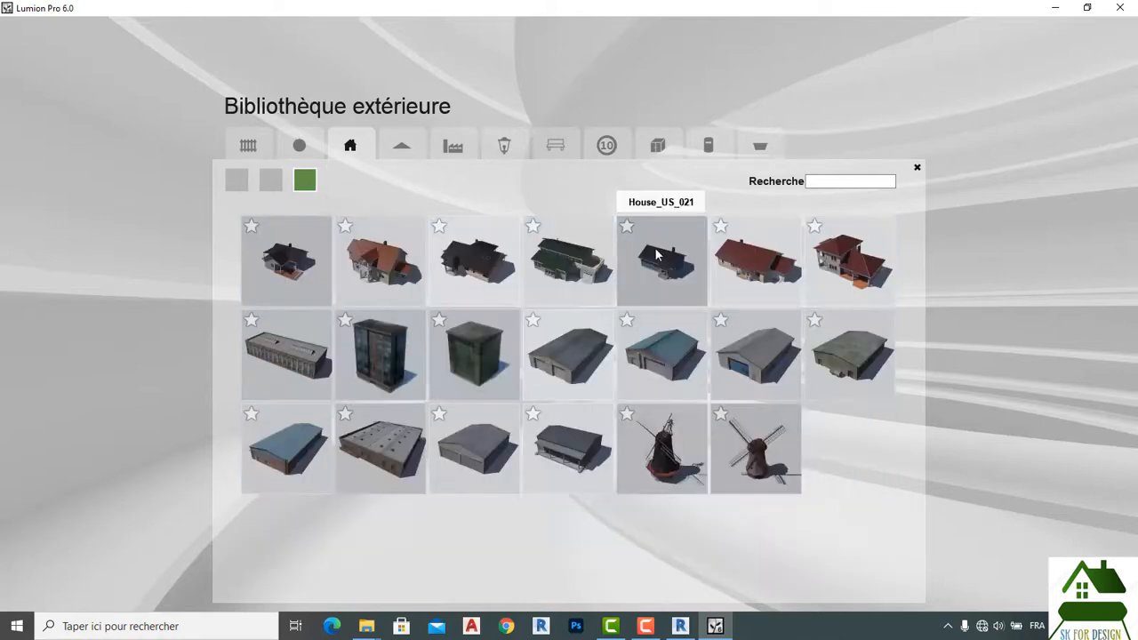
click(919, 169)
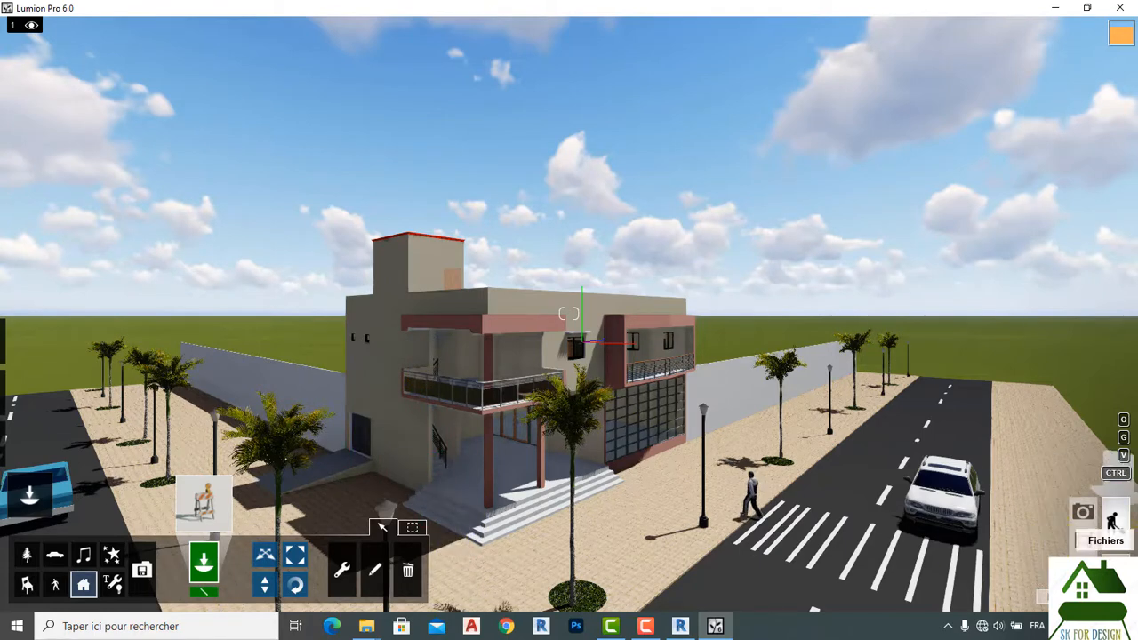
Save the scene under the name MURS and switch to photo mode for rendering.
click(1116, 562)
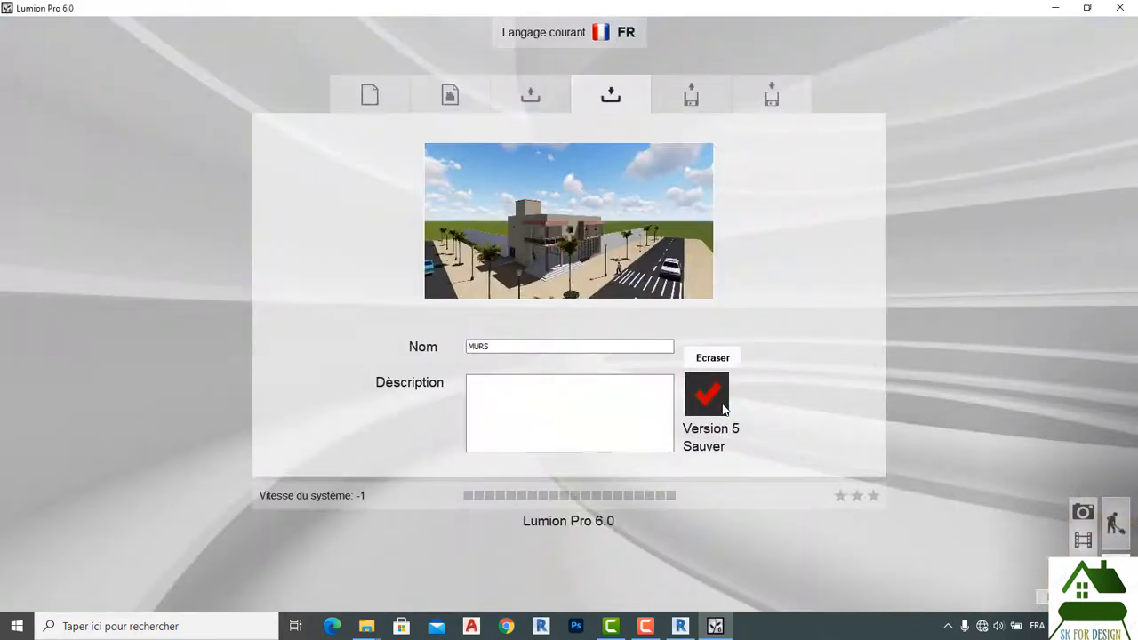
click(1085, 518)
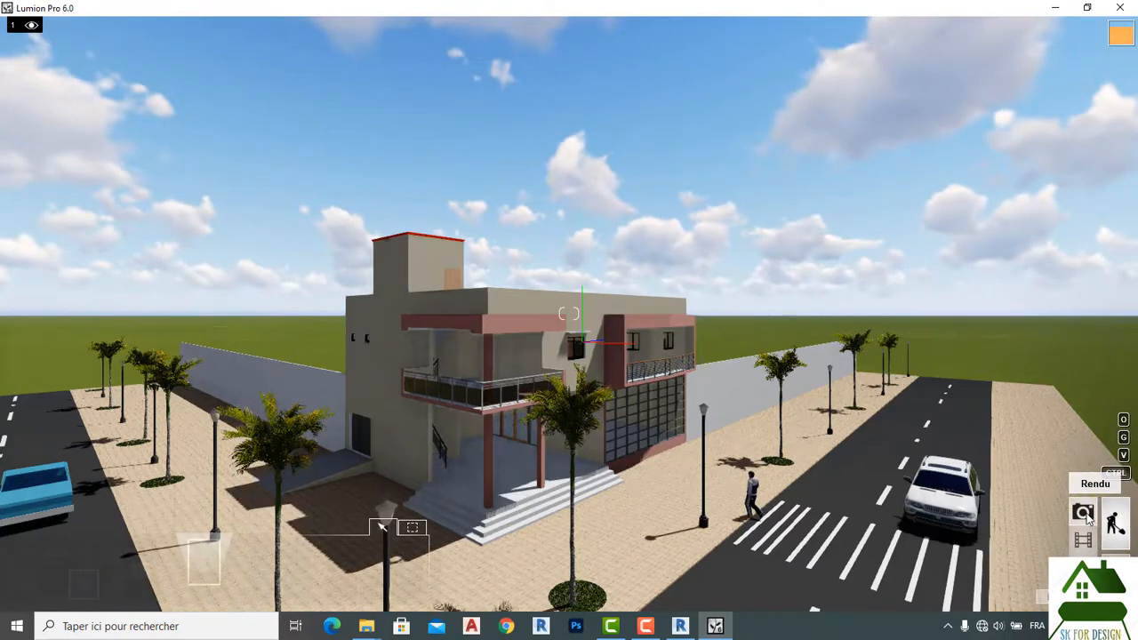
click(1087, 519)
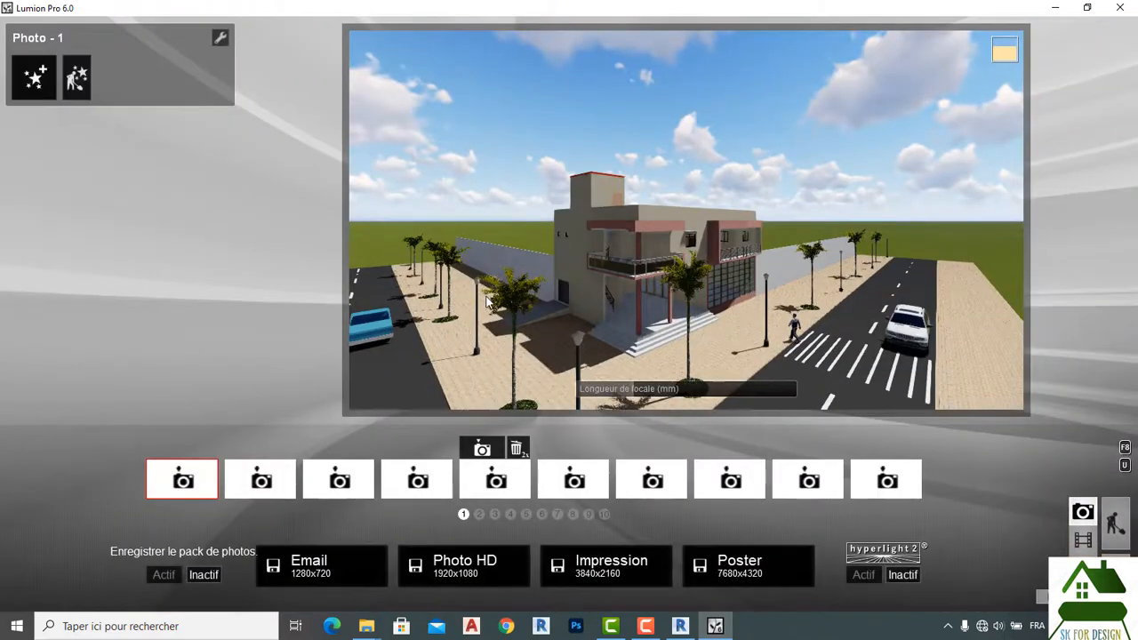
Bring the photo camera close to the building's balcony corner and lower it to look up at the front steps.
key(Up)
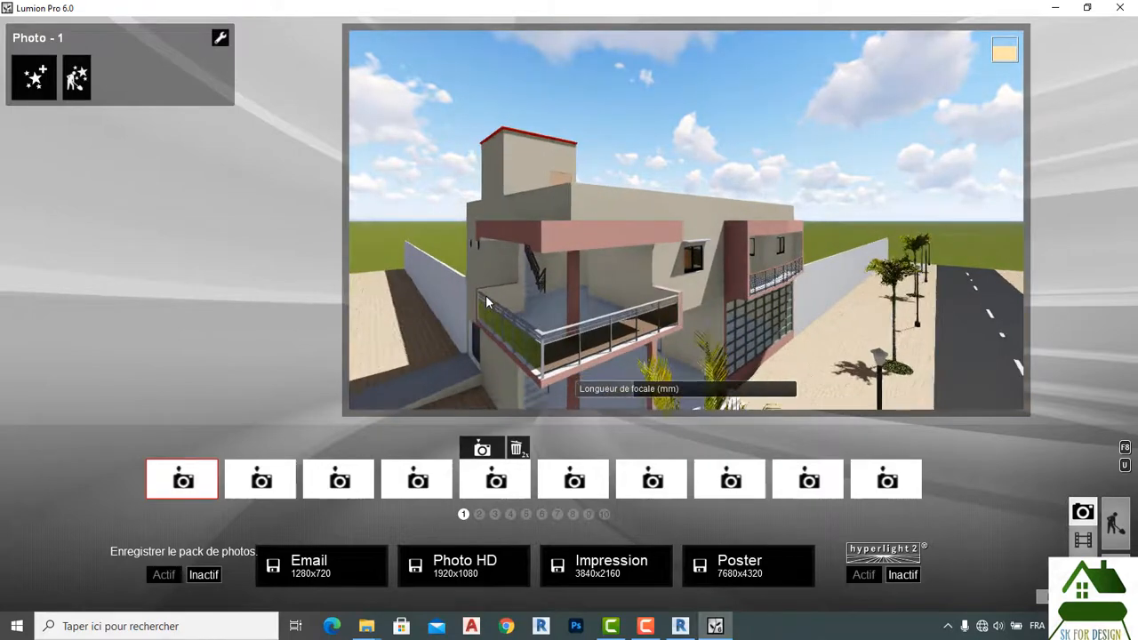
key(Left)
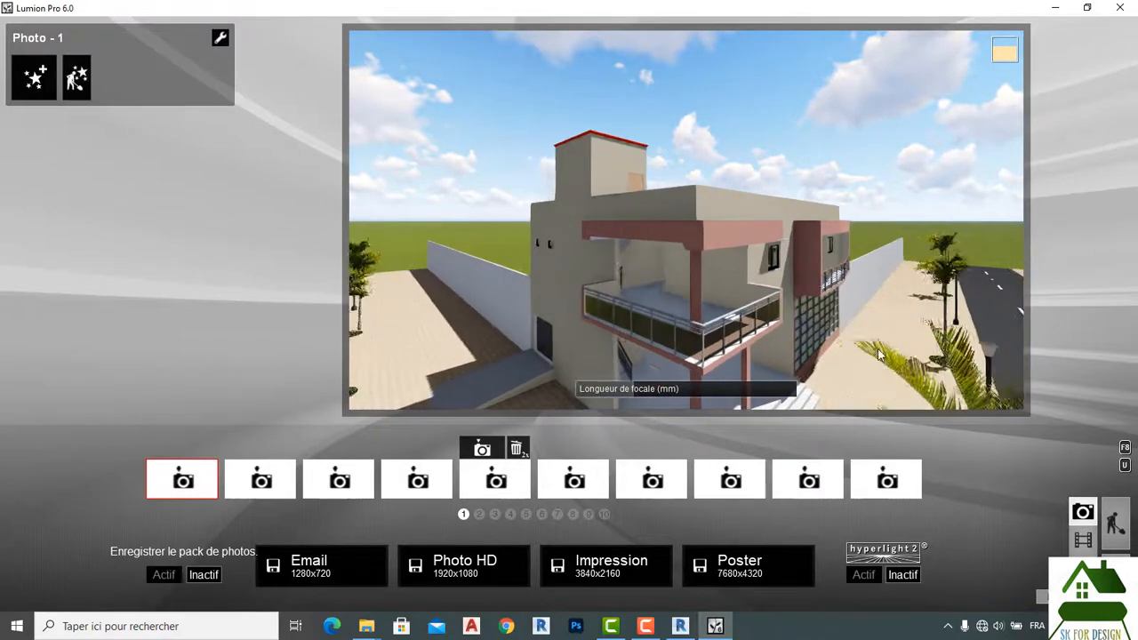
key(Left)
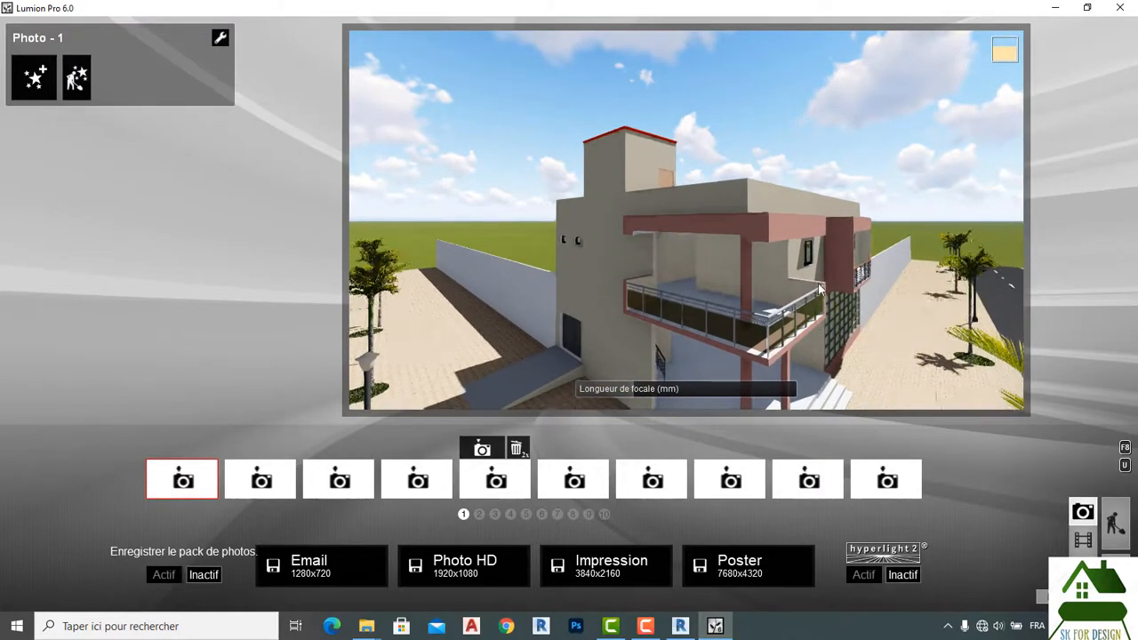
key(e)
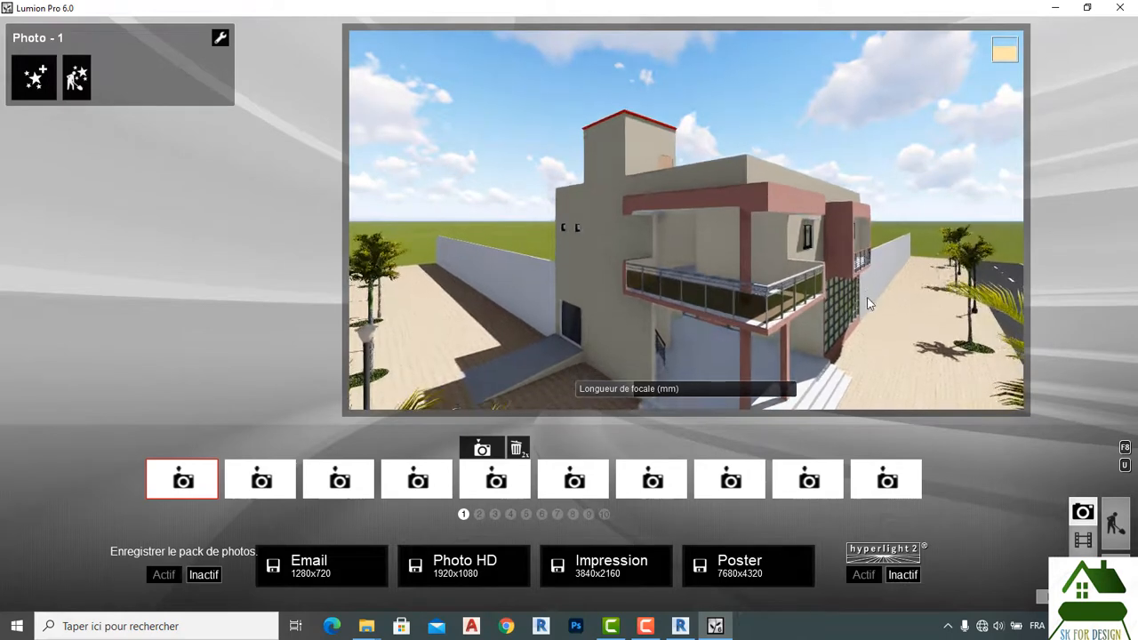
key(e)
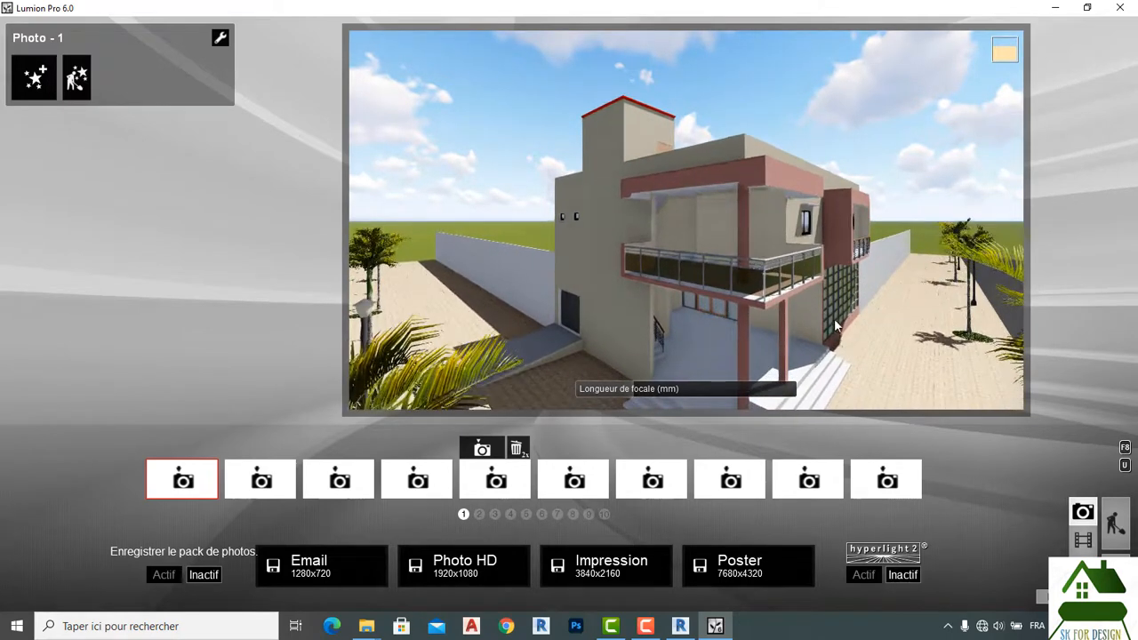
key(e)
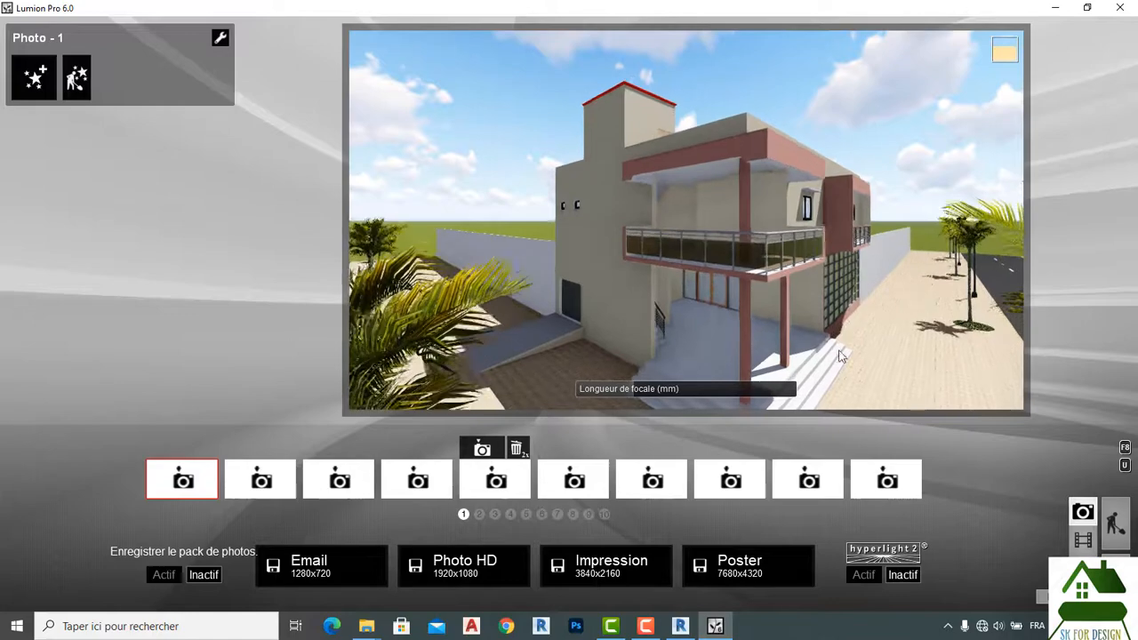
key(e)
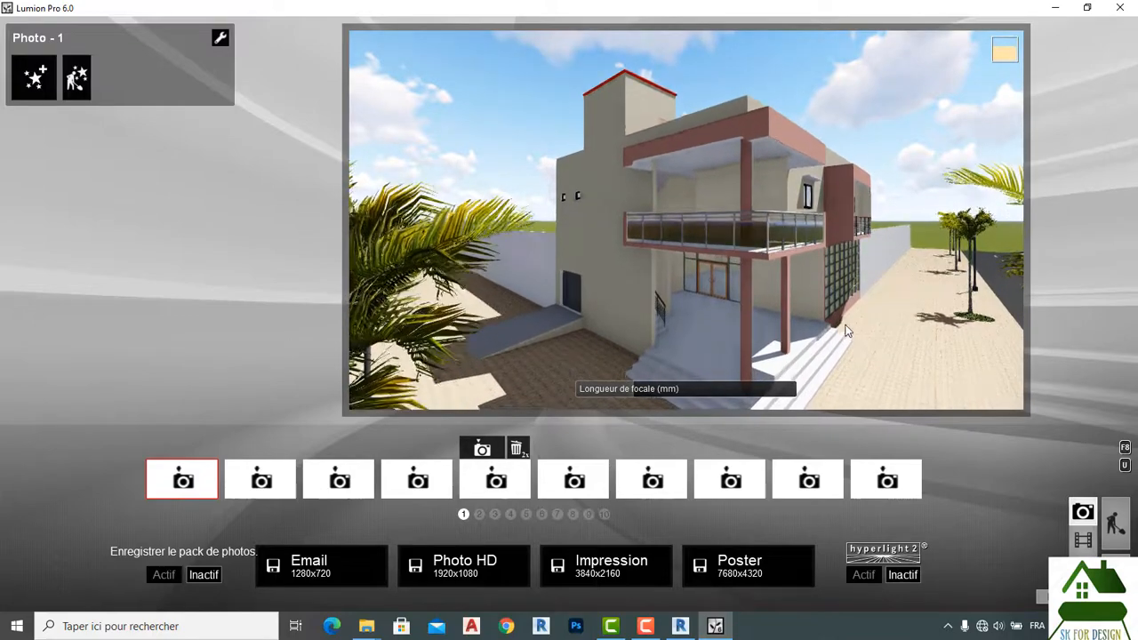
key(e)
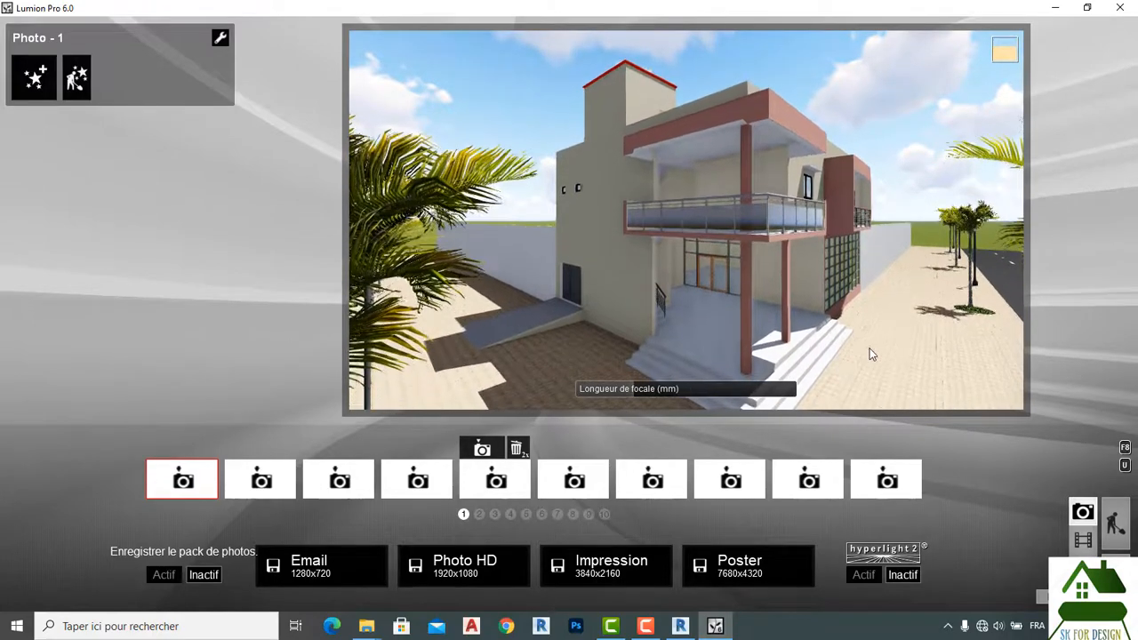
Pull the photo camera back and lower it to frame the entrance between the palms, street lamp and crosswalk.
key(d)
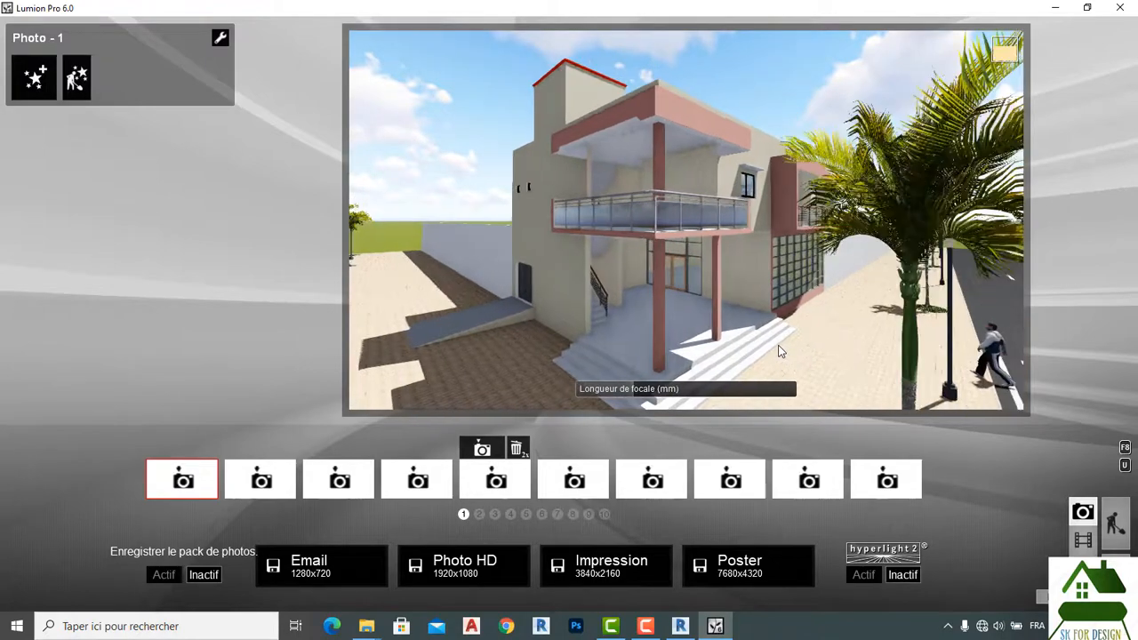
key(s)
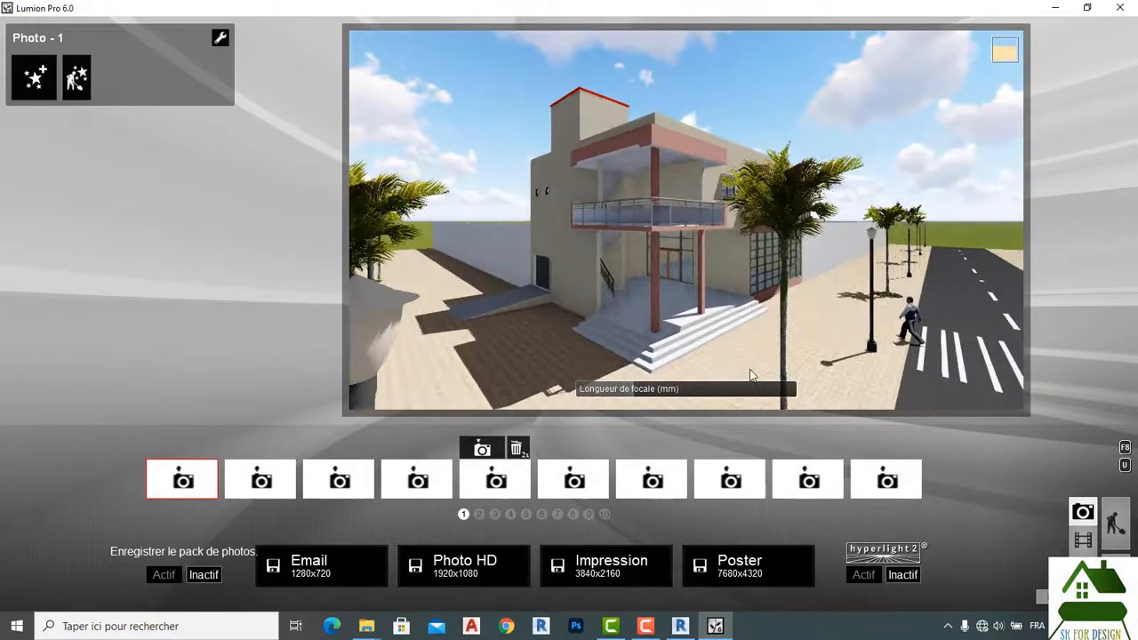
key(a)
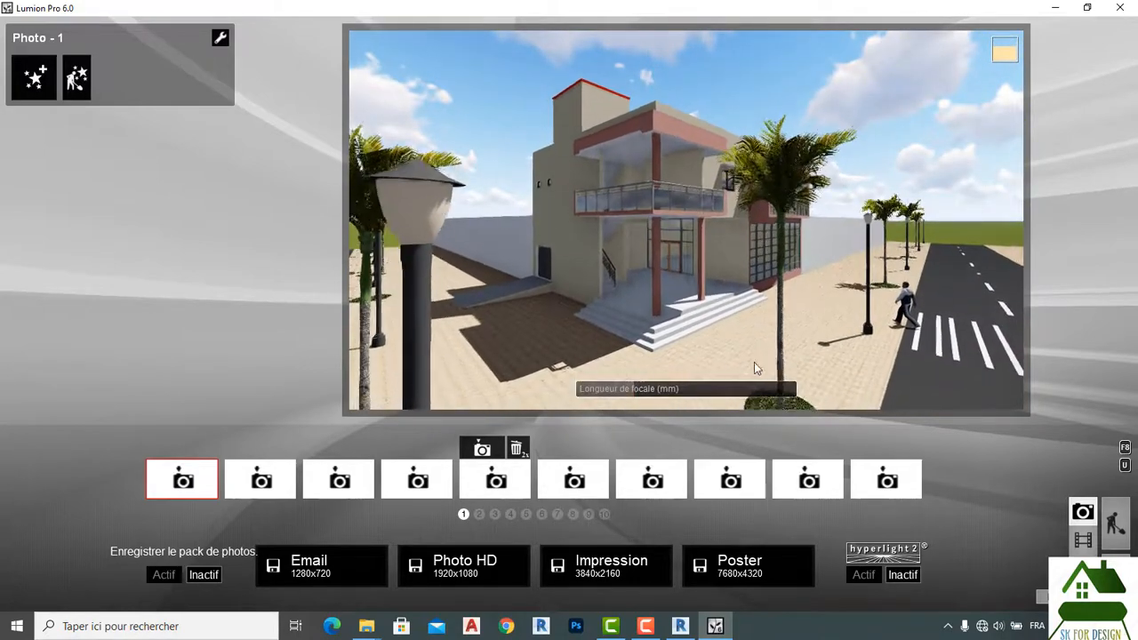
key(w)
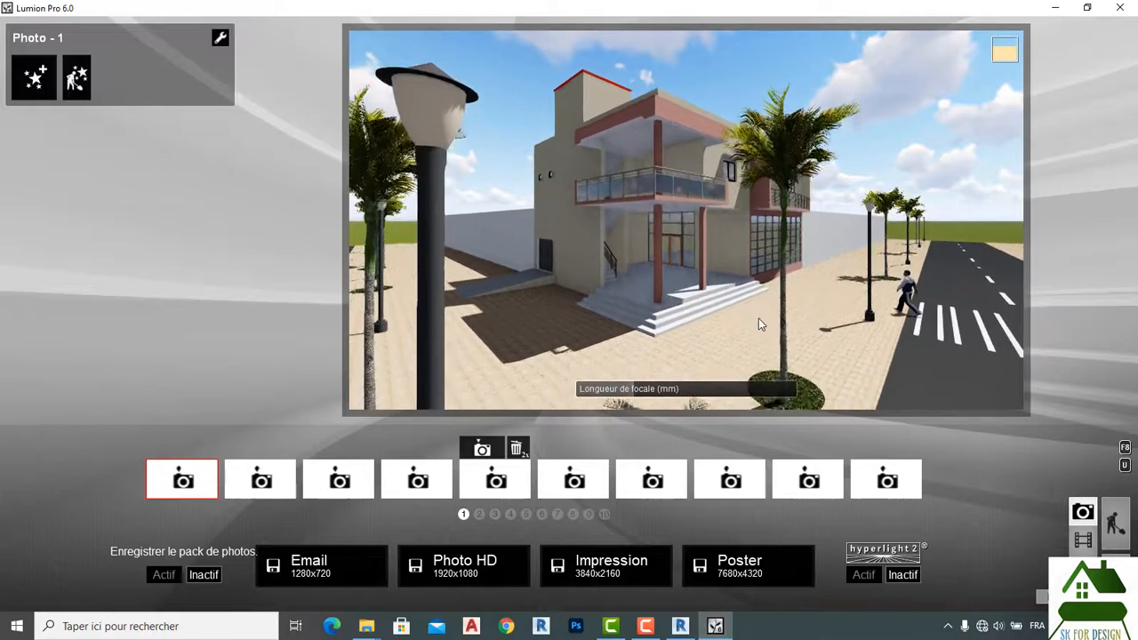
key(e)
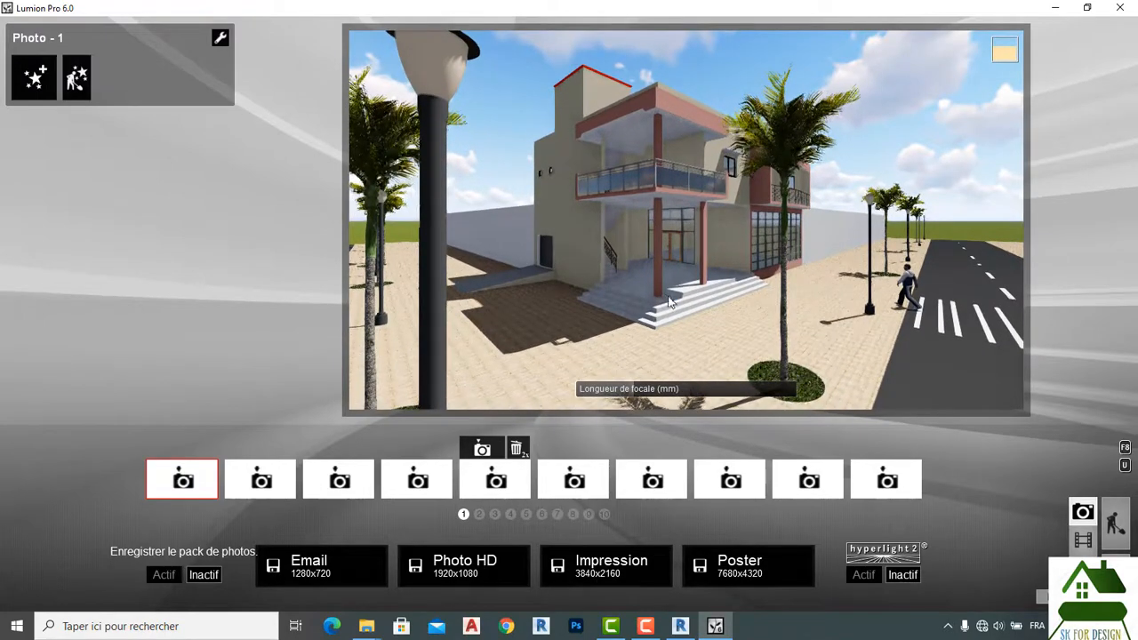
Examine the entrance porch, columns, staircase and glazed balcony up close, and return to the full corner view.
key(w)
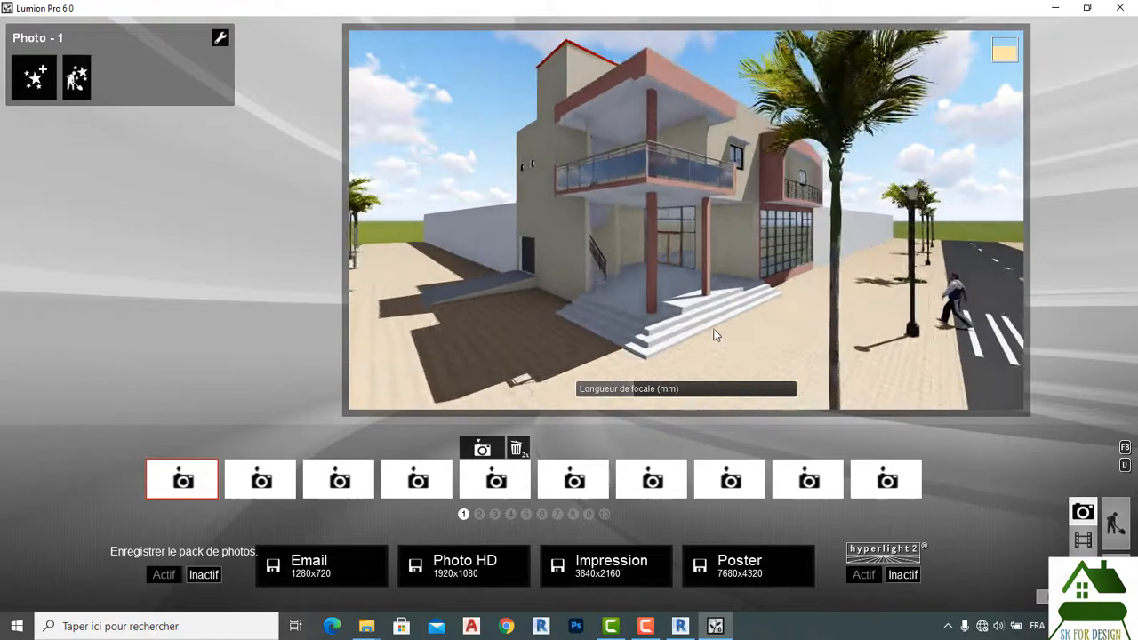
key(w)
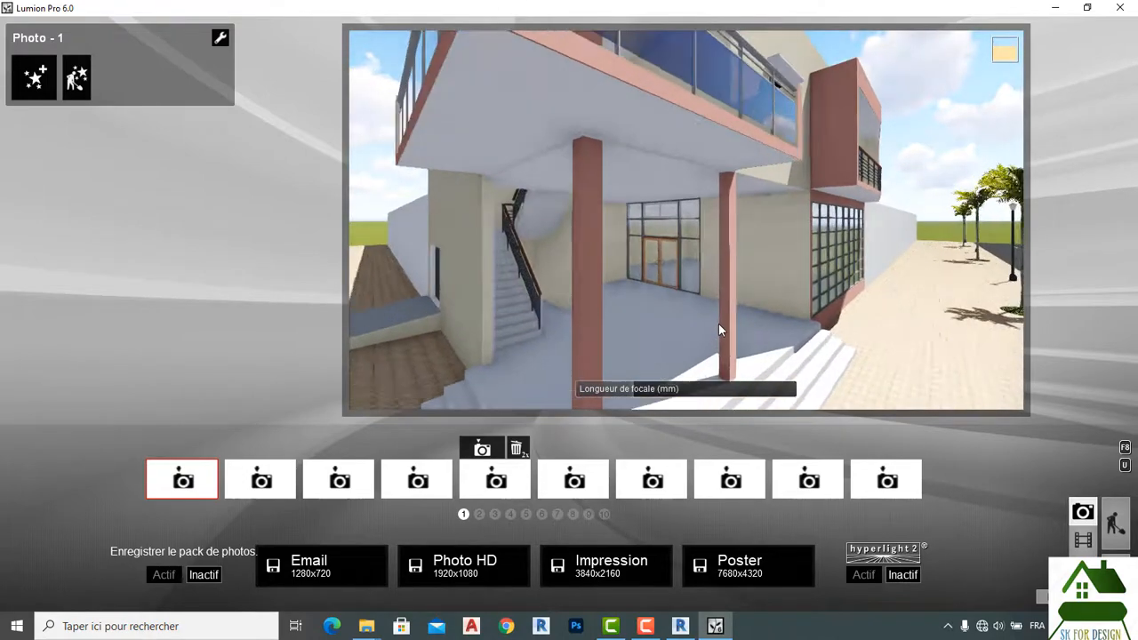
key(s)
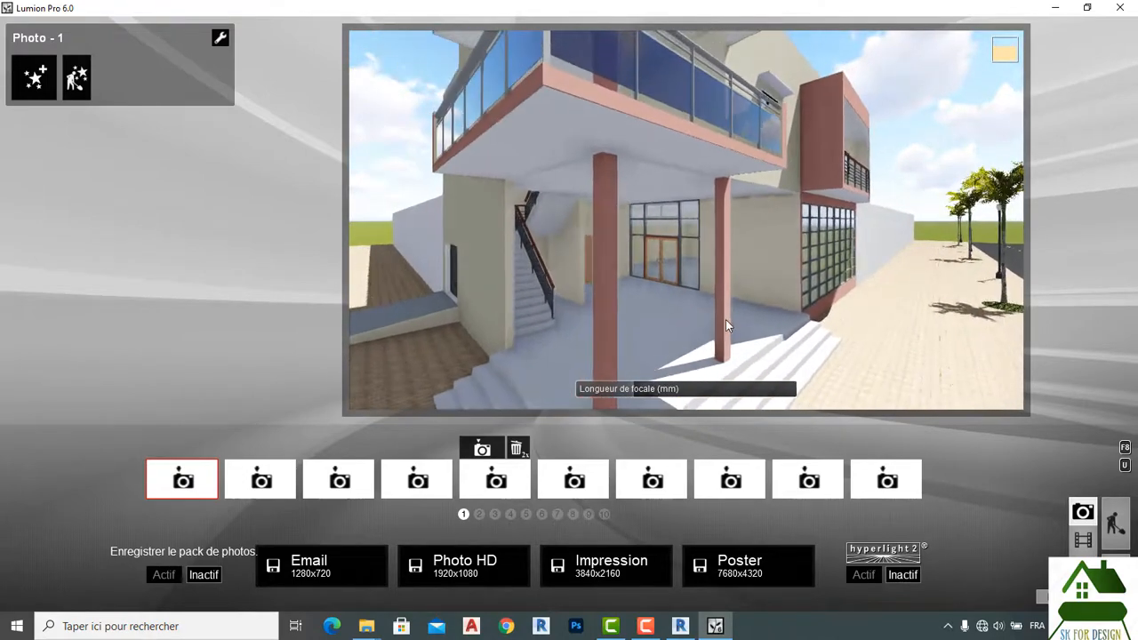
key(s)
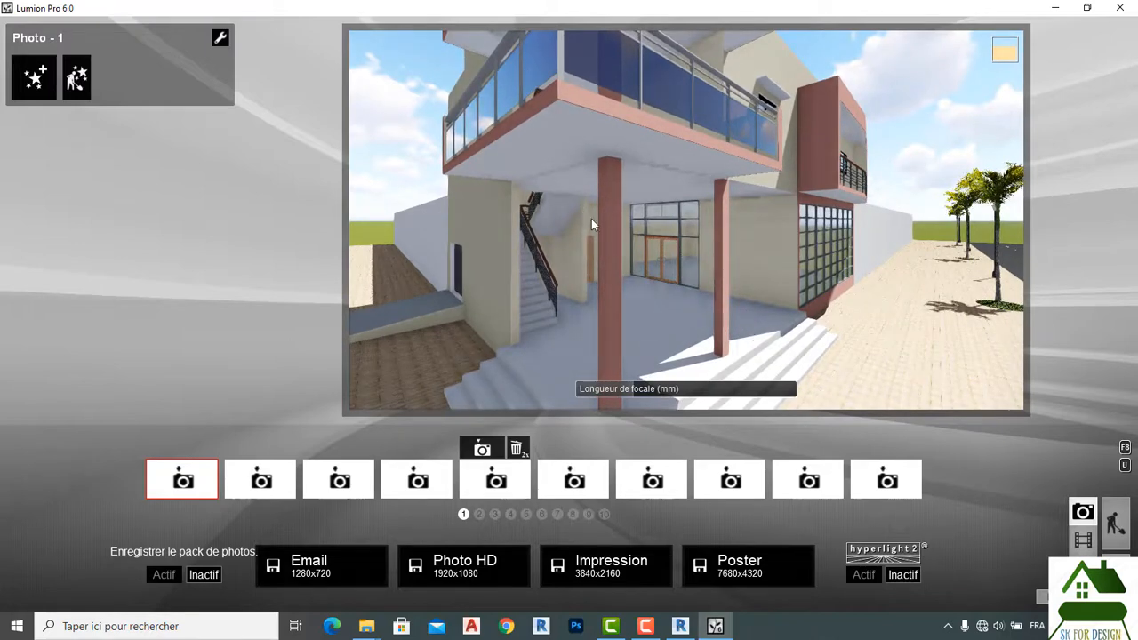
key(s)
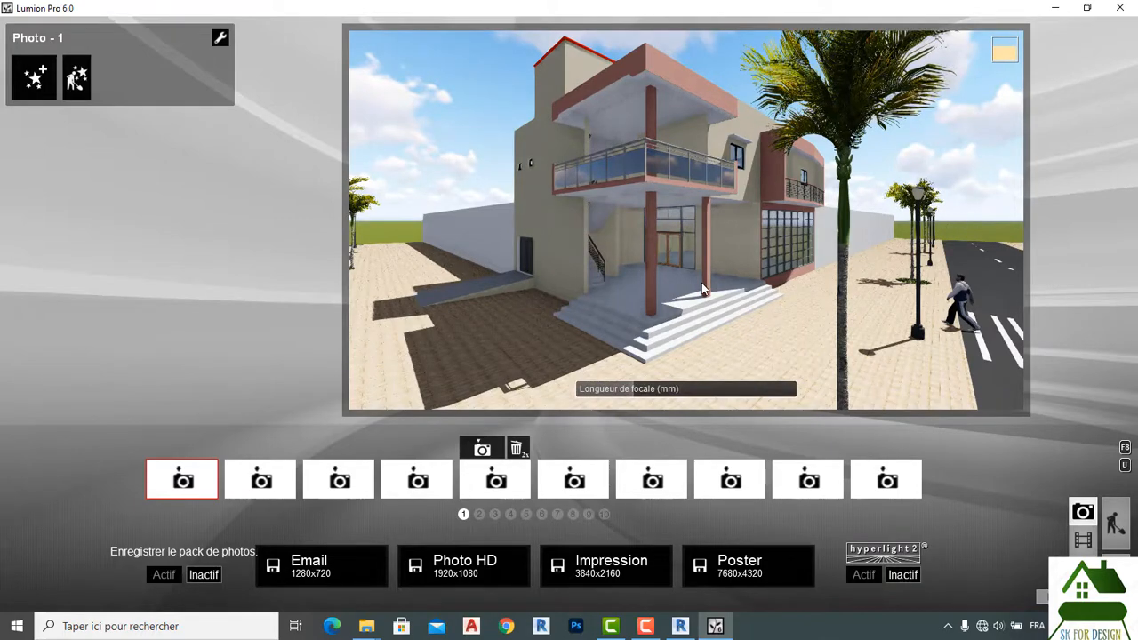
Compose the photo from above street level, framing the building corner between two palms with the foreground lamp and crosswalk in view.
scroll(702, 290, down, 5)
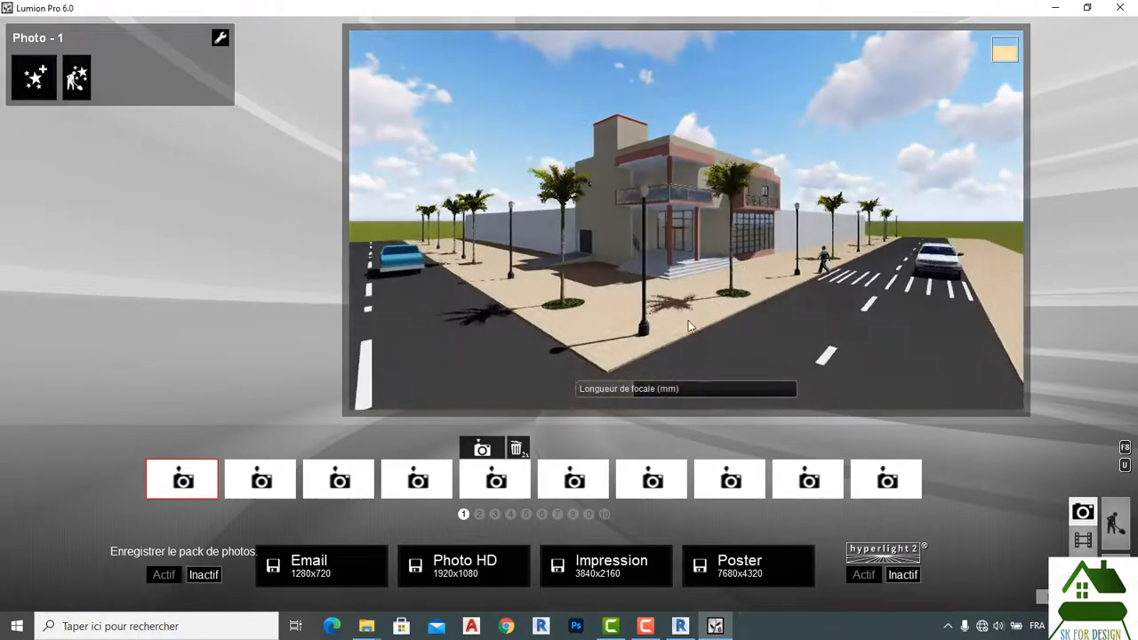
scroll(690, 329, down, 2)
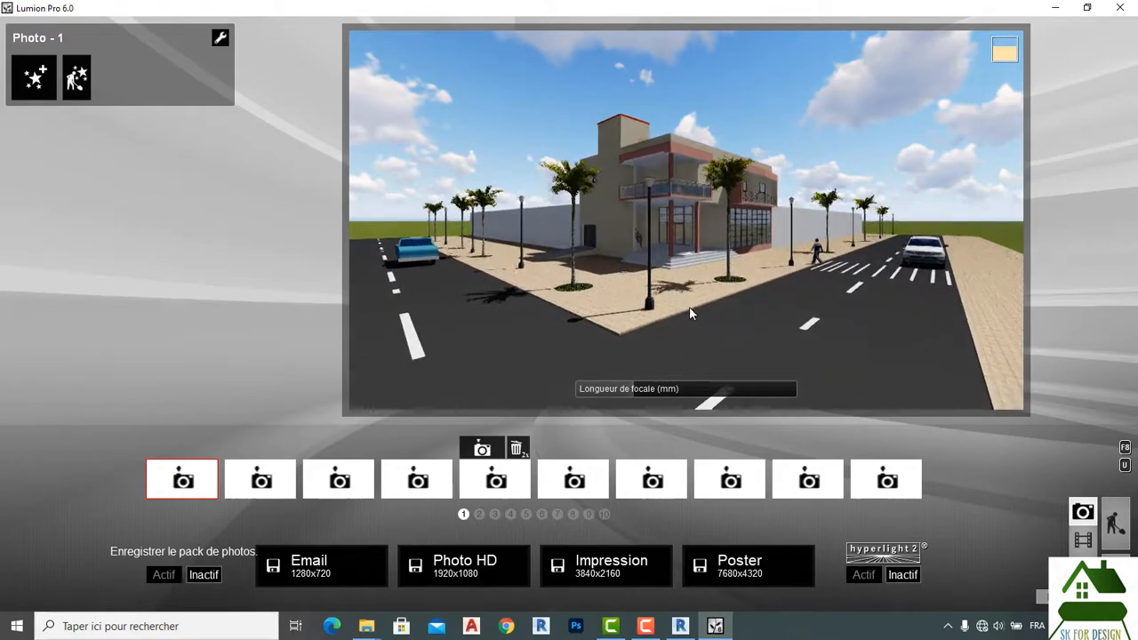
key(e)
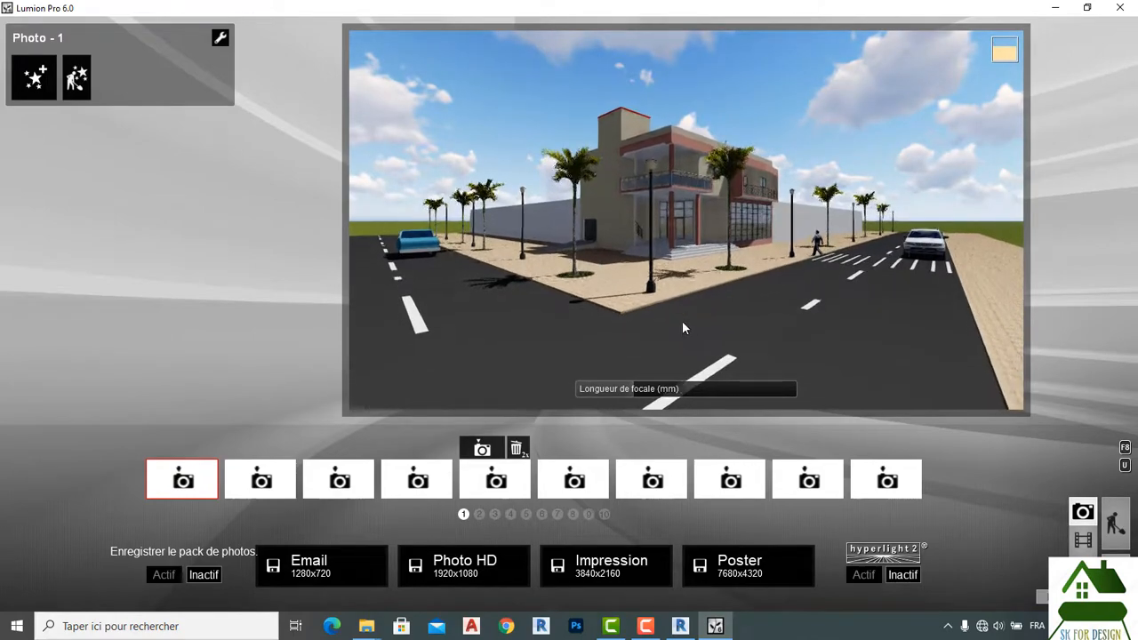
scroll(827, 354, up, 5)
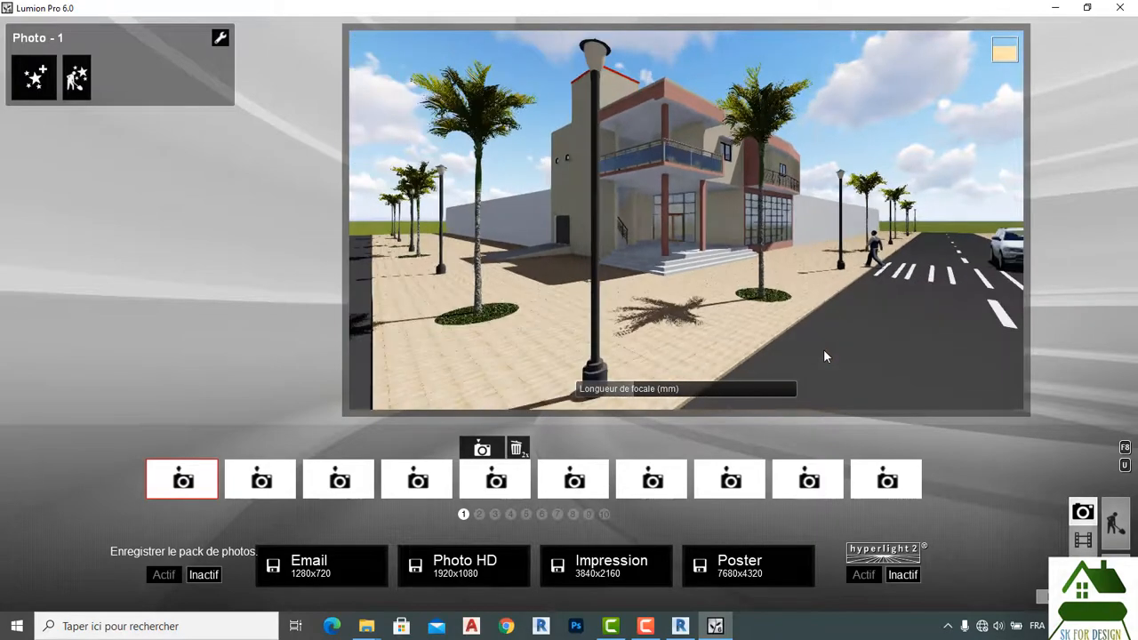
scroll(823, 355, down, 2)
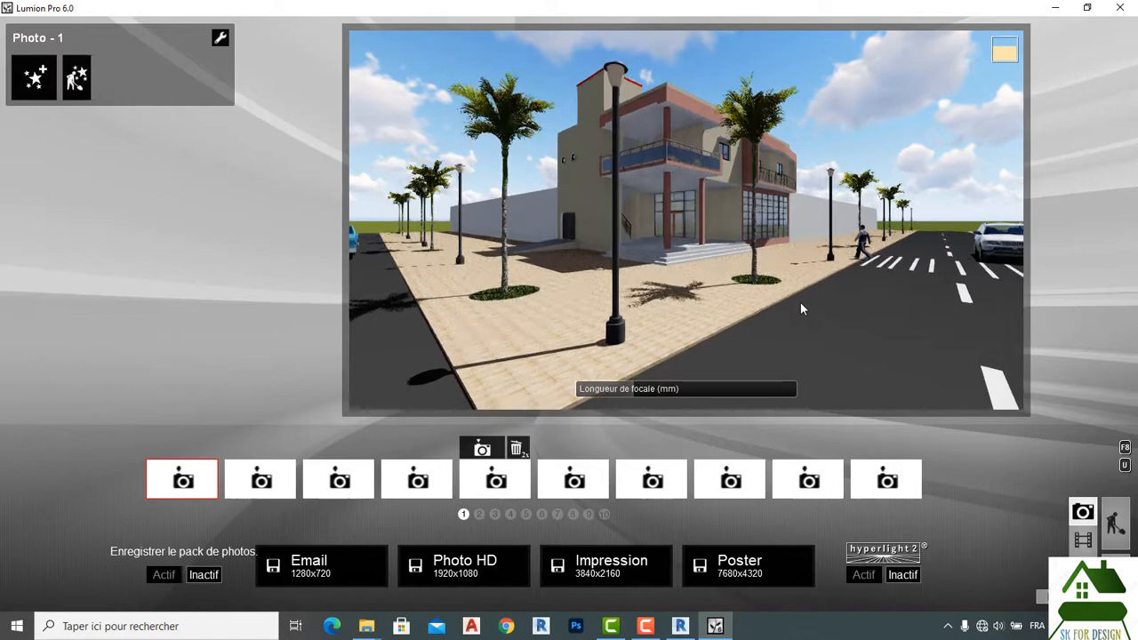
middle_drag(769, 248, 775, 330)
middle_drag(791, 186, 791, 257)
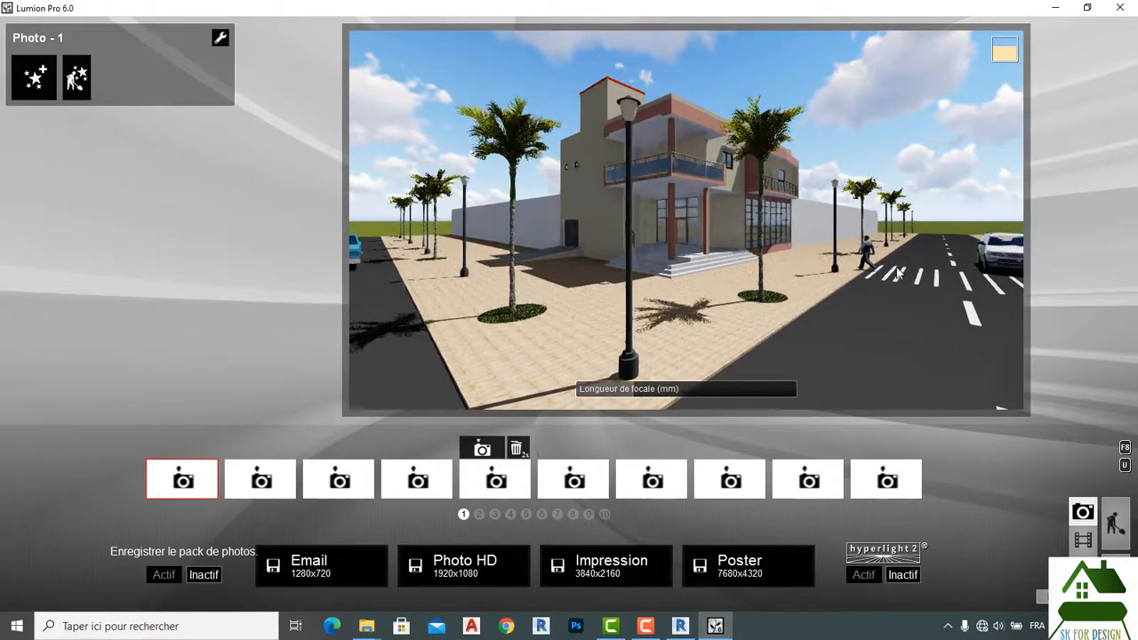
scroll(899, 273, up, 3)
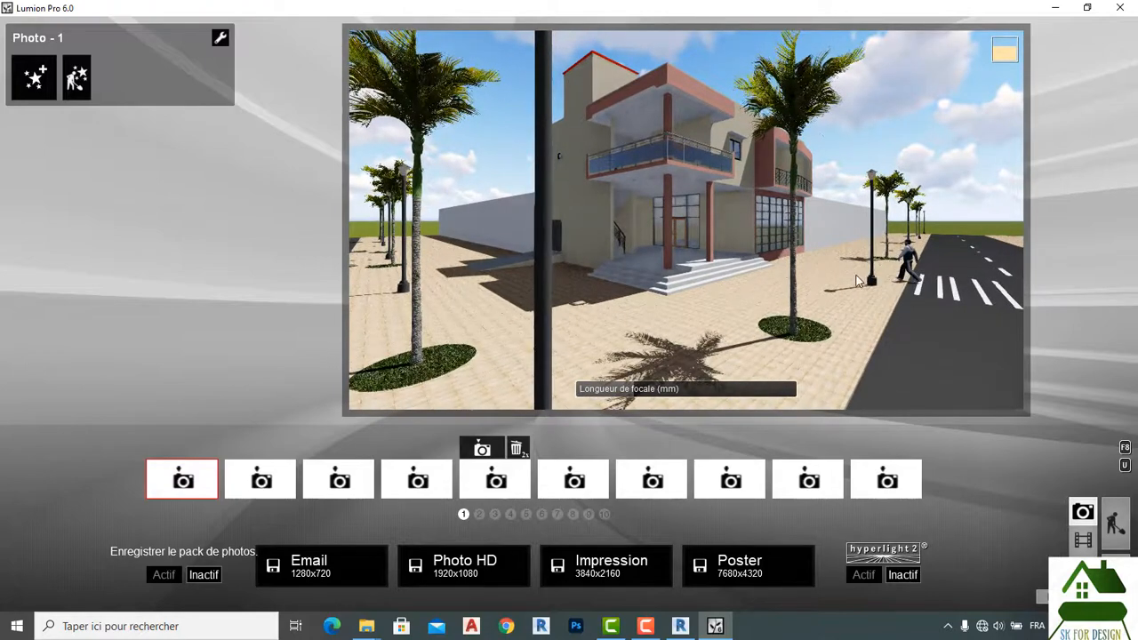
middle_drag(856, 275, 796, 287)
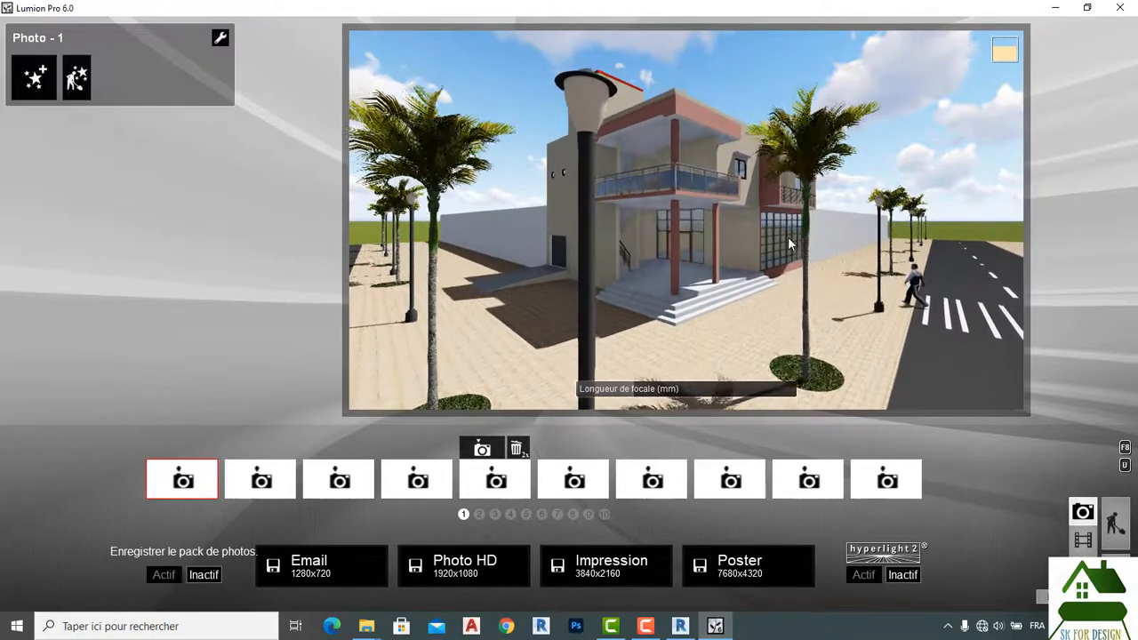
middle_drag(788, 236, 794, 323)
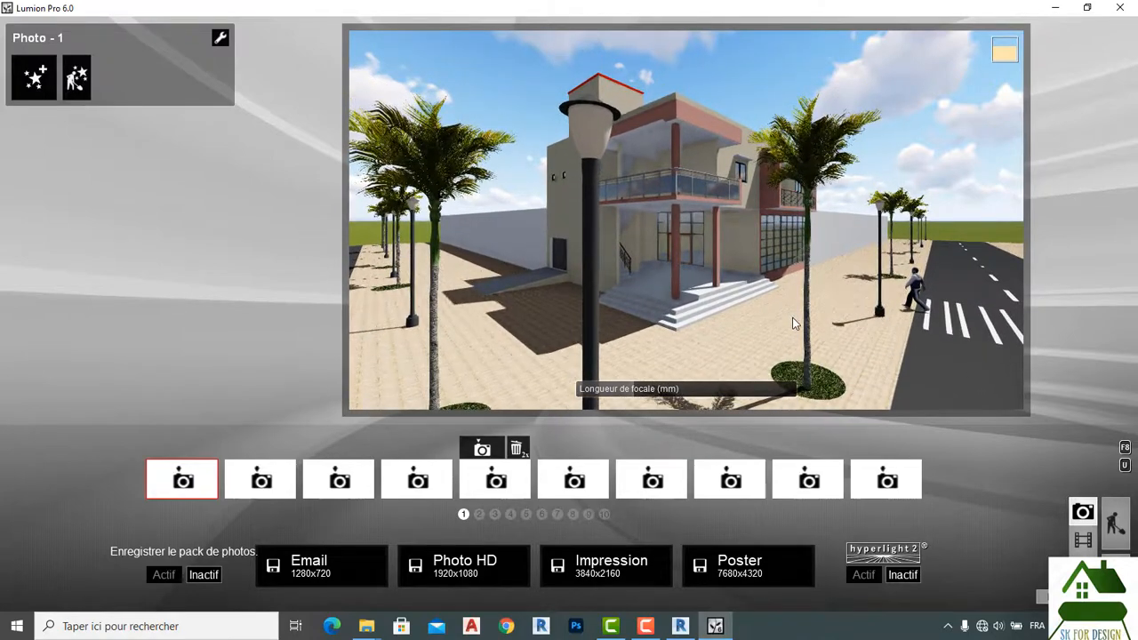
key(s)
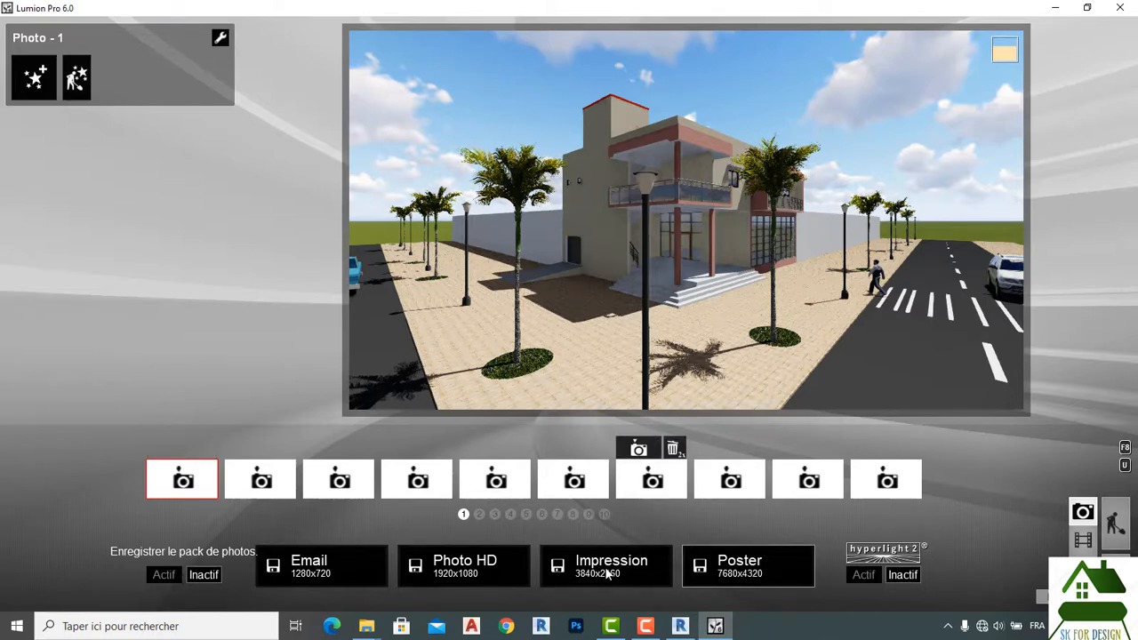
click(744, 573)
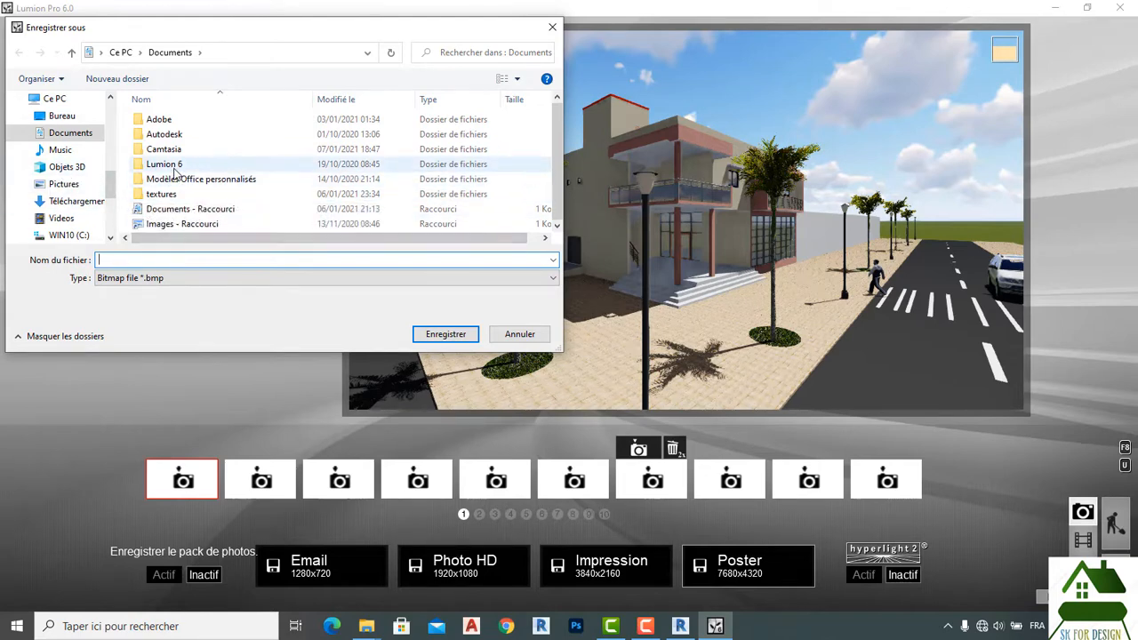
click(71, 184)
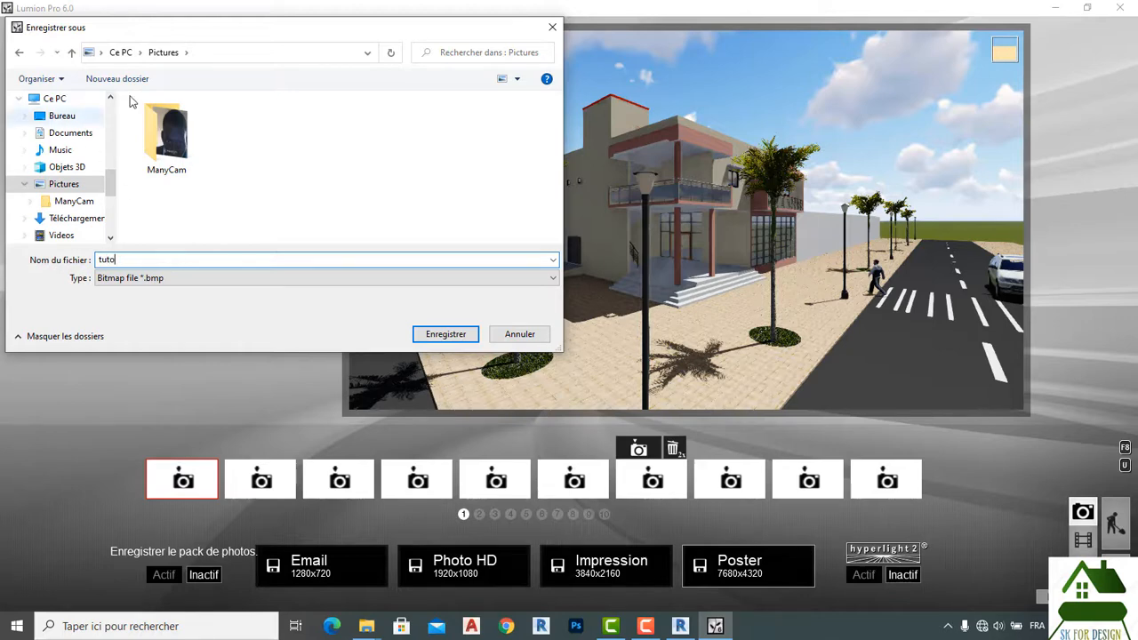
click(559, 28)
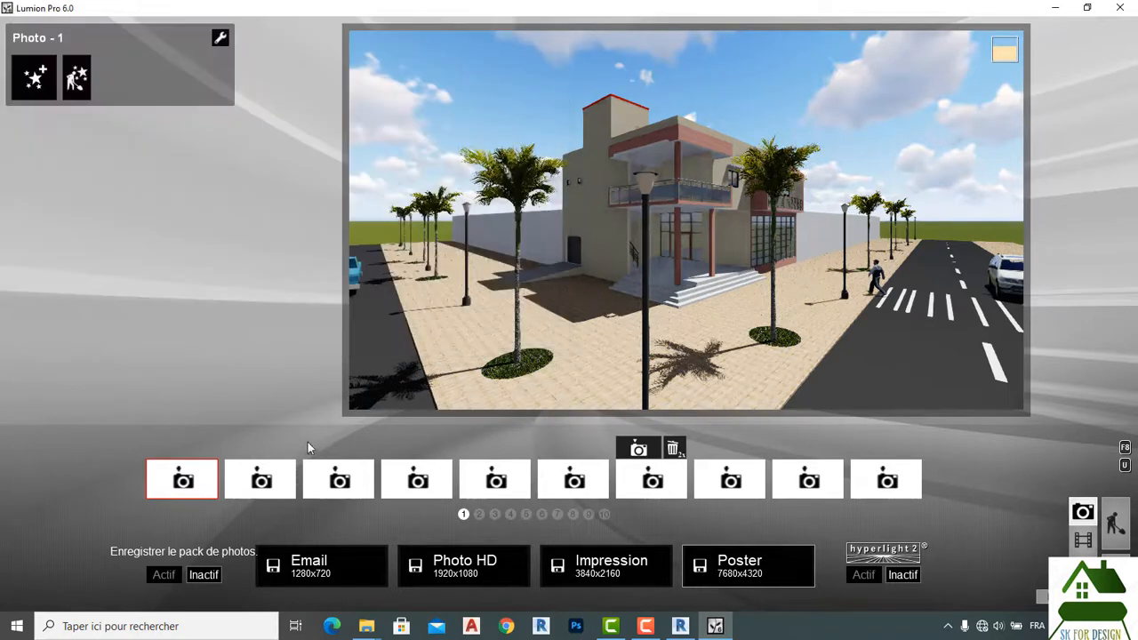
click(333, 576)
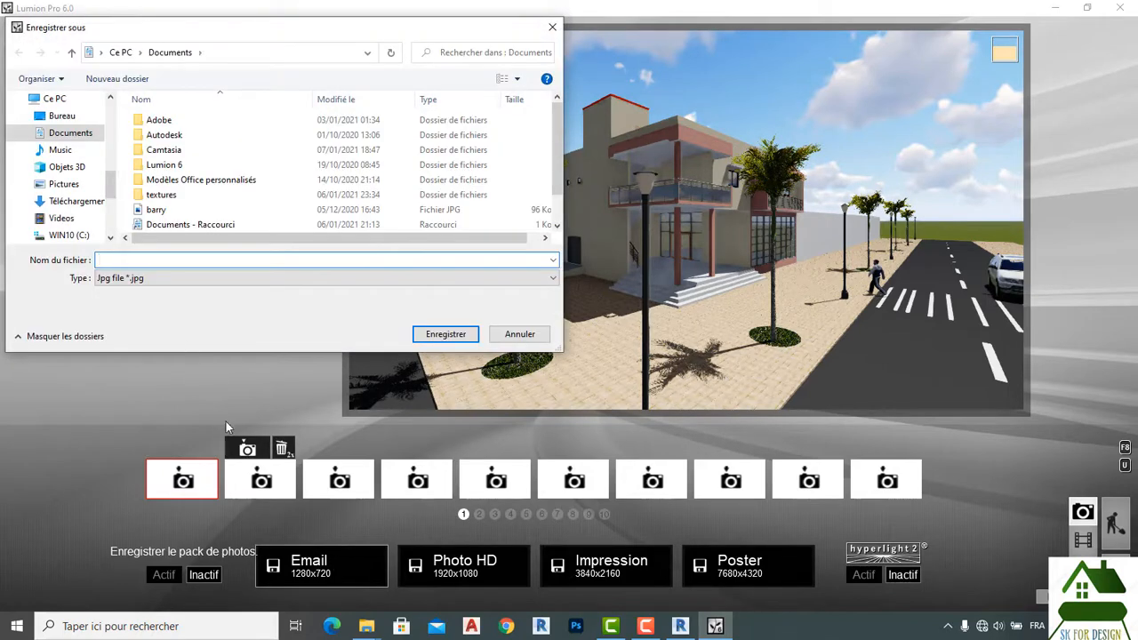
key(Escape)
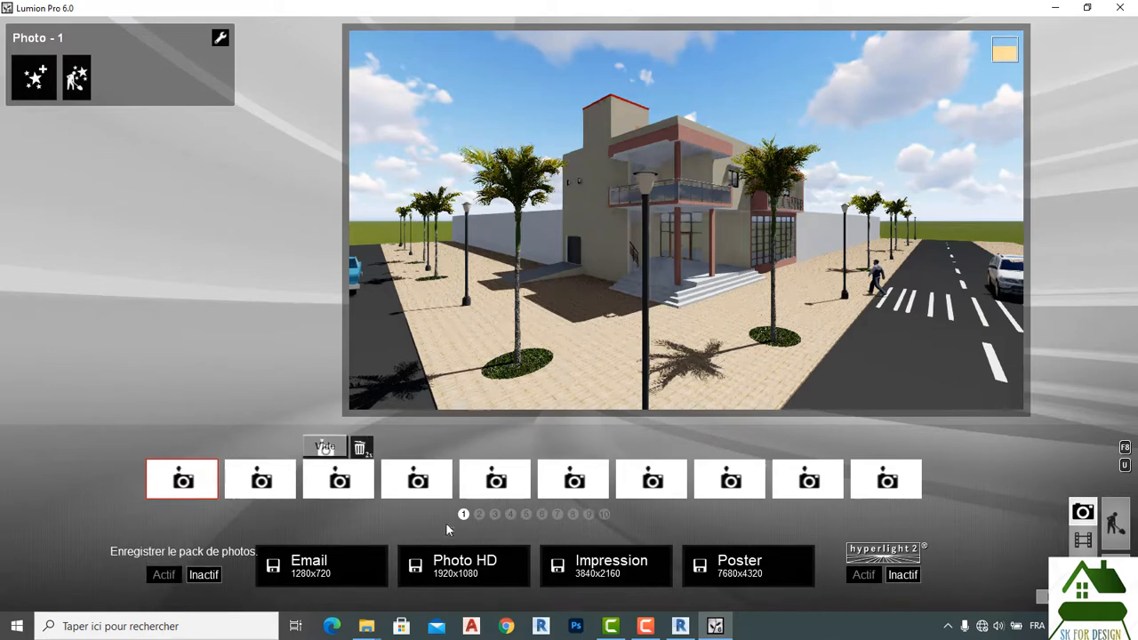
Render the current photo view at Email size, 1280x720, and save it as the JPG file tuto1 in Documents.
click(298, 573)
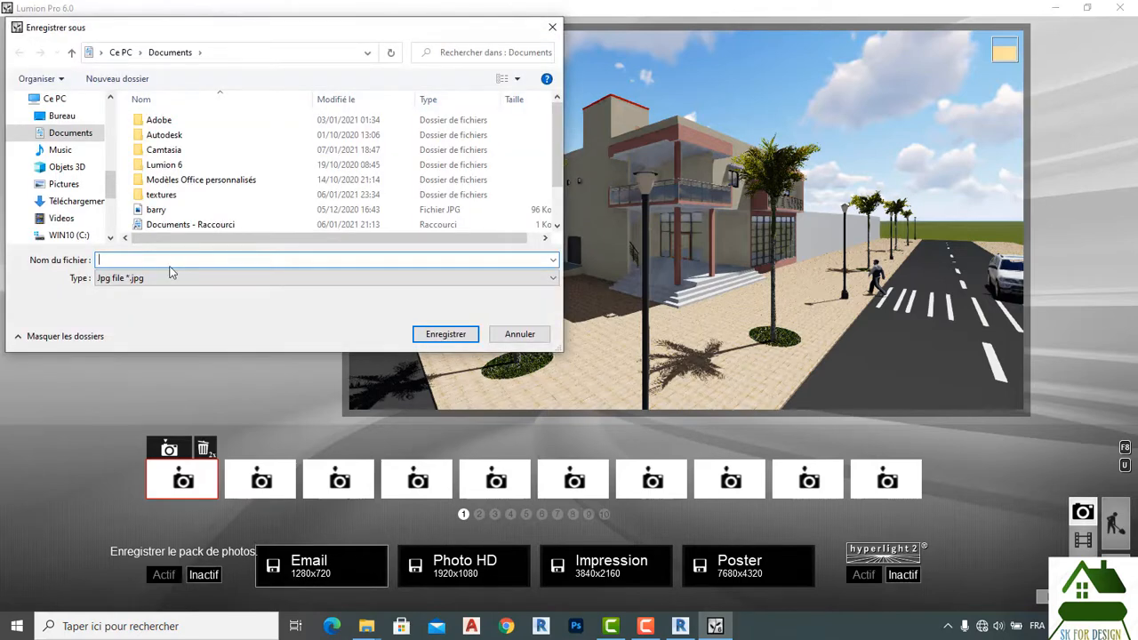
text(t)
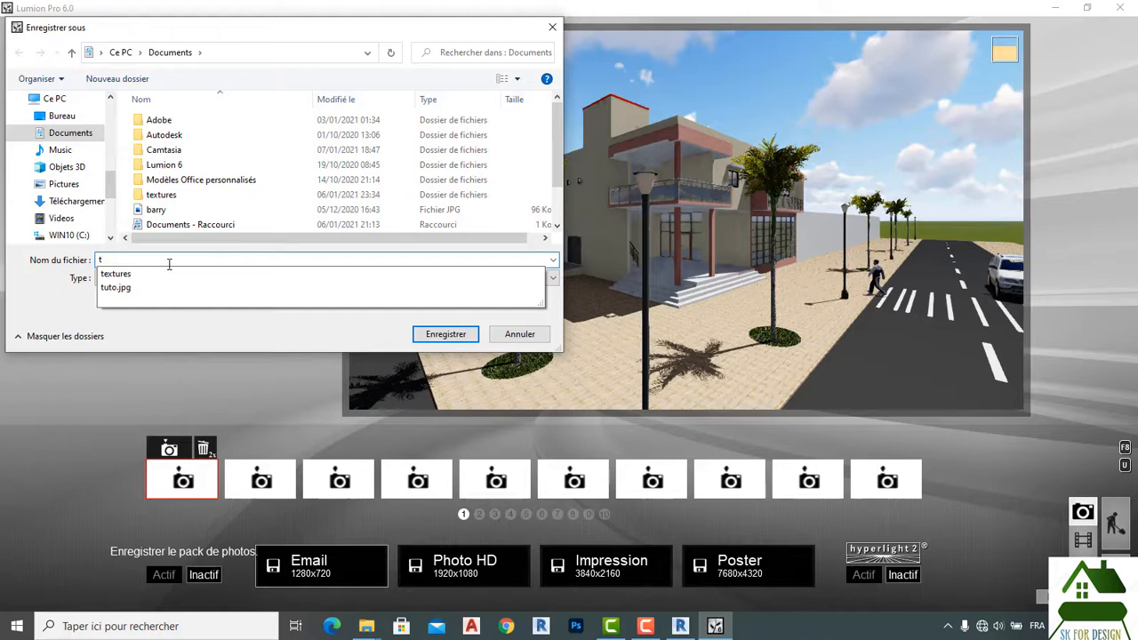
key(BackSpace)
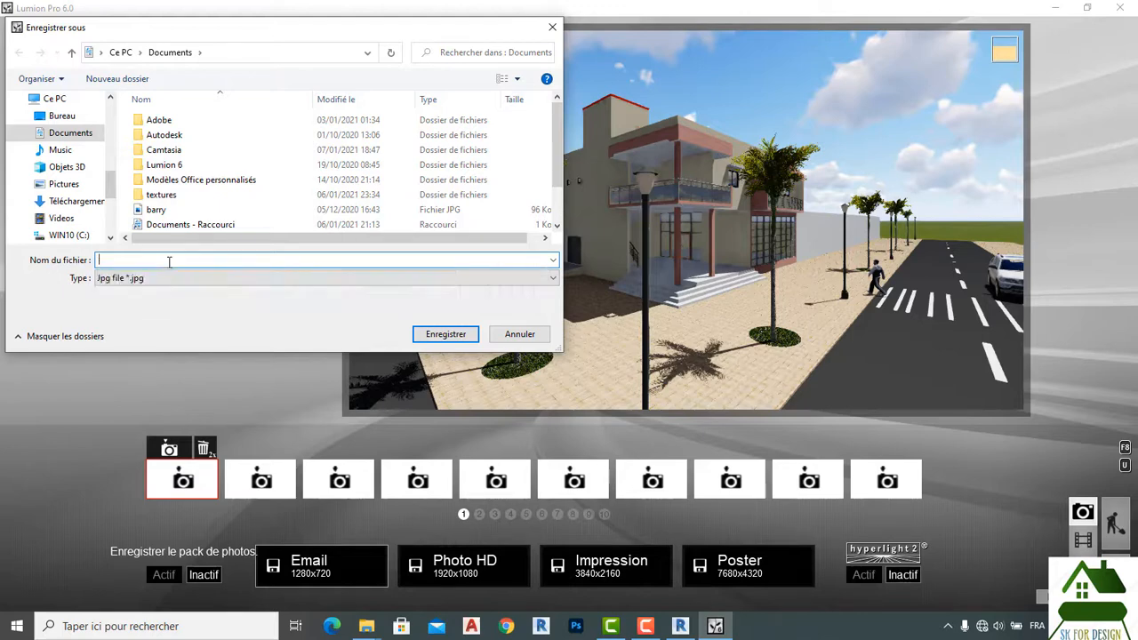
text(t)
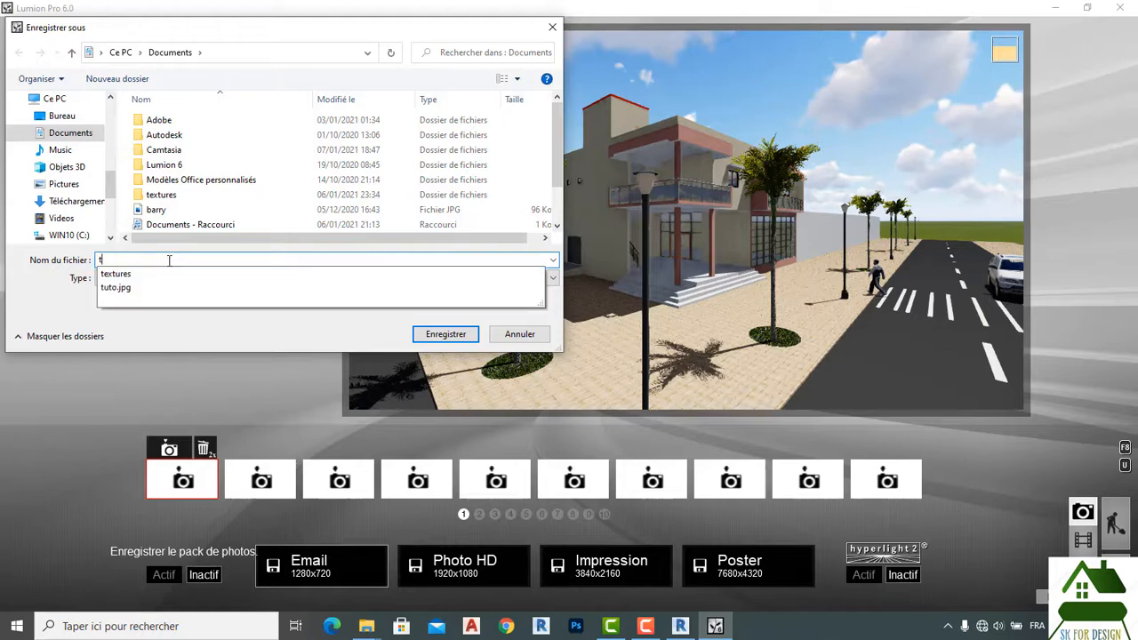
text(uto1)
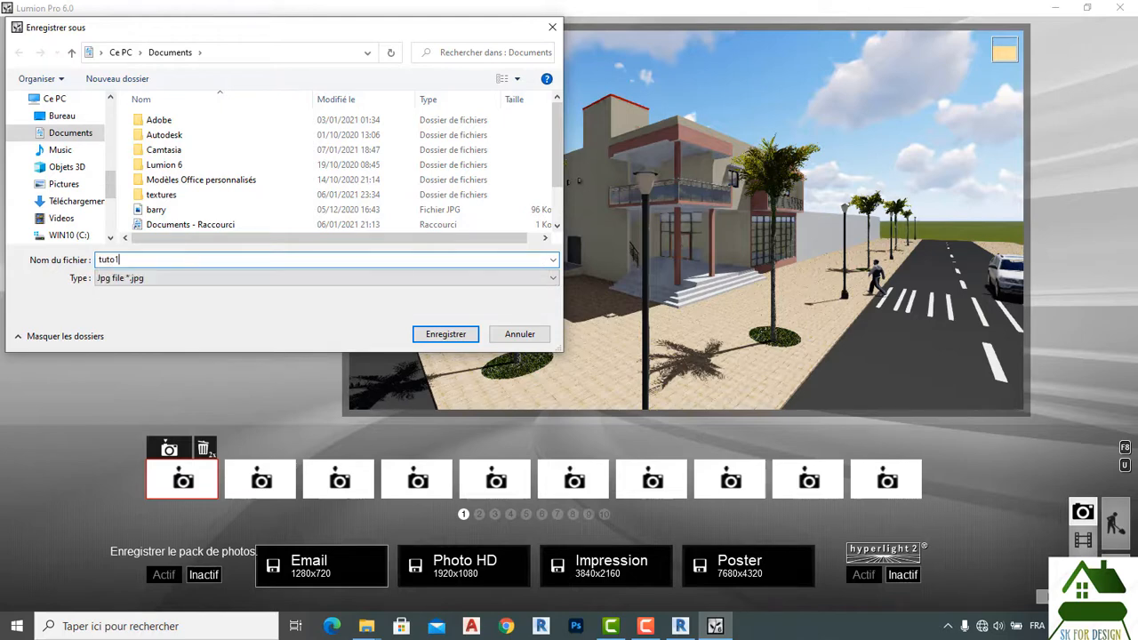
click(446, 334)
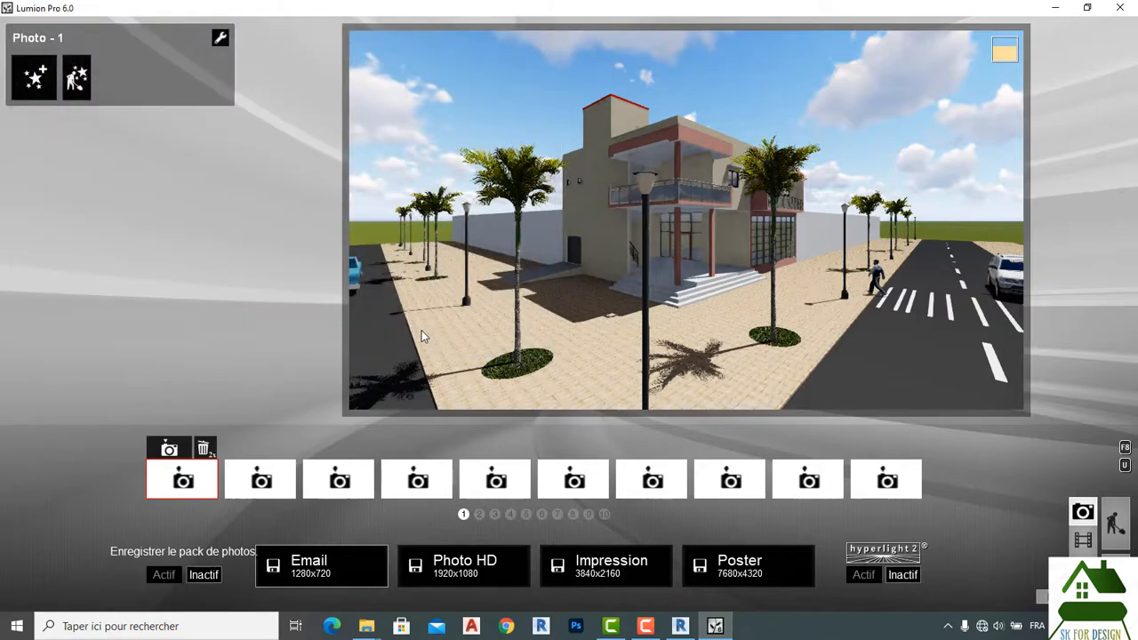
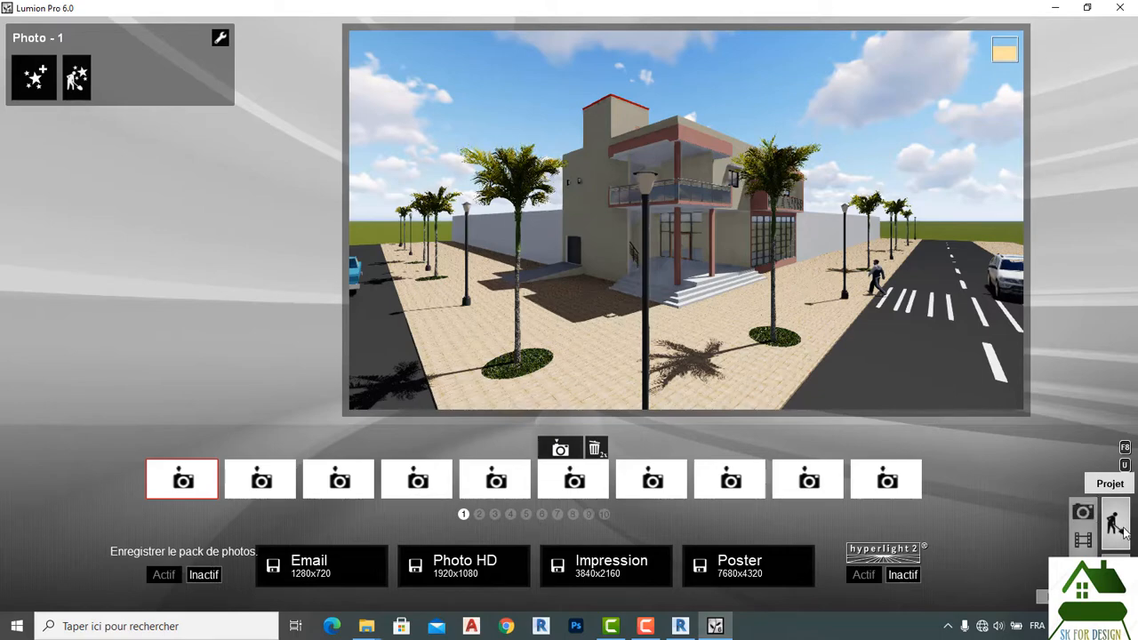
Return to build mode and place Light Fill lights on the heads of the foreground street lamp and the lamp by the crosswalk.
click(1126, 531)
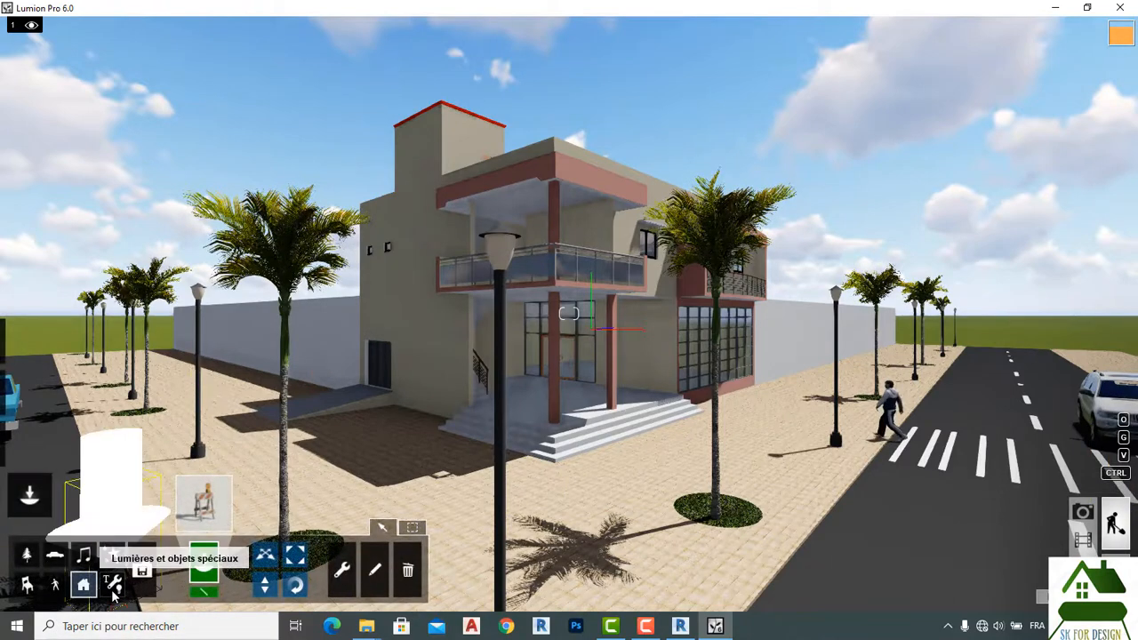
click(113, 587)
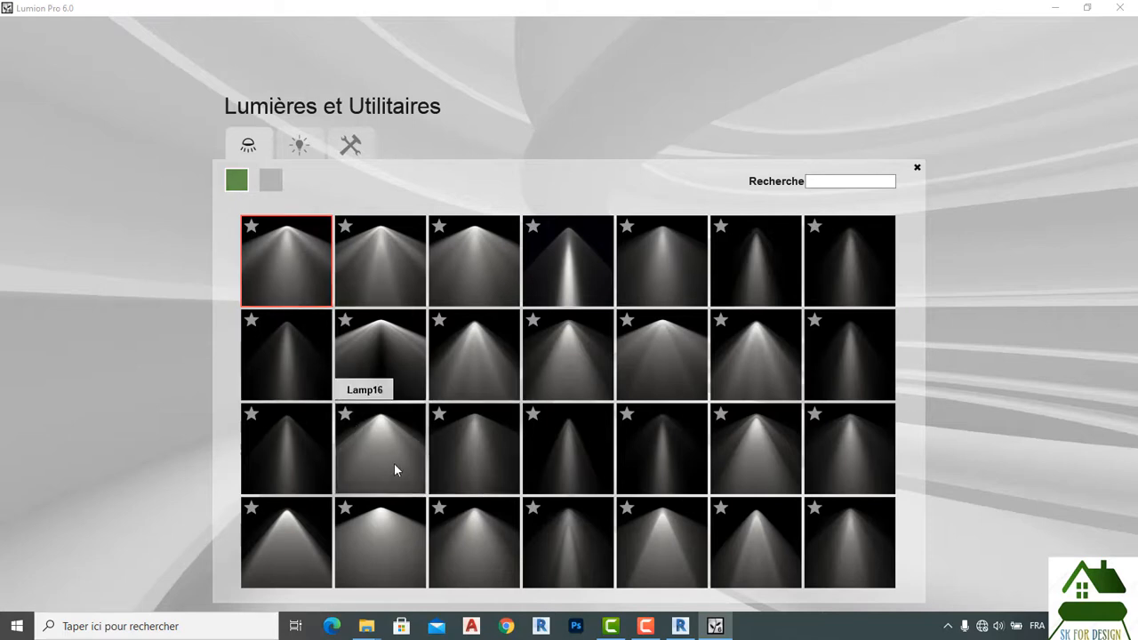
click(273, 181)
click(303, 148)
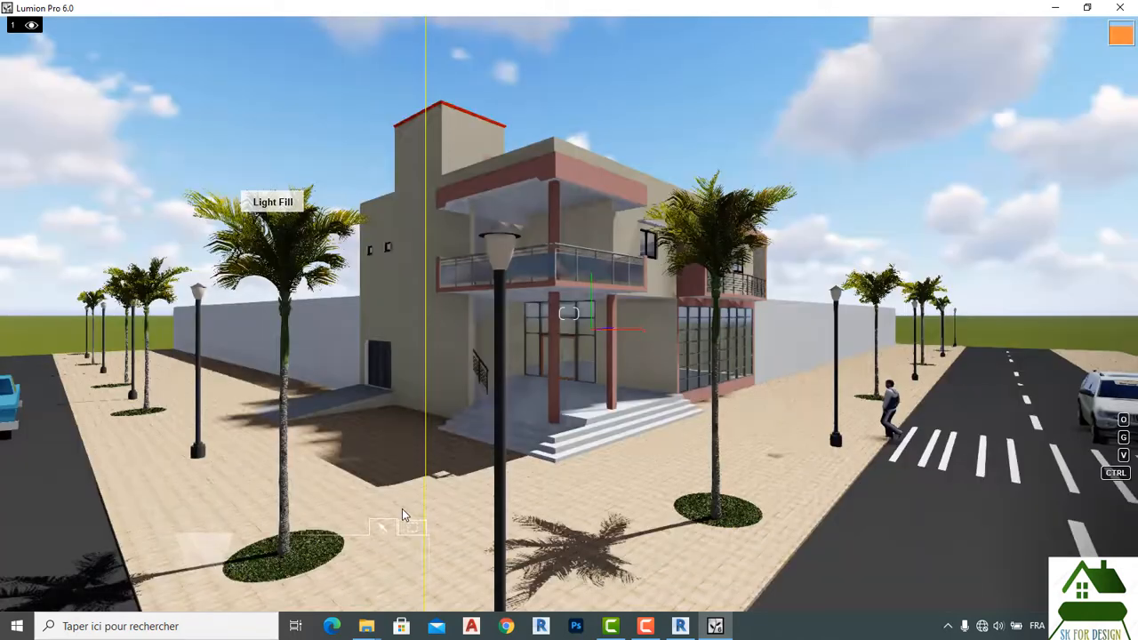
click(402, 509)
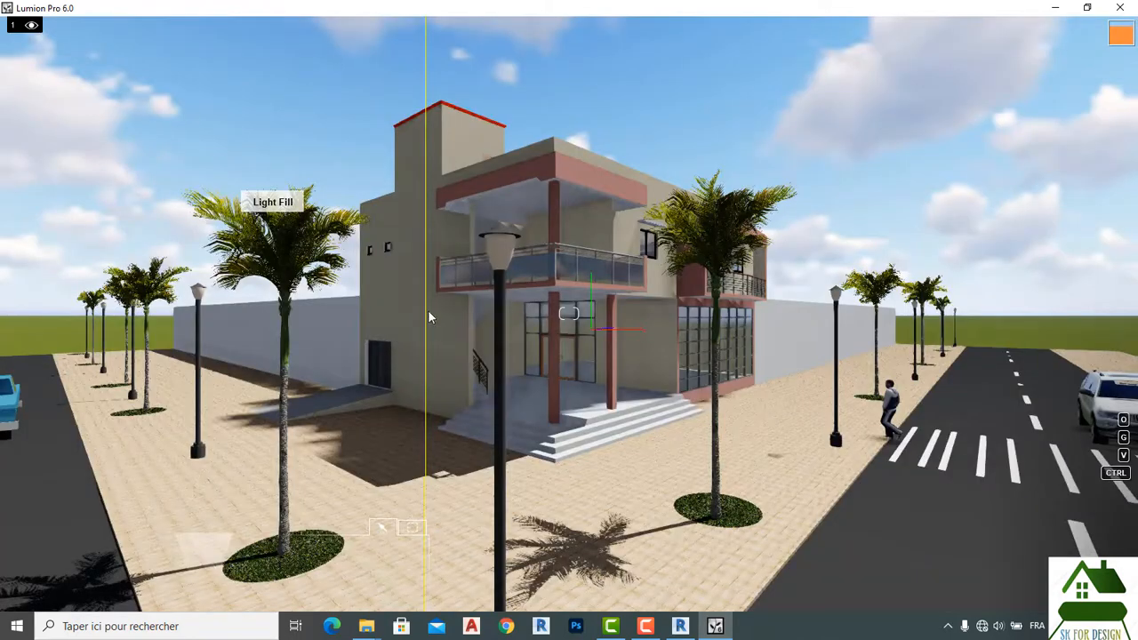
click(496, 262)
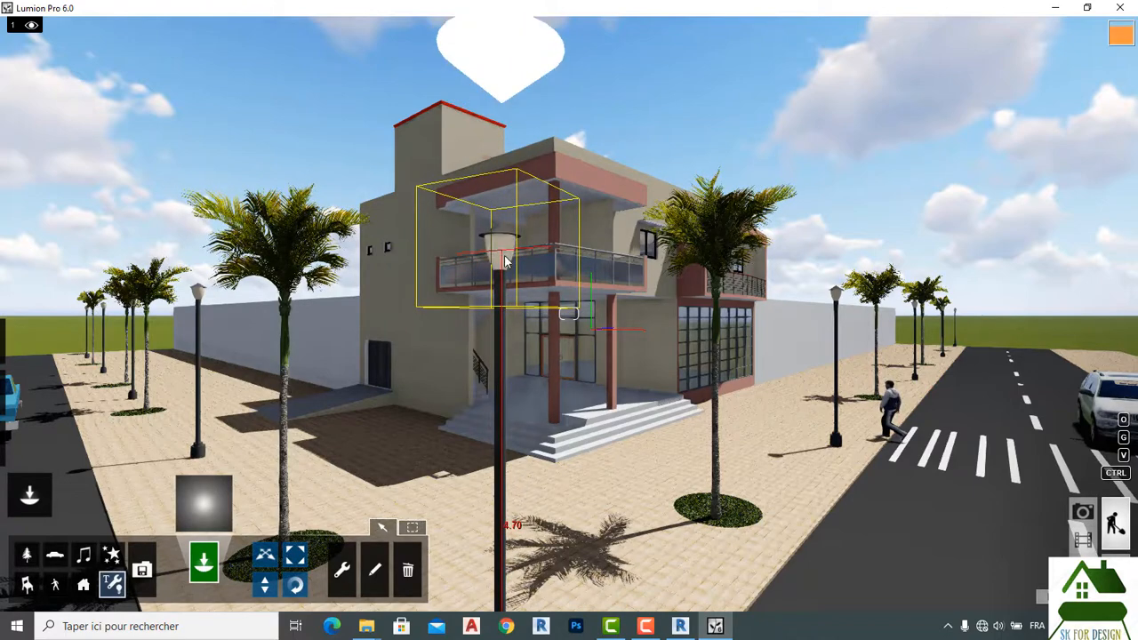
click(838, 301)
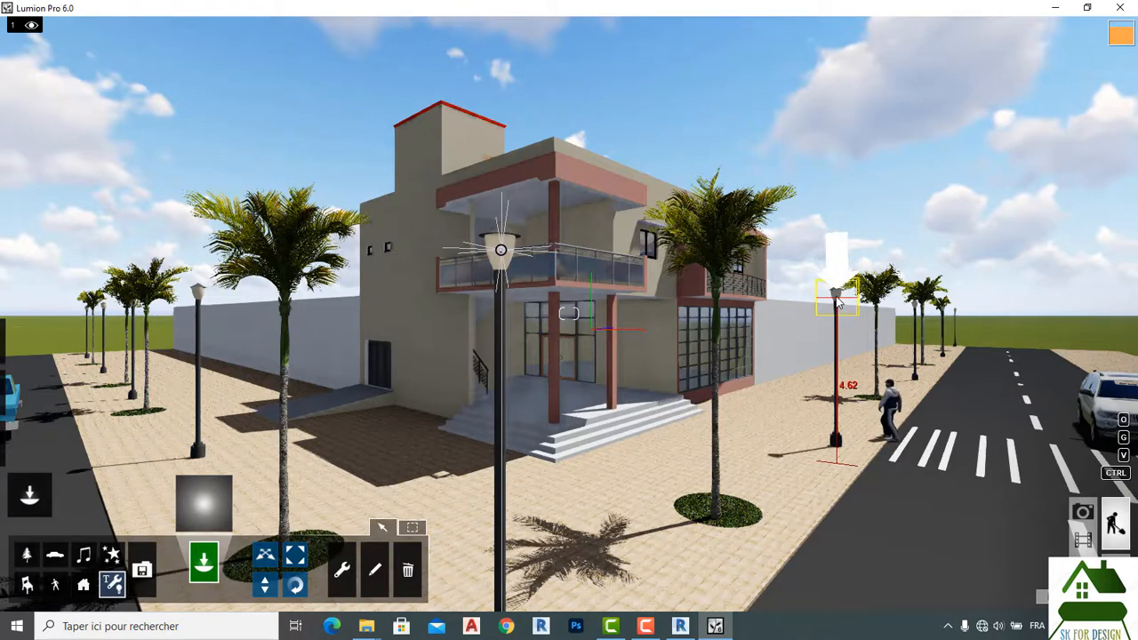
click(202, 300)
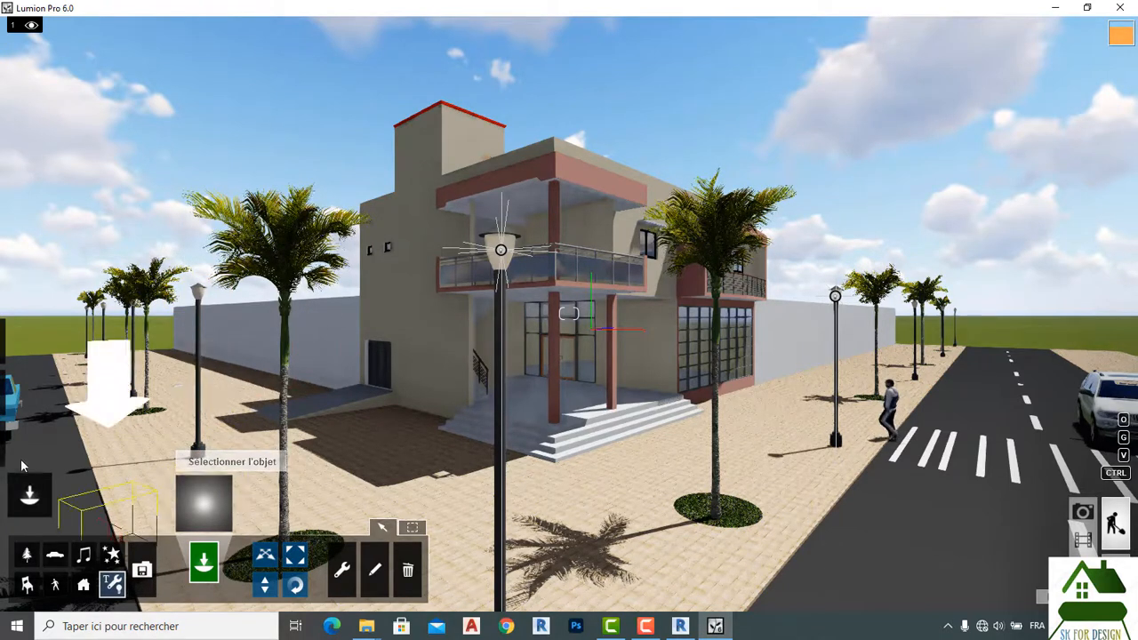
Turn the sun direction to just east of north and lower the sun height below the horizon for a night scene.
mouse_move(25, 468)
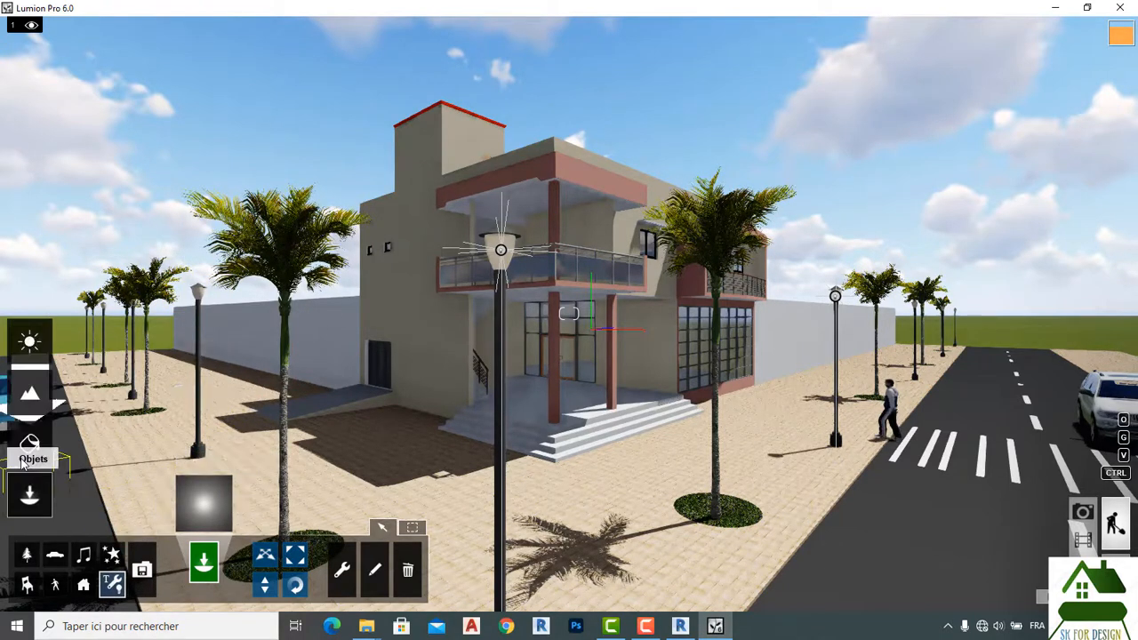
click(30, 342)
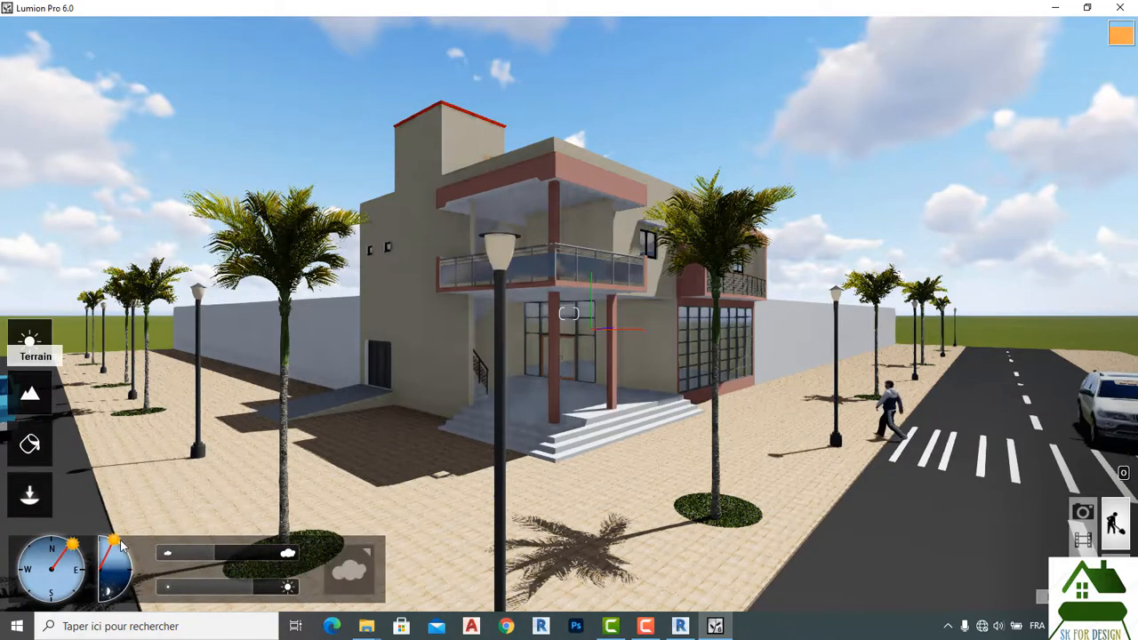
mouse_move(120, 547)
mouse_down()
mouse_move(121, 603)
mouse_move(109, 602)
mouse_move(126, 569)
mouse_move(120, 539)
mouse_move(71, 542)
mouse_move(84, 554)
mouse_up()
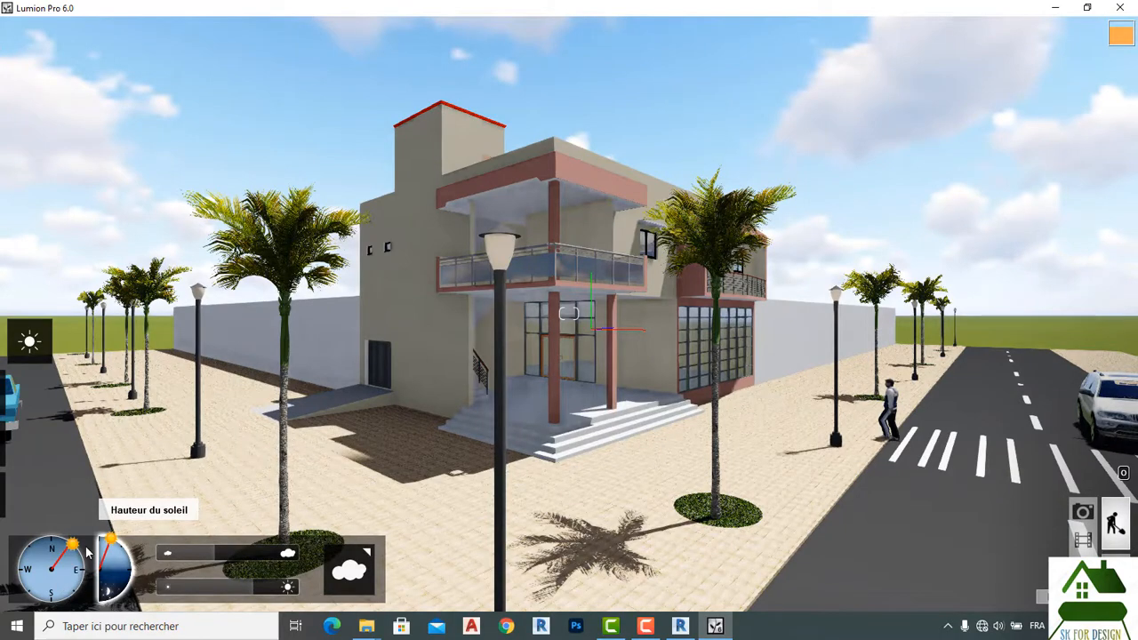
mouse_move(73, 587)
mouse_down()
mouse_move(63, 596)
mouse_move(29, 579)
mouse_move(56, 553)
mouse_move(78, 559)
mouse_up()
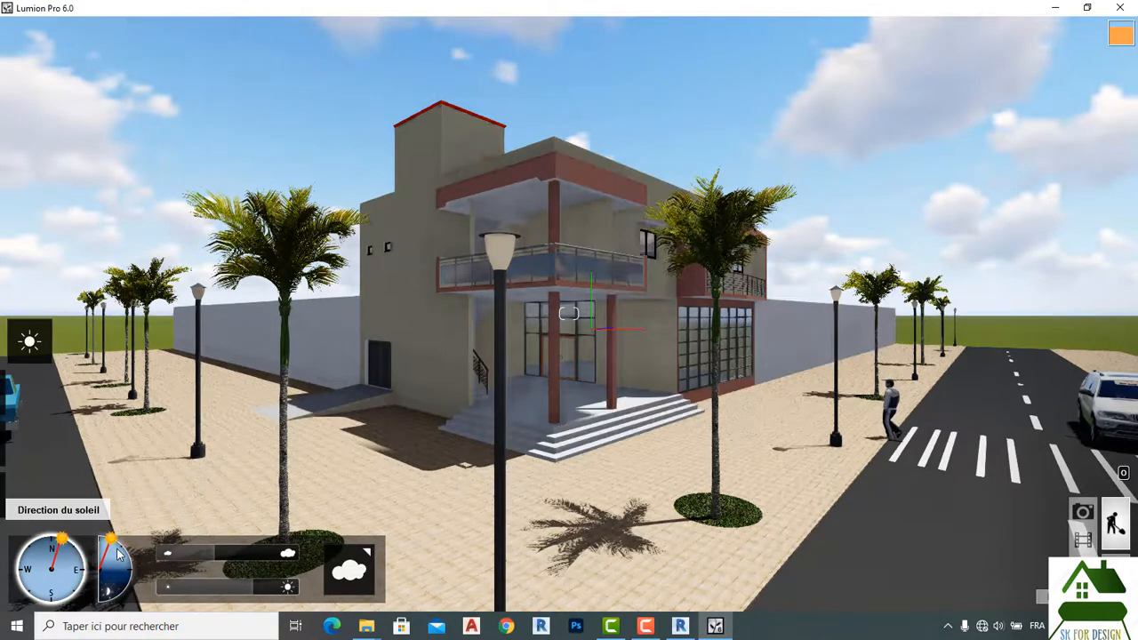
mouse_move(119, 600)
mouse_down()
mouse_move(123, 589)
mouse_move(107, 599)
mouse_up()
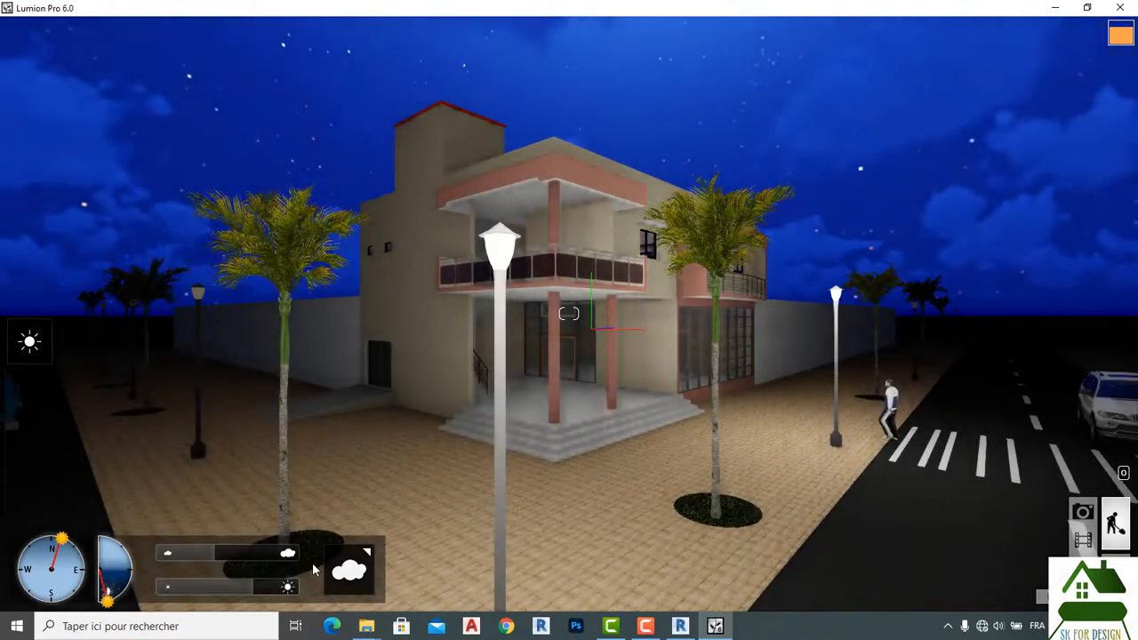
mouse_move(180, 555)
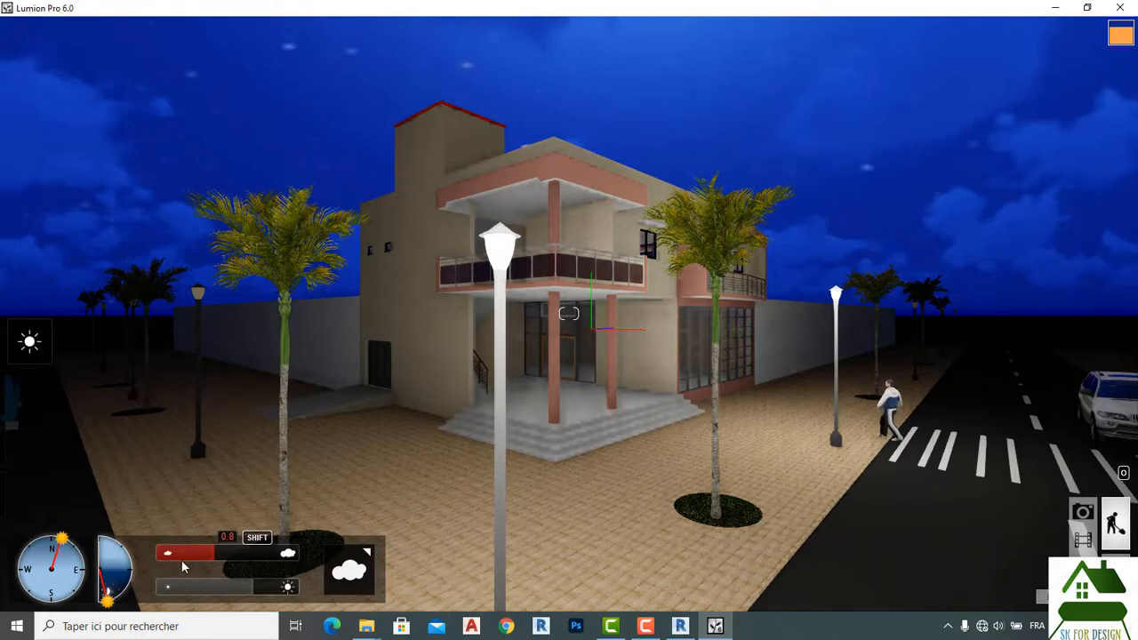
Try the eighth cloud preset for the night sky and settle on the fifth one, in the centre of the cloud selection.
click(365, 569)
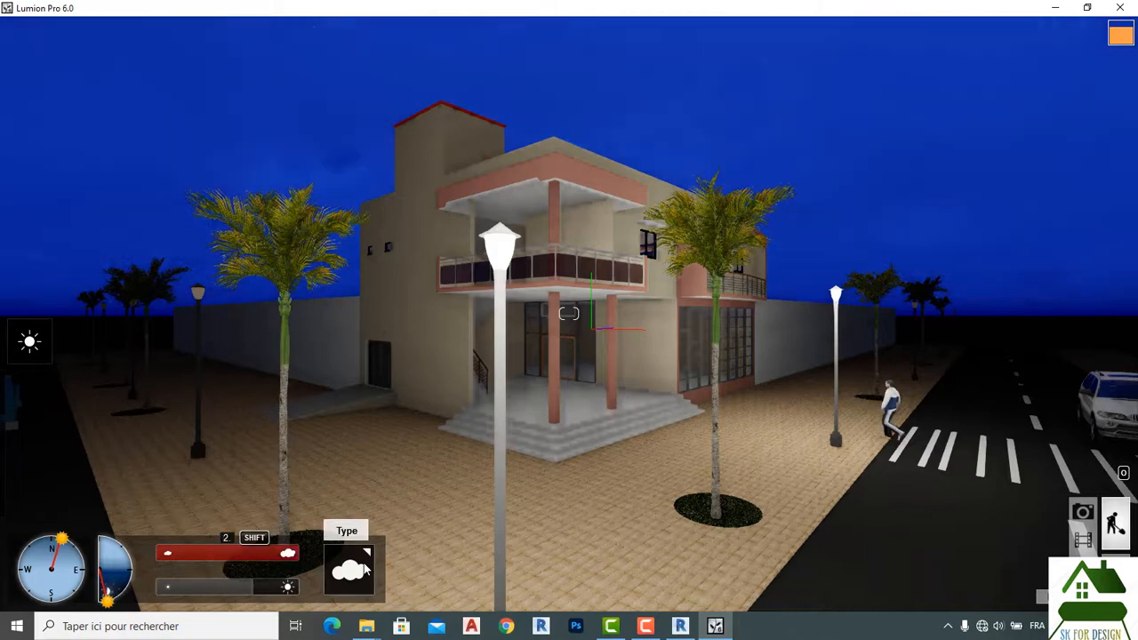
click(365, 569)
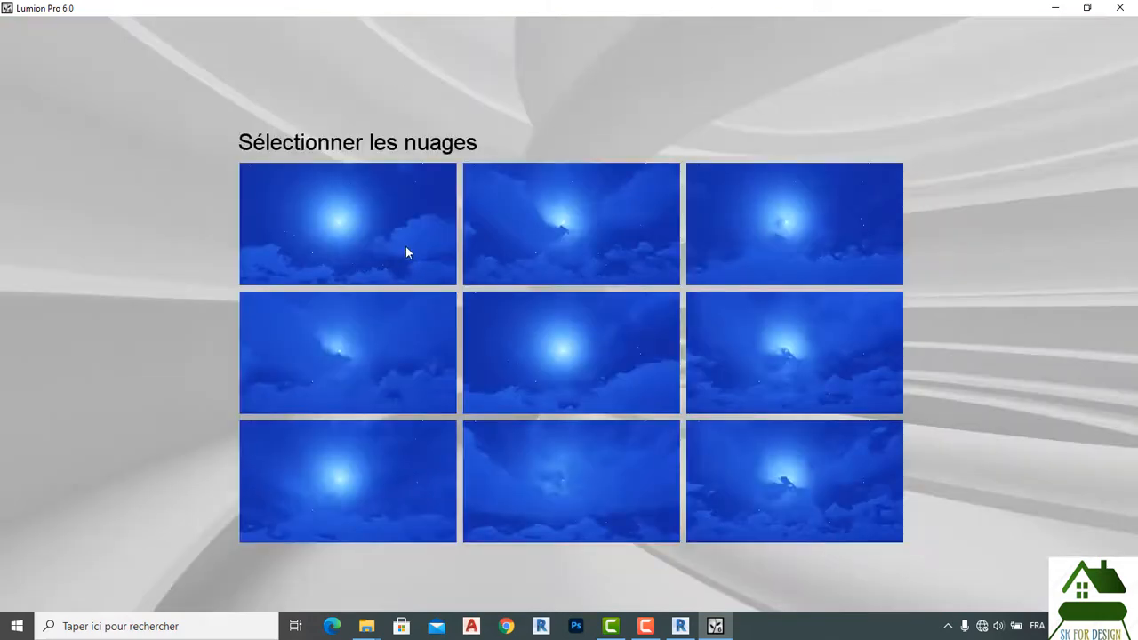
click(522, 472)
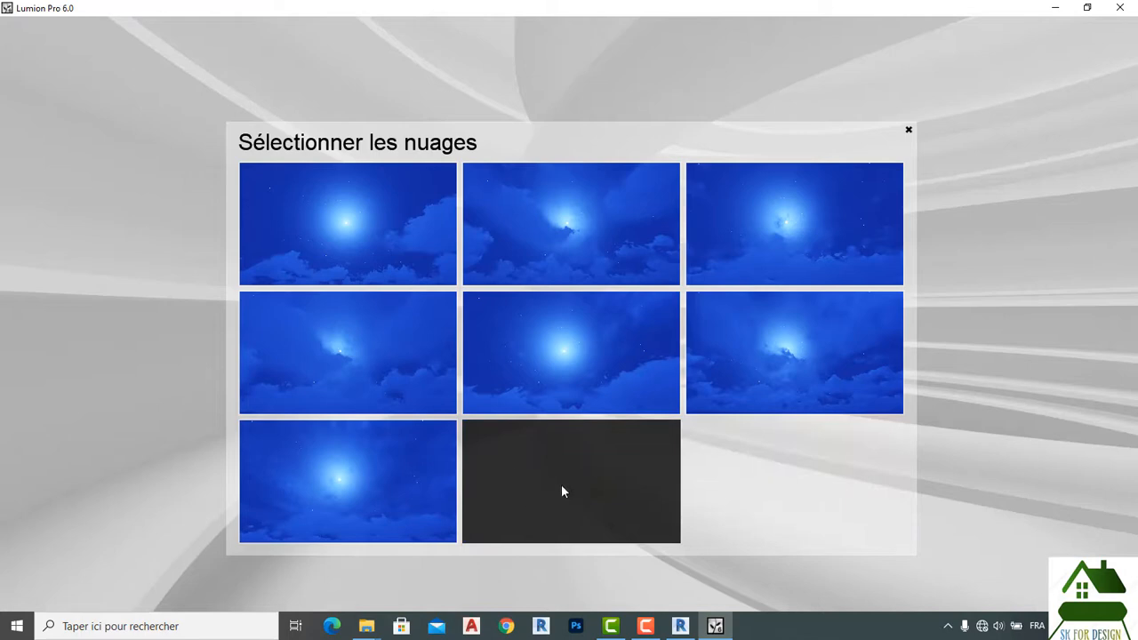
click(622, 326)
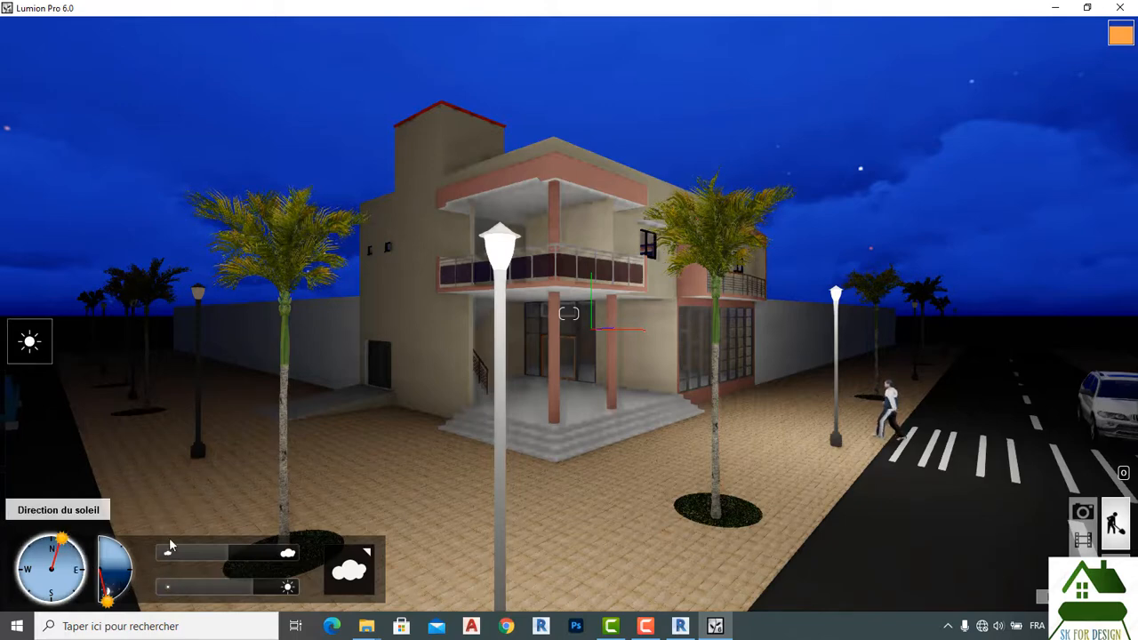
Adjust the night sun settings: direction just south of east, brightness 0.1, and height at its lowest position.
drag(66, 539, 84, 554)
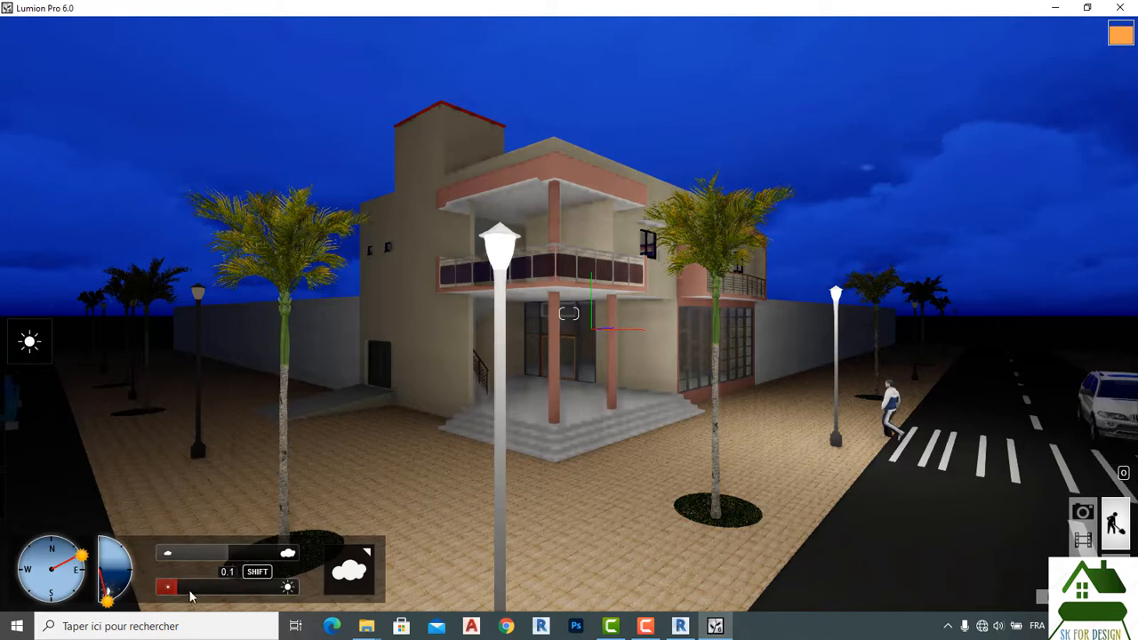
drag(196, 588, 169, 588)
click(97, 604)
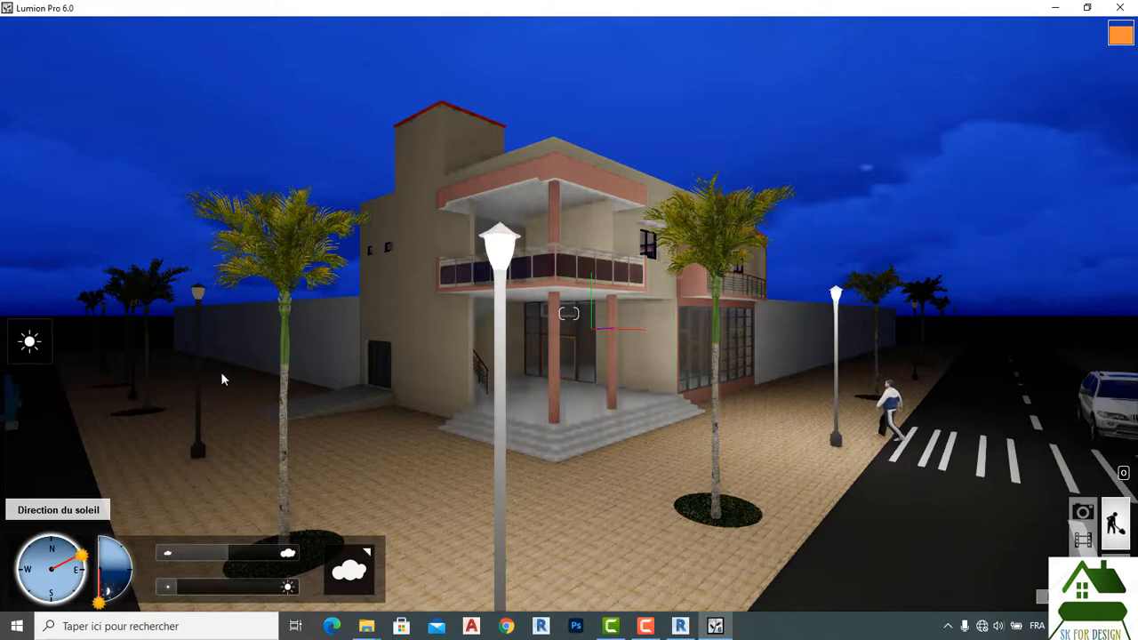
drag(79, 582, 80, 562)
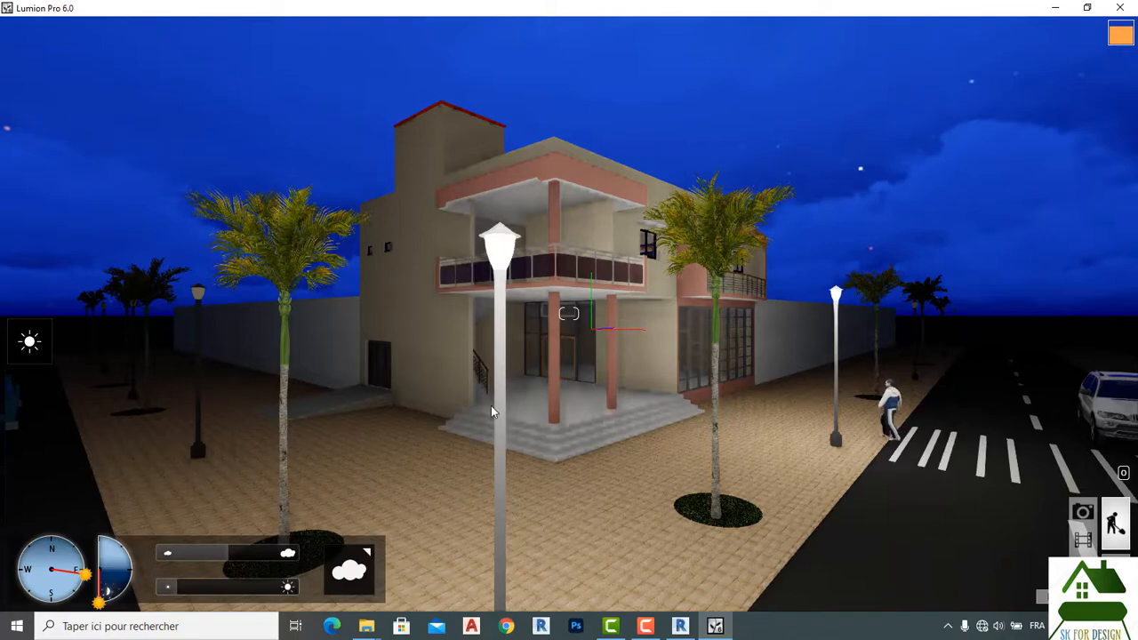
click(680, 626)
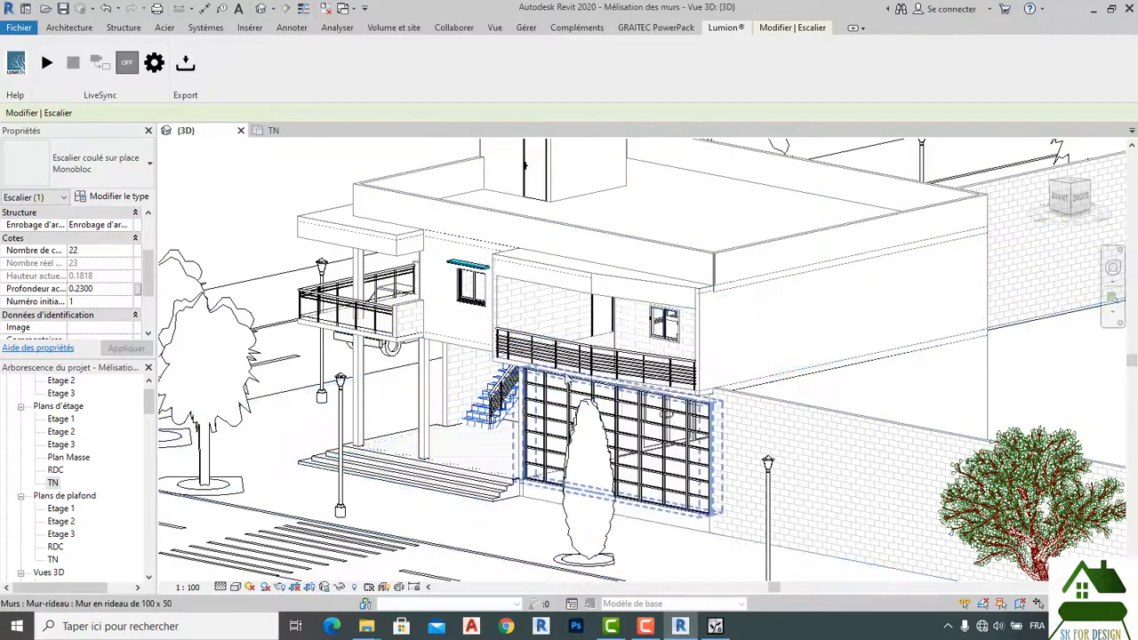
click(716, 627)
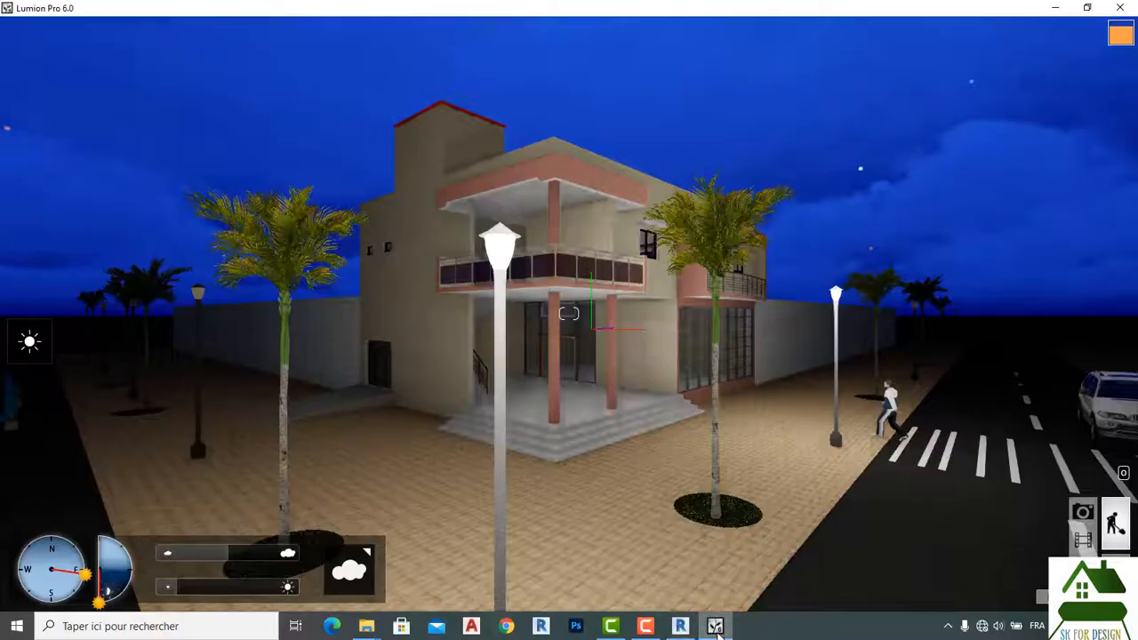